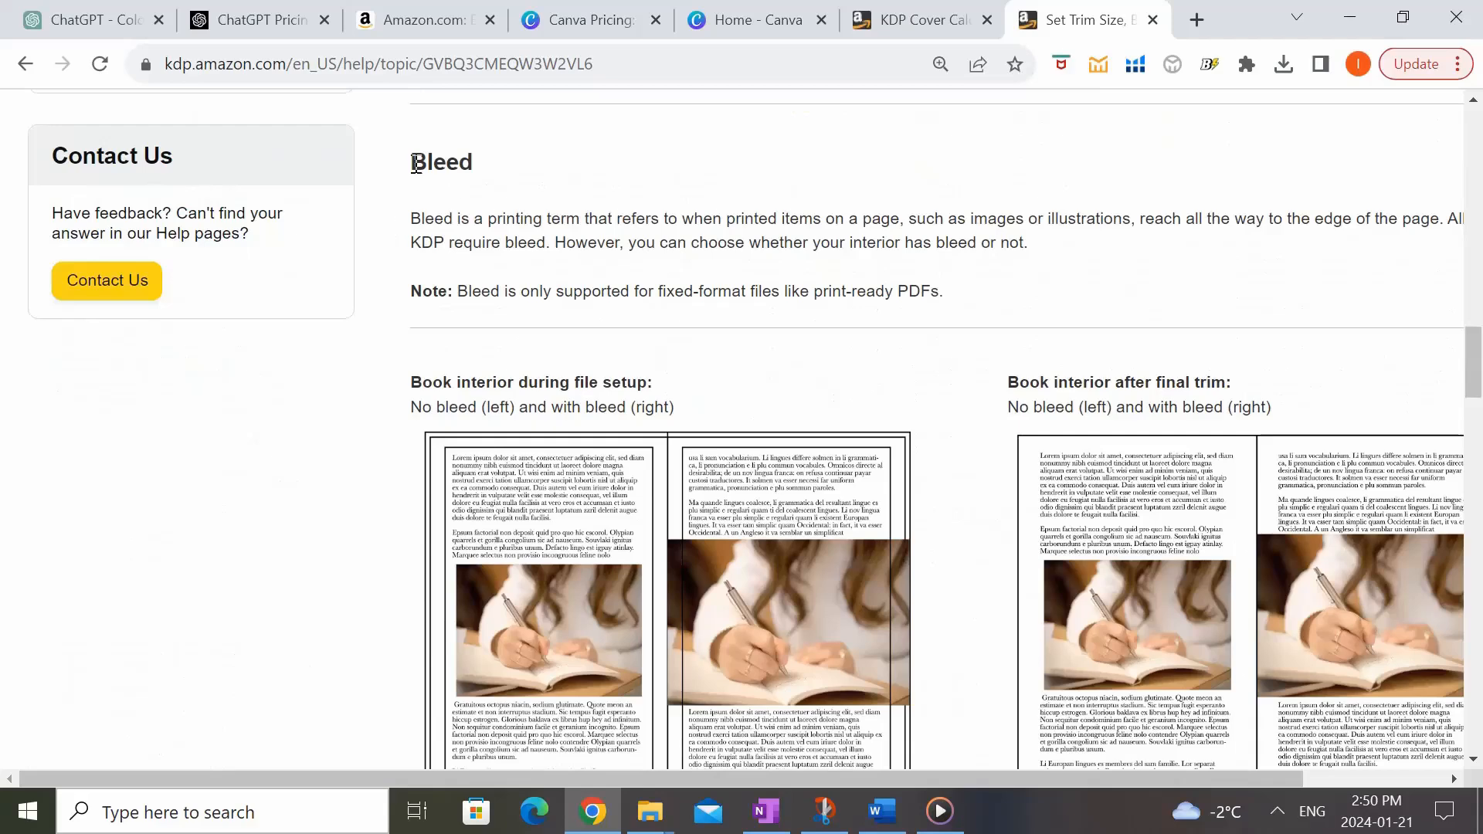
- Read the KDP help section on bleed and expand the kdp.amazon.com examples of page size with and without bleed
drag(411, 160, 497, 162)
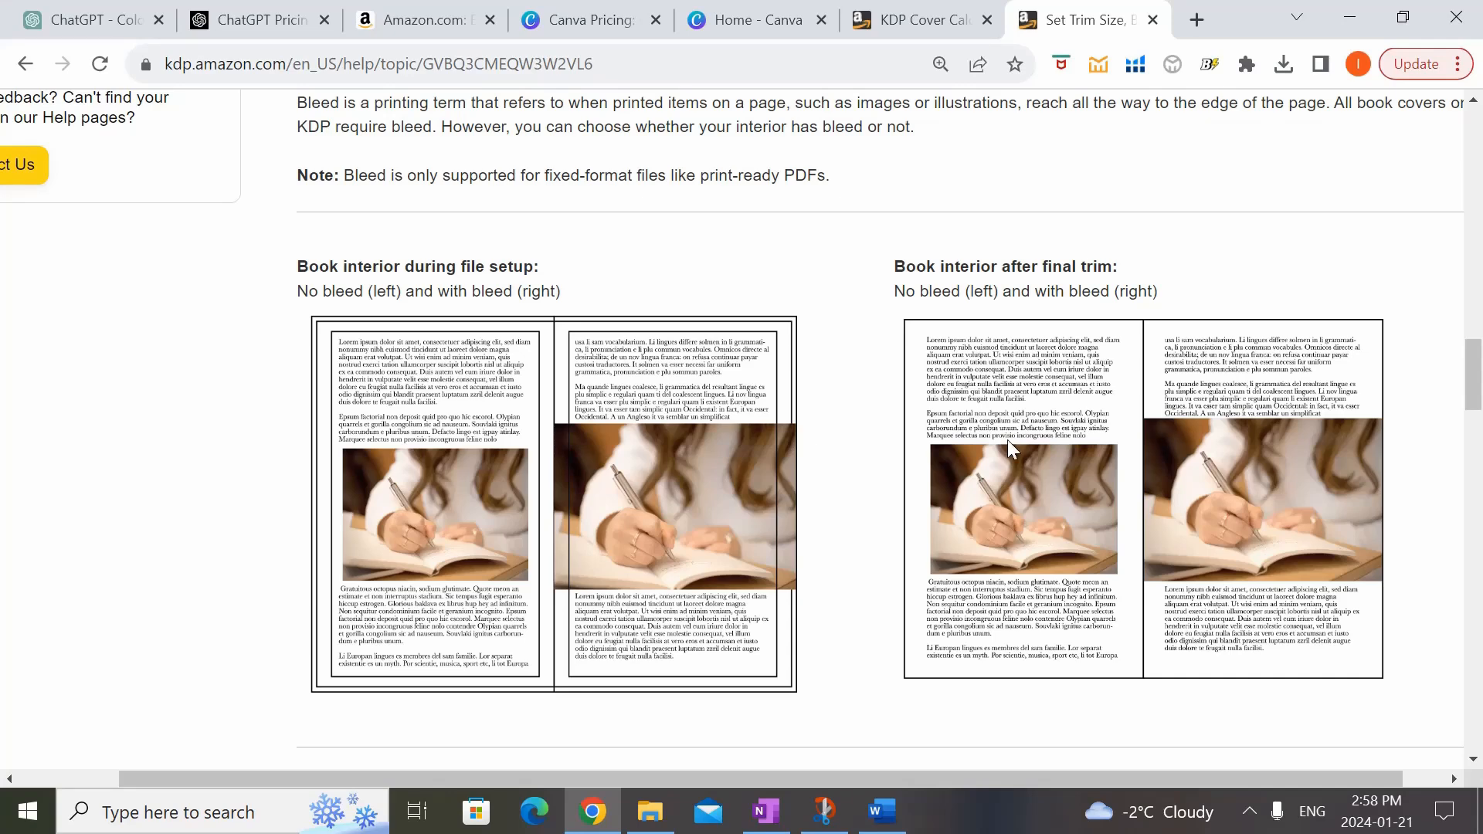
scroll(1007, 439, down, 5)
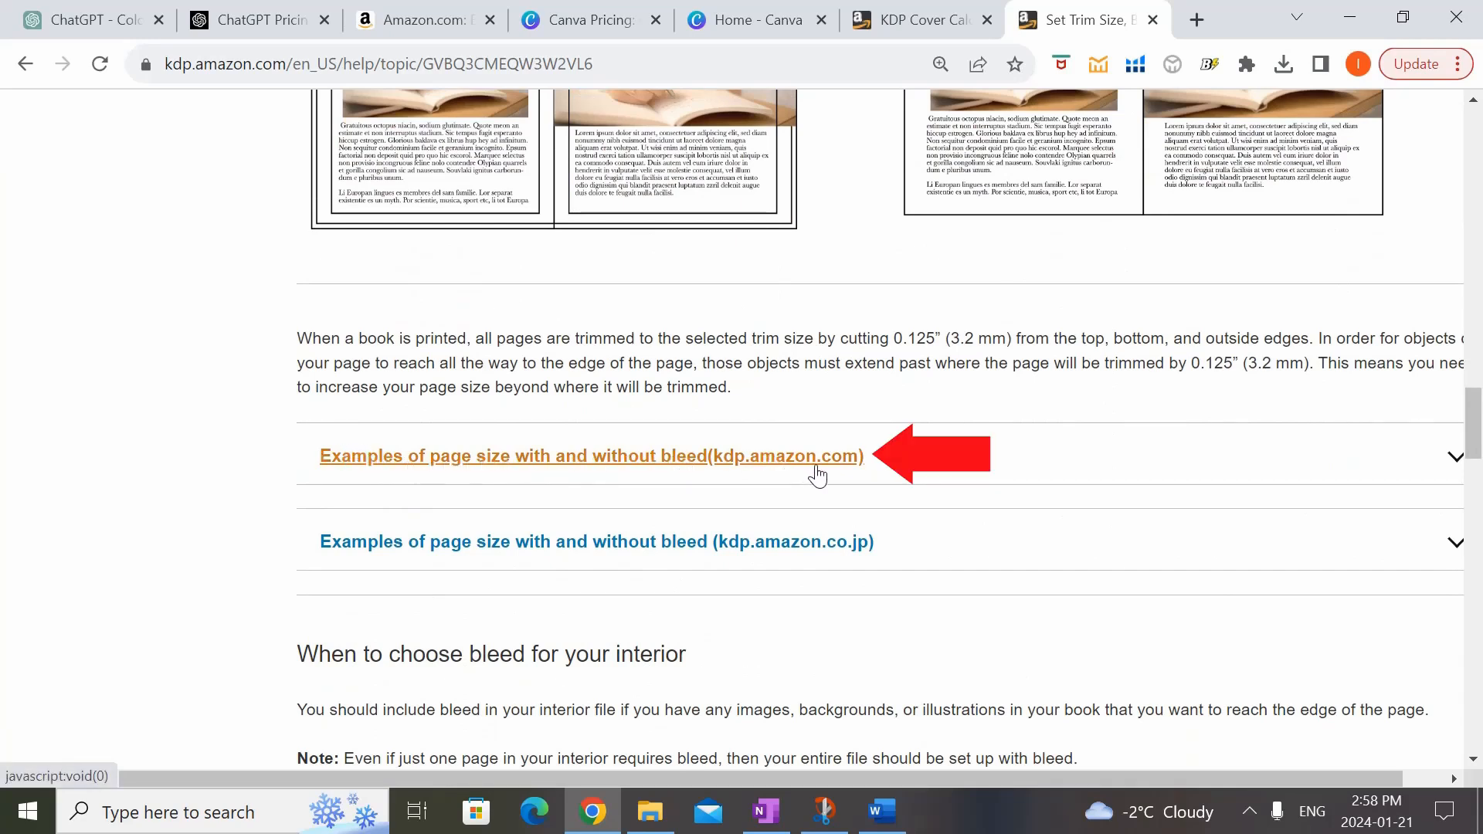
click(1072, 454)
- Look up the page size with bleed for a 6" x 9" book in the examples table
scroll(1077, 455, down, 2)
scroll(1077, 456, down, 6)
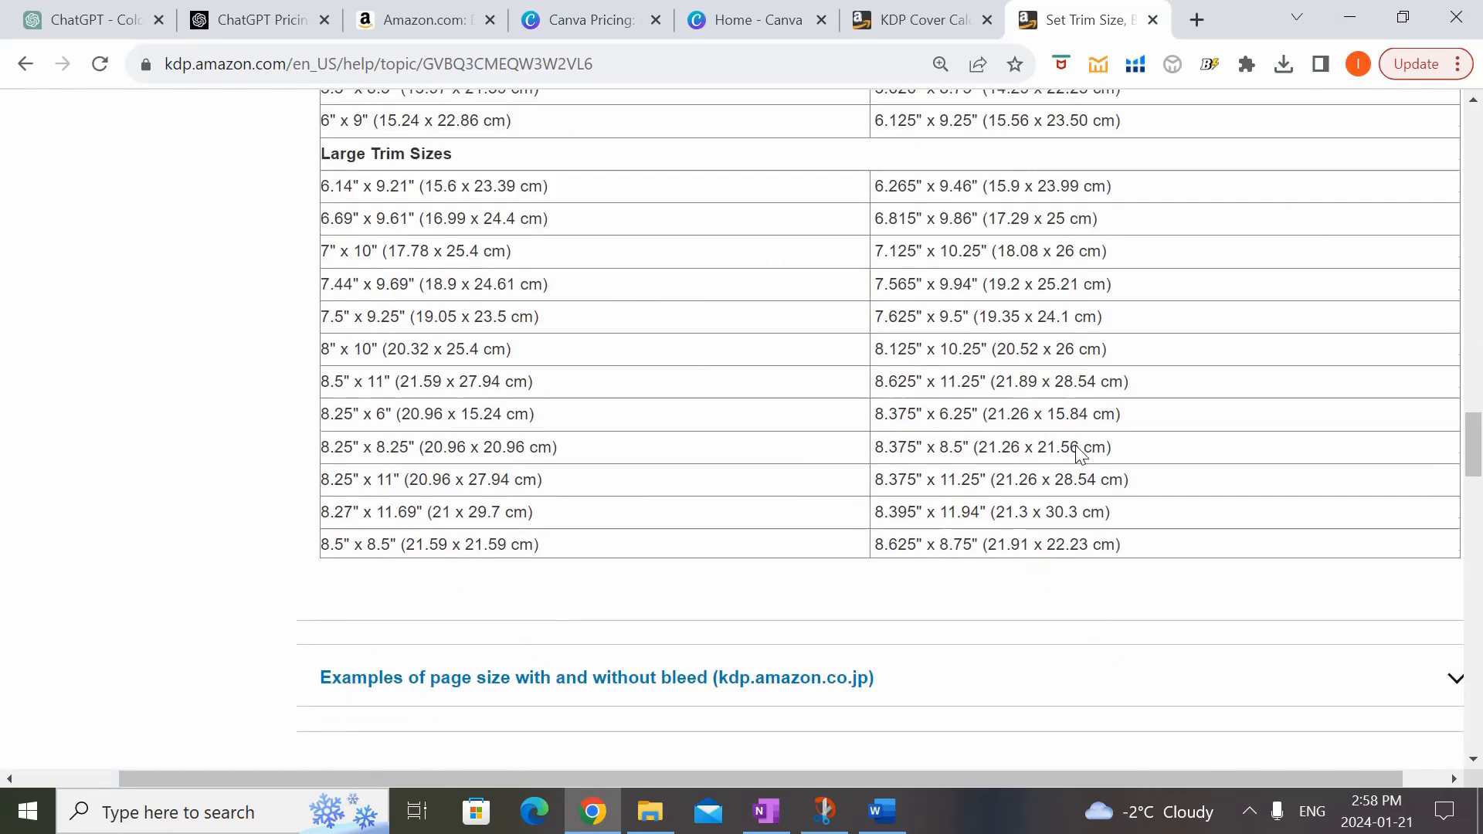
scroll(1077, 456, up, 2)
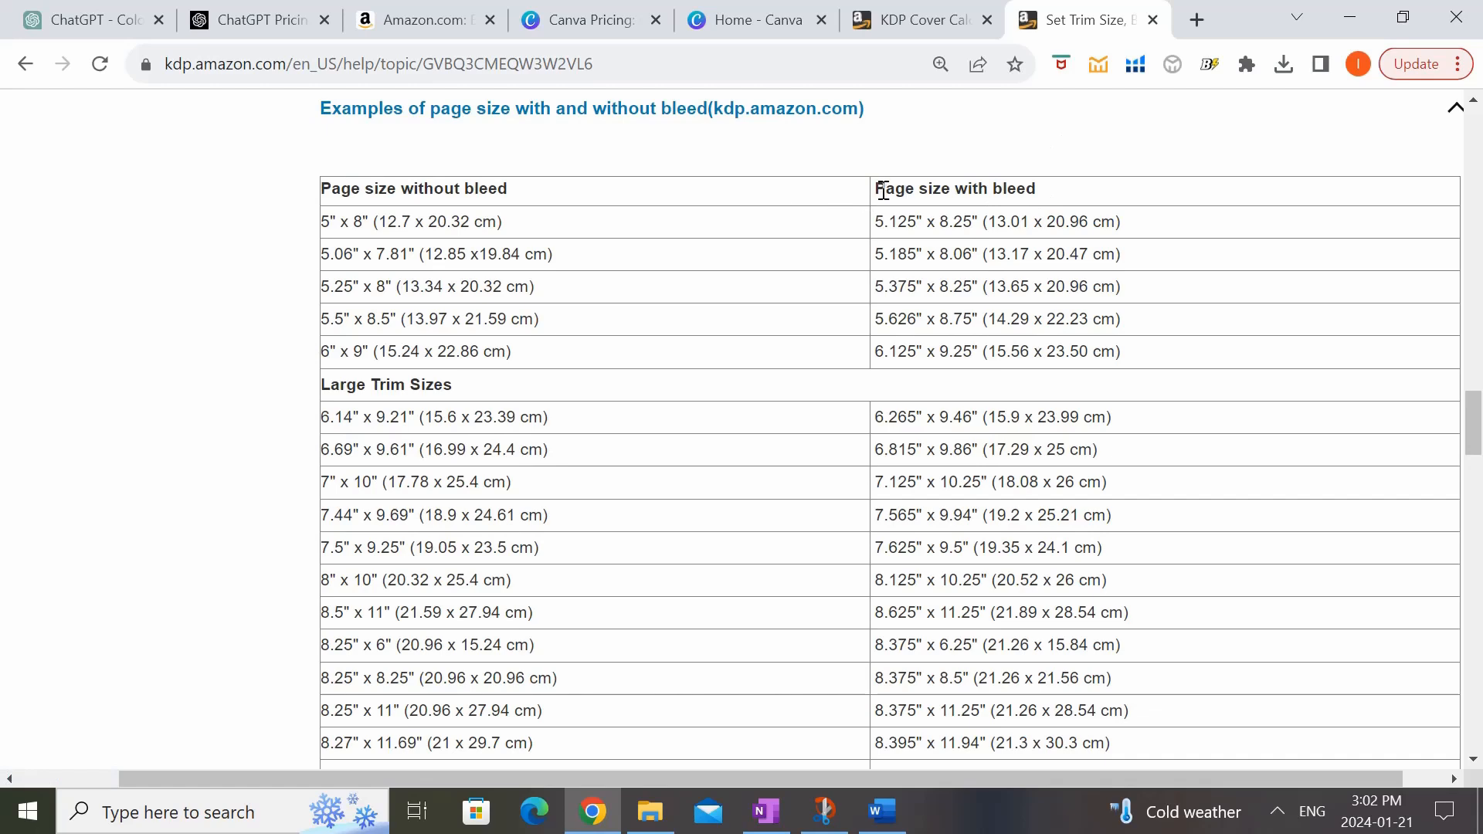
drag(876, 189, 1037, 190)
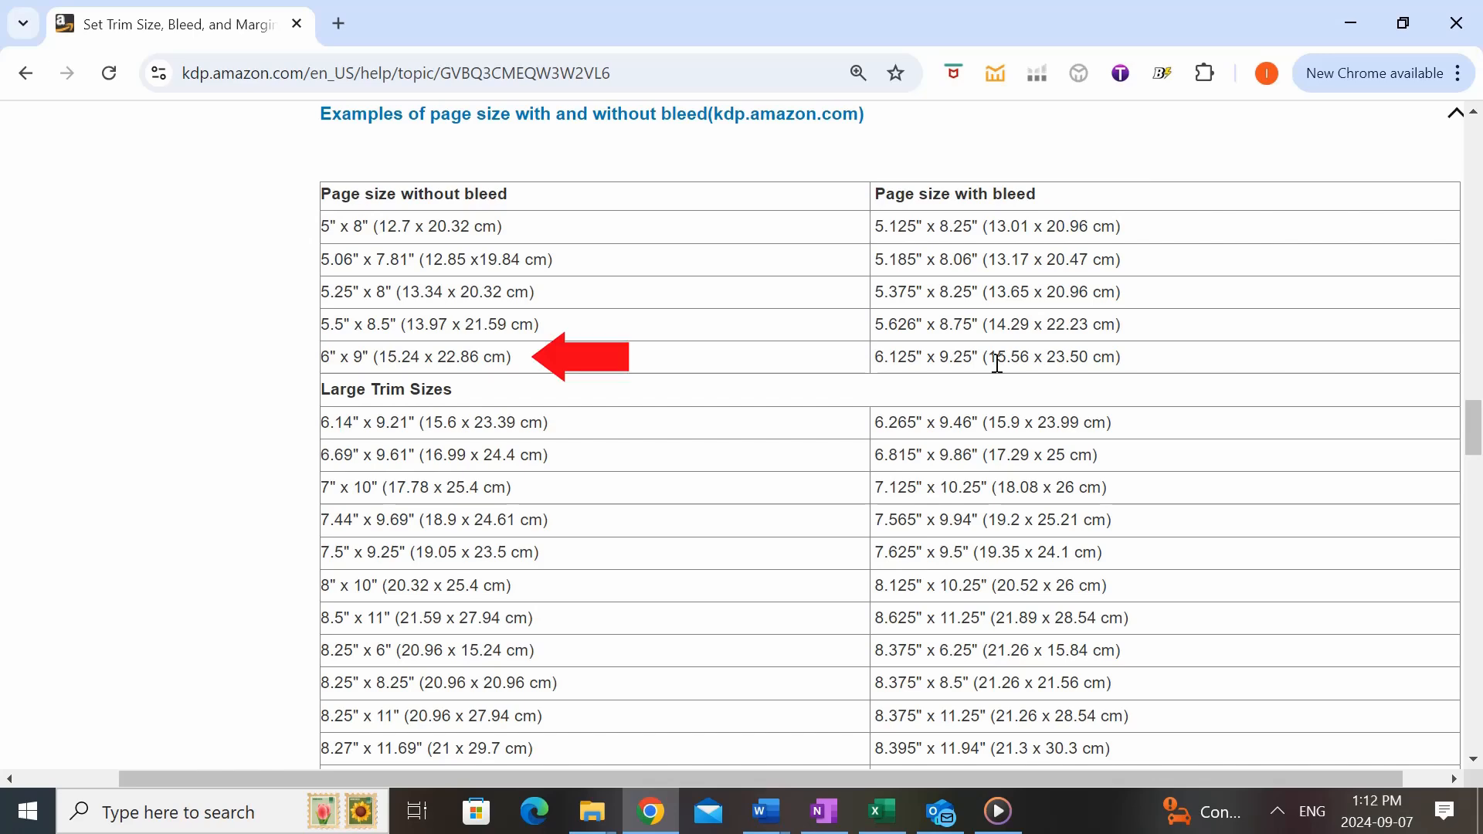
drag(873, 359, 981, 360)
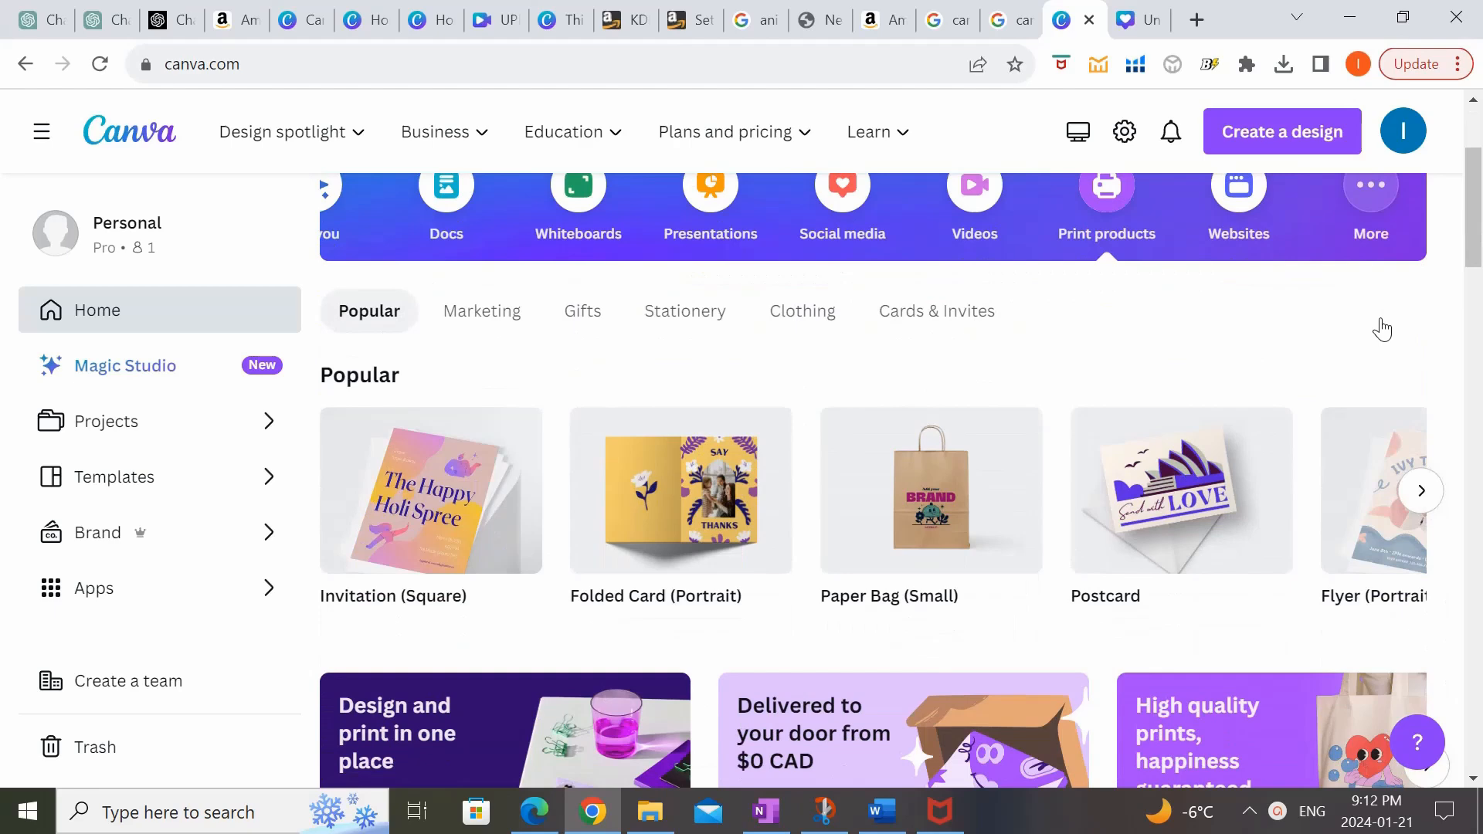
- Browse Canva's print products and flashcard templates, and look over its pricing page
scroll(1379, 317, down, 2)
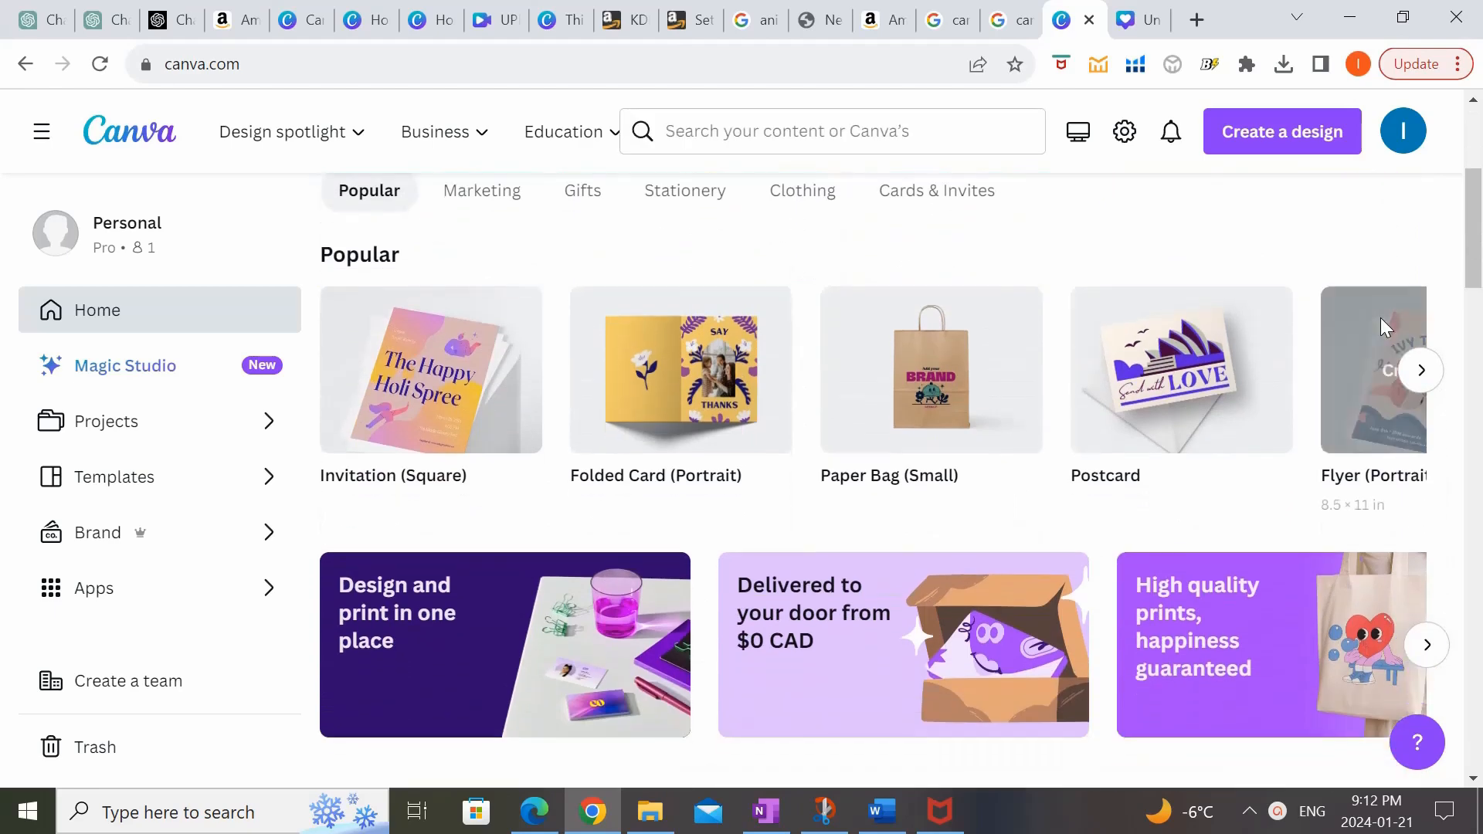
scroll(1379, 318, down, 6)
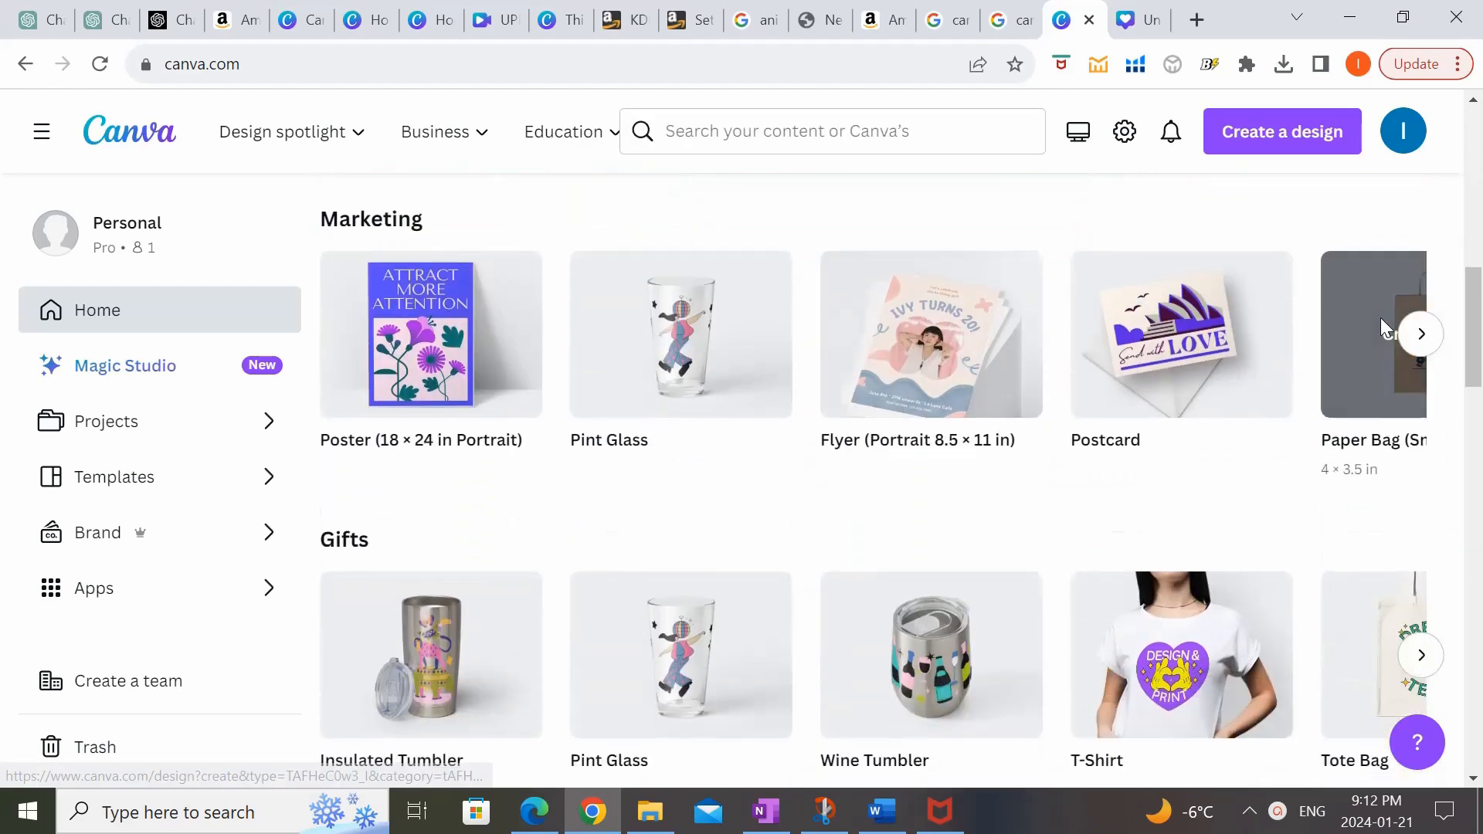
scroll(1379, 318, down, 3)
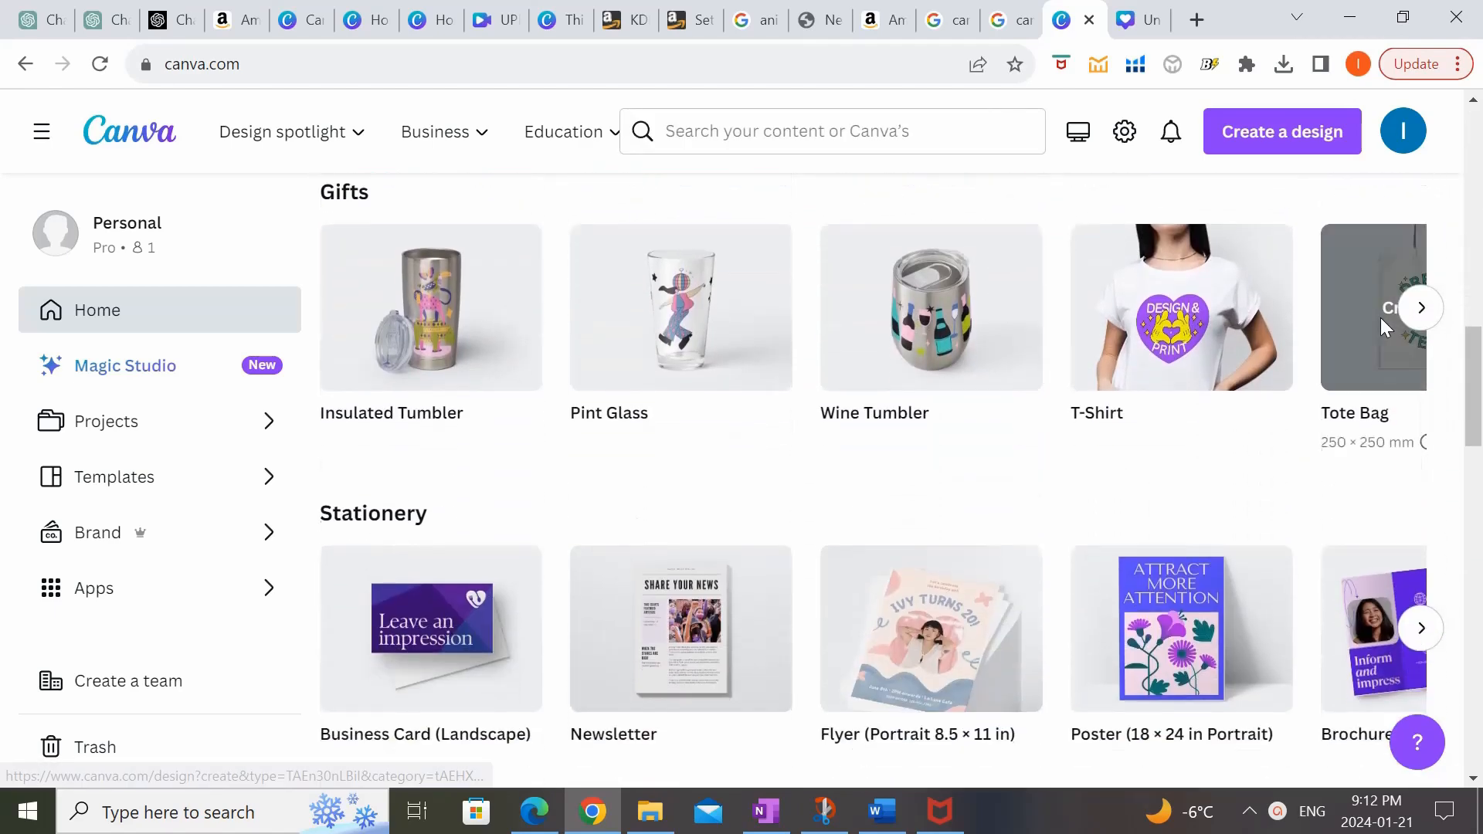
scroll(1382, 327, down, 5)
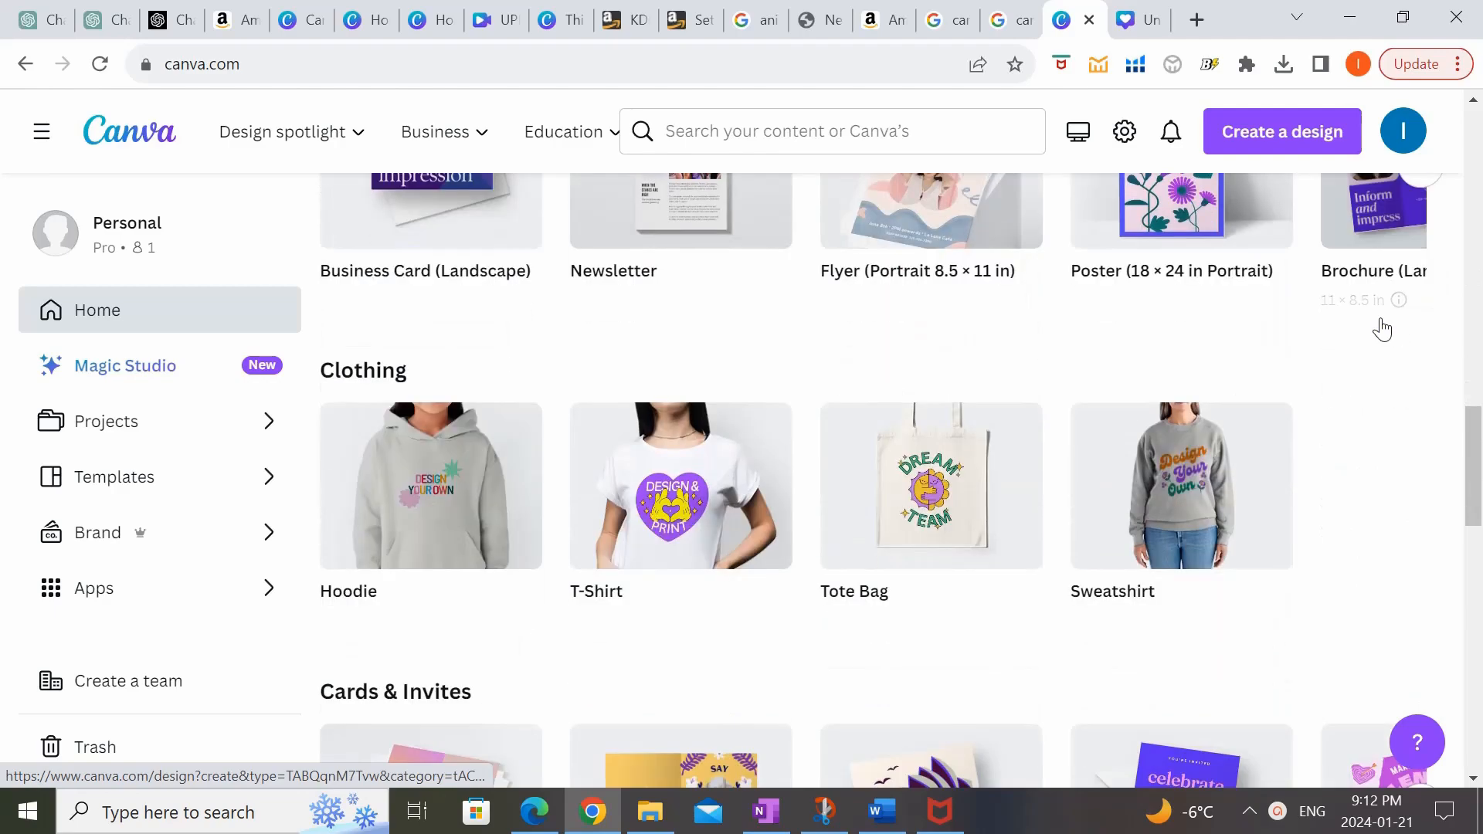
scroll(1381, 327, down, 9)
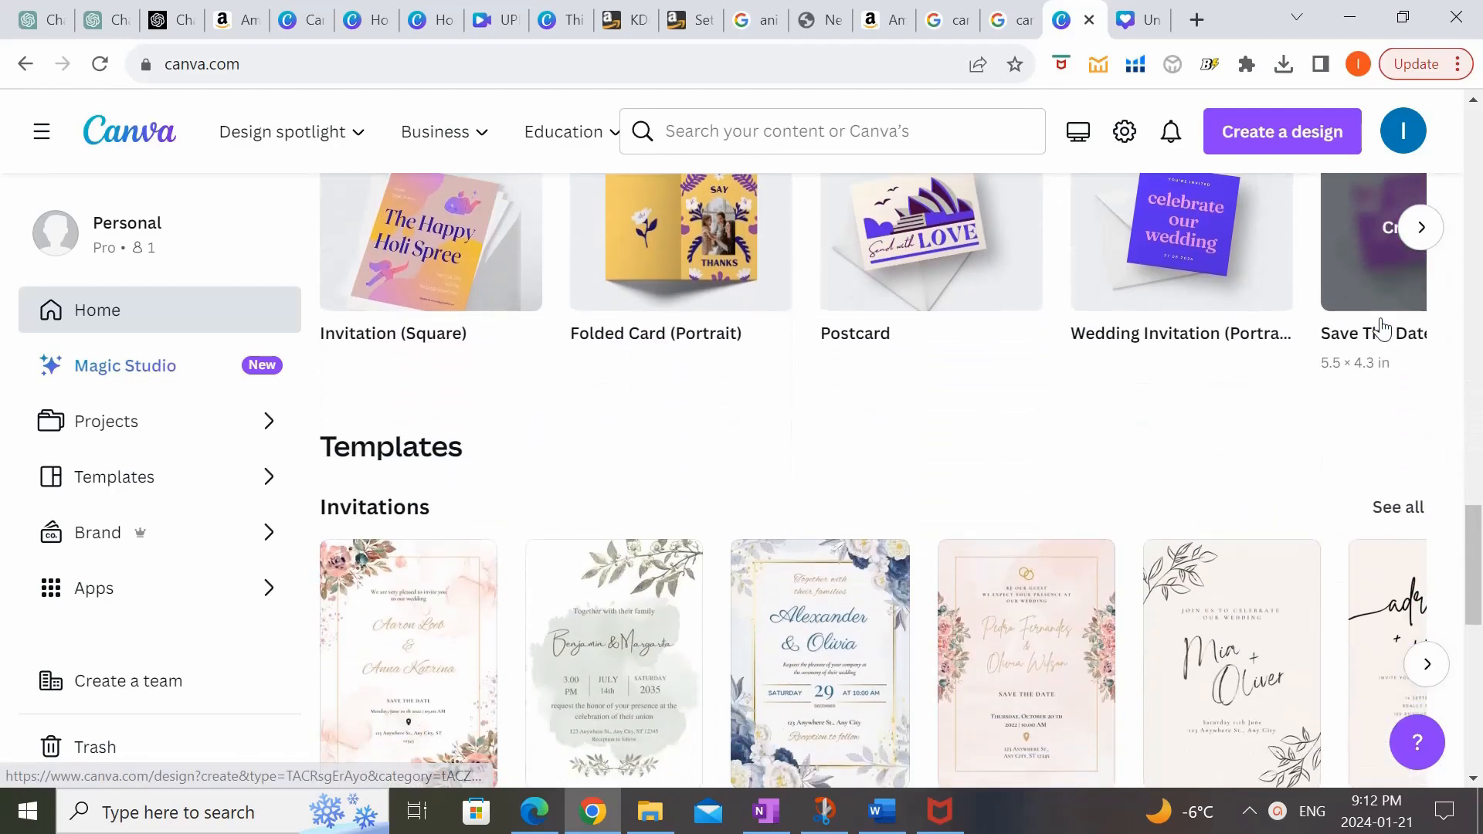
scroll(1379, 317, down, 3)
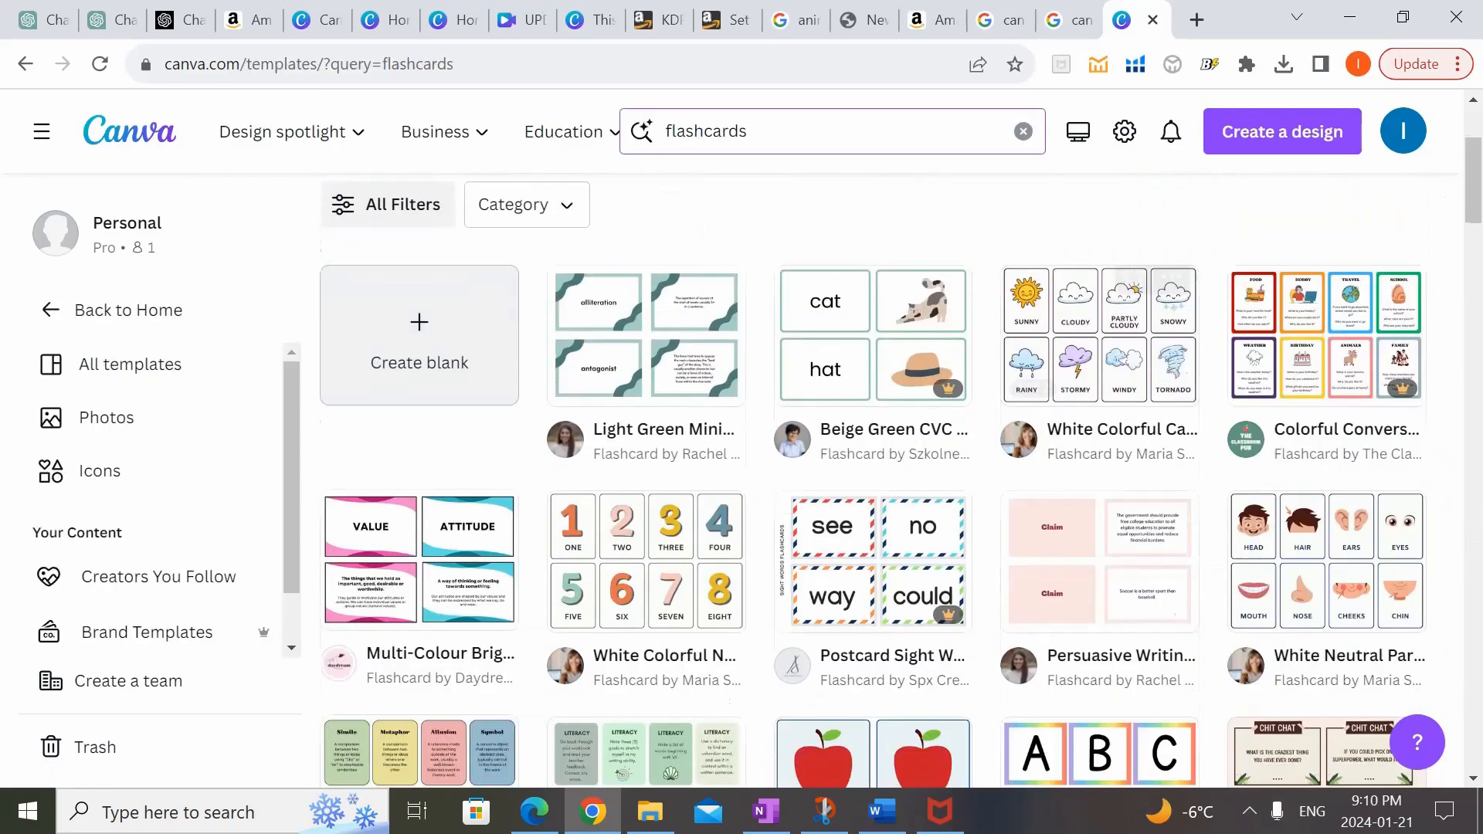
scroll(1170, 286, down, 3)
scroll(1170, 285, down, 3)
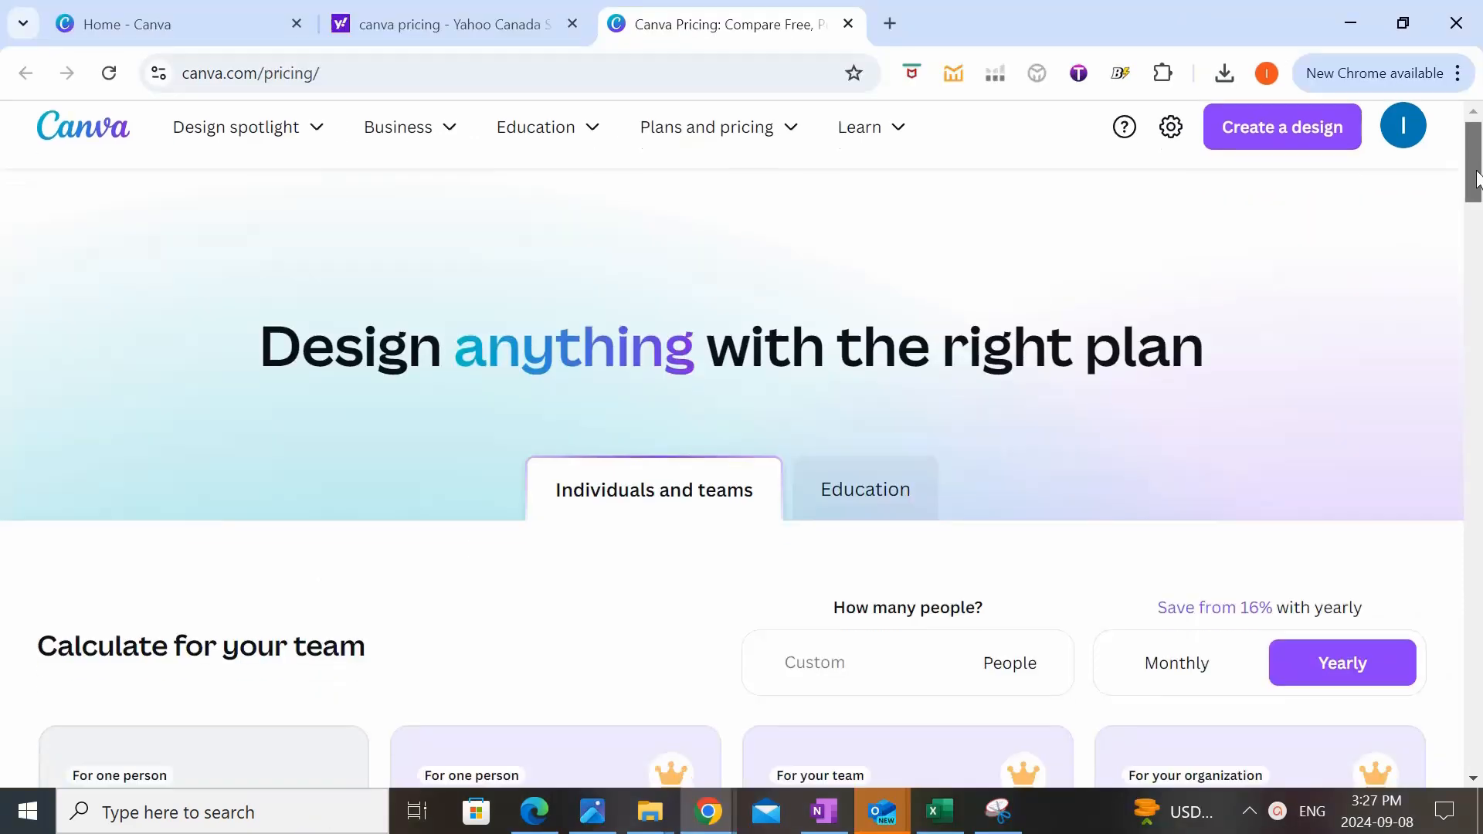
scroll(1477, 219, down, 5)
drag(1476, 219, 1477, 234)
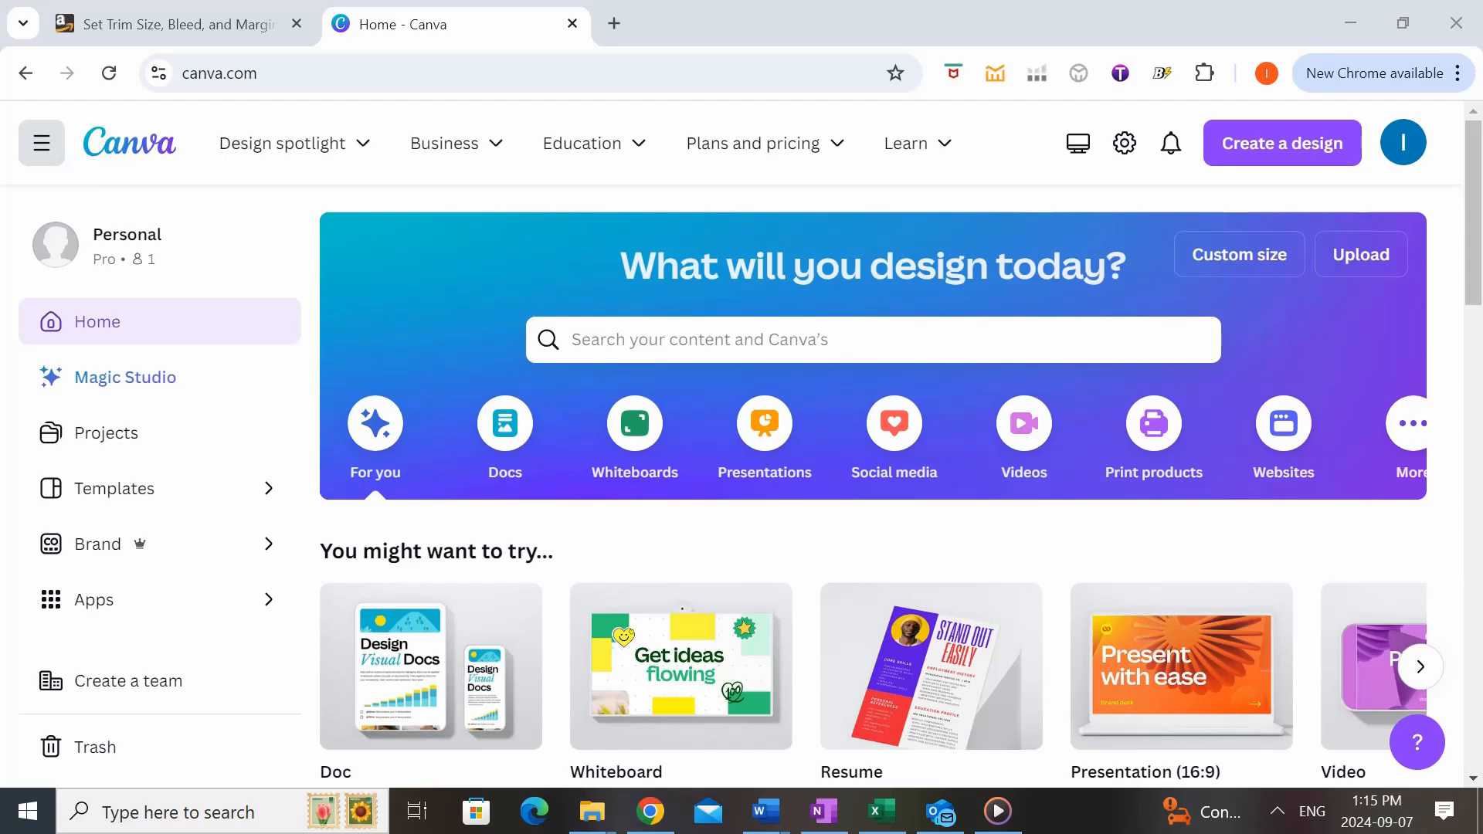
- Create a new custom-size Canva design 6.125 in wide and 9.25 in high, matching KDP's 6" x 9" page size with bleed
click(243, 23)
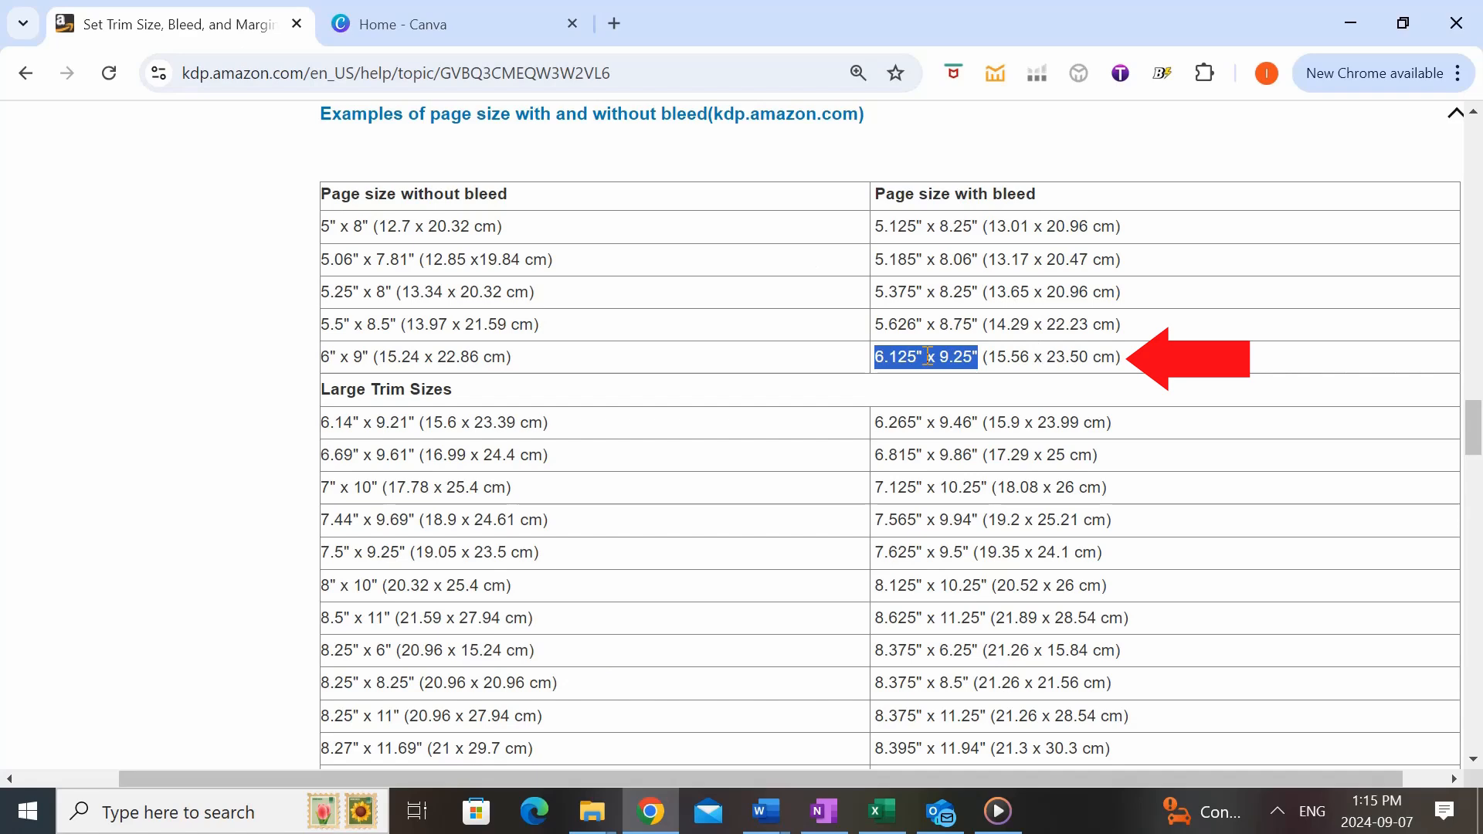
click(463, 24)
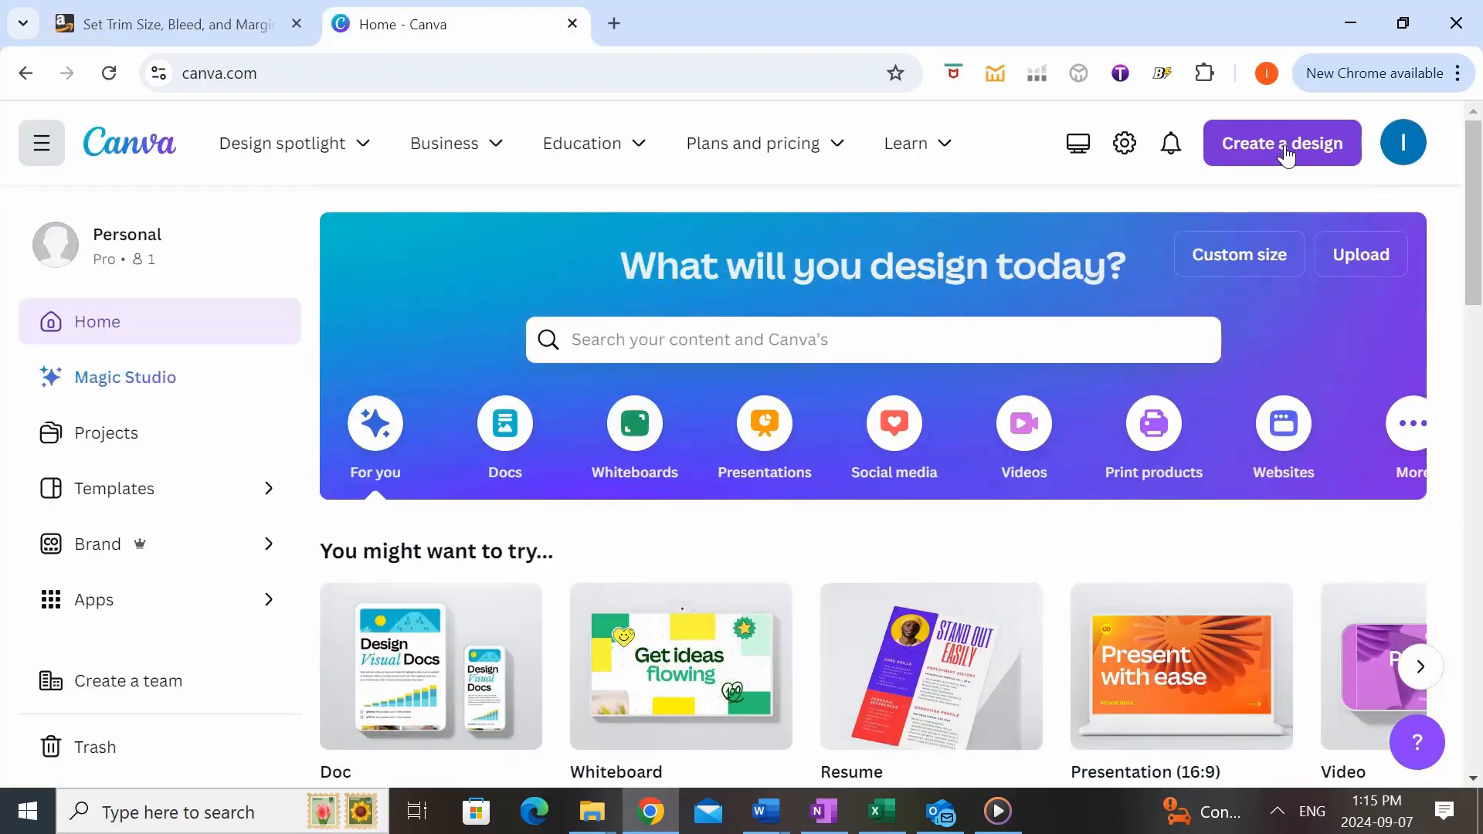
click(1285, 157)
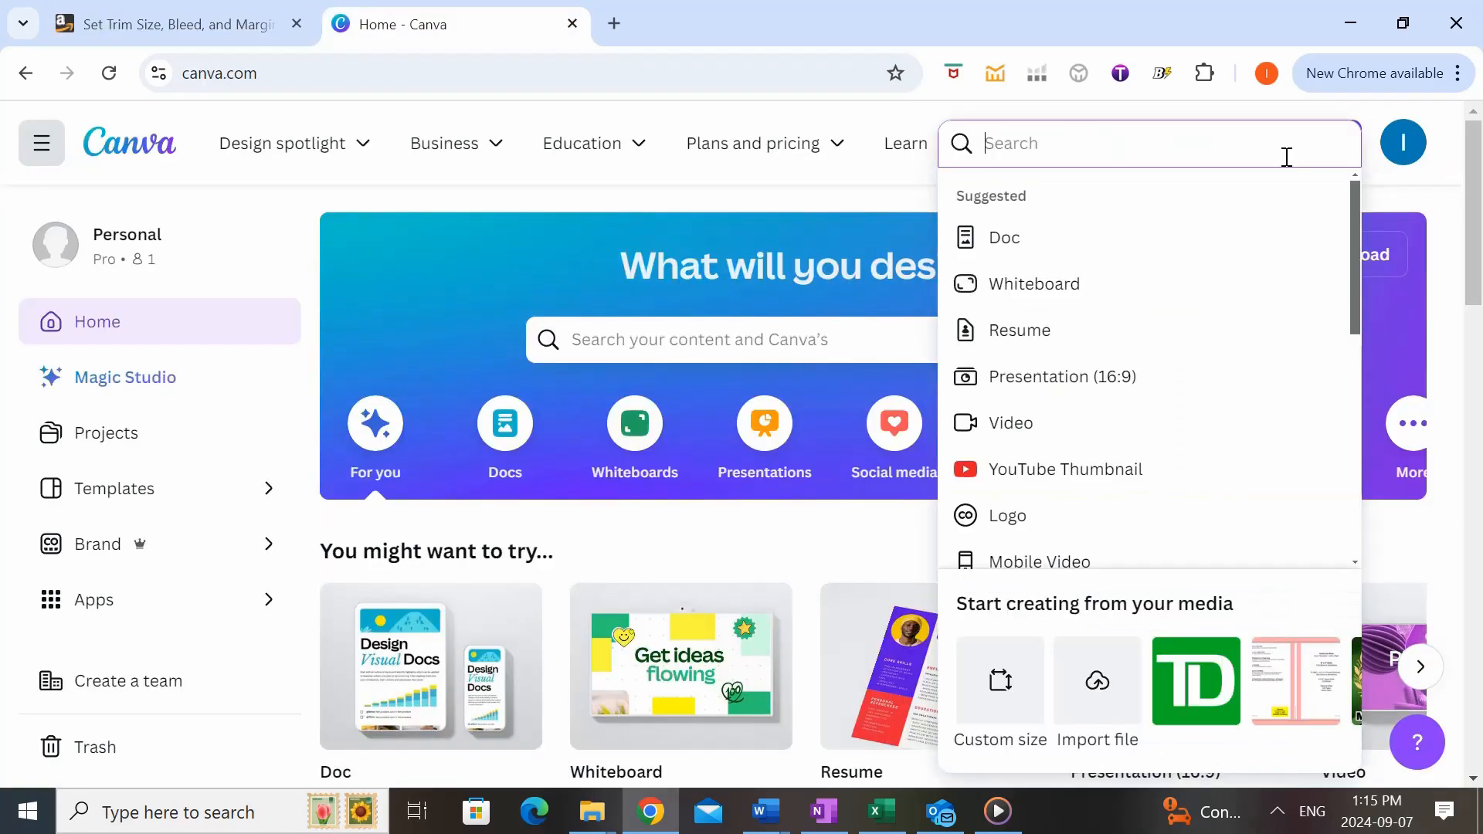
click(1021, 695)
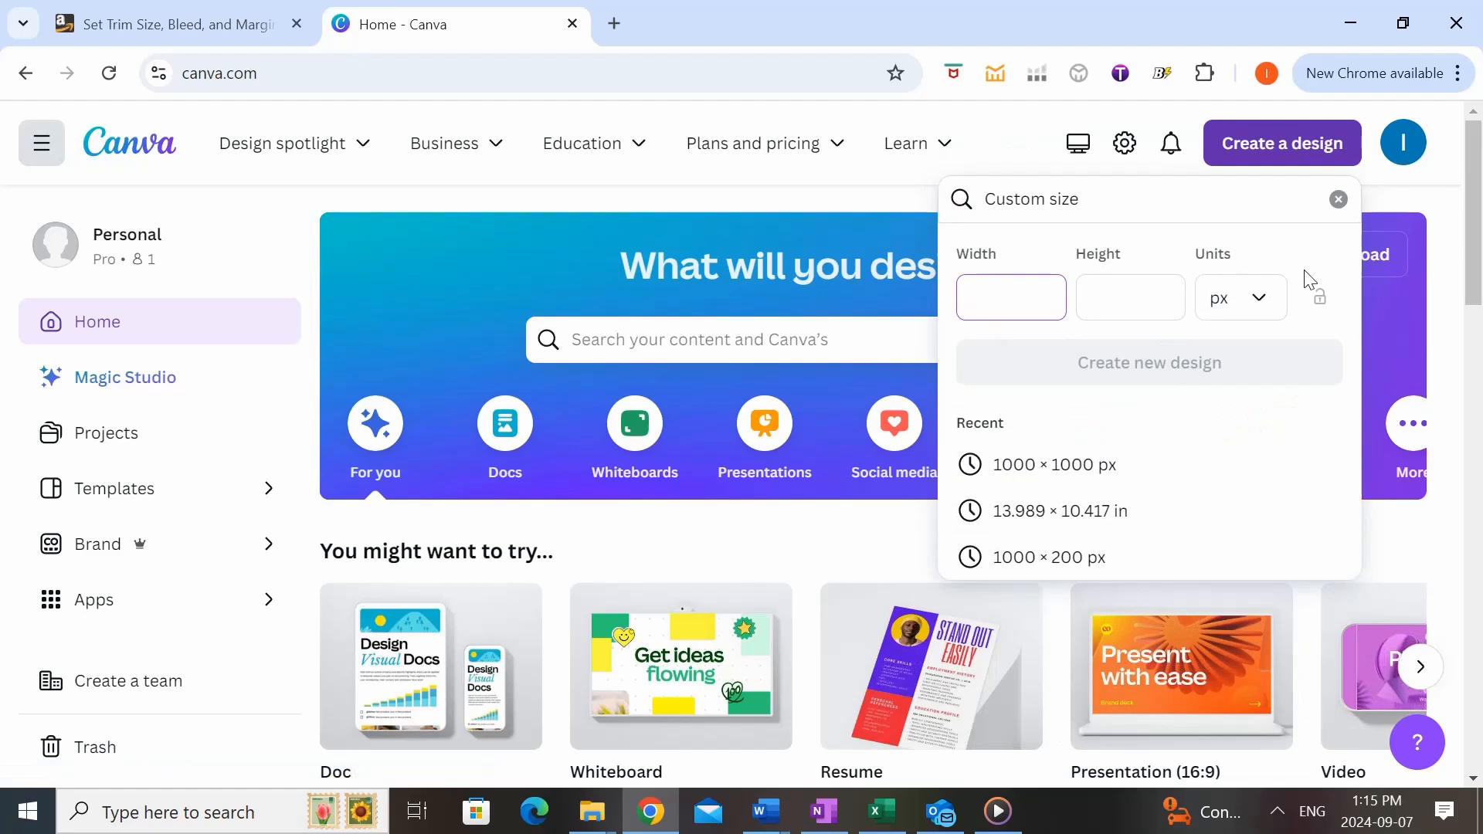
click(1237, 313)
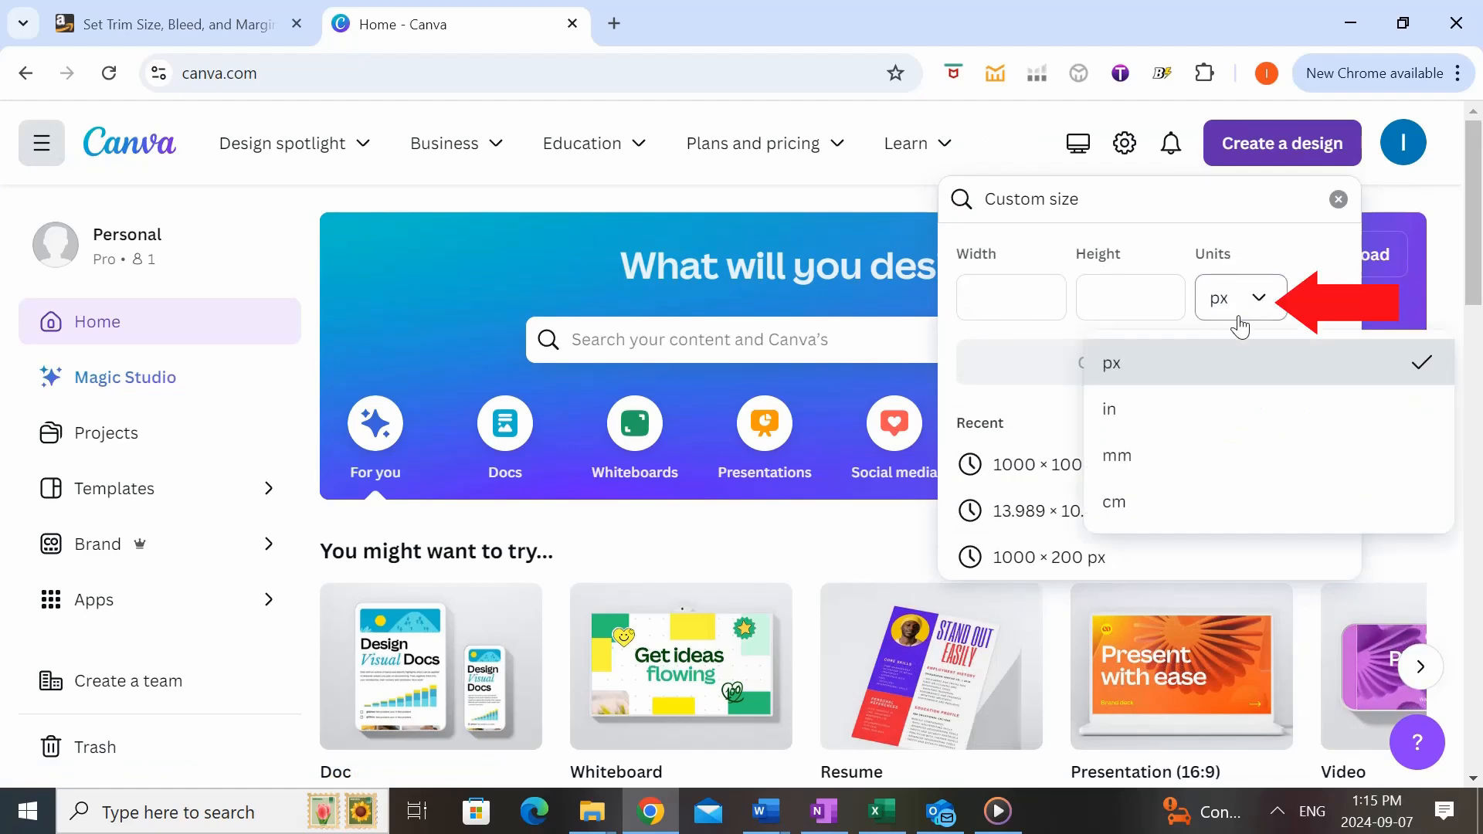
click(1209, 418)
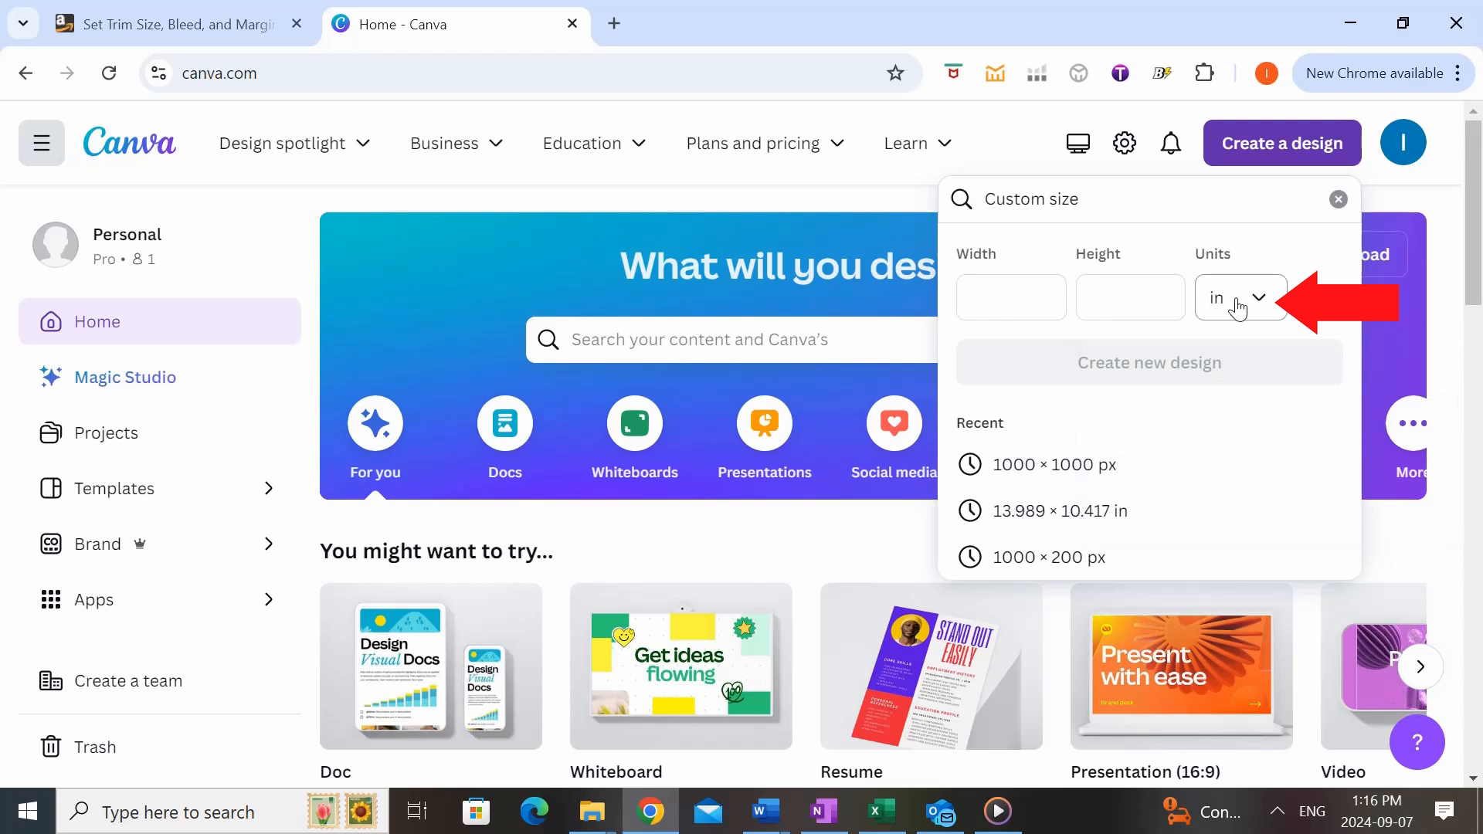
click(993, 292)
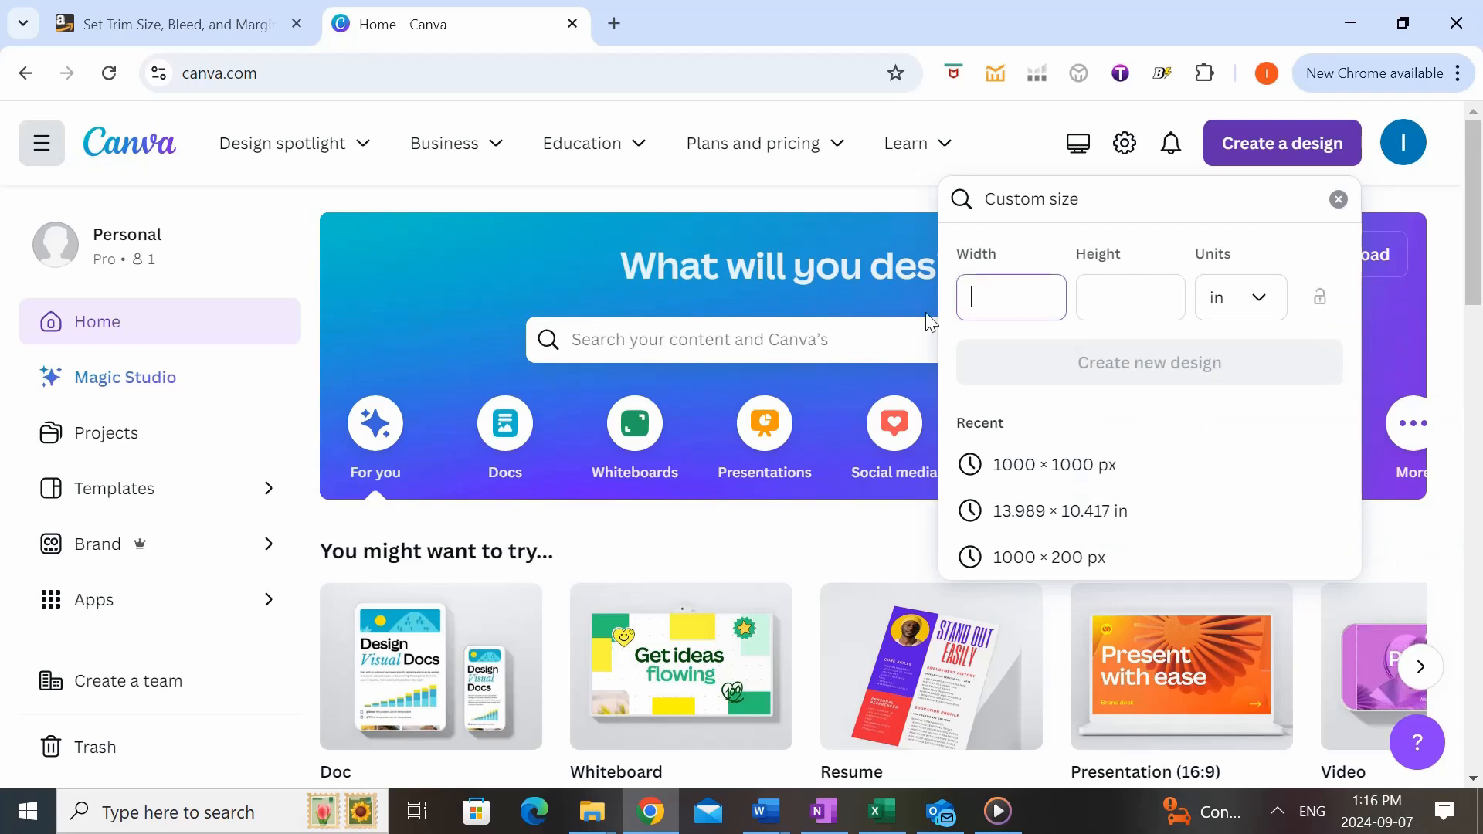
text(6.125)
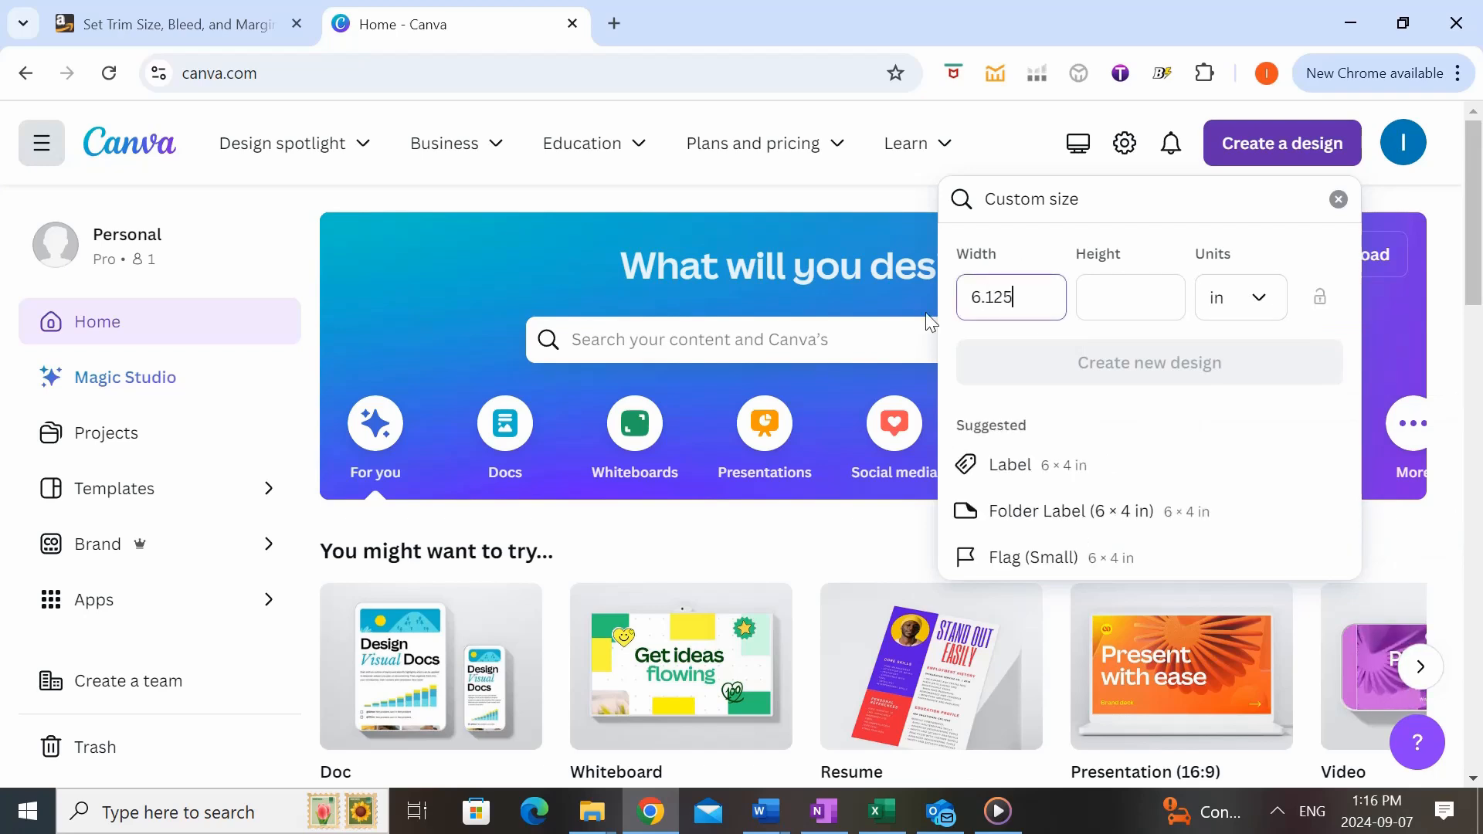
click(1158, 297)
text(9)
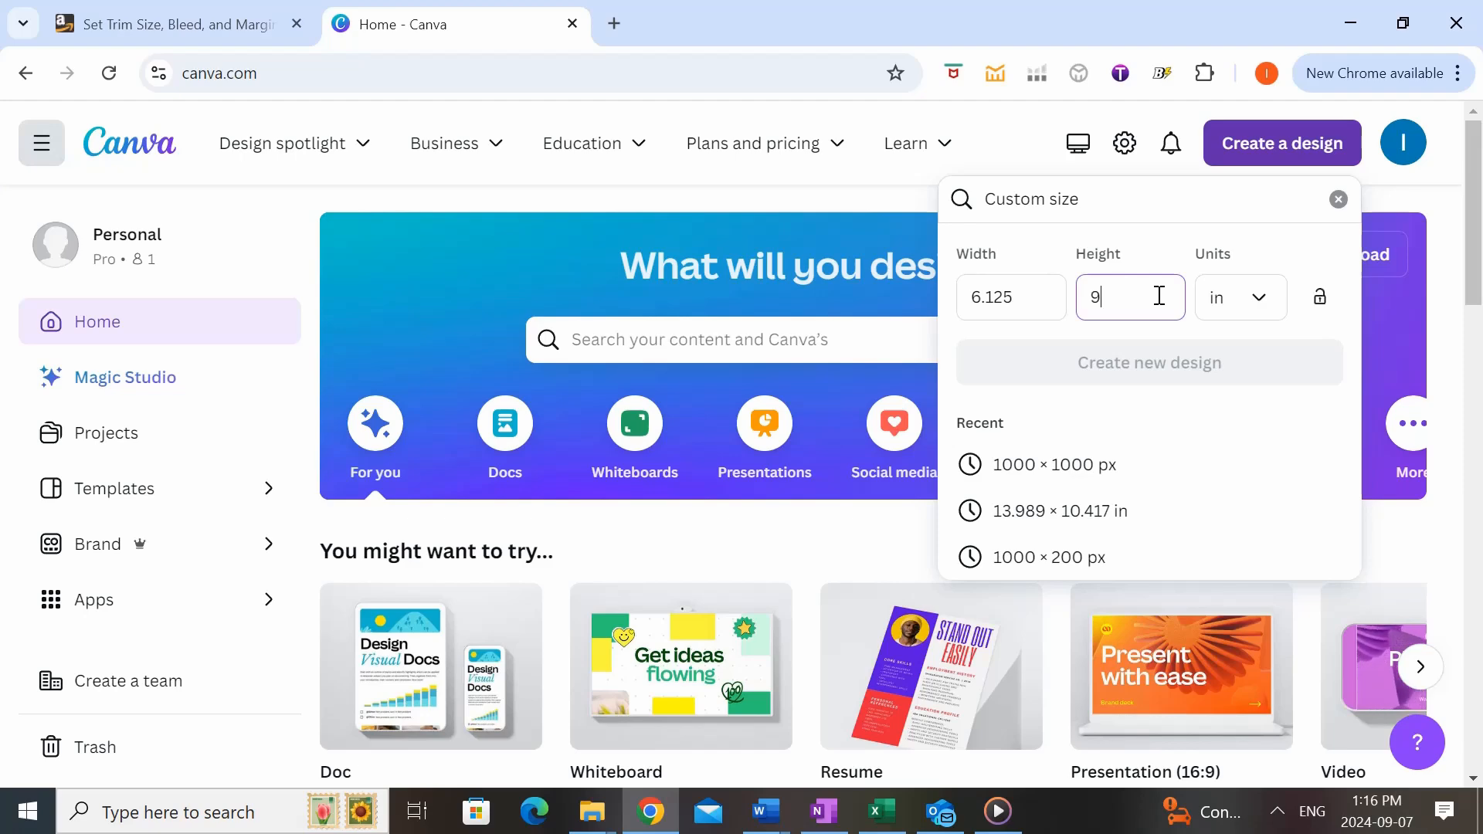
text(.25)
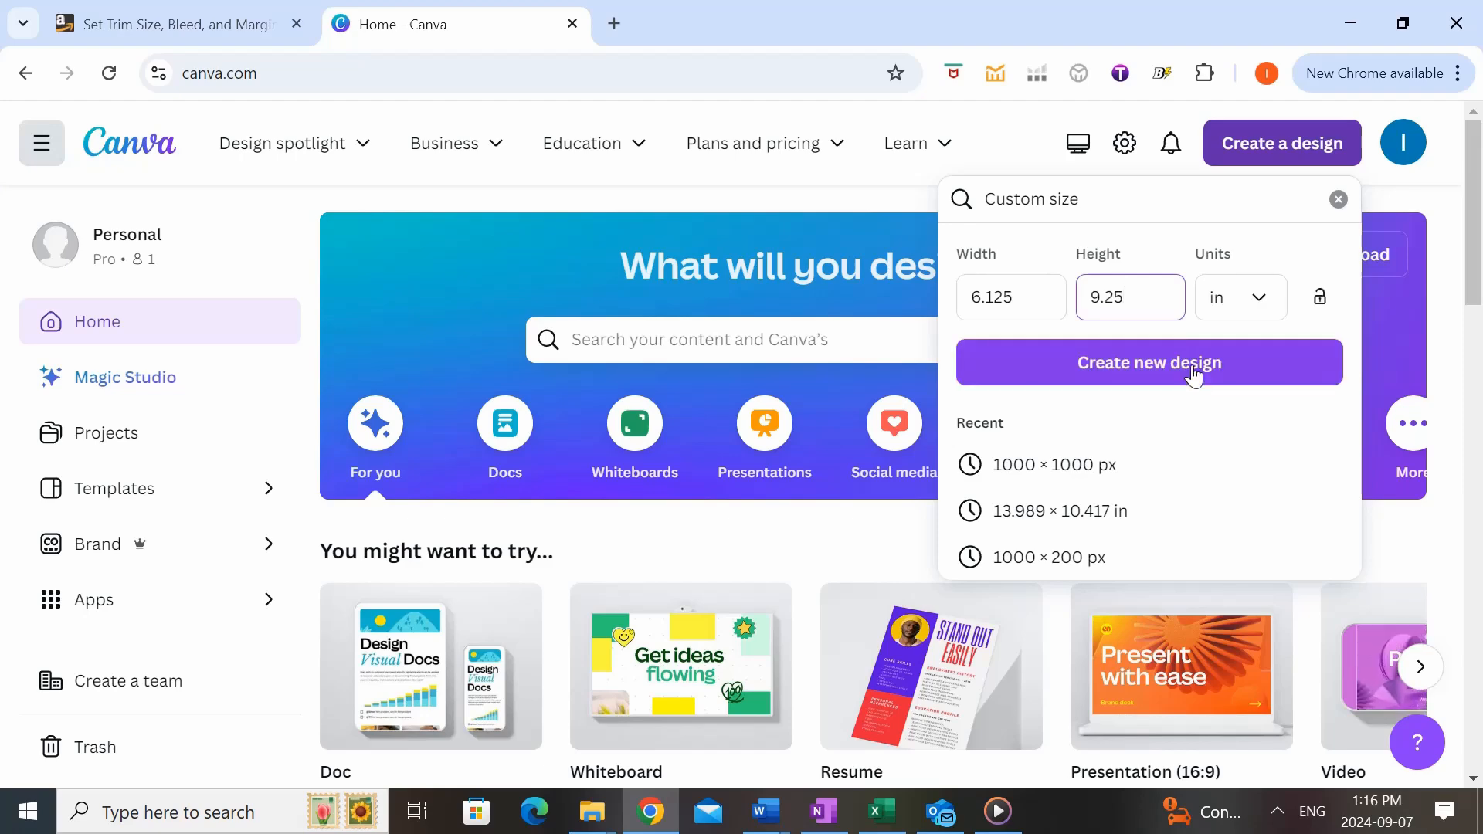
click(1195, 377)
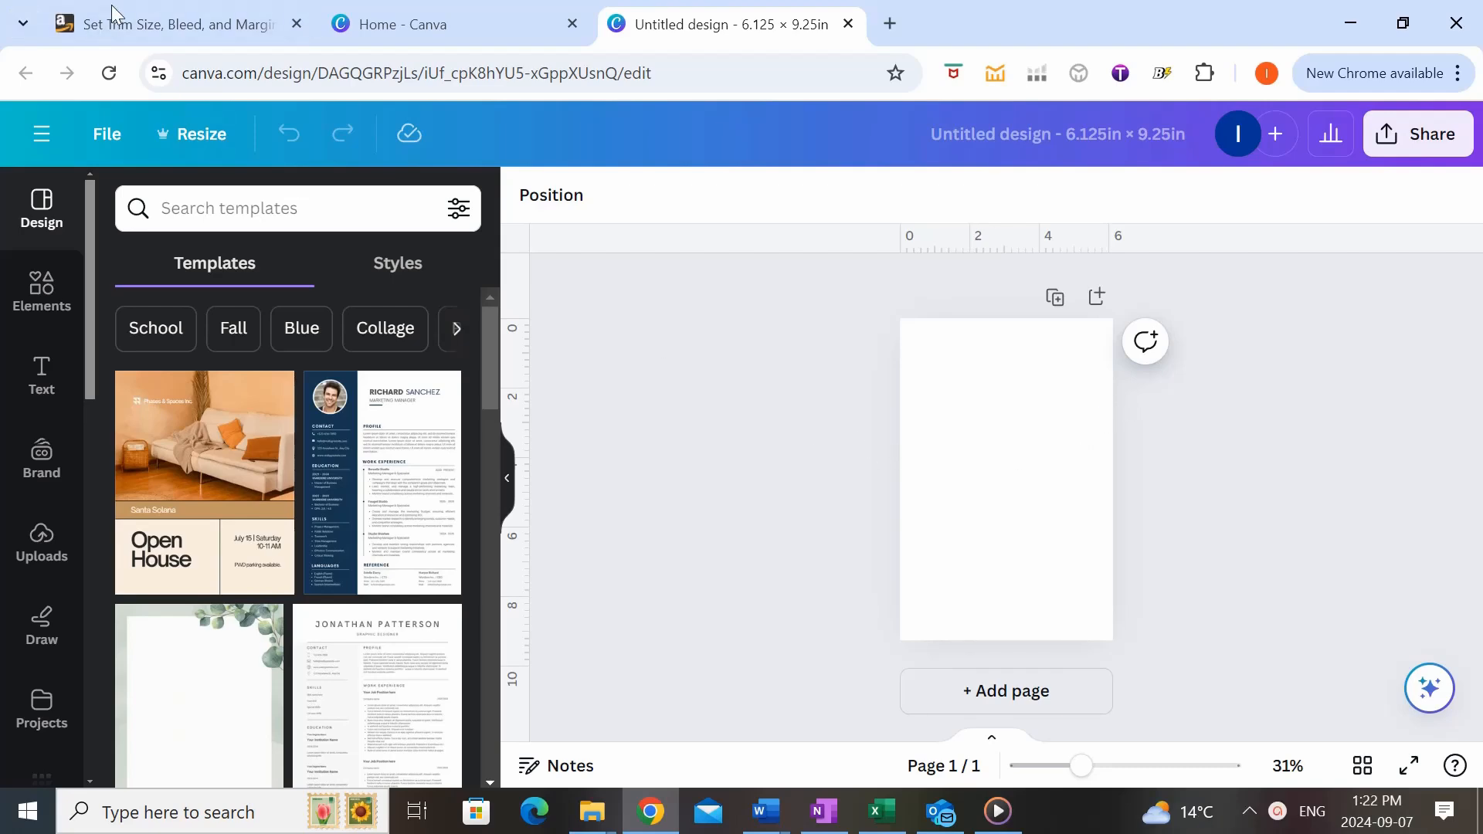
- Look up the minimum inside (gutter) margin for 24 to 150 pages in the Margins section of the KDP help page
click(154, 19)
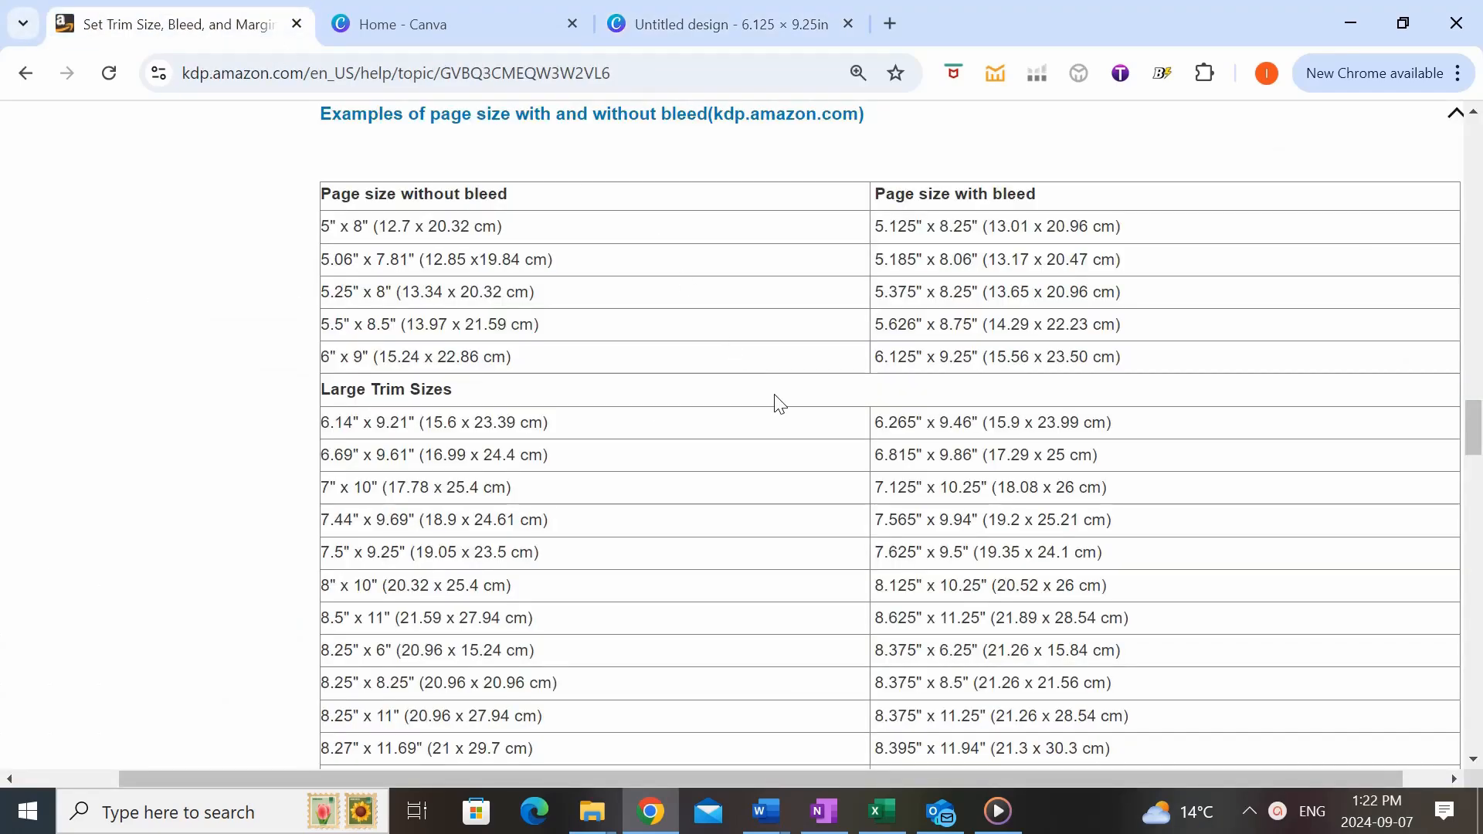
scroll(778, 401, down, 9)
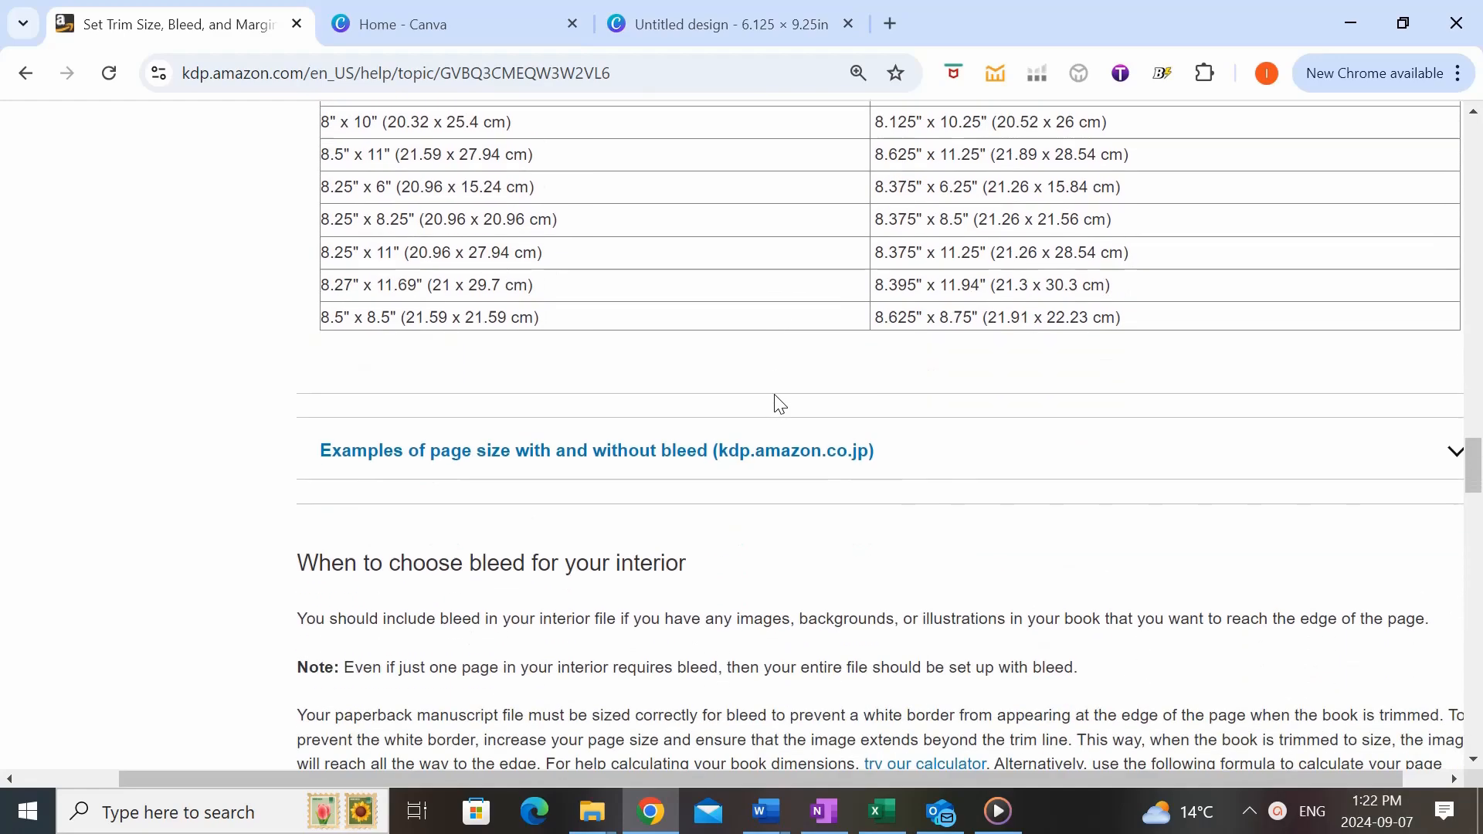
scroll(779, 402, down, 15)
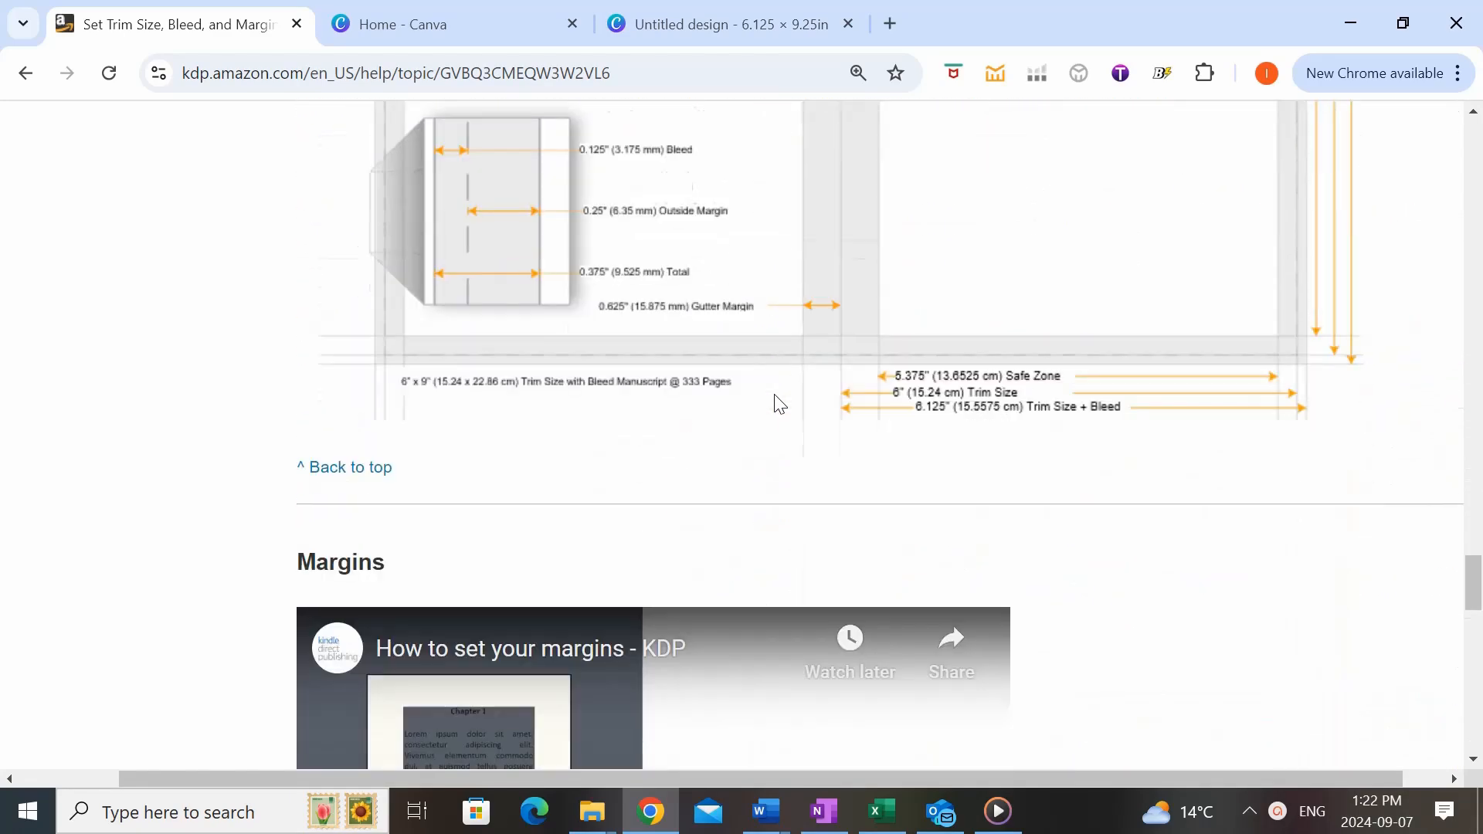
scroll(413, 248, down, 7)
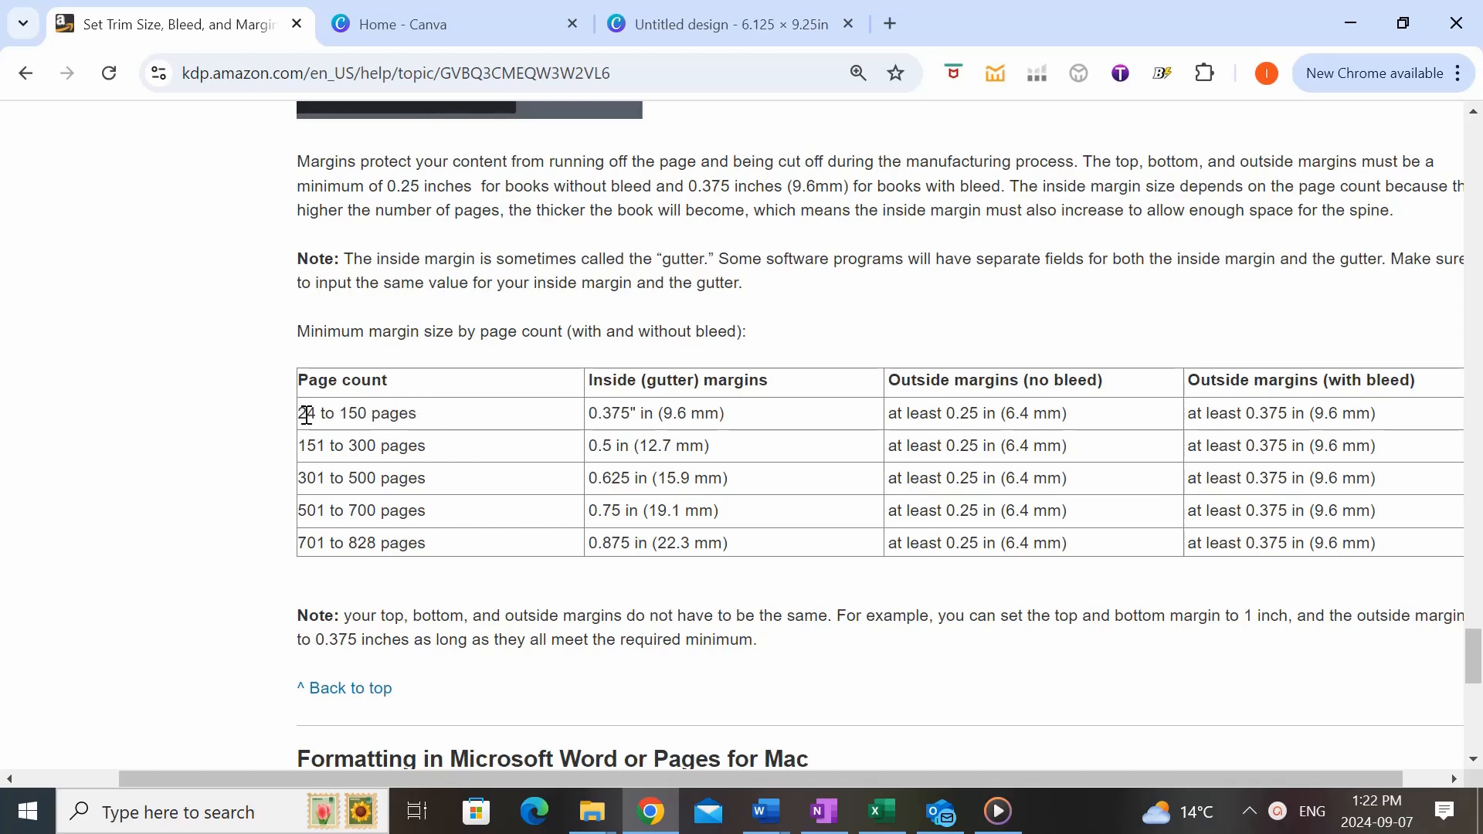
drag(300, 414, 434, 423)
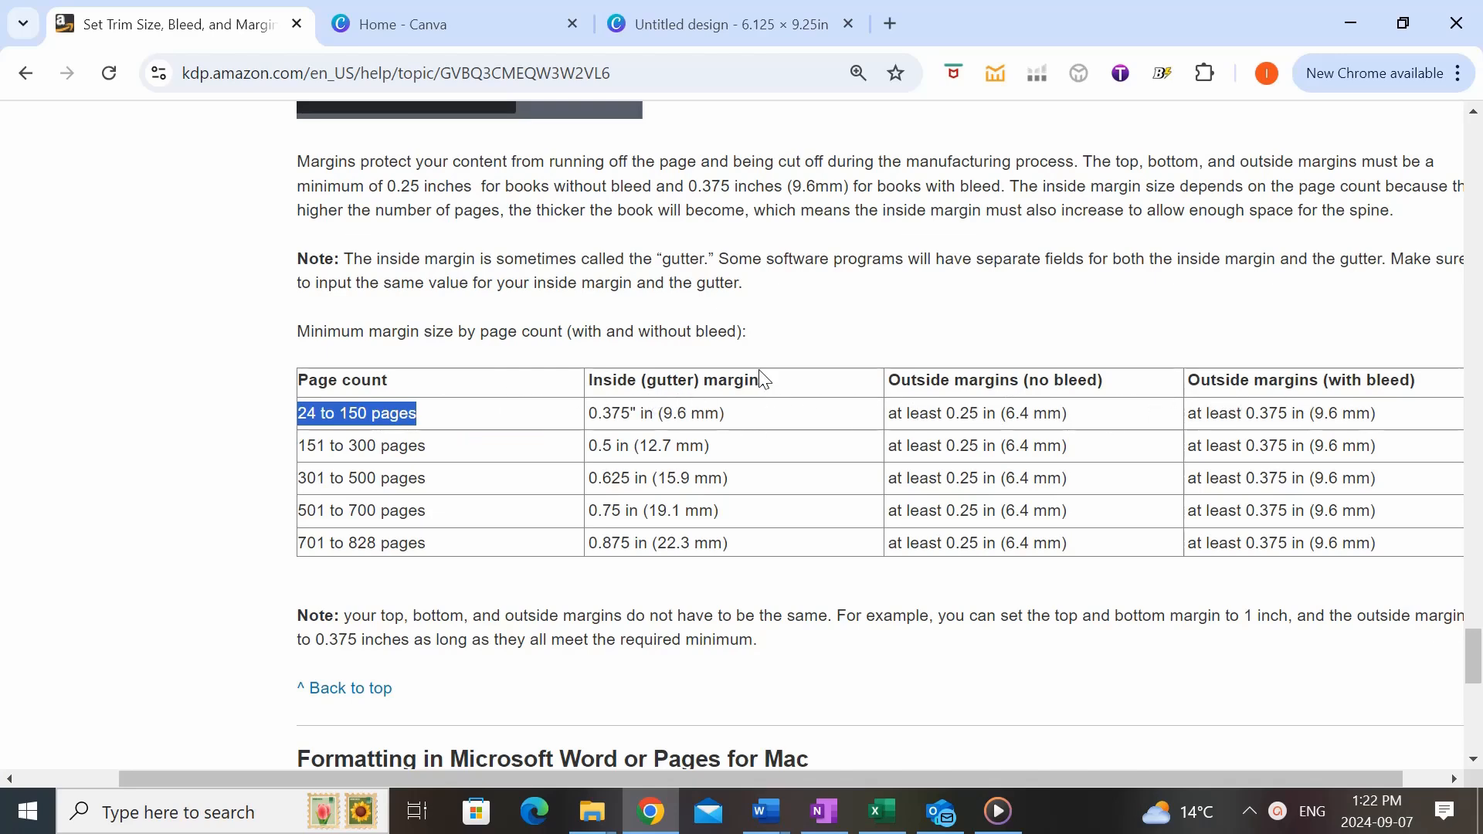
click(592, 417)
drag(591, 417, 644, 416)
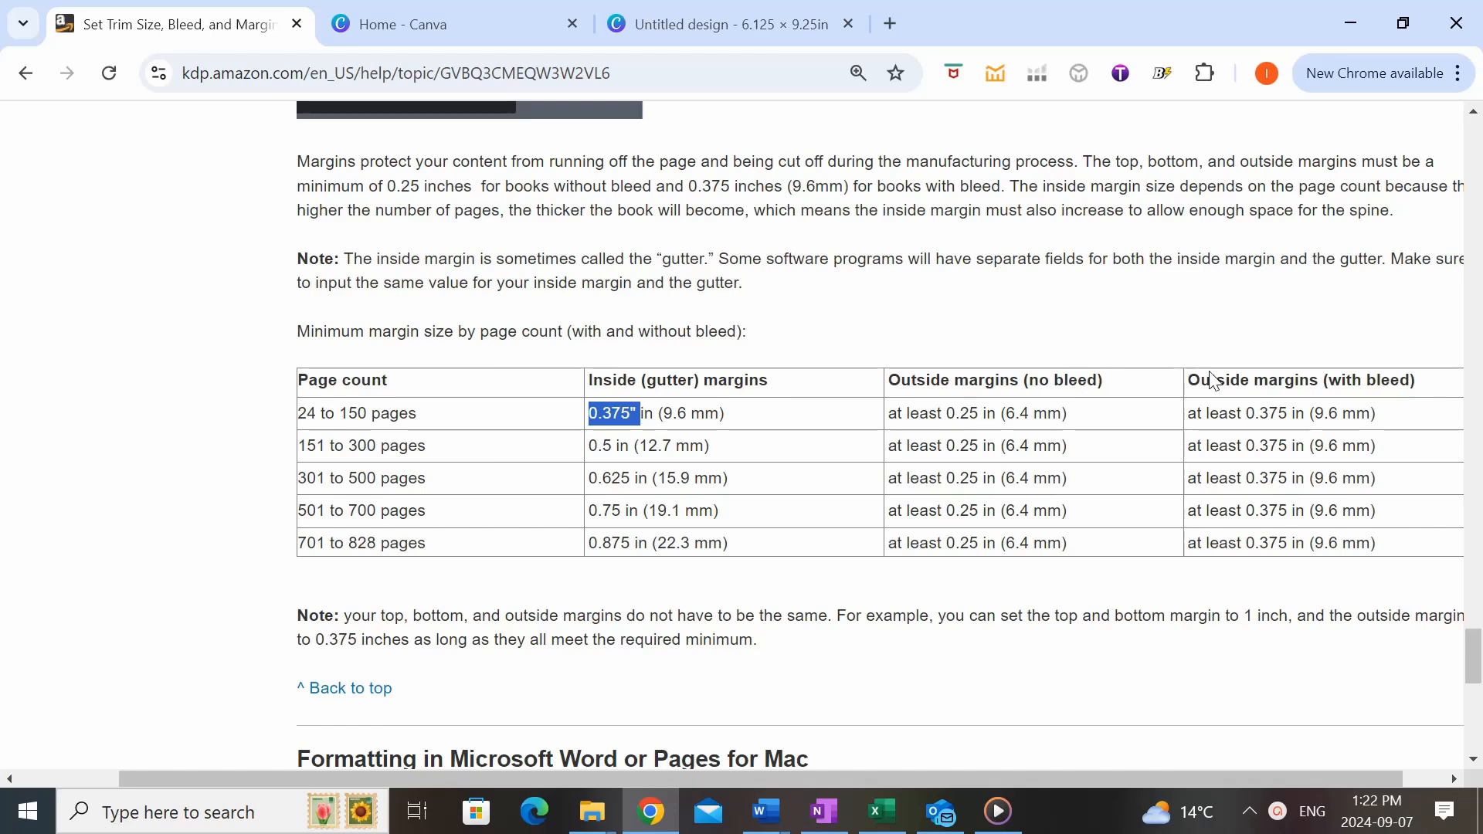
- Check the minimum outside margin with bleed for 24 to 150 pages and return to the untitled Canva design
scroll(1359, 379, right, 1)
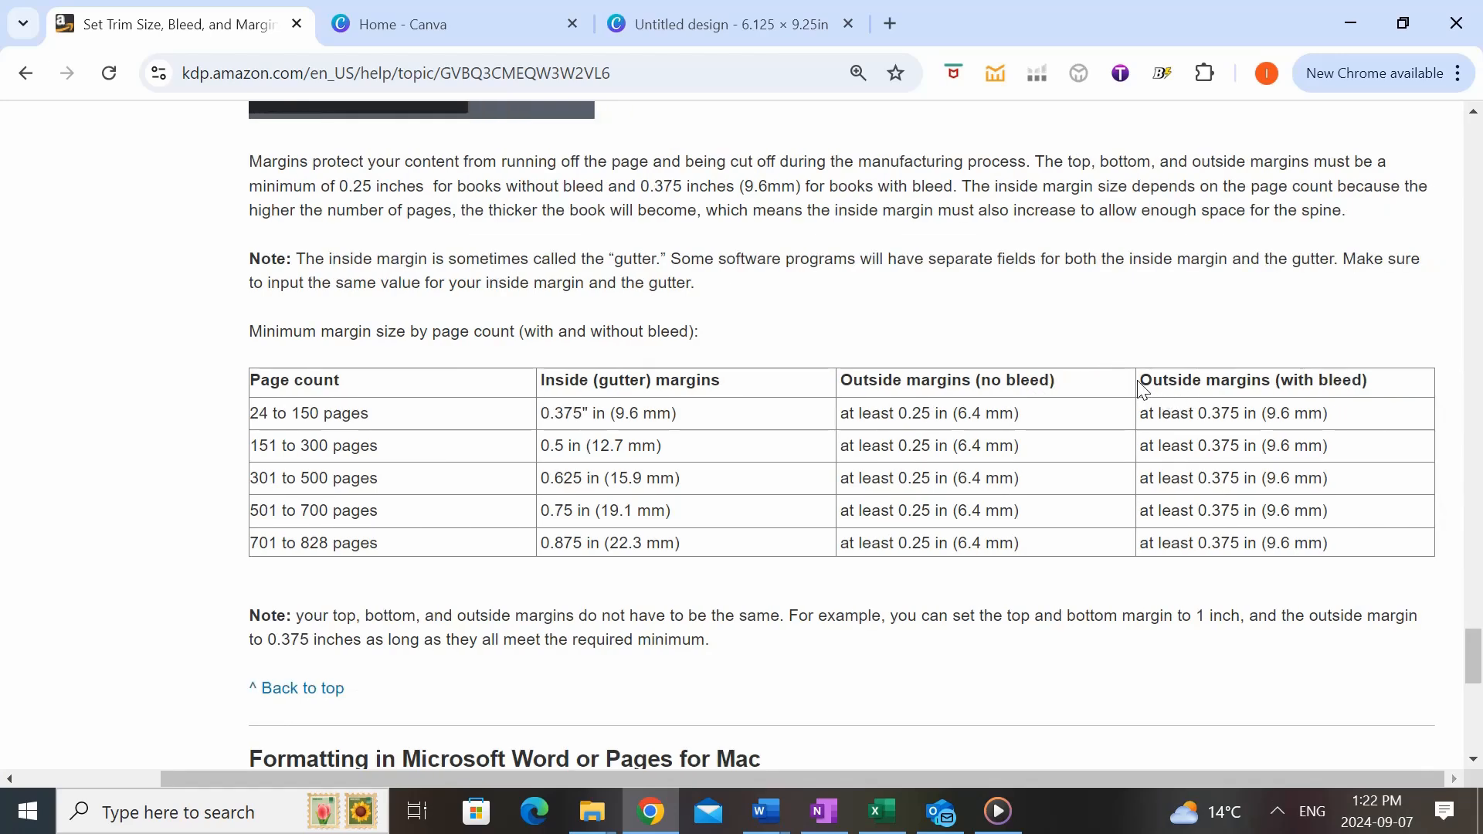
drag(1150, 379, 1373, 386)
click(1198, 421)
drag(1139, 415, 1241, 416)
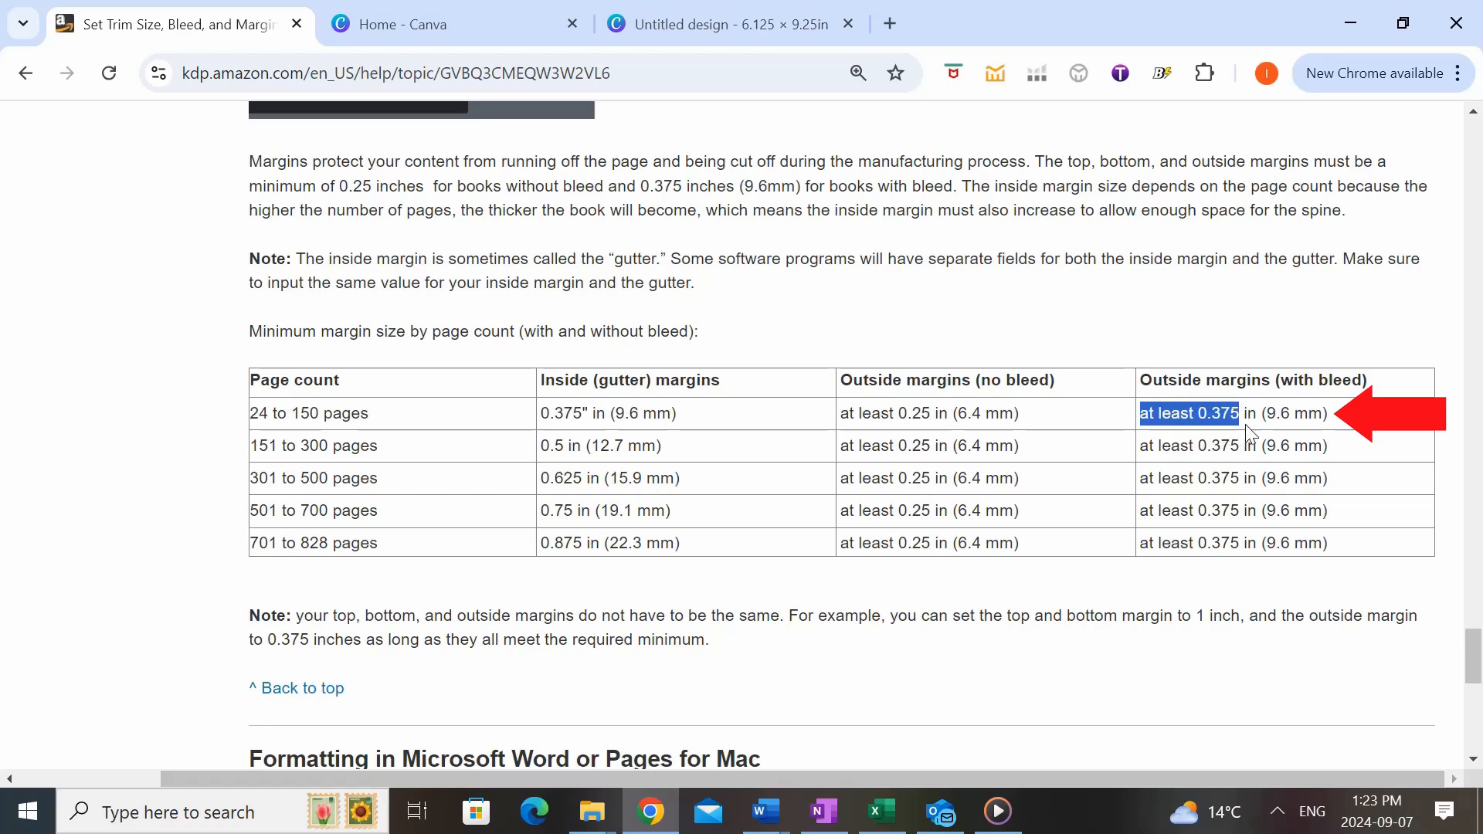
click(1249, 432)
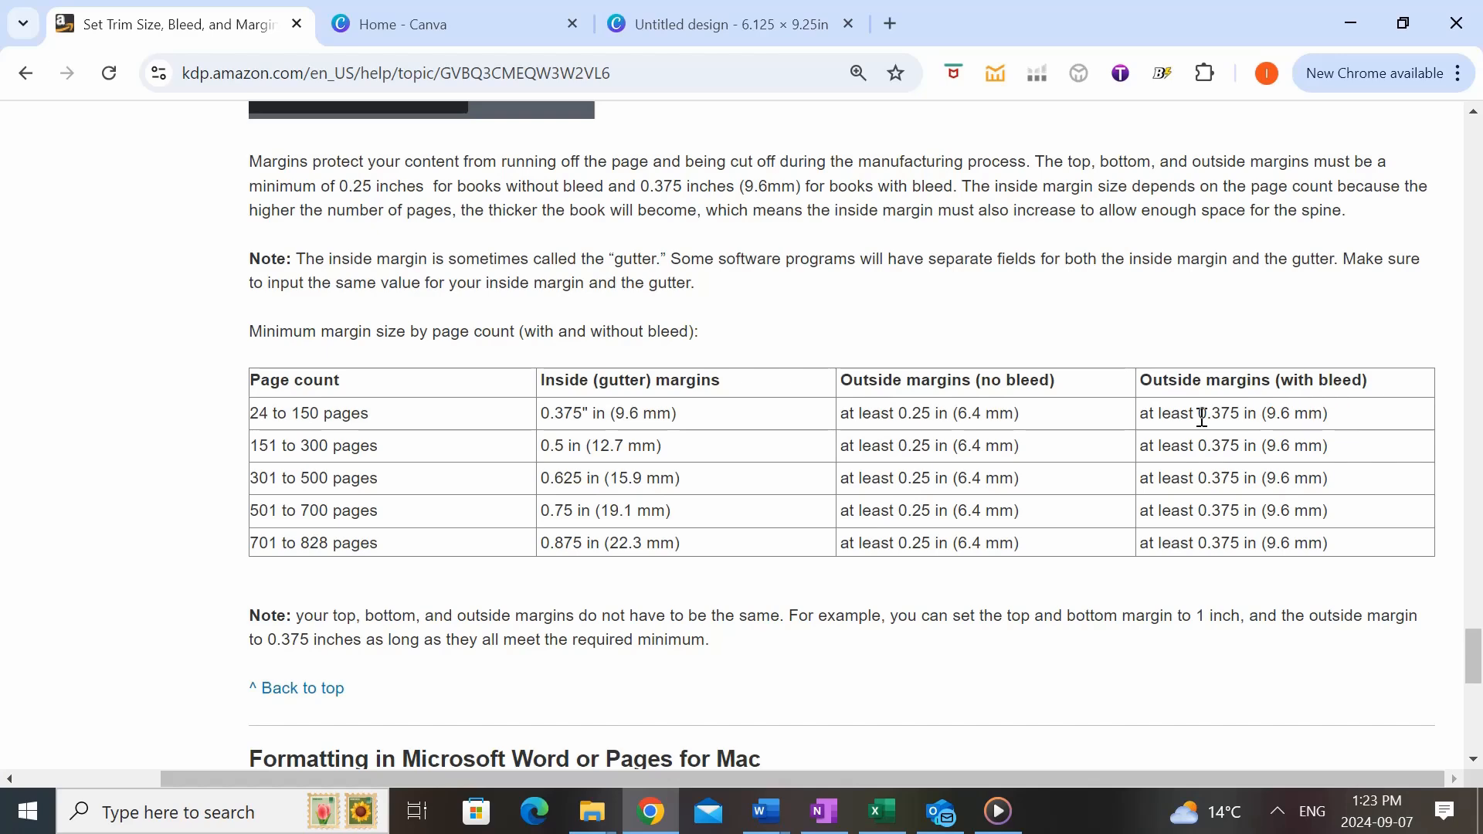
click(666, 16)
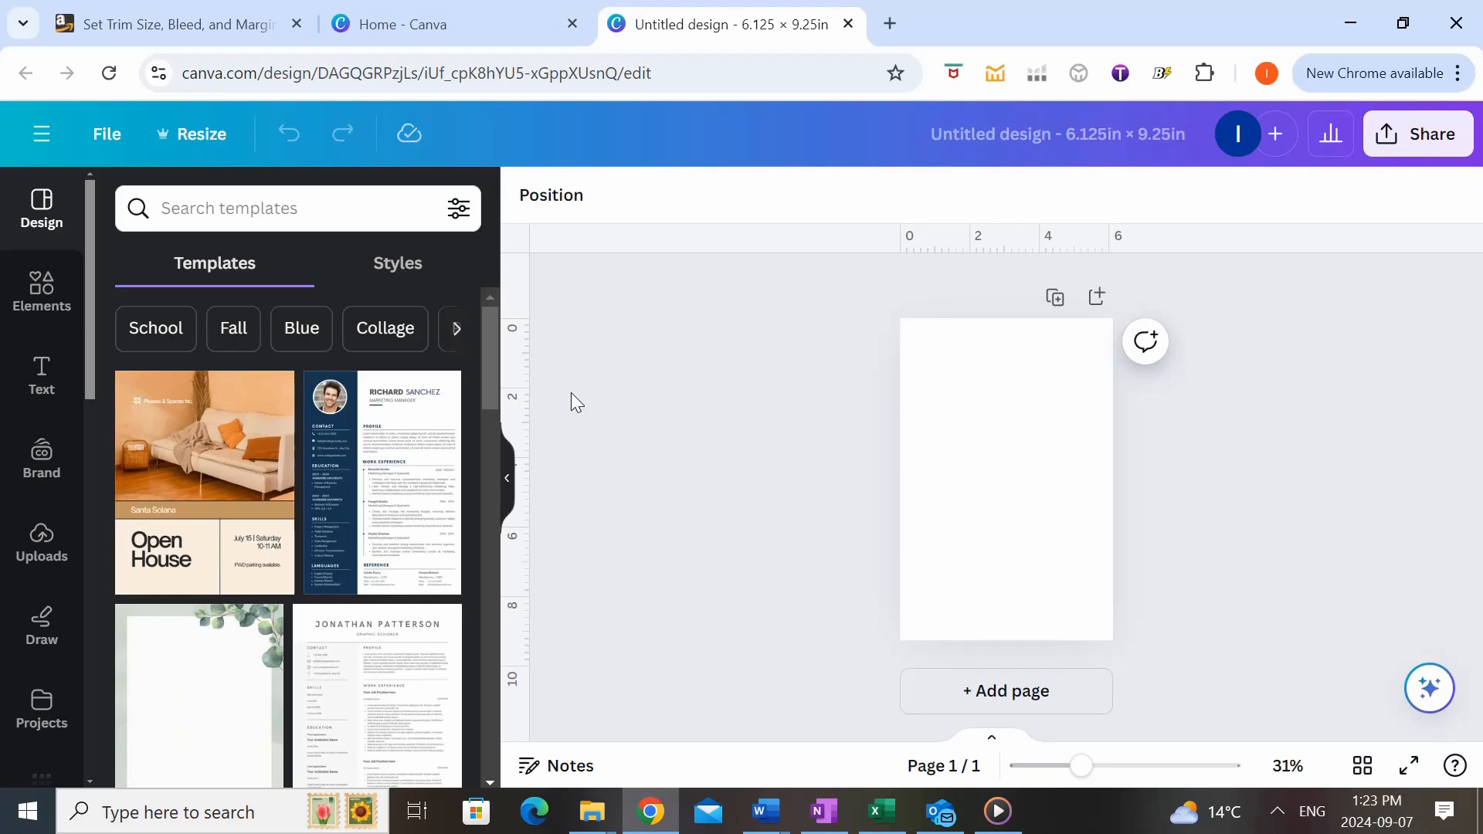
- Check that rulers and guides are shown, and place a vertical guide about 0.375 in inside the page's left edge
click(108, 134)
click(192, 421)
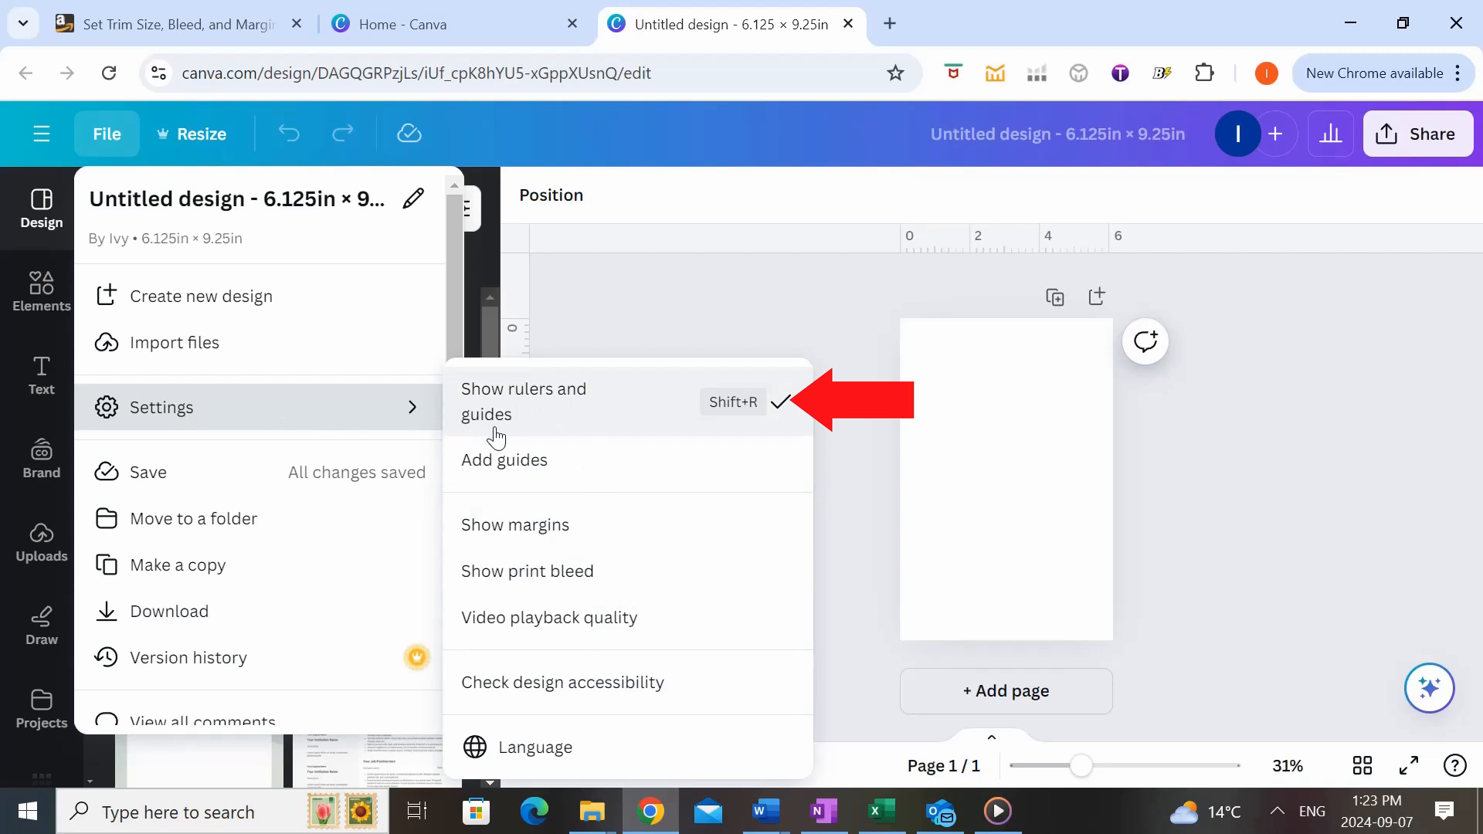
click(586, 326)
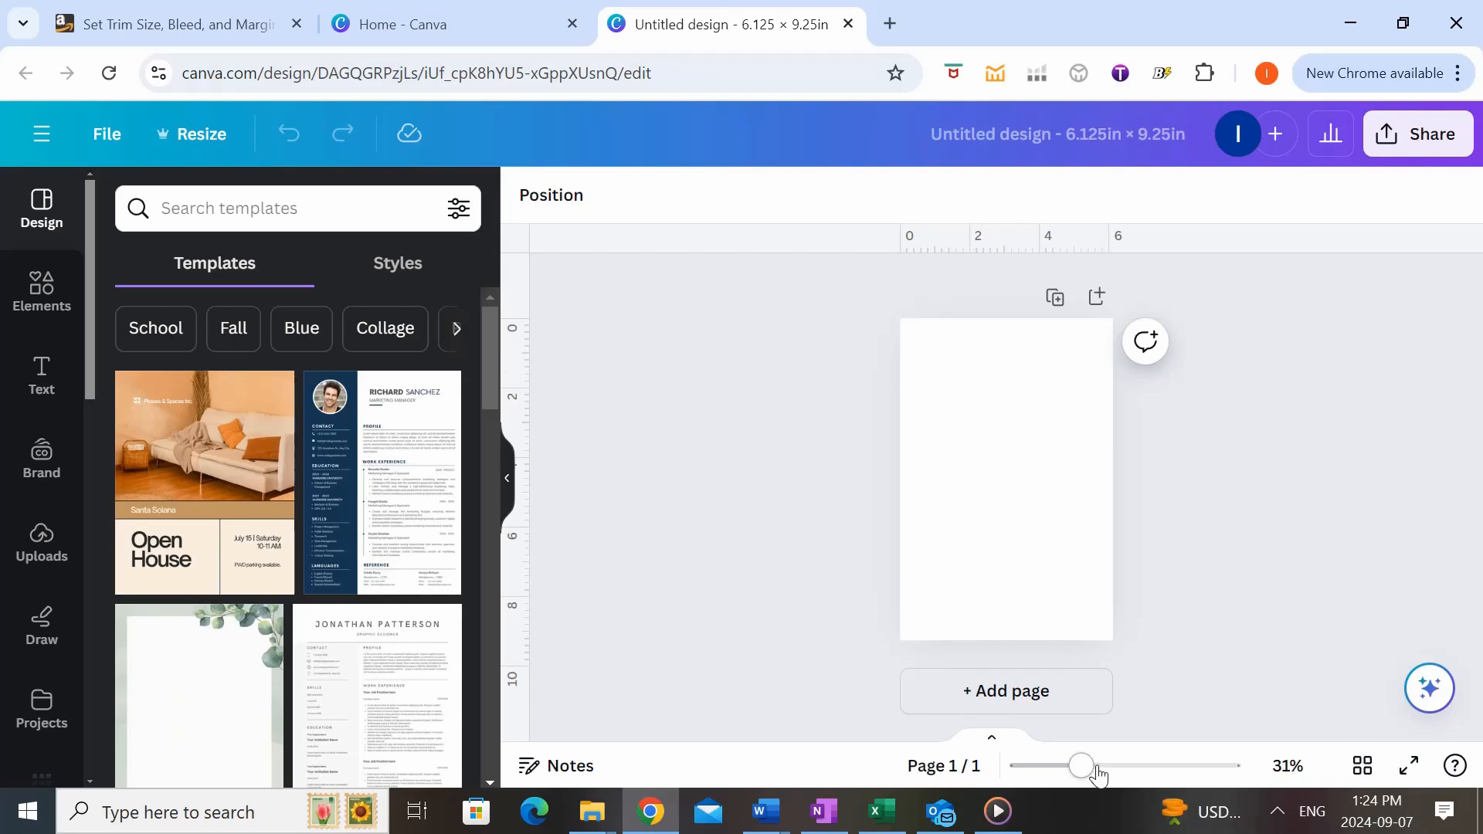
drag(1083, 766, 1110, 766)
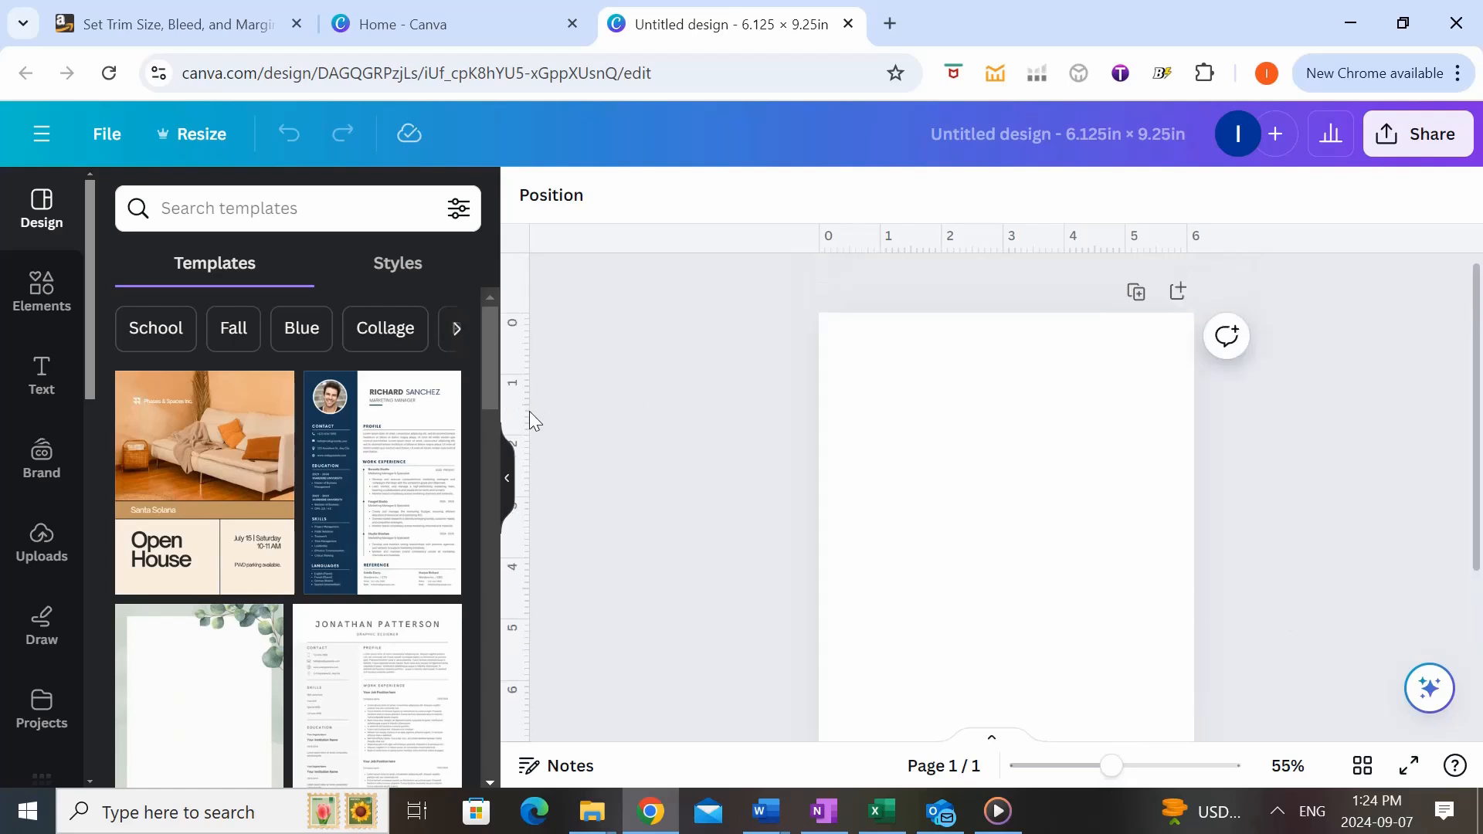
drag(528, 413, 843, 418)
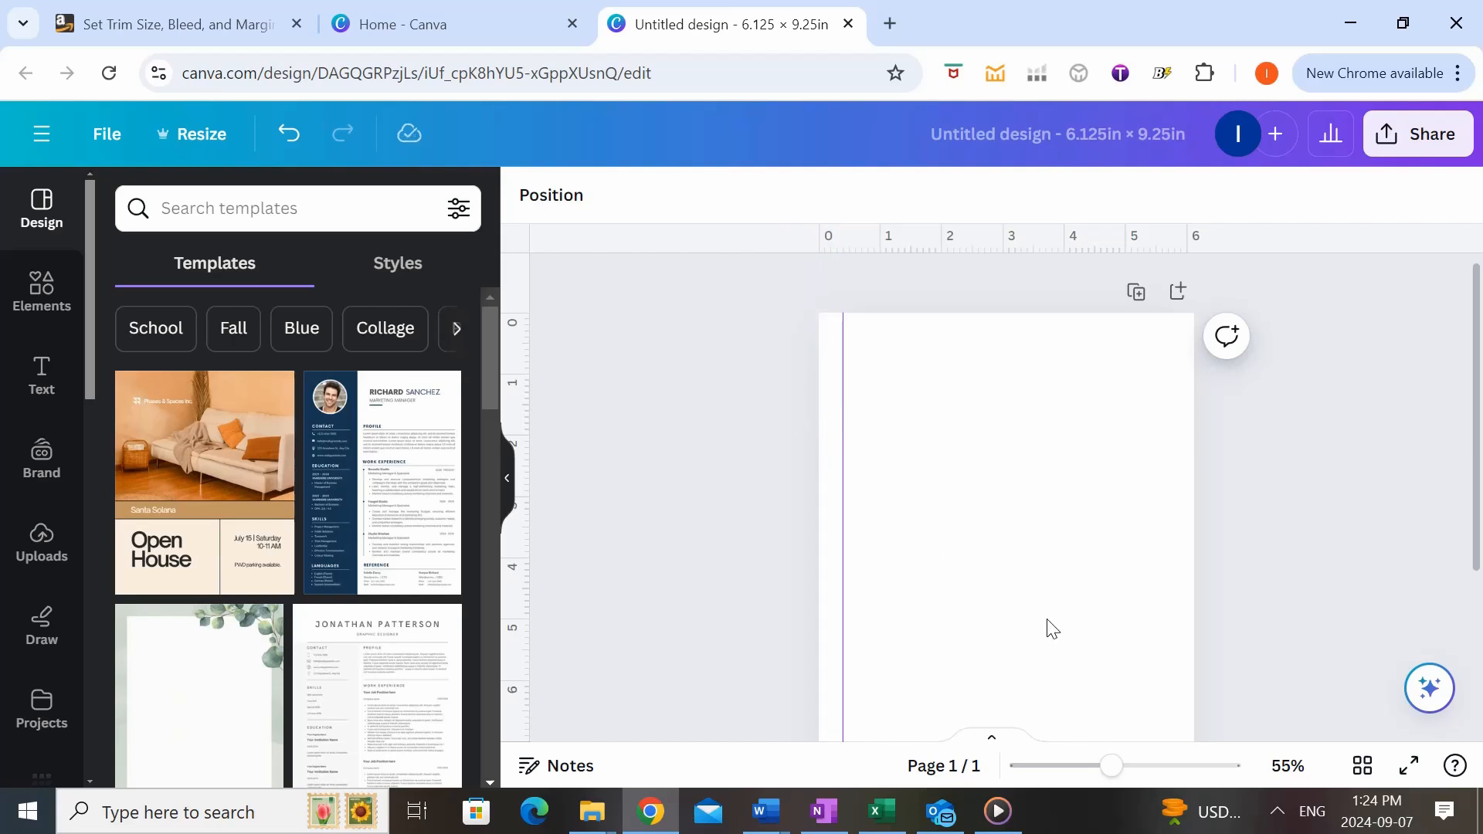
drag(1110, 765, 1133, 765)
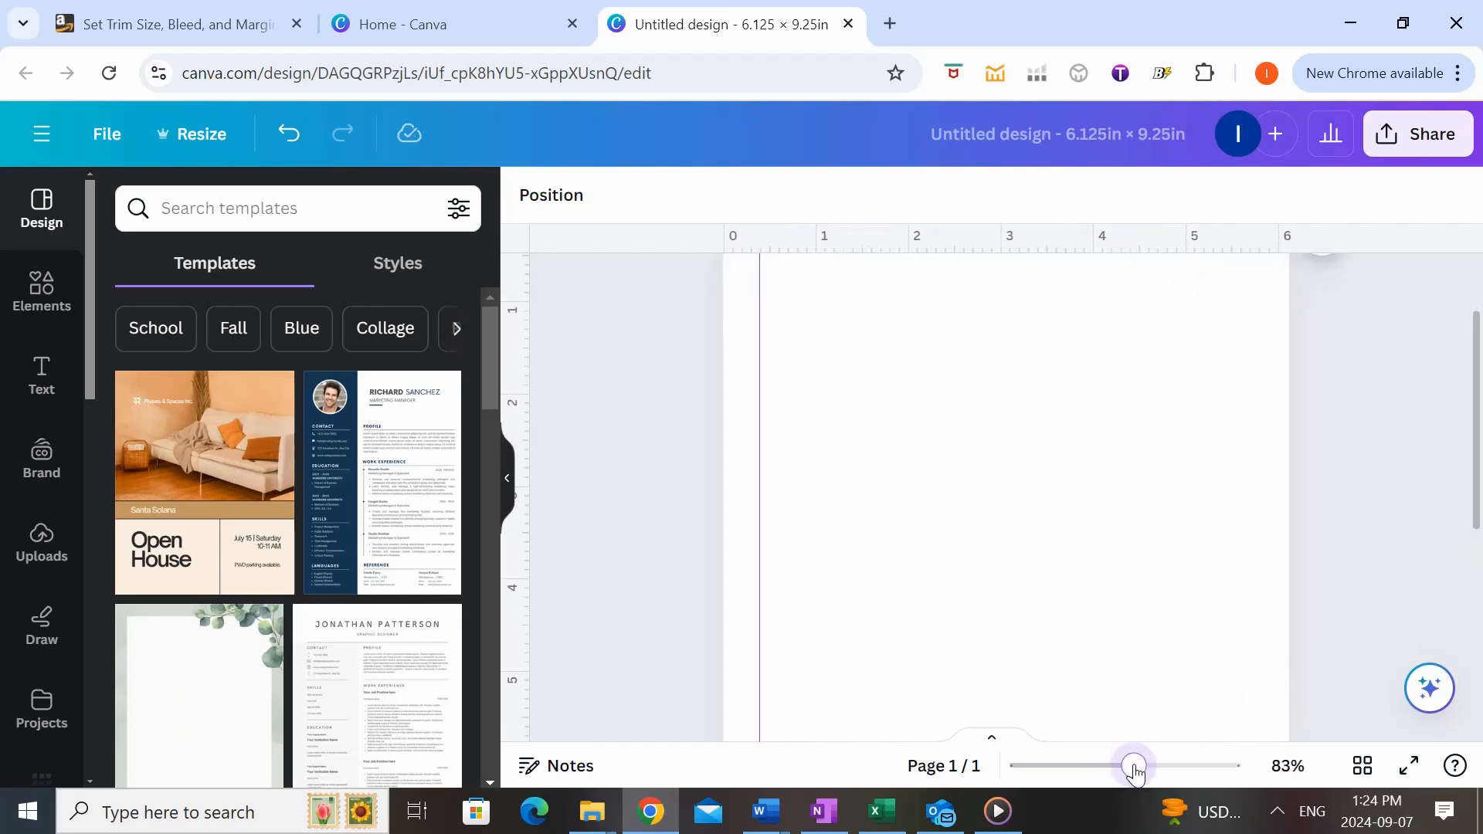
scroll(1096, 572, up, 1)
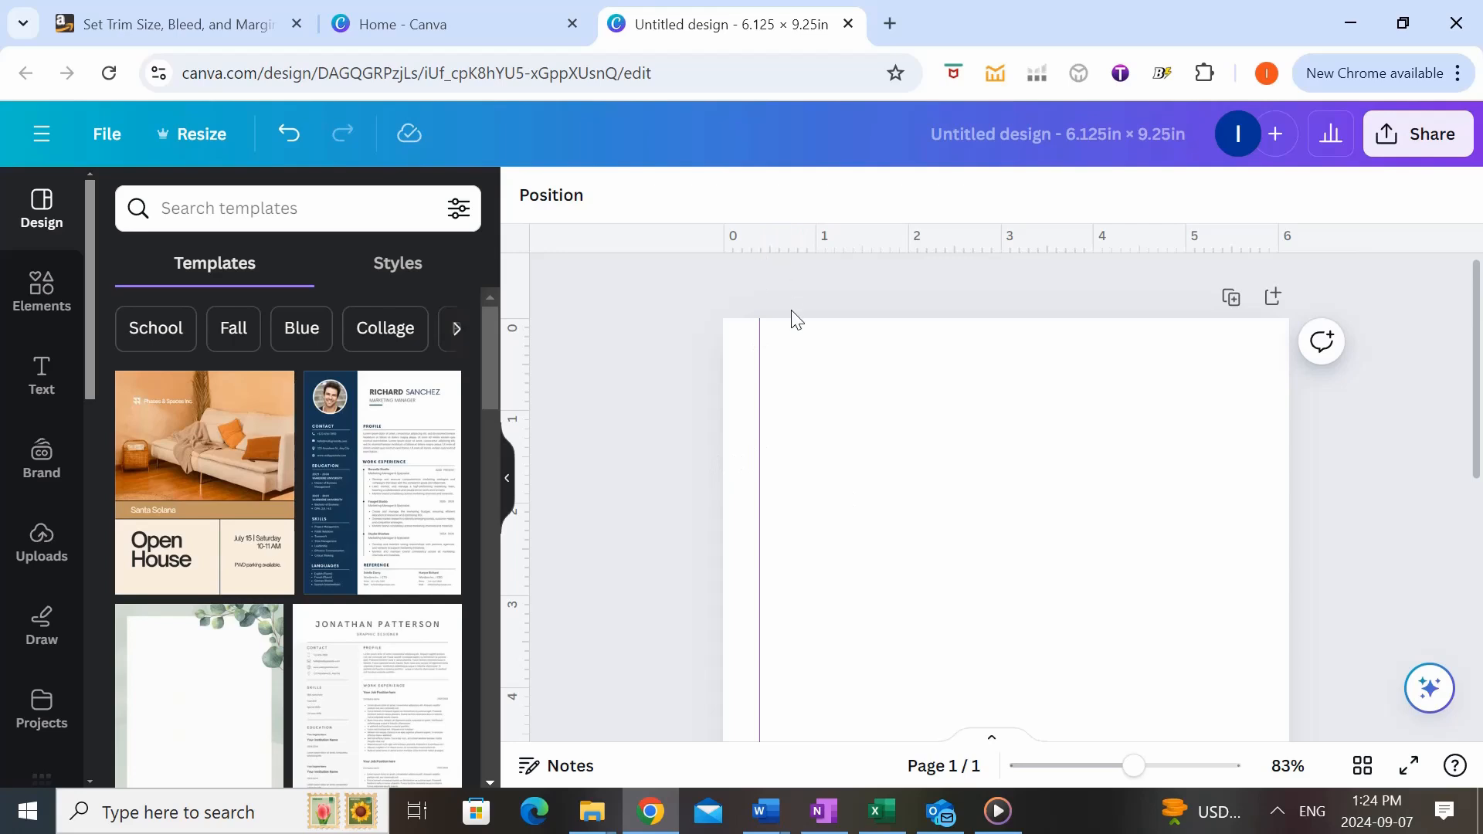
drag(759, 387, 759, 386)
click(831, 374)
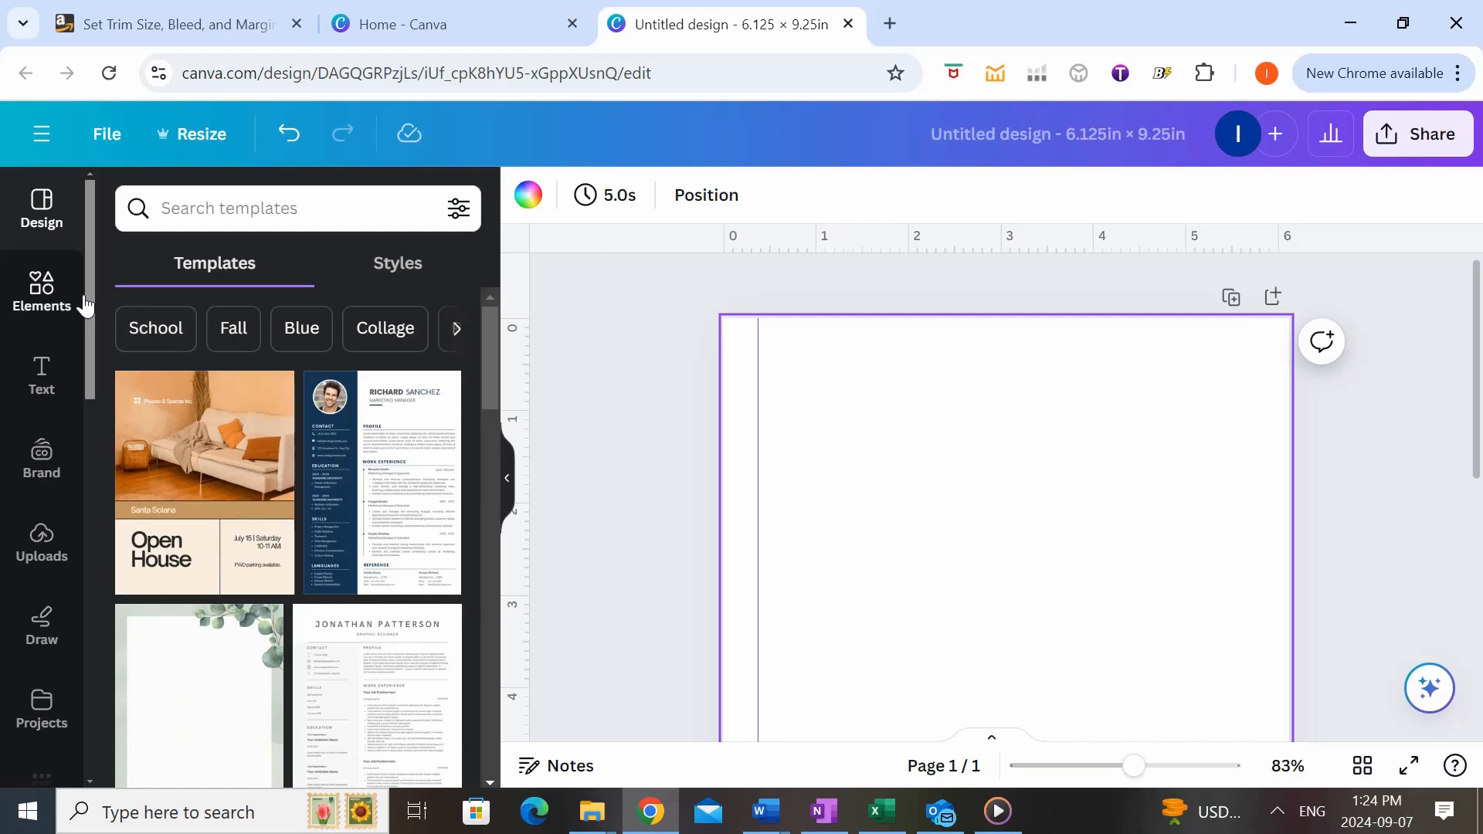
- Add a square shape and shrink it to fit exactly between the page's left edge and the vertical guide
click(46, 297)
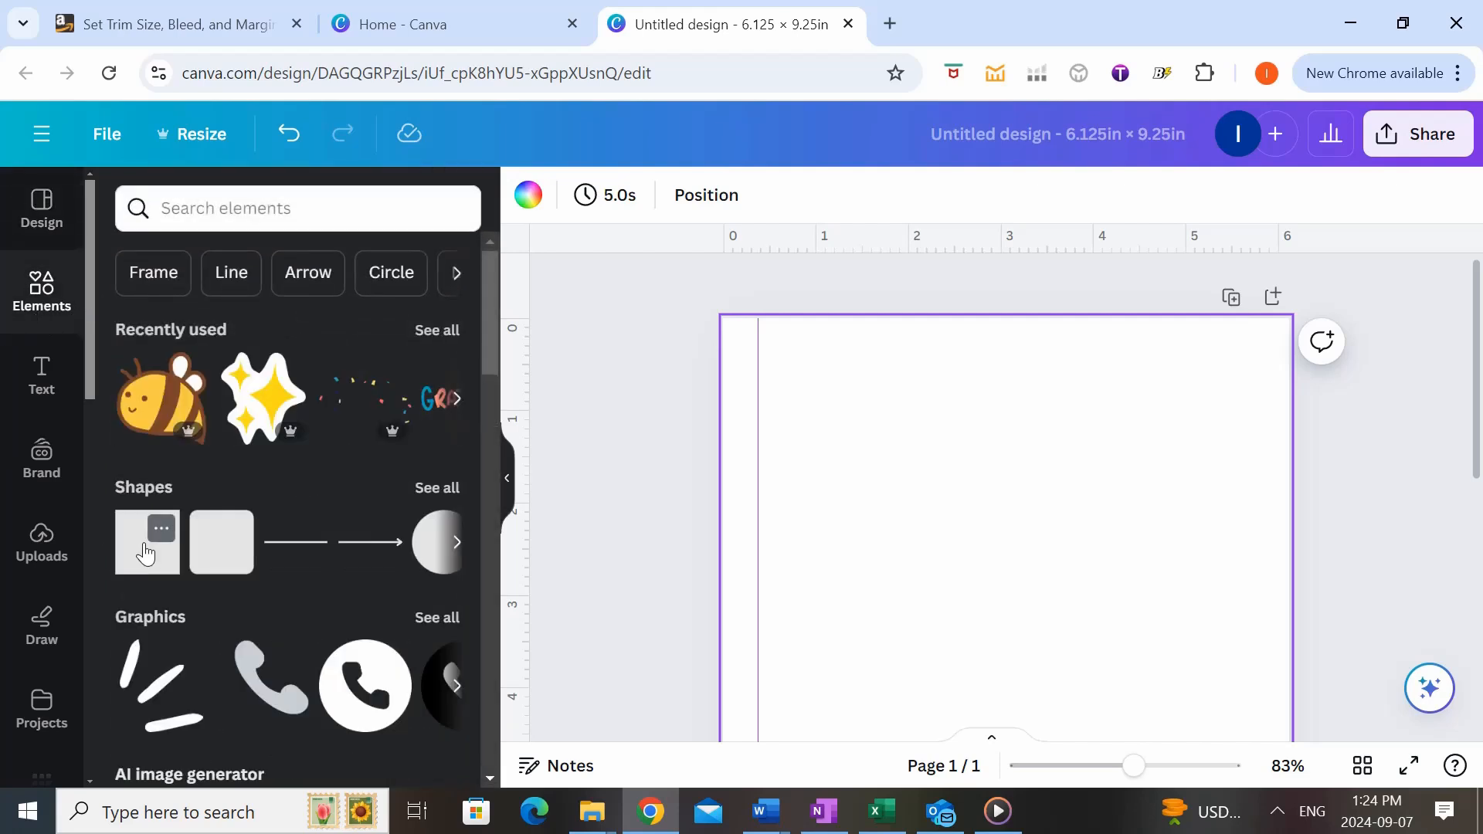
click(145, 554)
drag(1043, 695, 967, 475)
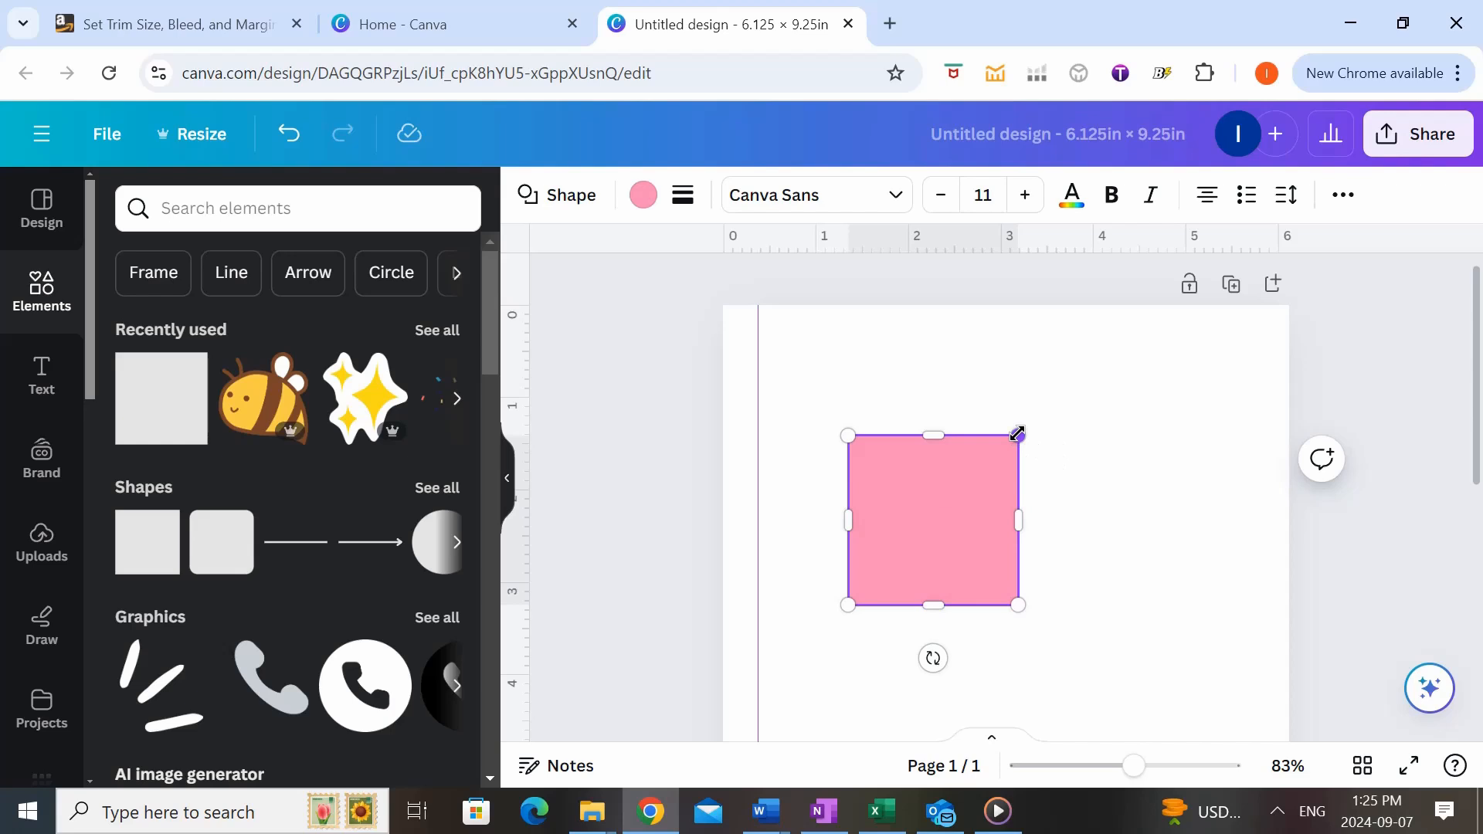
mouse_move(1017, 434)
mouse_down()
mouse_move(881, 572)
mouse_move(740, 580)
mouse_up()
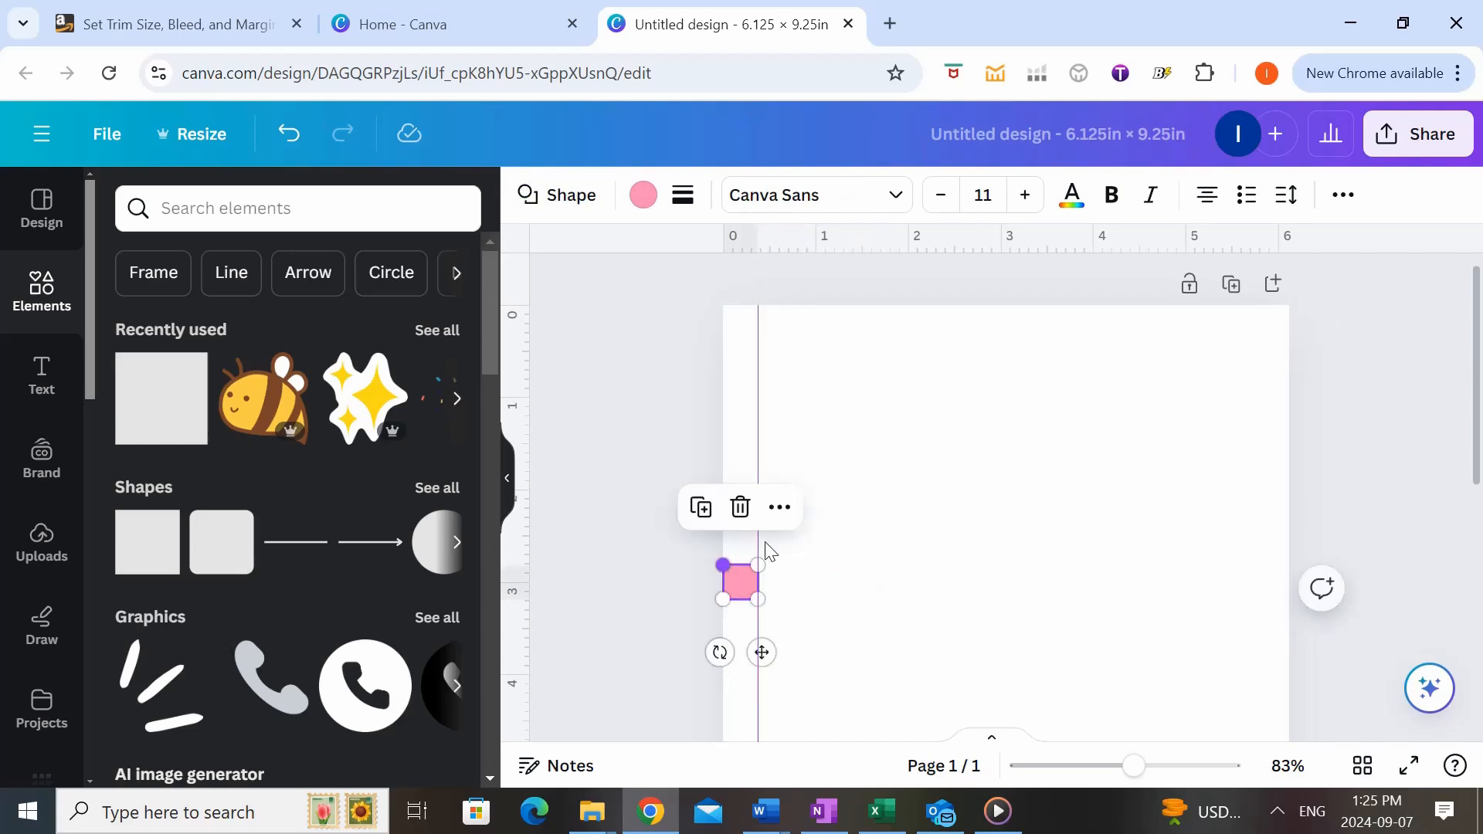
- Using the small pink square as a spacer, place a horizontal guide inside the page's top edge and a vertical guide inside its right edge
click(868, 534)
click(738, 591)
drag(736, 584, 905, 332)
click(1123, 474)
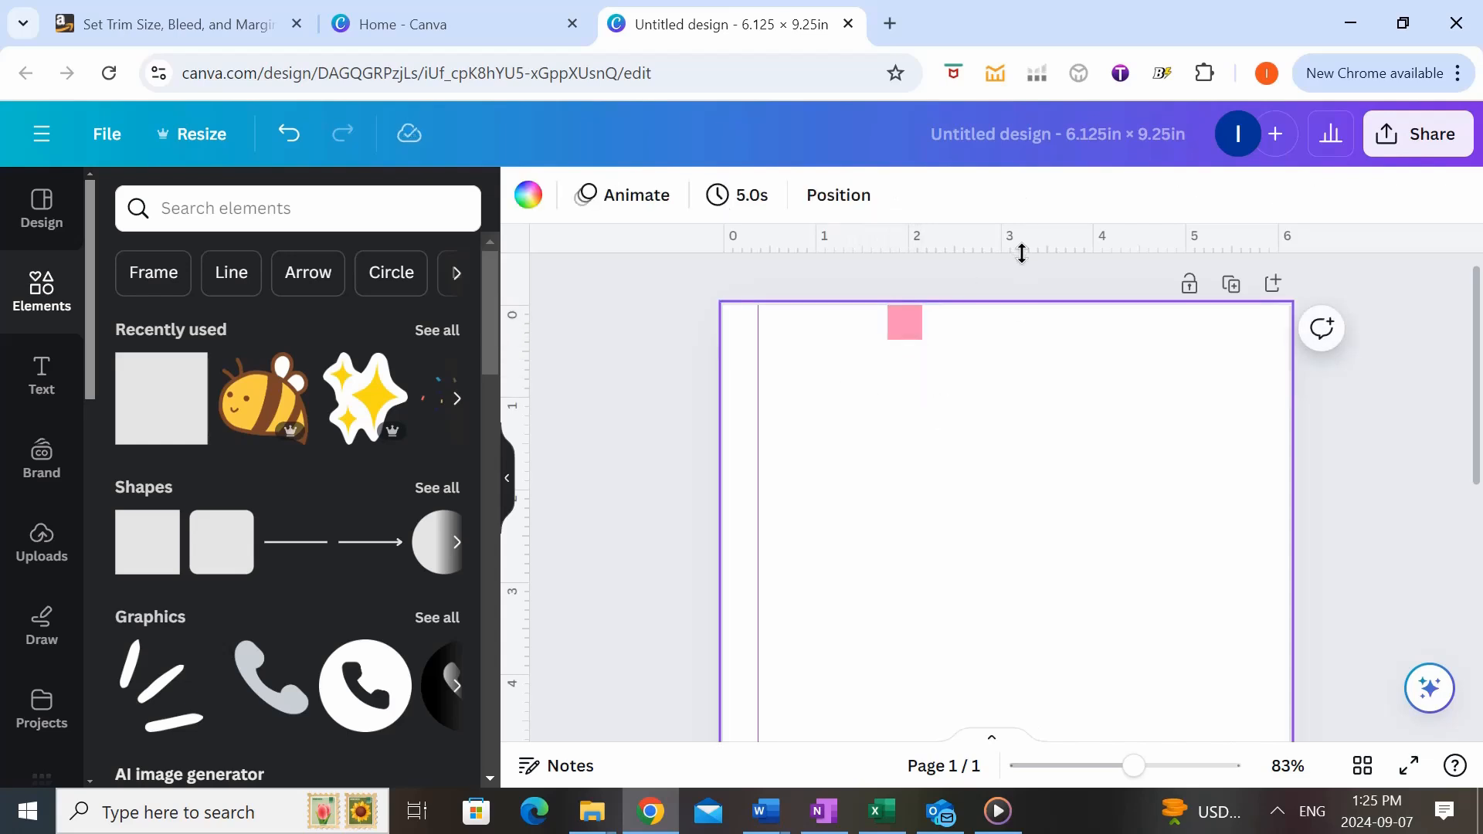
drag(1021, 253, 1033, 338)
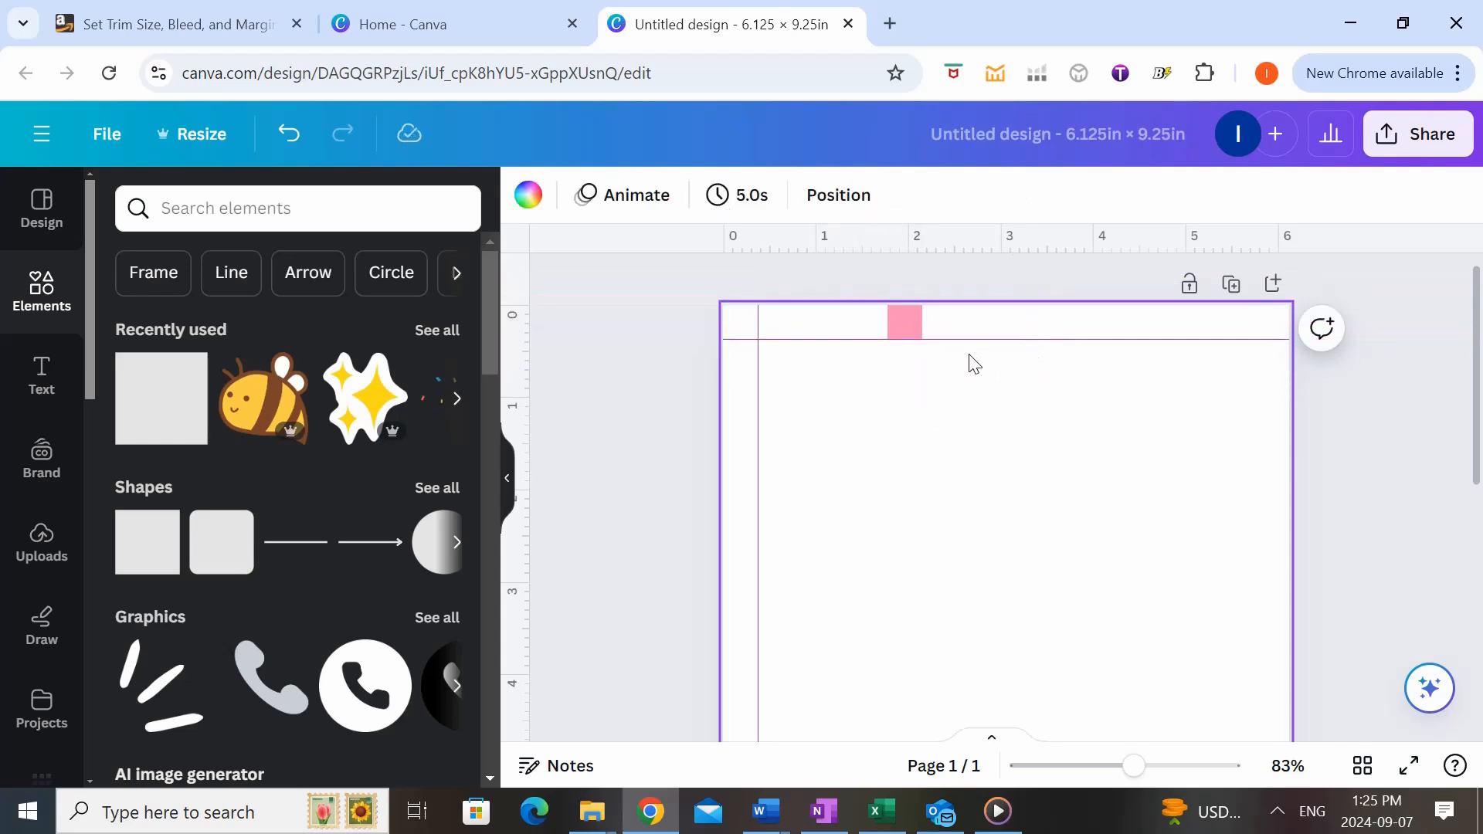
drag(904, 322, 1269, 452)
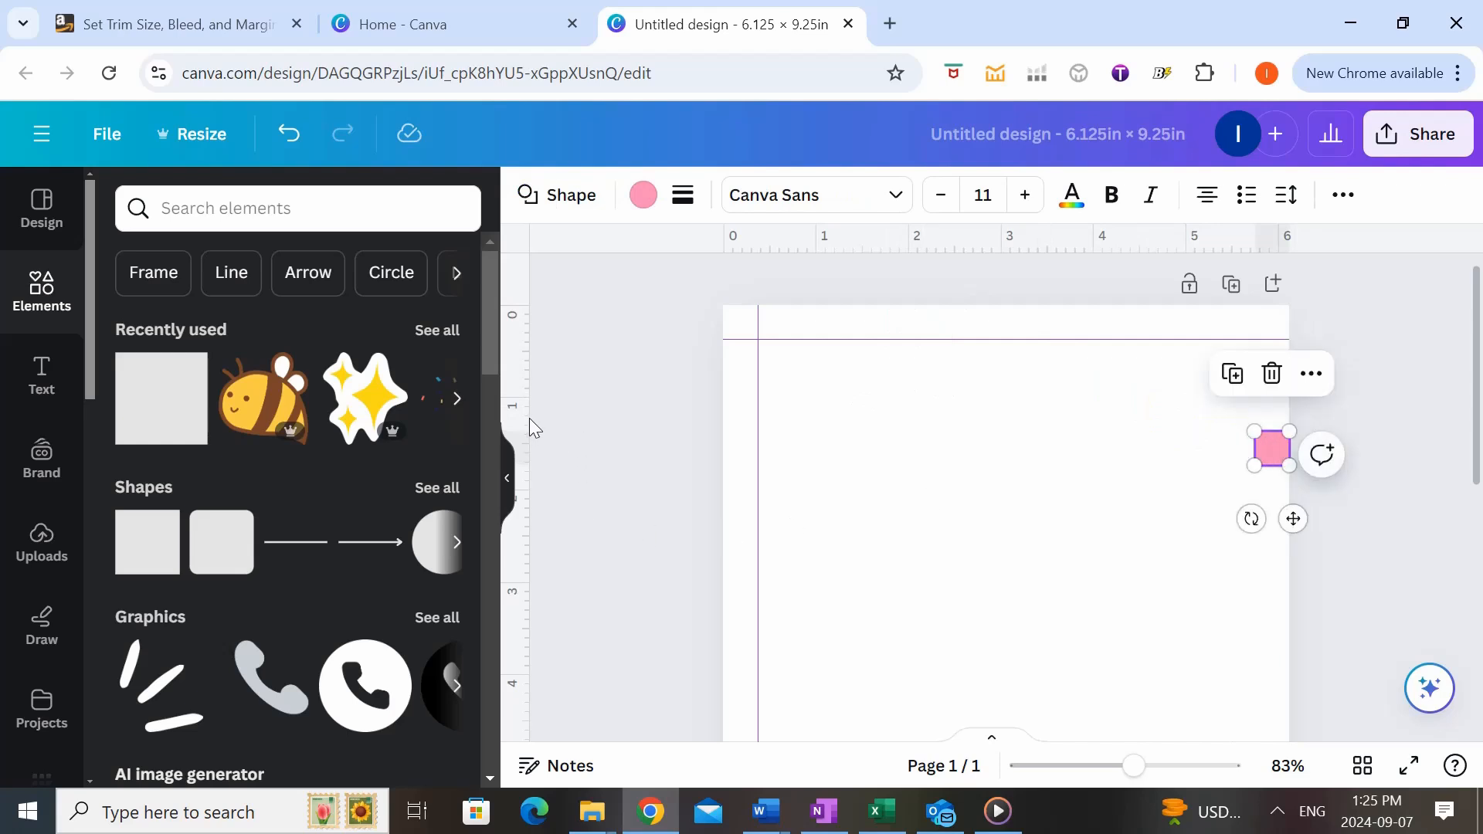
drag(529, 418, 1154, 708)
- Place a horizontal guide inside the page's bottom edge using the pink square as a spacer, and delete the square
scroll(997, 529, down, 1)
scroll(996, 529, down, 4)
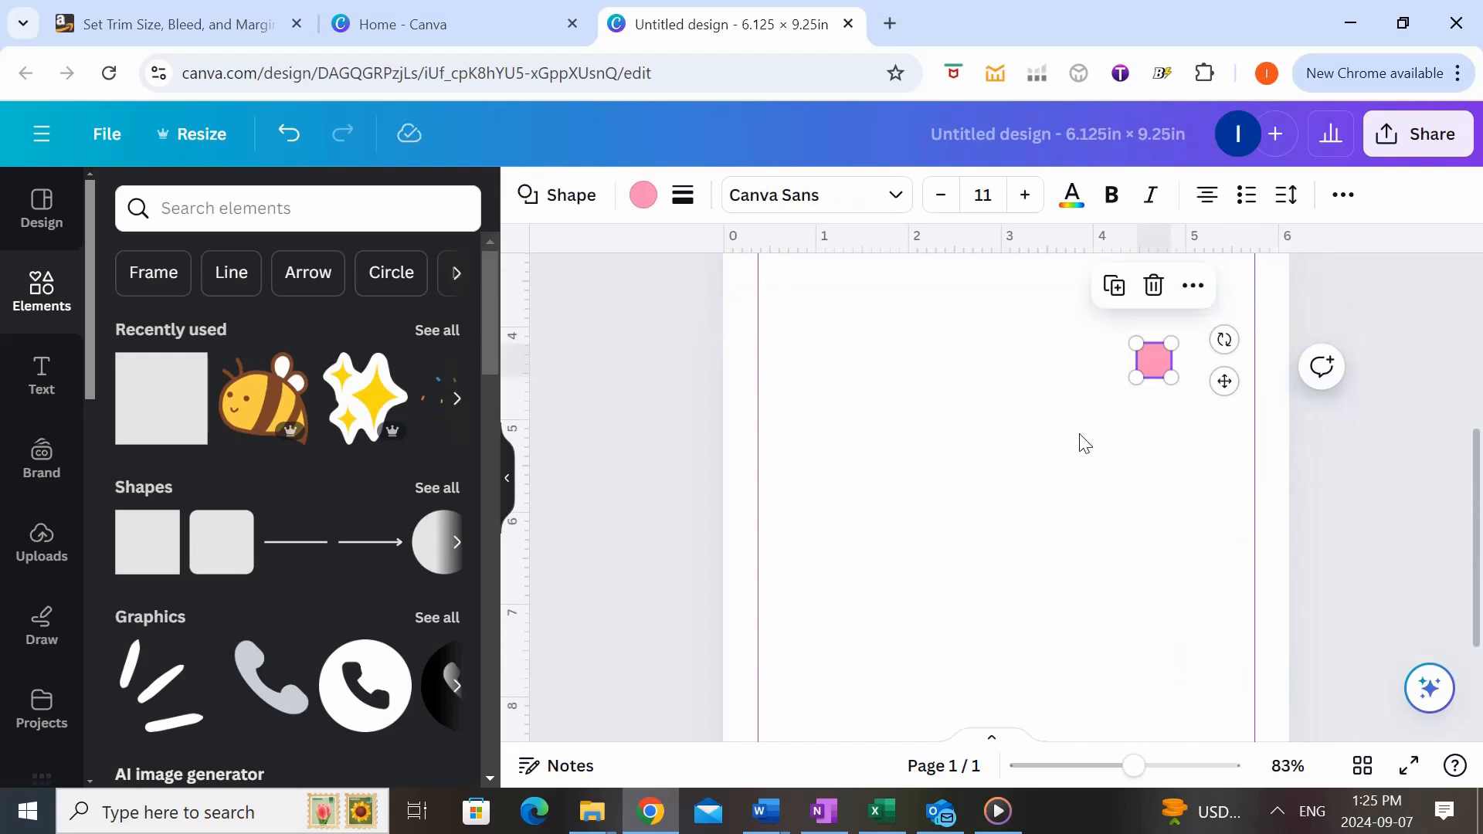
drag(1144, 355, 1129, 718)
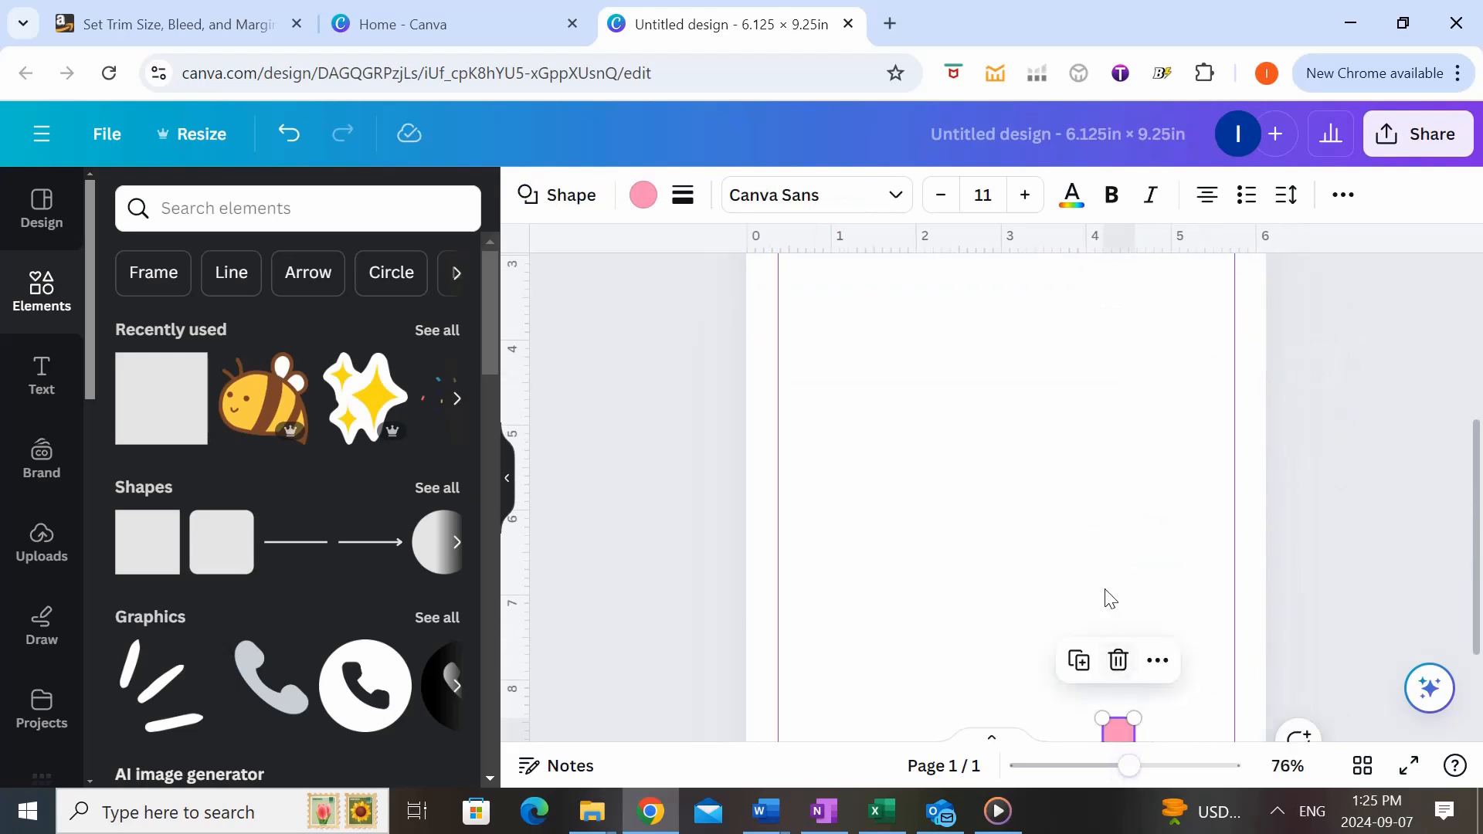
scroll(1109, 599, down, 2)
drag(985, 241, 969, 608)
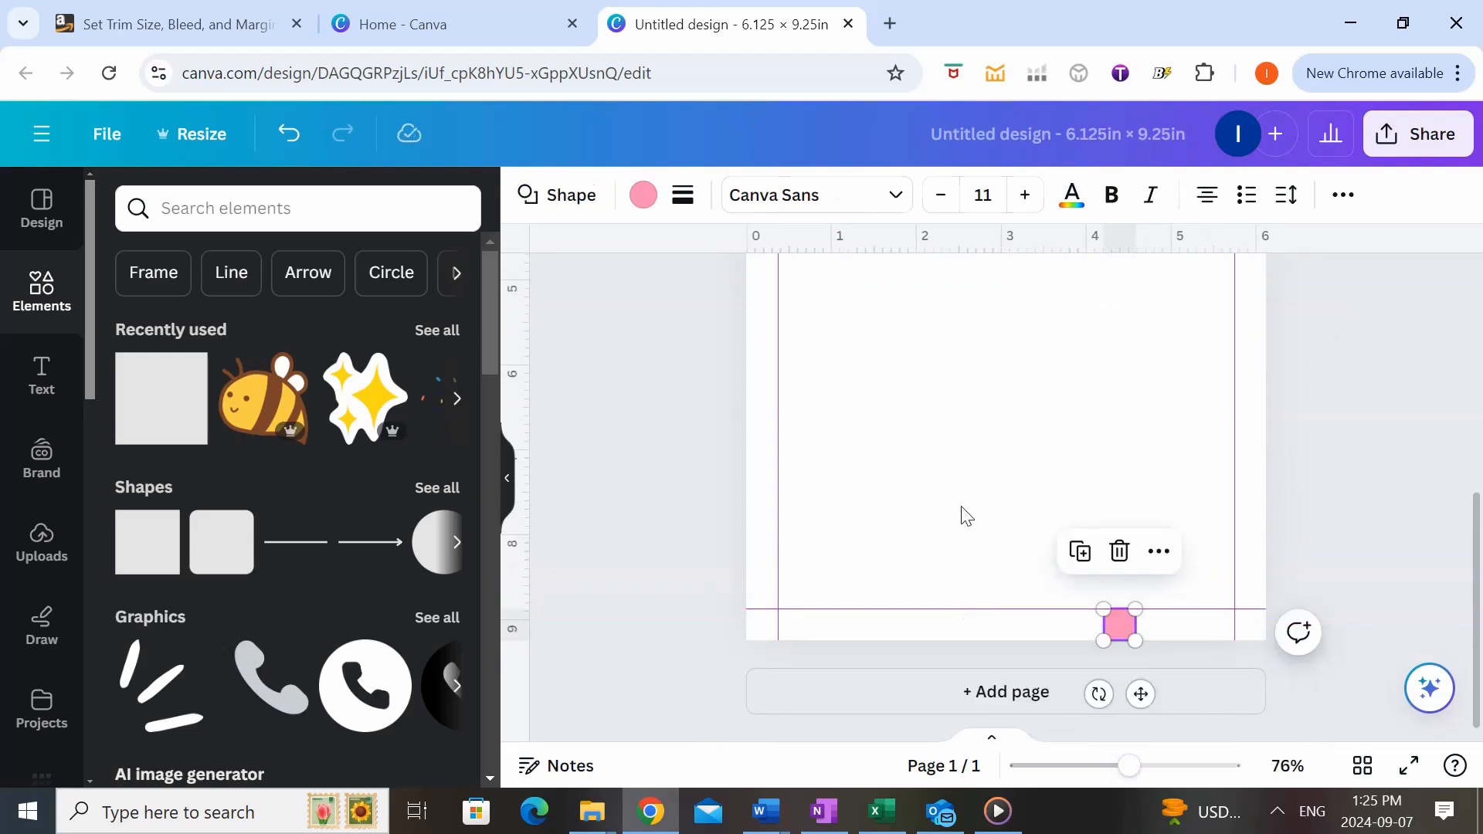
key(Delete)
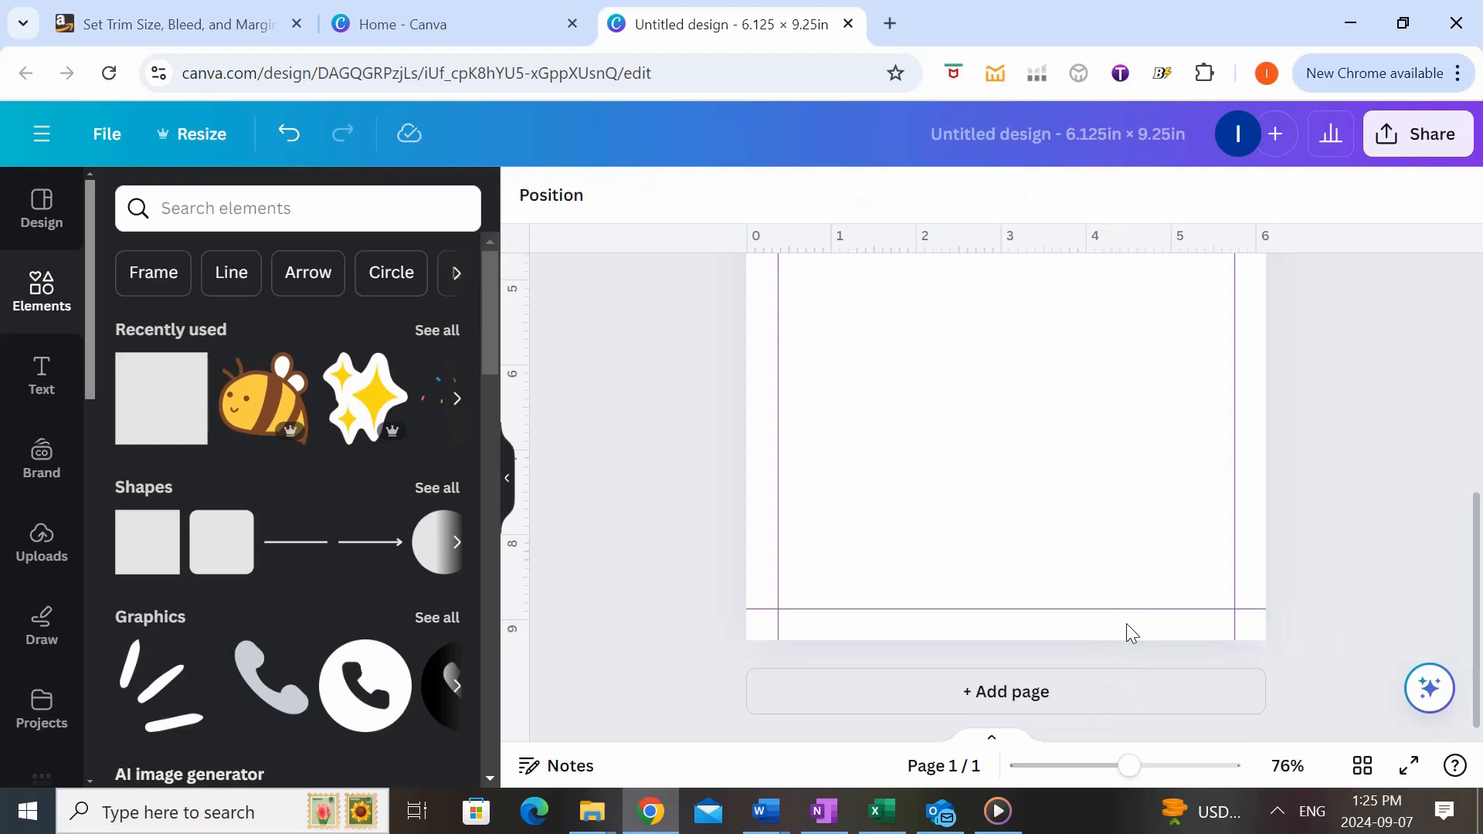
- Add a straight line near the page's upper right, inside the guides, and set its line weight to 1
scroll(1126, 623, up, 4)
scroll(1131, 631, up, 2)
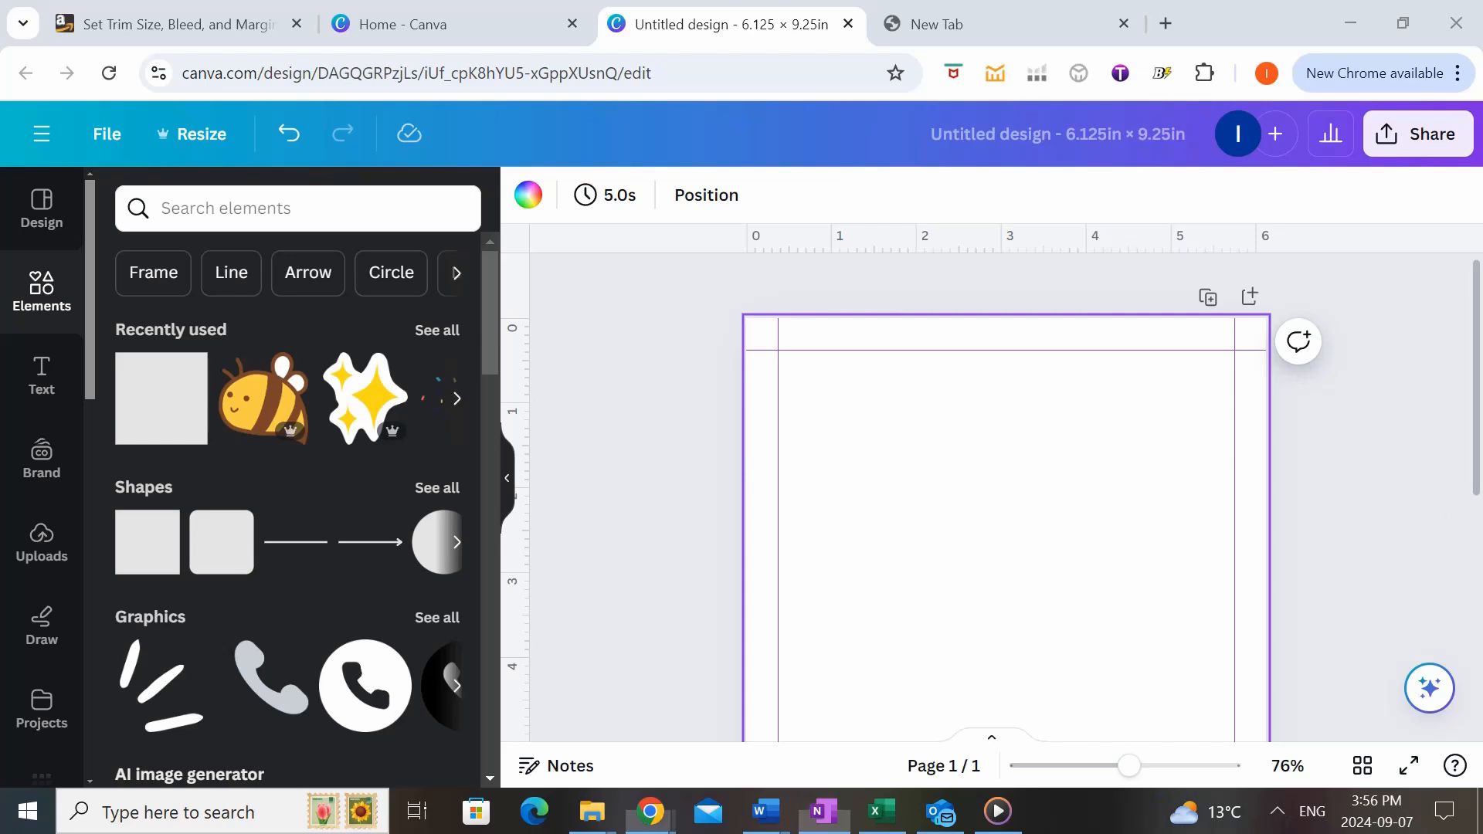
click(294, 543)
drag(1001, 720, 1101, 393)
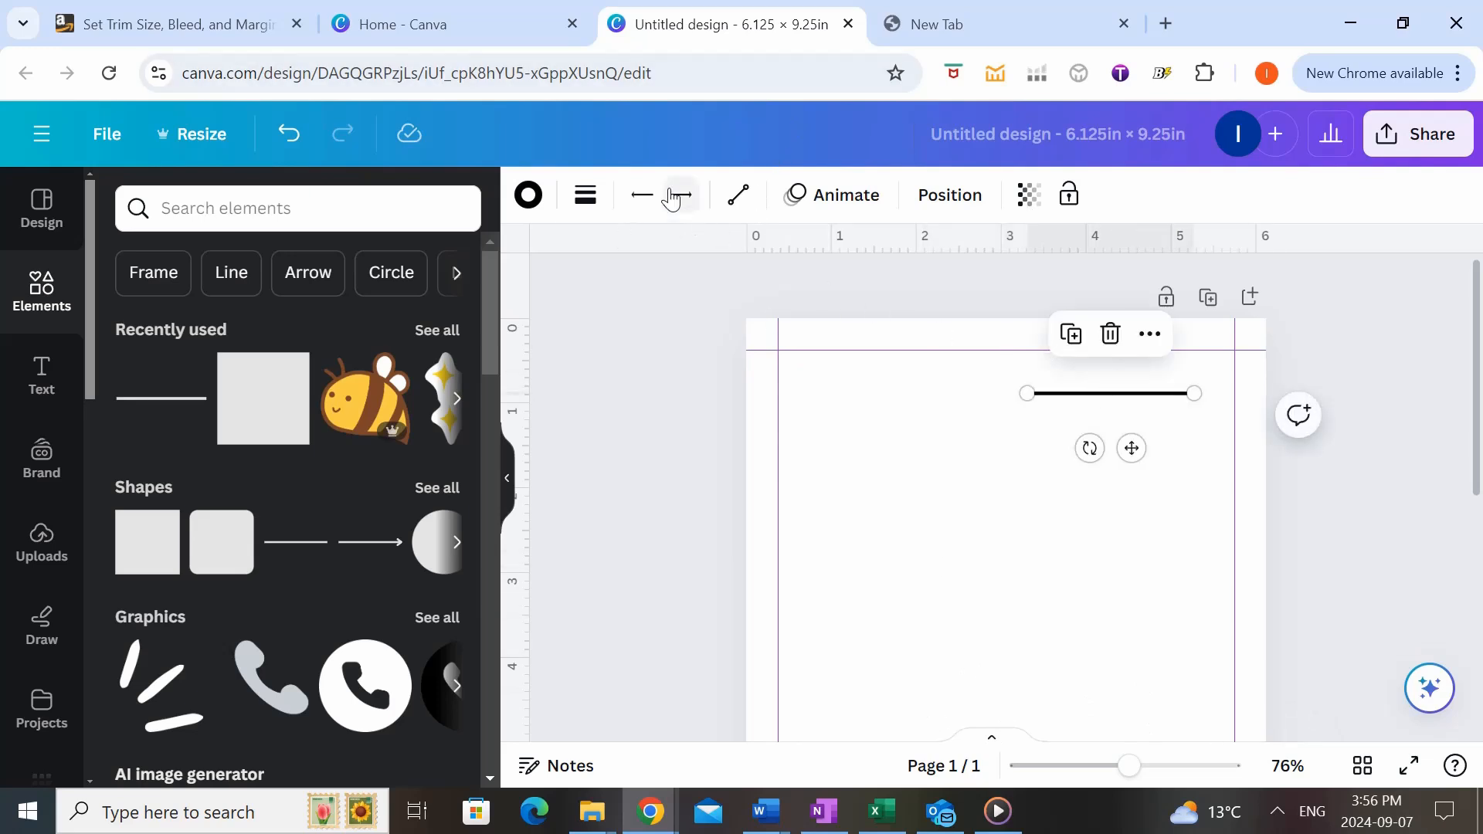
click(585, 194)
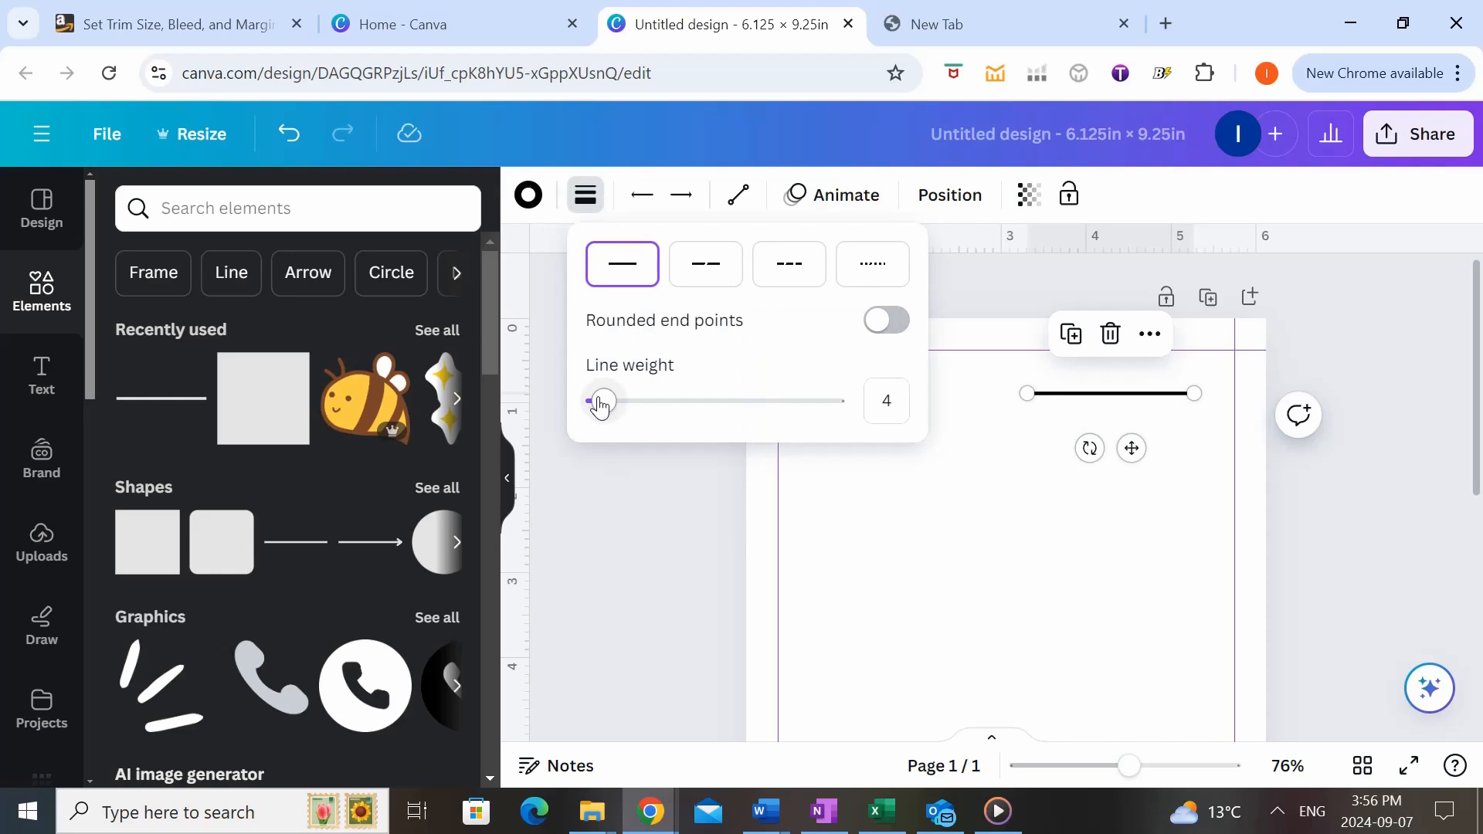
drag(600, 403, 595, 403)
click(871, 491)
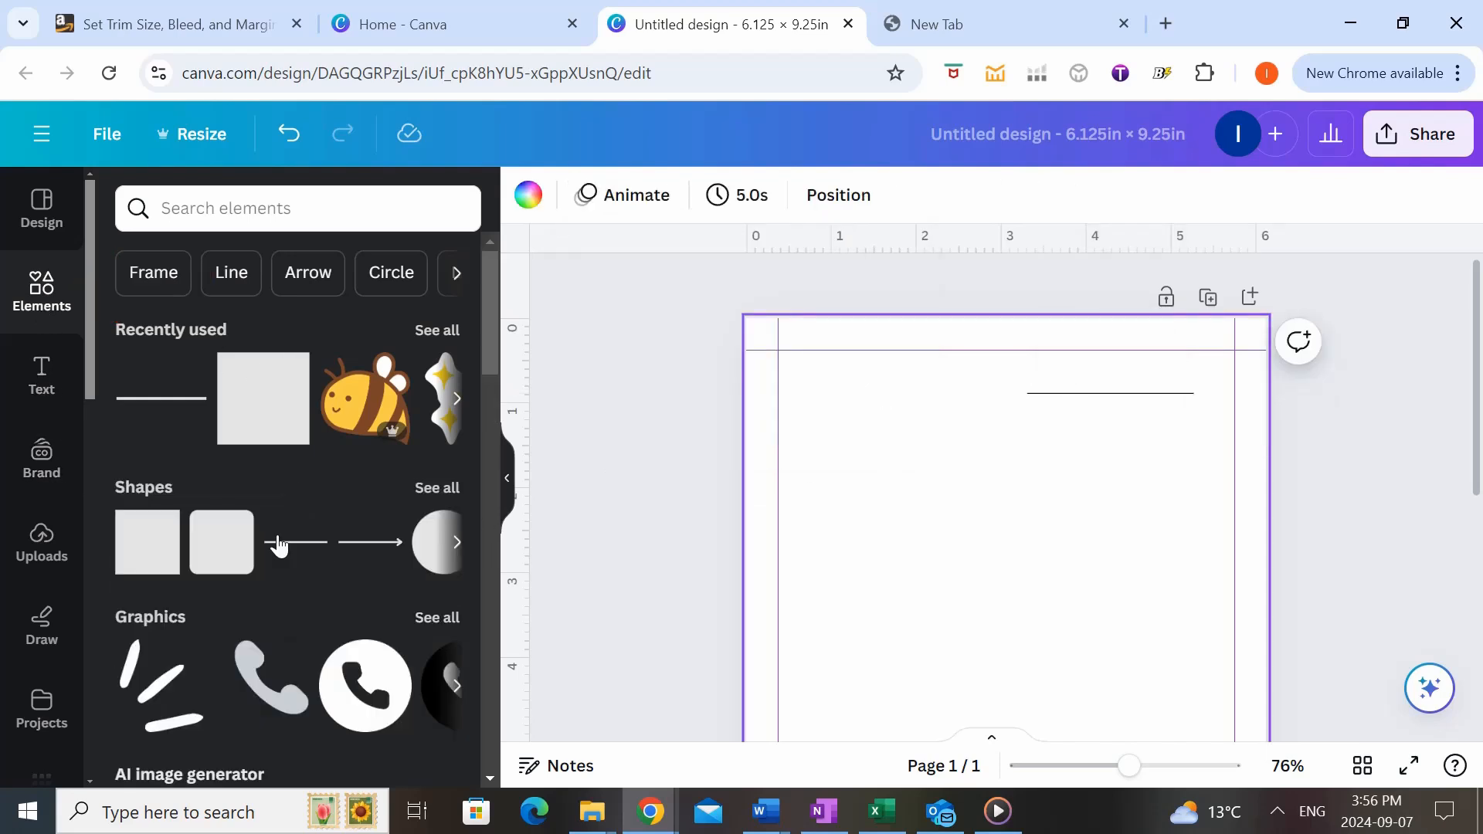
- Add a second straight line at the default weight below the thin line and look at the thin line's weight setting
click(316, 549)
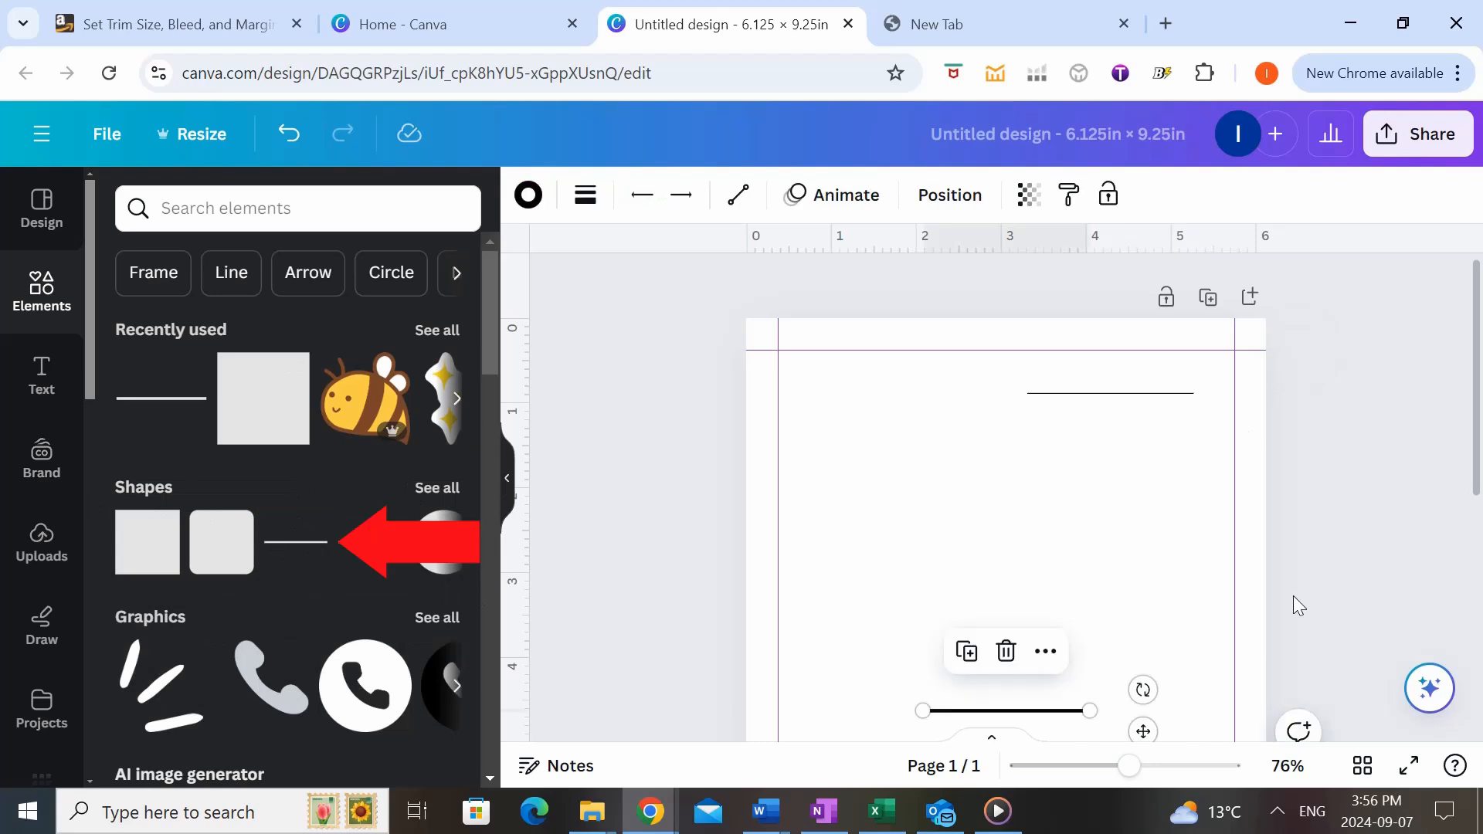
click(1108, 398)
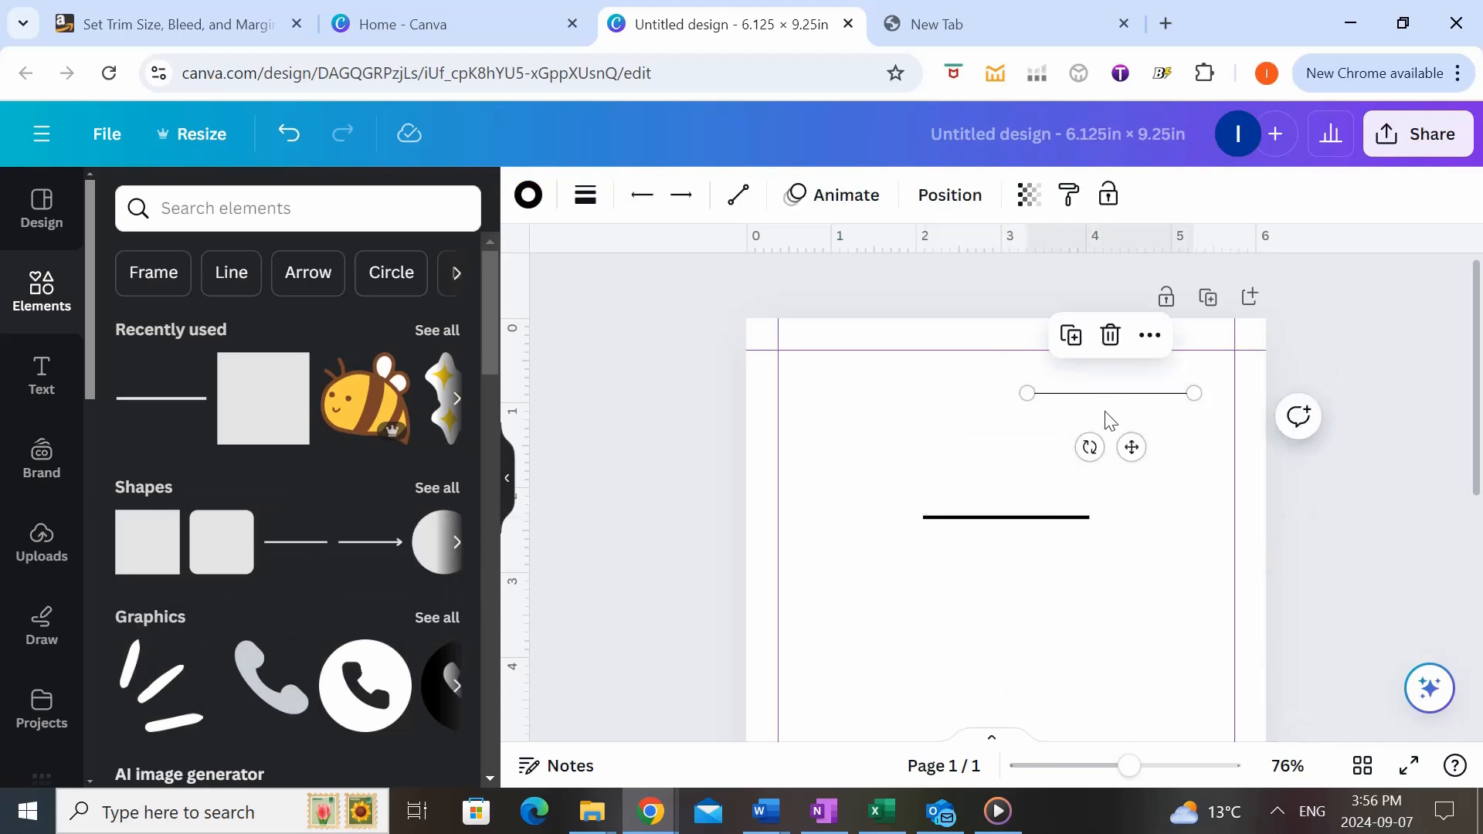
click(585, 195)
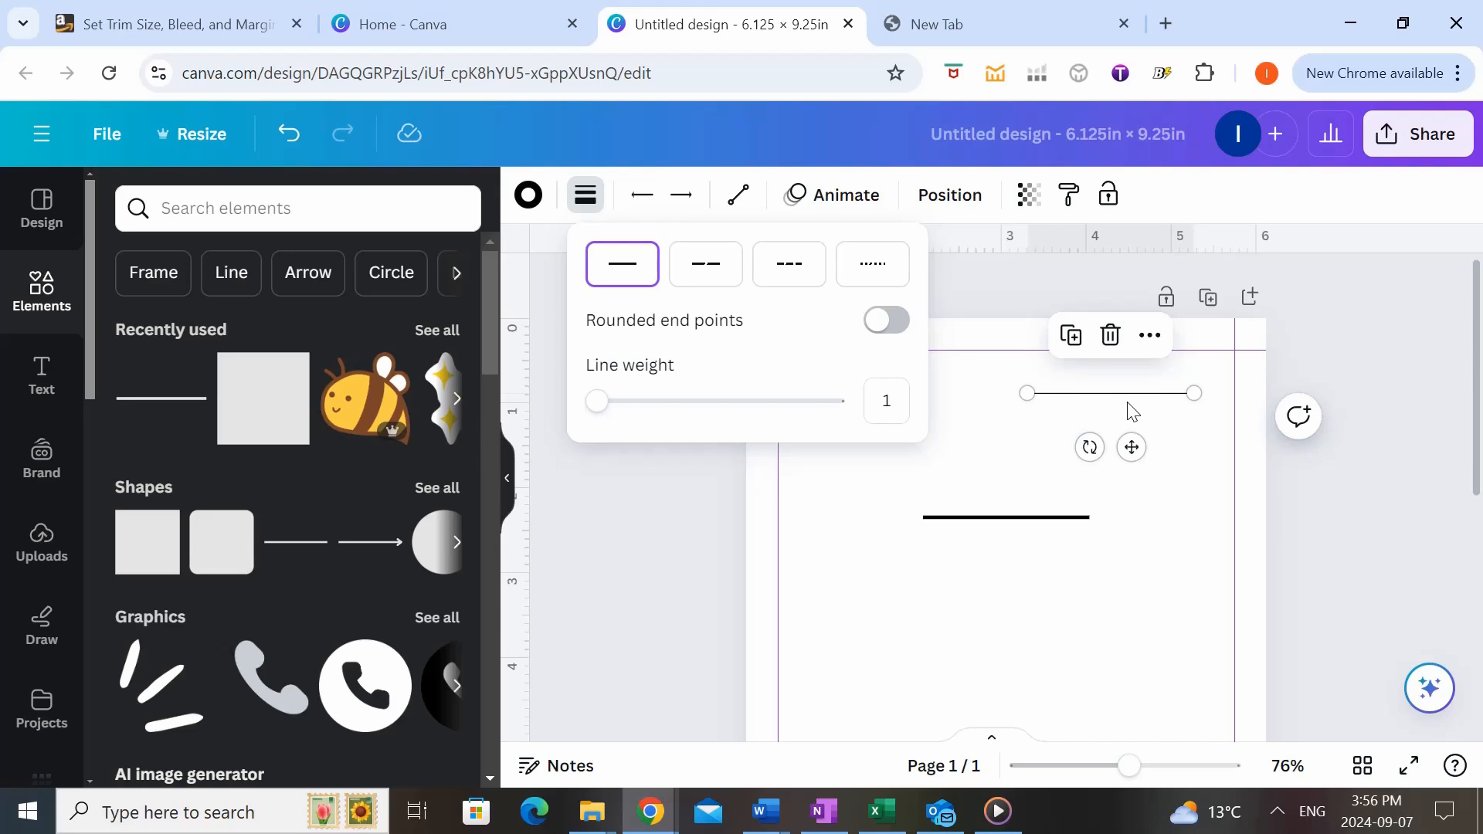
click(1255, 486)
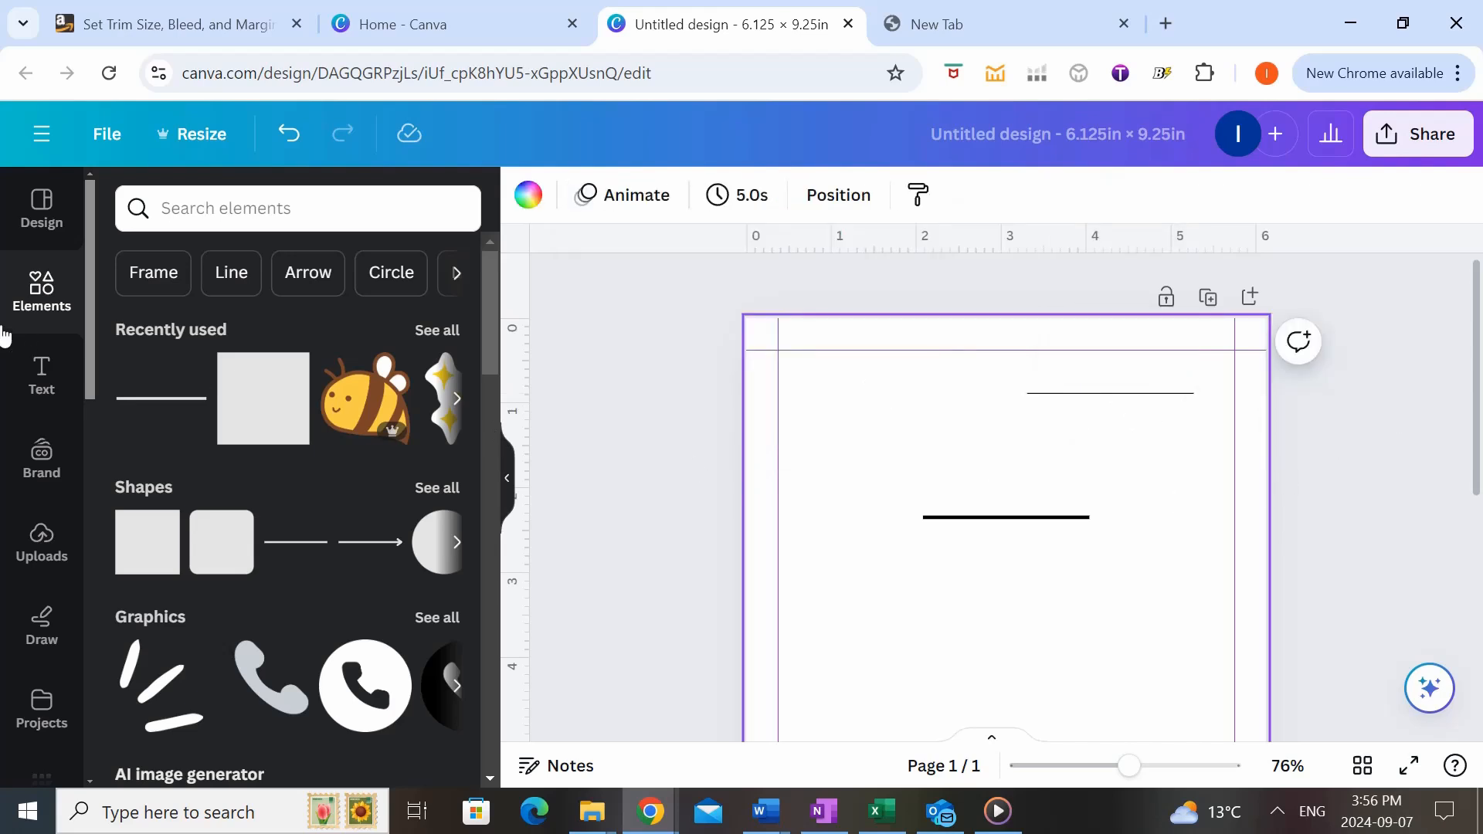
- Add a subheading text reading "Date:" between the two lines on the page
click(70, 388)
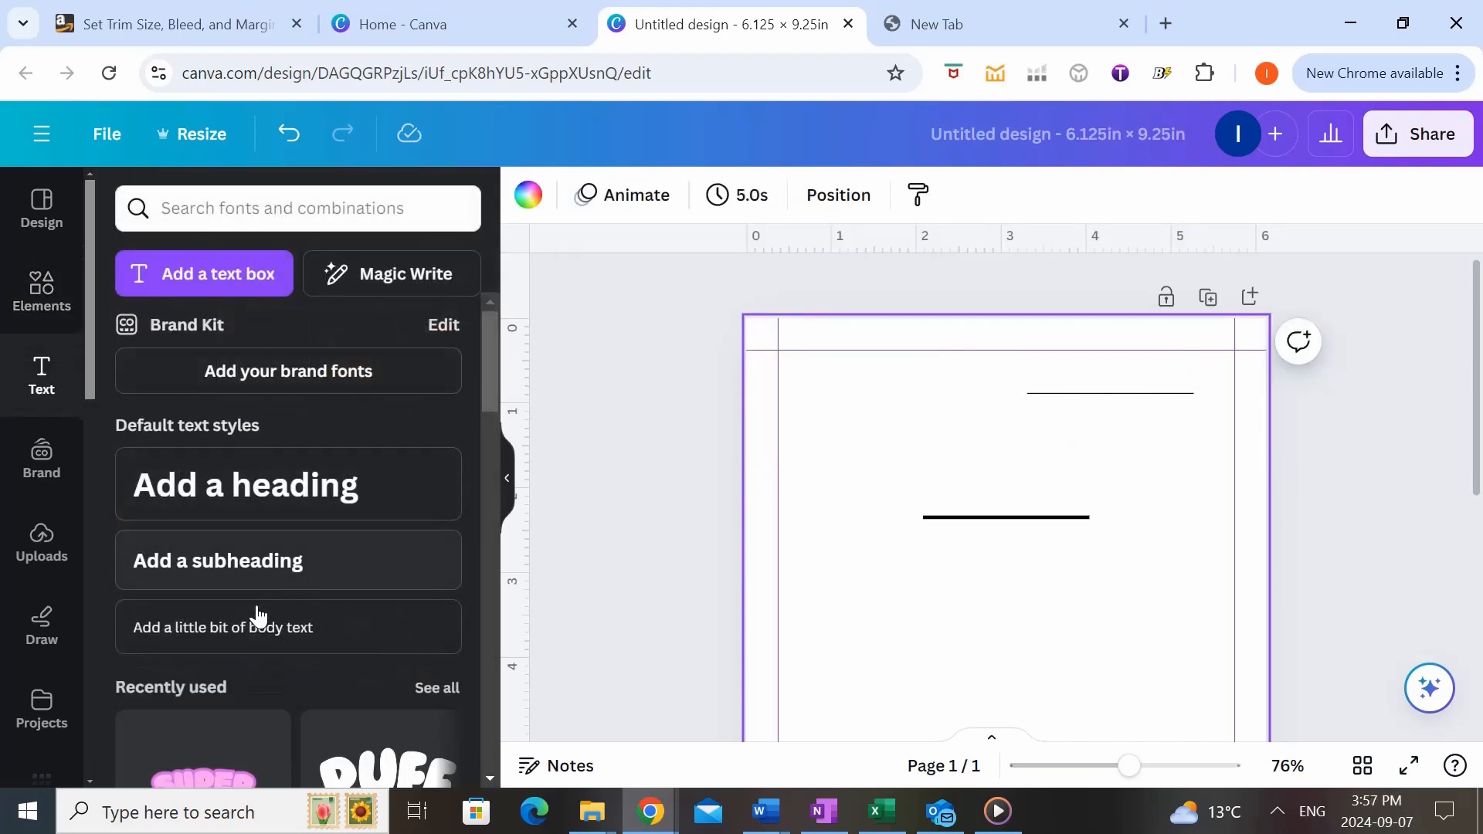
click(232, 560)
drag(1024, 543, 1014, 436)
text(Date)
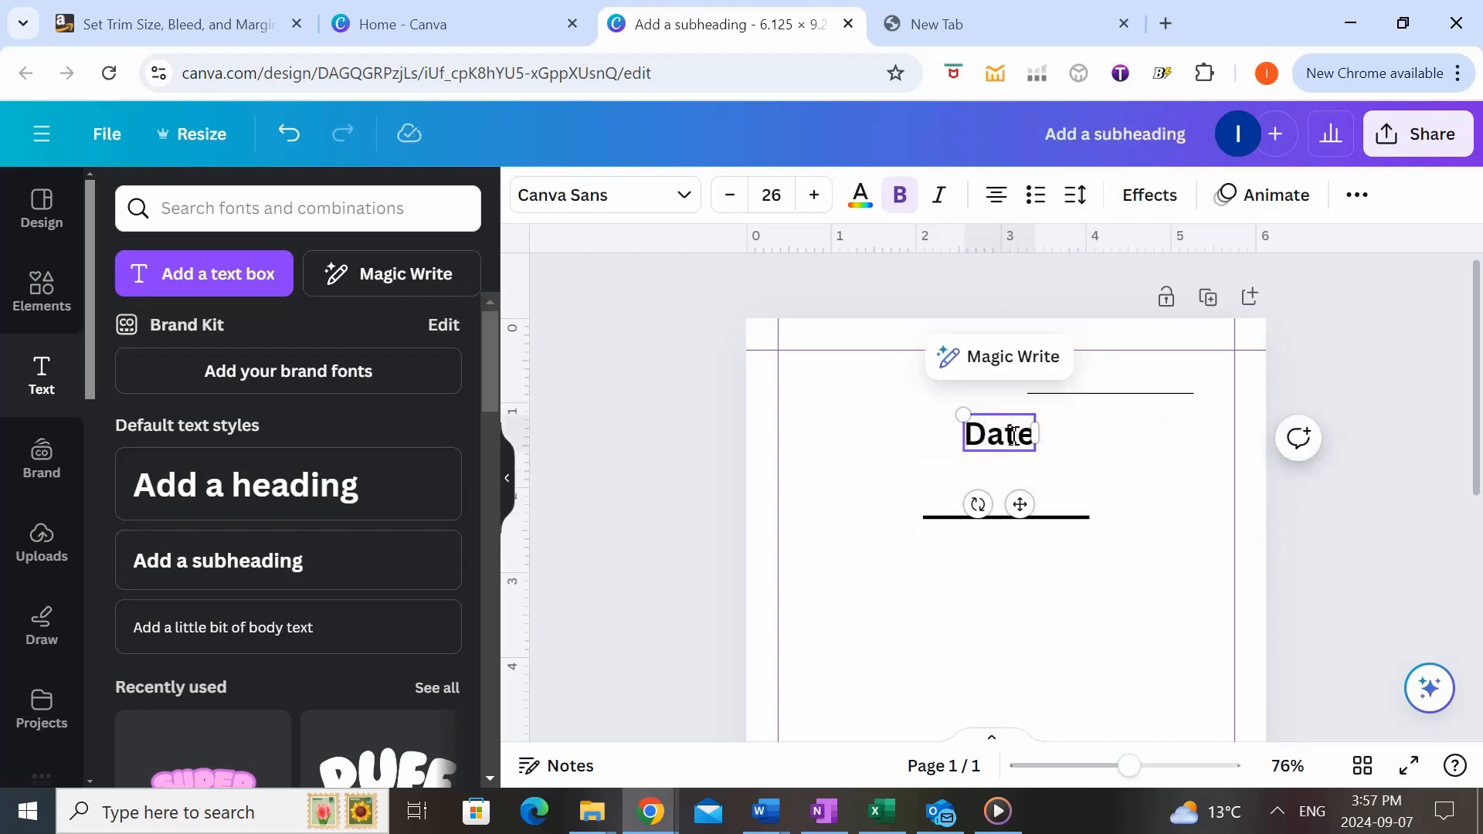
text(:)
click(1297, 372)
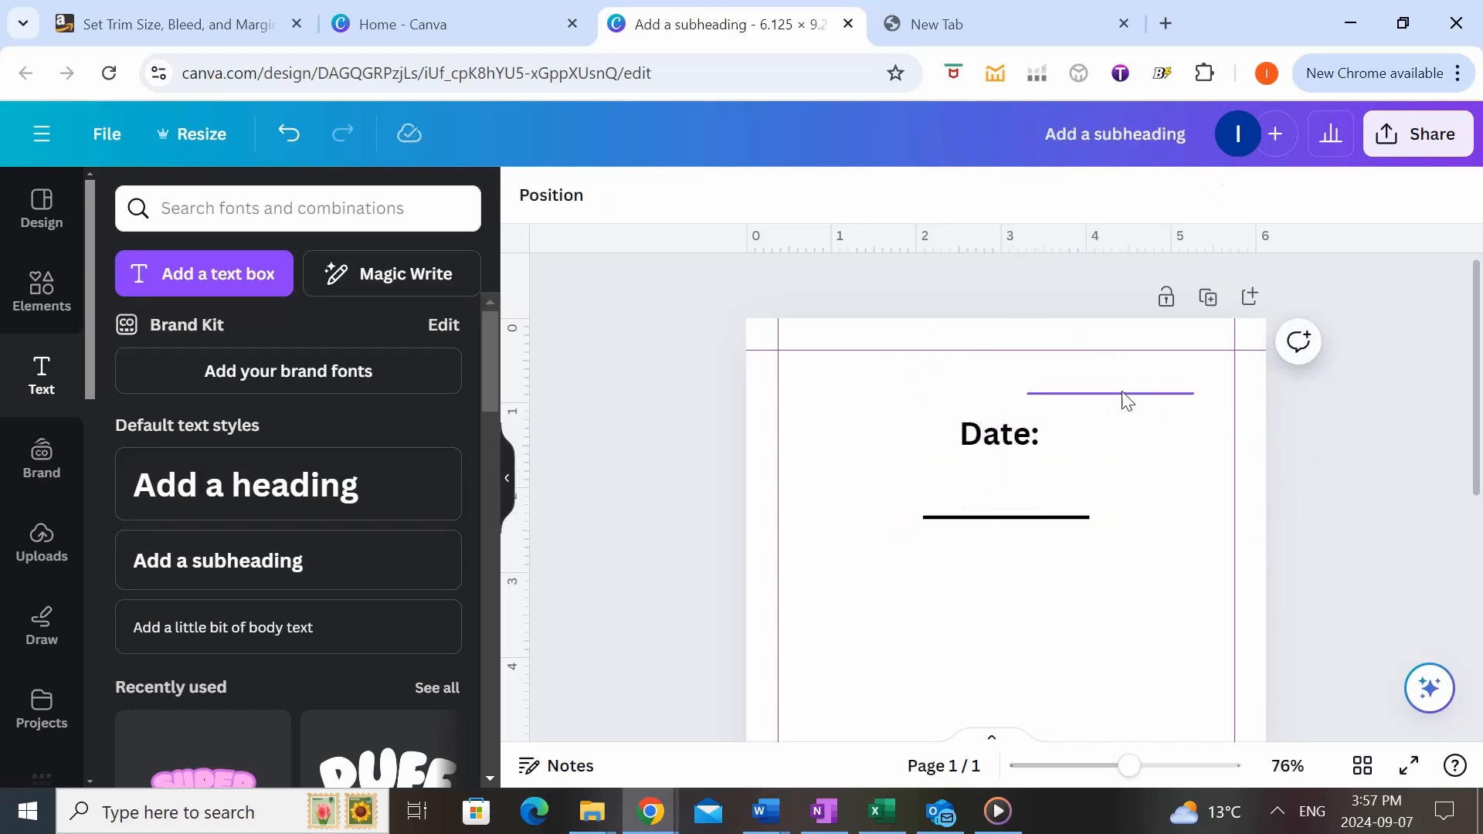
- Shift the thin line slightly right and move the "Date:" text up to its left end
drag(1119, 397, 1145, 390)
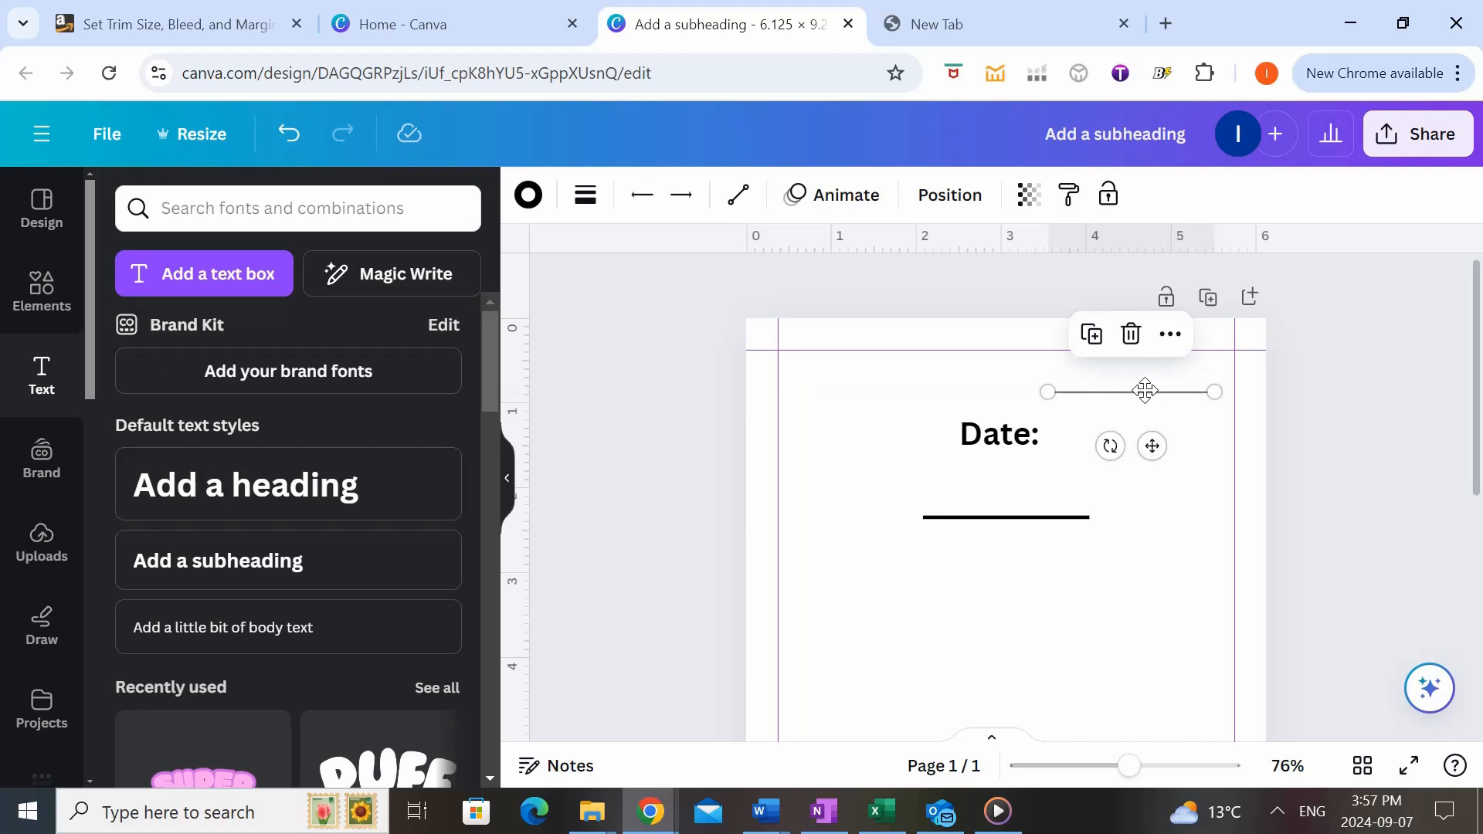
click(1354, 404)
drag(1017, 440, 1026, 374)
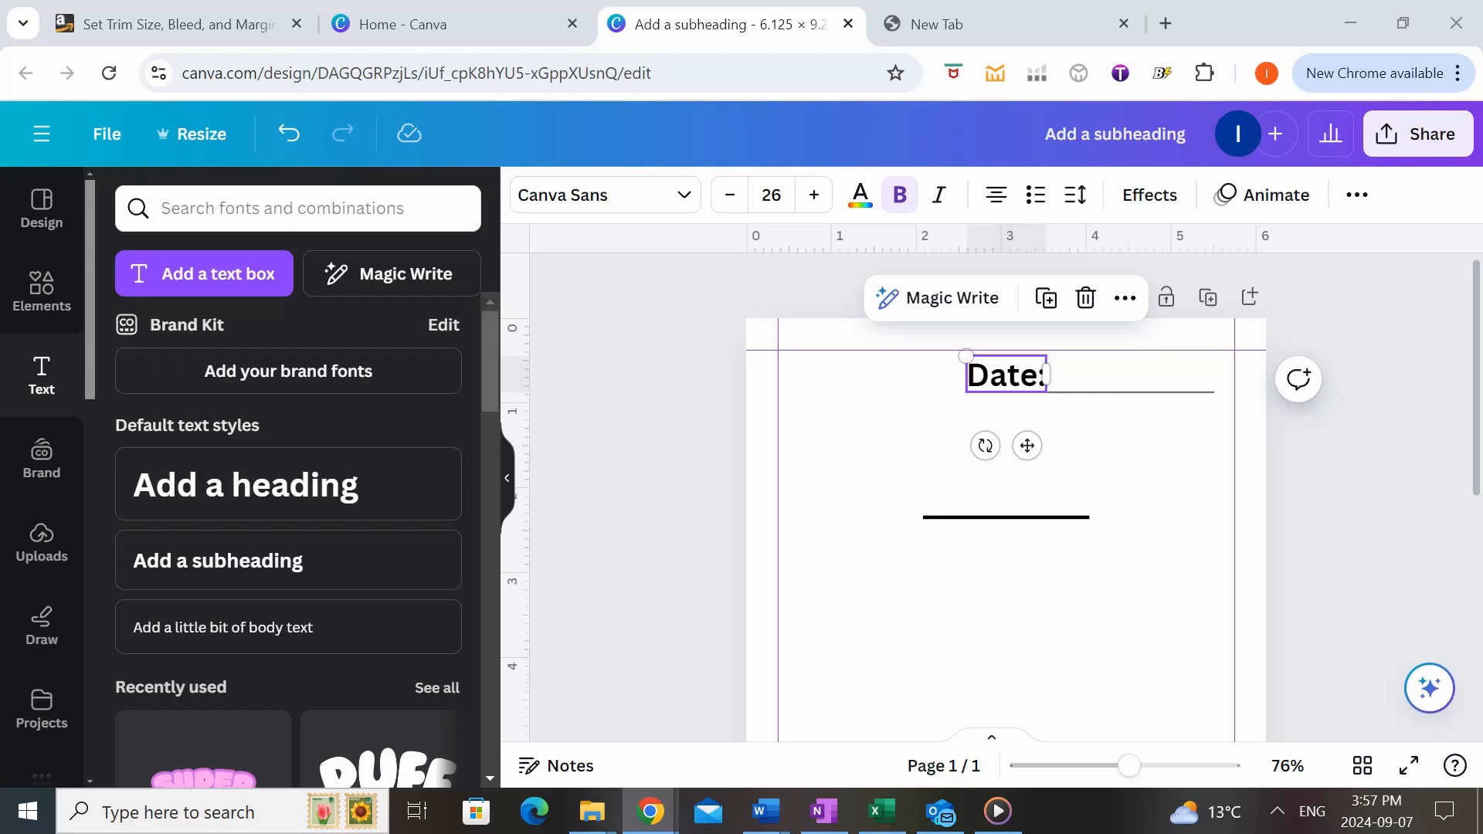
- Set the "Date:" text to size 18 in the Schoolbell font
double_click(975, 371)
click(771, 198)
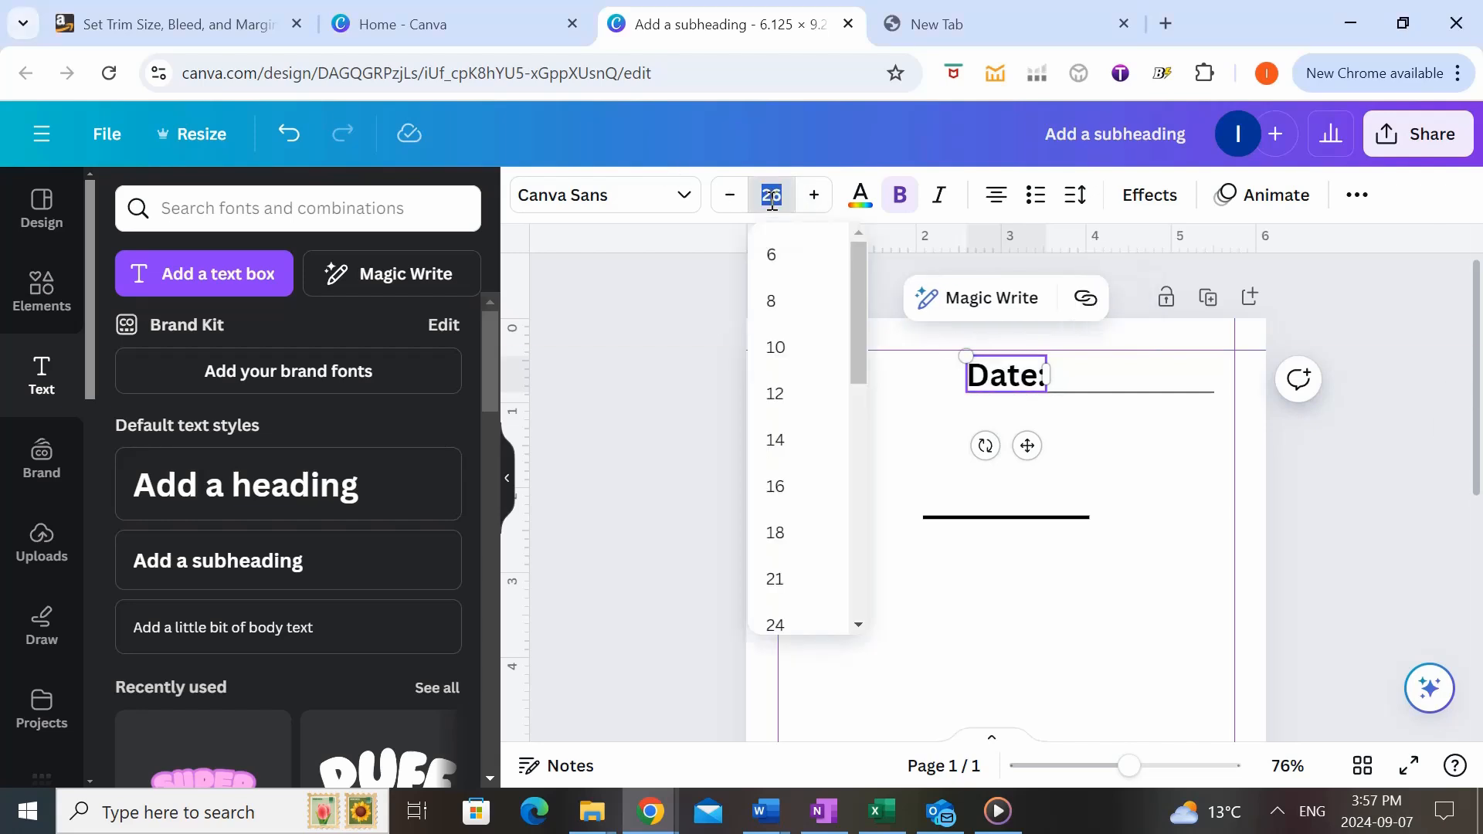
text(18)
key(Return)
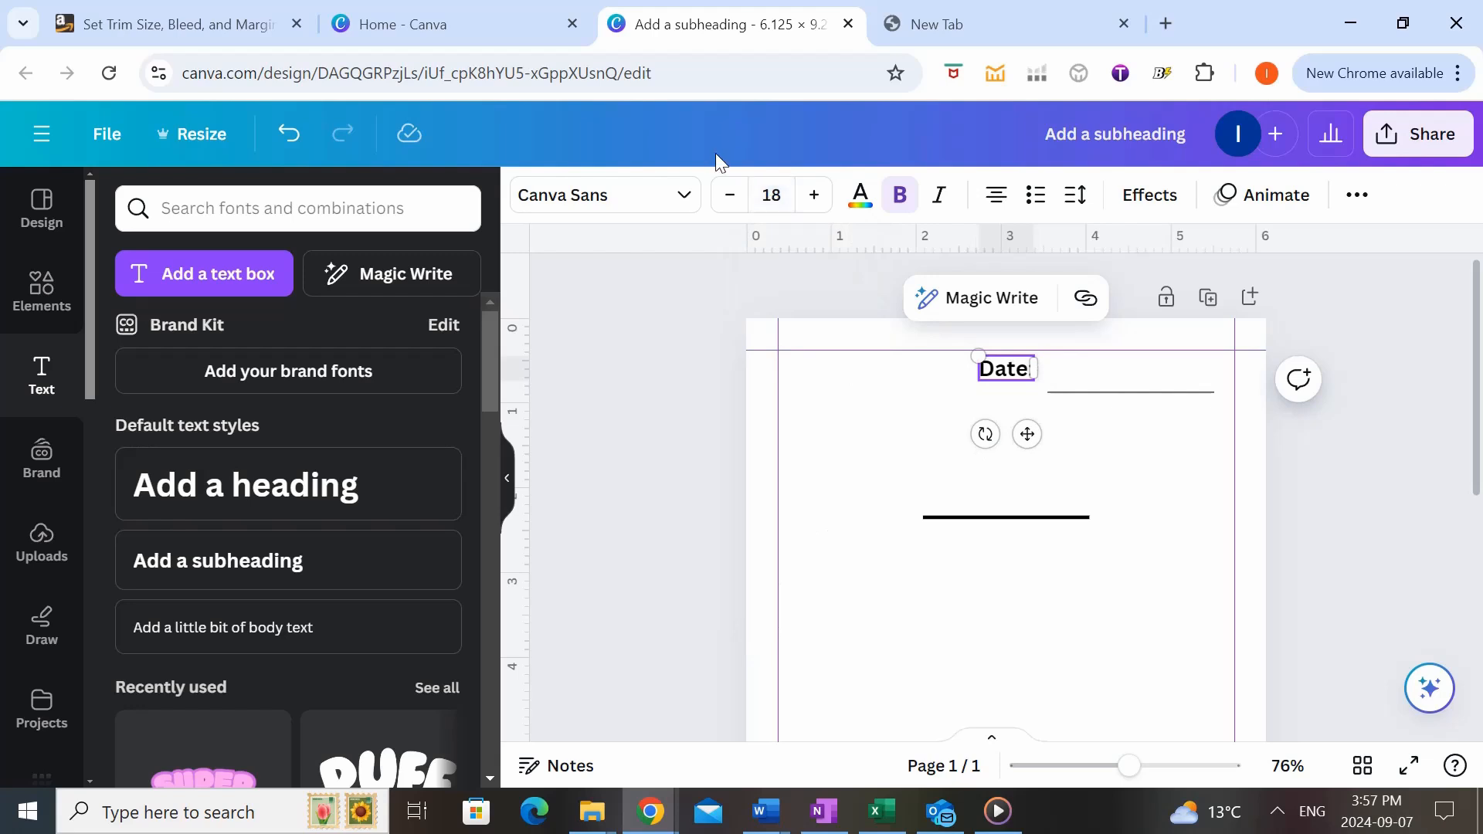
click(626, 196)
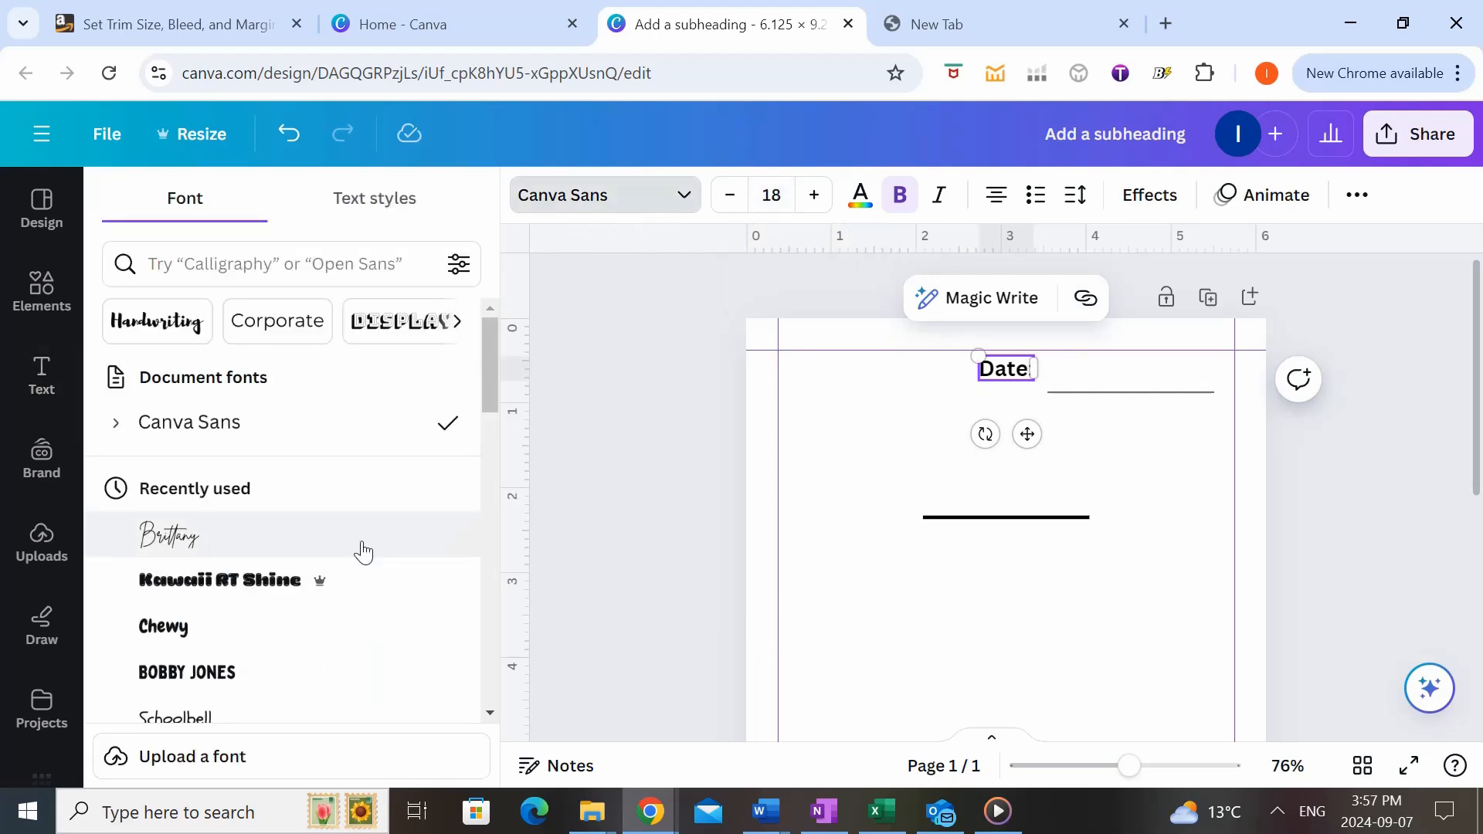
click(178, 716)
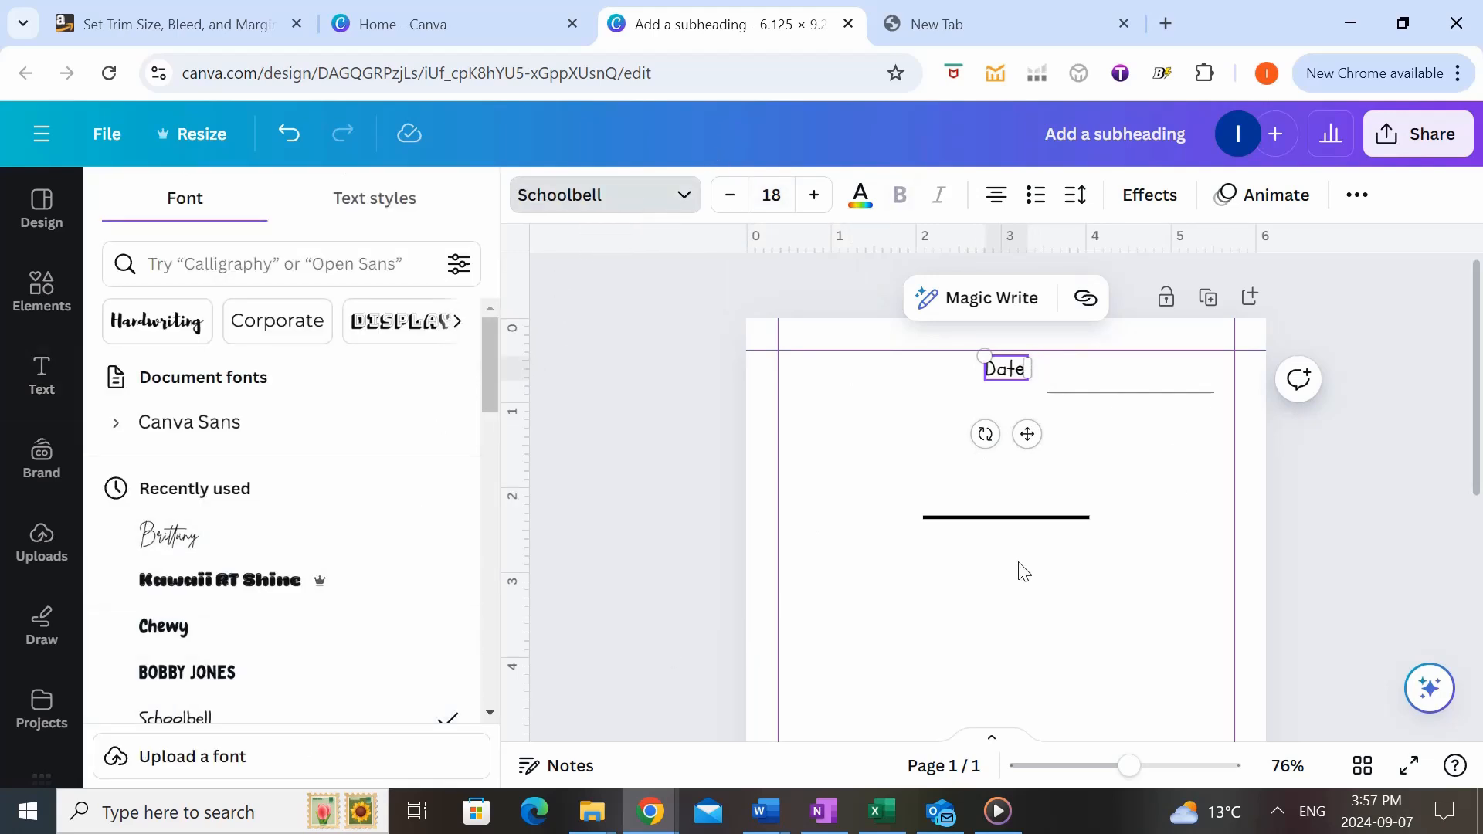
click(1301, 518)
click(1375, 456)
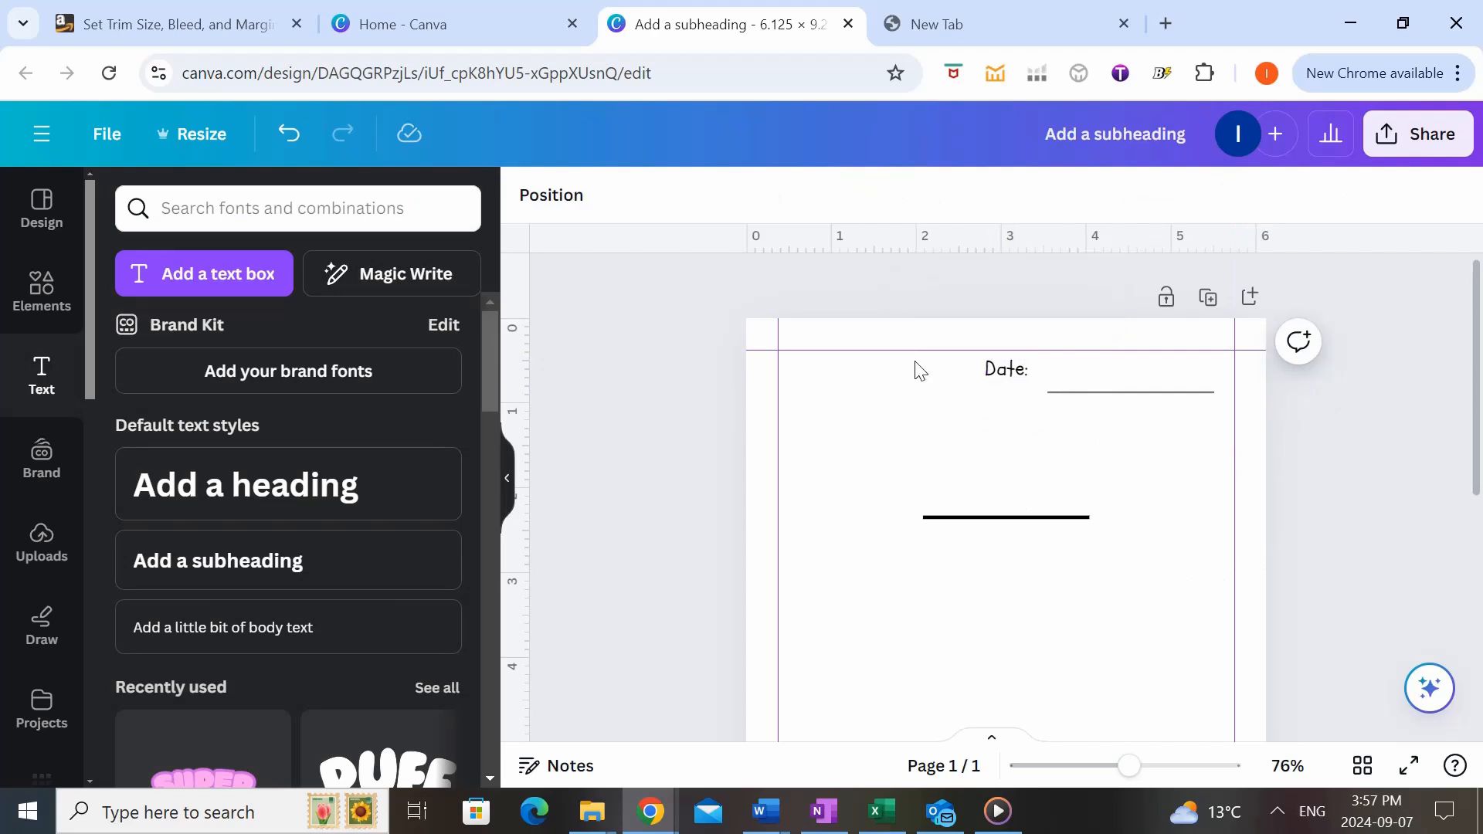
- Move the "Date:" text and its thin line against the right margin guide near the page top, and shift the thick line left
drag(1014, 372, 1034, 383)
drag(1137, 393, 1158, 382)
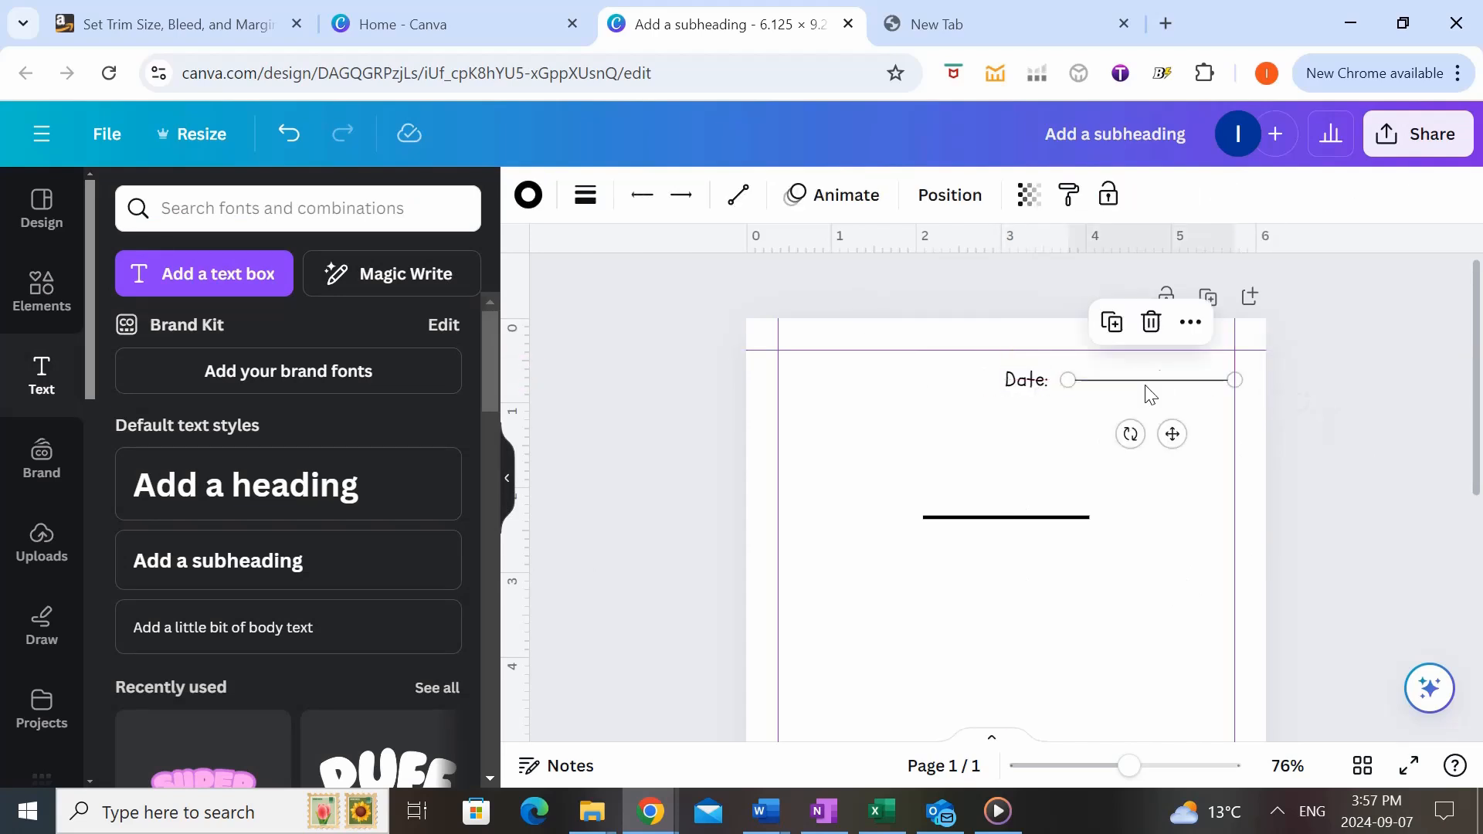
drag(1024, 390, 1042, 369)
drag(1083, 515, 999, 508)
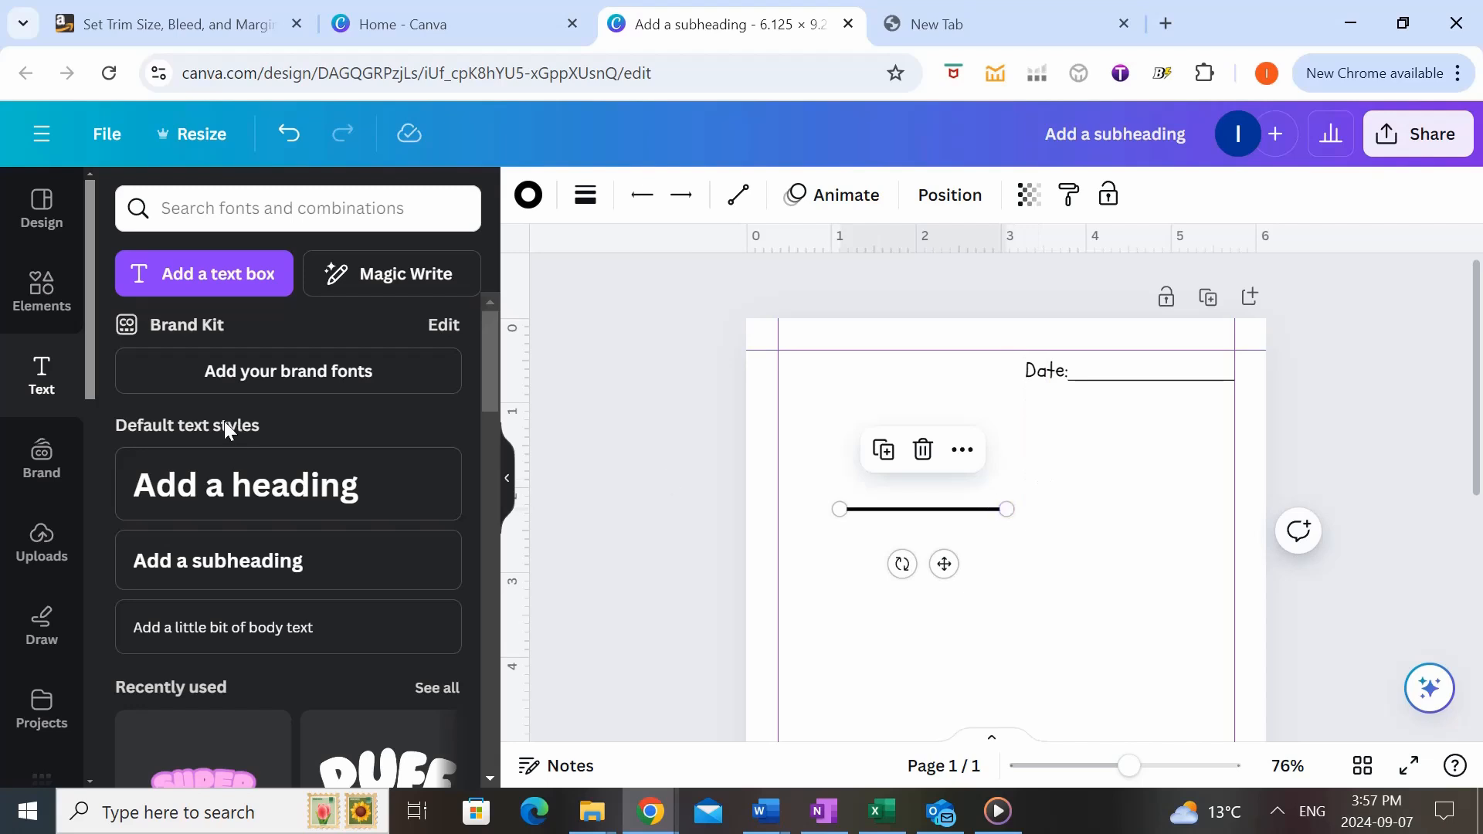
- Duplicate the "Date:" text above the thick line and change the copy to read "3 Things I am Grateful for Today:"
click(1042, 380)
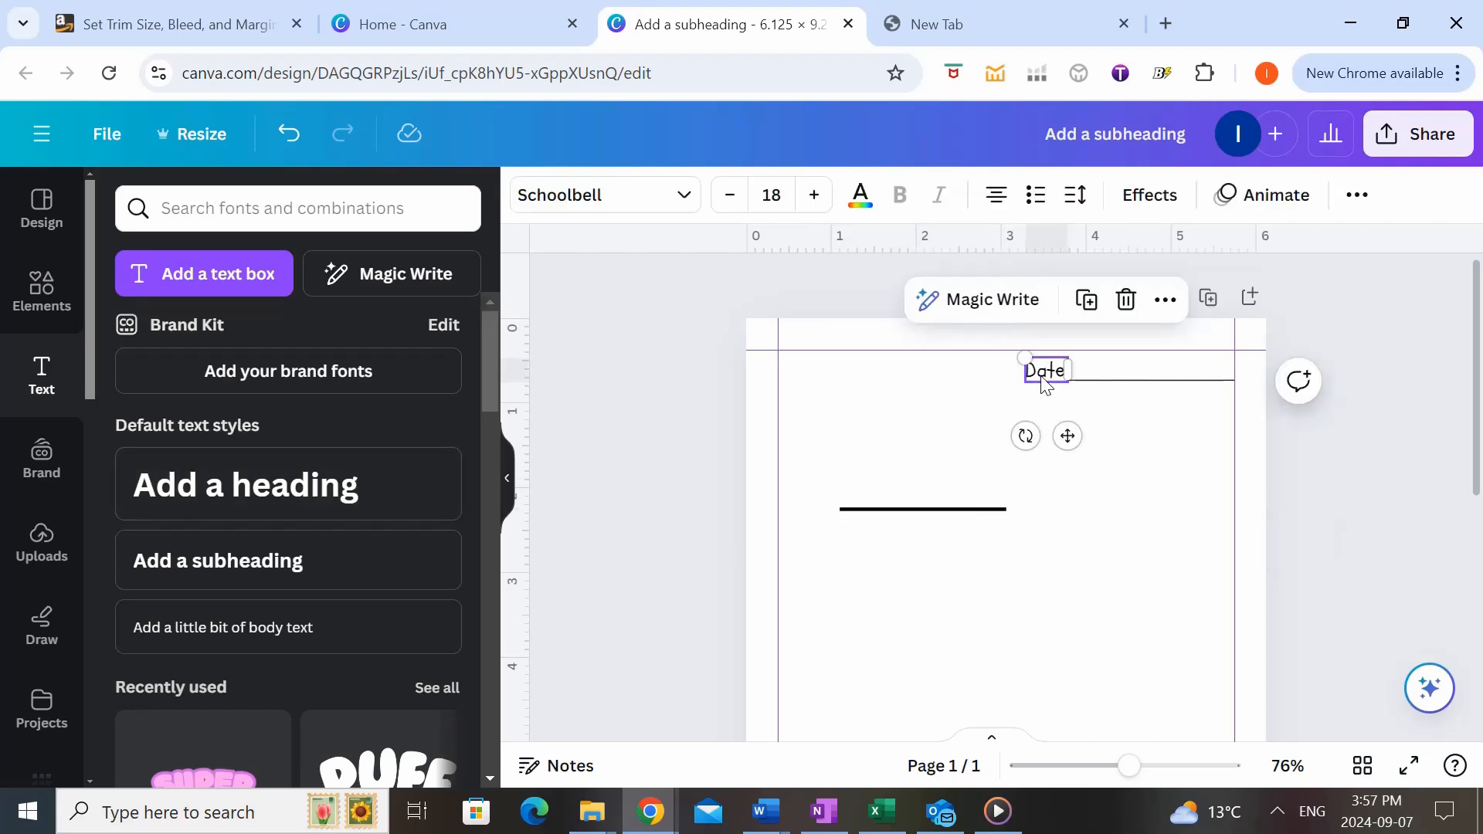
drag(1044, 383, 875, 450)
double_click(875, 448)
text(3 Thin)
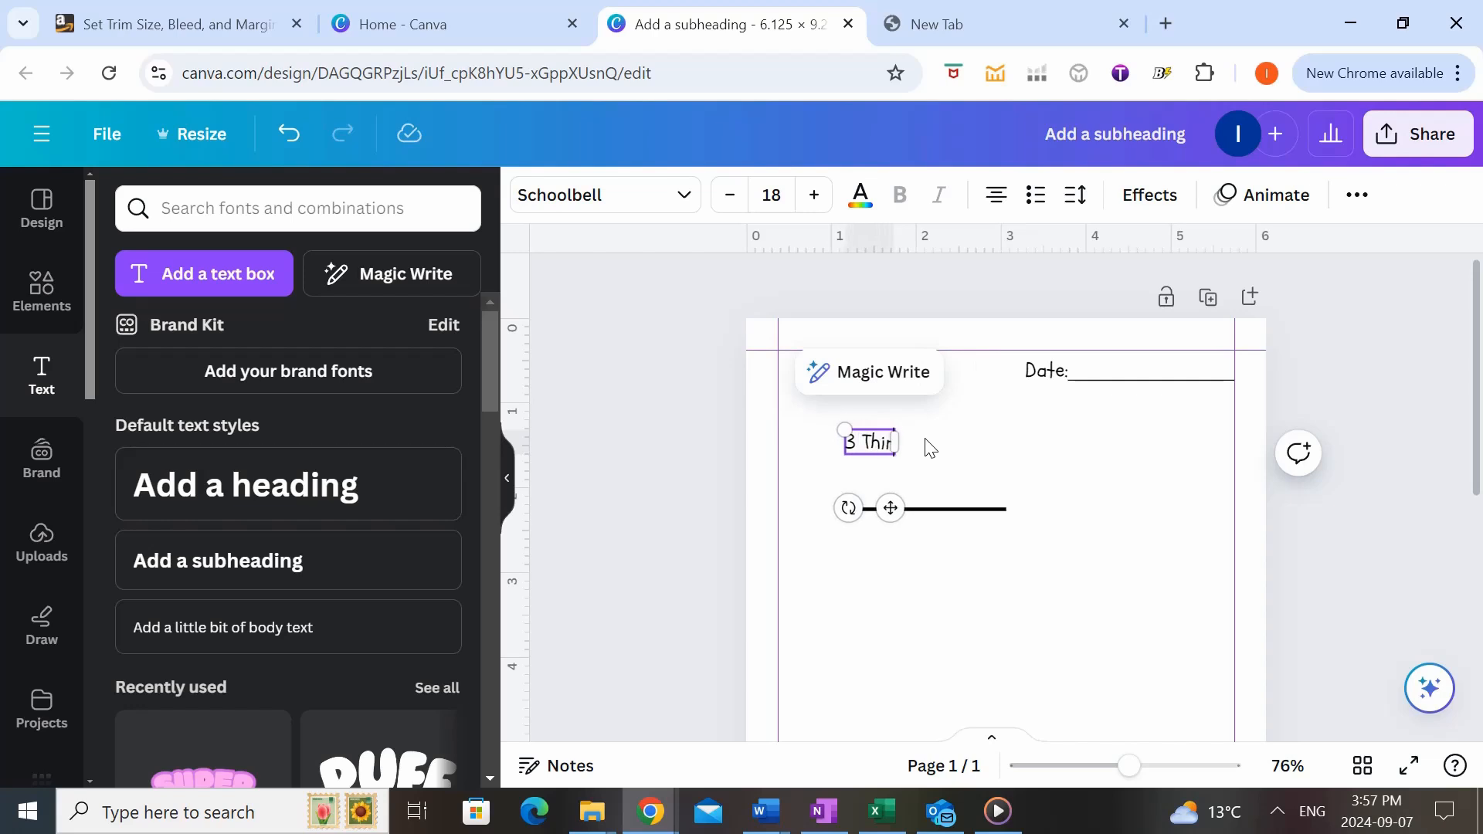
text(gs I am Grateful)
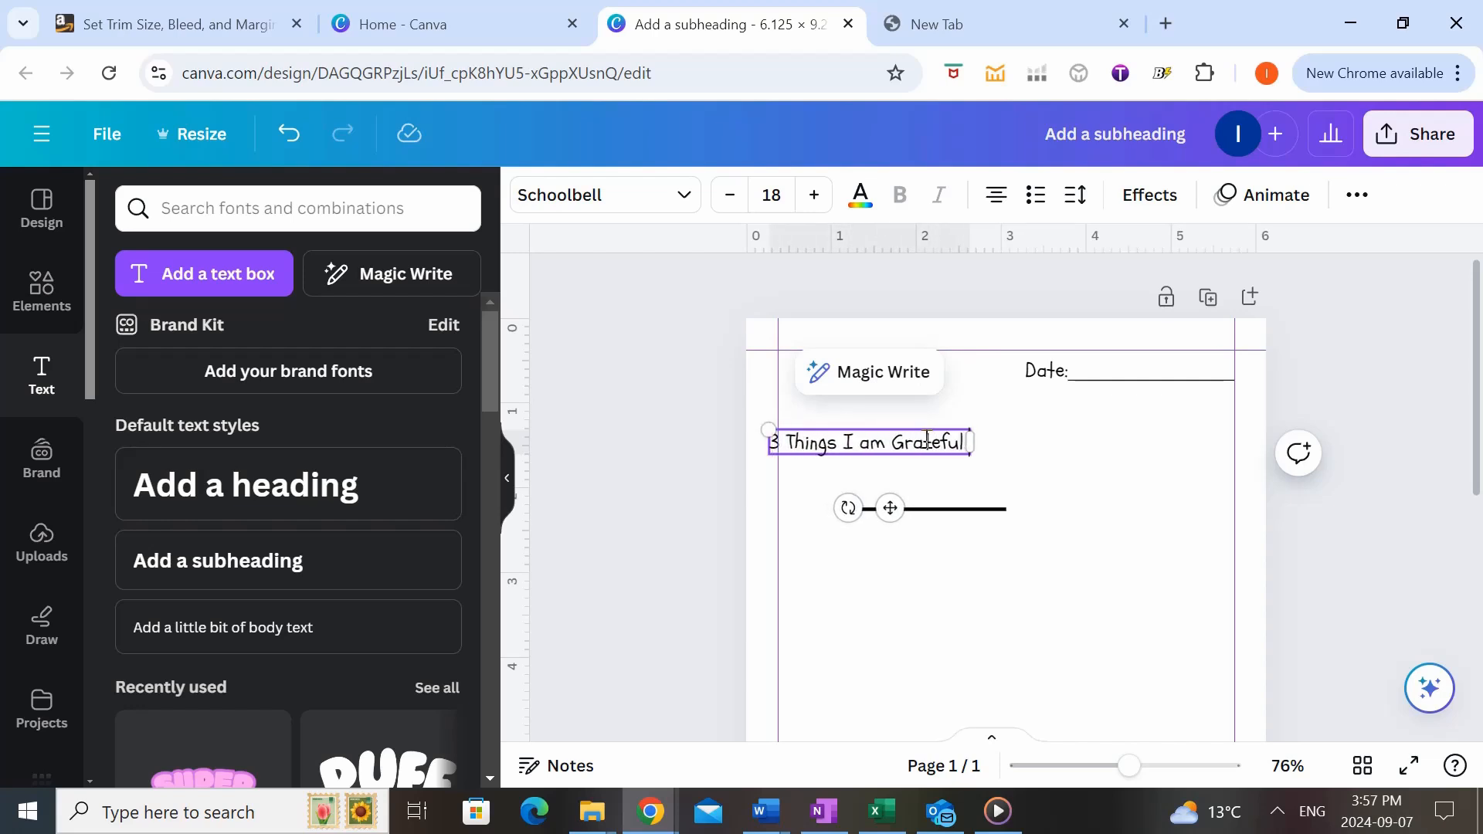
text( for Today:)
- Widen the gratitude heading's text box to about 3.7 in so it fits one line, and move it right inside the margin
drag(995, 452, 1061, 461)
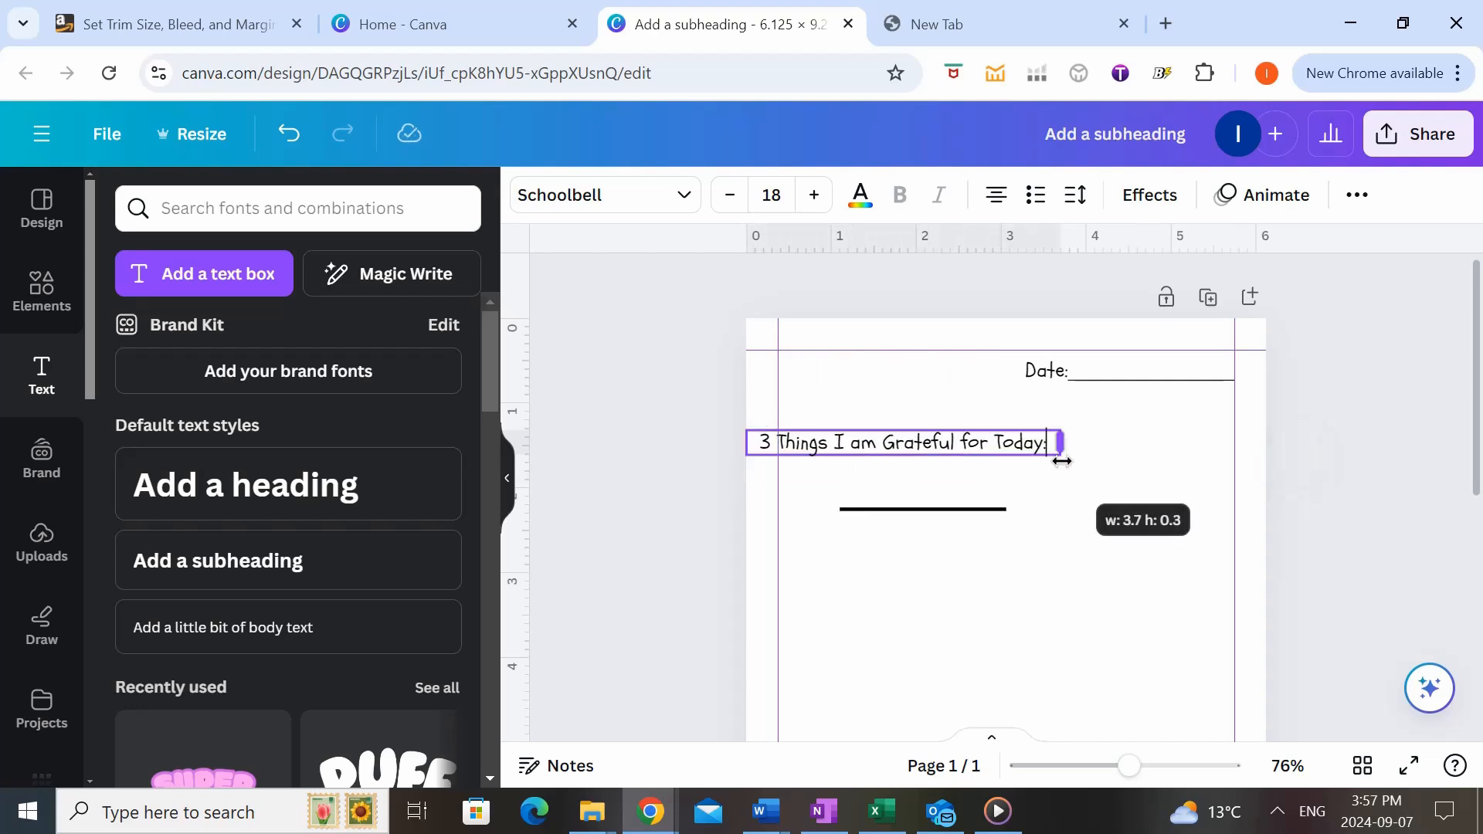
click(861, 467)
click(888, 456)
drag(888, 455, 968, 450)
- Search the elements for "black heart", add the solid heart graphic, shrink it and place it directly left of the gratitude heading
click(43, 291)
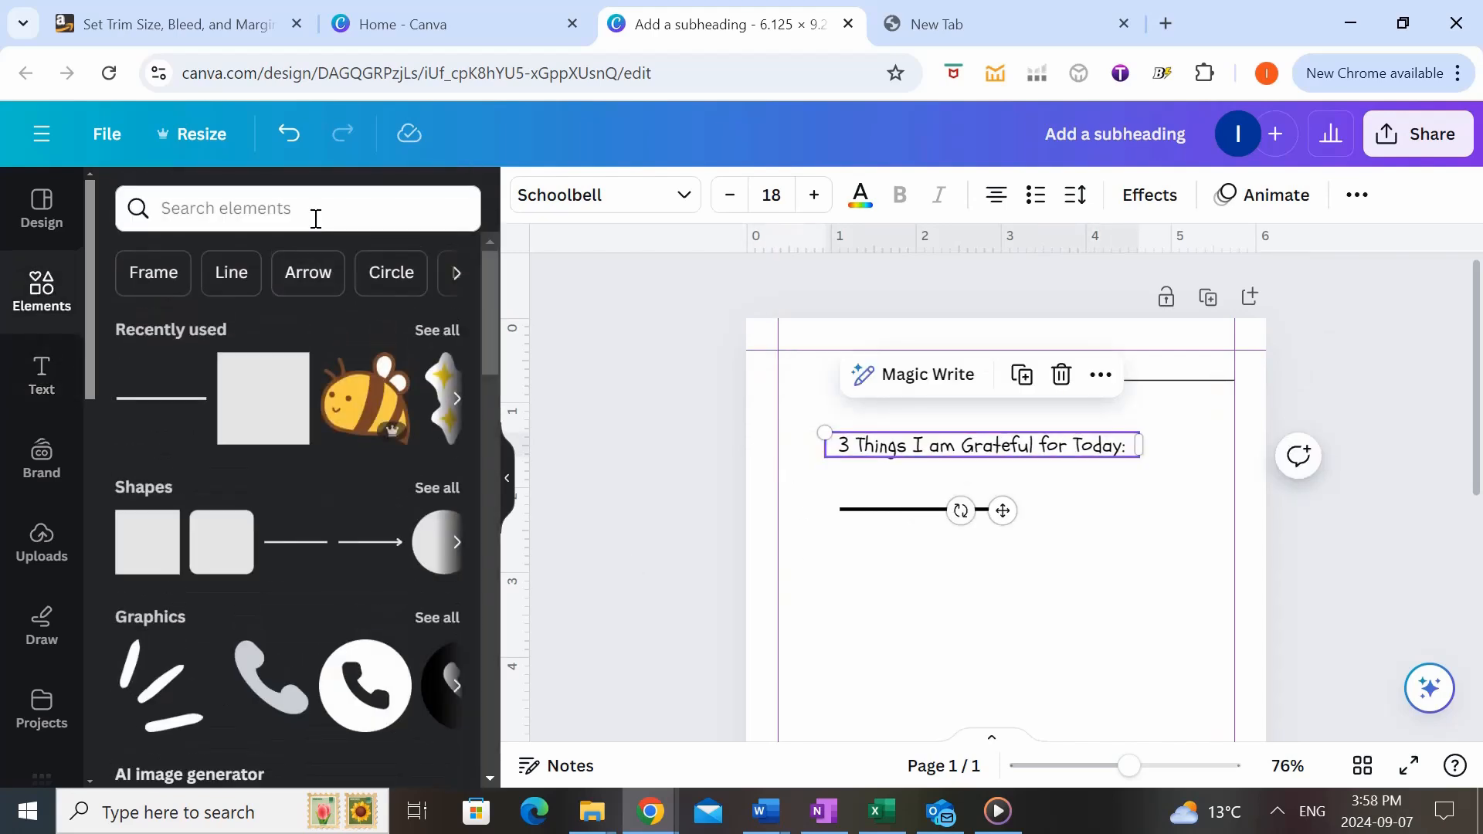
click(300, 218)
text(black heart)
key(Return)
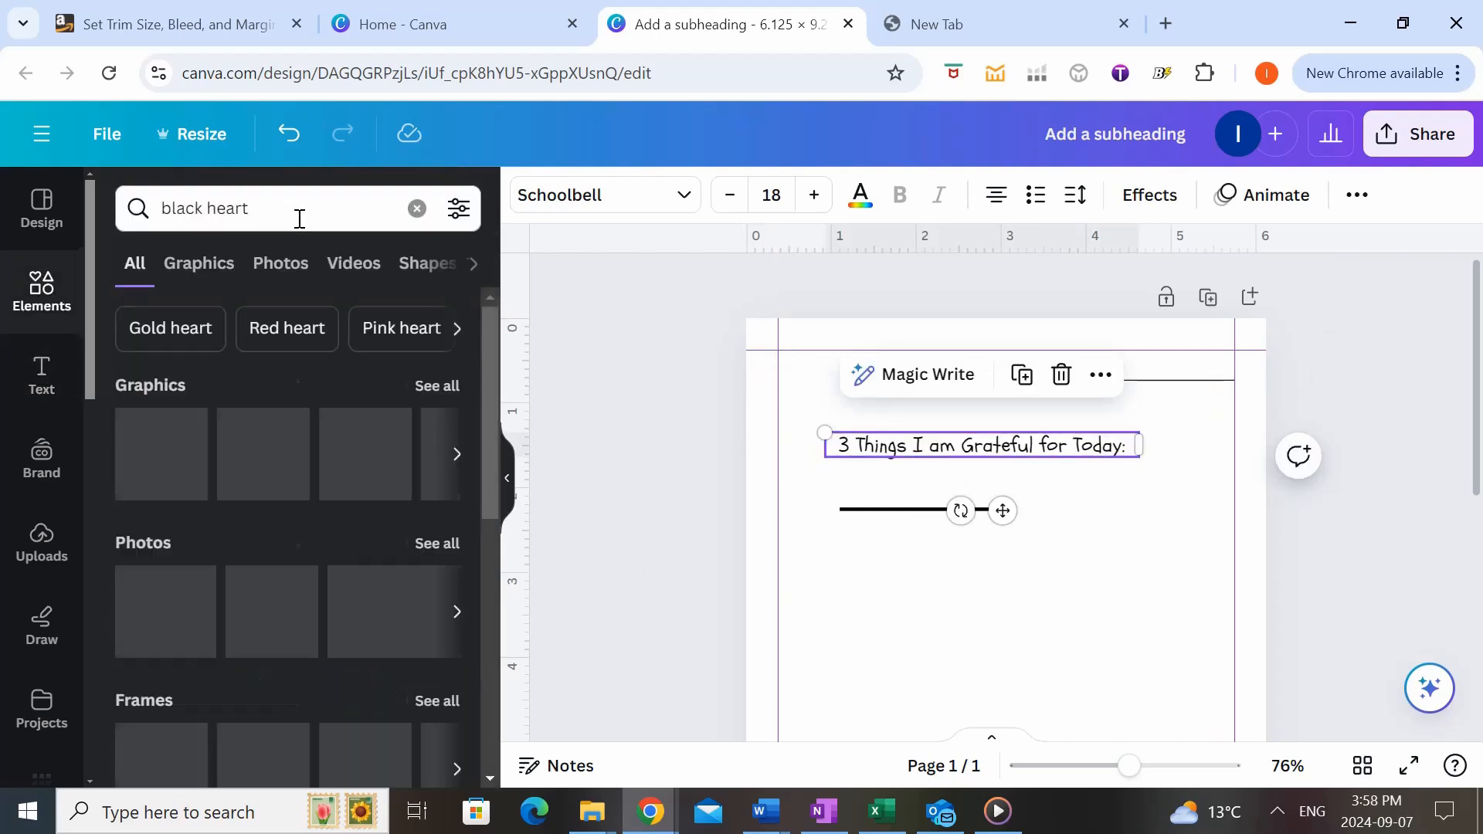
click(159, 451)
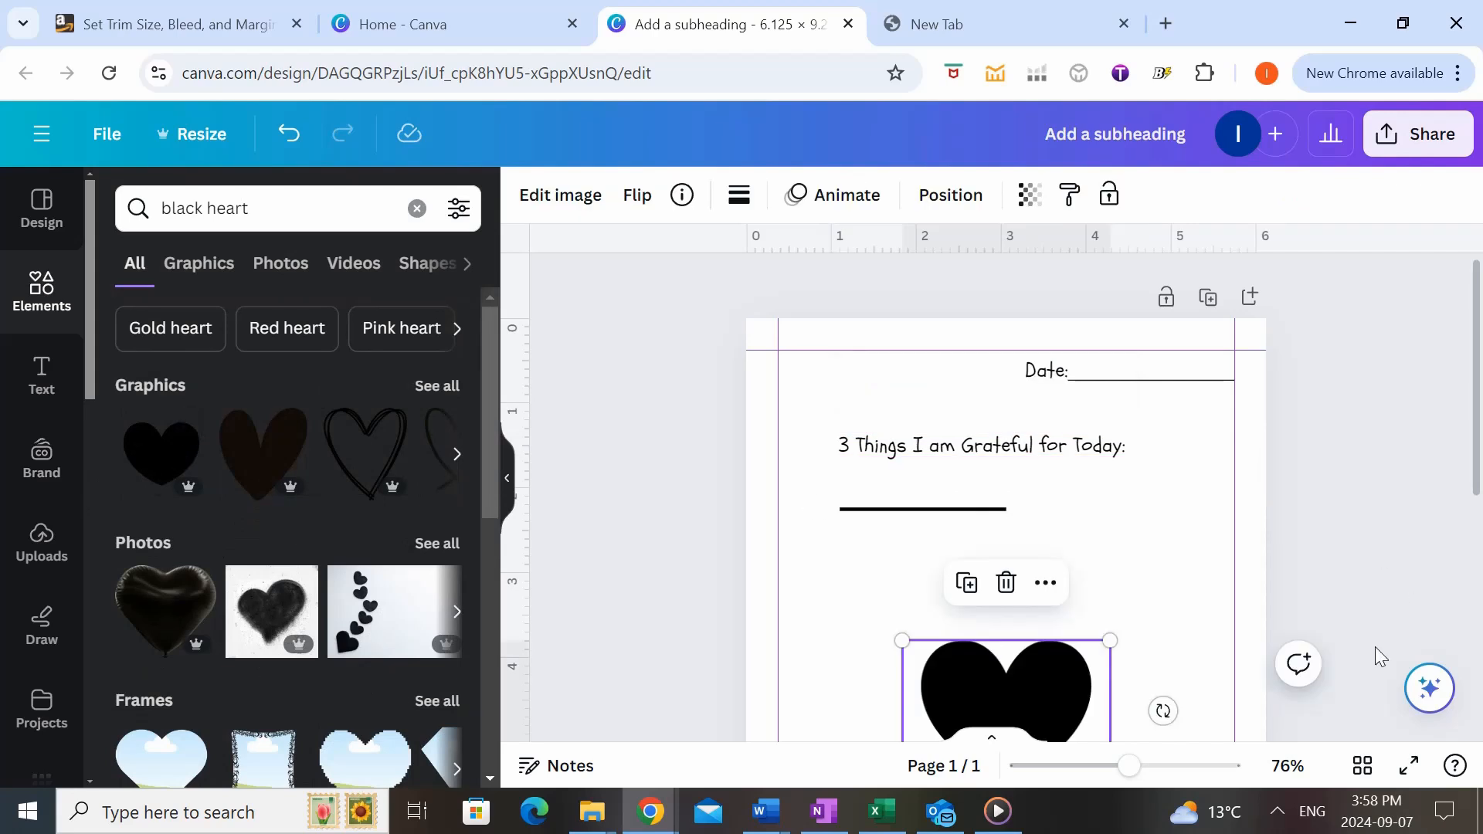
drag(1101, 684, 809, 457)
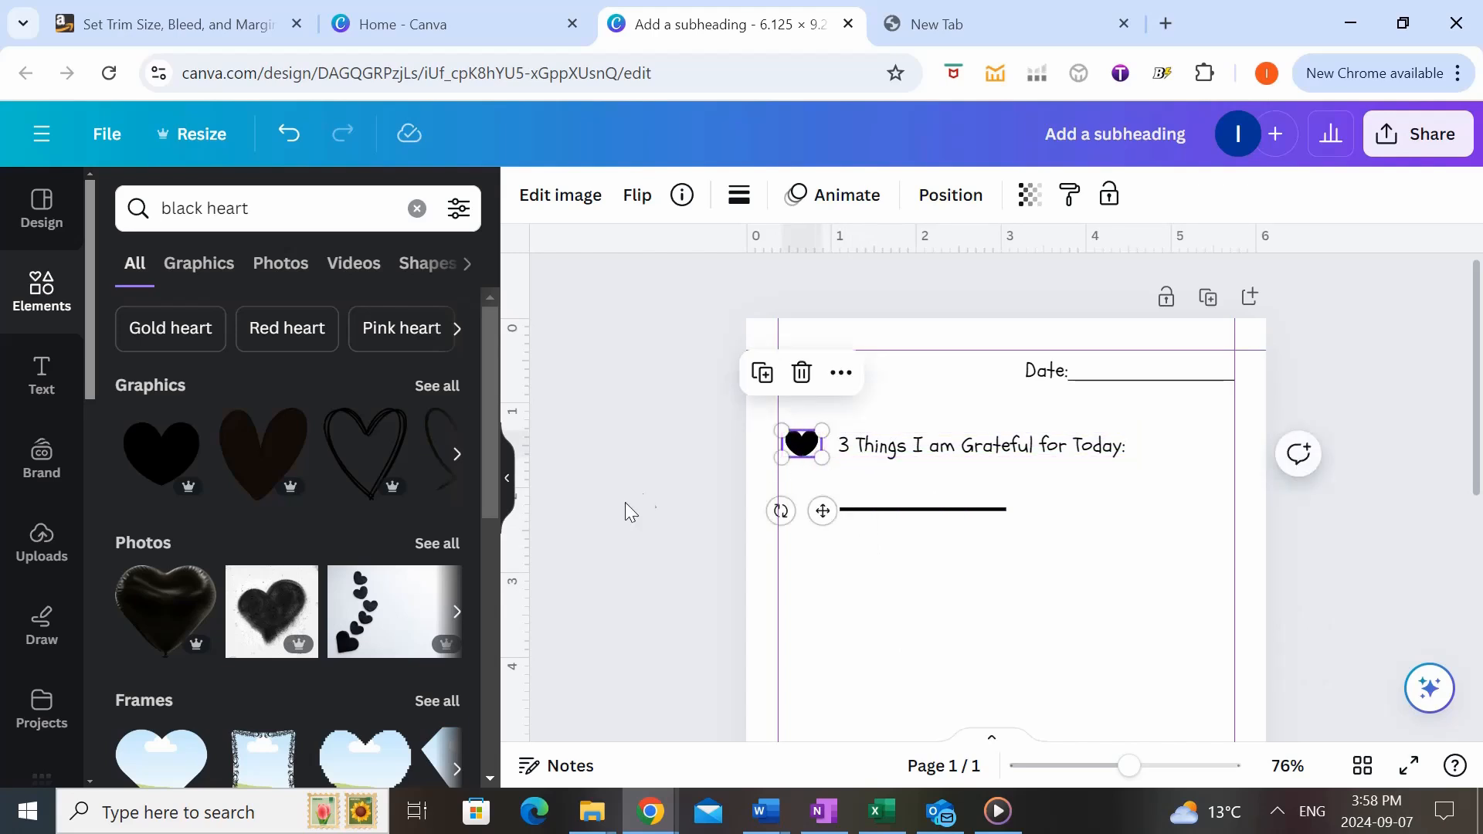
click(726, 488)
drag(900, 457, 884, 446)
- Move the thick line under the gratitude heading, stretch it to about 4.6 in and set its weight to 1
drag(955, 508, 1214, 490)
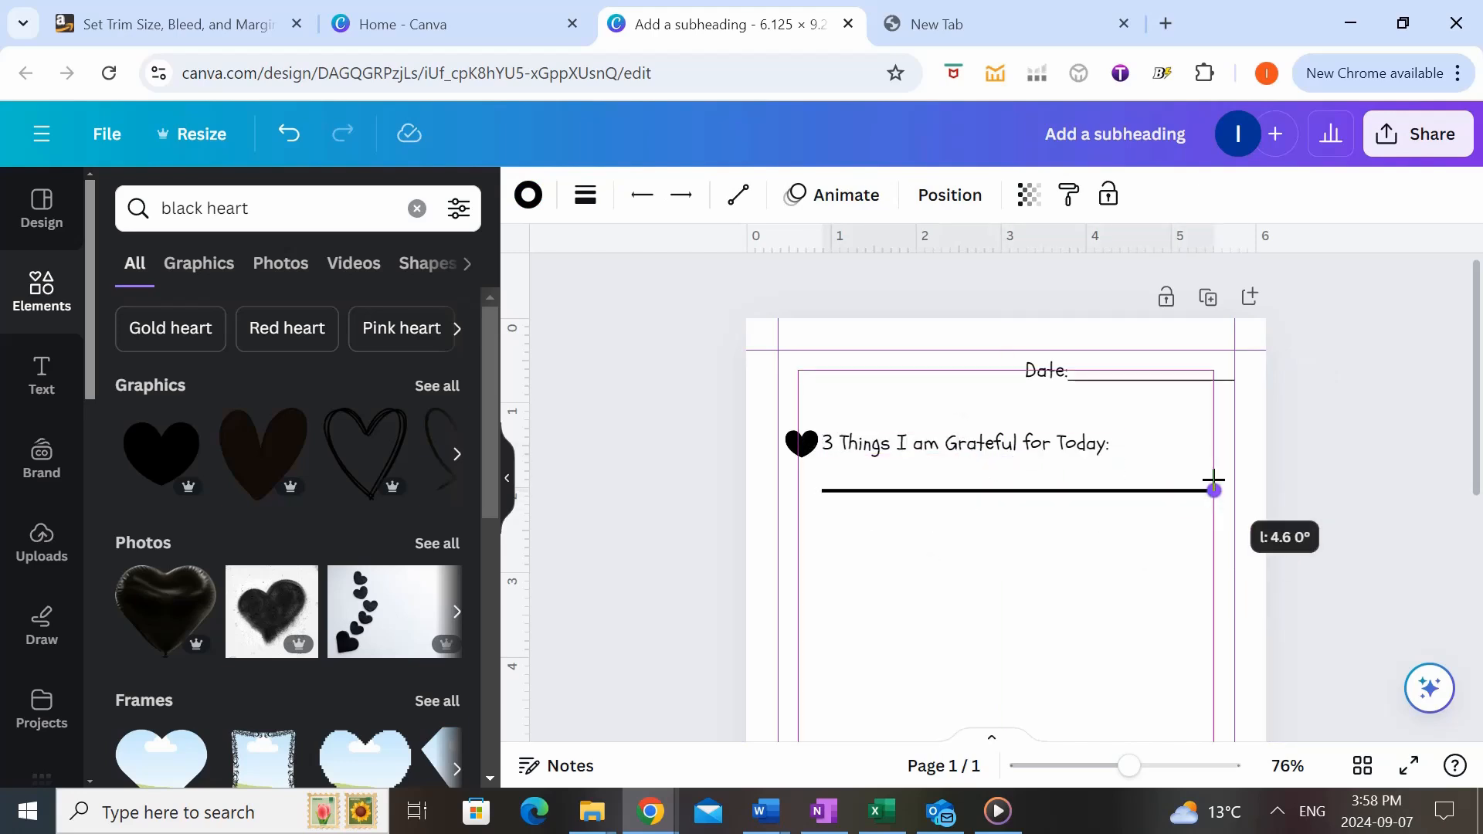
drag(1213, 489, 1214, 489)
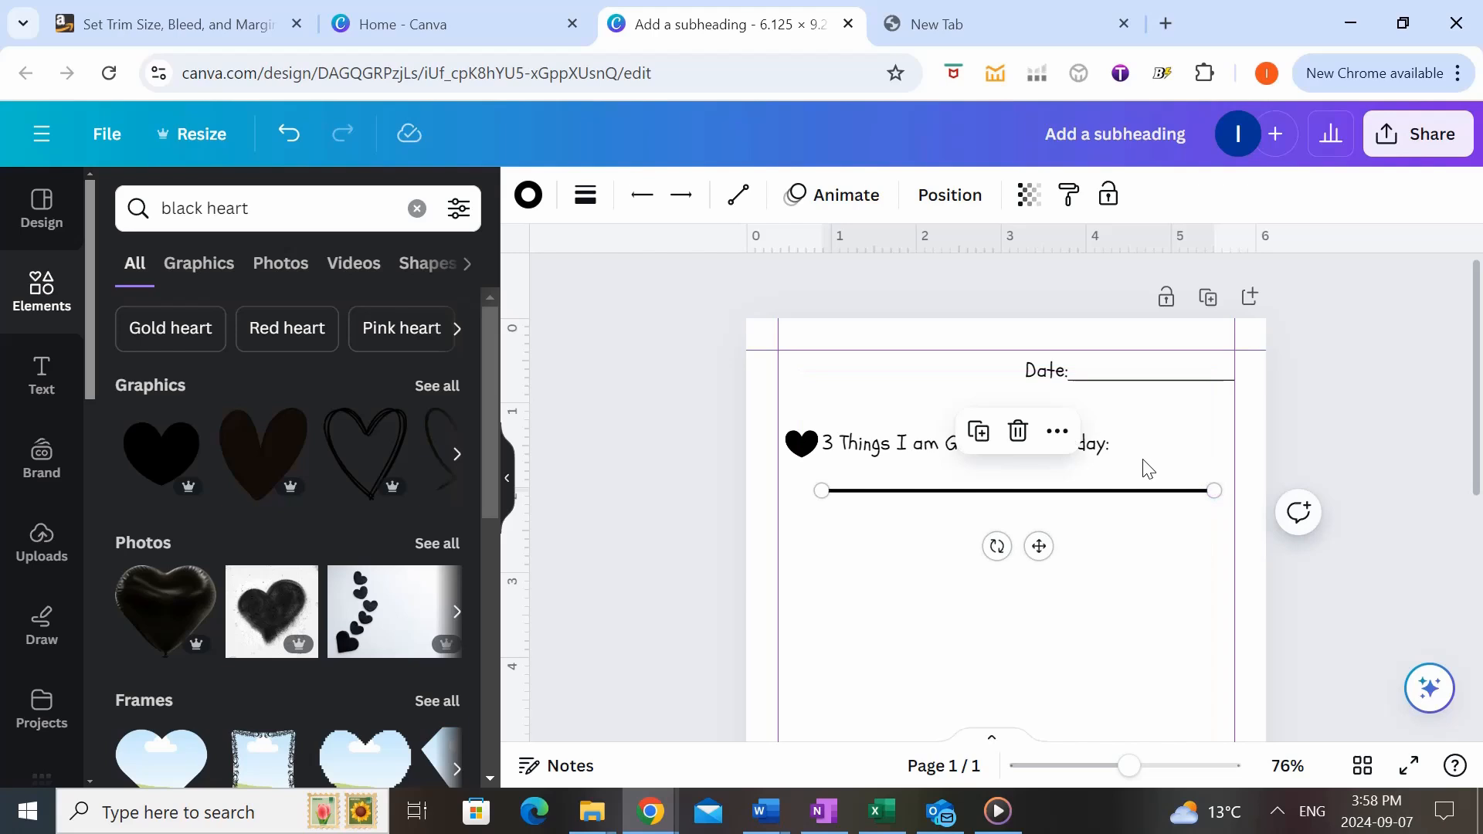
click(586, 195)
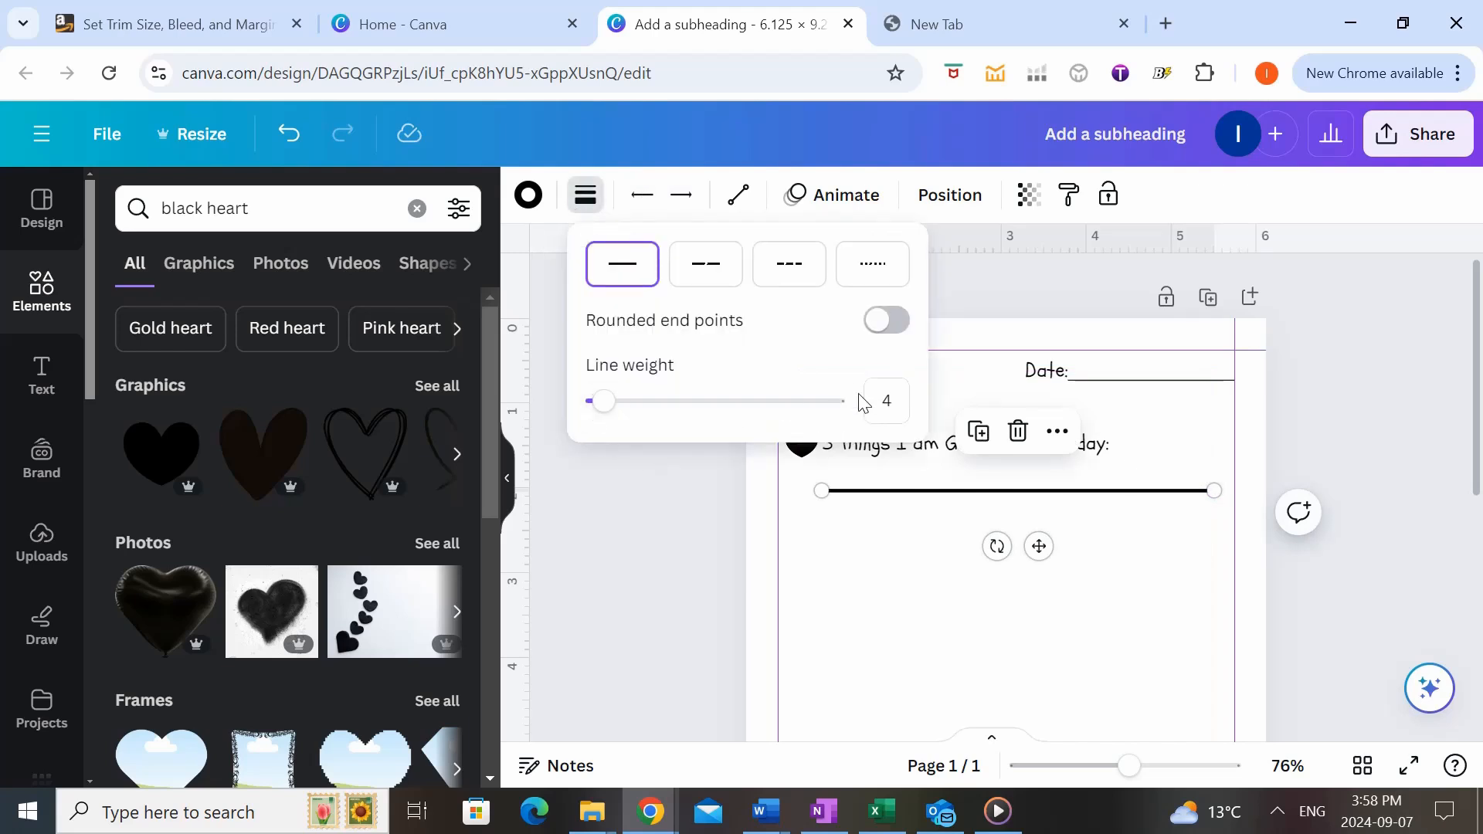
drag(602, 410, 583, 418)
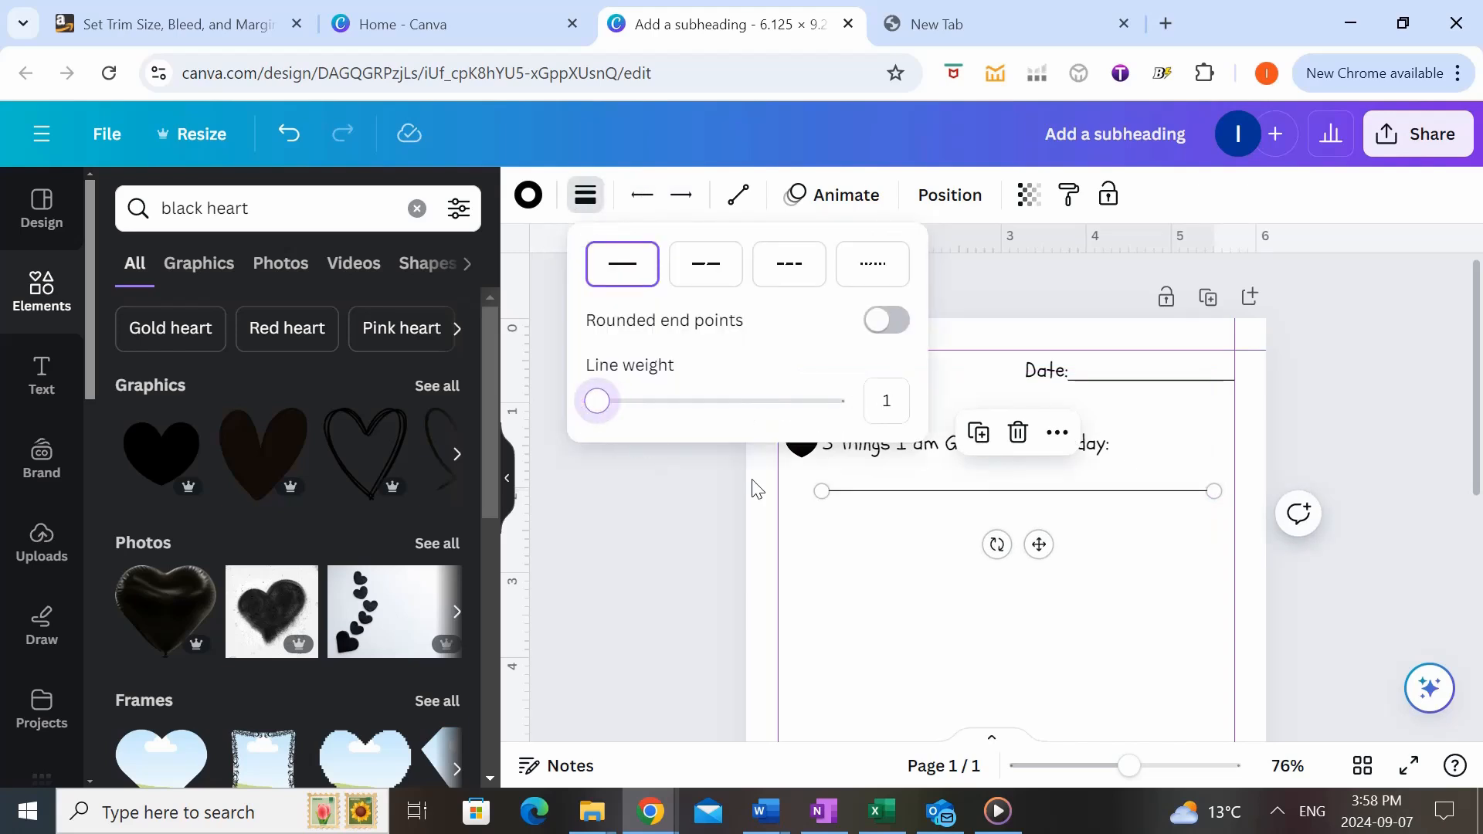
click(888, 539)
- Duplicate the writing line twice and stack the three lines evenly below the gratitude heading, ending at the right margin guide
click(937, 494)
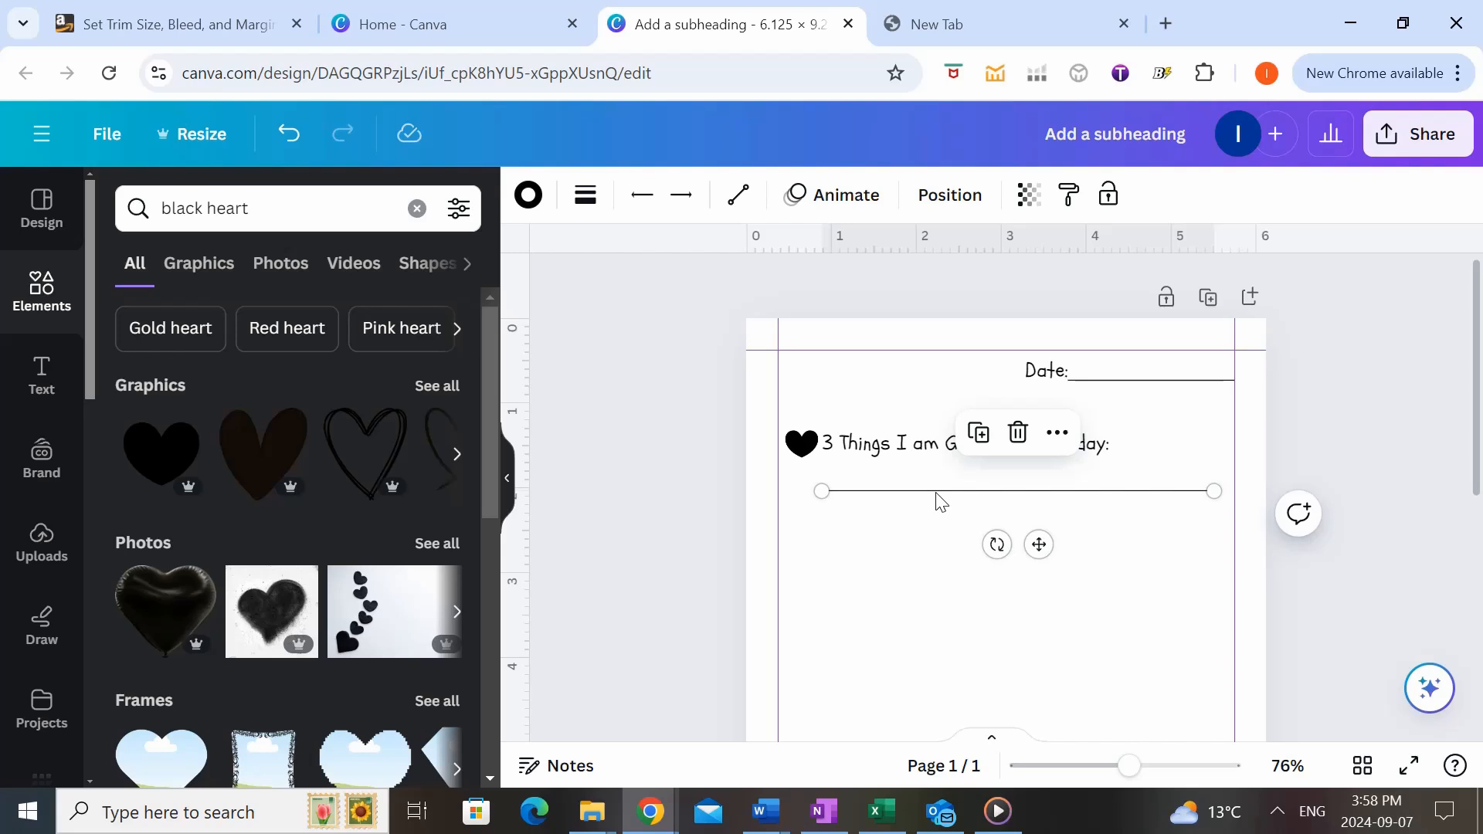
key(ctrl+d)
key(ctrl+d)
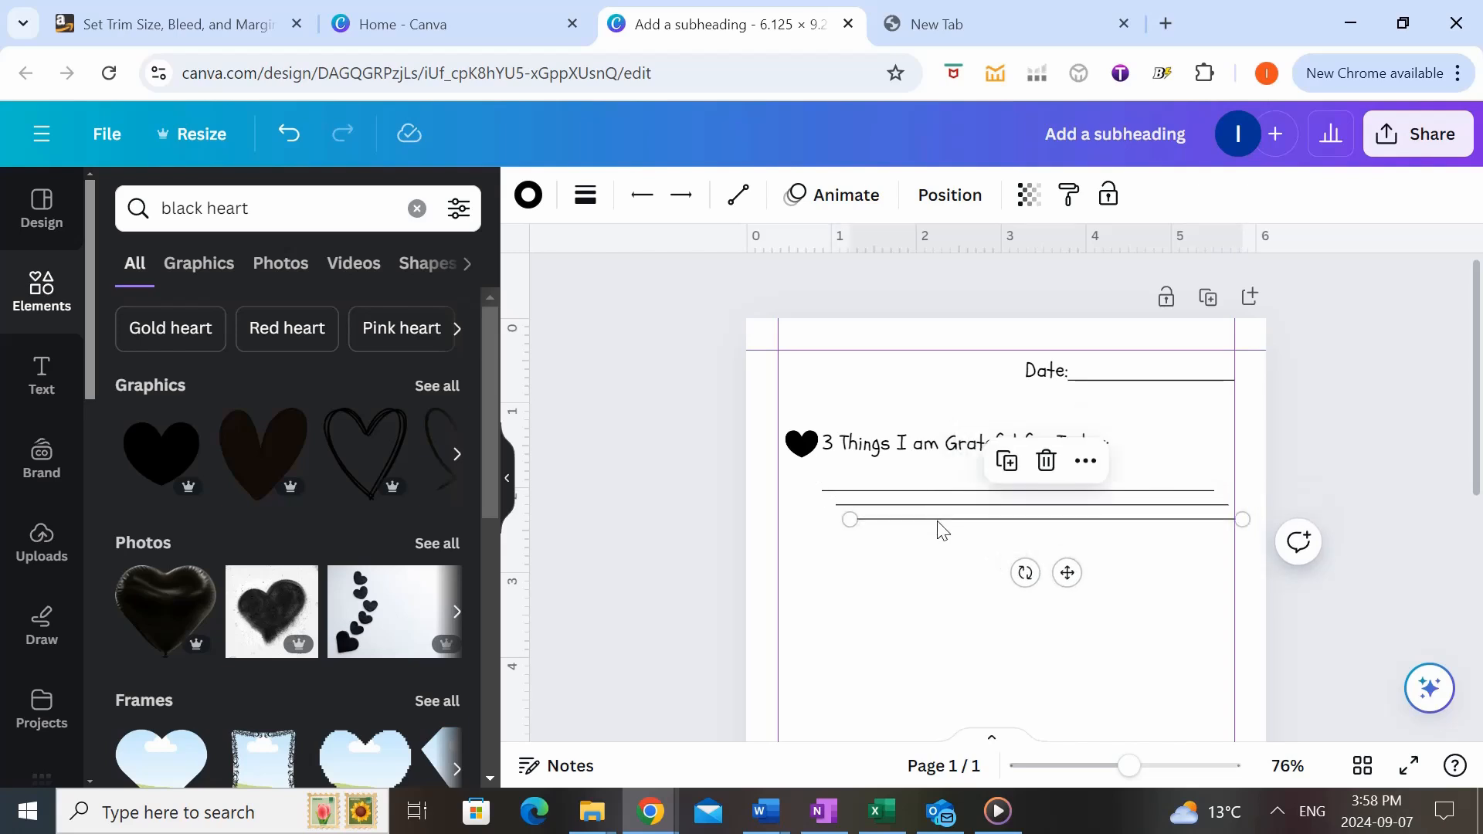
mouse_move(938, 520)
mouse_down()
mouse_move(911, 540)
mouse_move(934, 515)
mouse_move(914, 519)
mouse_up()
- Duplicate the gratitude heading, change the copy to "1.", narrow its text box and place it before the first writing line
click(1022, 441)
key(ctrl+d)
drag(1011, 451, 972, 494)
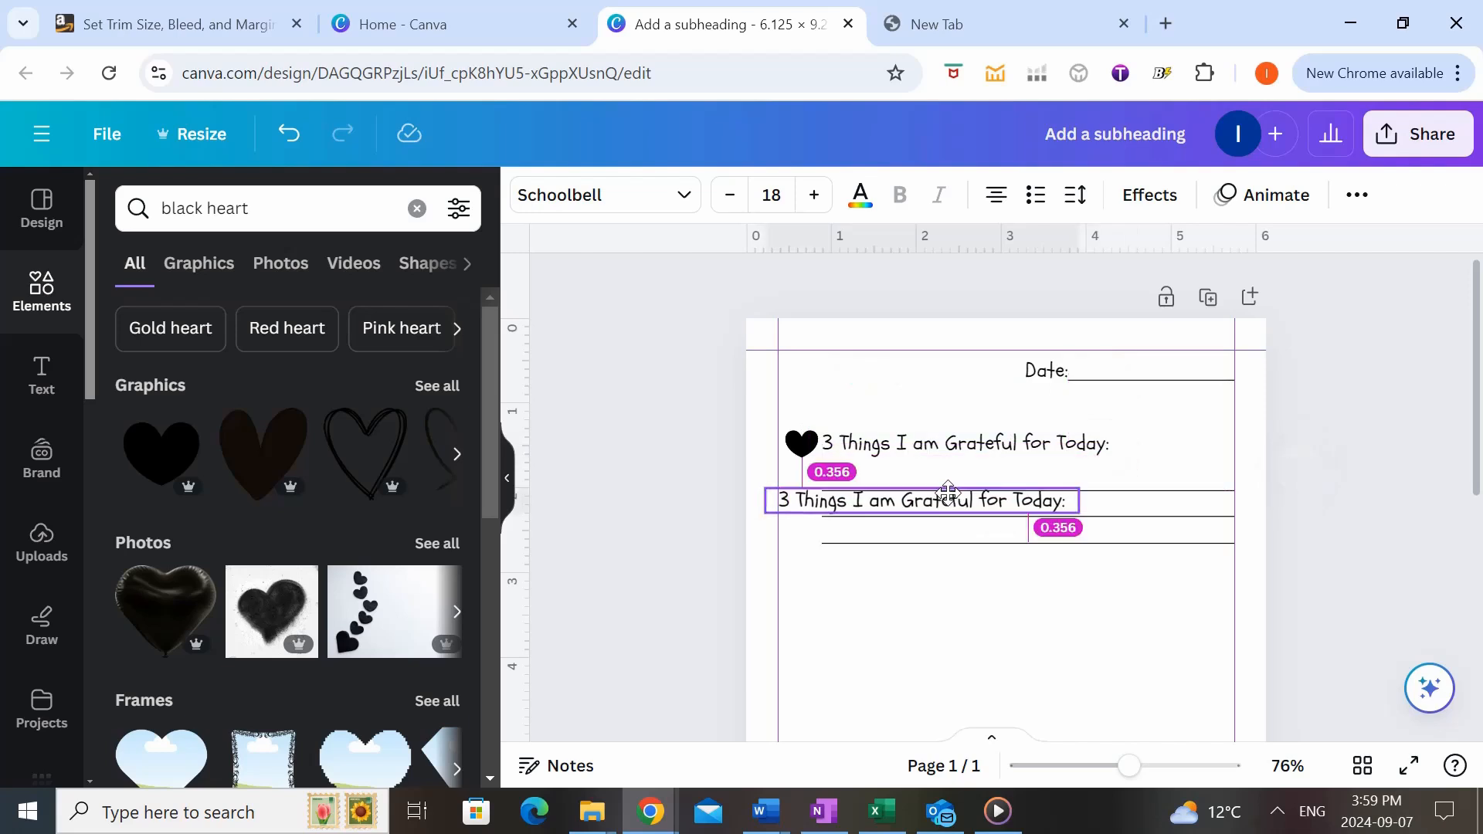
double_click(972, 491)
key(BackSpace)
text(1)
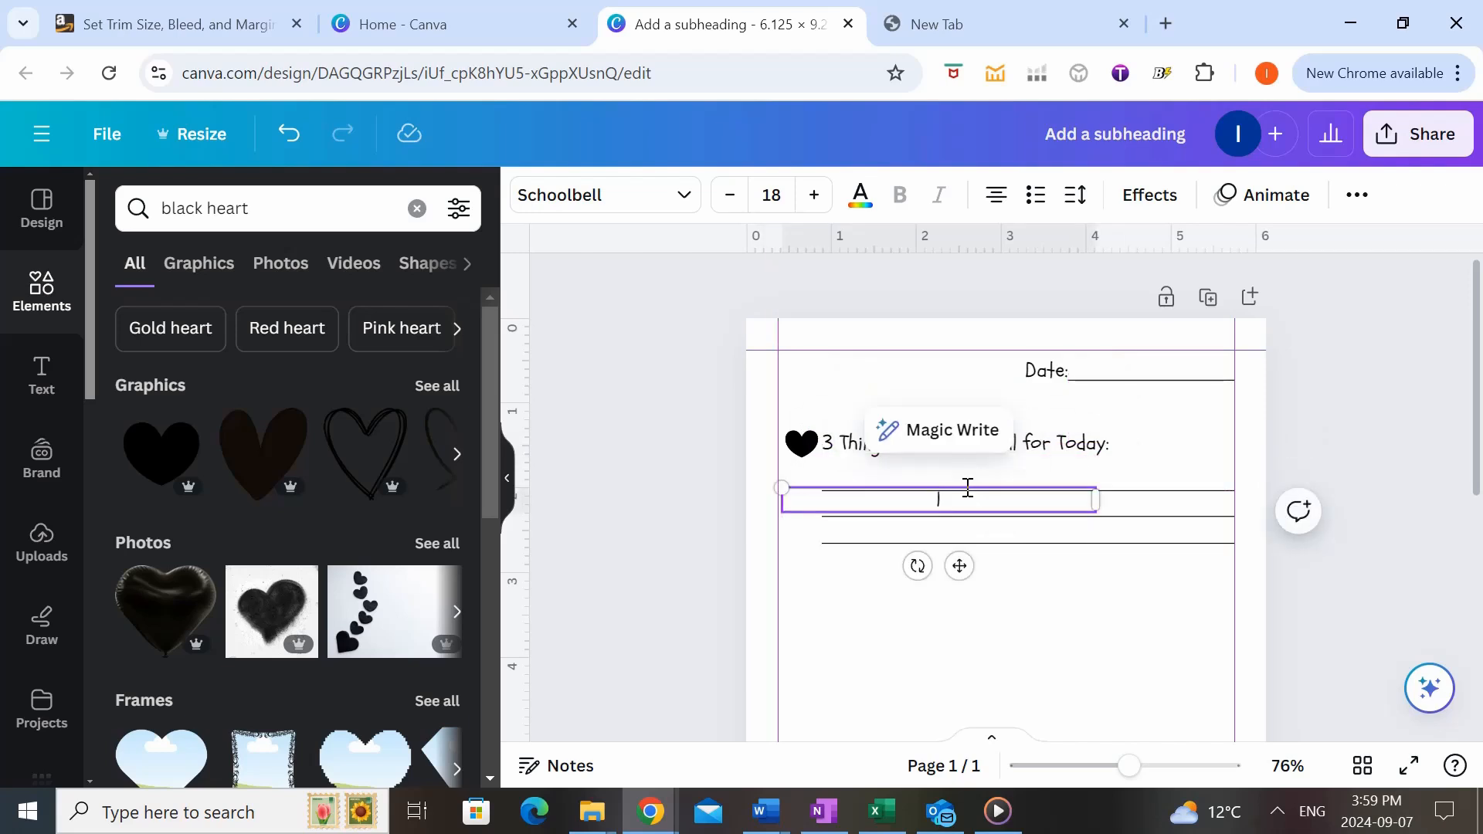
text(.)
drag(1095, 501, 828, 519)
drag(803, 500, 809, 487)
- Duplicate the "1." label as "2." and "3." and place the copies before the second and third writing lines
key(ctrl+d)
double_click(816, 514)
drag(817, 496, 804, 533)
text(2)
key(ctrl+d)
double_click(803, 533)
text(3.)
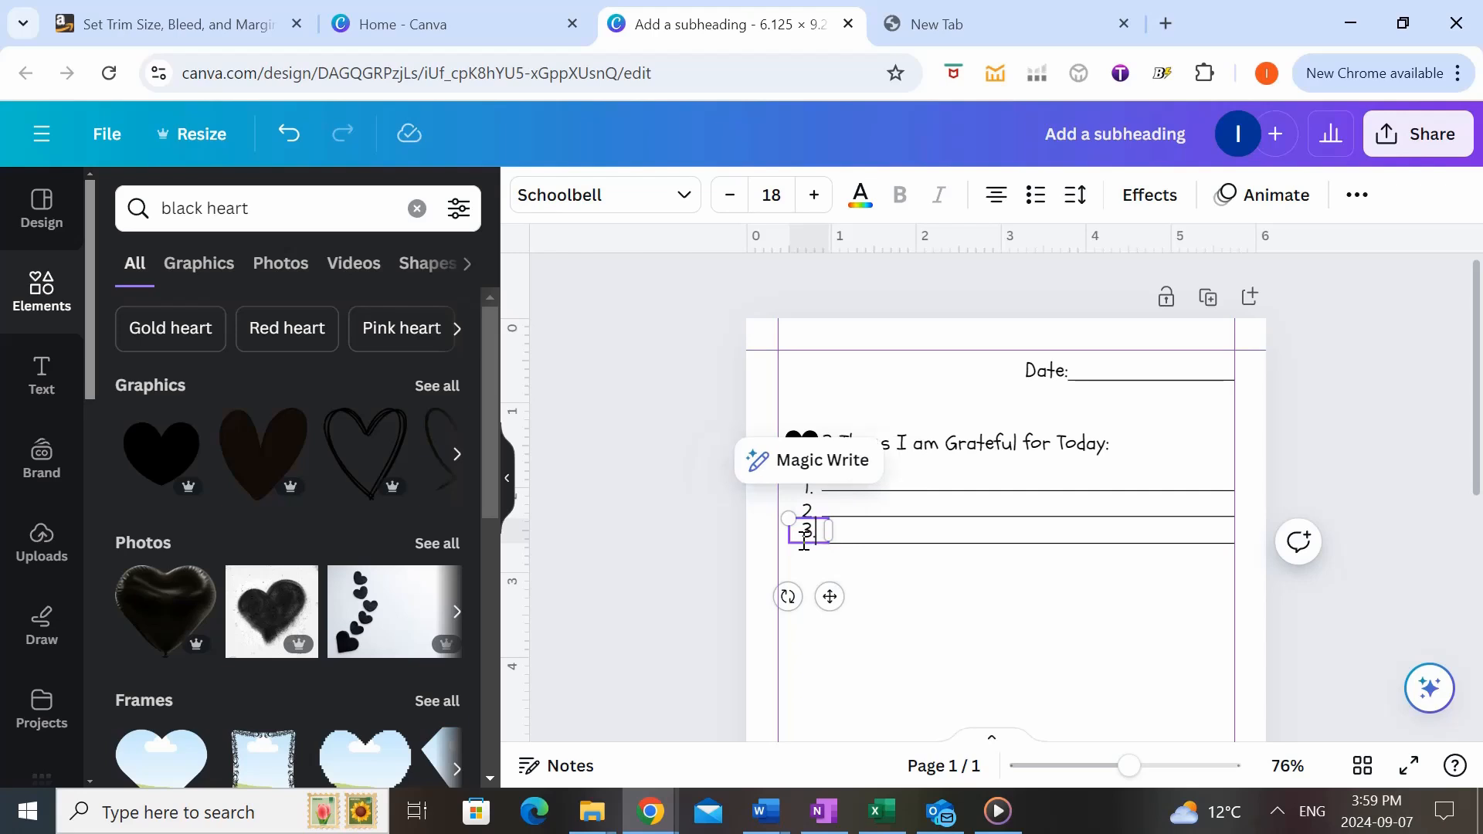
click(1338, 485)
scroll(1337, 485, down, 2)
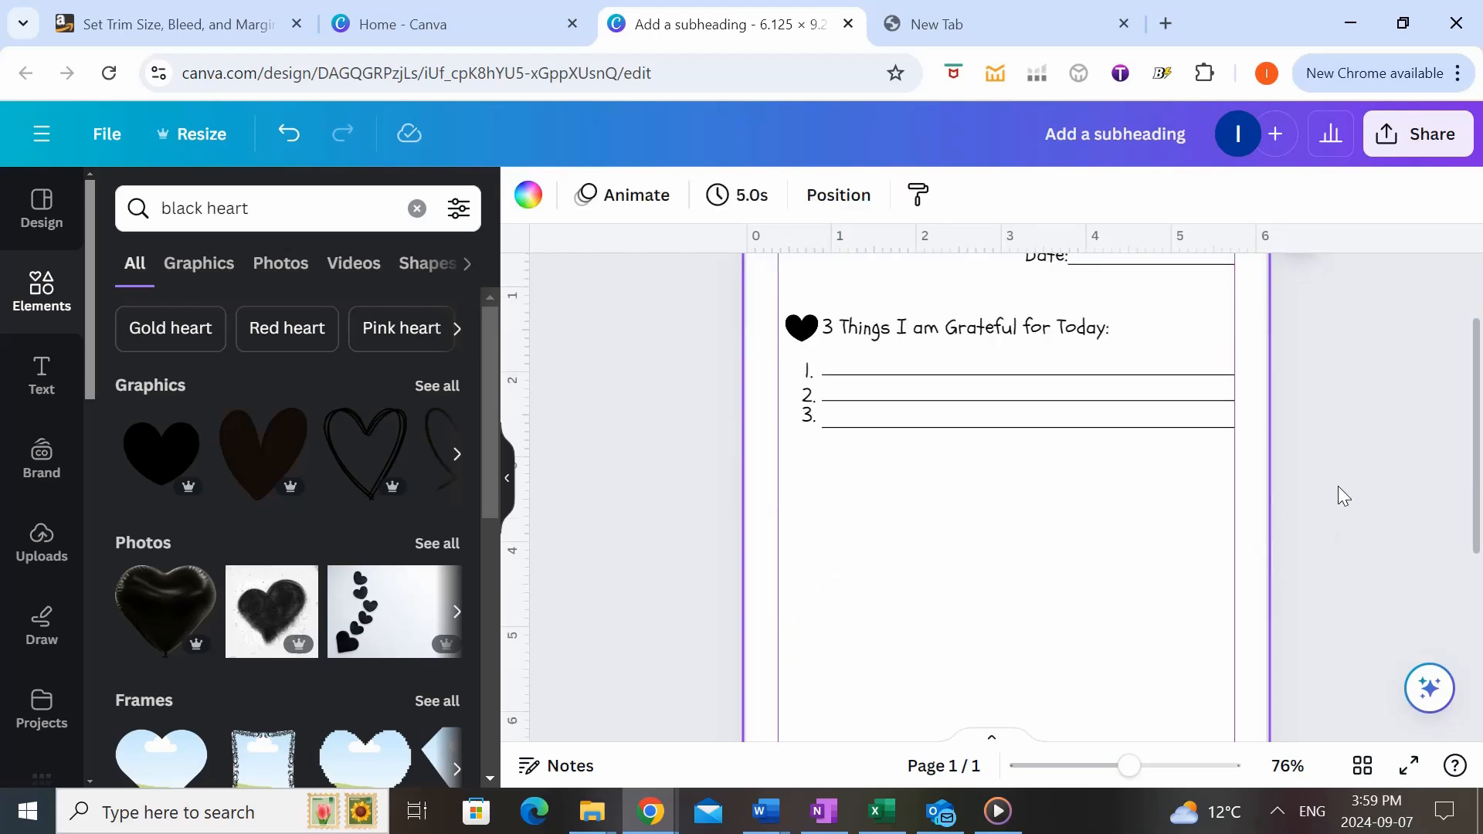
click(819, 417)
click(976, 463)
- Duplicate the gratitude heading below the numbered lines and change the copy to read "Today's Act of Kindness:"
click(1031, 327)
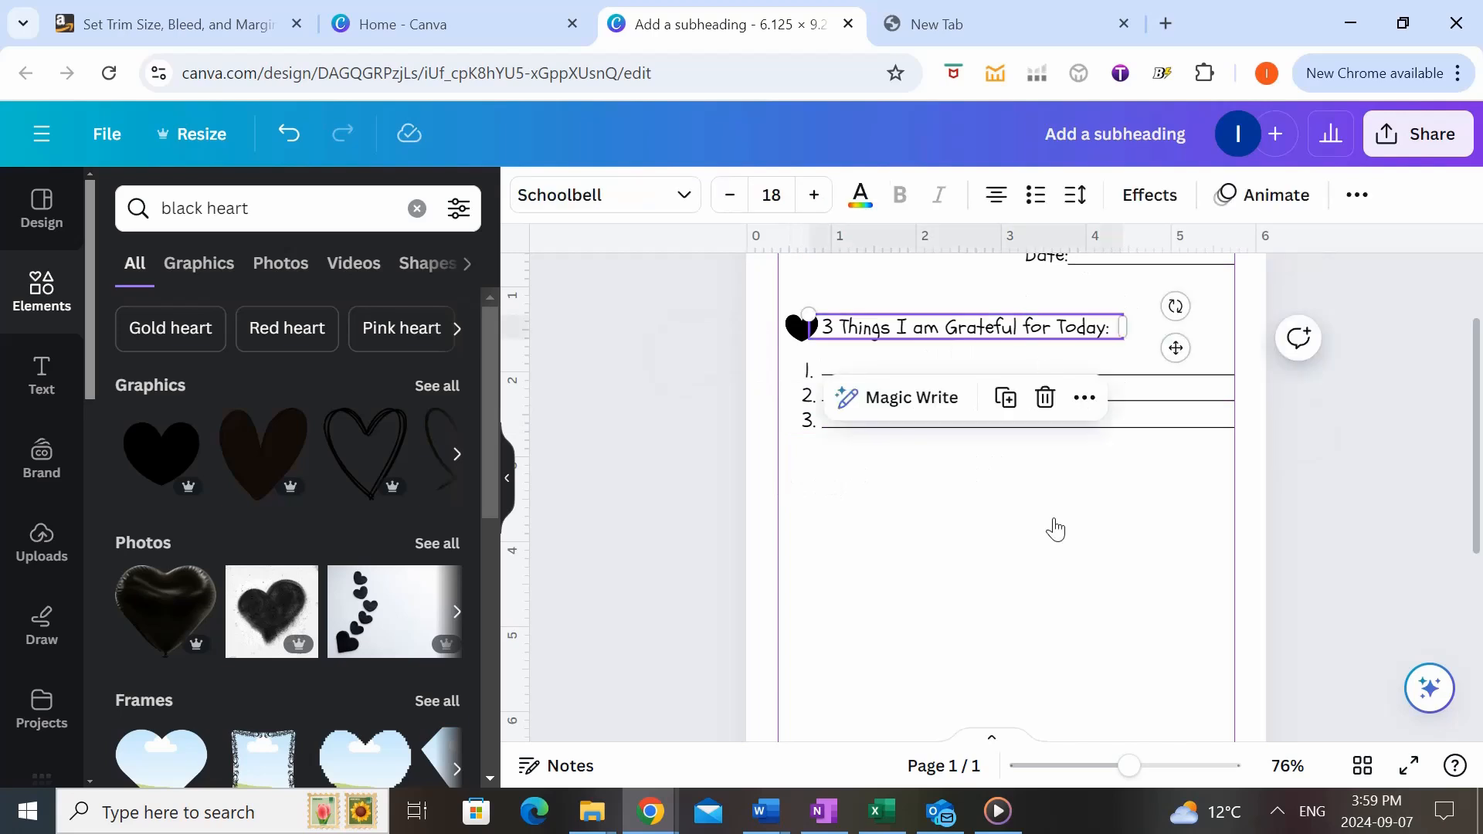
key(ctrl+d)
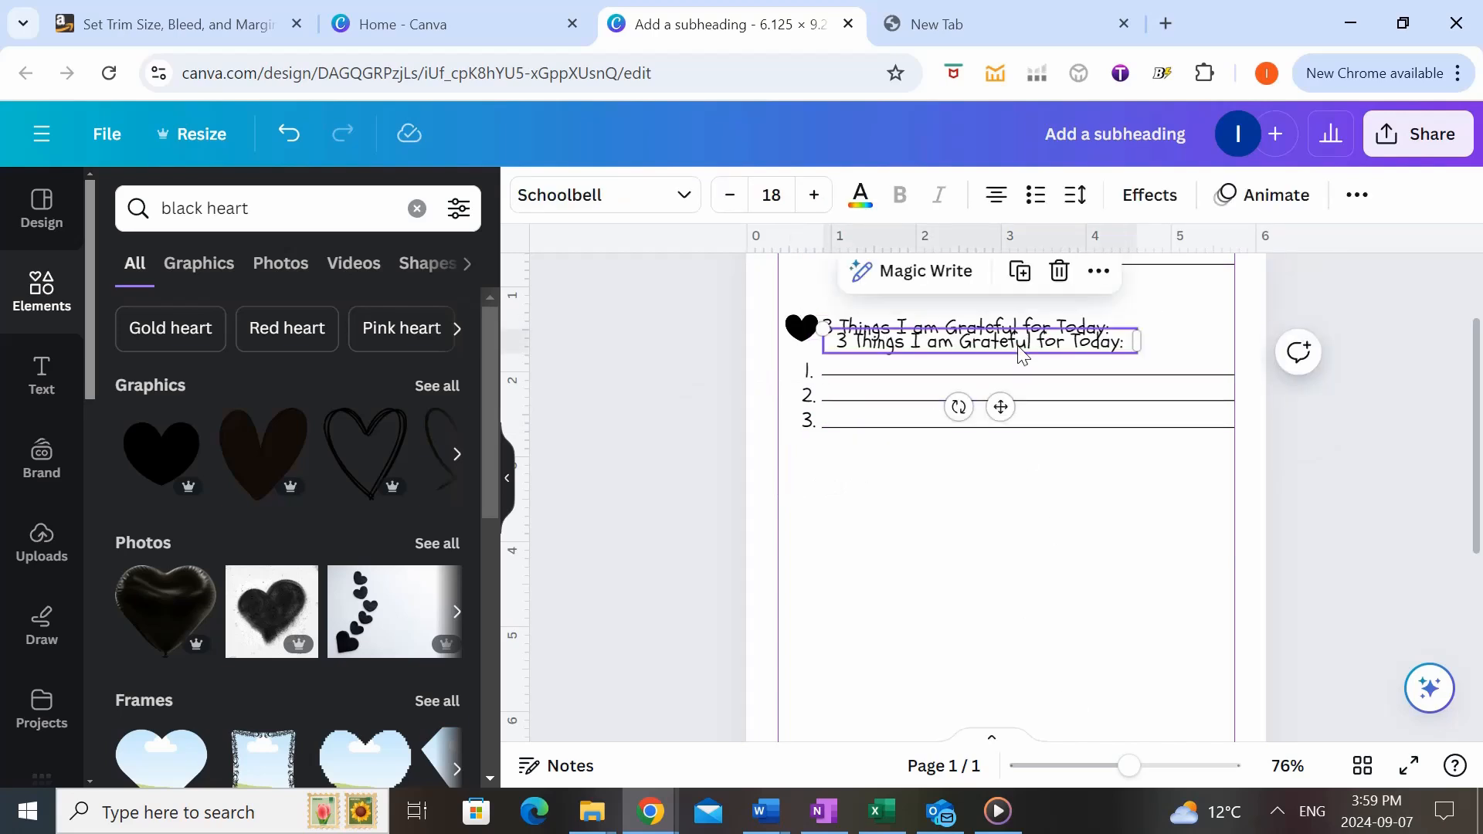
drag(1019, 353, 1002, 478)
double_click(1003, 480)
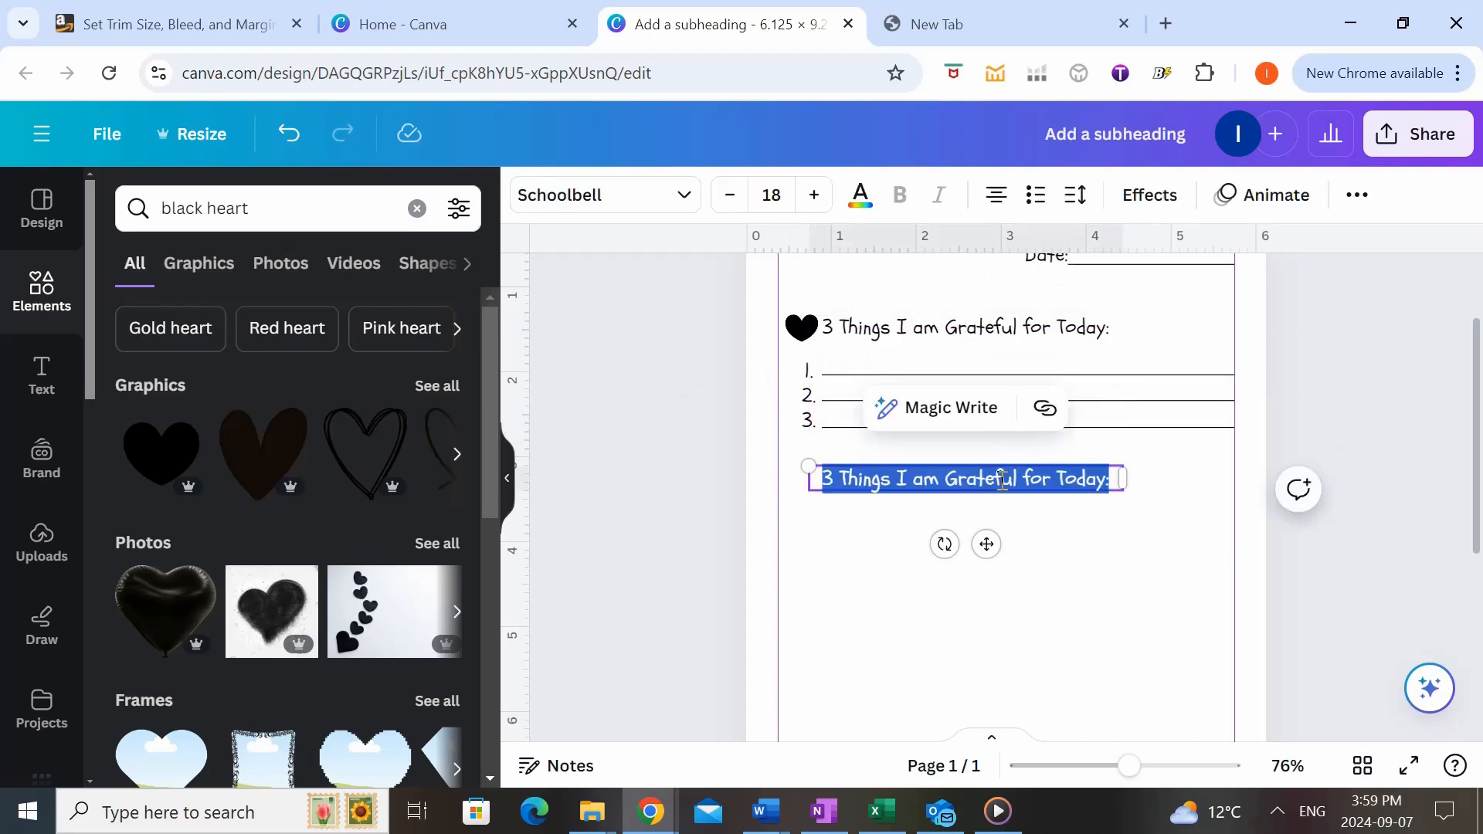
text(Today's Act)
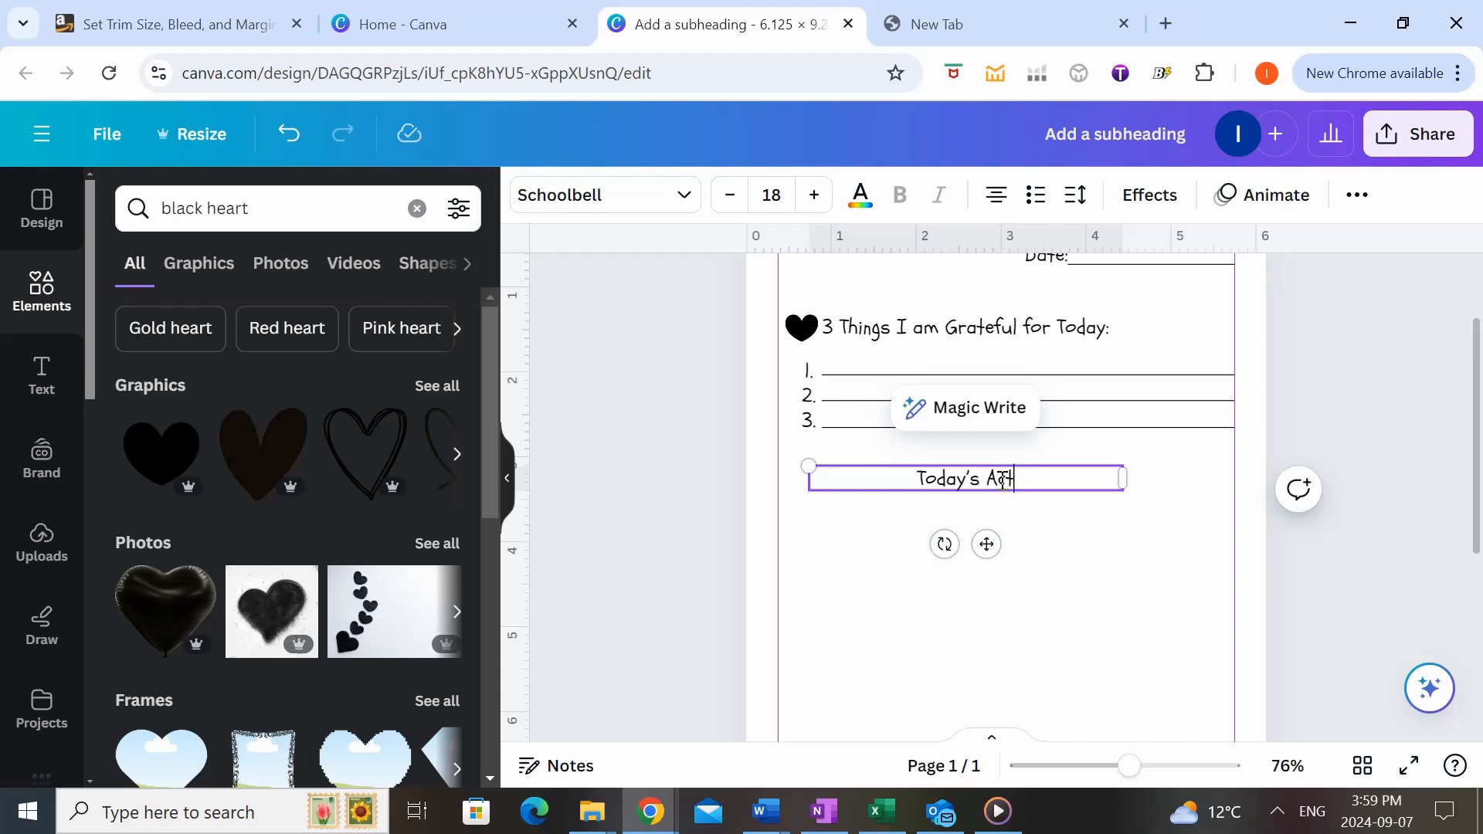
text( of Knindness:)
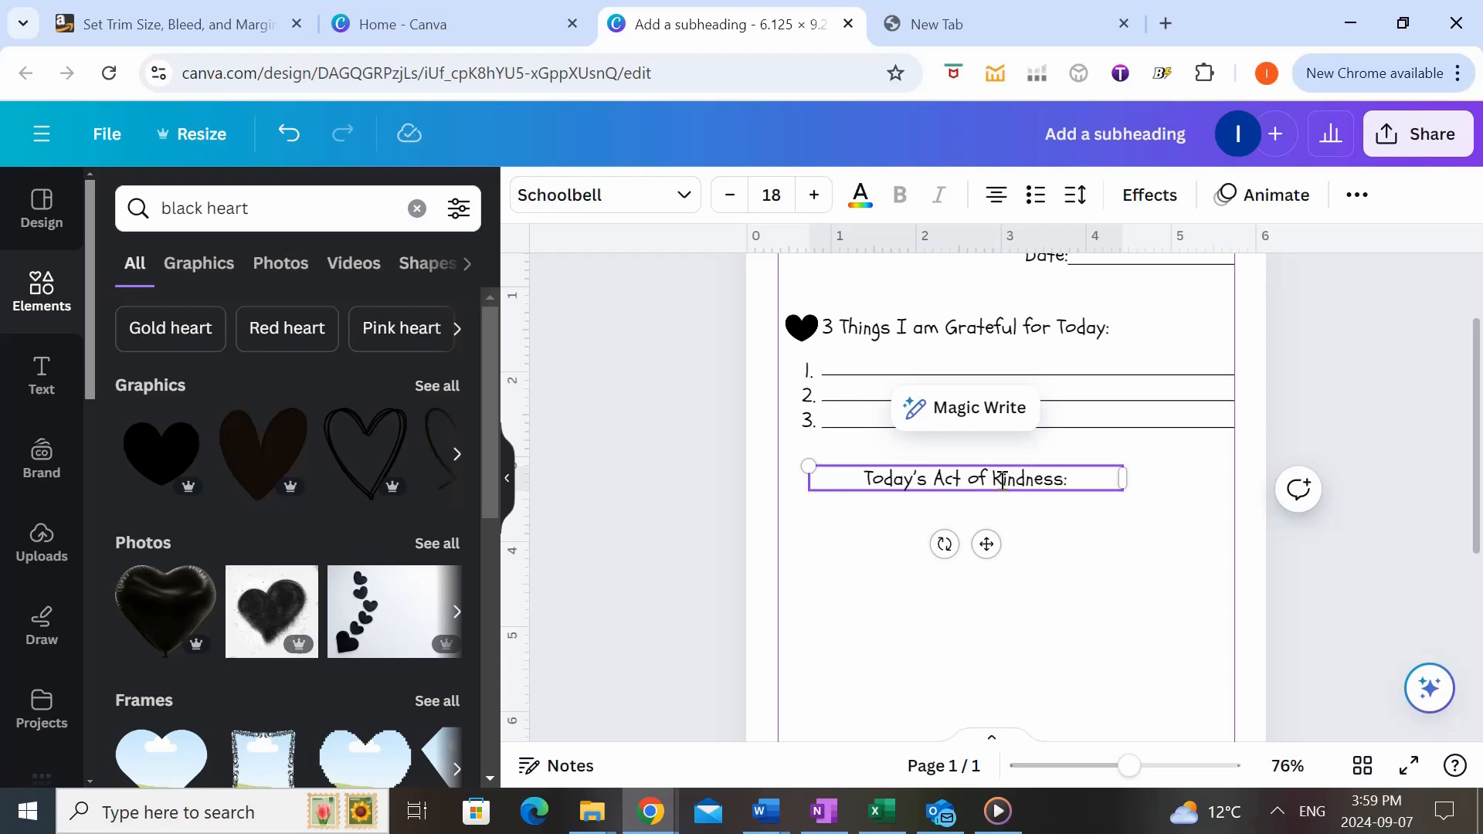
click(1052, 556)
drag(1035, 480, 993, 489)
- Duplicate the black heart and place the copy left of the "Today's Act of Kindness:" heading
click(801, 327)
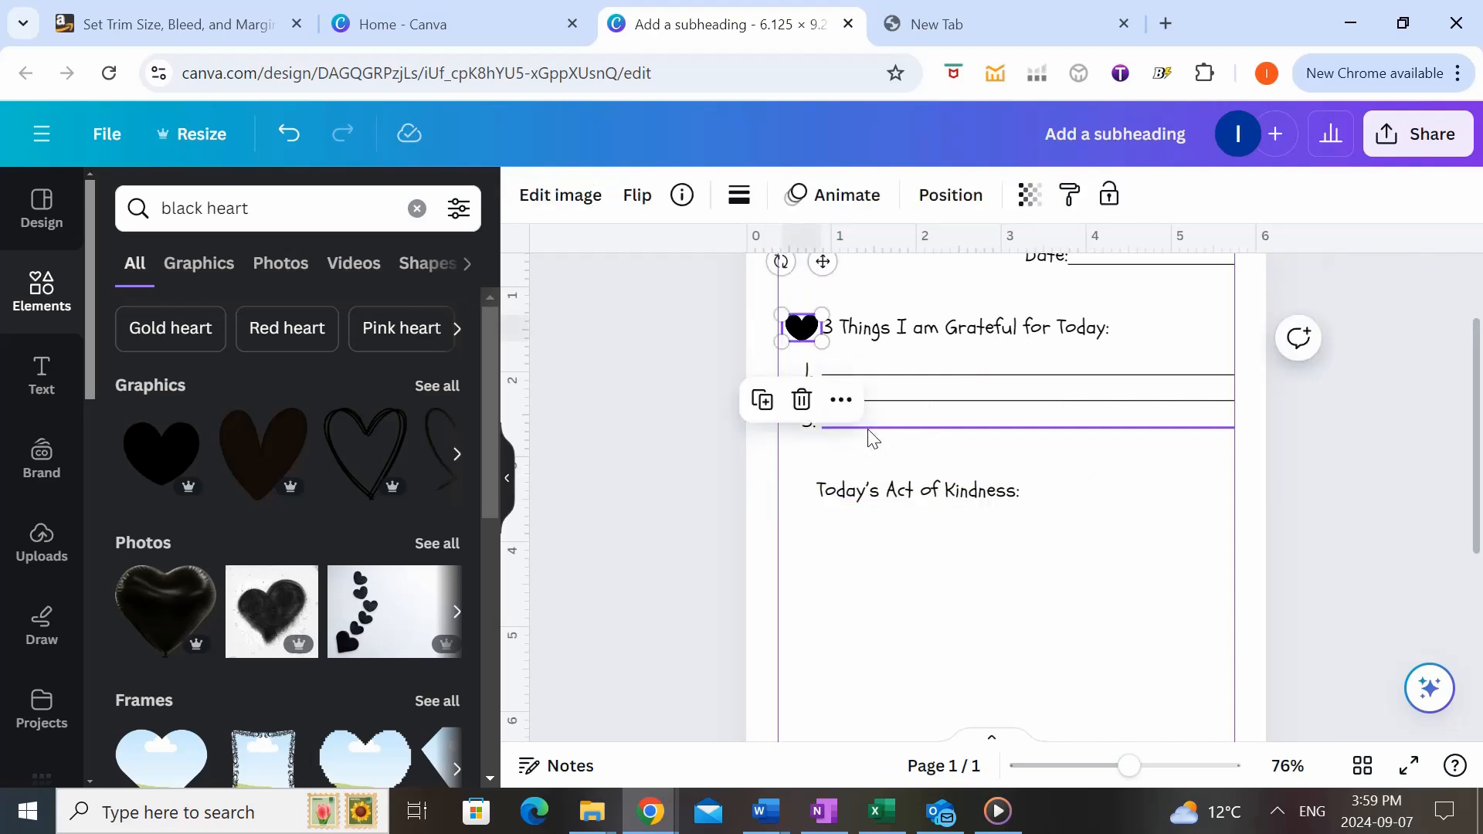
key(ctrl+d)
drag(817, 343, 819, 401)
click(1092, 533)
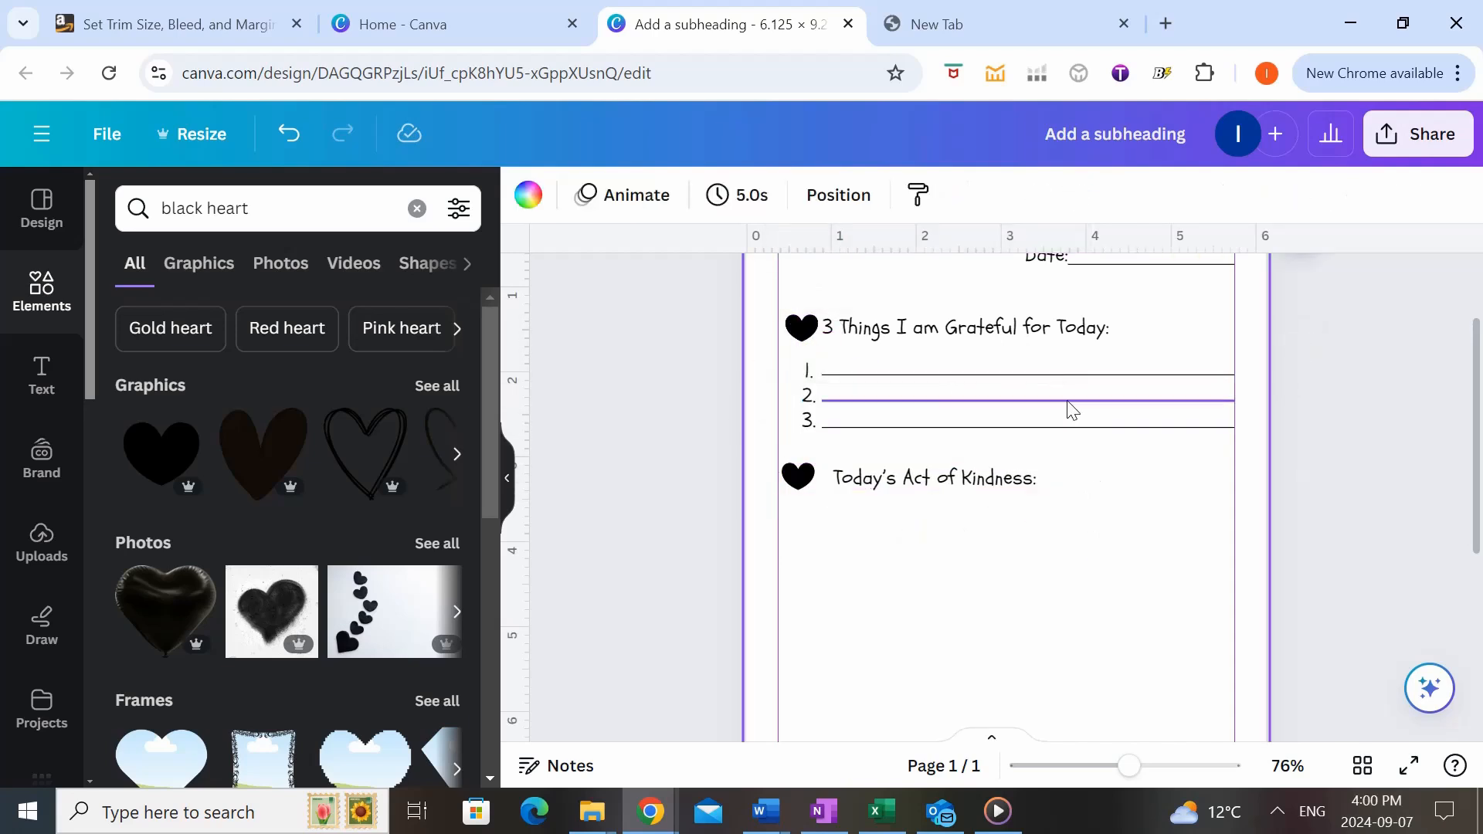
- Add two writing lines below "Today's Act of Kindness:" from a copy of the first numbered line, stretched between the margin guides
click(1069, 377)
key(ctrl+d)
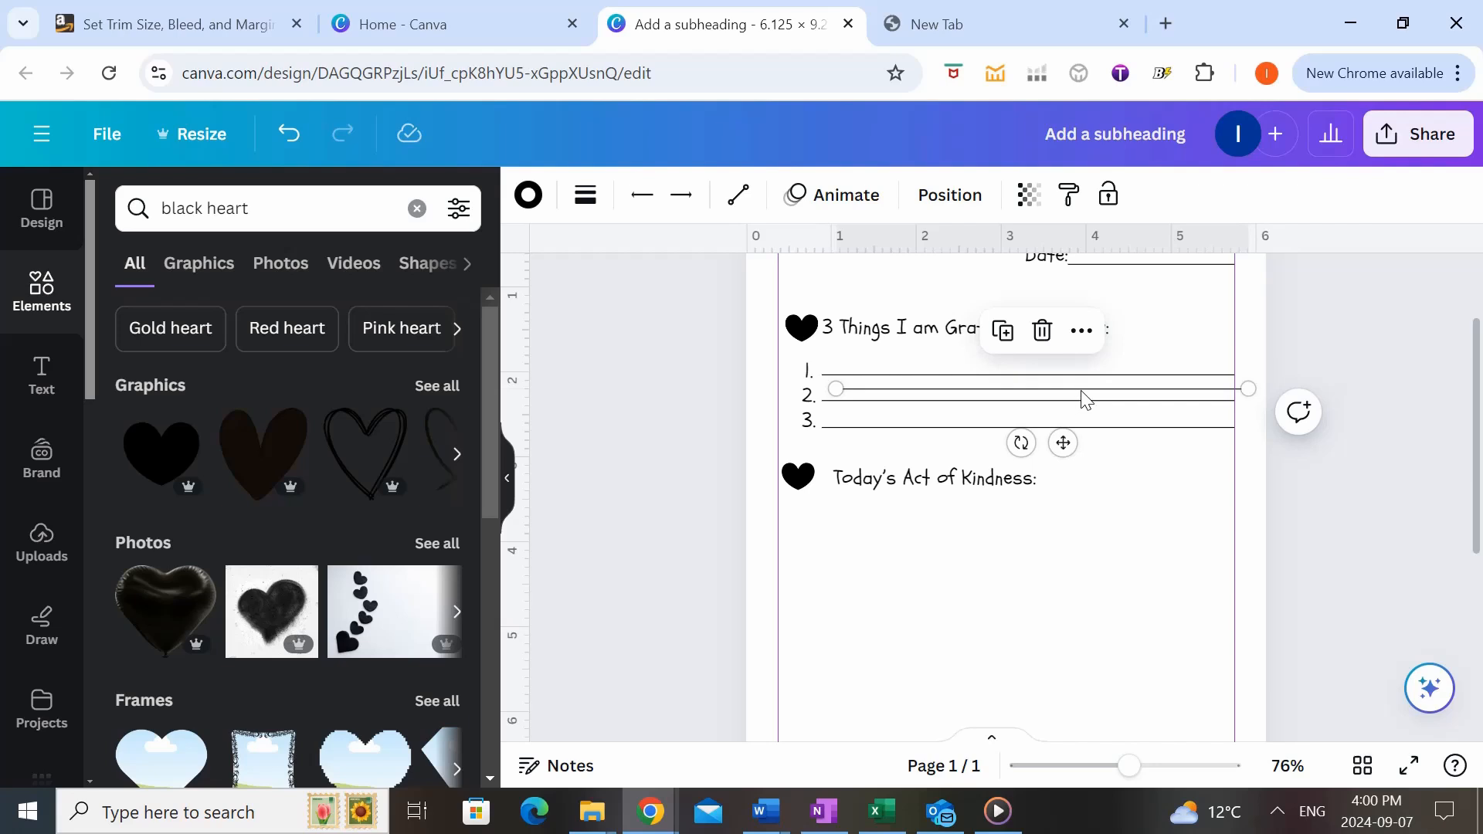
drag(1084, 400, 1029, 524)
drag(1202, 526, 1234, 523)
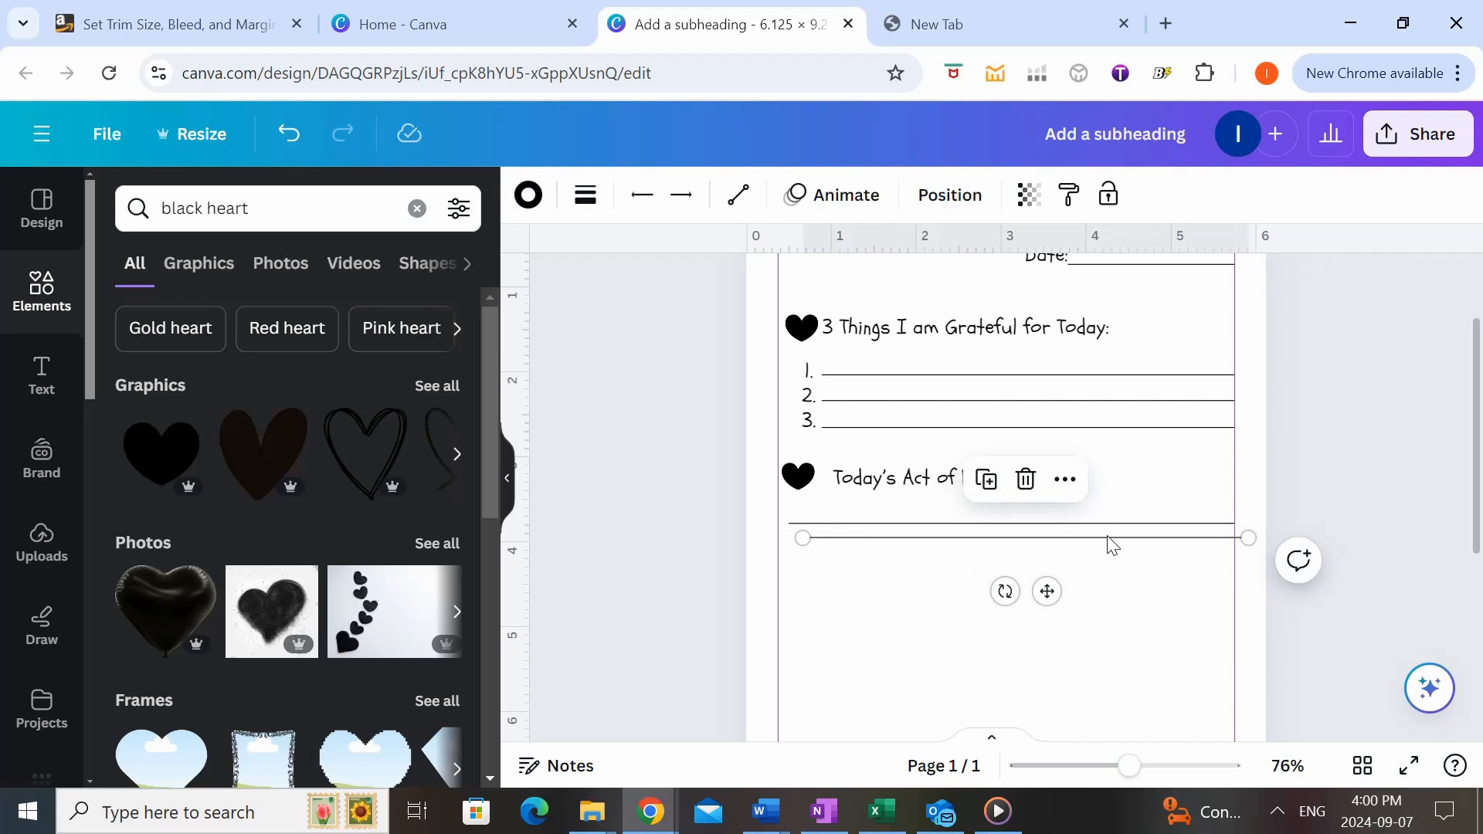
- Duplicate the kindness heading below its writing lines and change the copy to read "Something I Learnt Today:"
click(930, 488)
key(ctrl+v)
drag(974, 497, 963, 588)
double_click(963, 588)
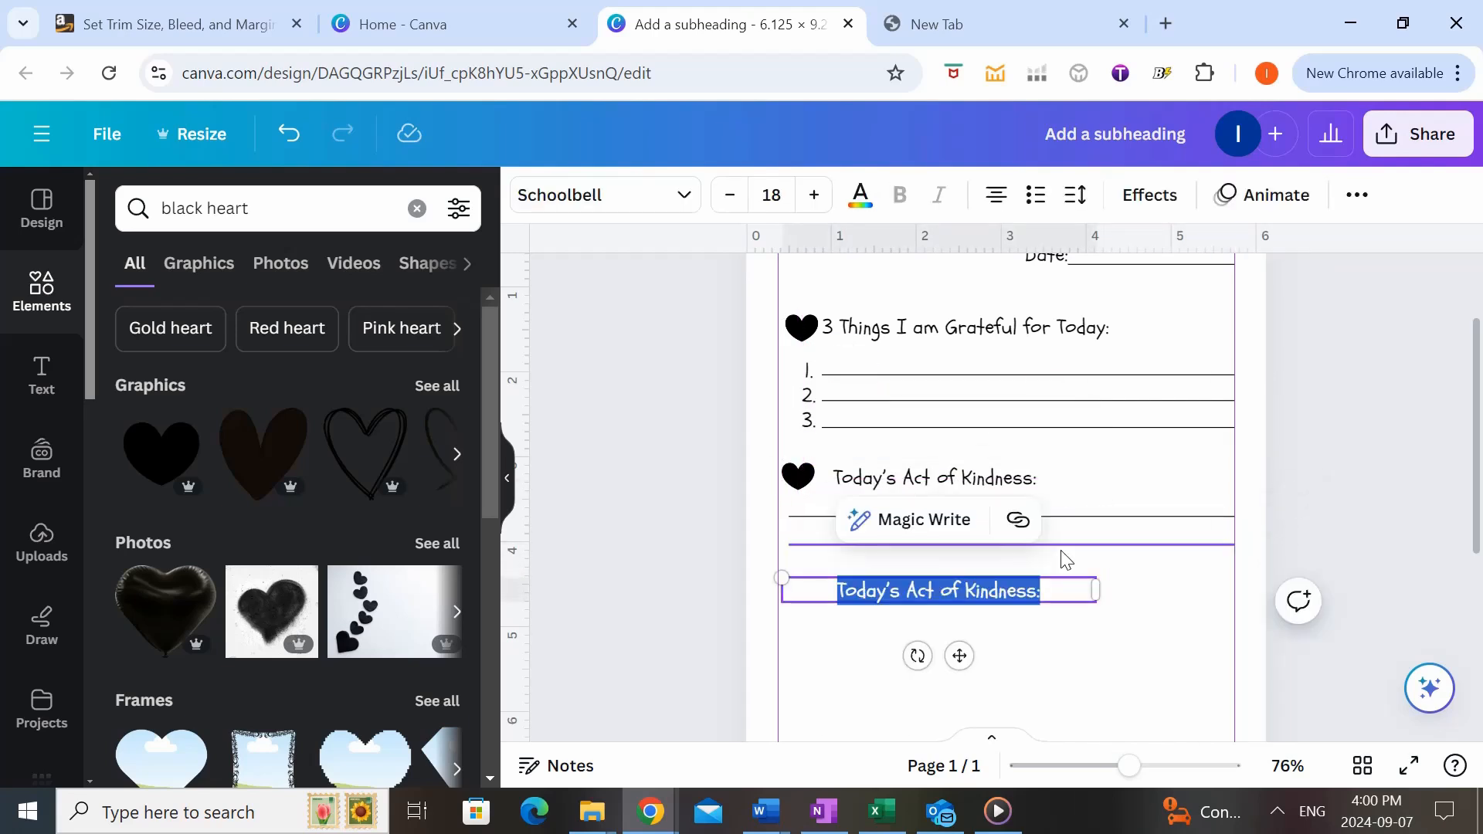
text(Something I )
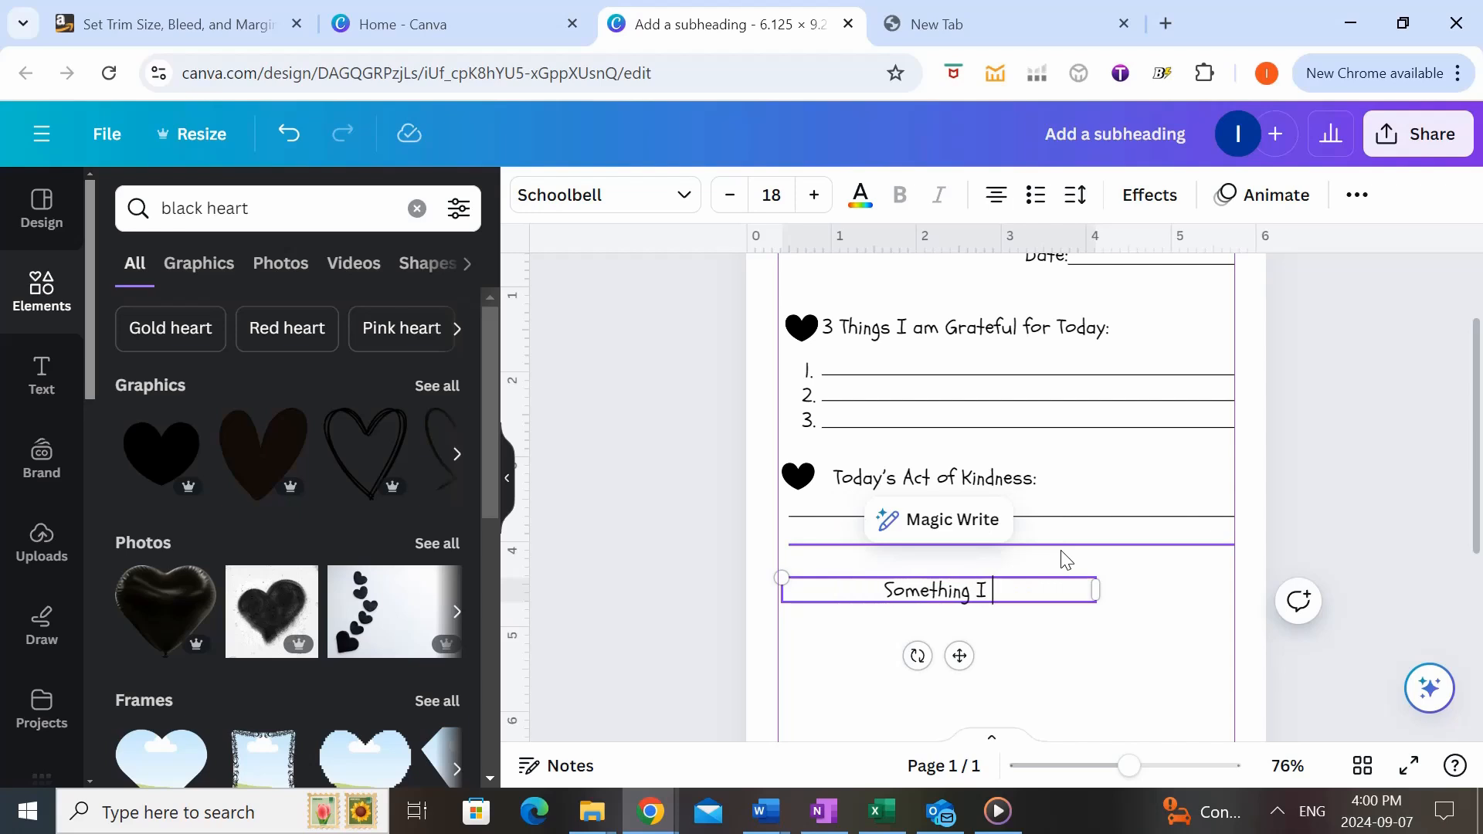
text(Learnt Today:)
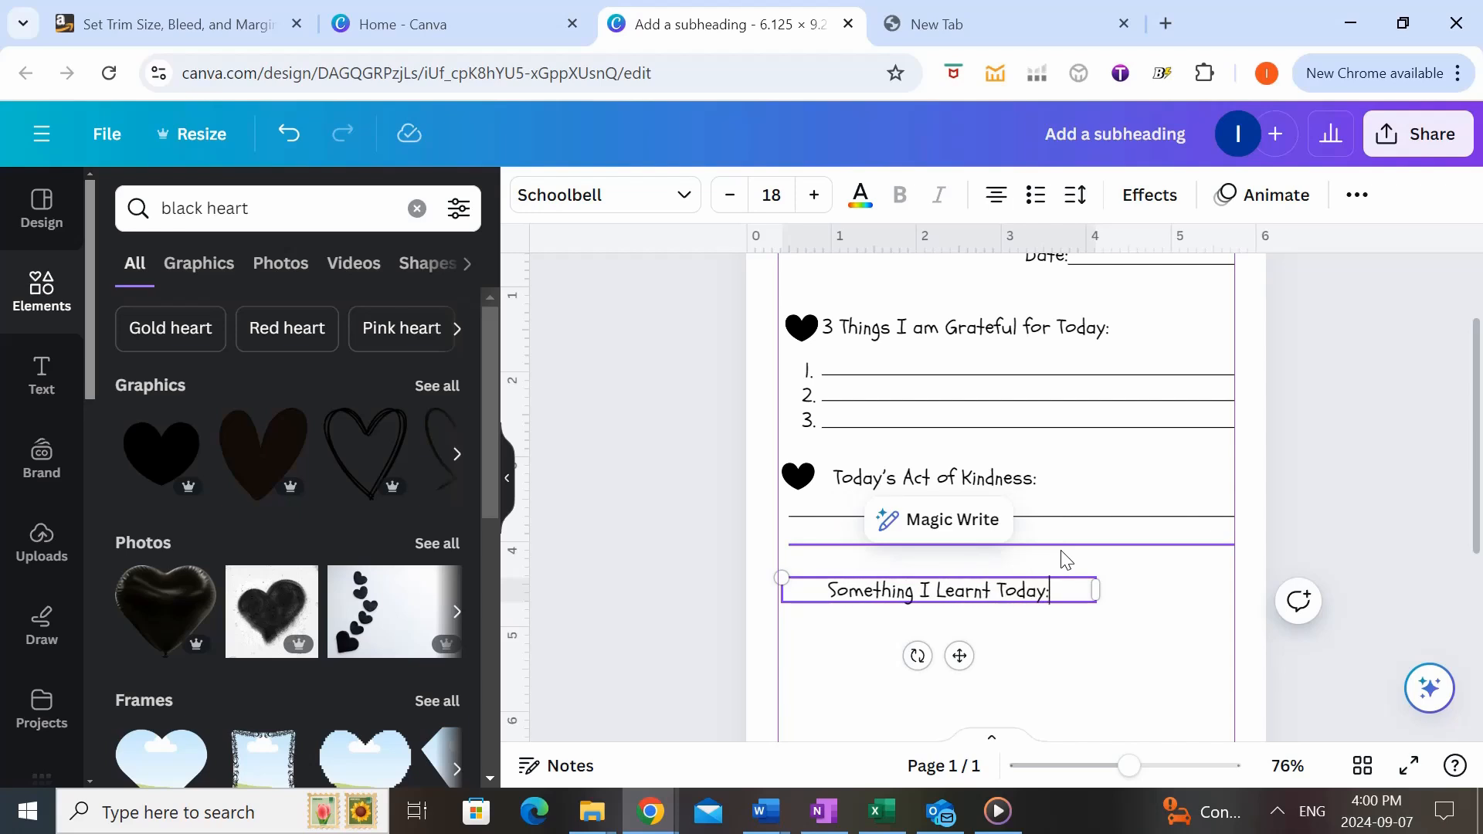
- Copy the kindness section's heart beside "Something I Learnt Today:" and its two writing lines below that heading
click(798, 476)
drag(797, 476, 801, 591)
click(1058, 516)
shift+click(1067, 544)
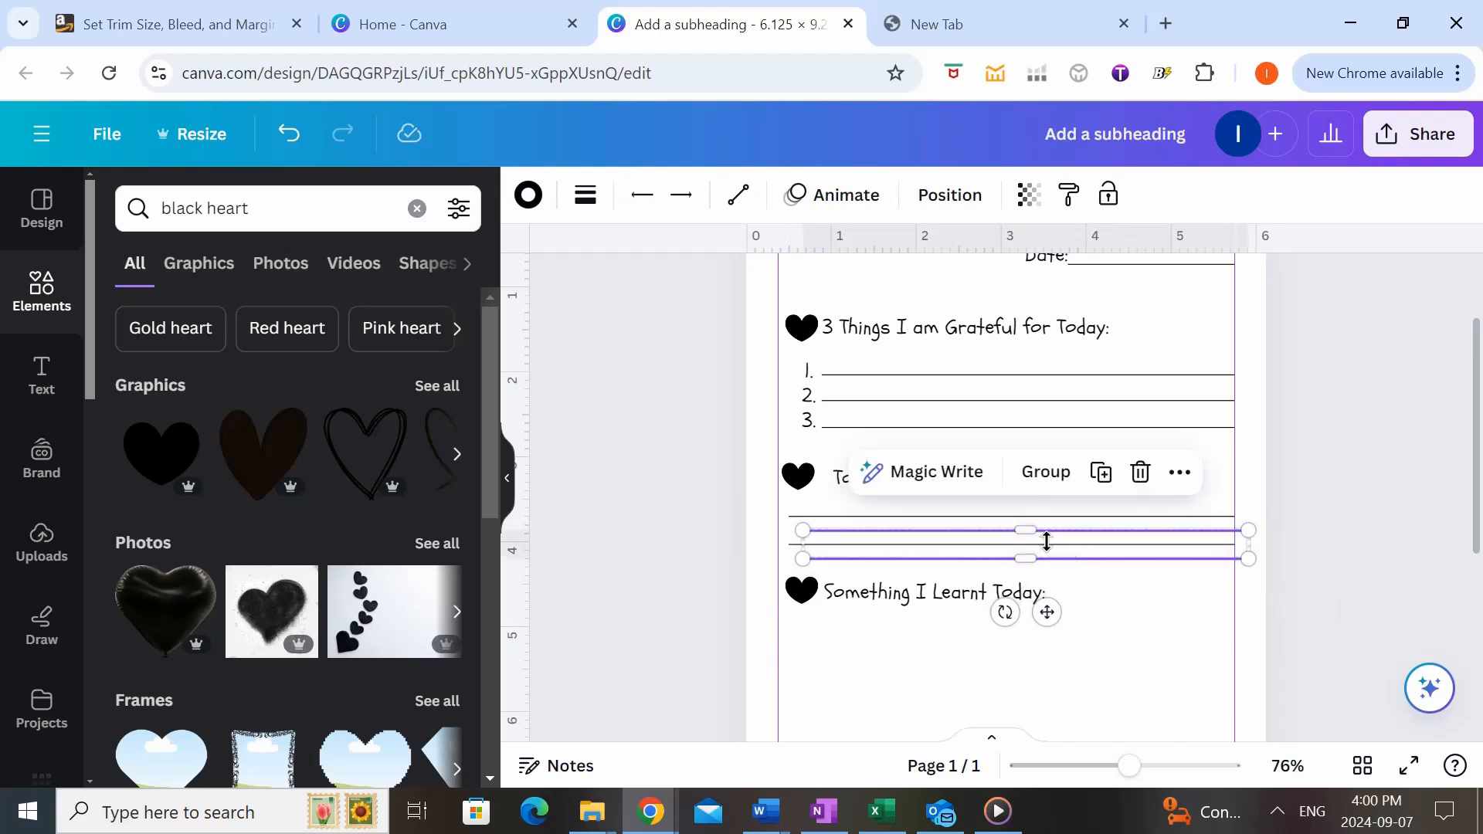
drag(1047, 544, 1037, 635)
- Copy the "Something I Learnt Today:" heading and place the copy below that section's two writing lines
scroll(854, 516, down, 2)
click(975, 486)
key(ctrl+v)
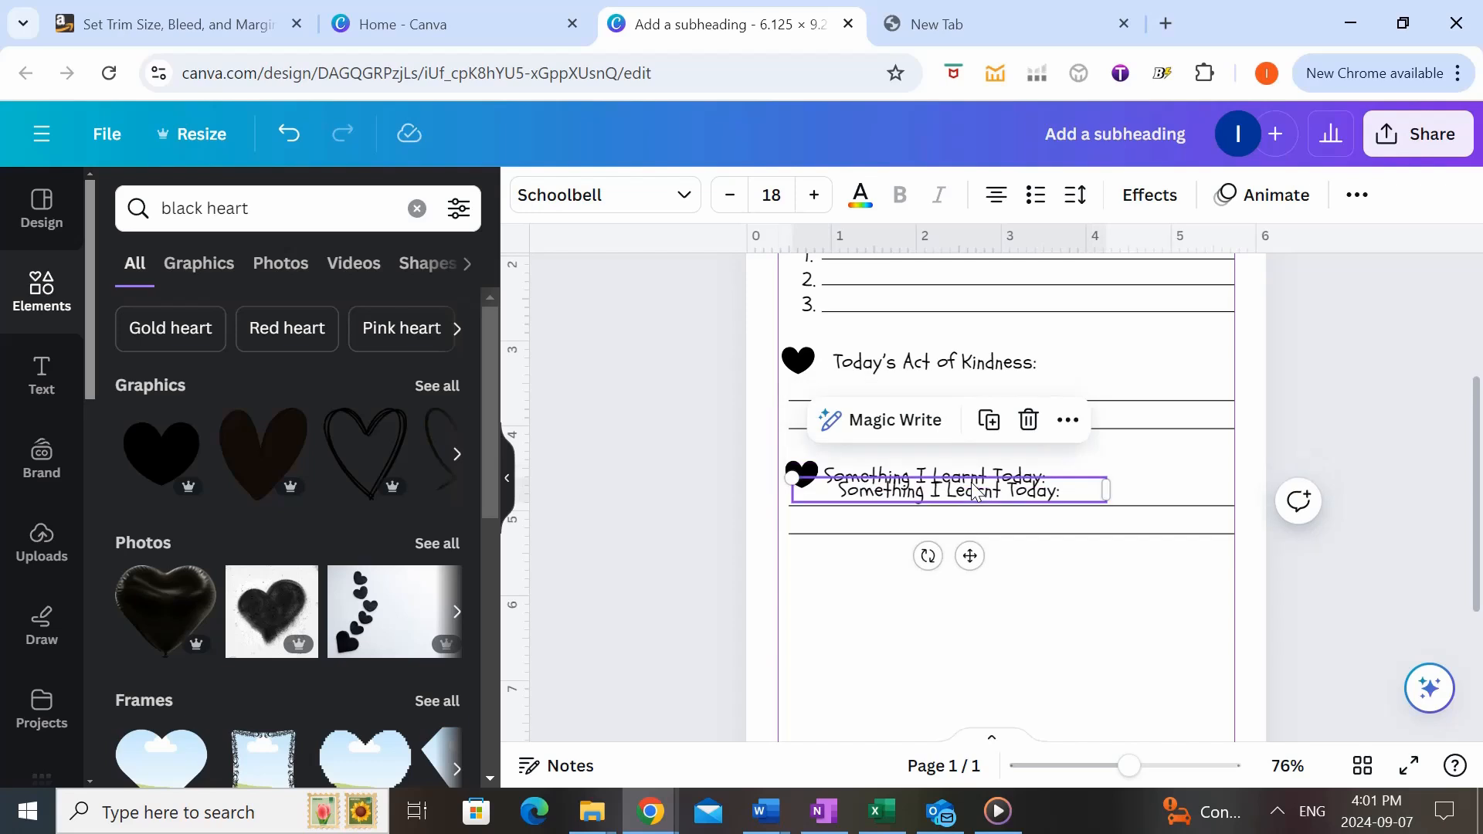
drag(971, 483, 952, 576)
- Change the copied heading to "Draw something that makes me happy:", widen it to fit one line, and place a black heart beside it
double_click(935, 583)
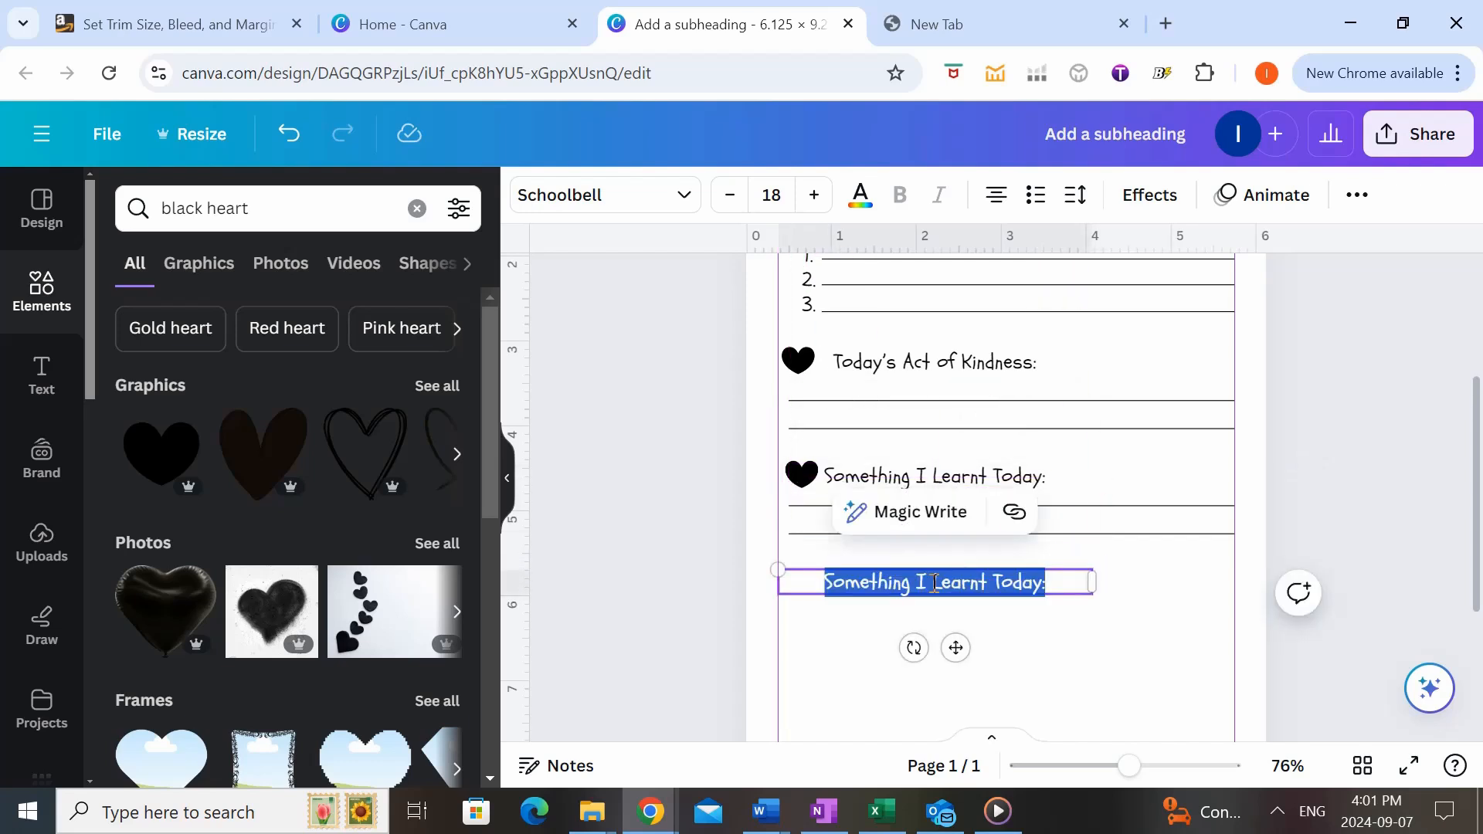
key(BackSpace)
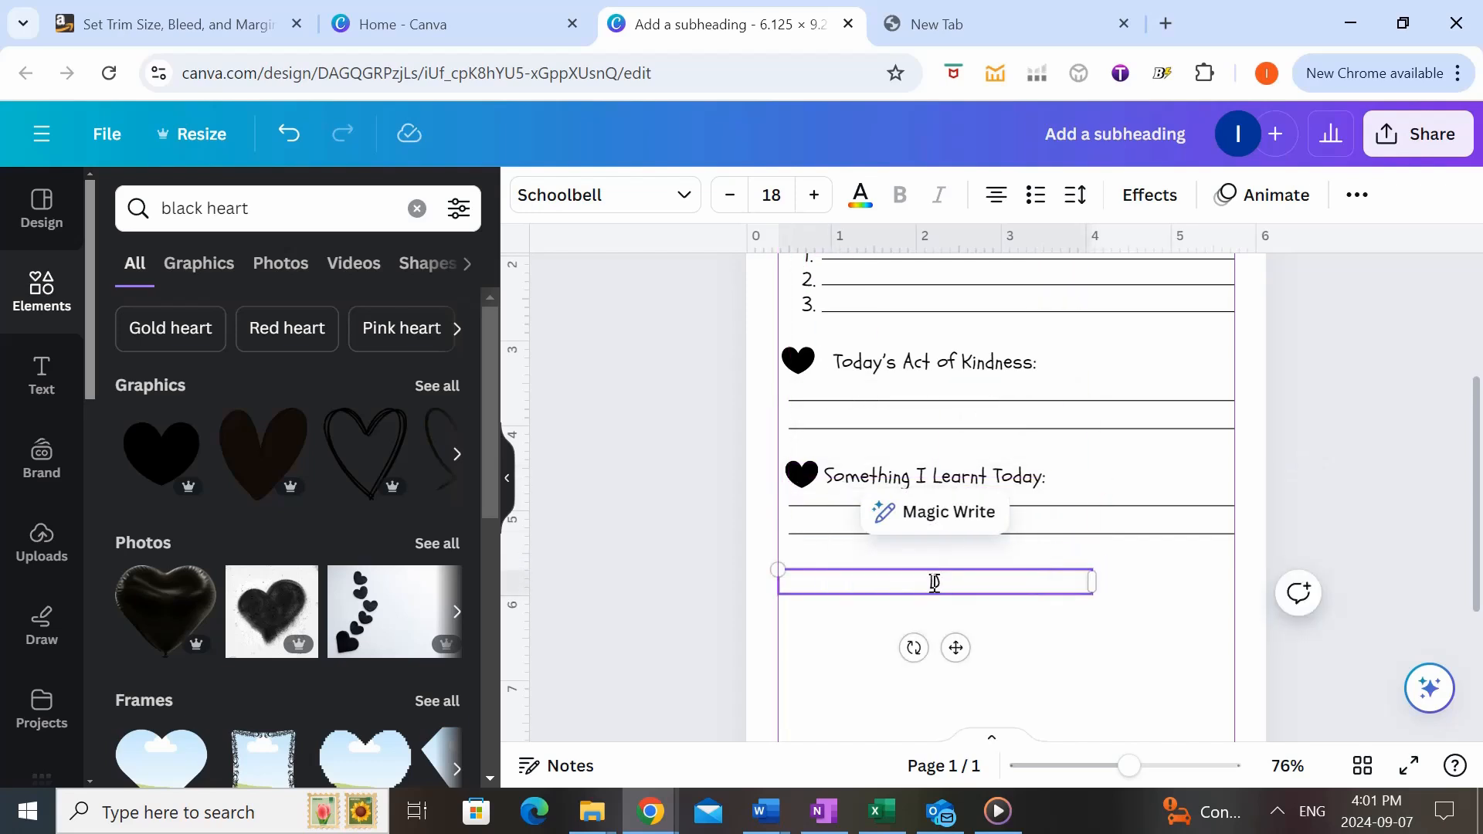
text(Draw Something t)
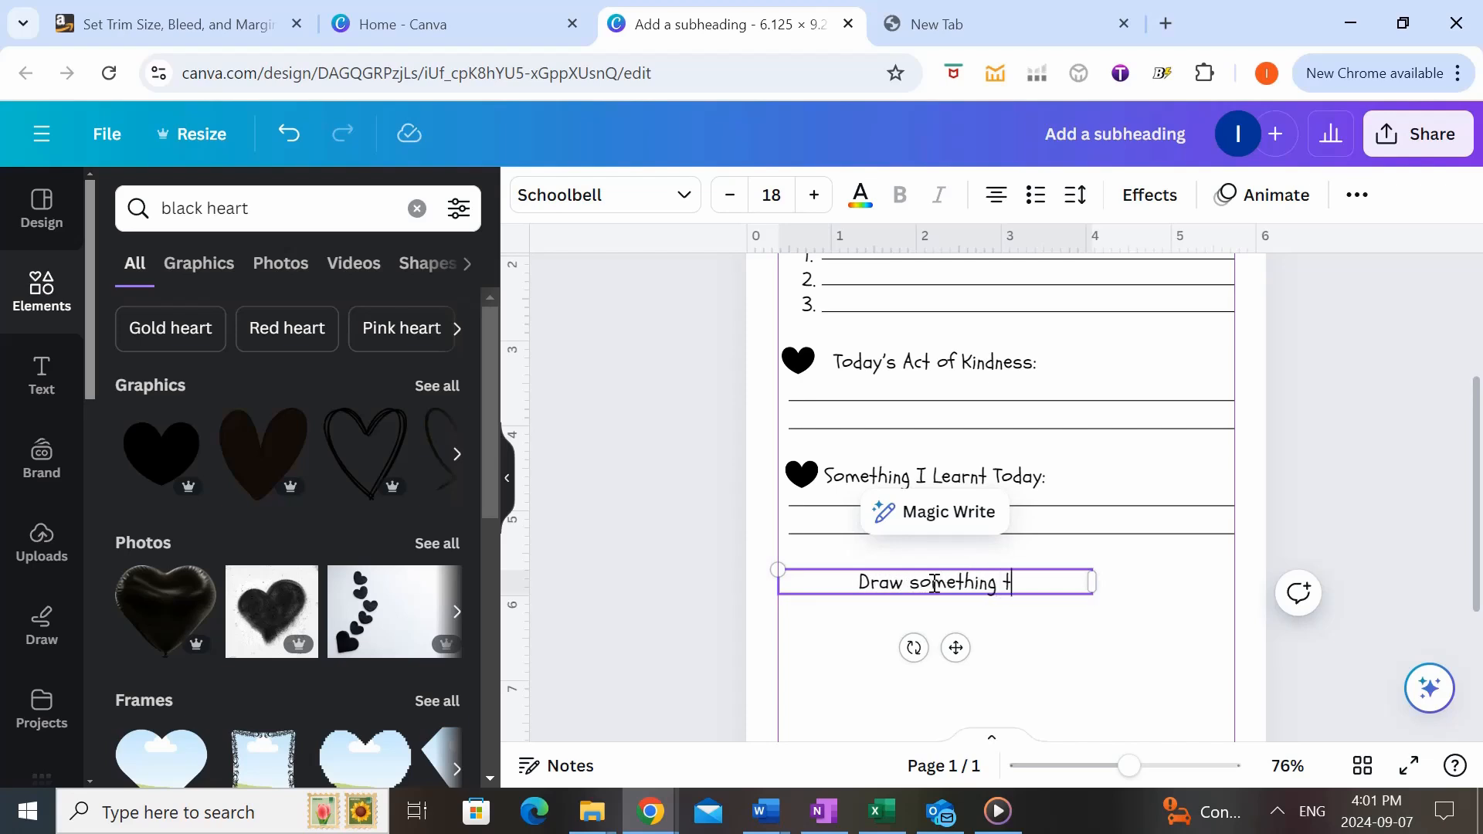
text(hat makes me happpy)
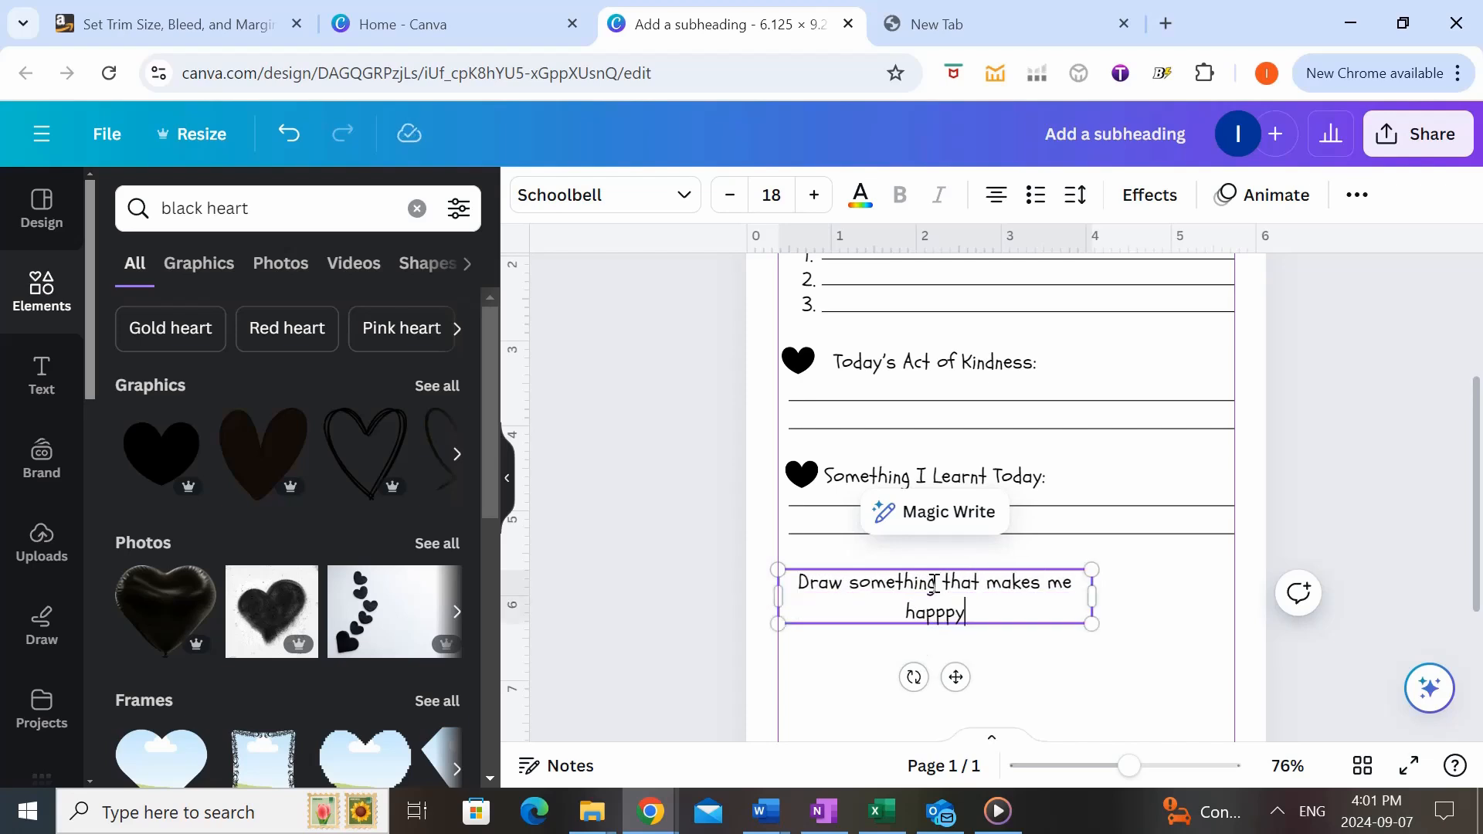
text(:)
drag(1094, 599, 1167, 598)
click(1125, 594)
key(BackSpace)
mouse_move(816, 522)
mouse_down()
mouse_move(812, 588)
mouse_move(801, 581)
mouse_up()
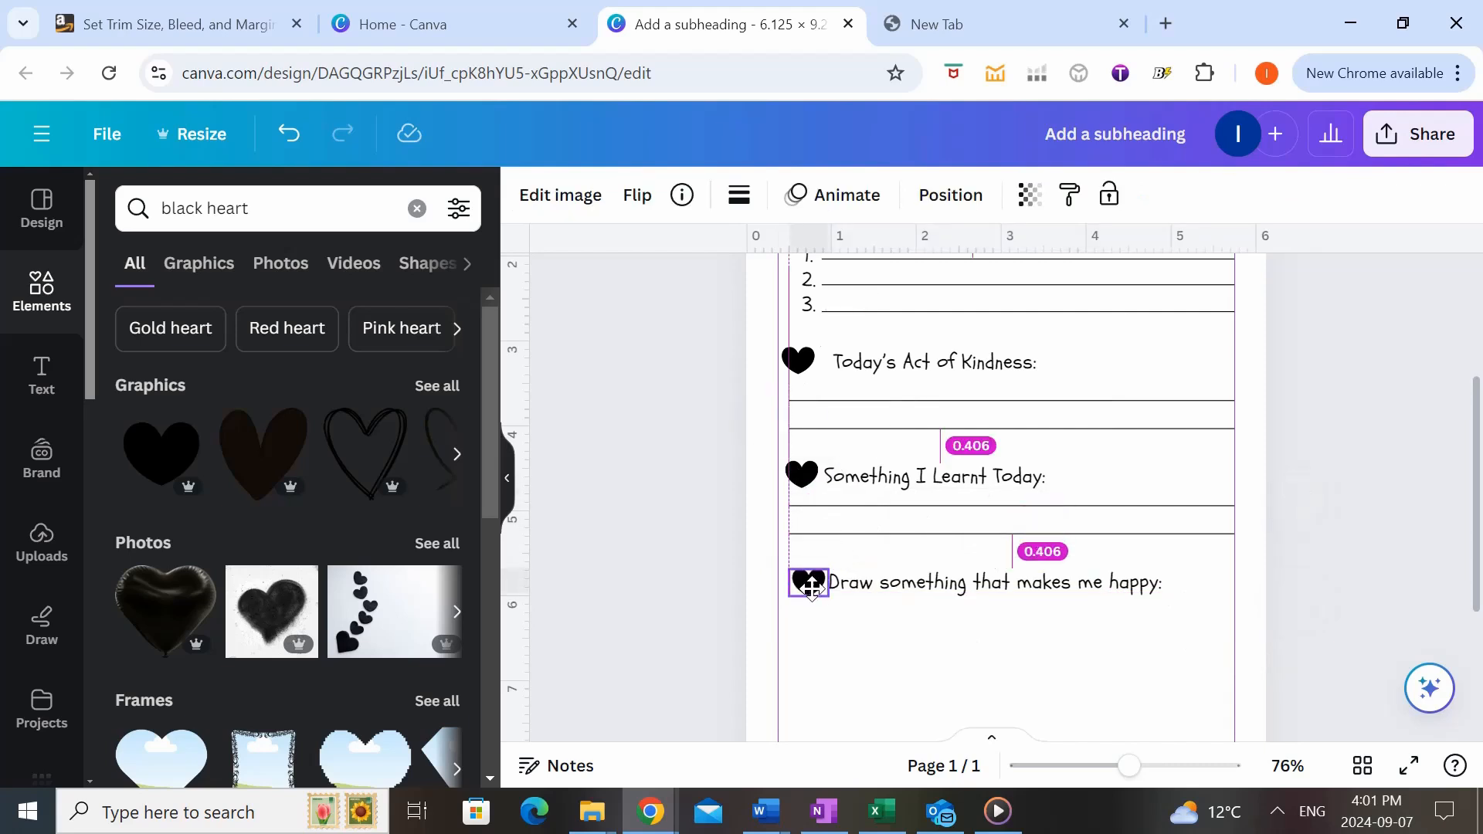
click(979, 681)
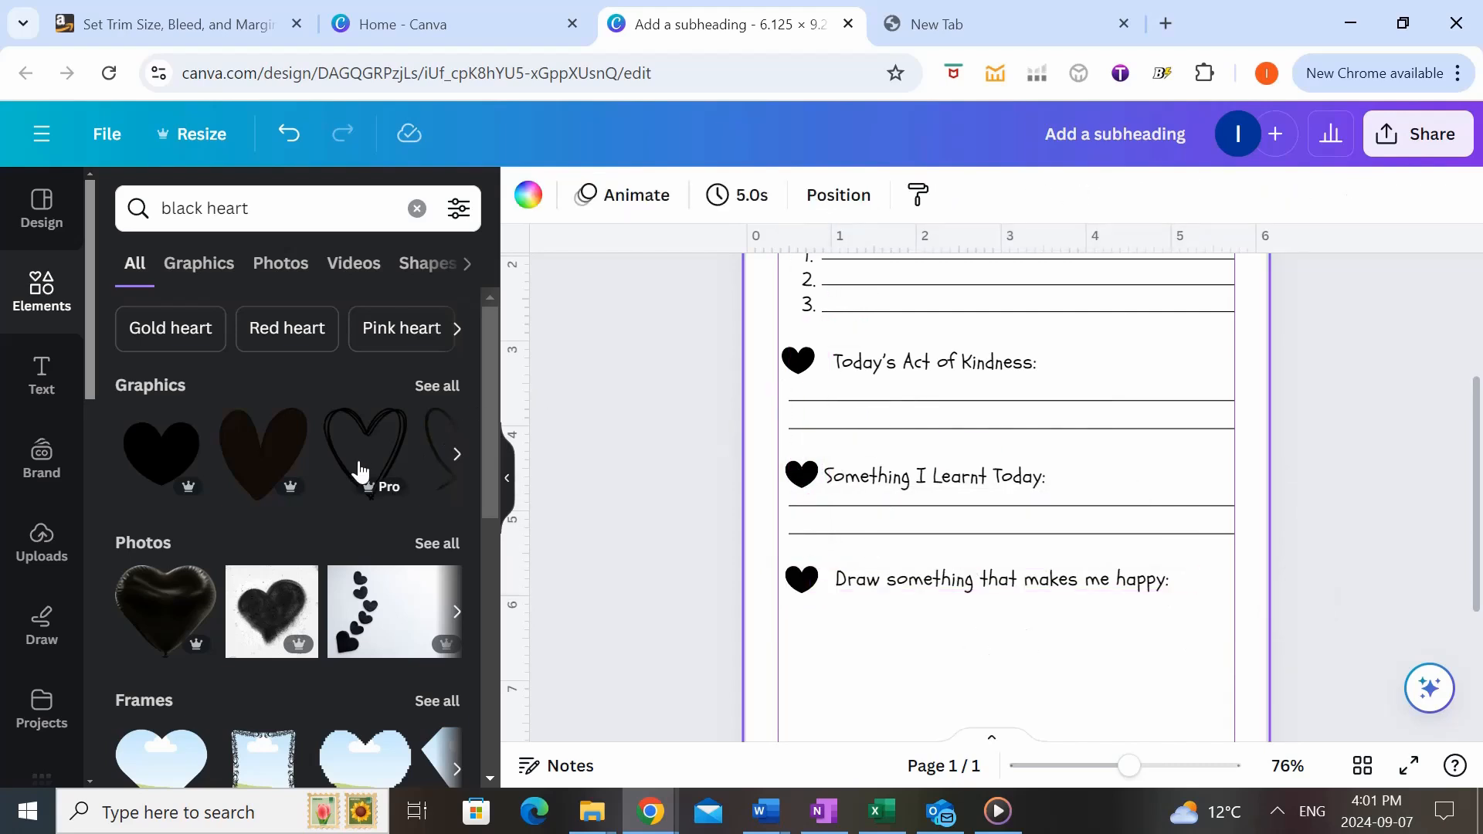
- Add a square shape directly below the "Draw something that makes me happy:" heading, near the left margin guide
click(34, 317)
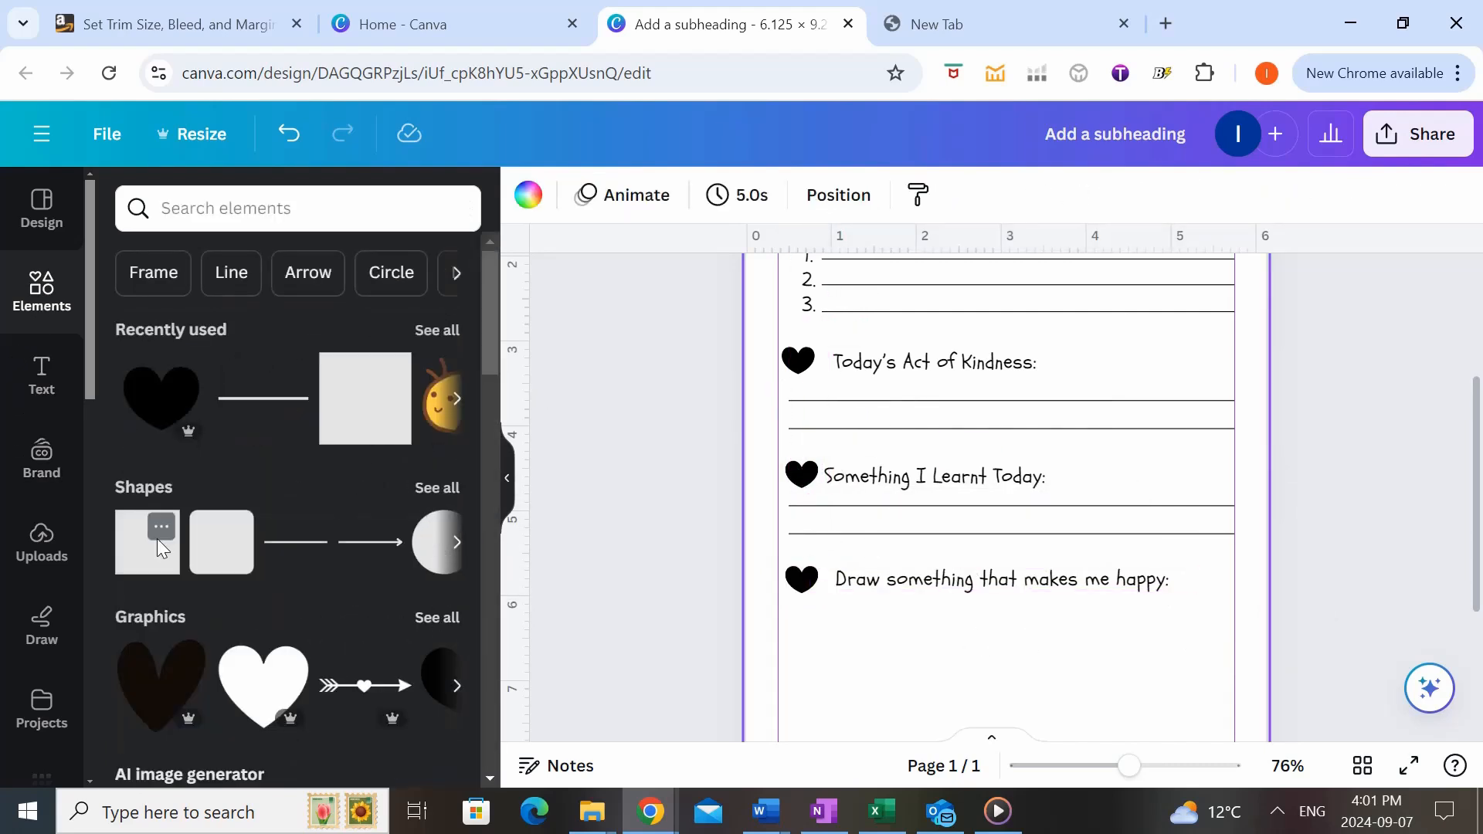
click(161, 528)
click(1080, 680)
click(145, 559)
drag(1026, 443, 897, 654)
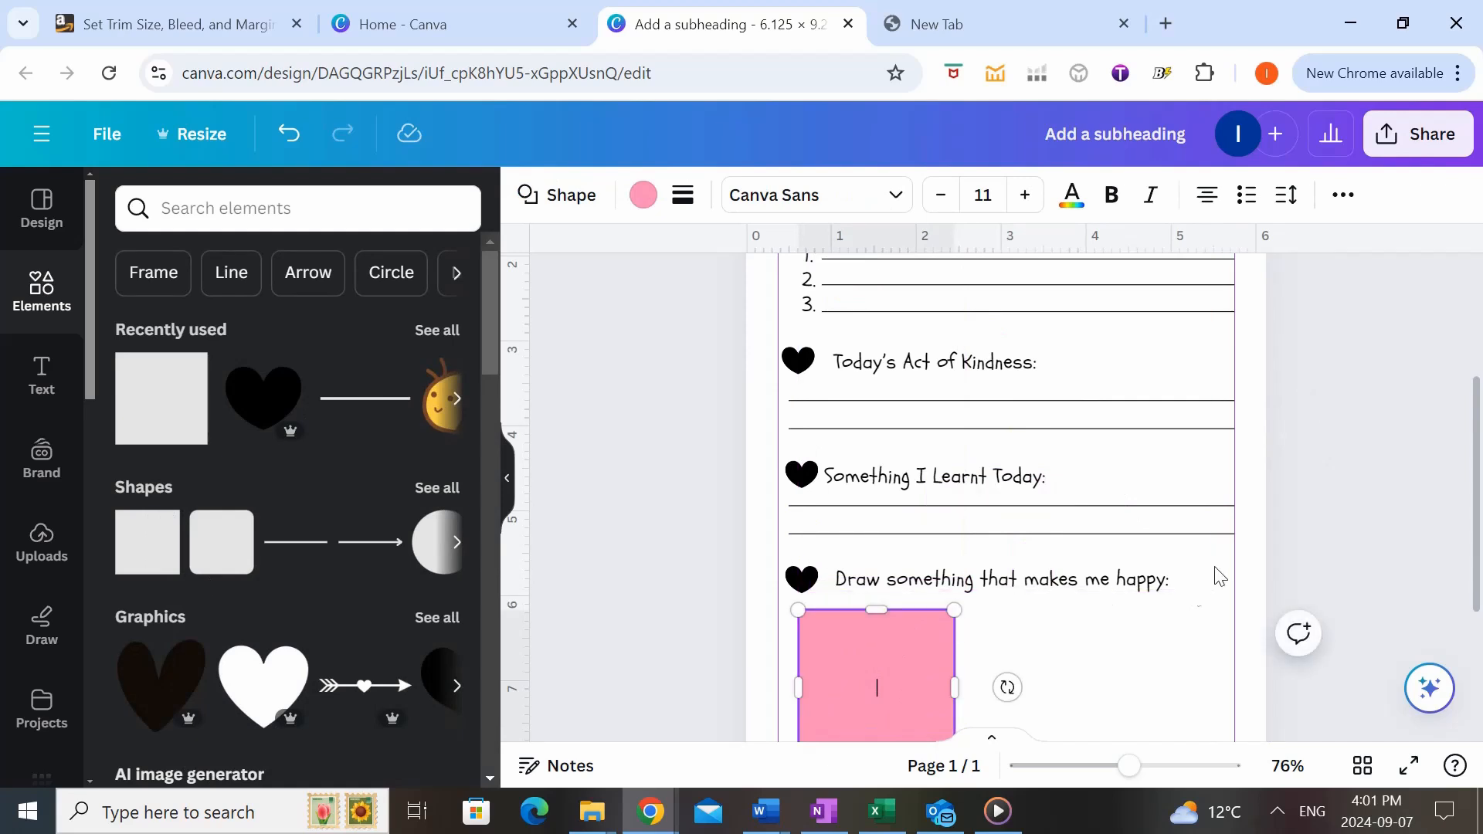
click(1059, 652)
- Make the square's fill transparent and give it a thin solid black border
click(901, 650)
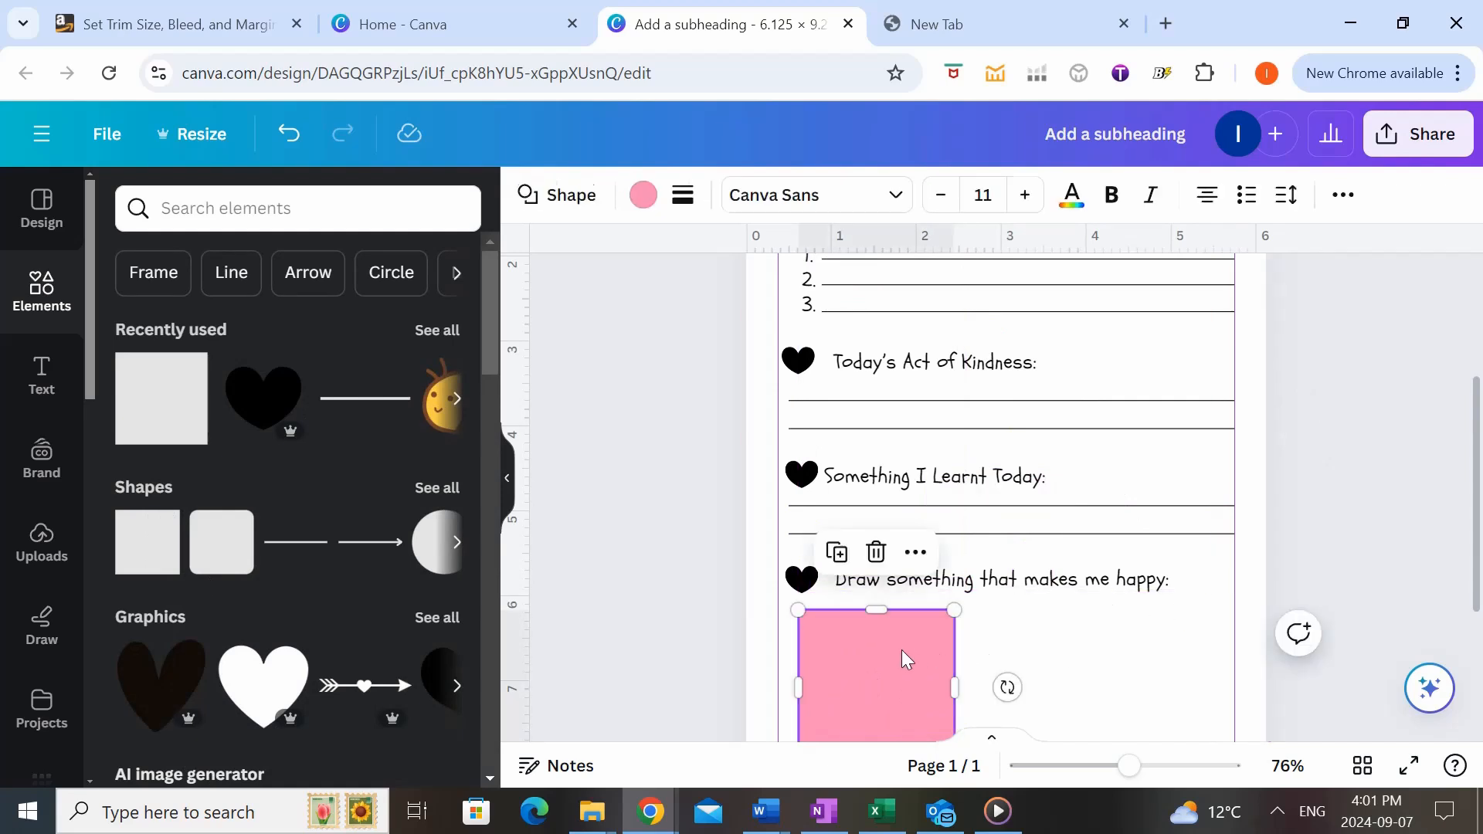
click(643, 197)
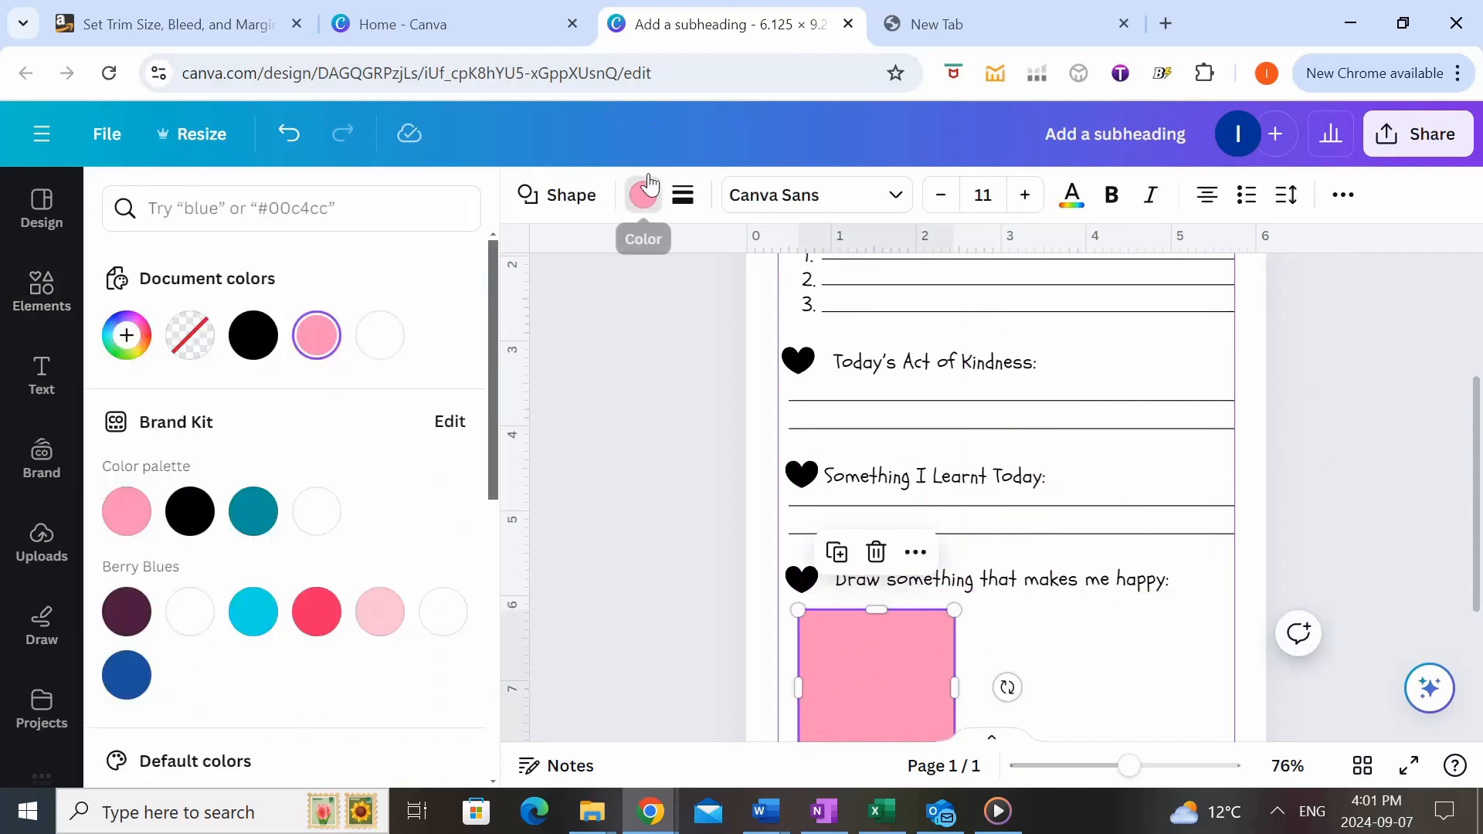
click(203, 337)
click(1007, 655)
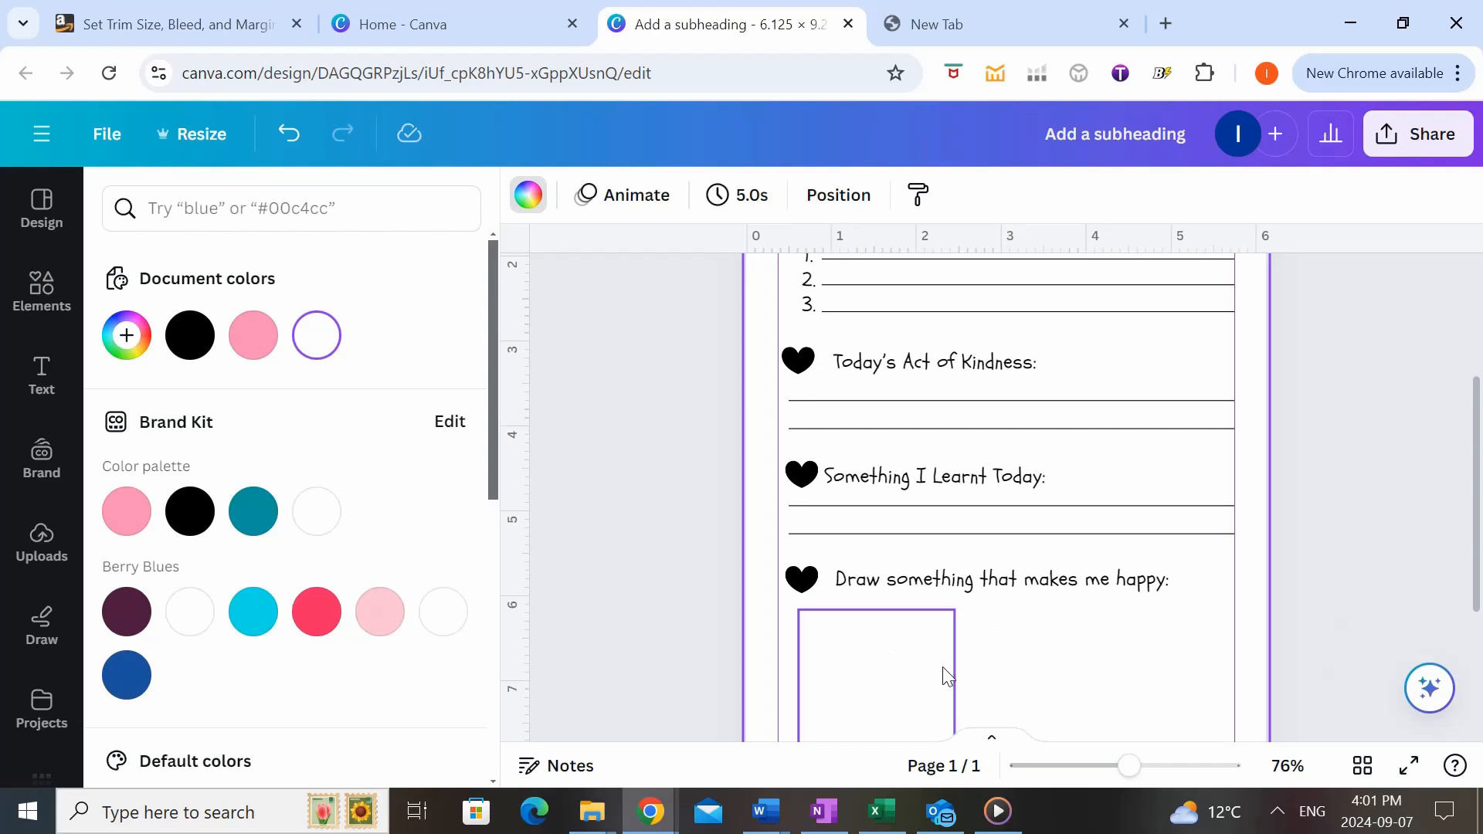
click(868, 679)
click(682, 197)
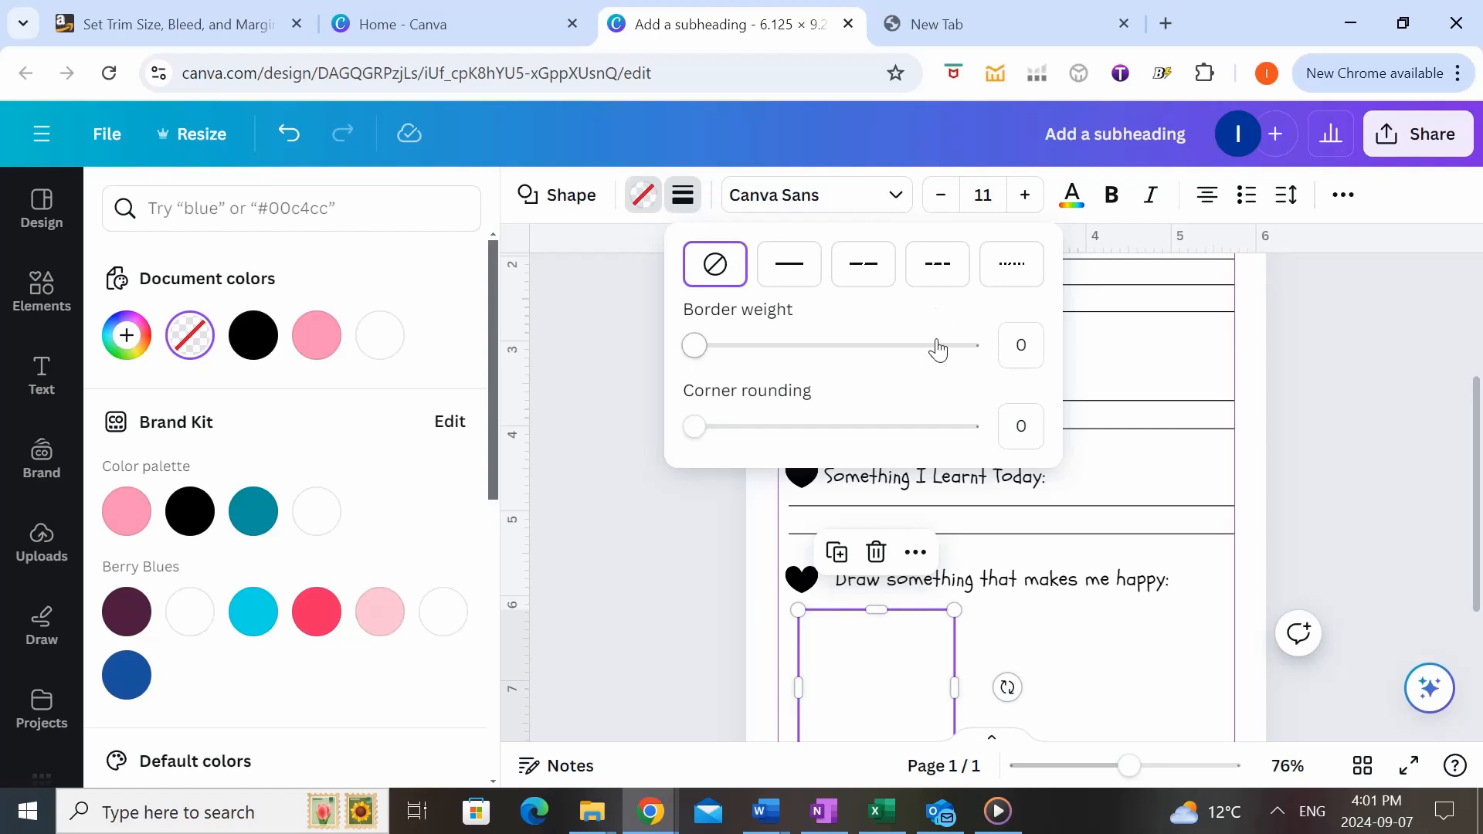
click(764, 264)
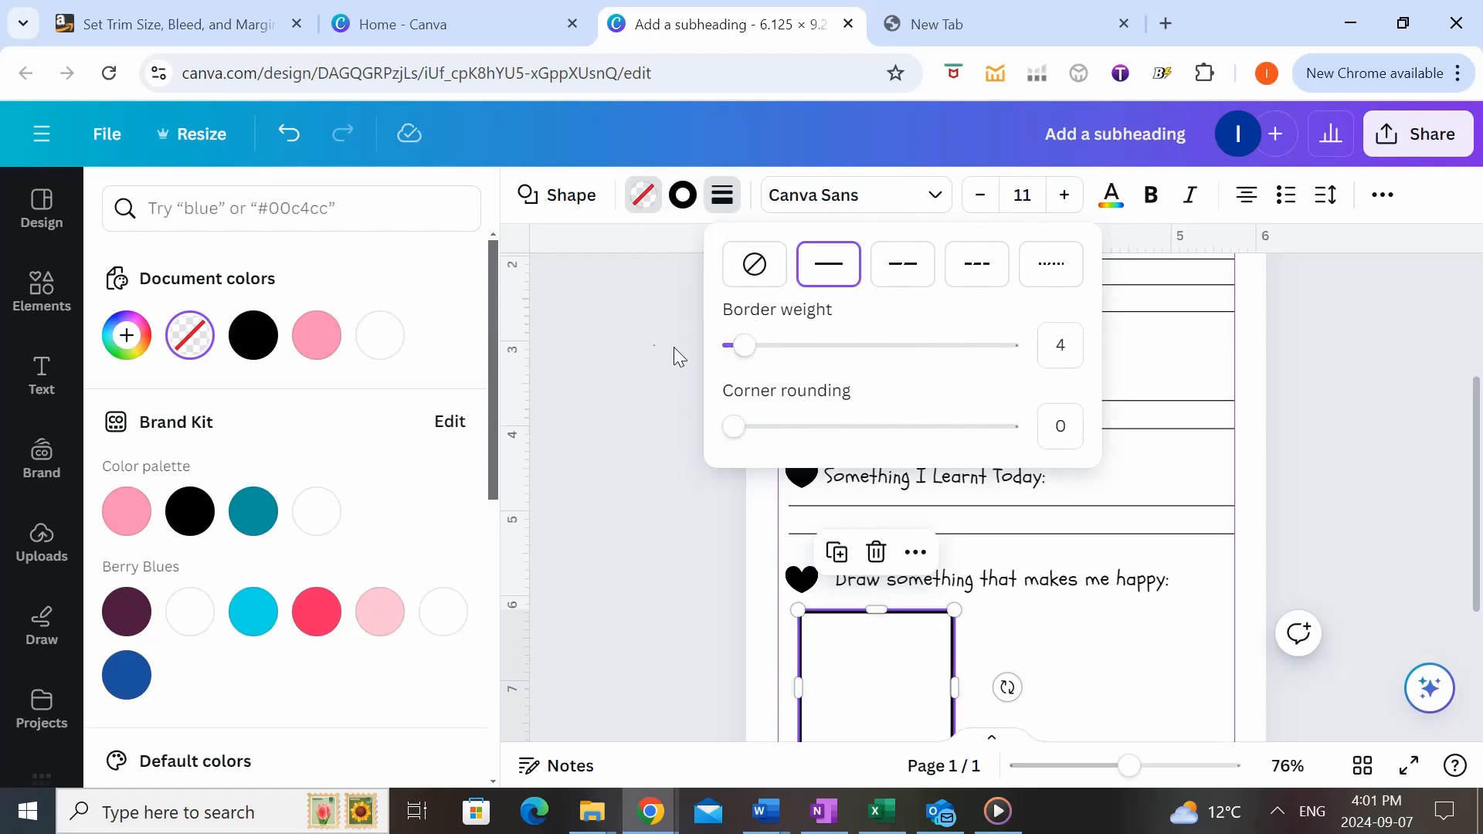
drag(724, 356, 693, 345)
- Stretch the square into a drawing box about 5.2 in wide between the side margin guides, reaching down near the bottom guide
scroll(894, 549, down, 2)
drag(894, 549, 1225, 569)
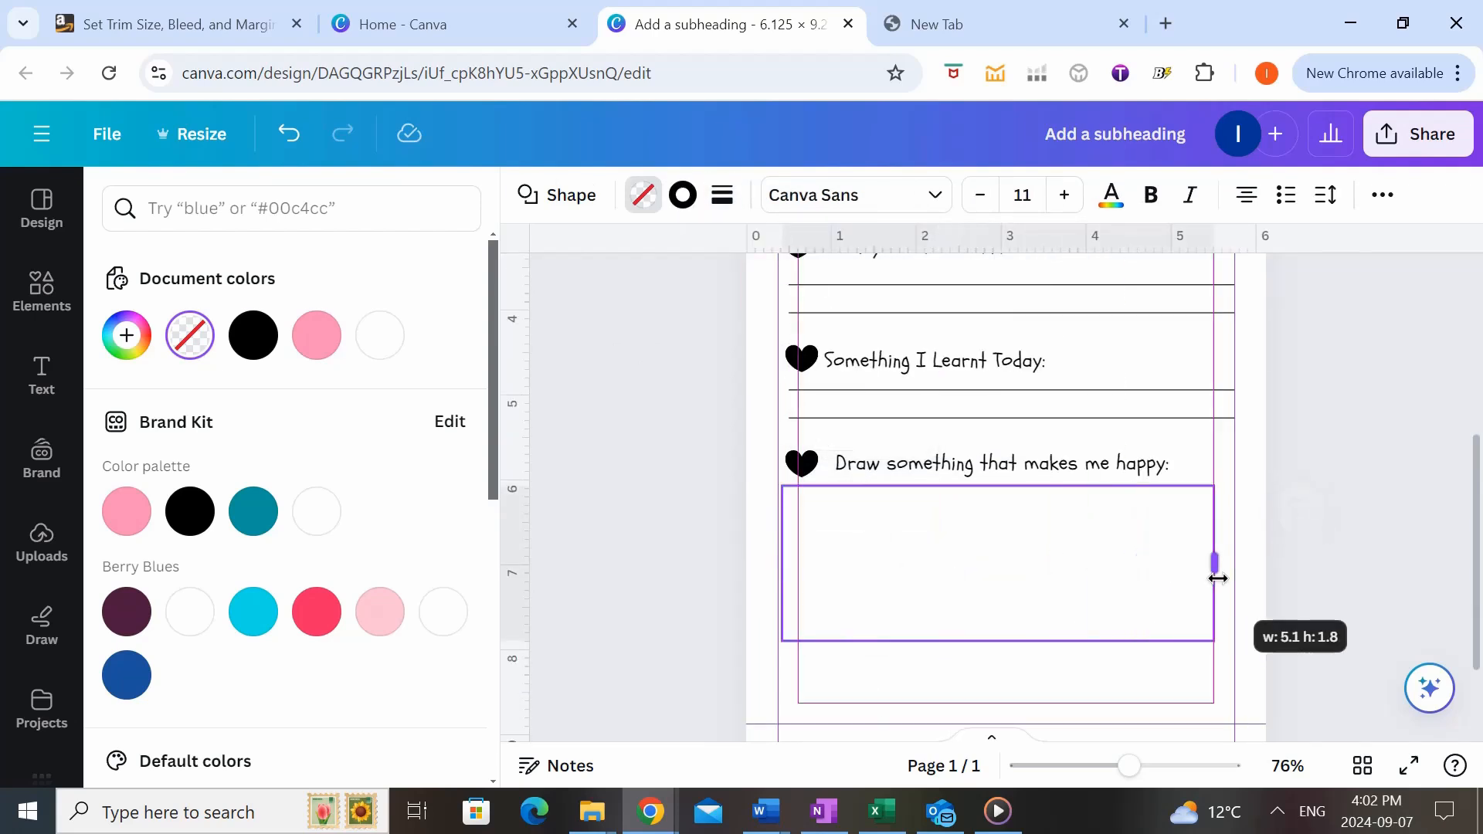
drag(1003, 641, 1000, 719)
click(629, 423)
- Look over the whole page layout, from the date line to the drawing box
scroll(1310, 570, up, 5)
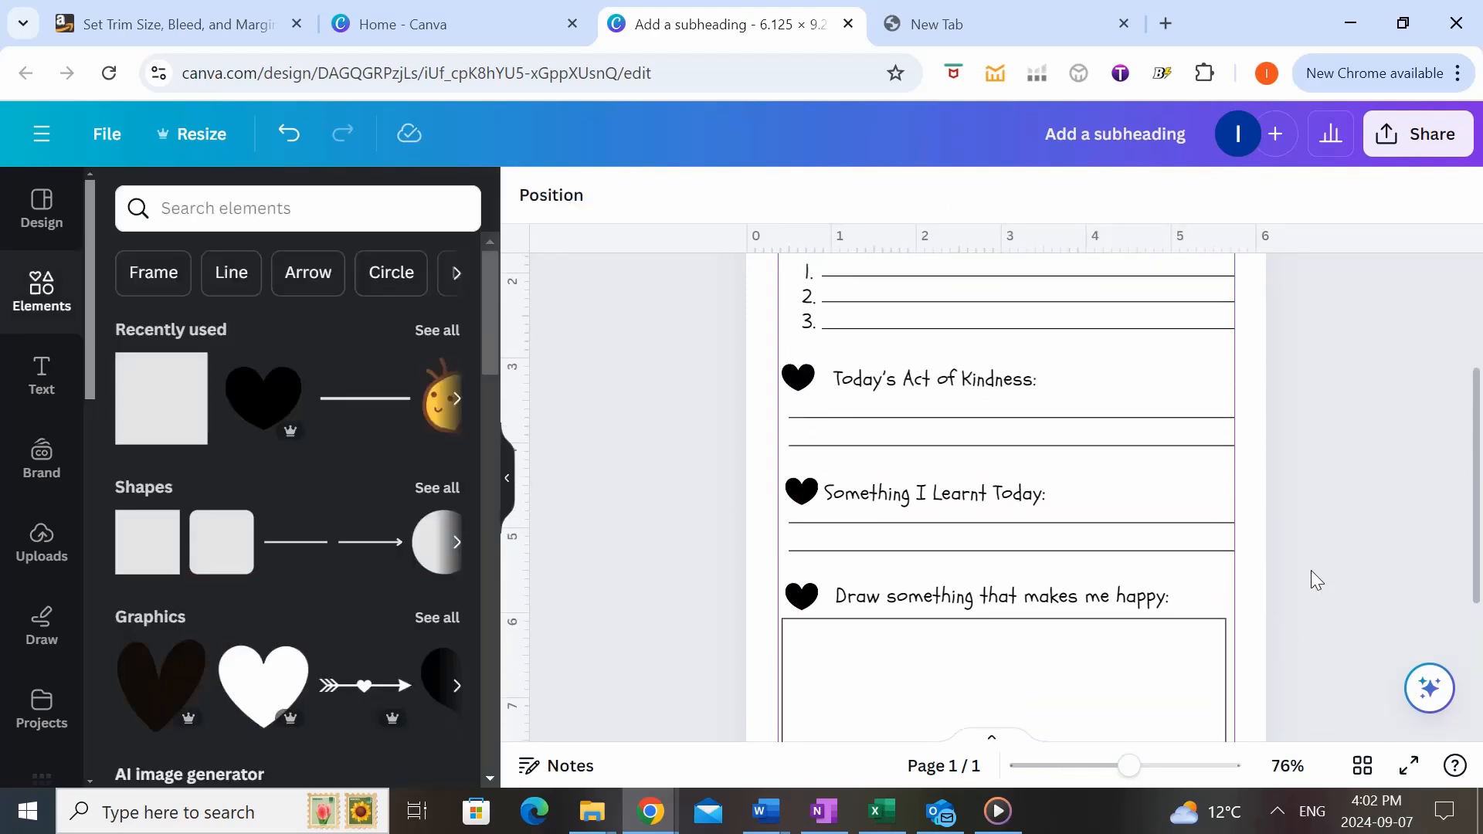
scroll(1310, 570, down, 2)
scroll(927, 421, up, 2)
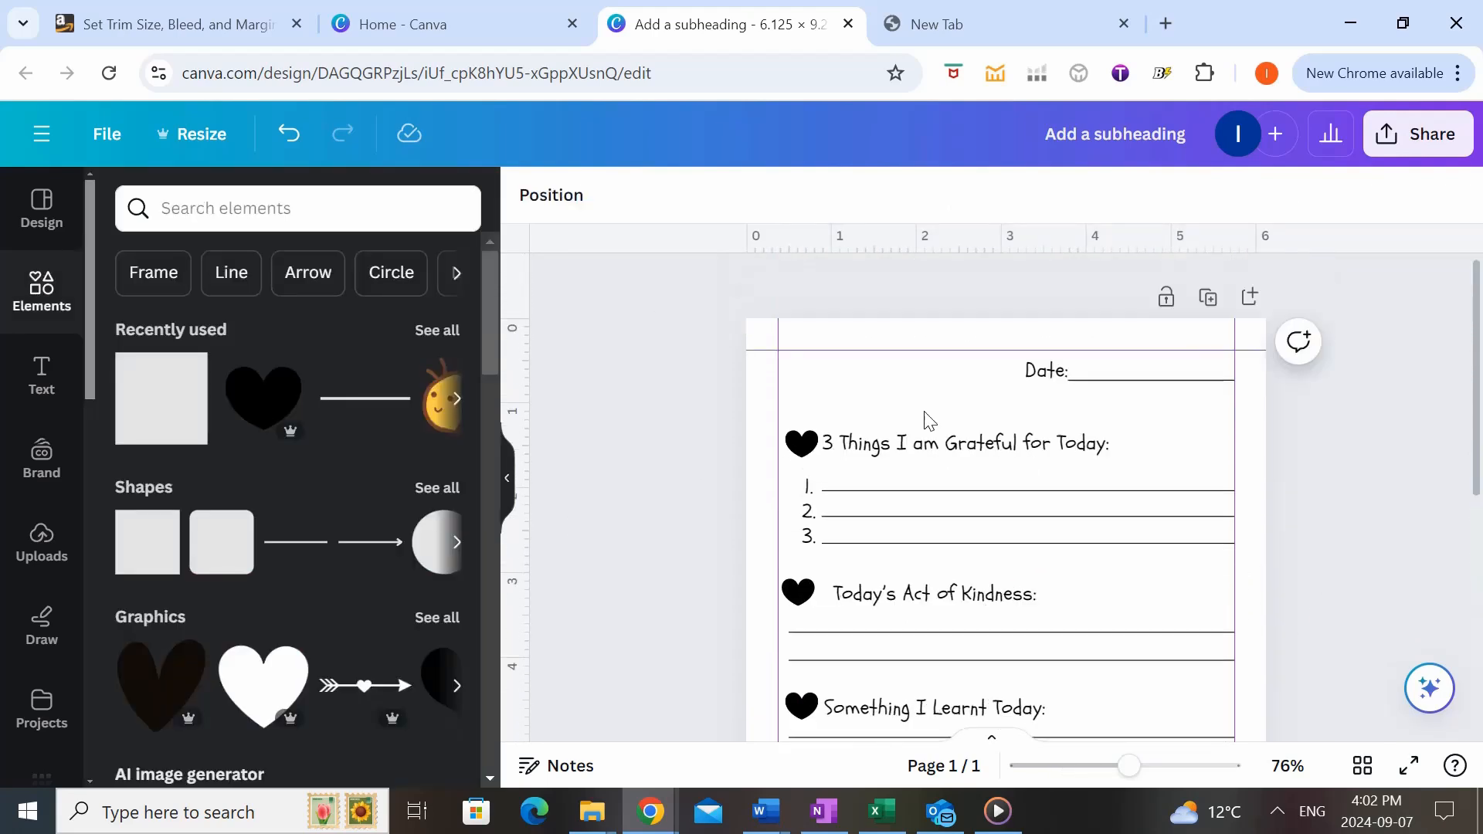
scroll(1158, 688, down, 3)
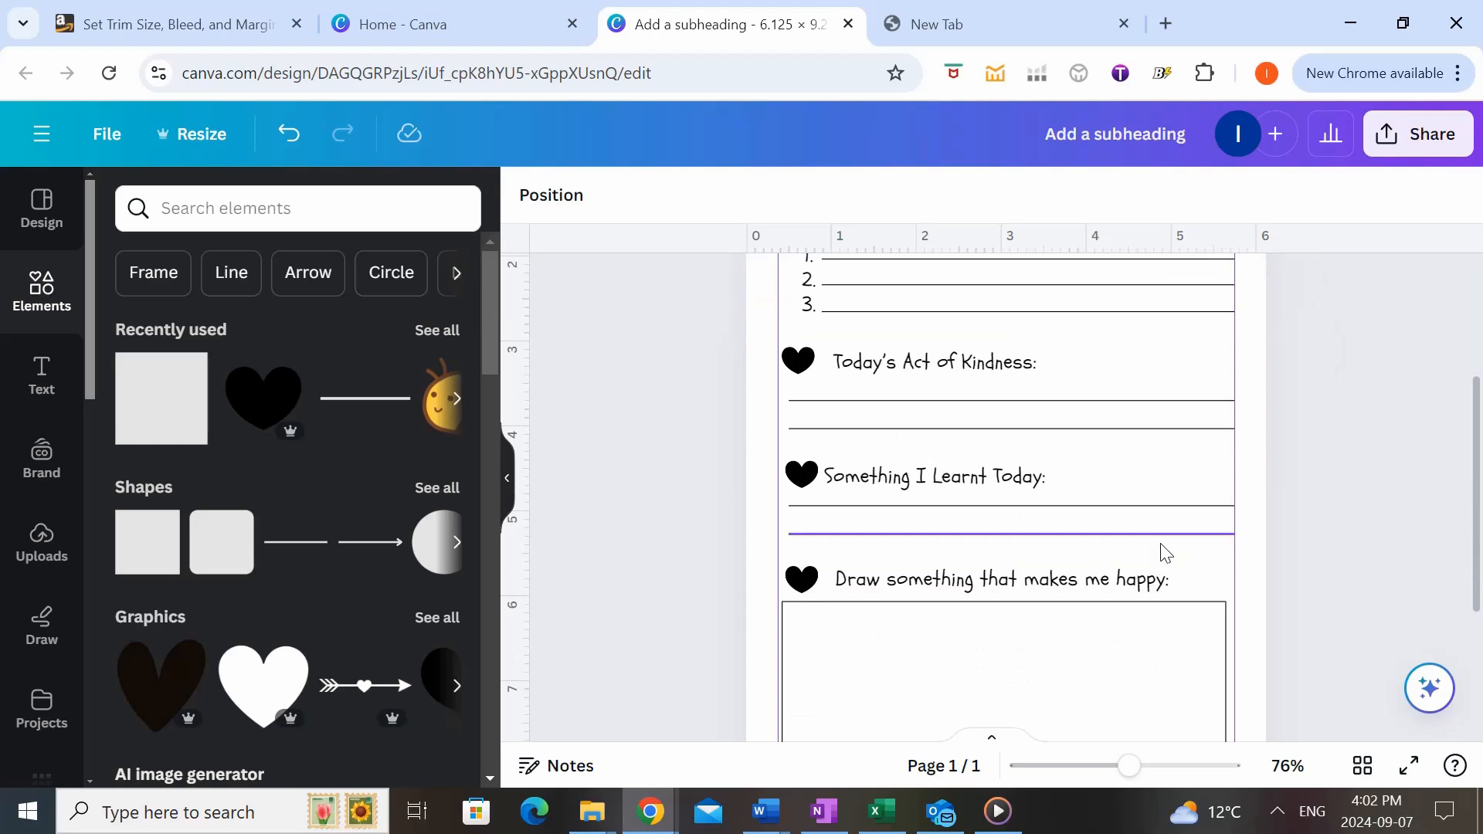
scroll(1226, 530, up, 2)
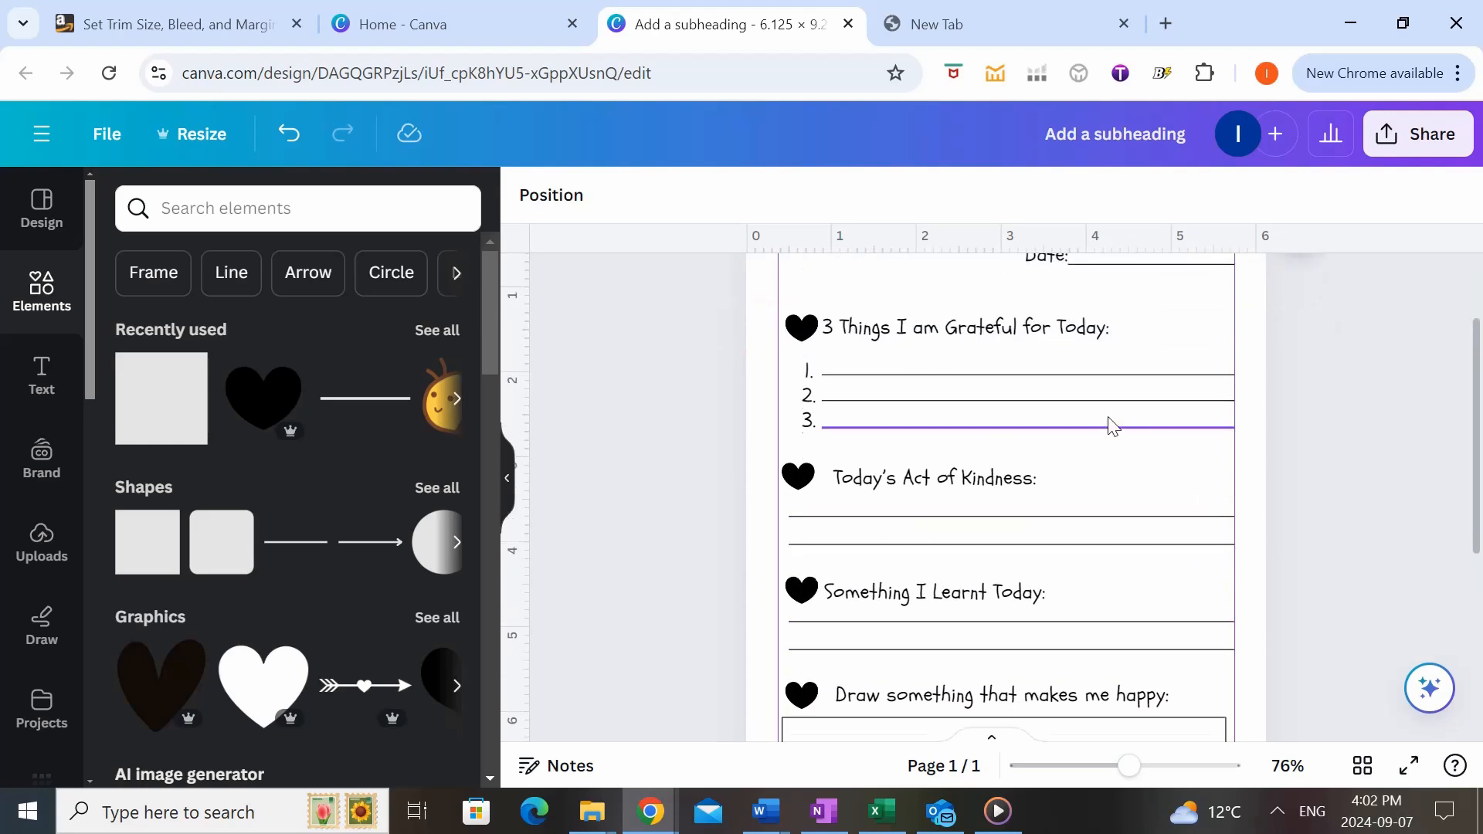
scroll(1112, 424, up, 2)
scroll(1109, 433, down, 2)
- Find a "black and white bee" graphic with a dashed trail and place it, scaled down, above the first heading, opposite the date line
click(349, 213)
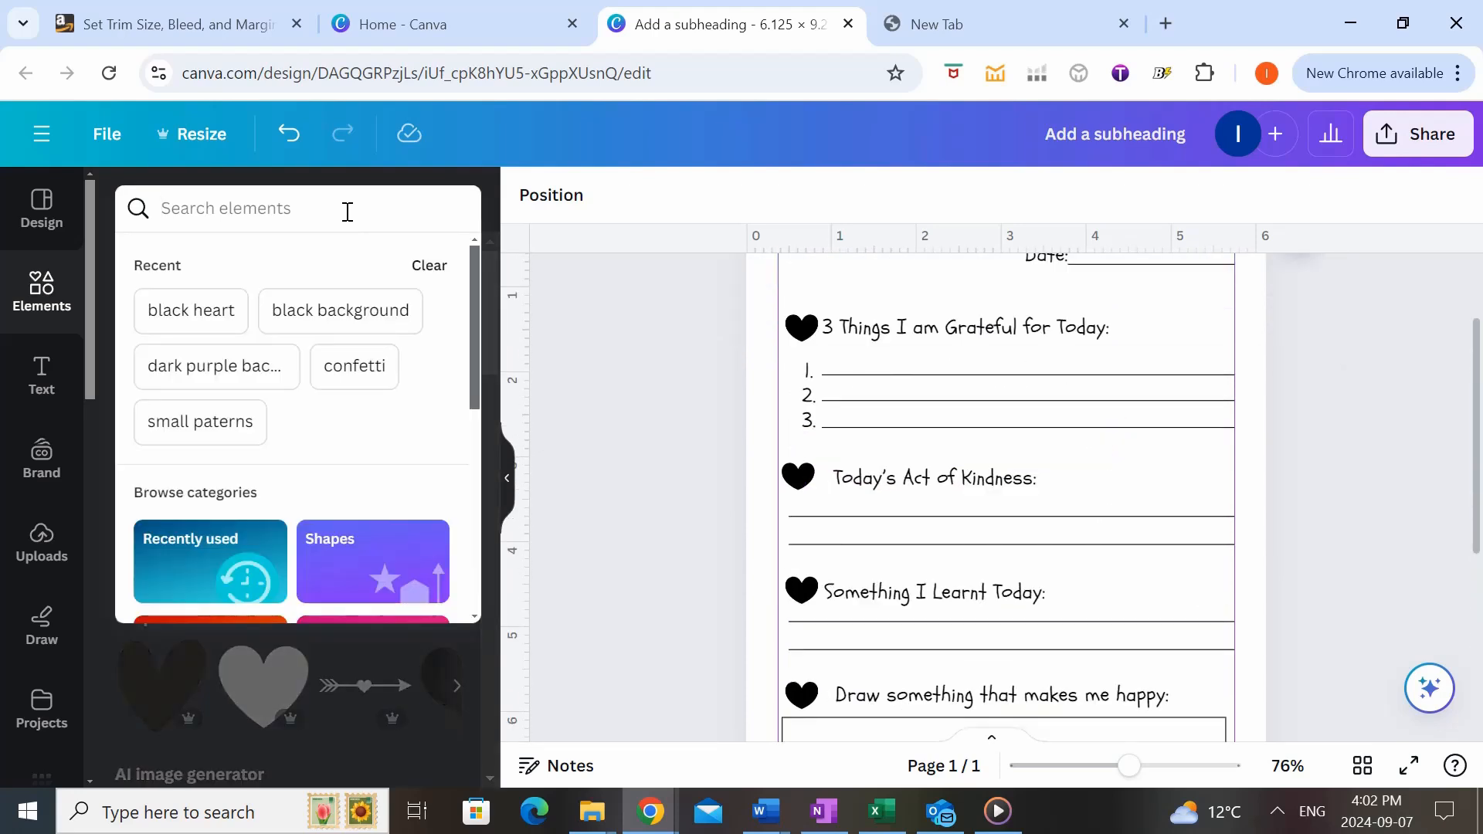
text(black and white bee)
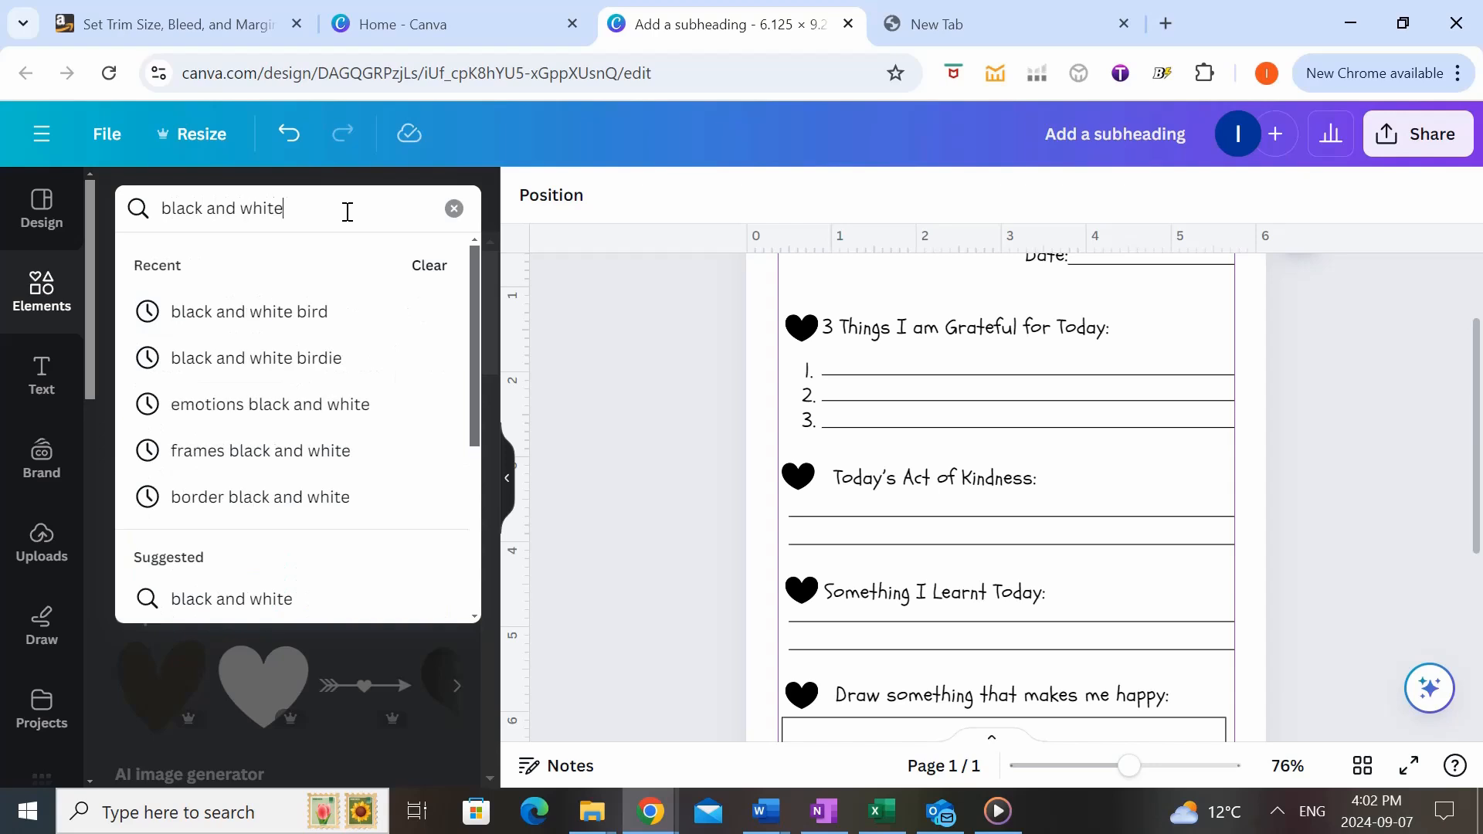
key(Return)
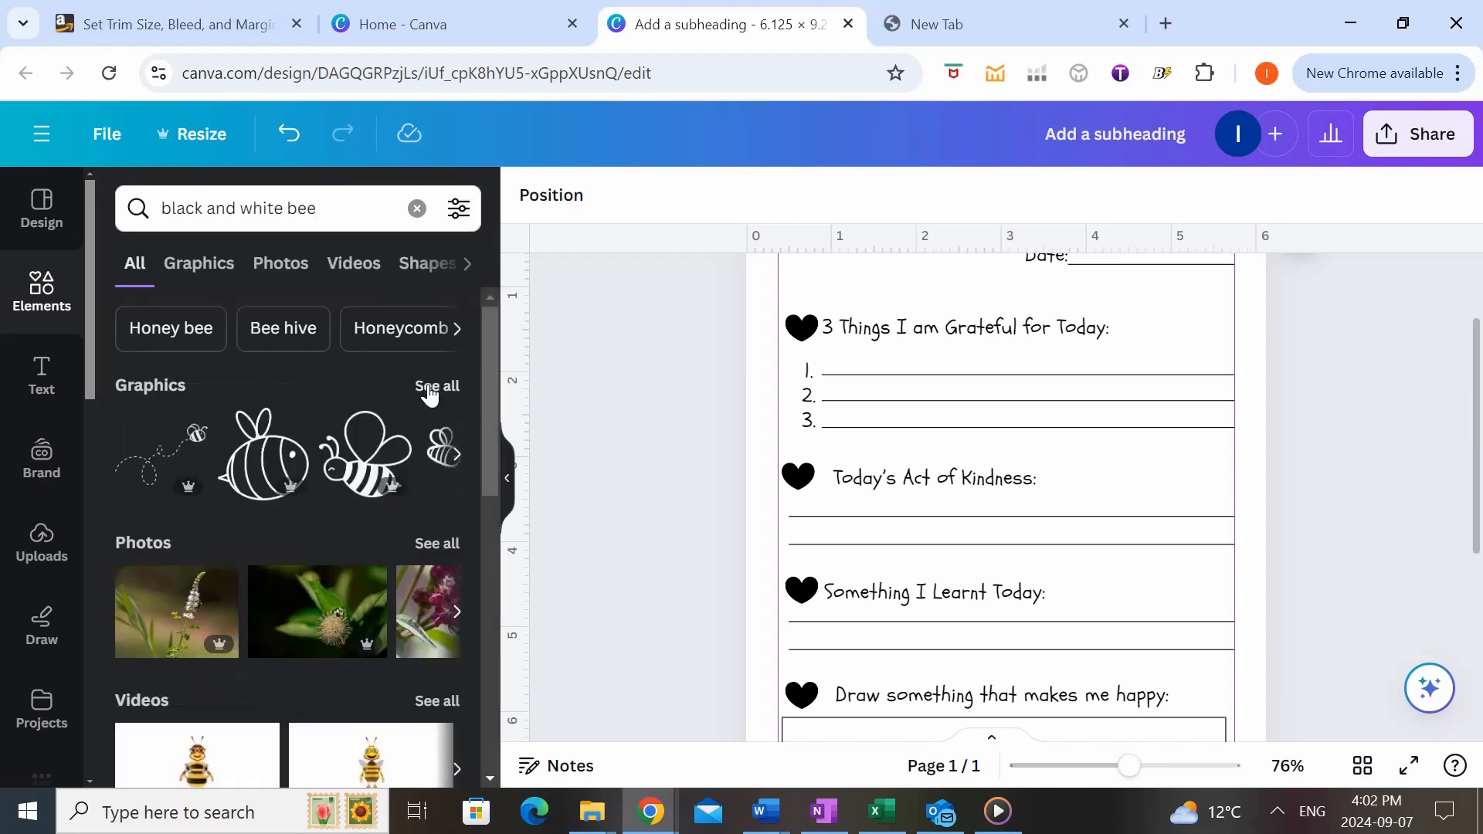
click(430, 387)
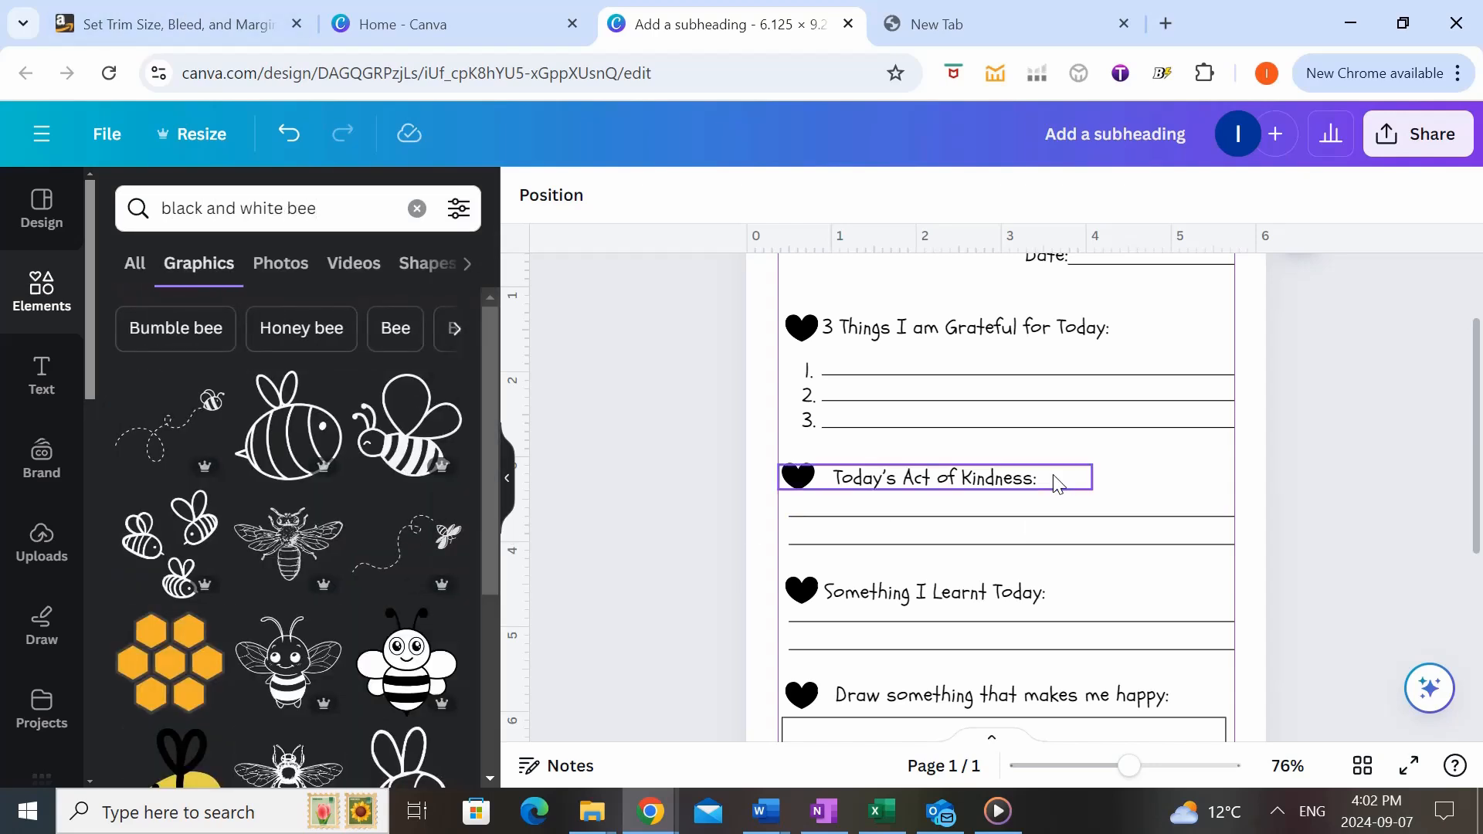
scroll(405, 540, down, 4)
click(407, 597)
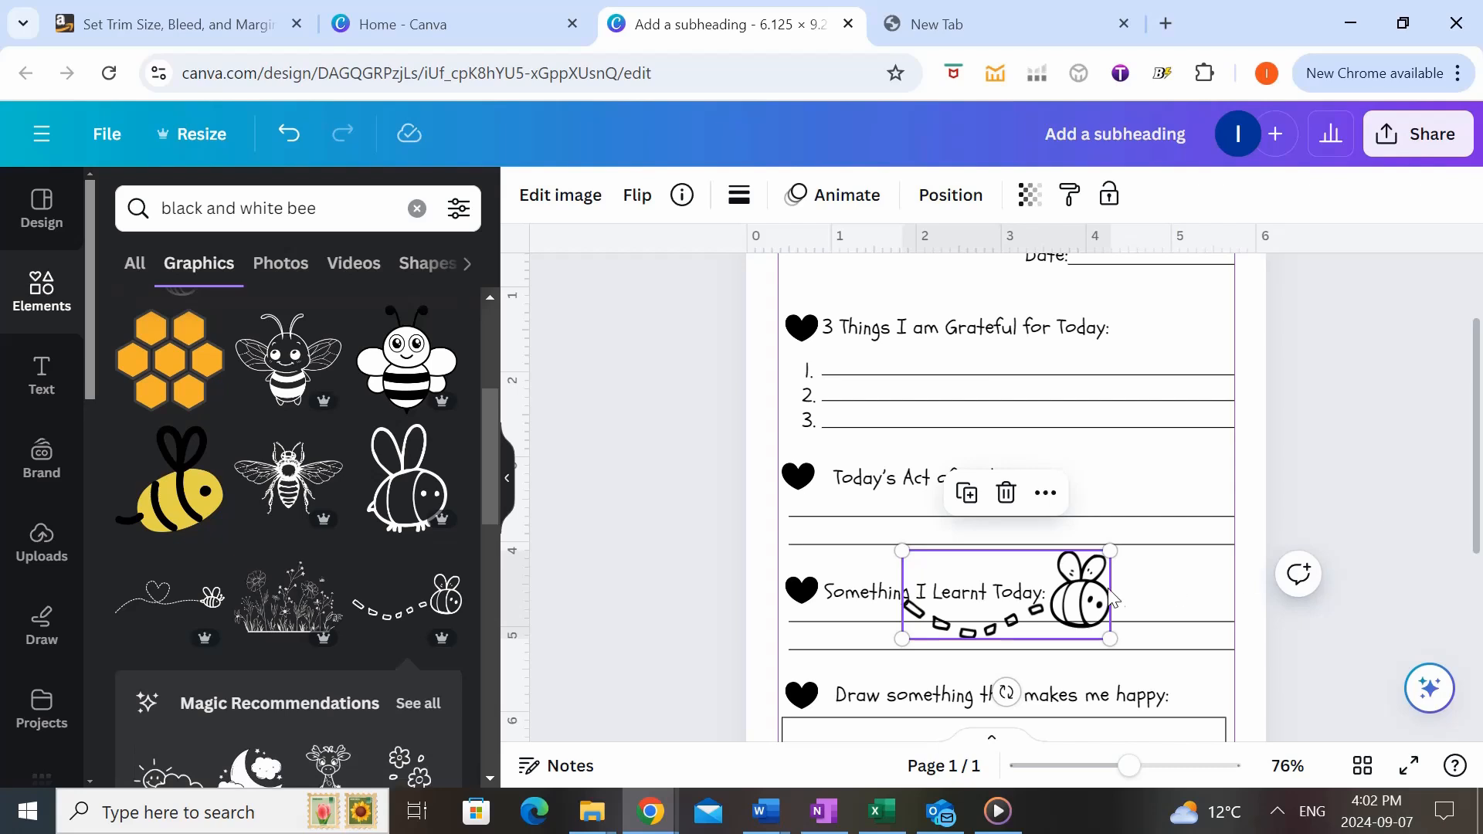
drag(1109, 595, 969, 379)
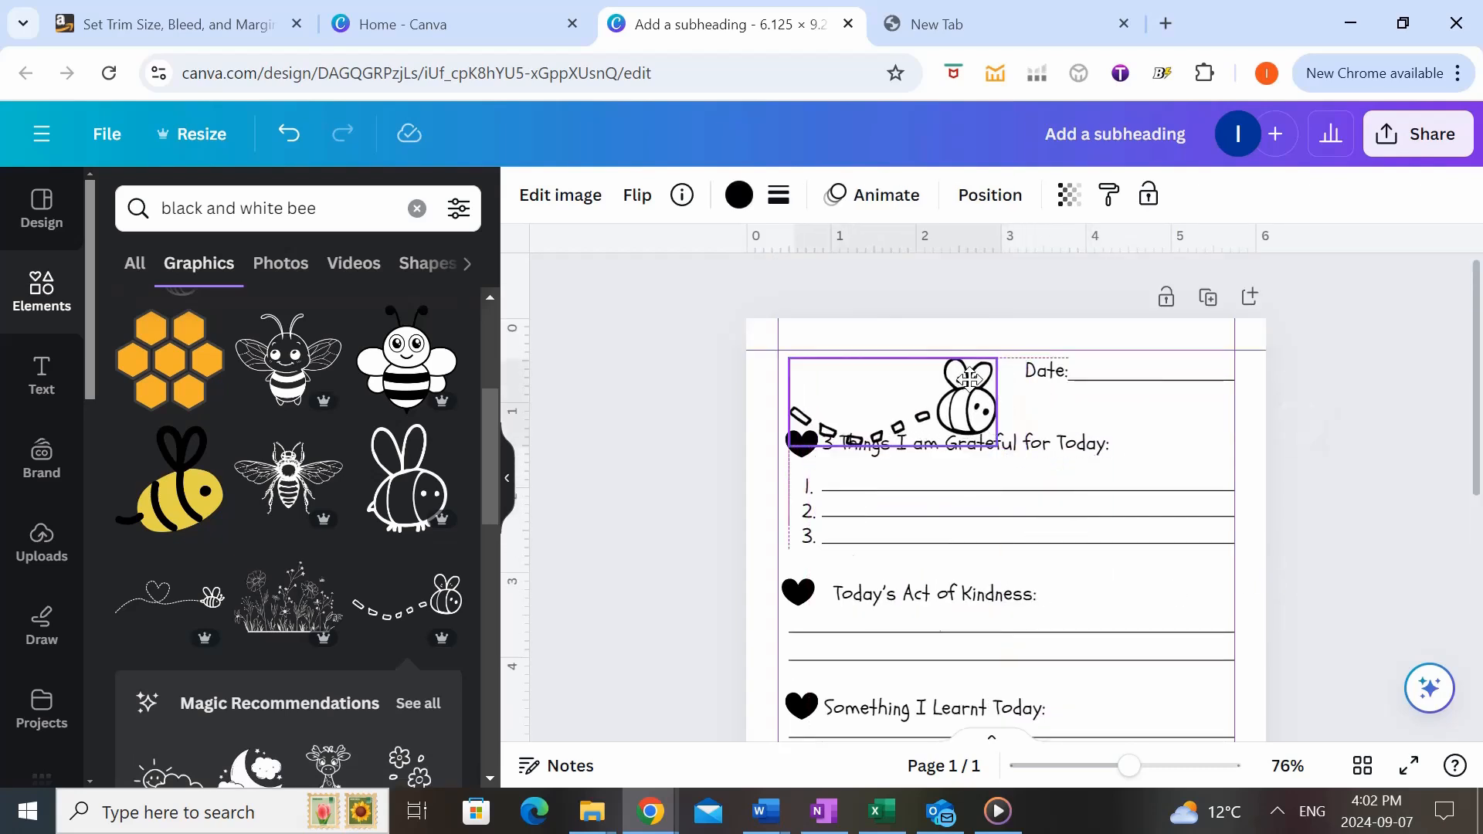
drag(997, 446, 930, 400)
- Find a "black and white butterfly" graphic and place a small outline butterfly at the end of the "Draw something that makes me happy:" heading
scroll(1165, 487, down, 3)
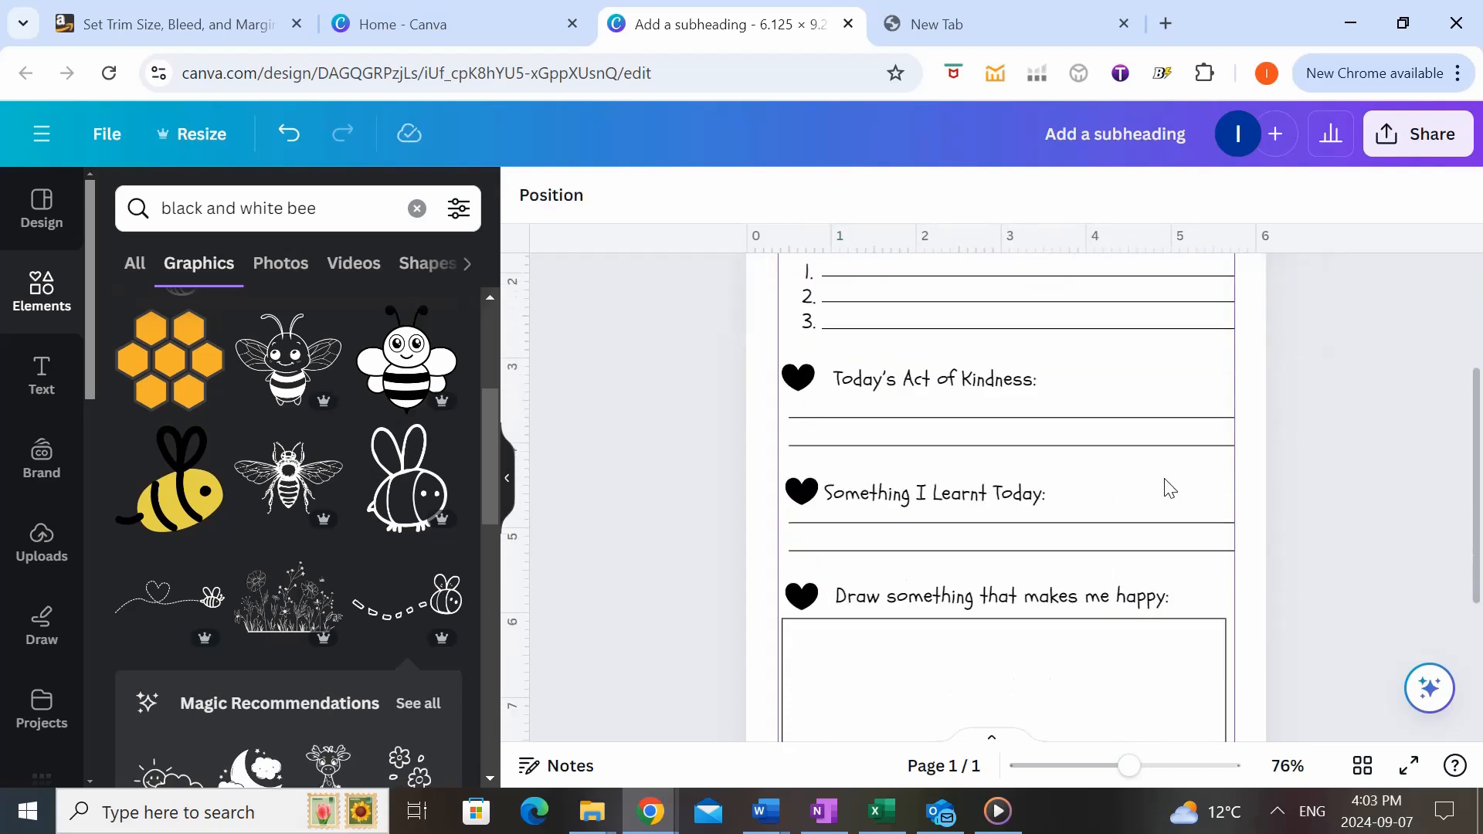
click(380, 208)
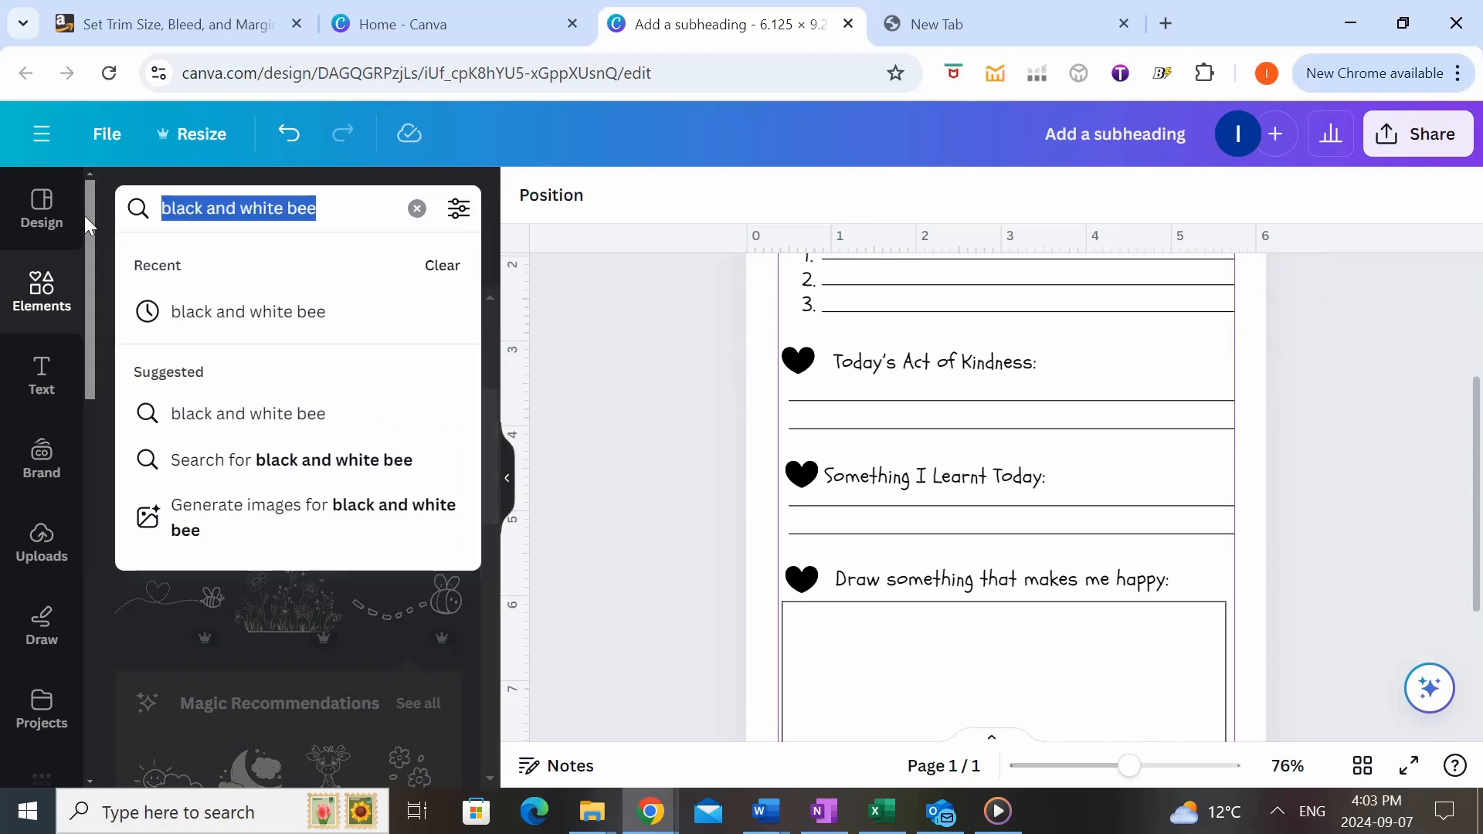
text(black and white butterfly)
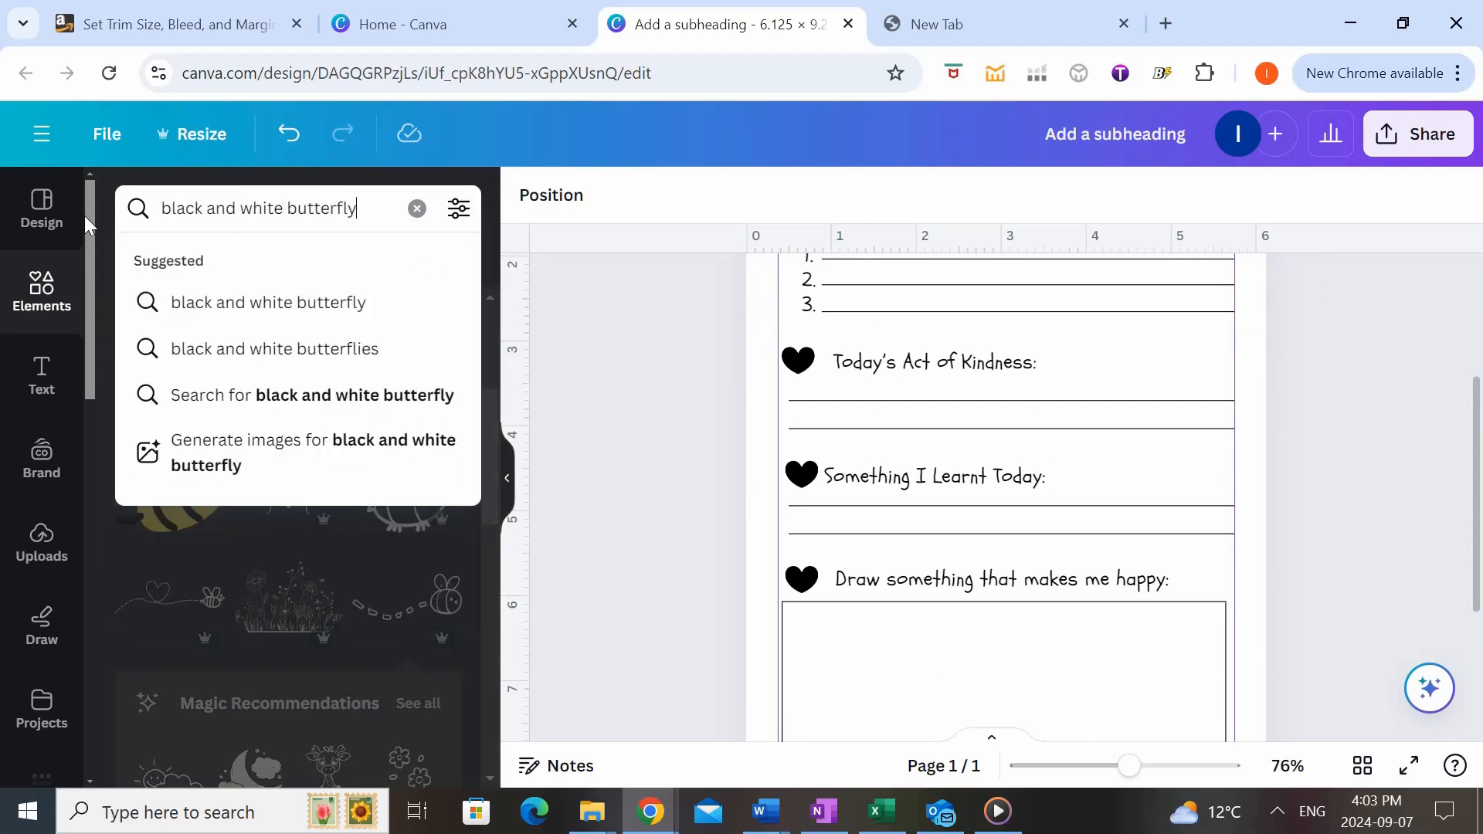
key(Return)
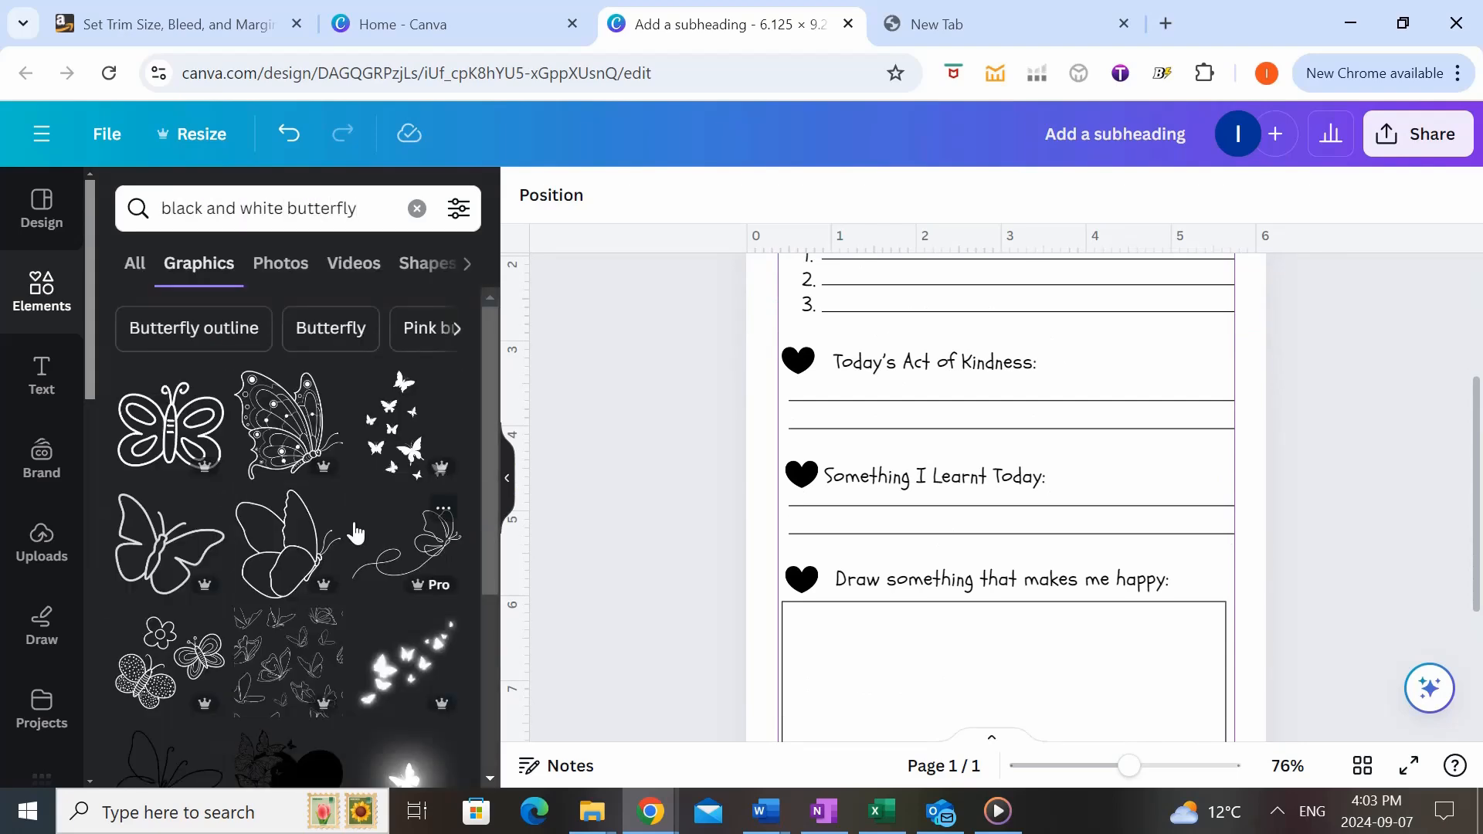
scroll(127, 497, down, 1)
click(128, 496)
drag(902, 385, 1196, 579)
click(1346, 460)
- Shorten the drawing box from its bottom edge to about 2.2 in high
scroll(1347, 460, down, 3)
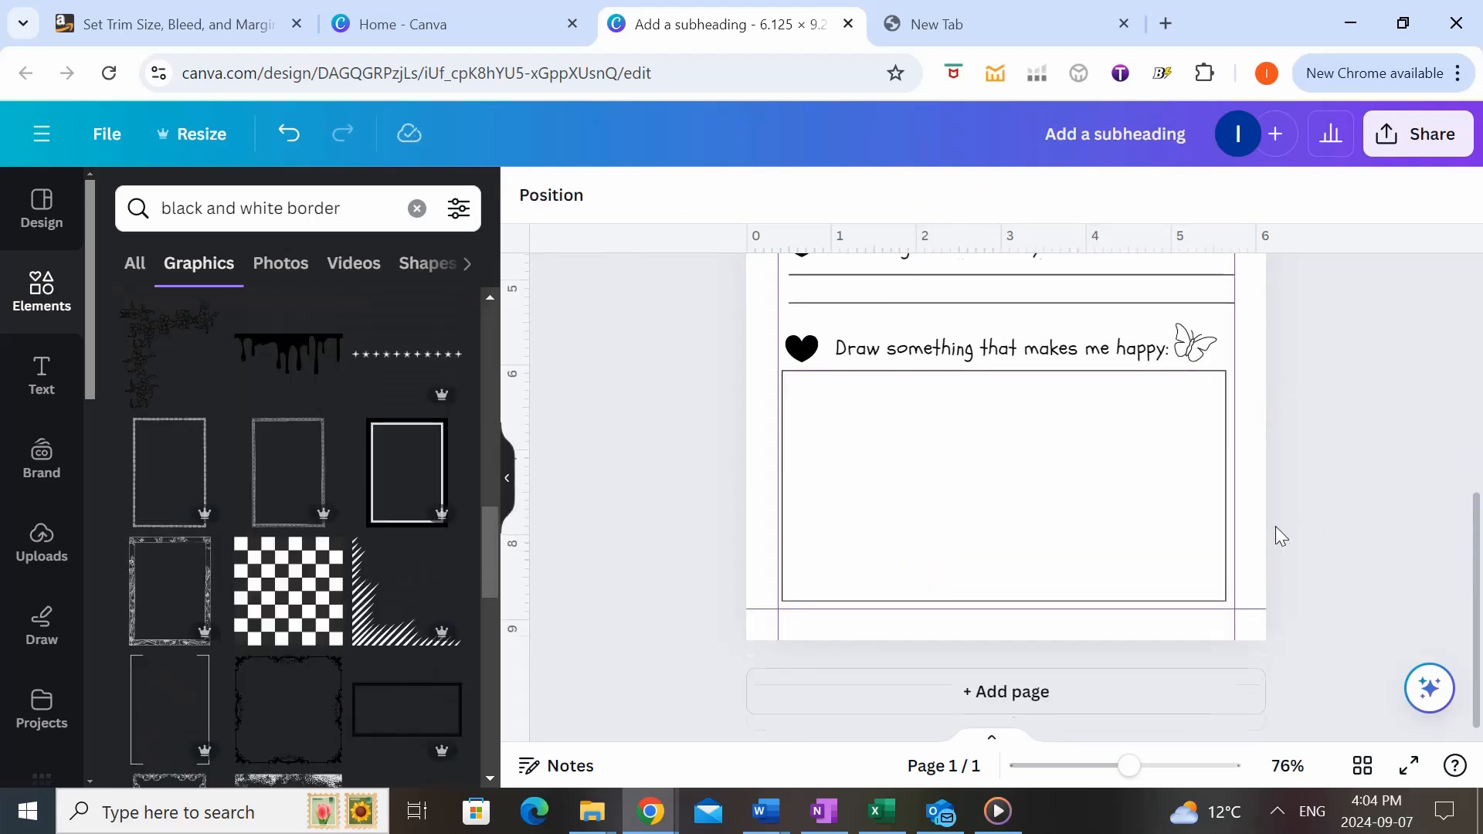
scroll(1275, 526, up, 3)
scroll(1275, 526, up, 5)
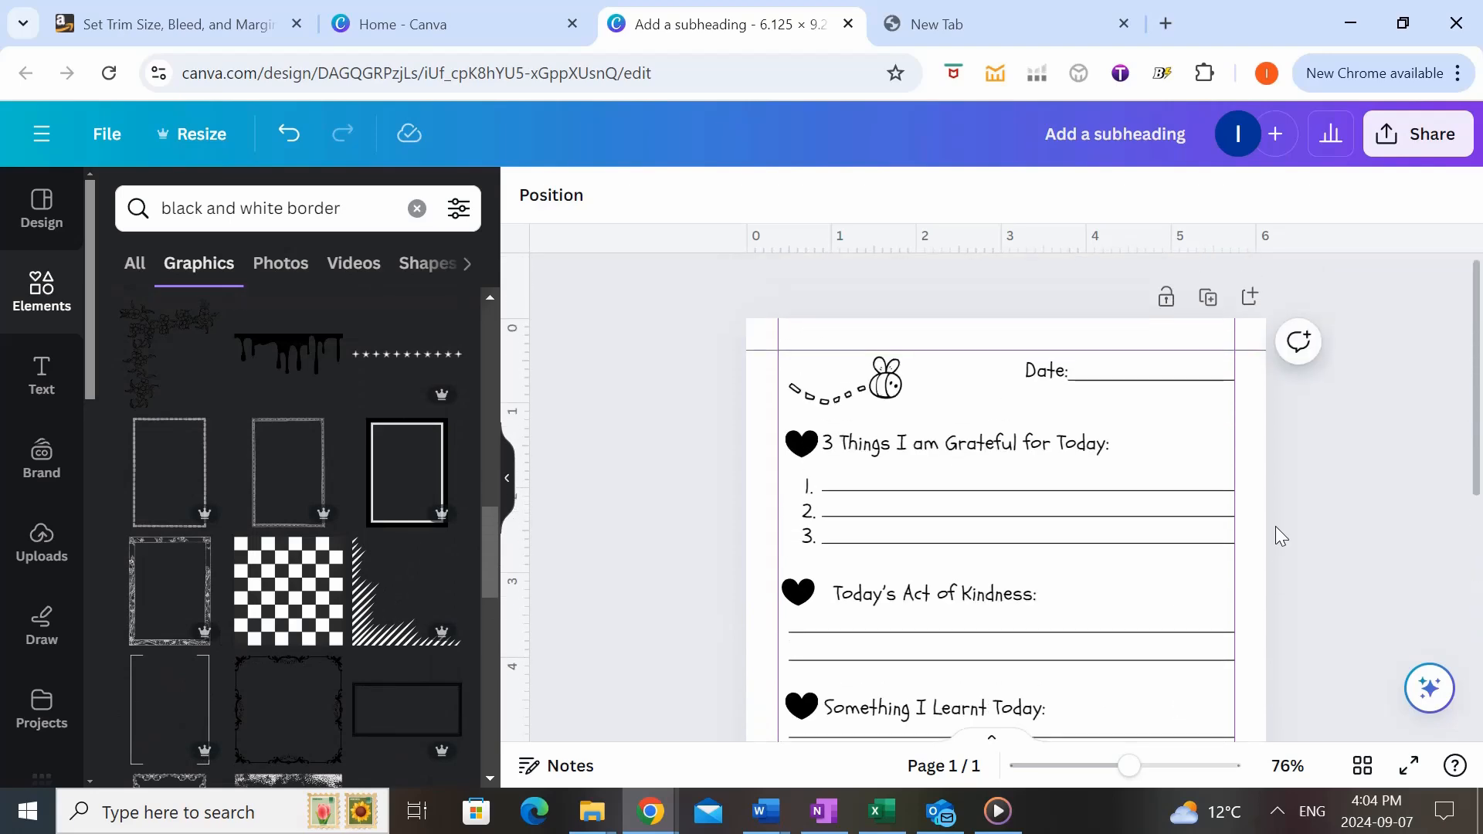
scroll(1276, 526, down, 10)
scroll(363, 587, down, 10)
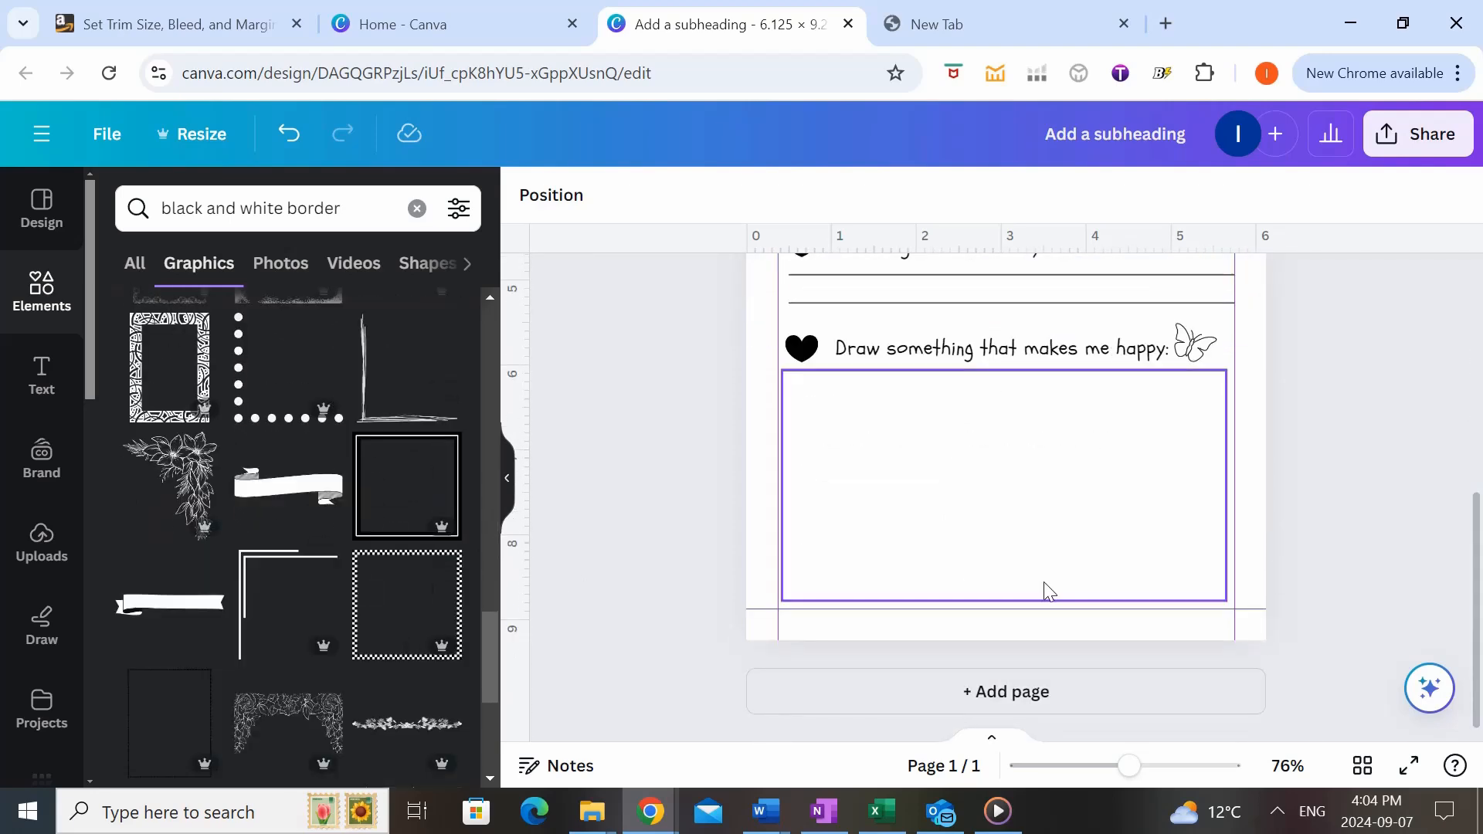
click(974, 511)
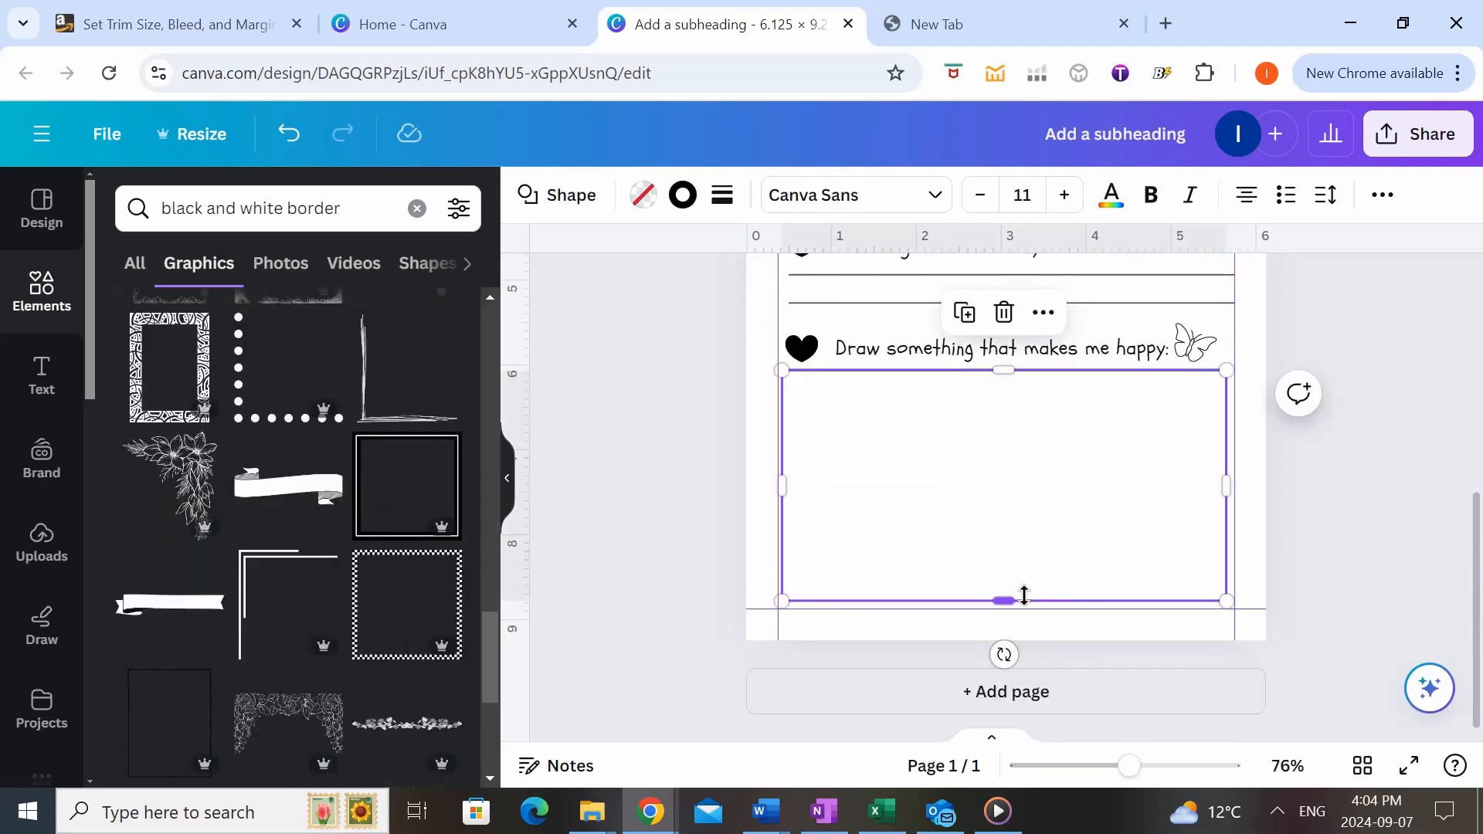
drag(1019, 599, 1017, 553)
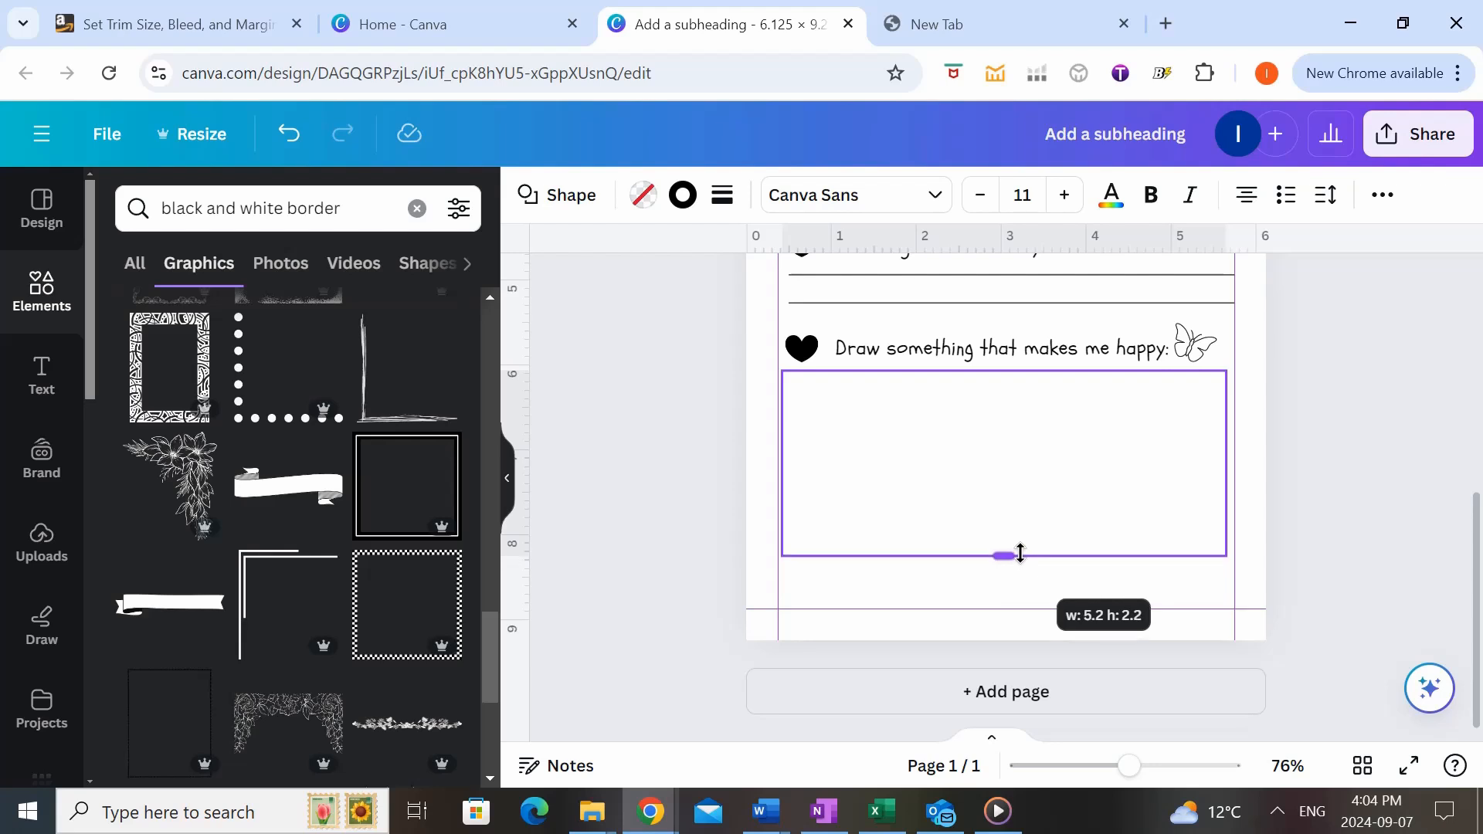
scroll(1378, 589, up, 5)
scroll(1370, 590, down, 2)
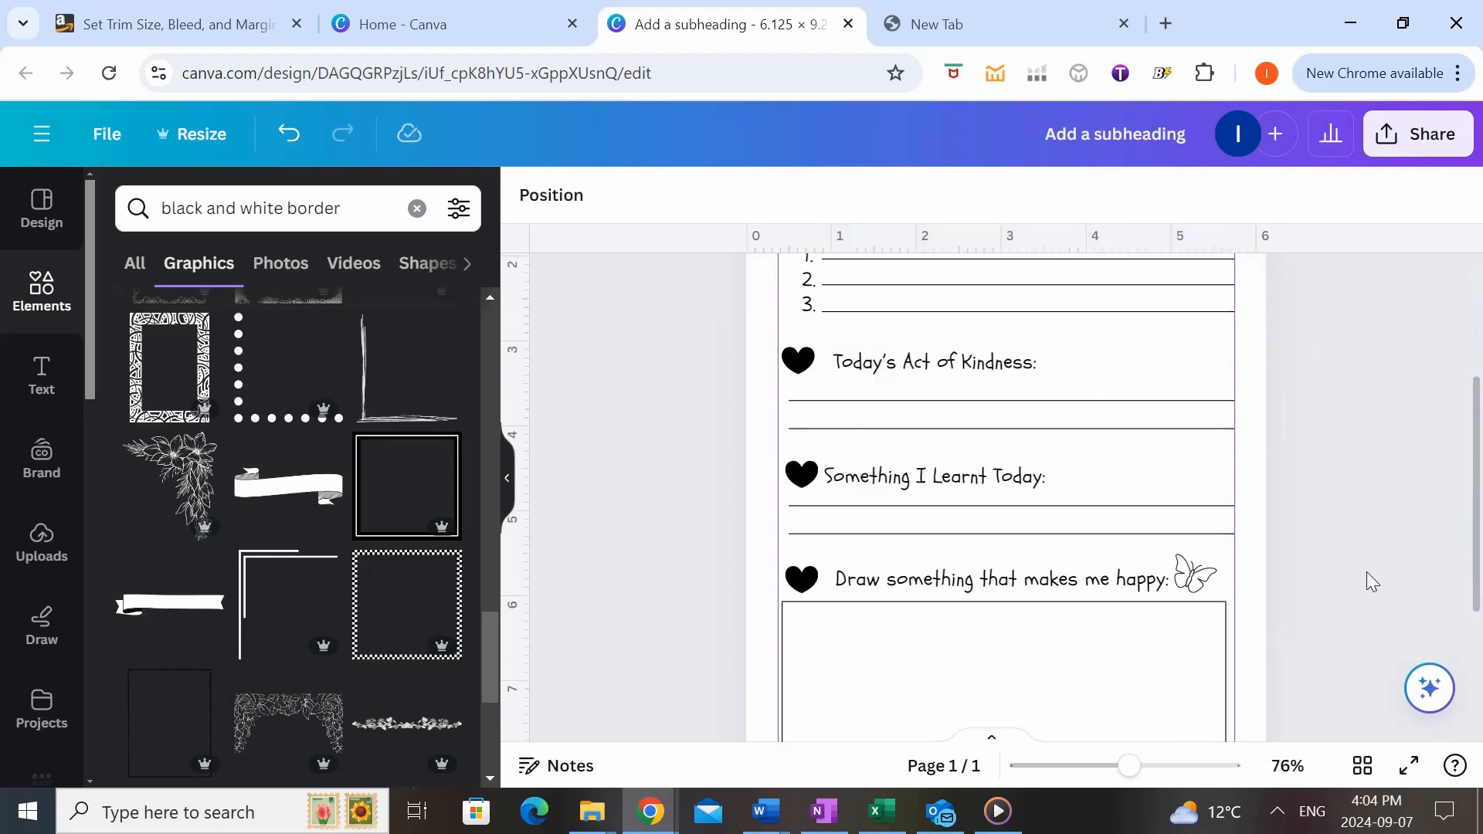
scroll(1308, 438, up, 3)
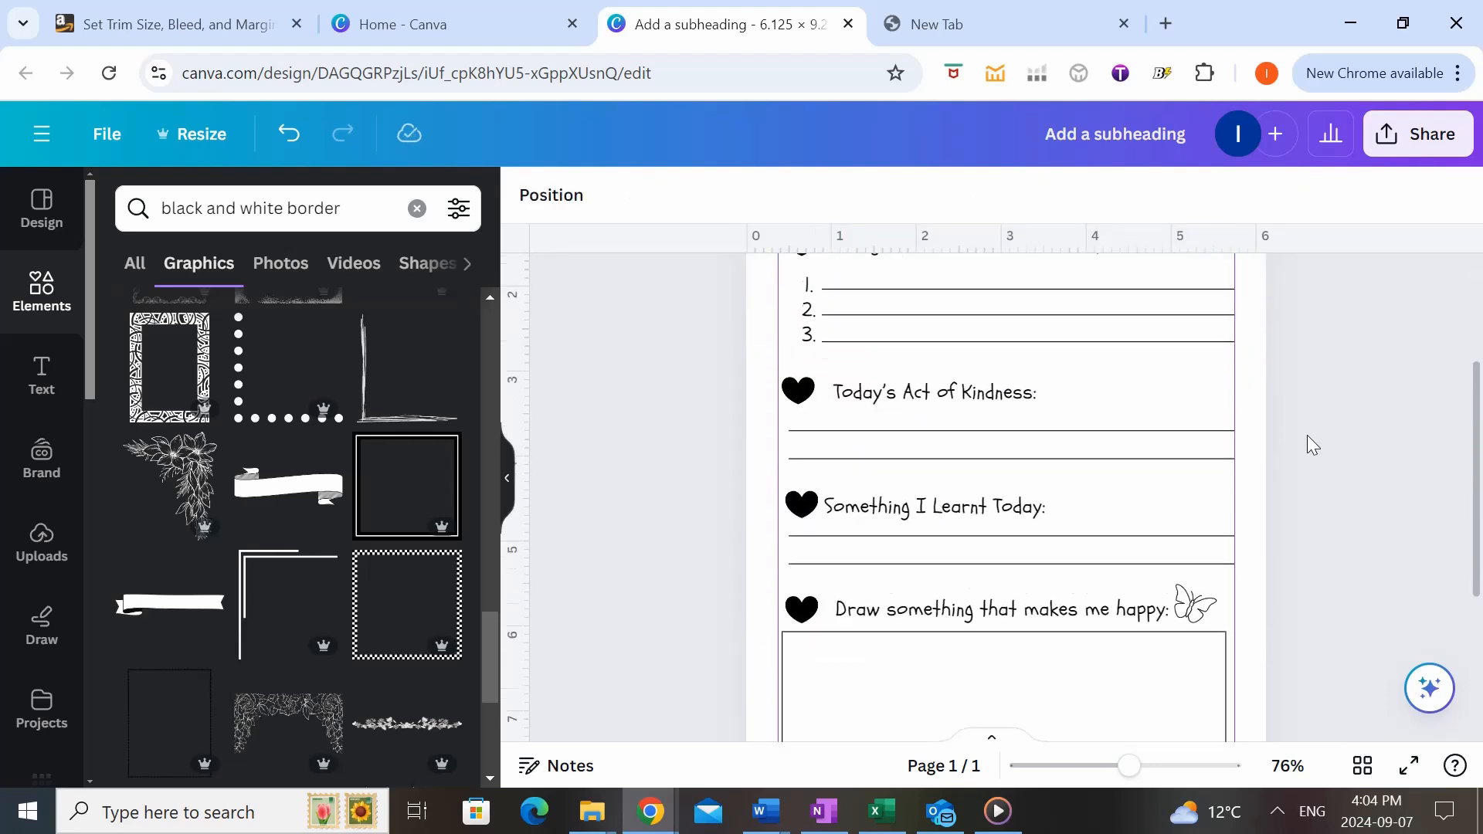
scroll(1306, 434, down, 1)
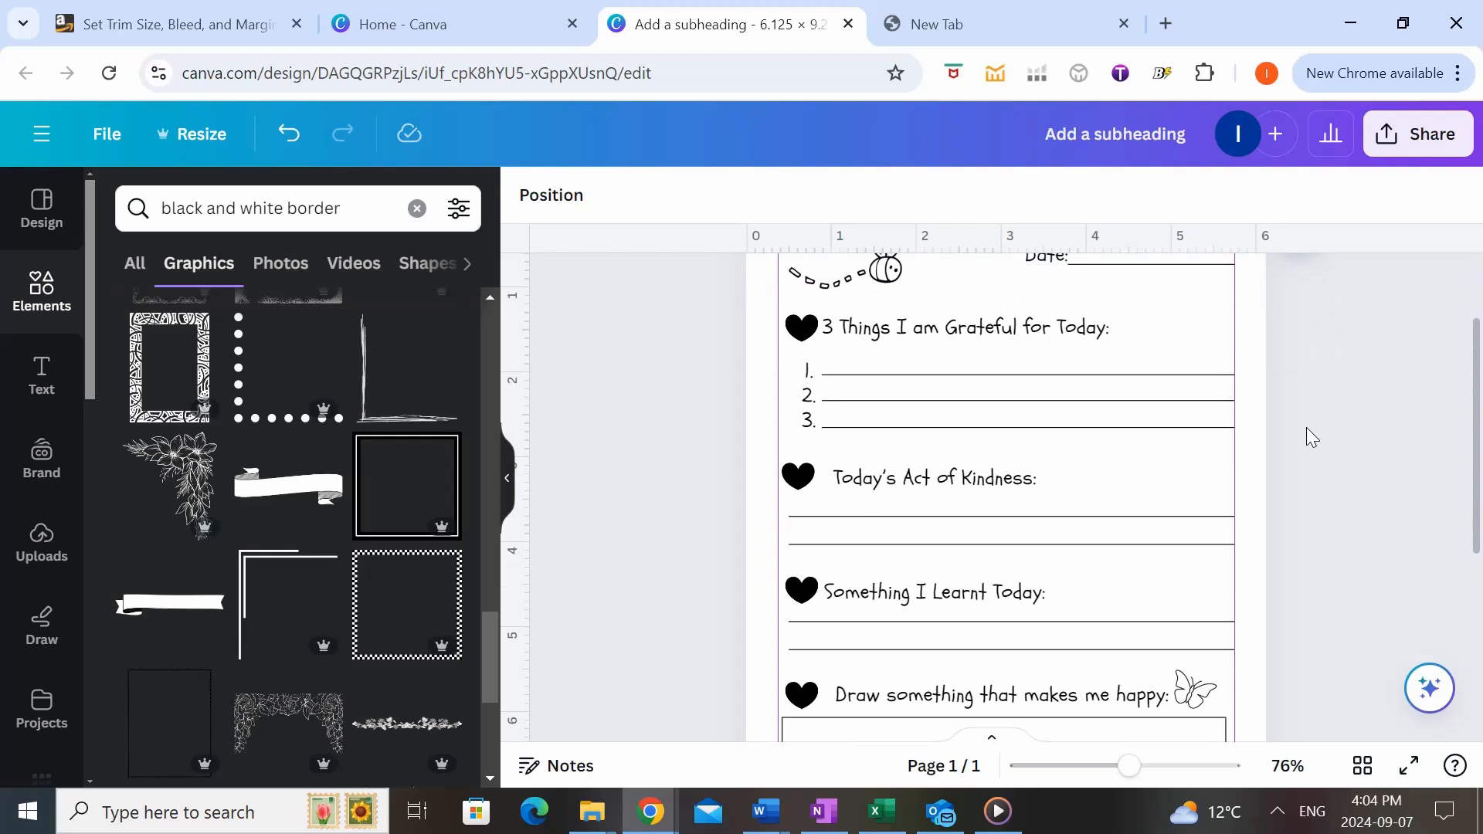
scroll(1285, 419, down, 2)
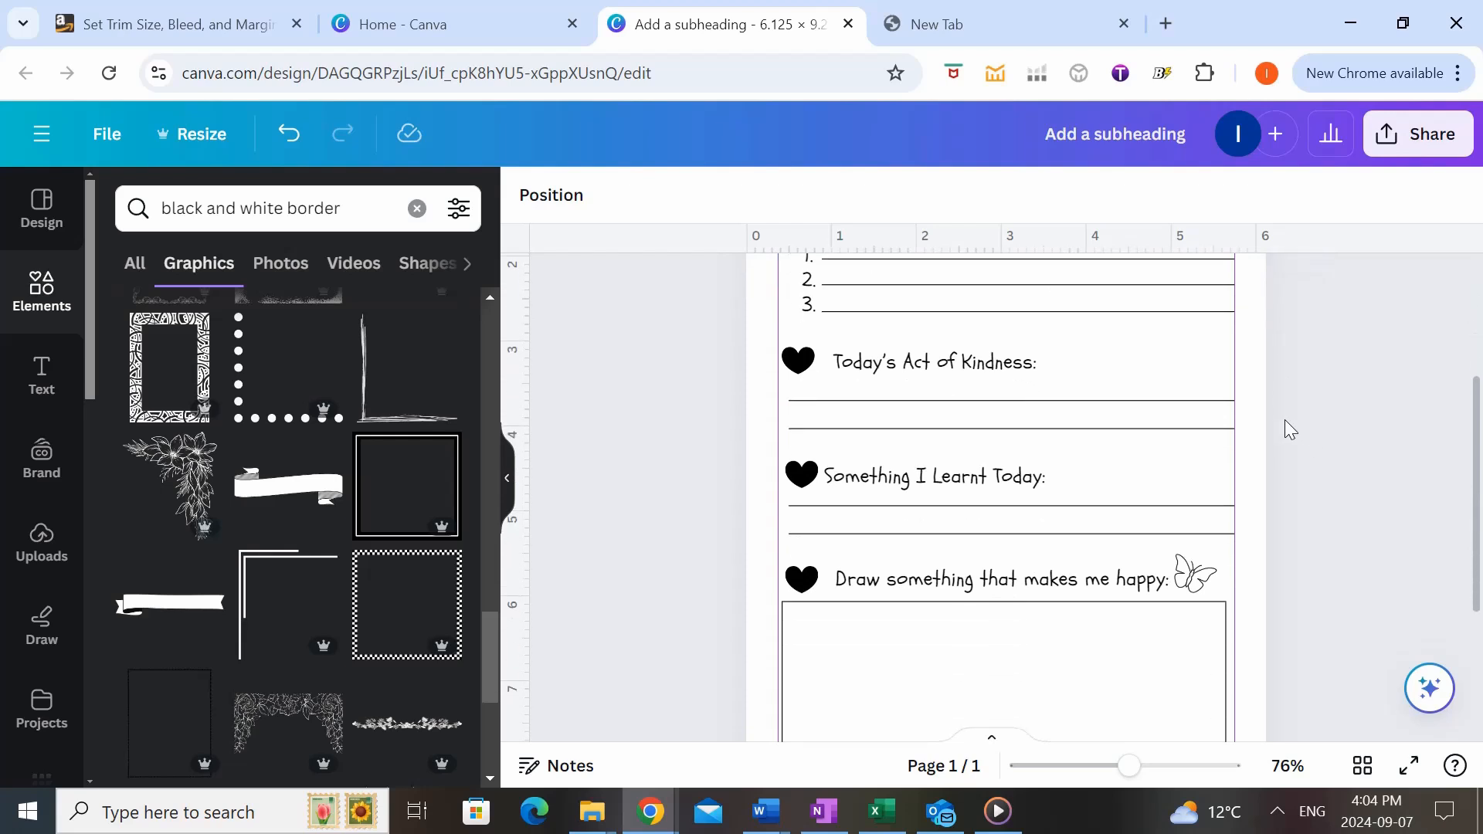
scroll(1285, 419, up, 1)
scroll(1285, 419, down, 1)
scroll(1285, 420, down, 3)
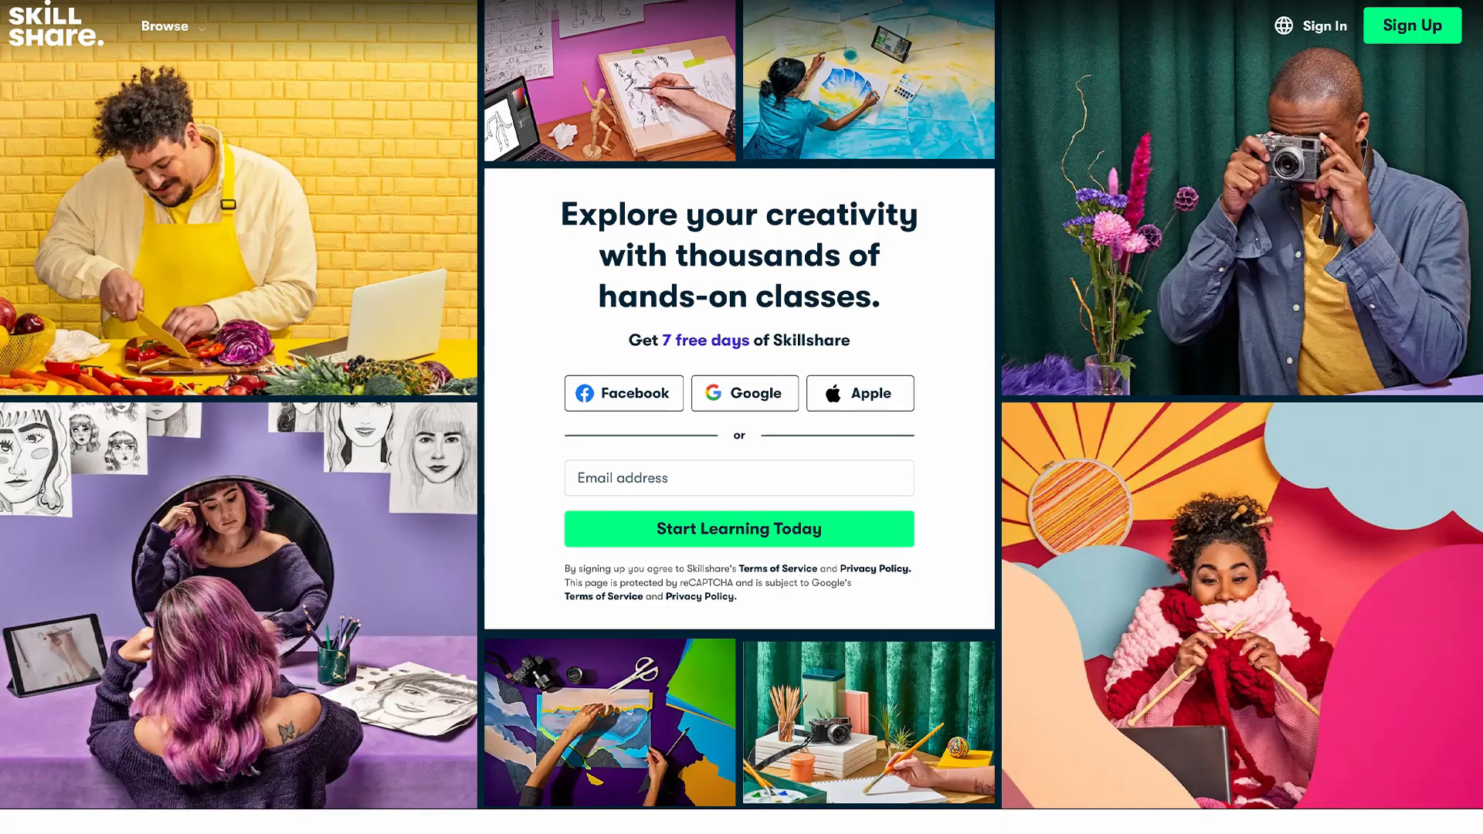
- Browse Skillshare's course listings, including the classes on Amazon KDP self-publishing and on Procreate
scroll(741, 417, down, 6)
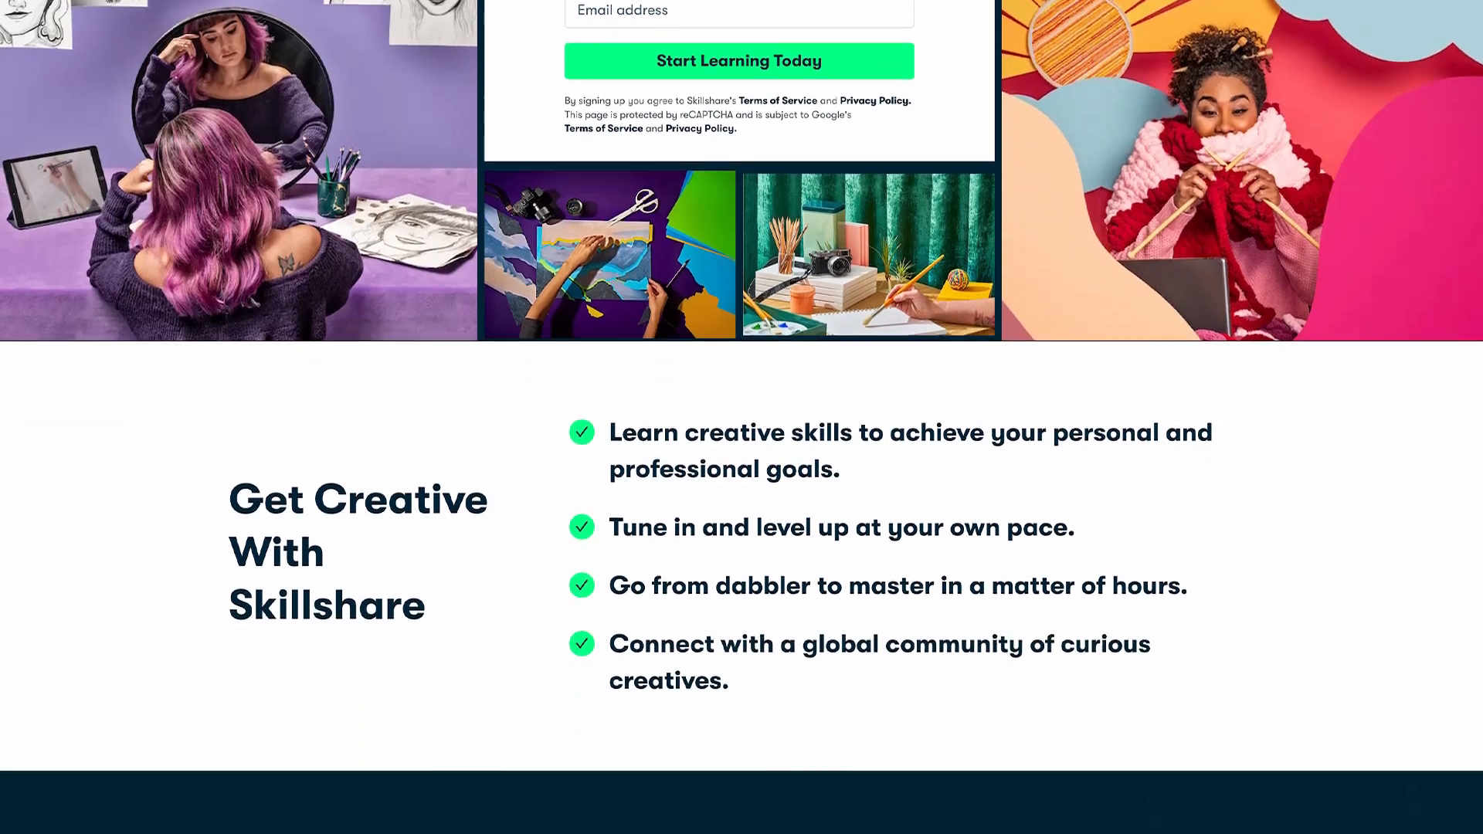
scroll(741, 417, down, 12)
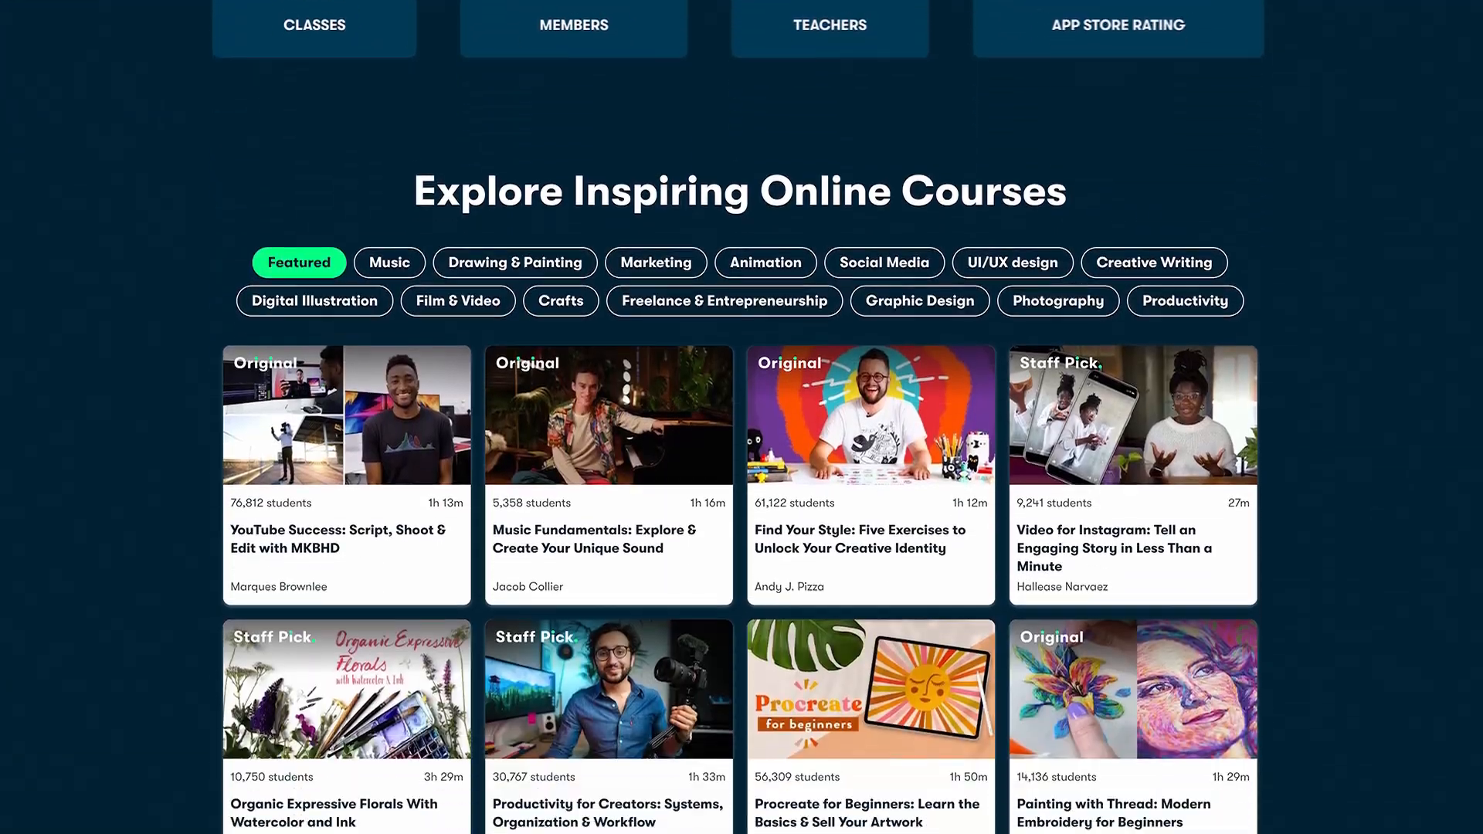
scroll(741, 417, down, 2)
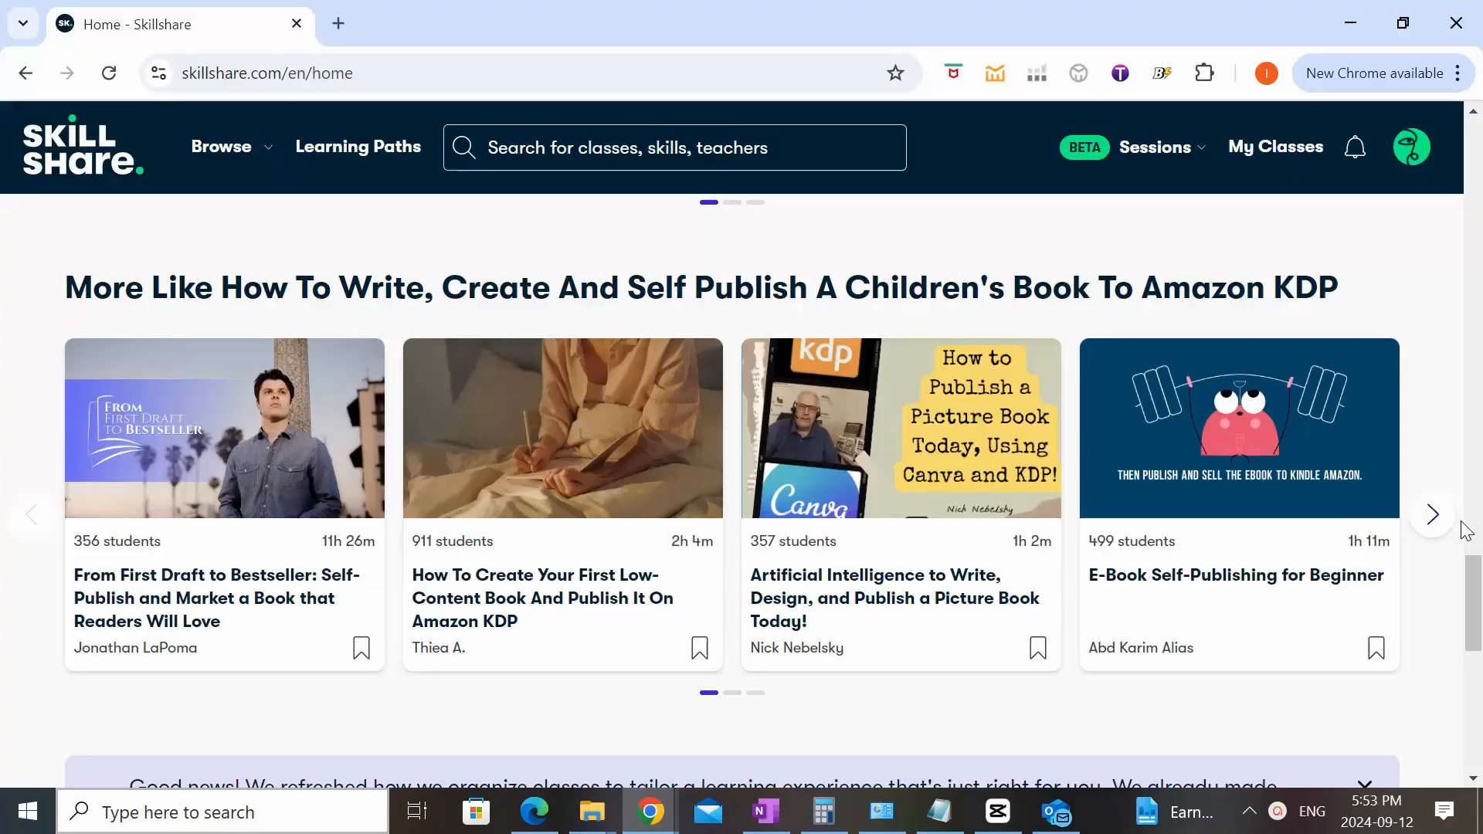
click(1433, 515)
click(1433, 515)
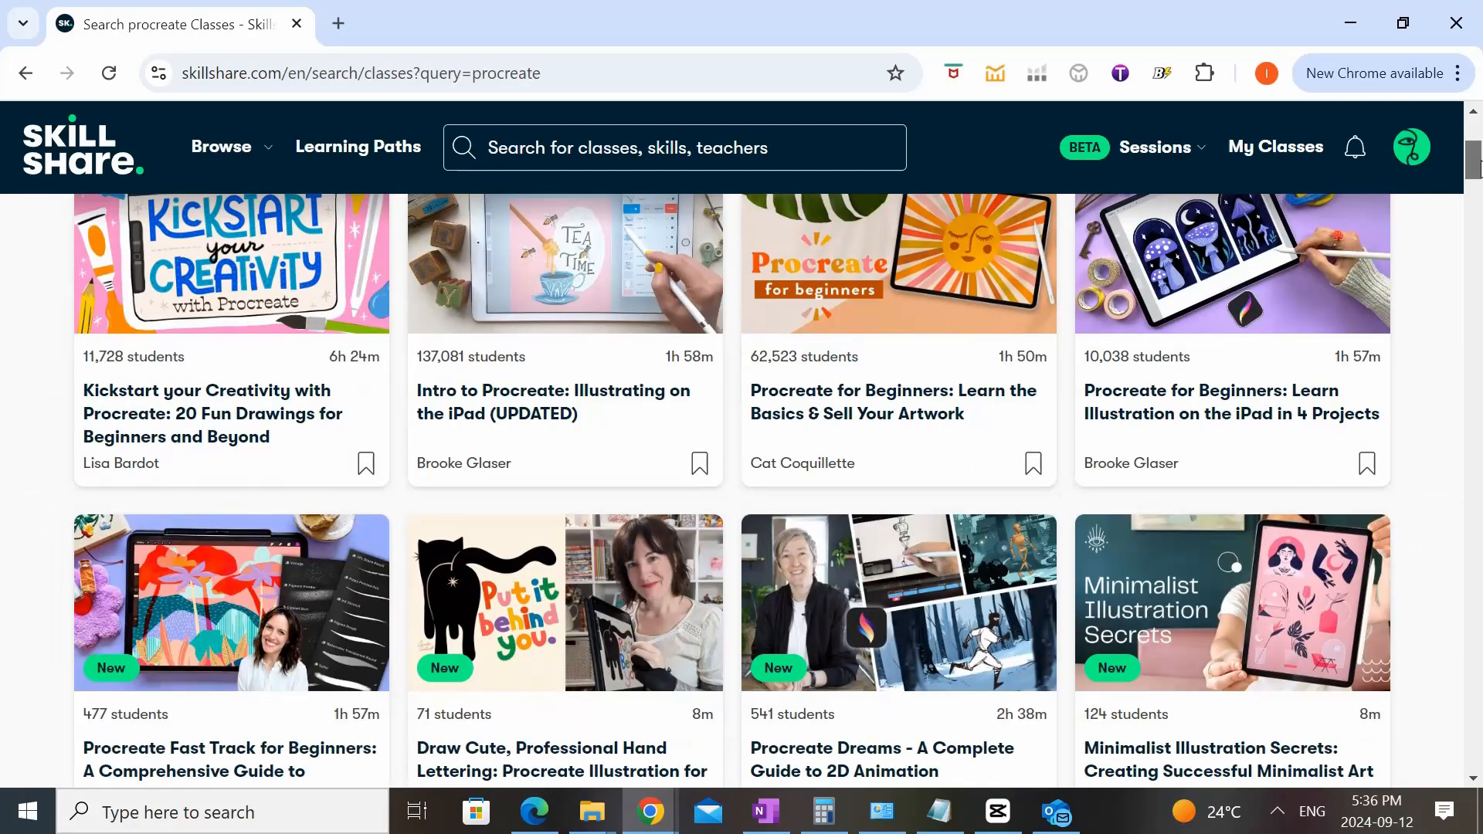
scroll(1478, 186, down, 4)
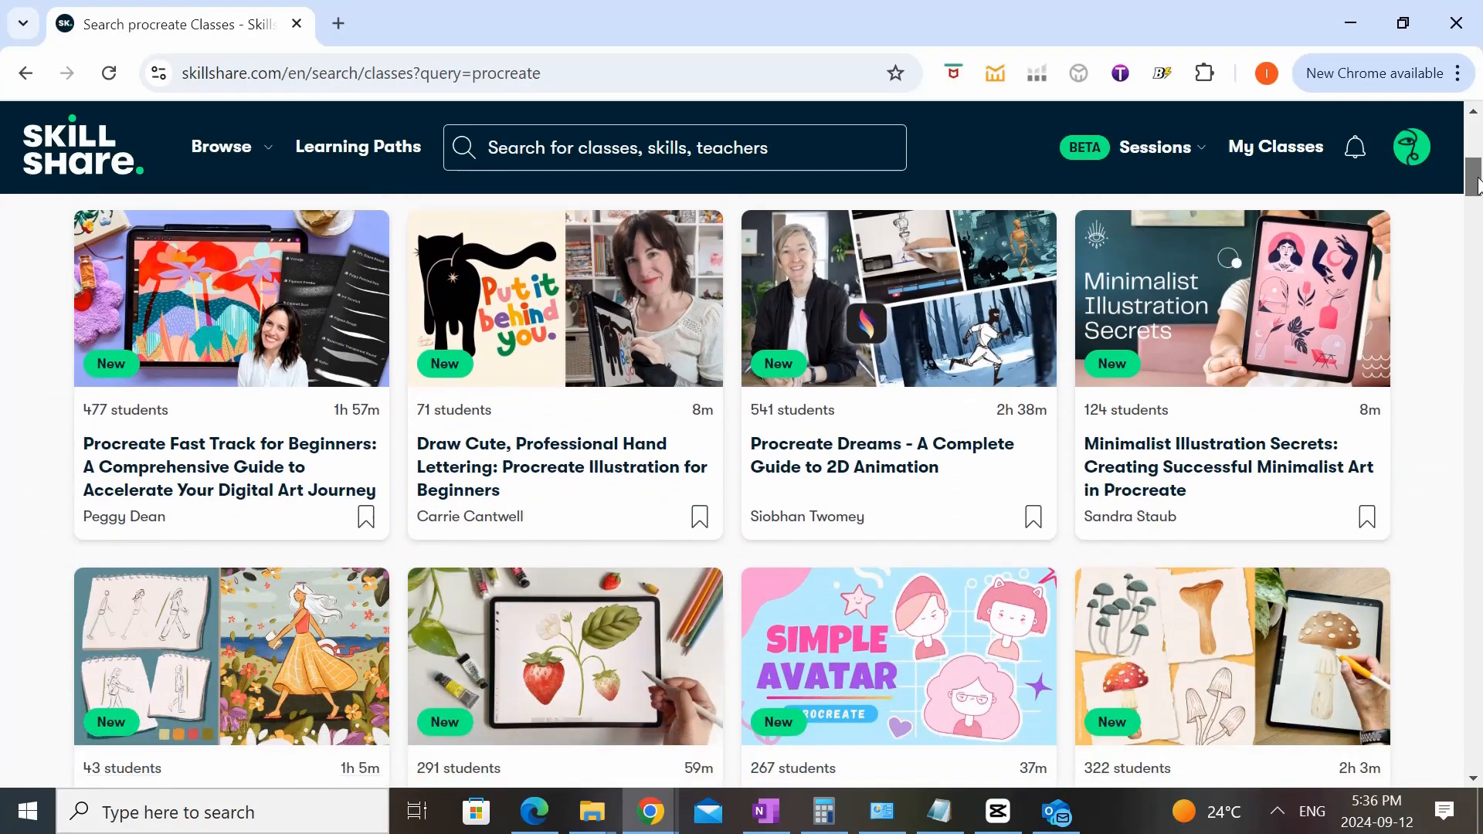
drag(1477, 185, 1477, 208)
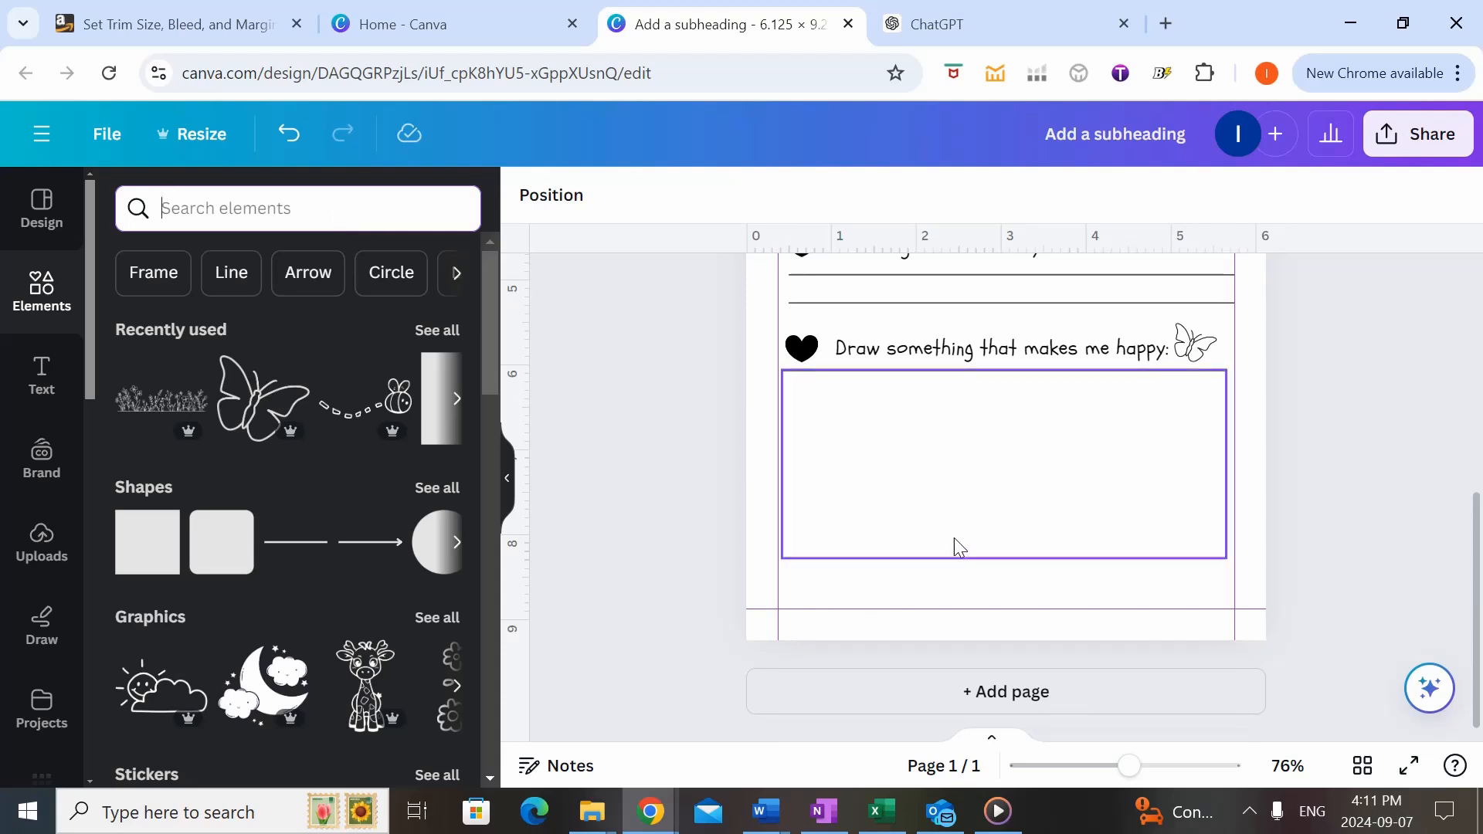
- Find a "cloud border" graphic and place the black-outlined white clouds along the page's bottom edge, enlarged to the full page width
text(cloud )
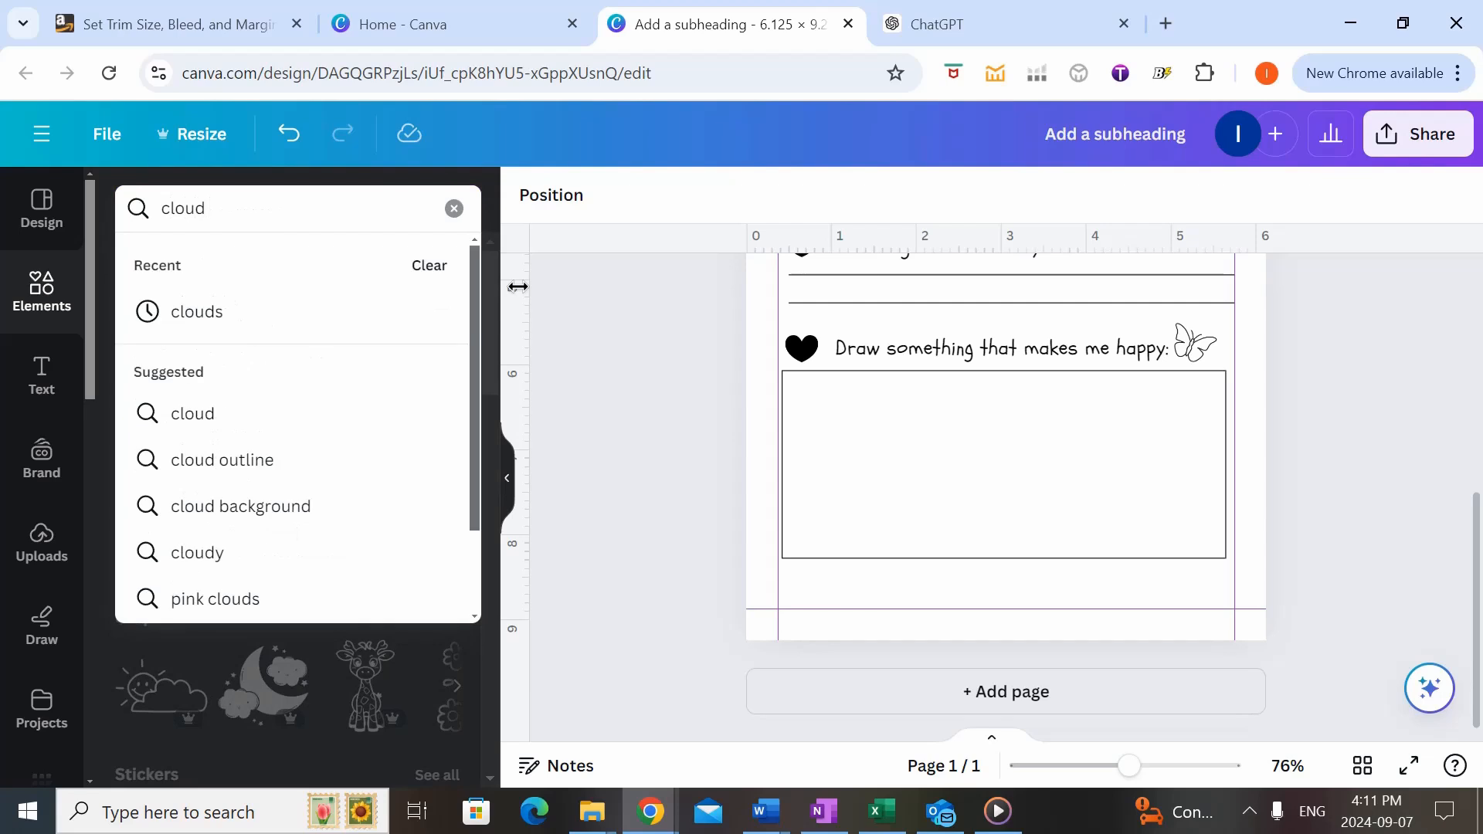
text(border)
key(Return)
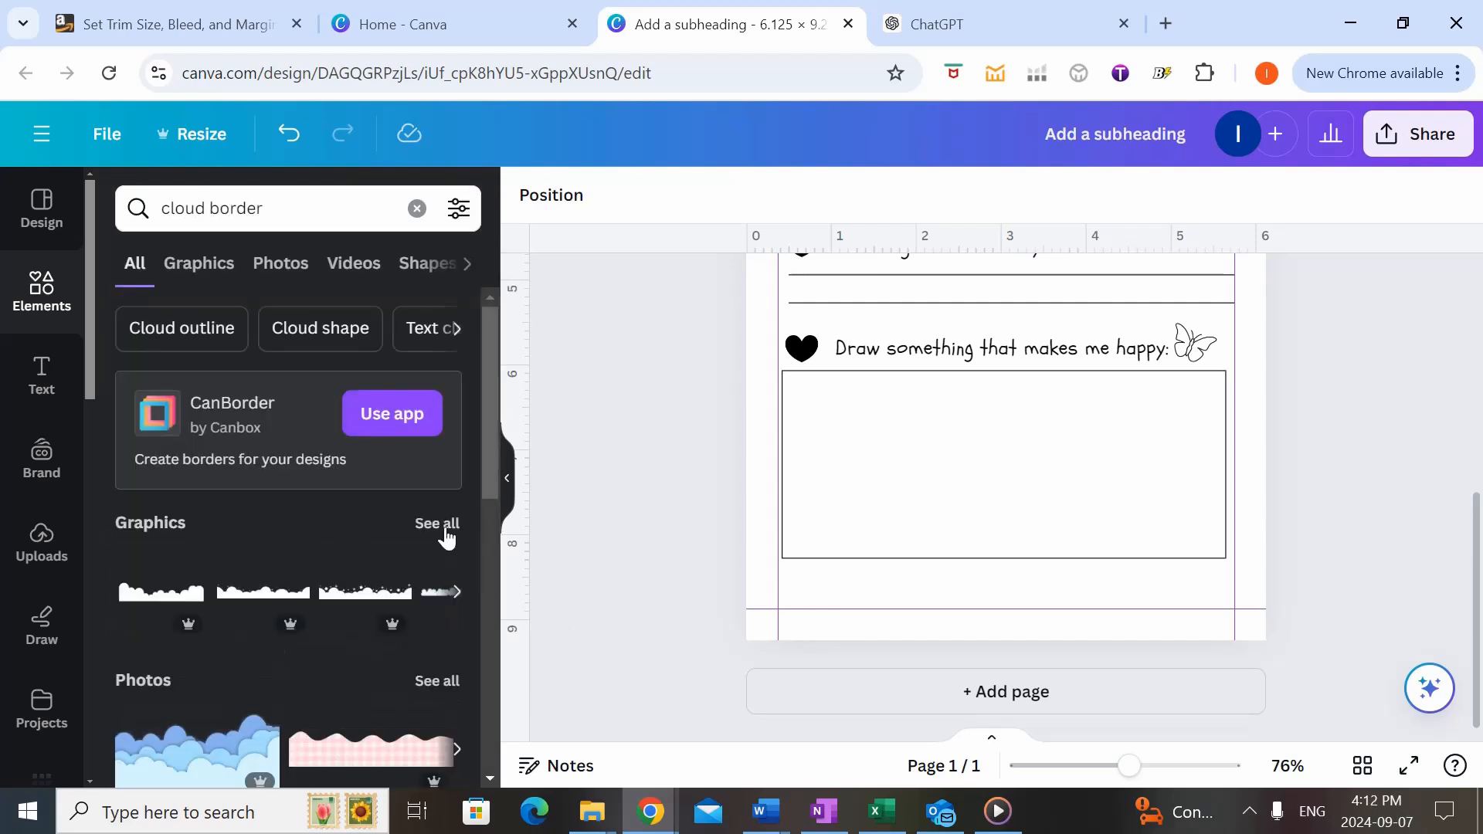
click(446, 533)
scroll(404, 494, down, 5)
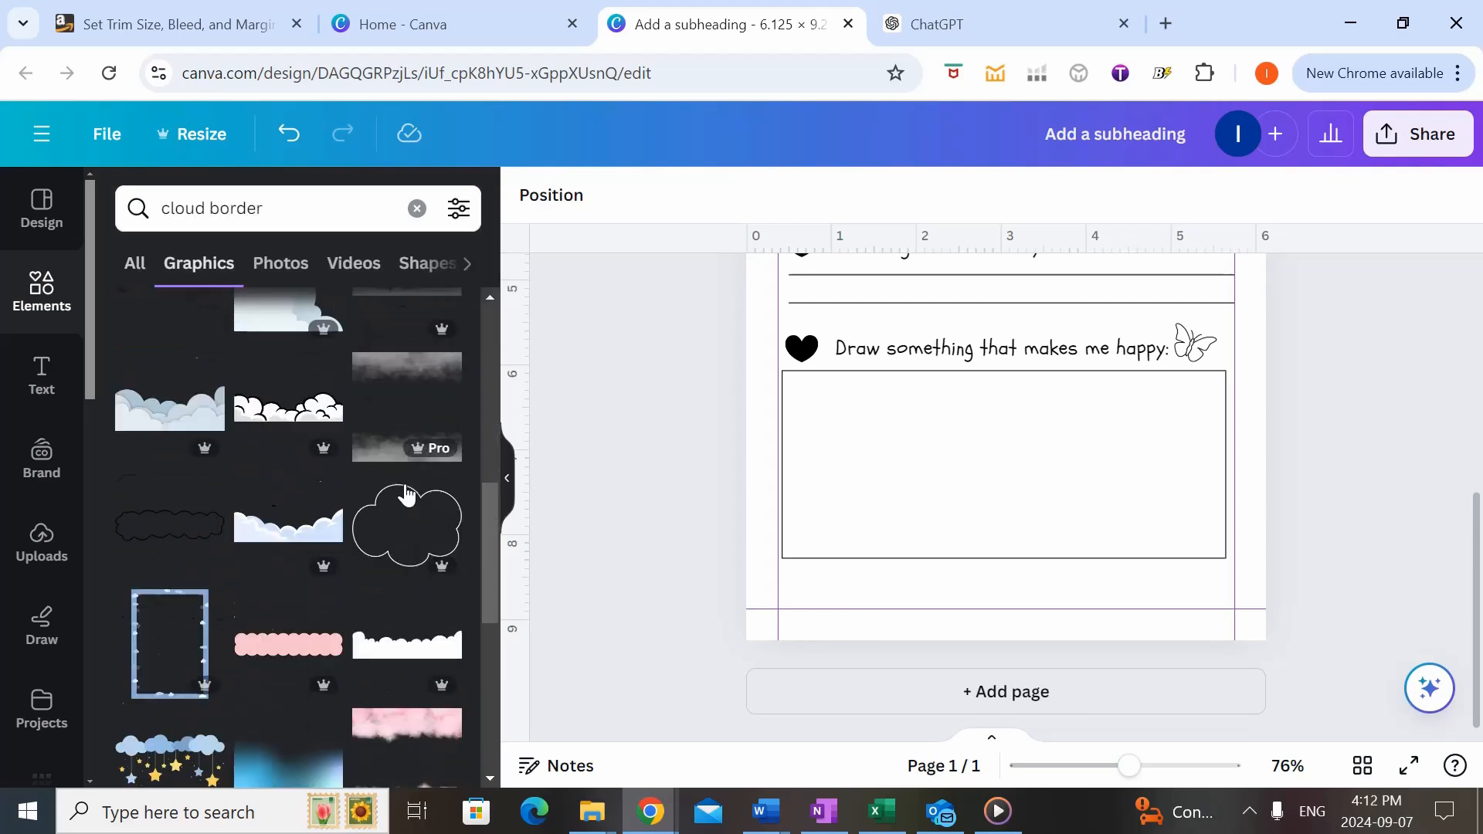
scroll(406, 494, down, 5)
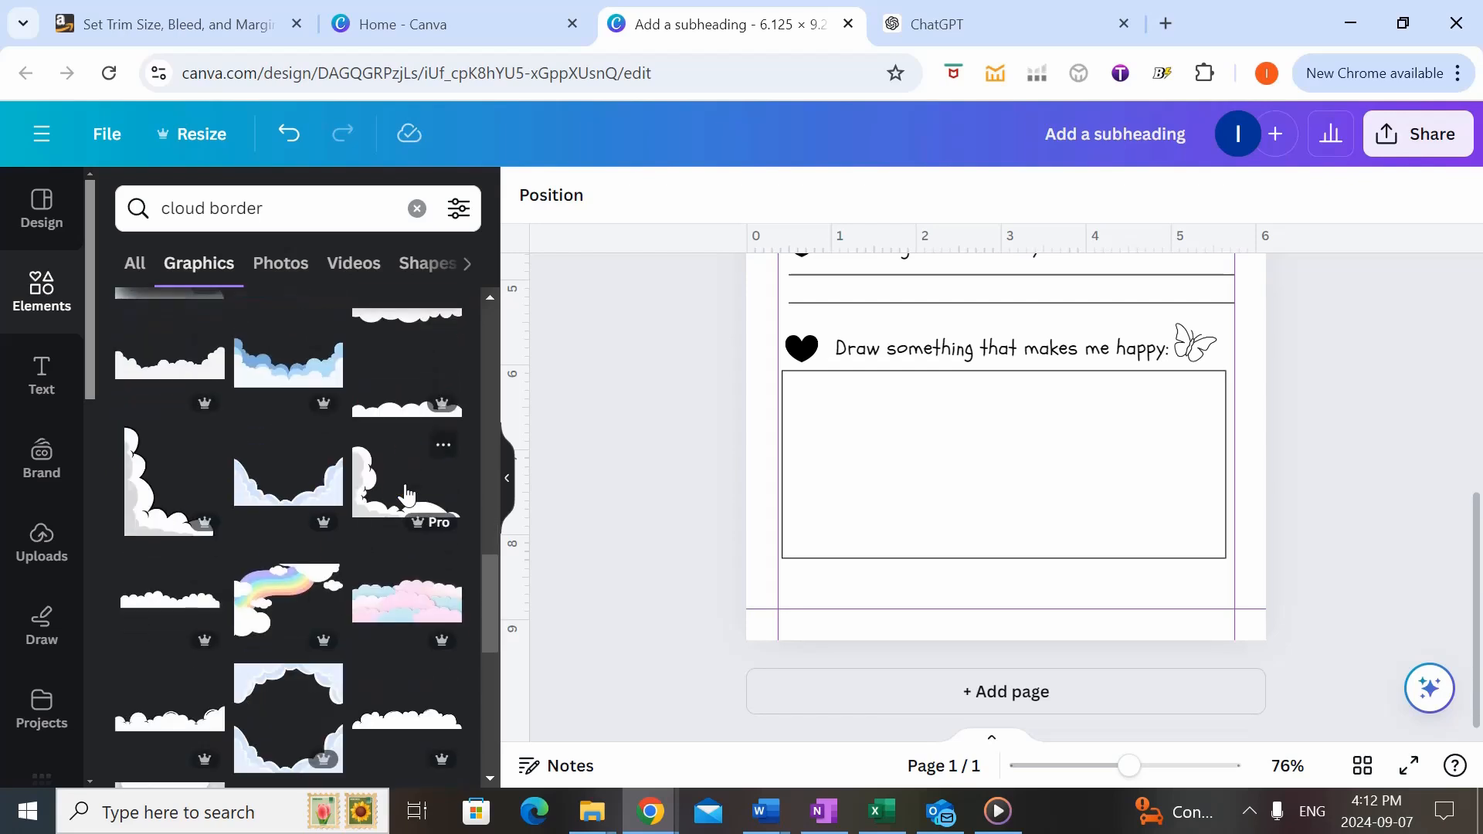
scroll(407, 495, down, 6)
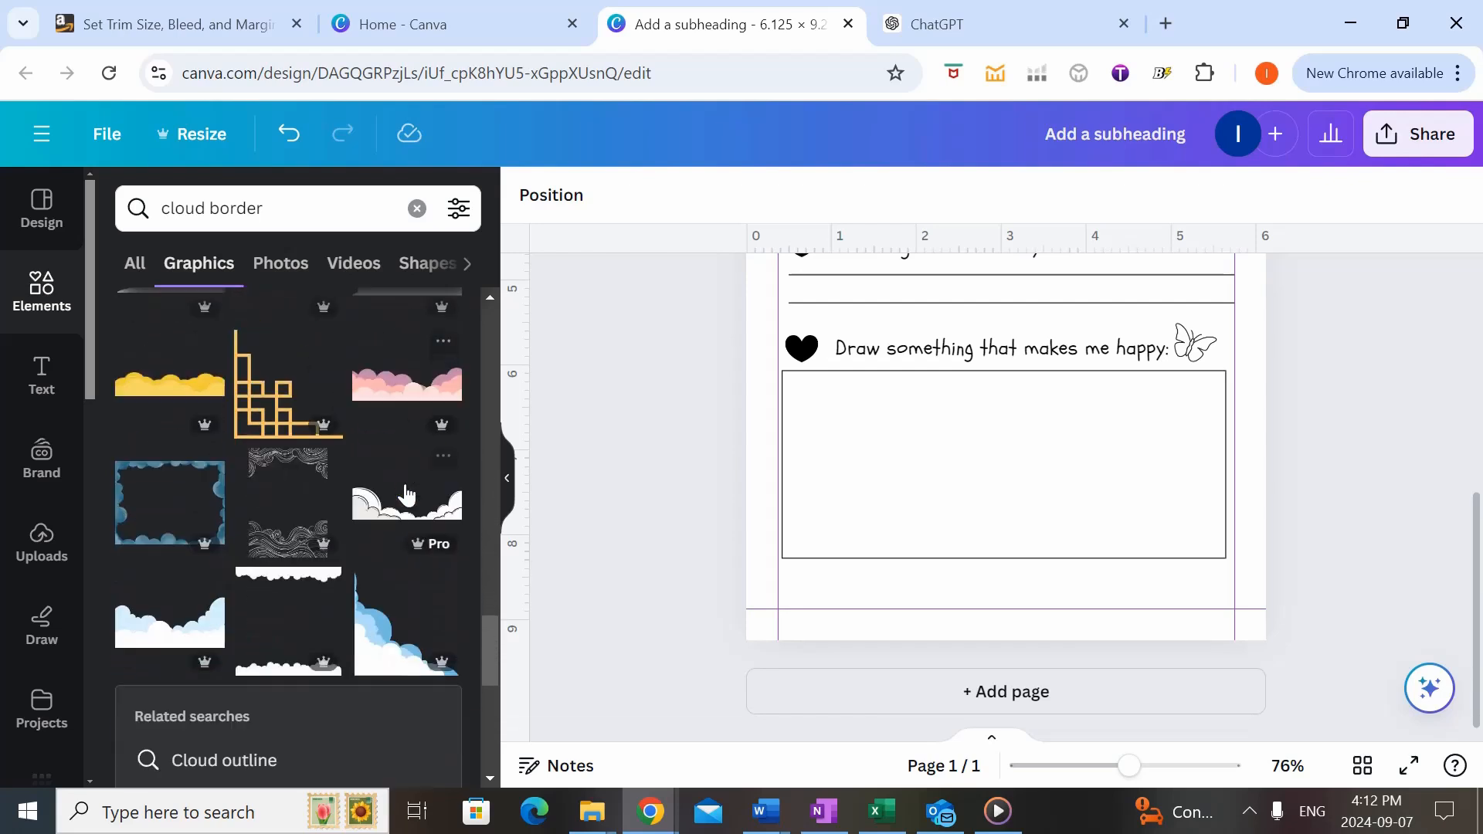
click(405, 494)
drag(1048, 280, 885, 630)
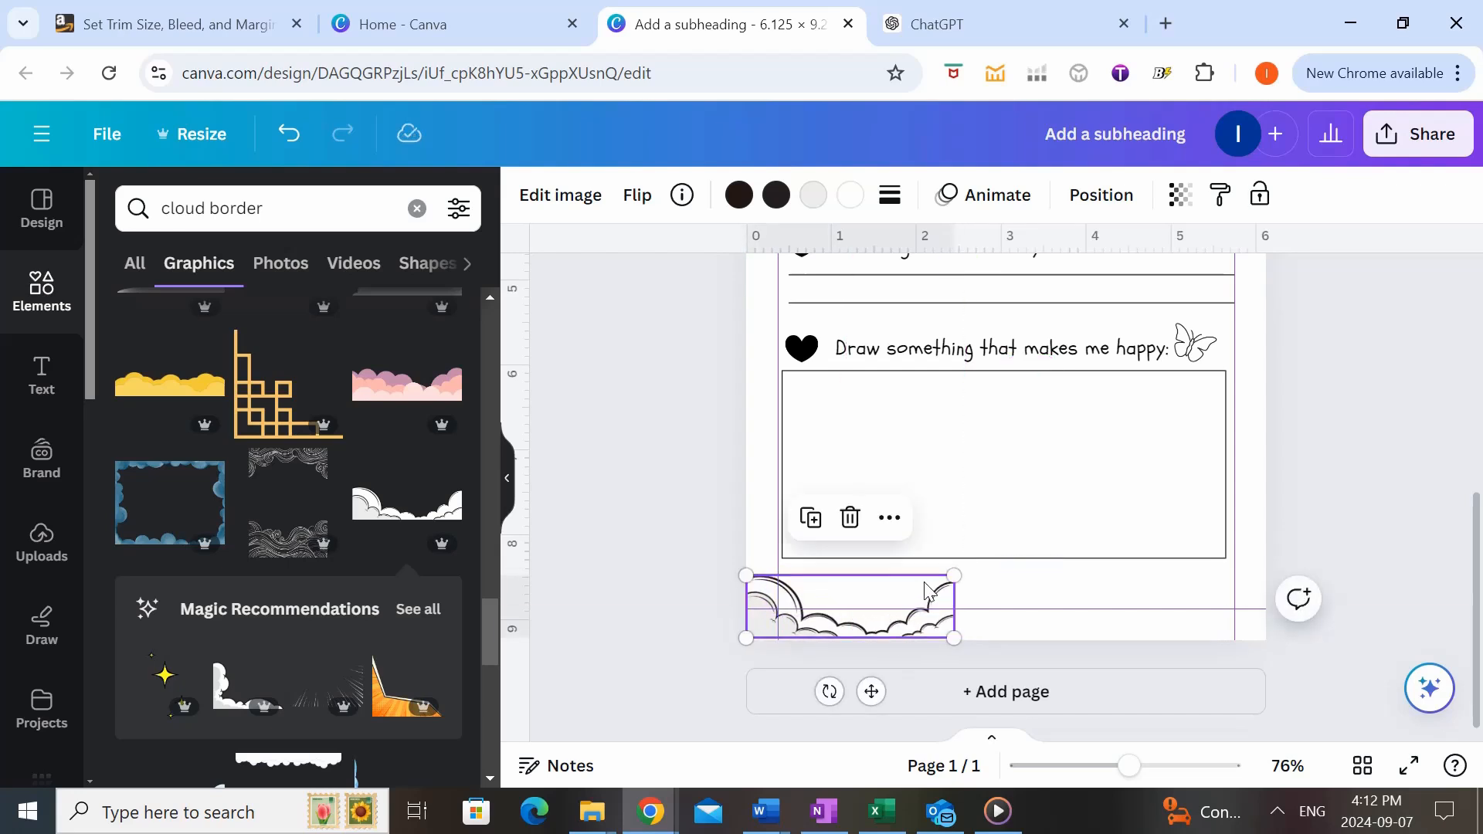
drag(955, 578, 1266, 549)
- Lower the bottom edge of the drawing box very slightly toward the clouds
click(1126, 453)
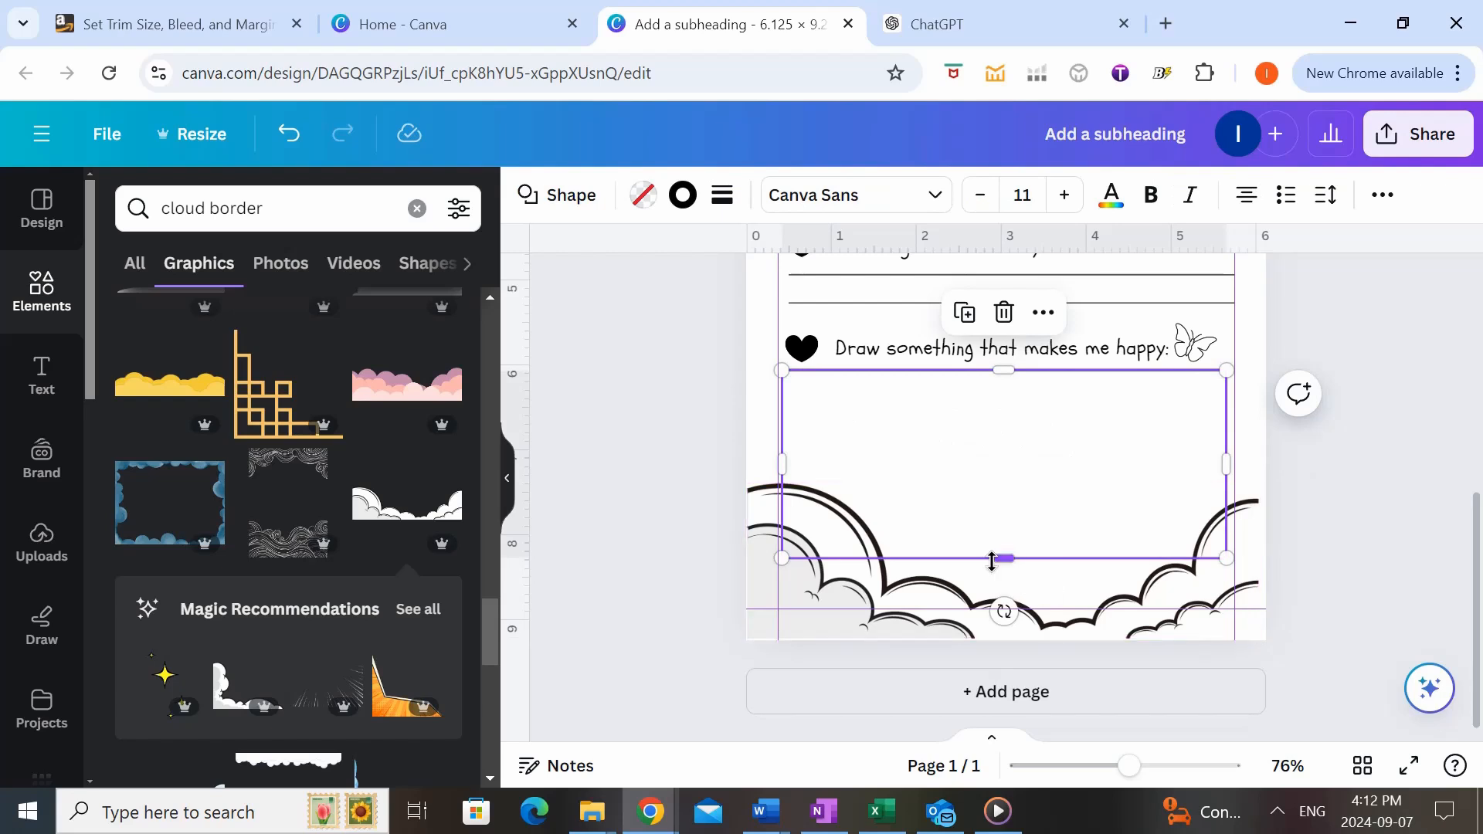
mouse_move(1003, 557)
mouse_down()
mouse_move(1005, 578)
mouse_move(1004, 559)
mouse_up()
click(1302, 559)
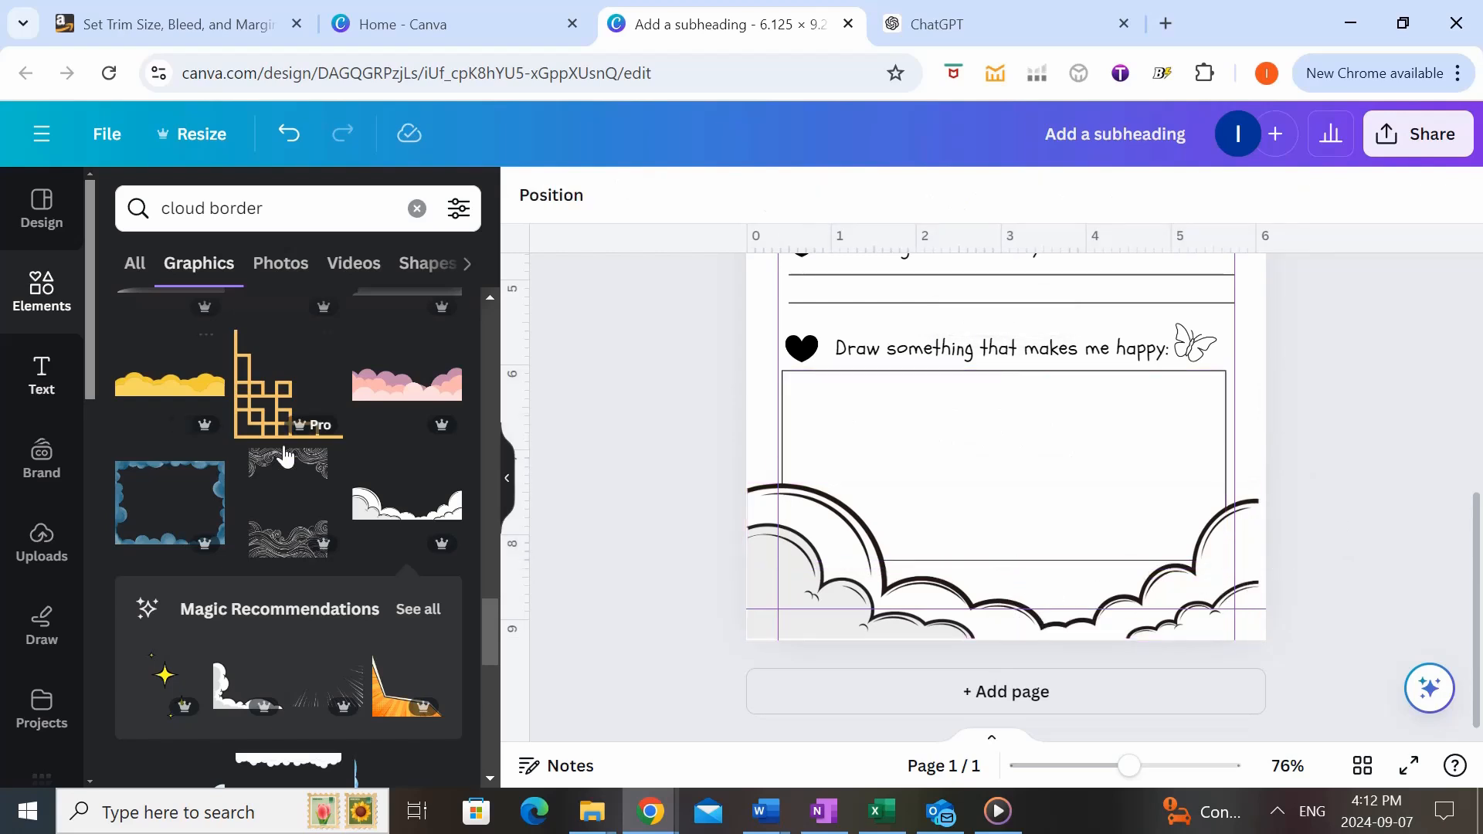
- Add a ribbon banner shape and stretch it into a thin strip about 4.75 in wide over the clouds, just below the drawing box
click(51, 308)
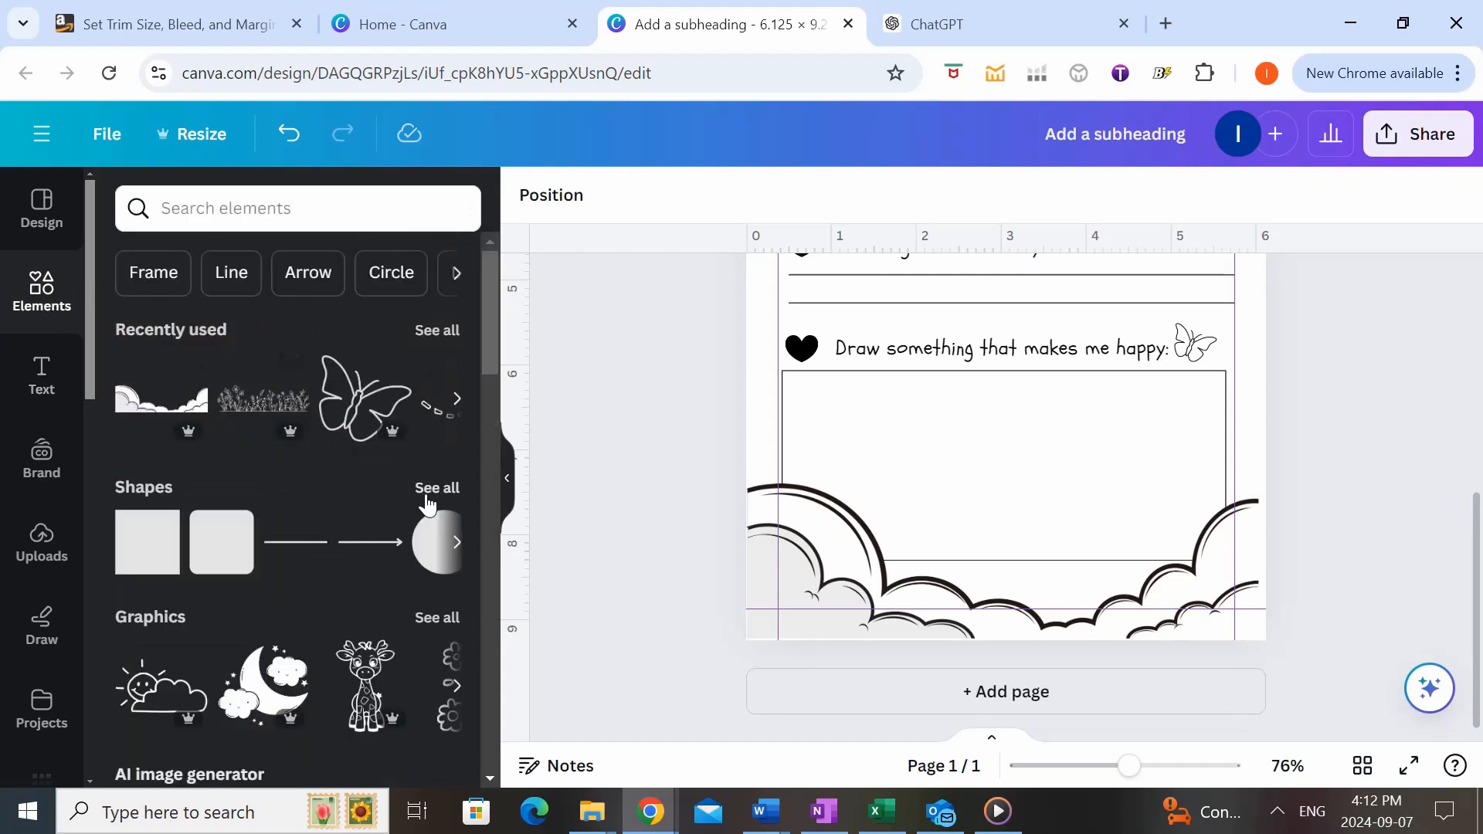
click(426, 500)
scroll(426, 502, down, 8)
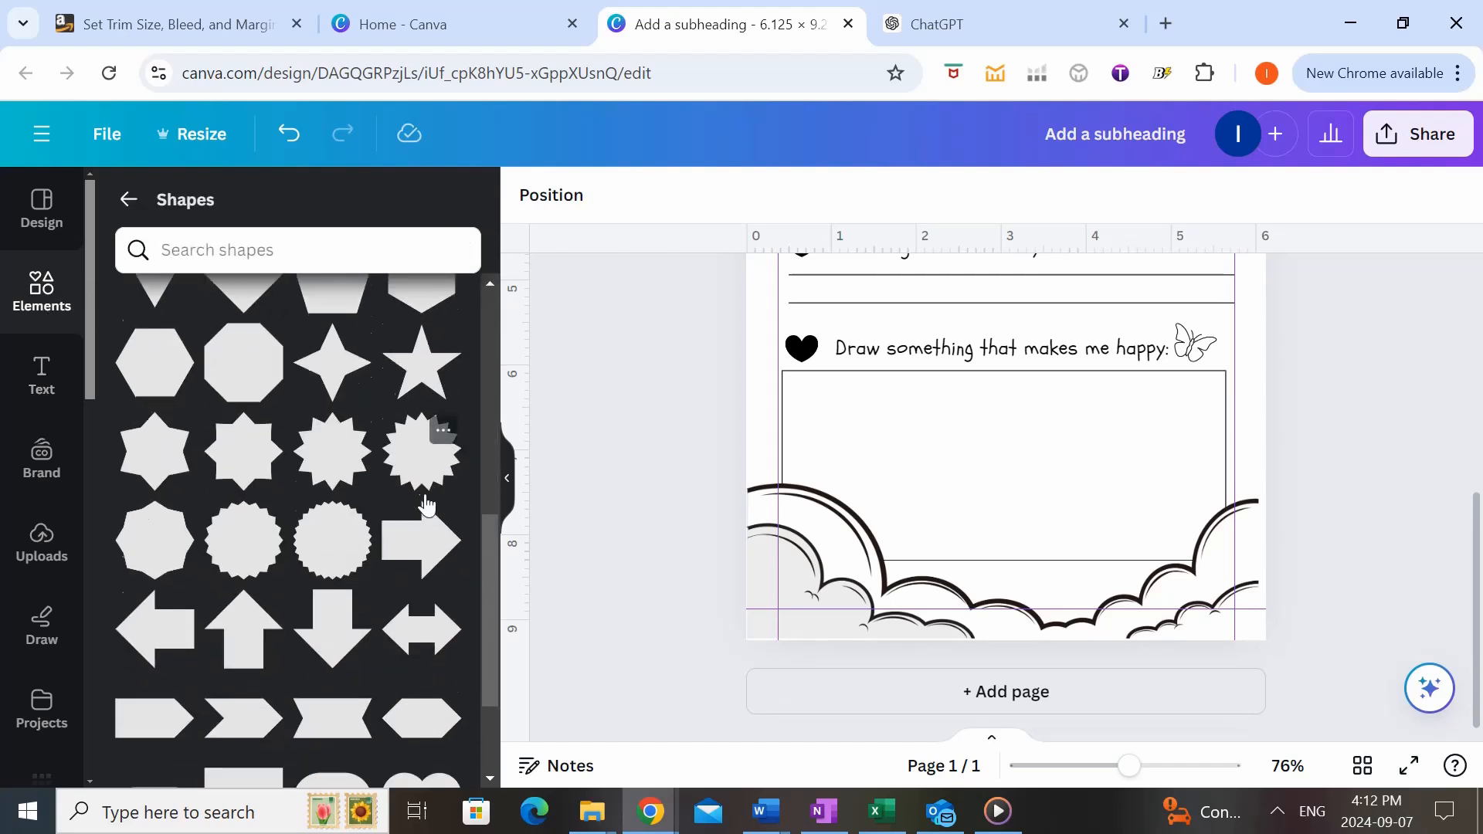
scroll(426, 506, down, 1)
click(325, 615)
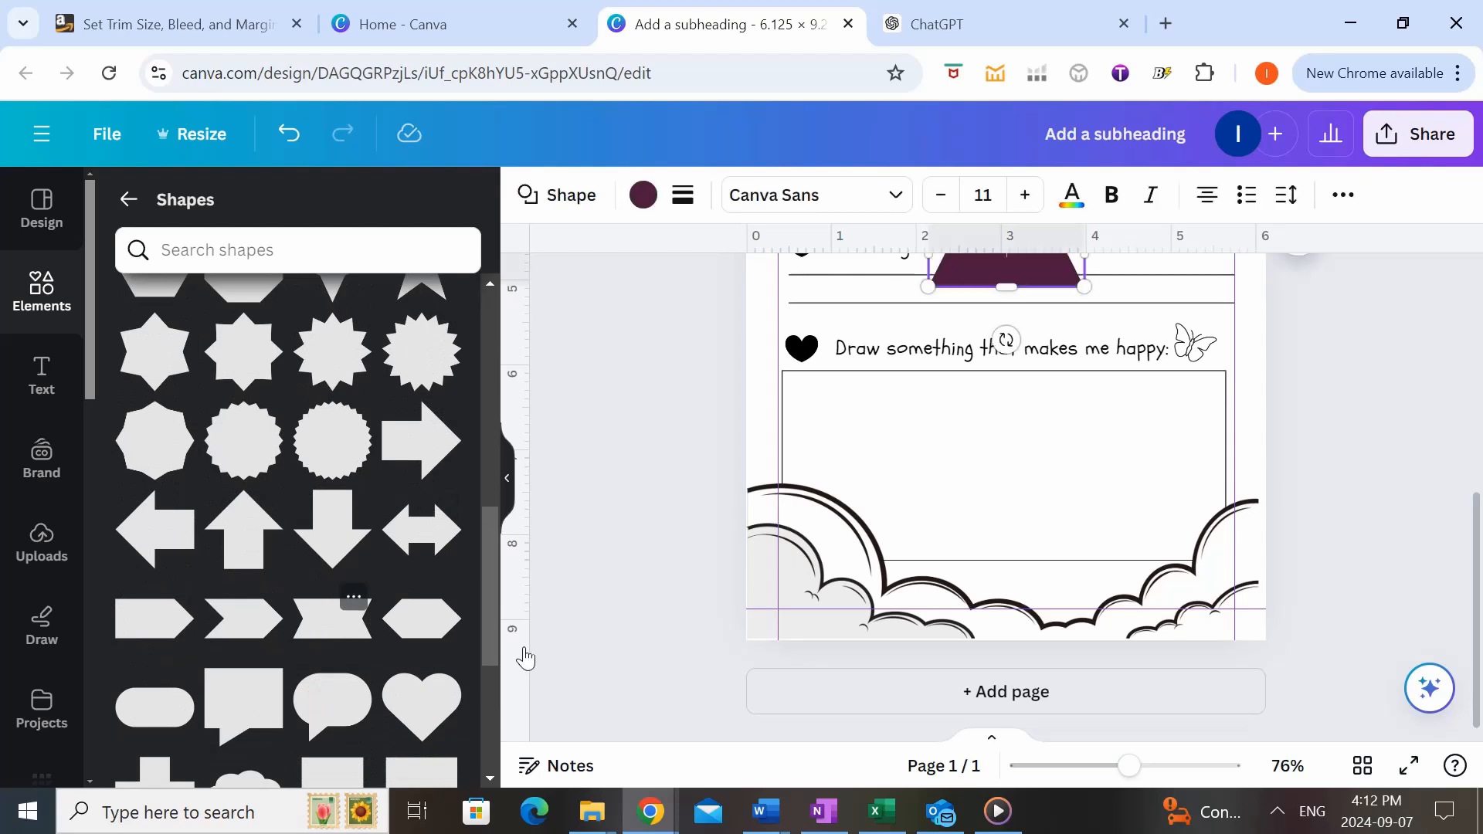
mouse_move(1025, 285)
mouse_down()
mouse_move(942, 553)
mouse_move(893, 586)
mouse_move(896, 550)
mouse_move(883, 570)
mouse_move(1206, 585)
mouse_up()
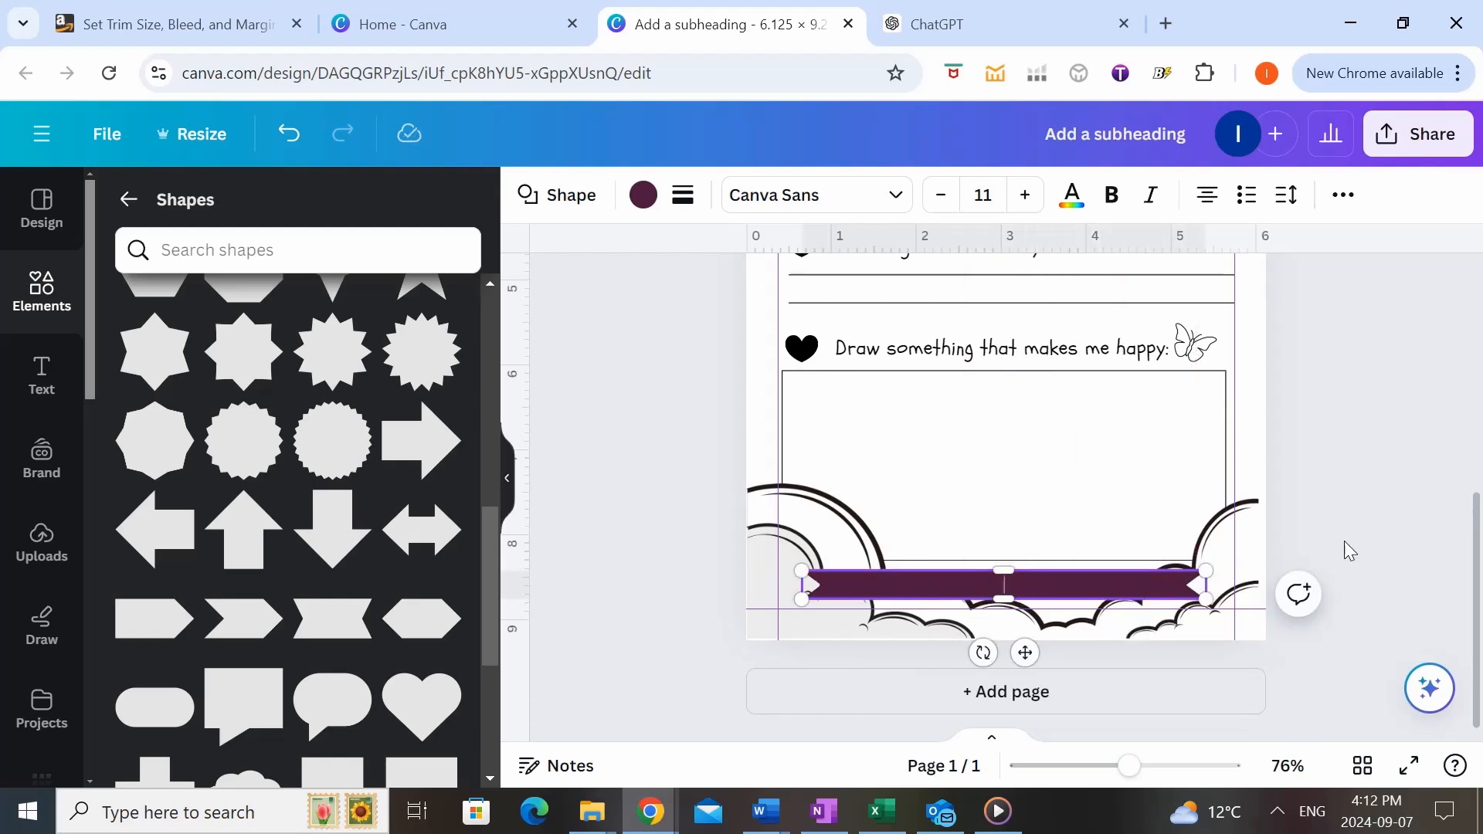
- Fill the ribbon banner with the medium grey from the default solid colors
click(1081, 556)
click(1079, 585)
click(643, 195)
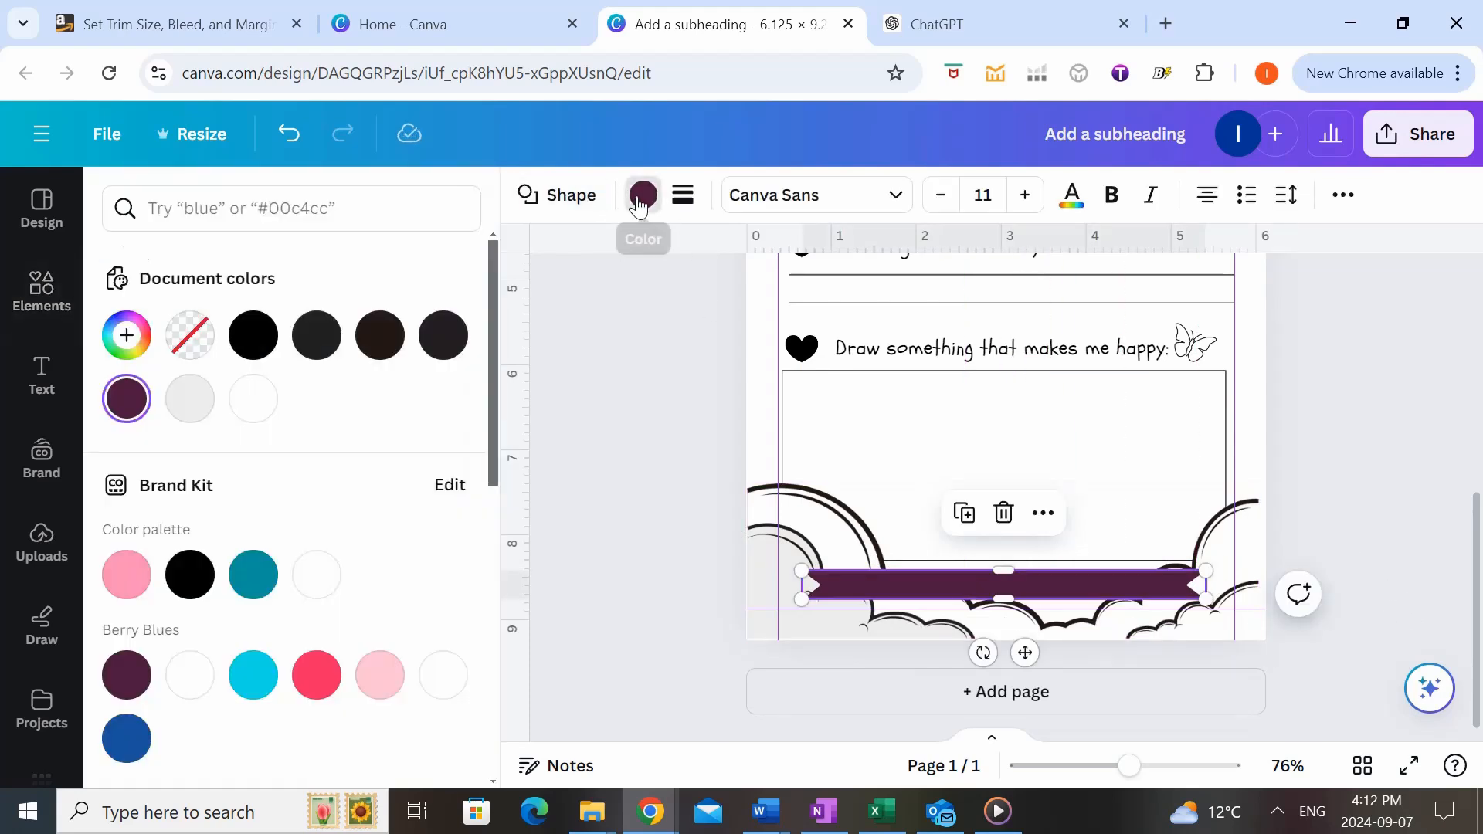
click(190, 414)
scroll(299, 539, down, 3)
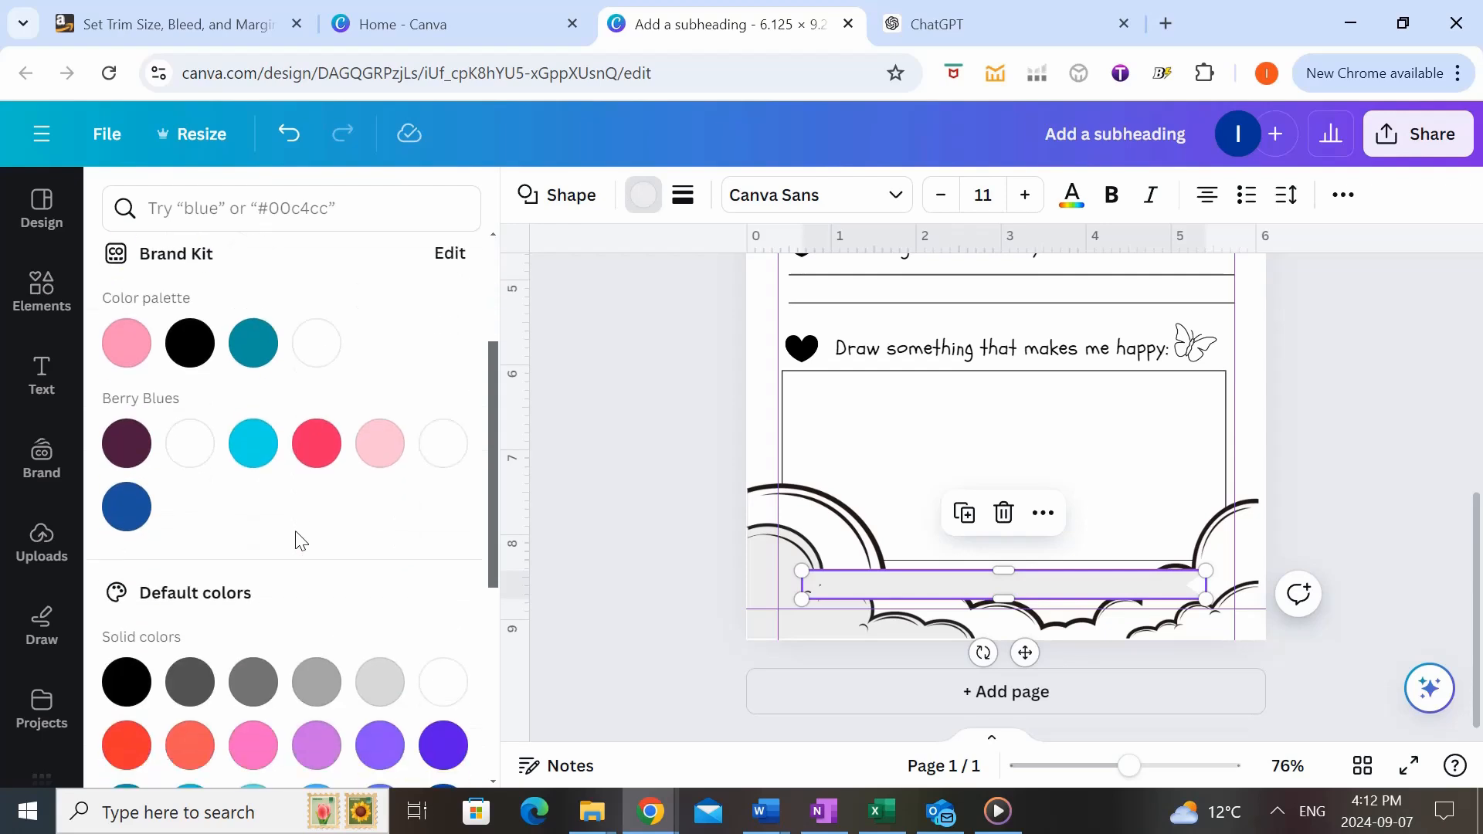
click(311, 680)
key(Escape)
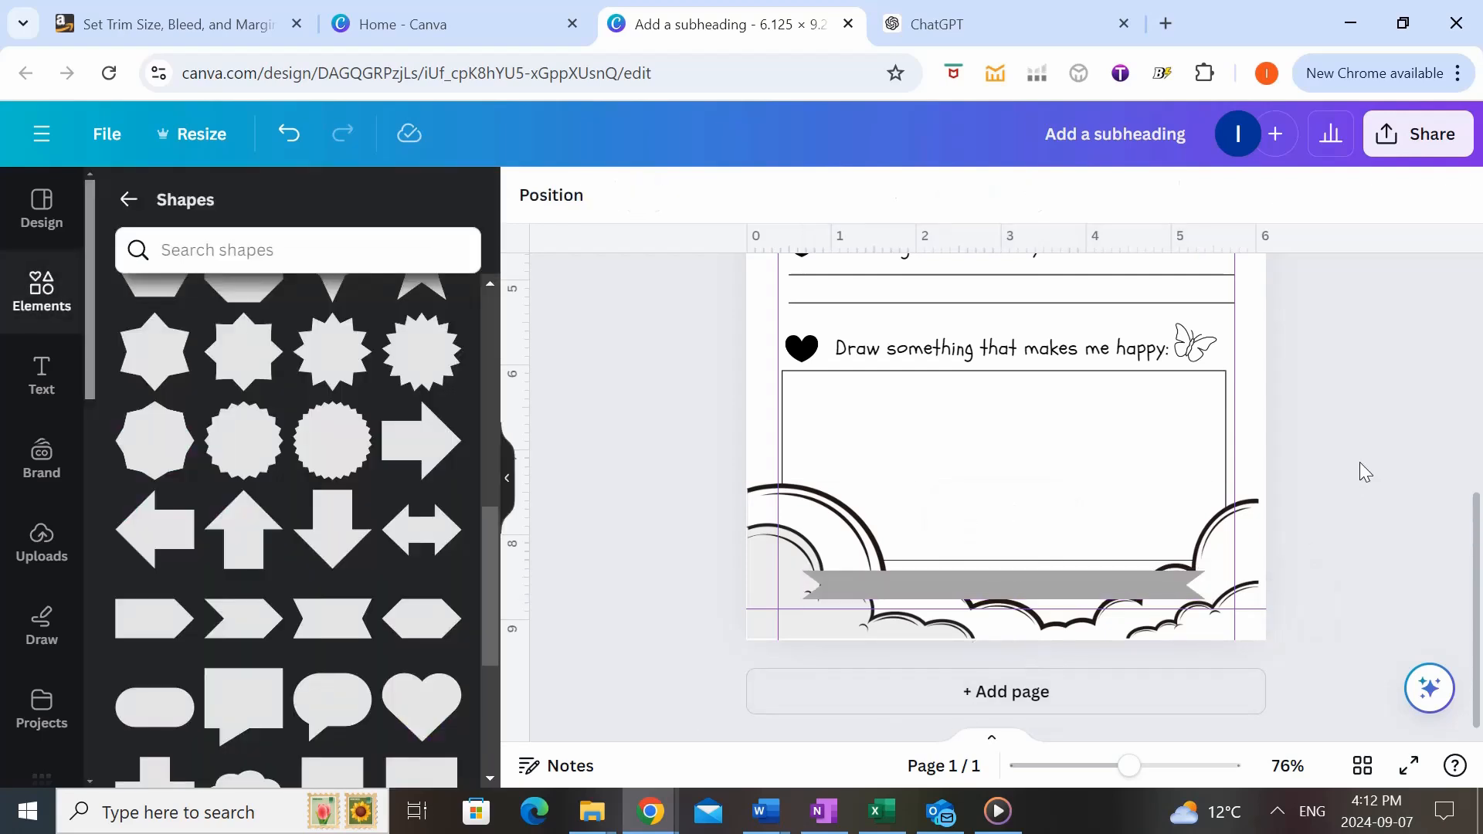
- Add a body text box over the grey banner and replace its placeholder with "quote"
click(41, 378)
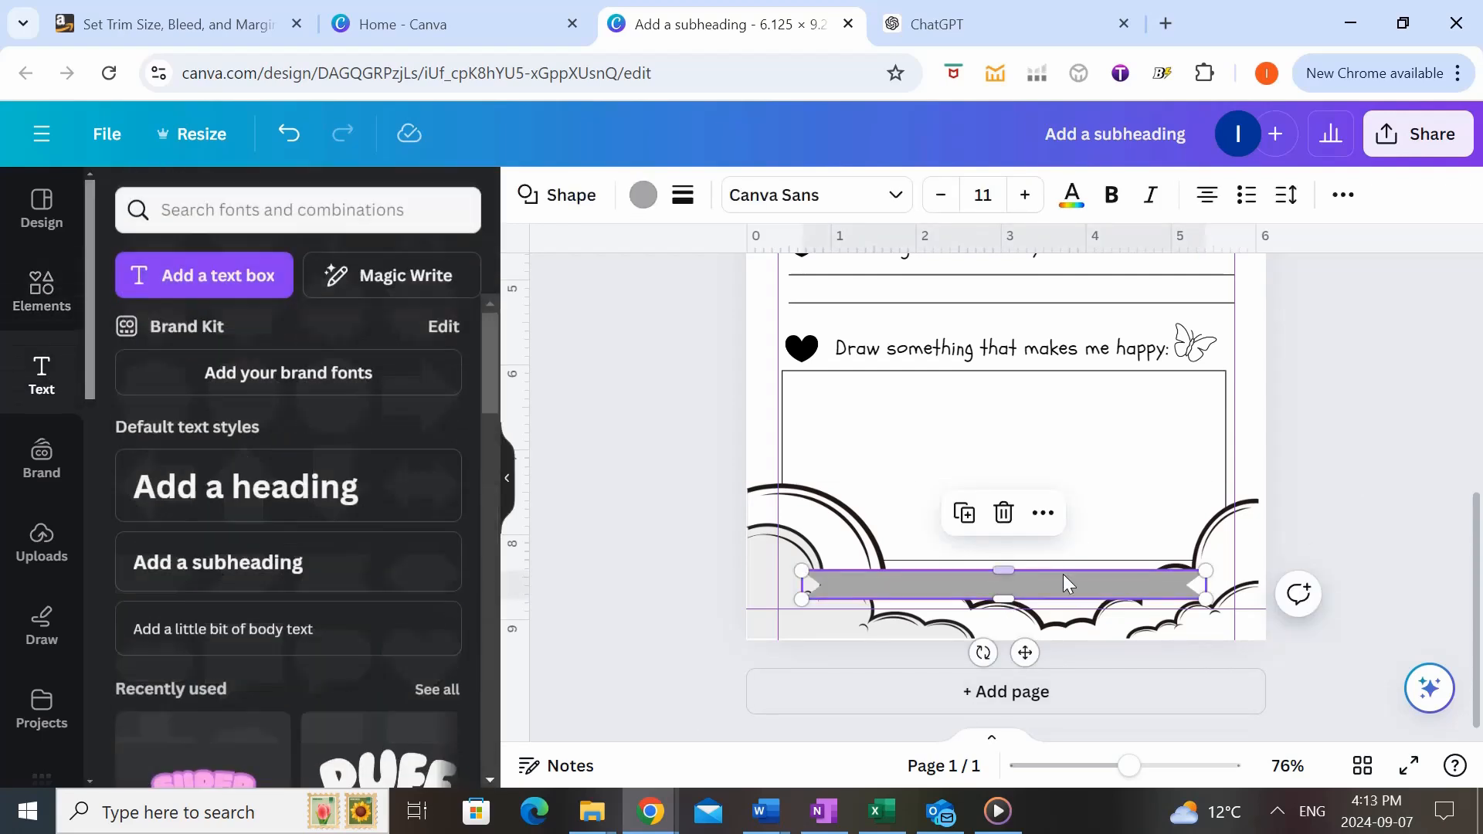
click(308, 628)
drag(1019, 675, 1020, 649)
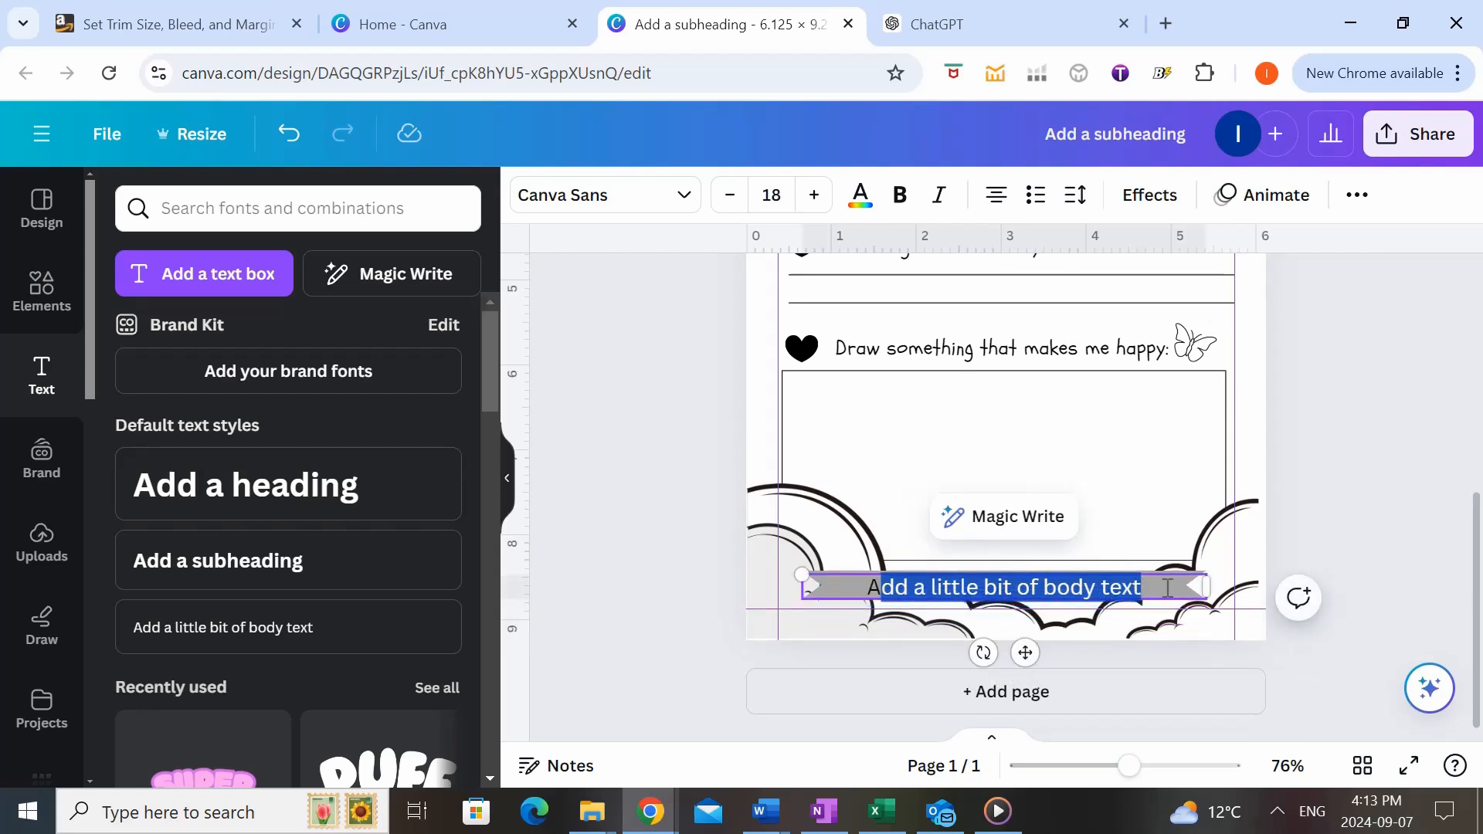
text(Aquote)
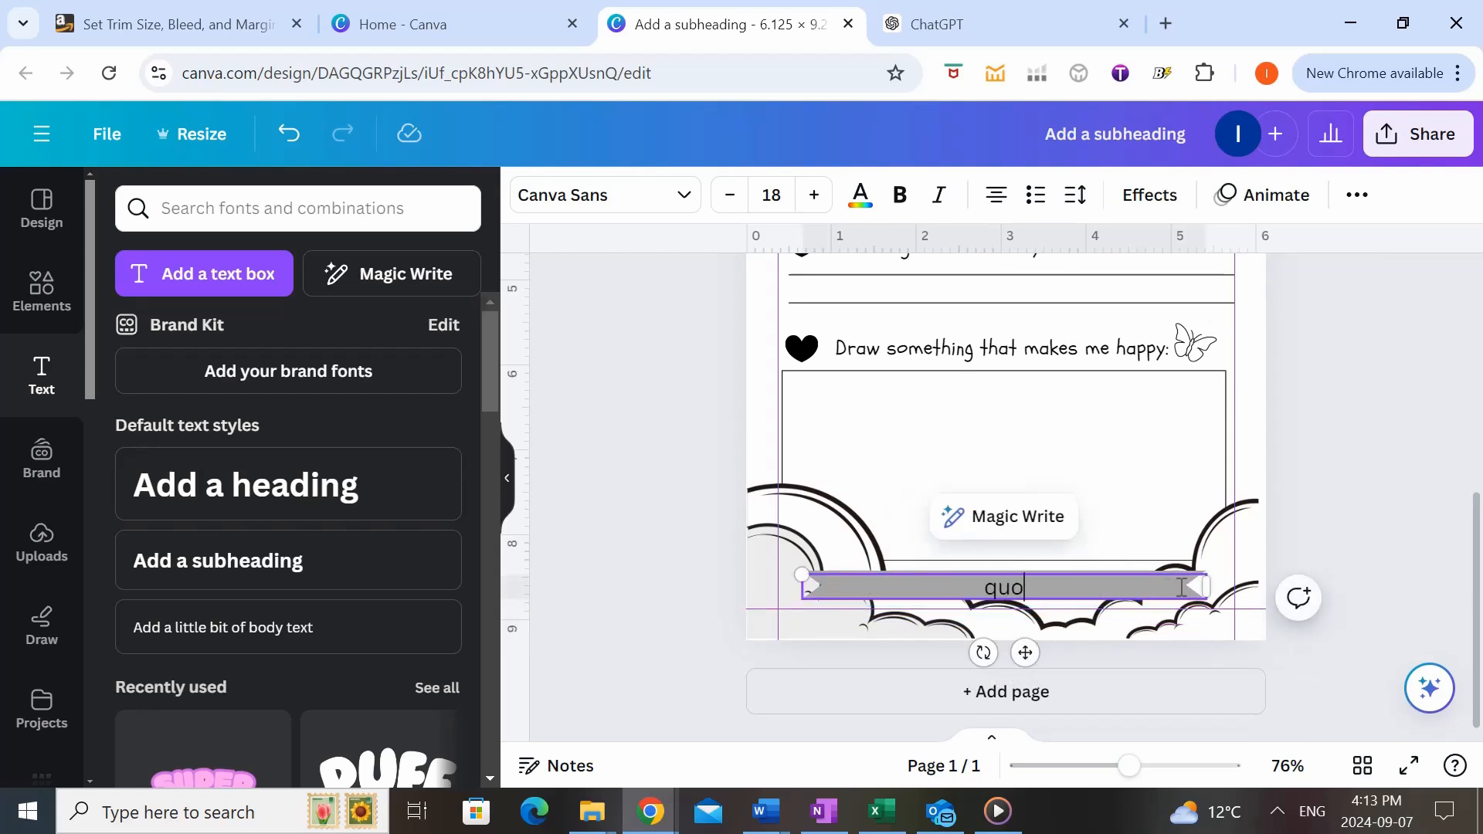
- Set the "quote" text to the Schoolbell font at size 12 and center it vertically within the banner
click(730, 195)
click(730, 195)
click(730, 194)
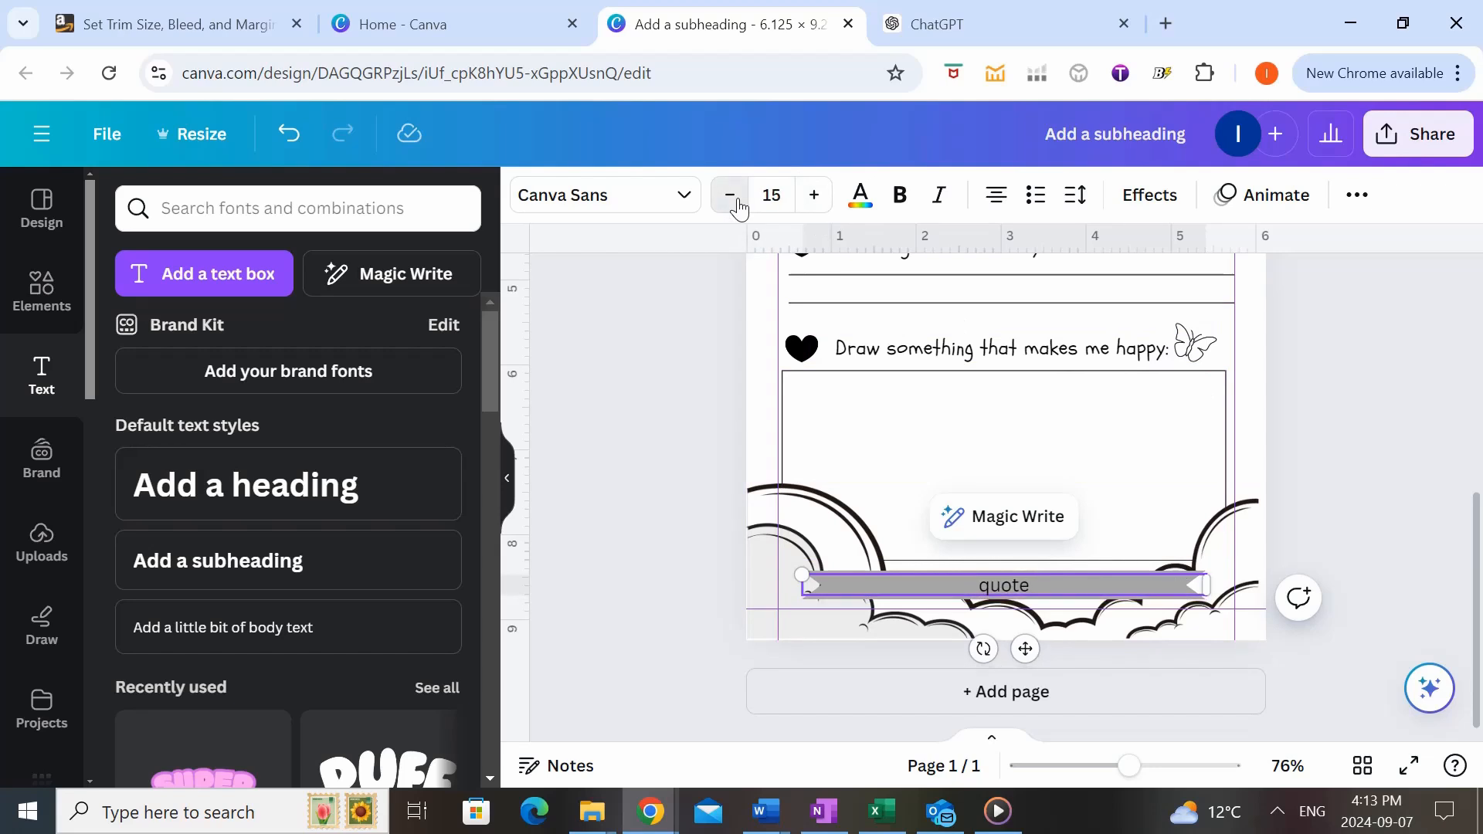
click(730, 195)
click(729, 194)
click(729, 194)
click(813, 194)
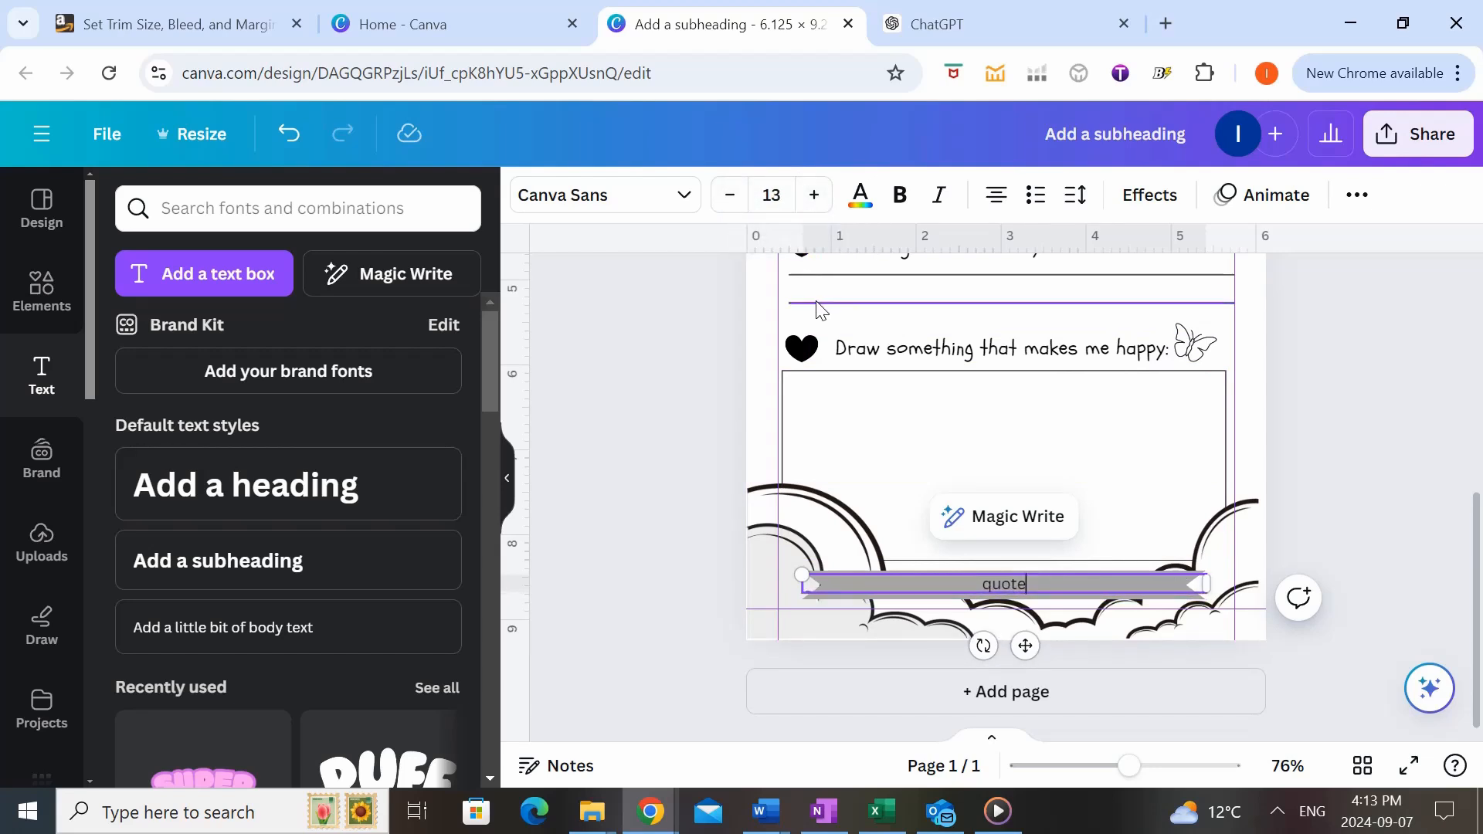
click(639, 197)
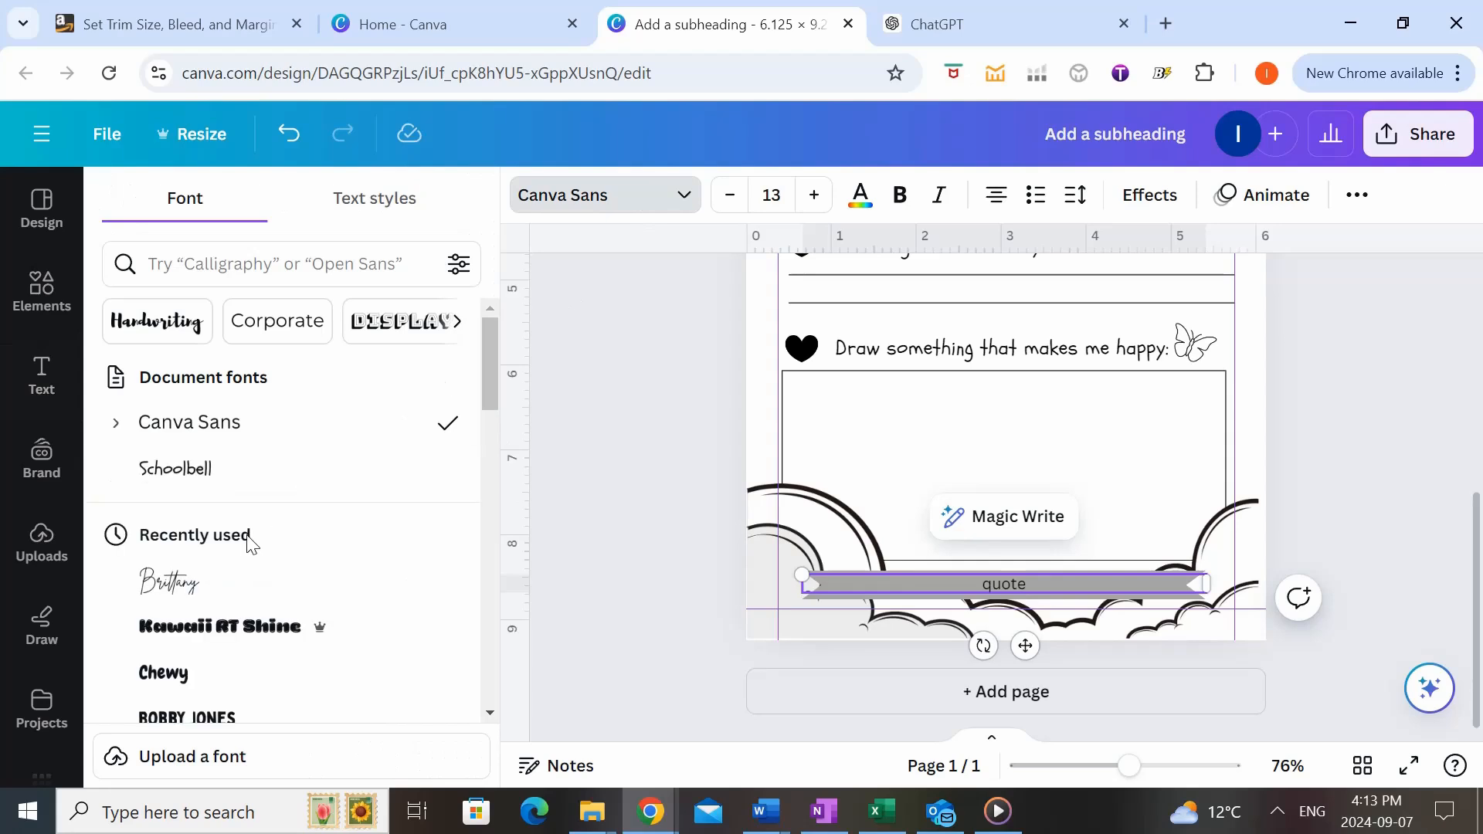
click(185, 469)
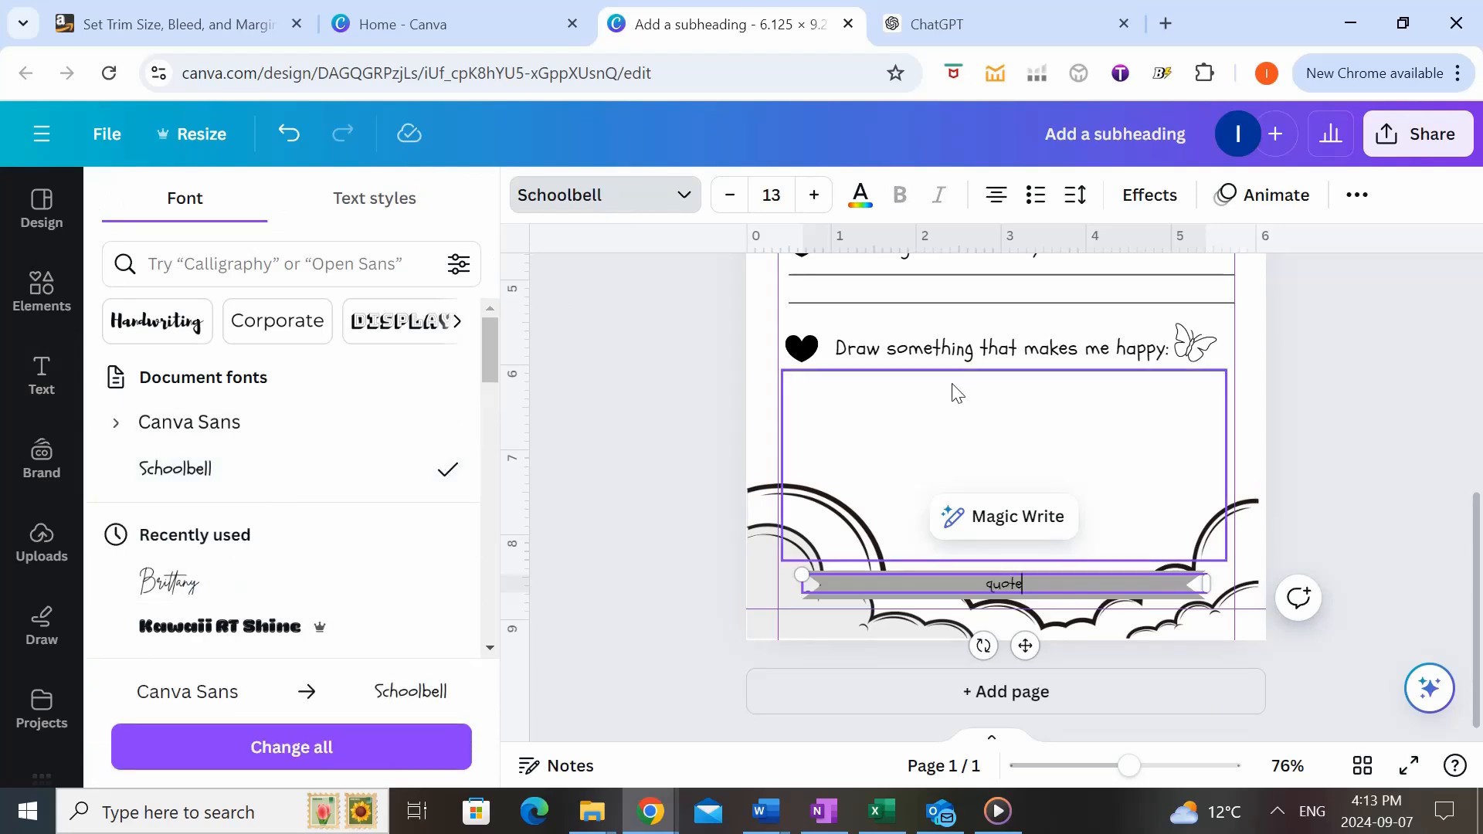
click(1099, 517)
click(1032, 582)
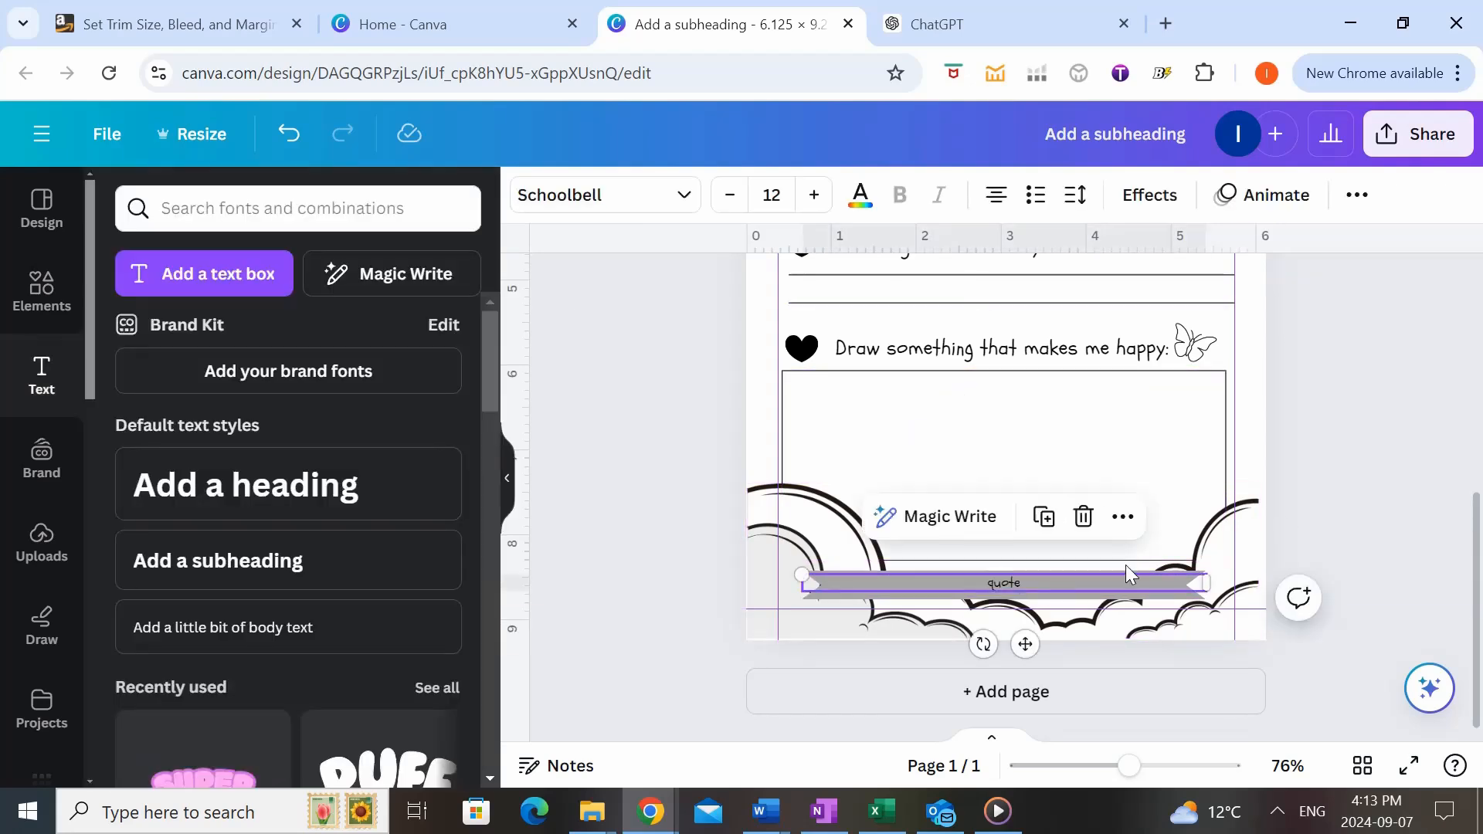
click(1285, 462)
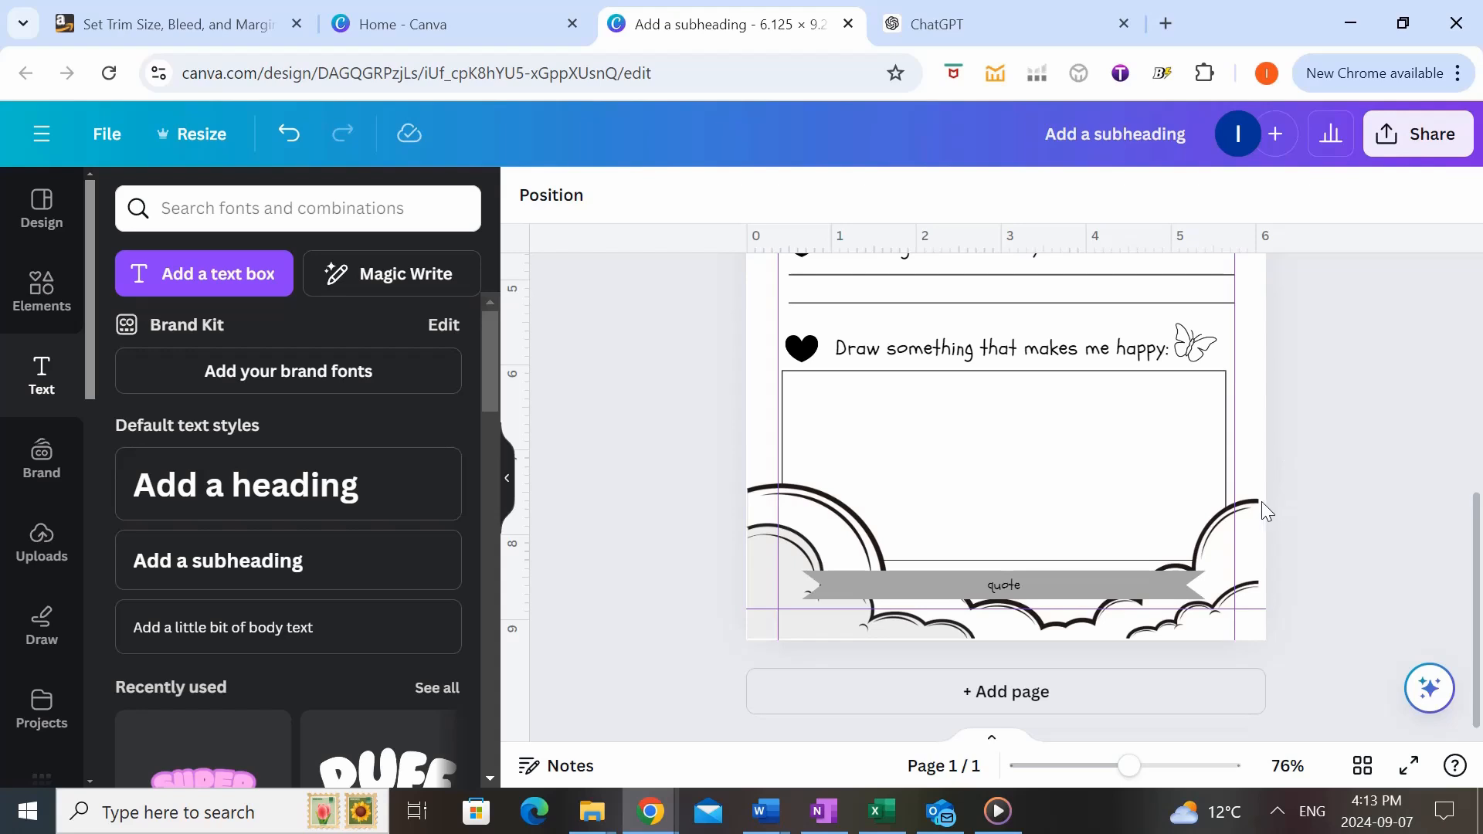
- Switch to ChatGPT and submit the prompt "give me 98 gratitude quotes for kids"
click(976, 11)
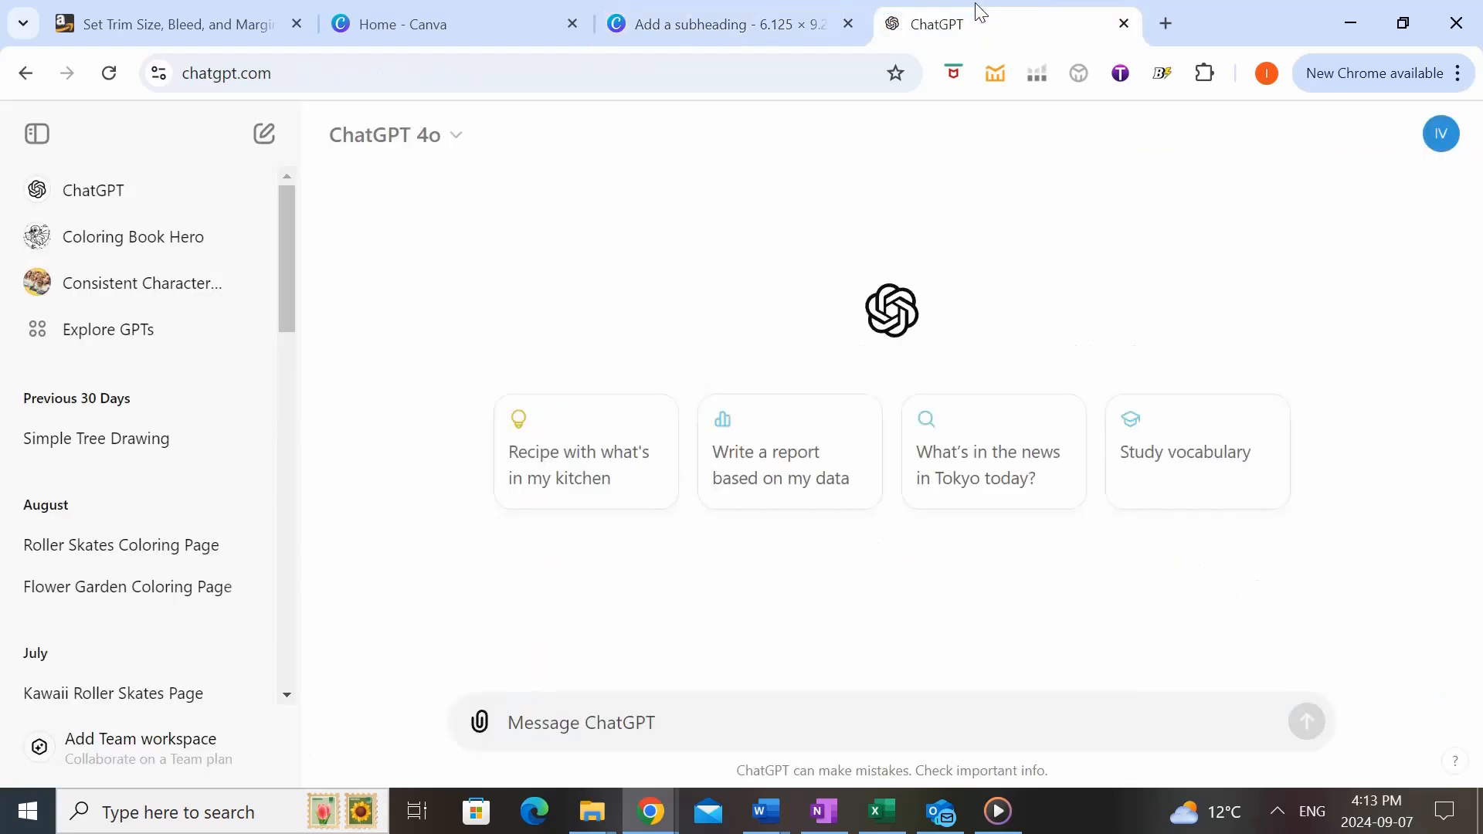
click(604, 729)
text(give me 9)
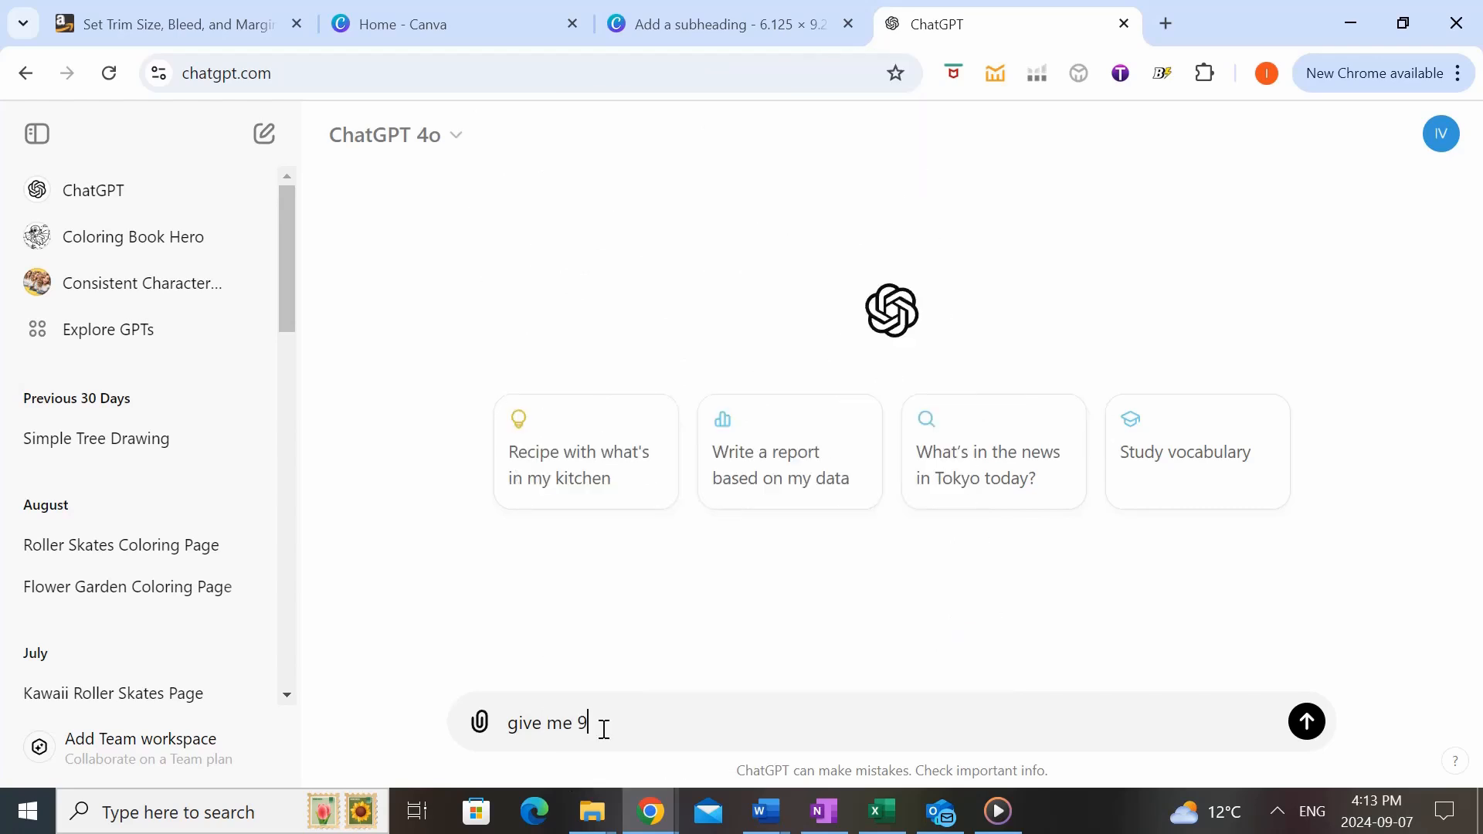
text(de quotes for kids)
key(Return)
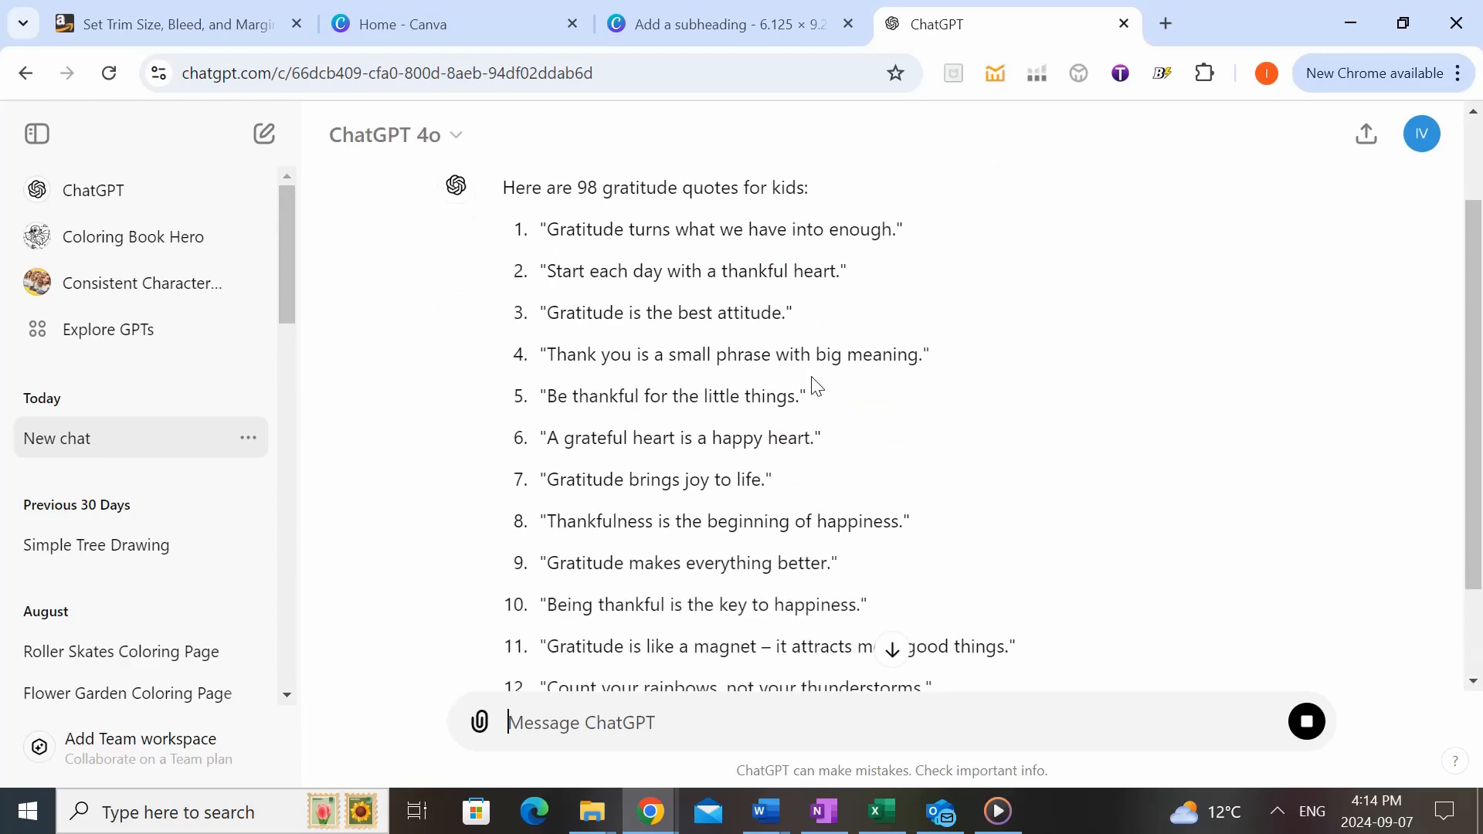
- Copy the complete list of 98 gratitude quotes from the ChatGPT reply
scroll(942, 424, down, 3)
scroll(1073, 461, down, 3)
scroll(1073, 460, down, 2)
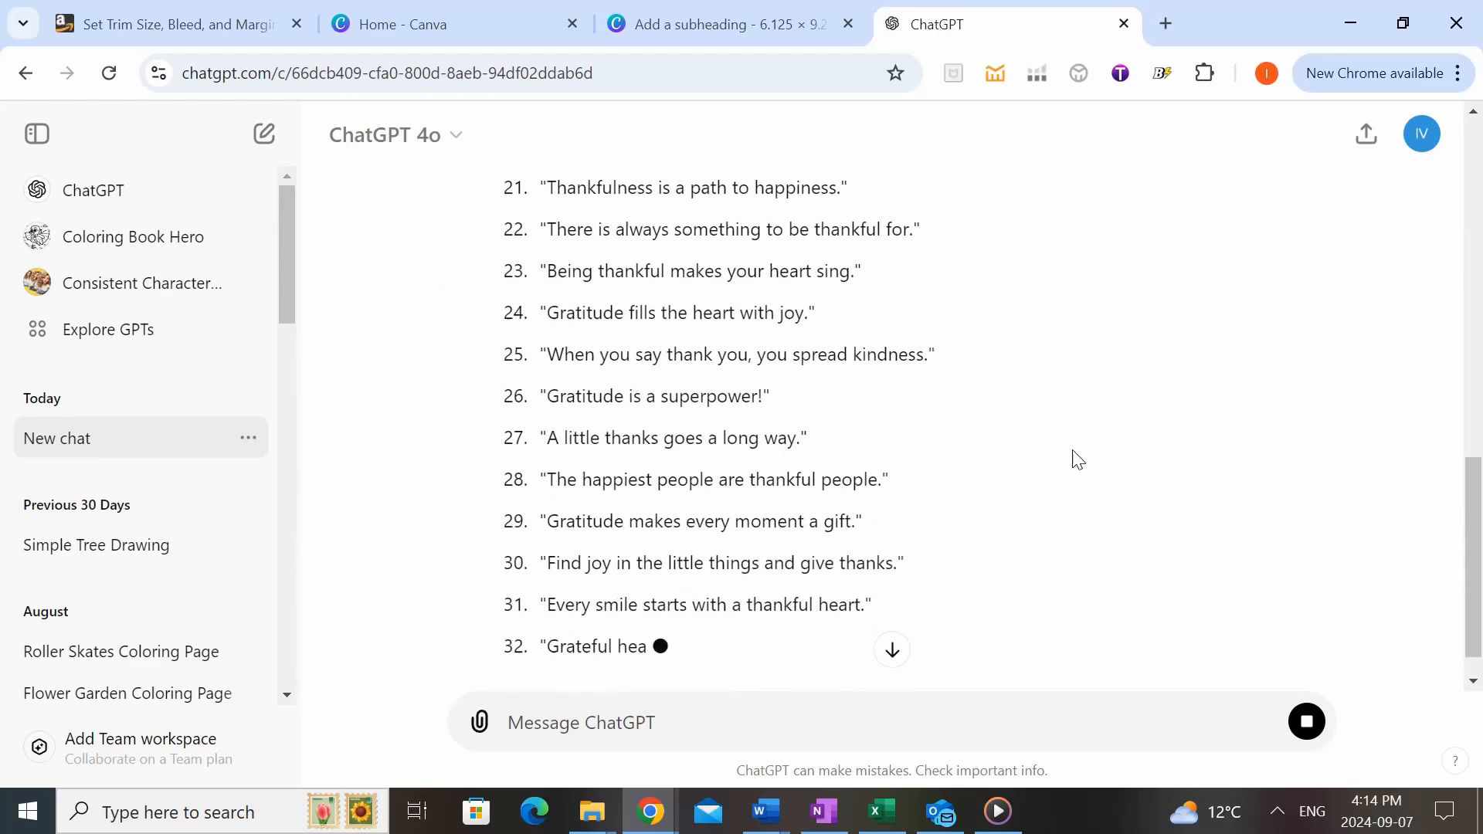
scroll(1073, 460, down, 3)
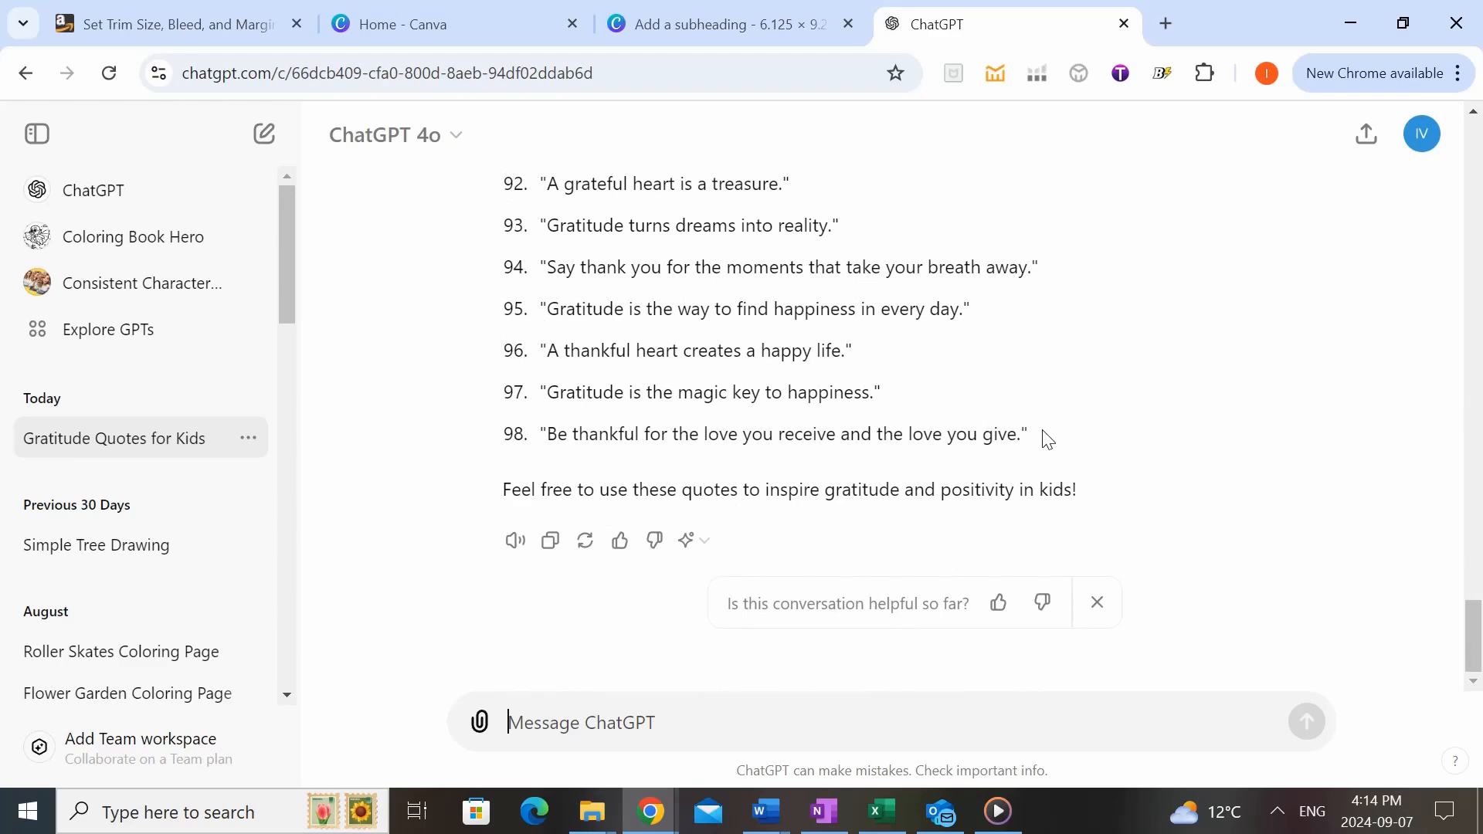
drag(1048, 444, 543, 341)
right_click(636, 493)
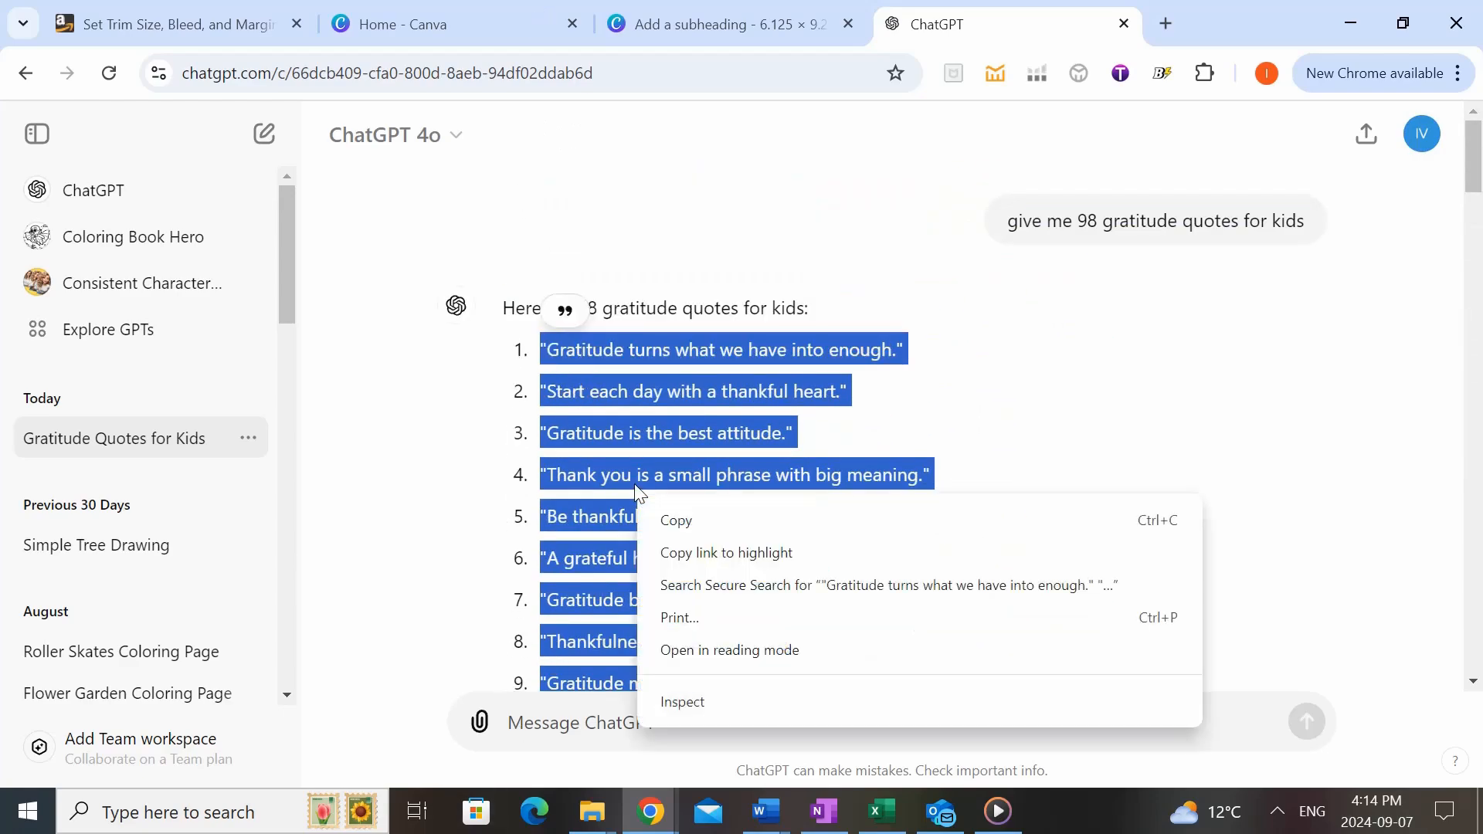
click(658, 526)
- Switch to the blank Excel workbook and paste the quotes into column A from cell A1, matching the destination formatting
click(881, 811)
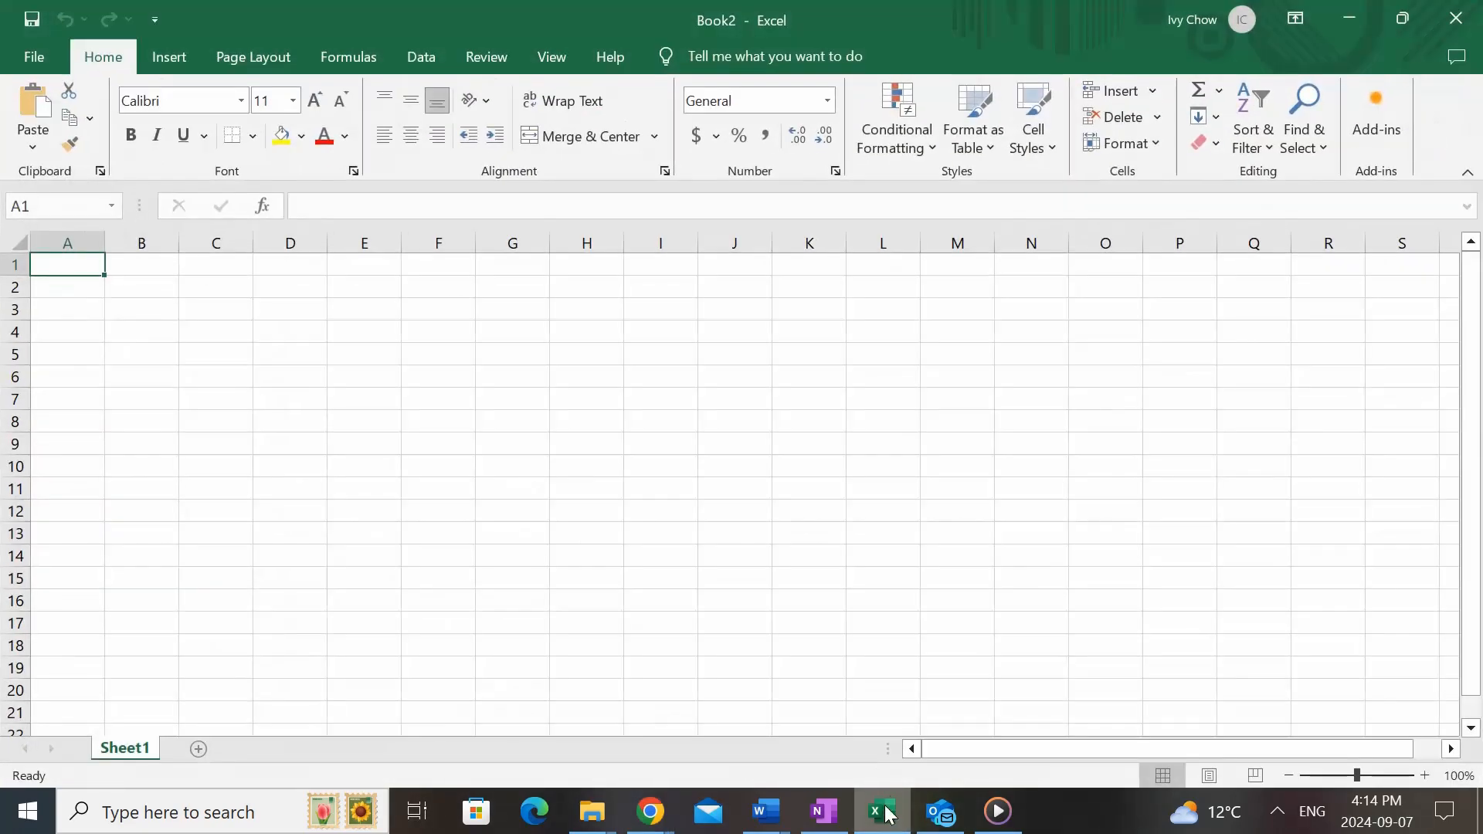
right_click(89, 261)
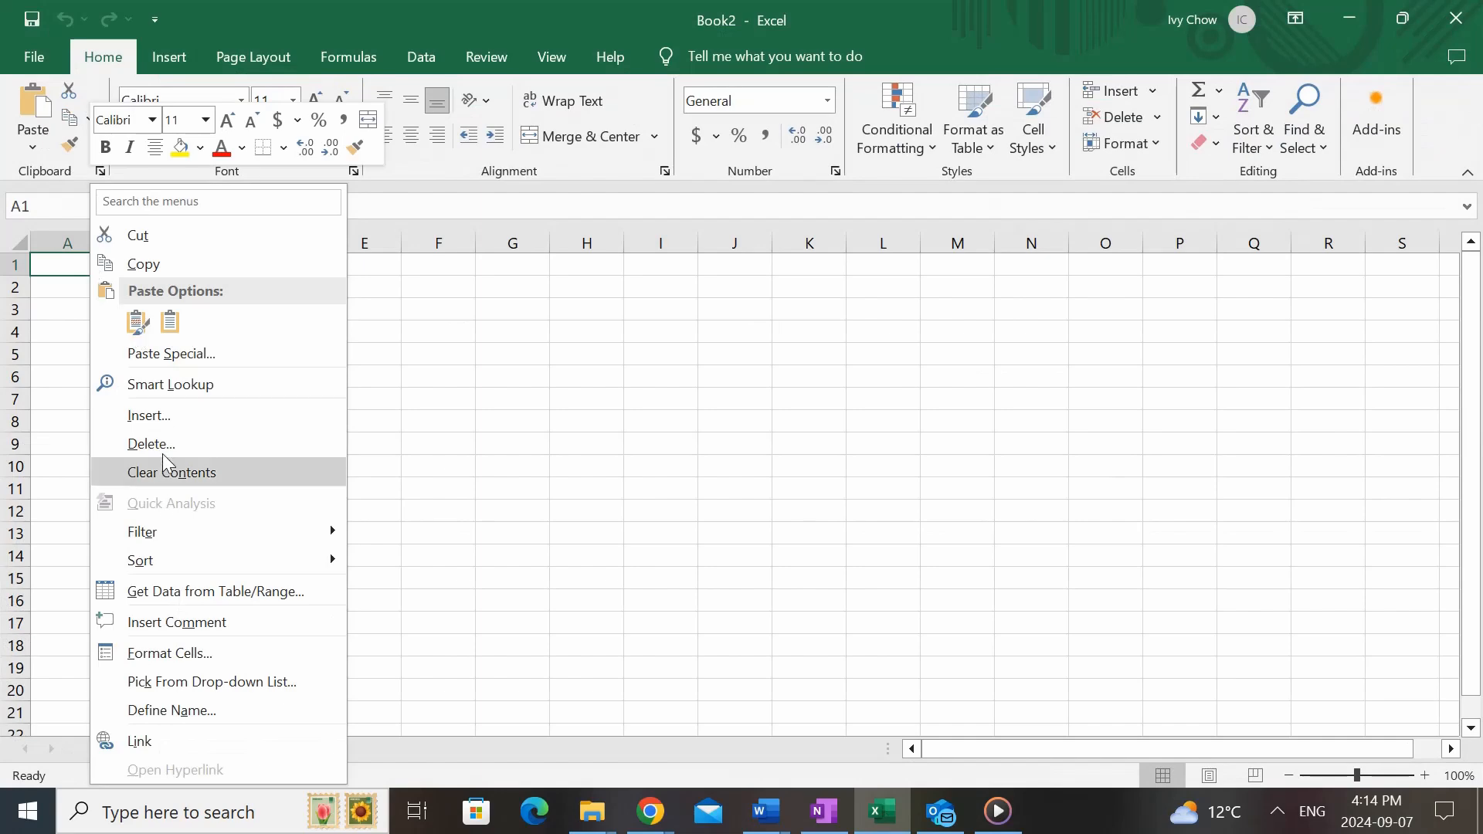
click(172, 321)
scroll(623, 386, down, 8)
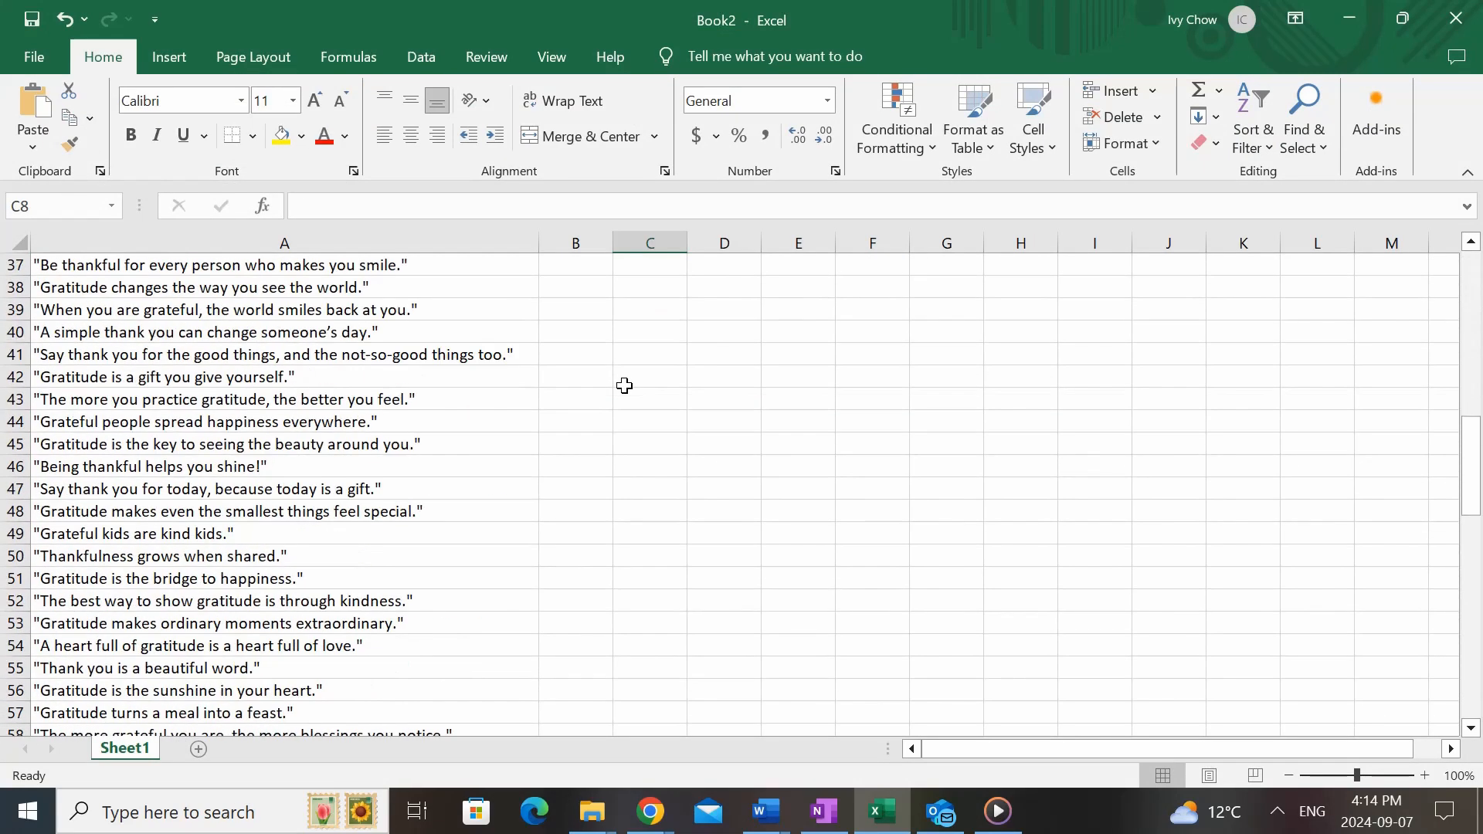
scroll(623, 386, up, 12)
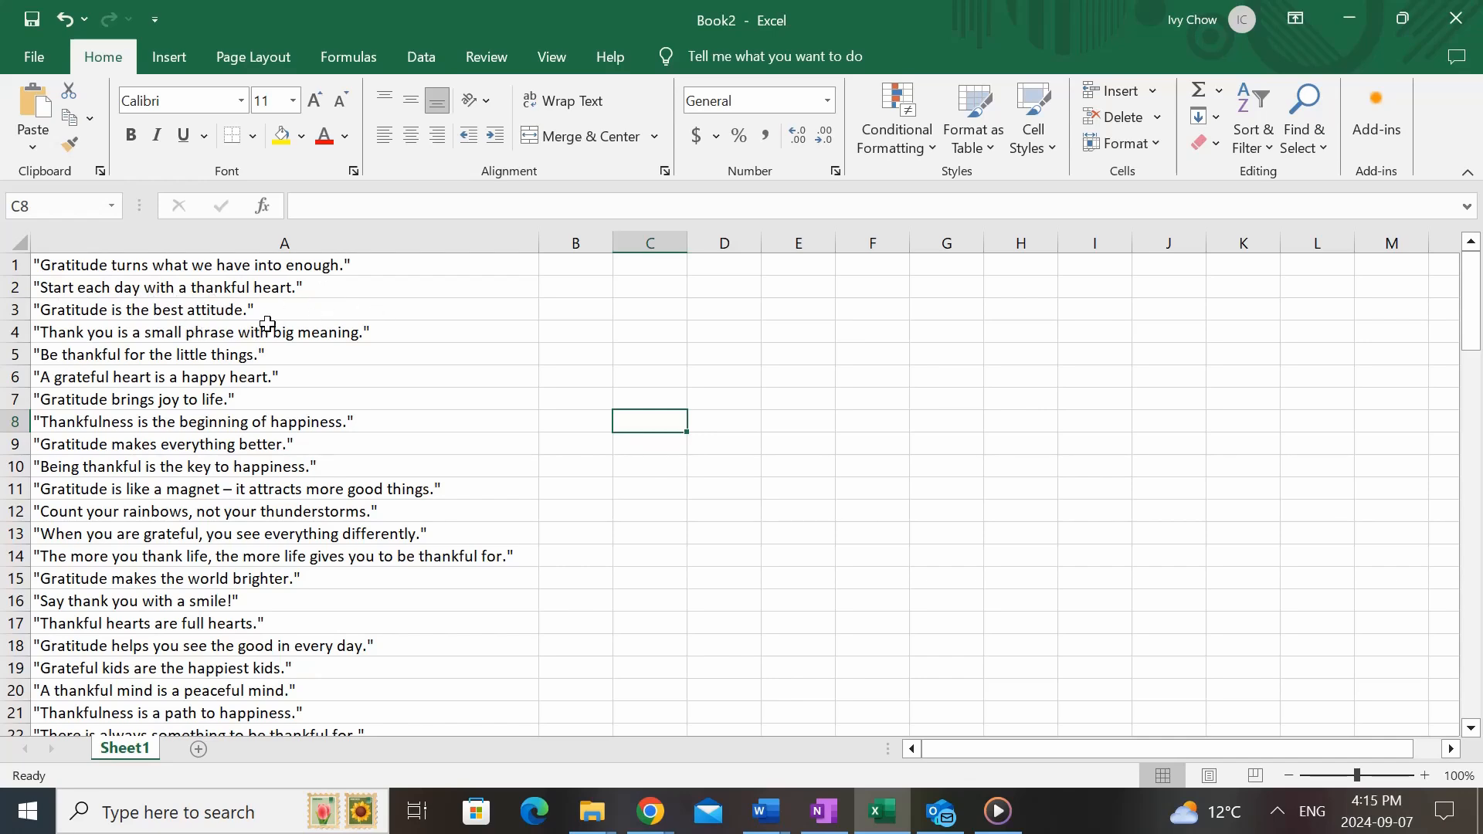
click(796, 418)
scroll(795, 419, down, 6)
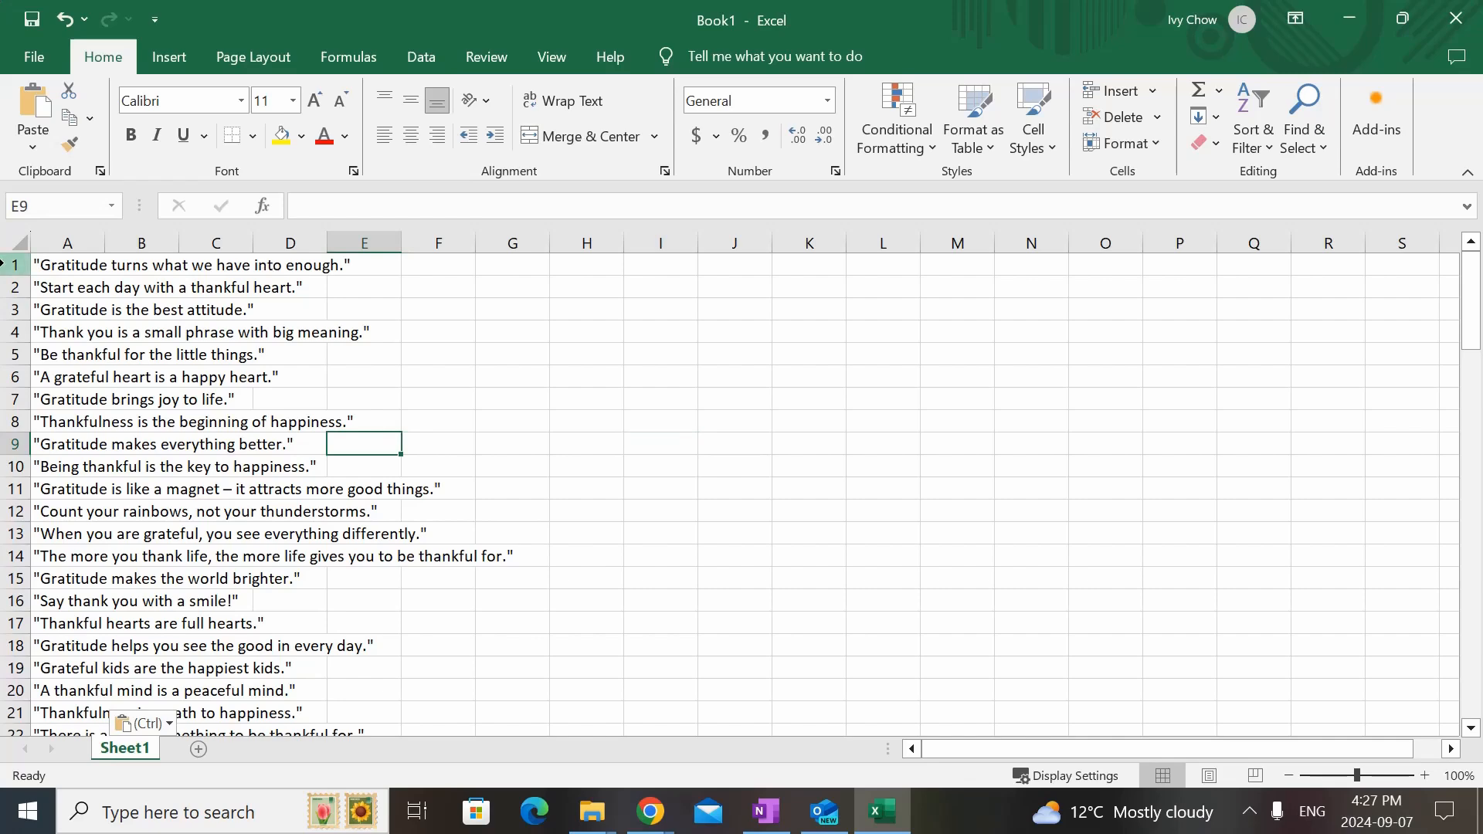
- Insert a row above the first quote and enter the heading "Gratitude Quotes" in cell A1
right_click(4, 264)
click(62, 466)
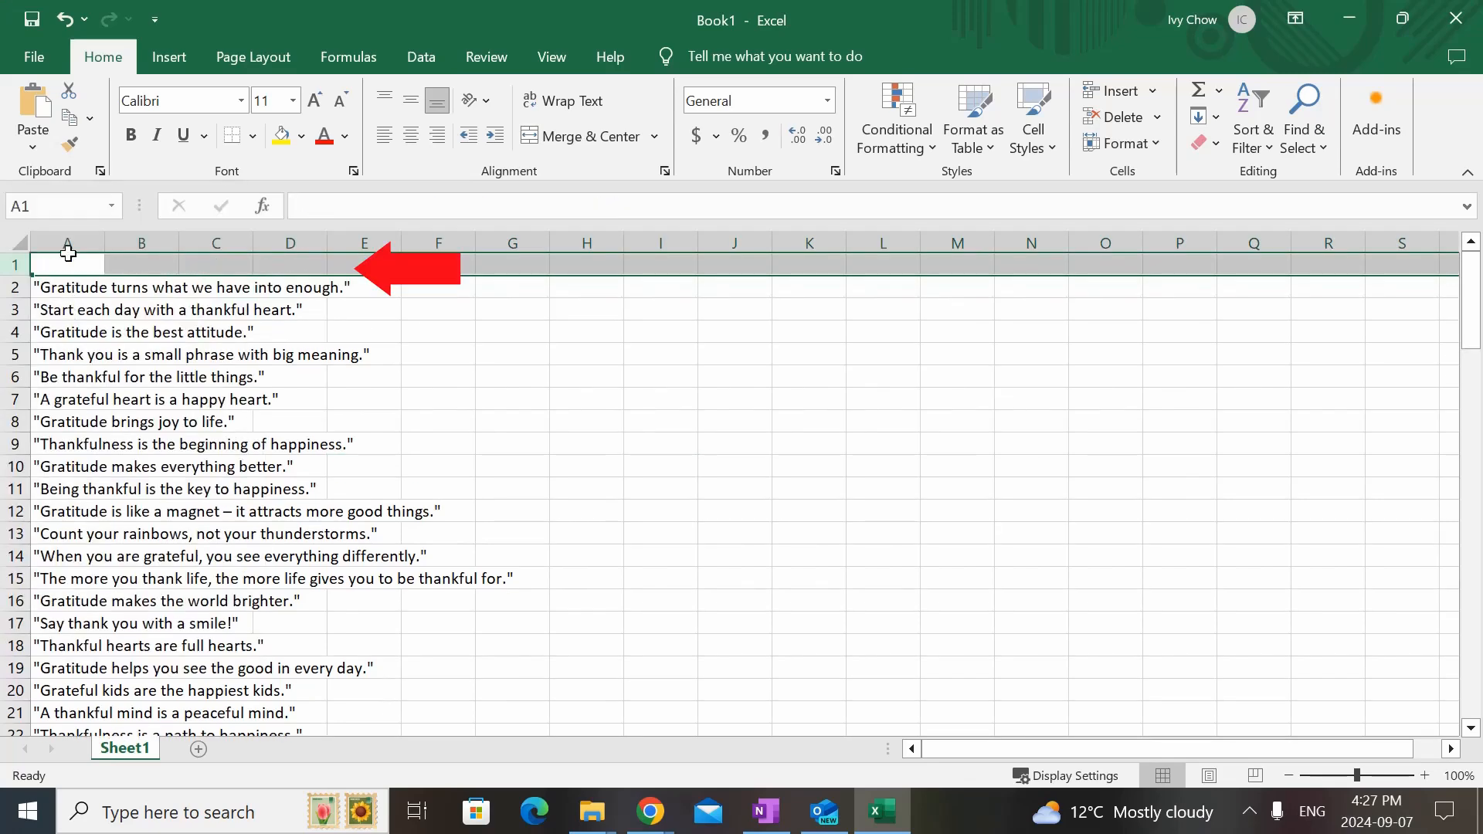
click(71, 264)
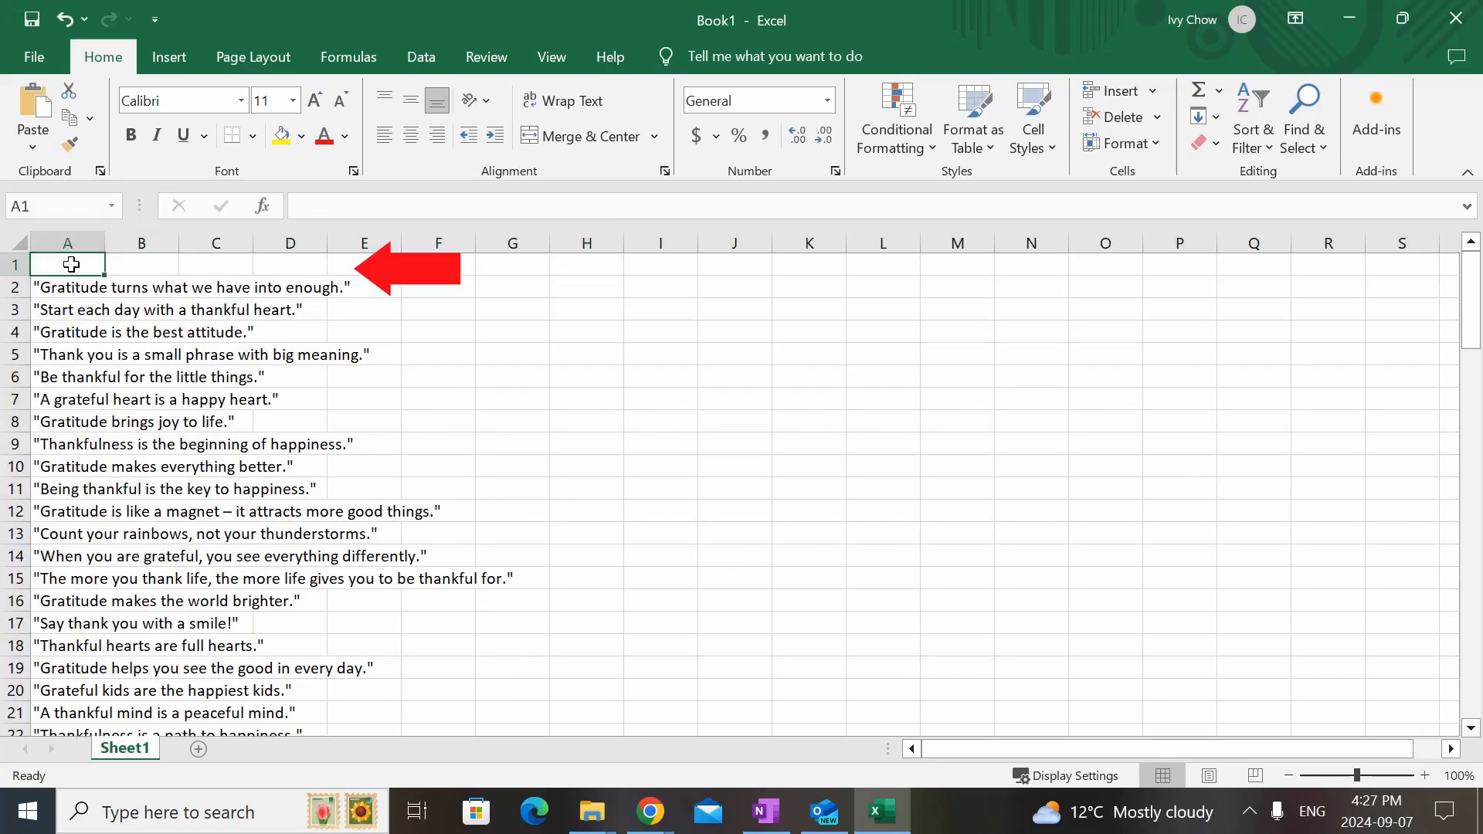
text(Gratitude )
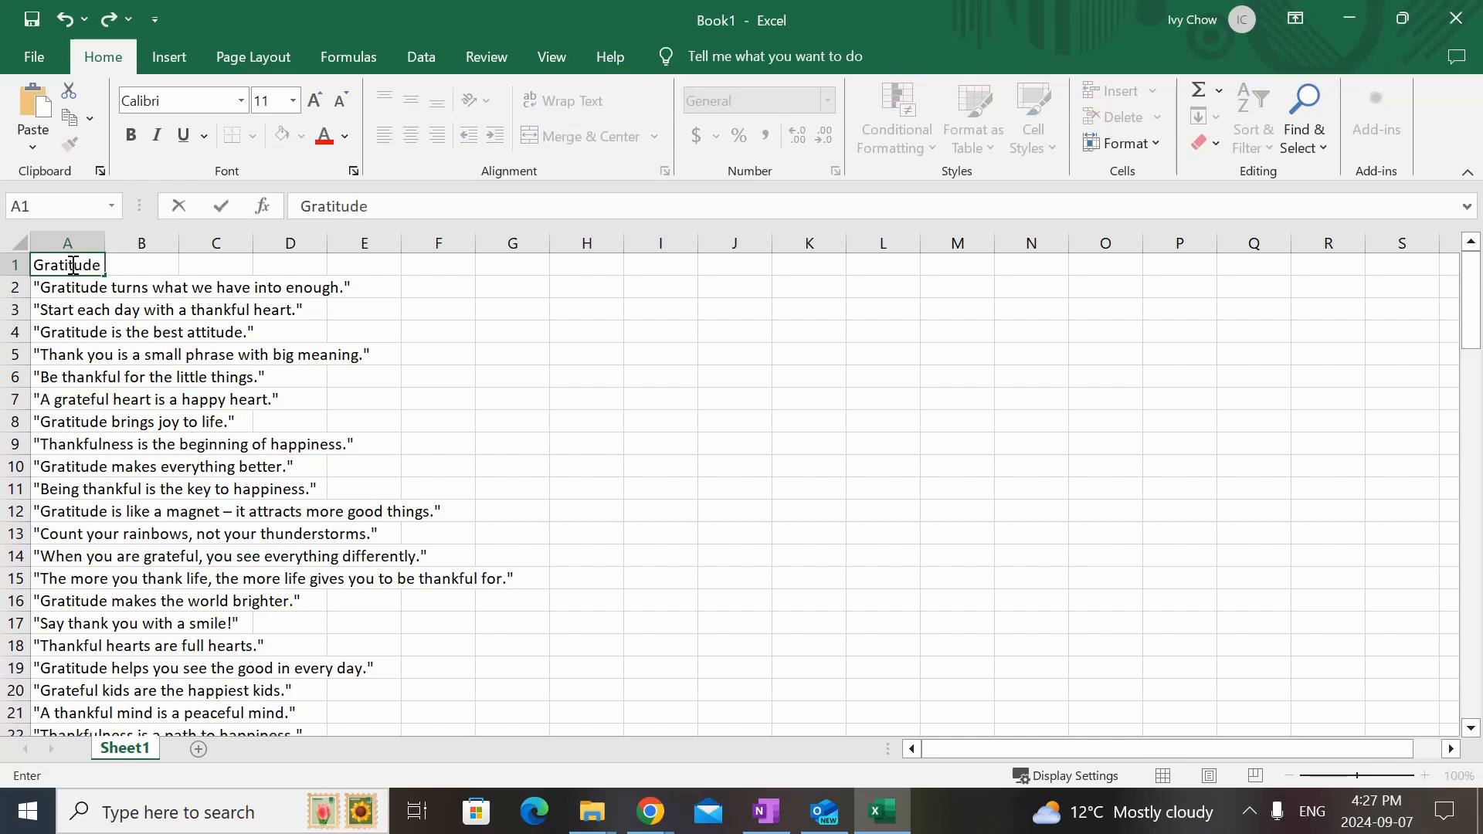
text(Quotes)
click(796, 426)
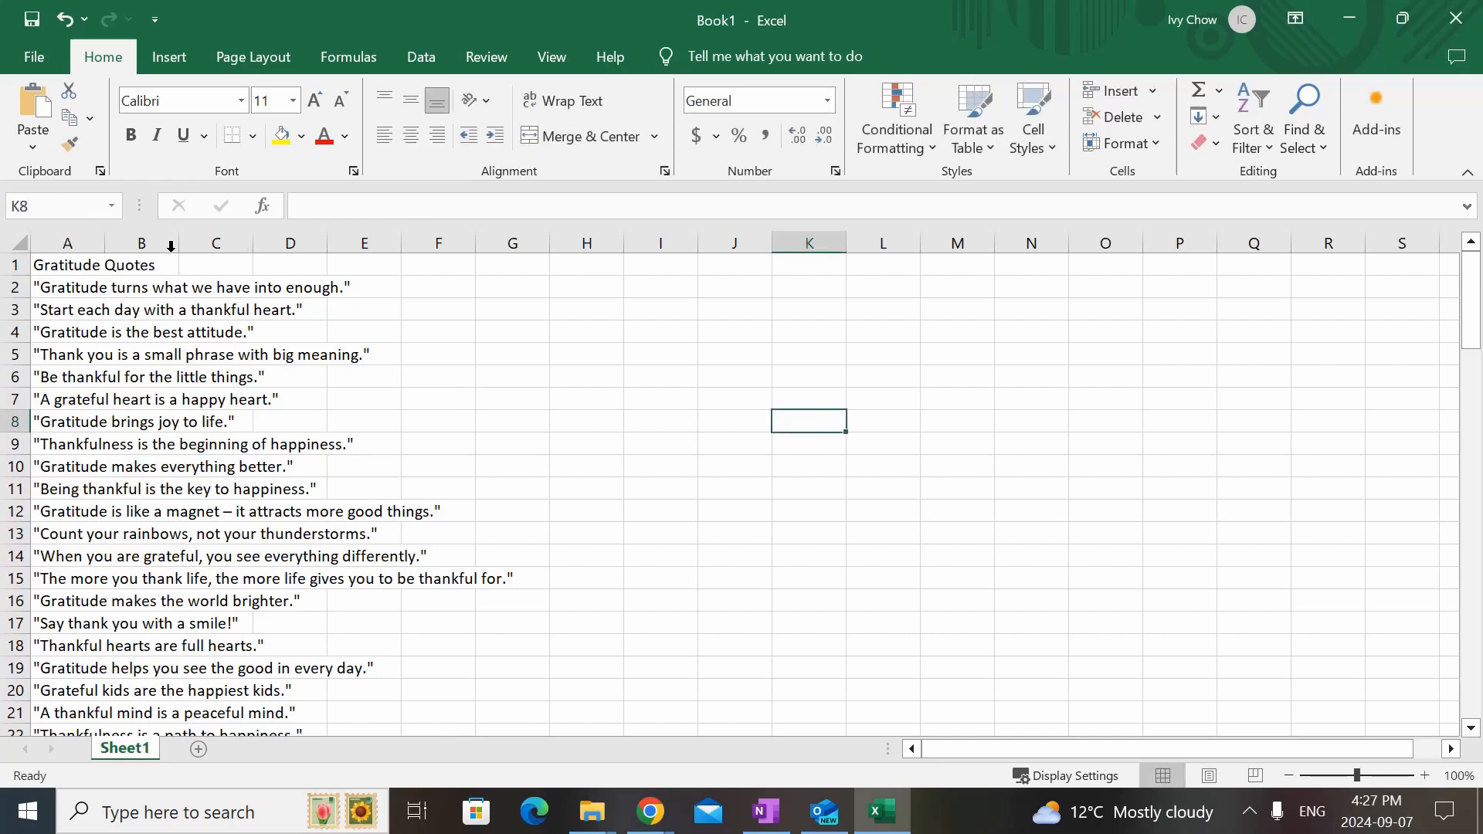
- Save the workbook to the Downloads folder as "gratitude quotes" in CSV (Comma delimited) format
click(54, 59)
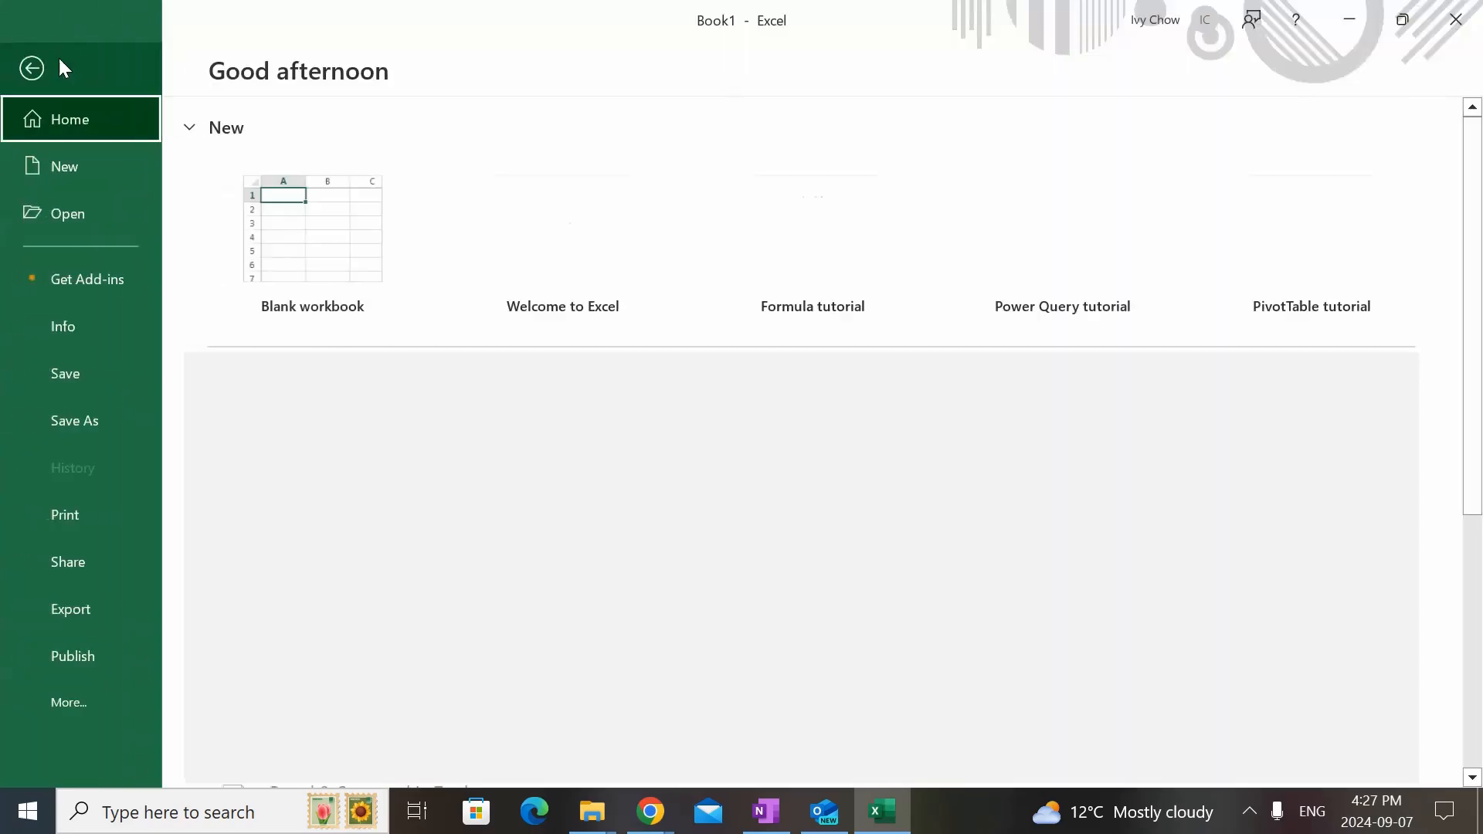
click(93, 414)
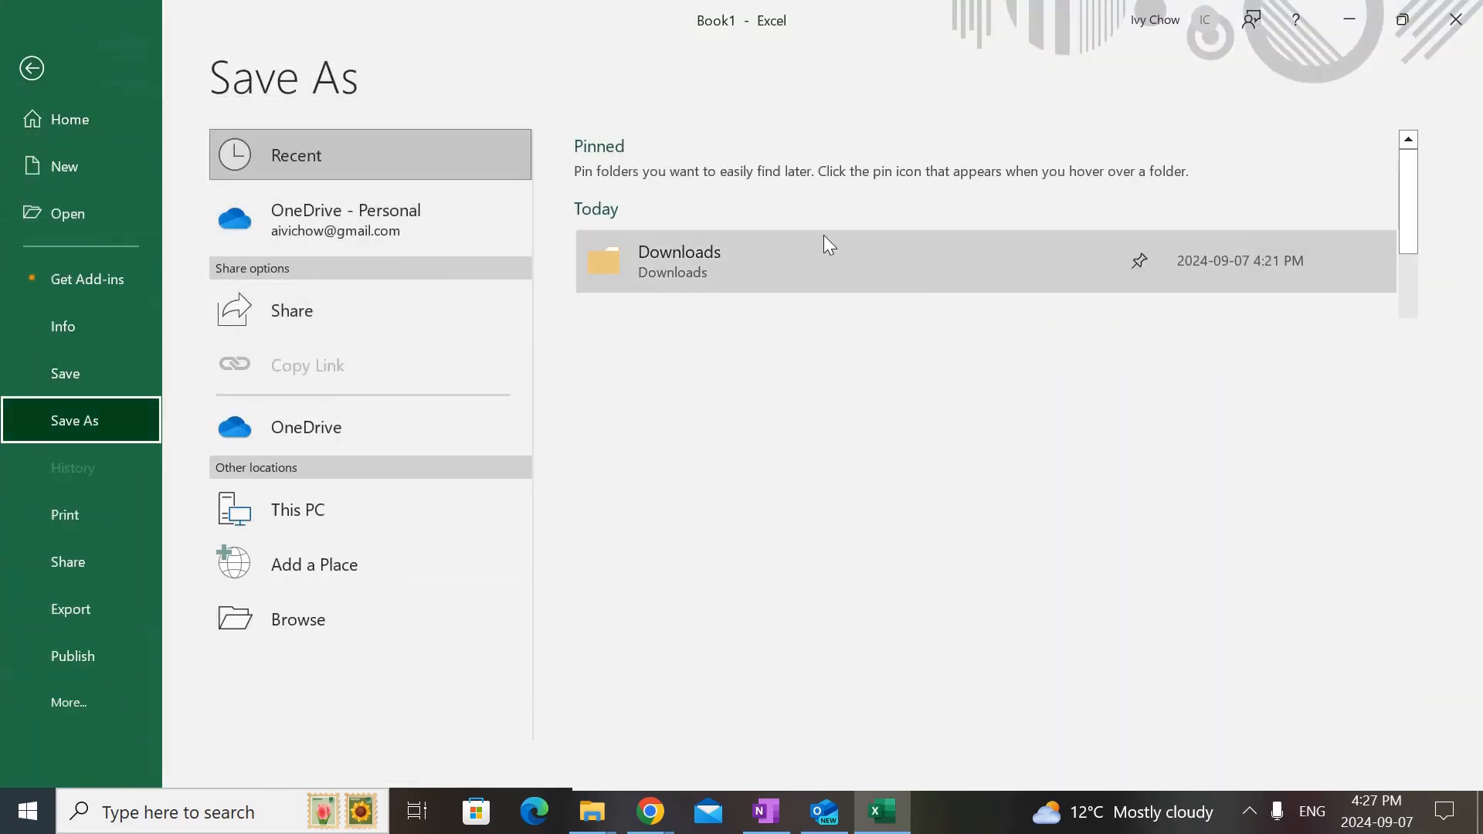
click(734, 287)
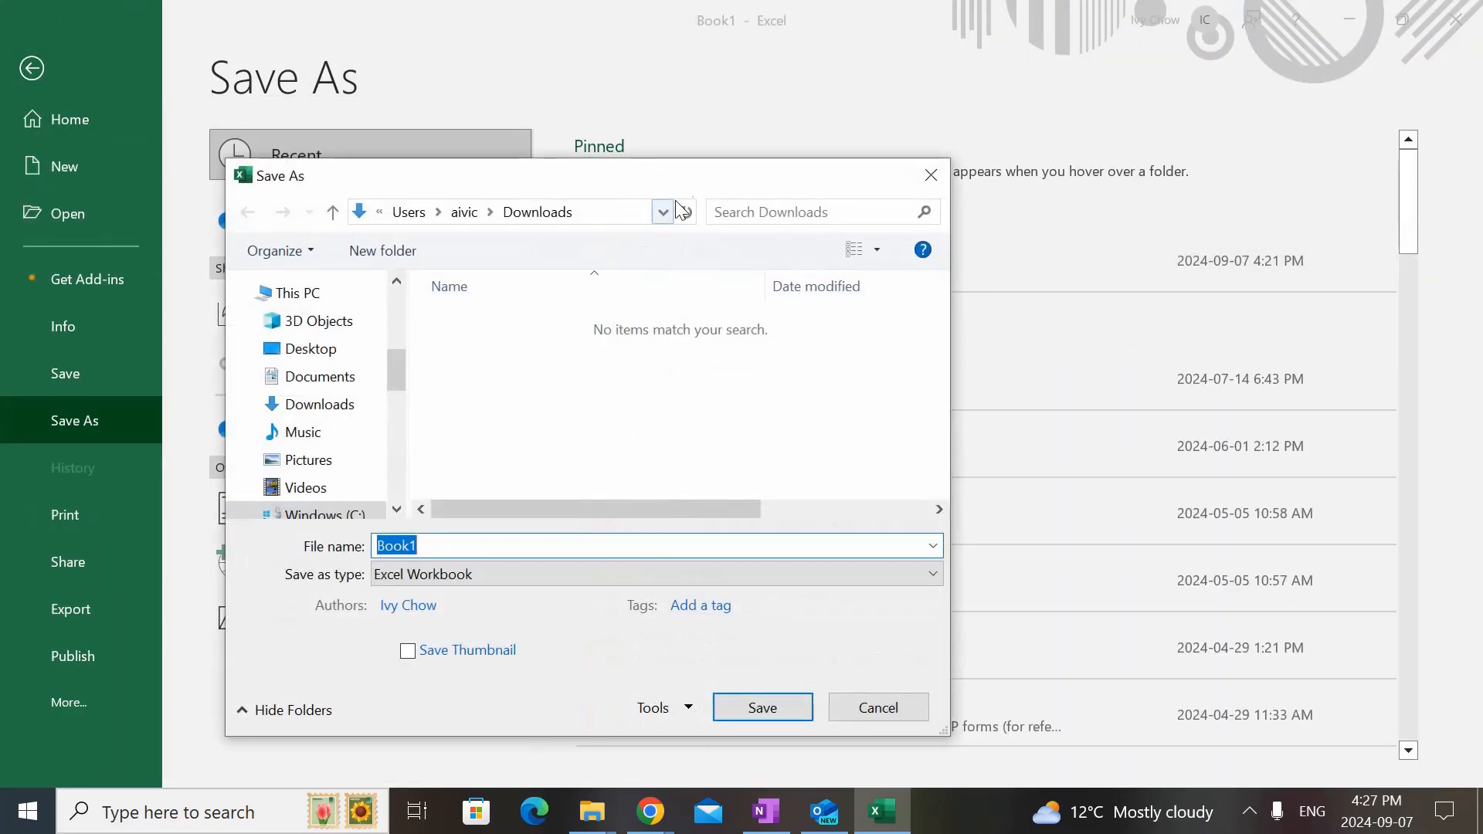
text(gratit)
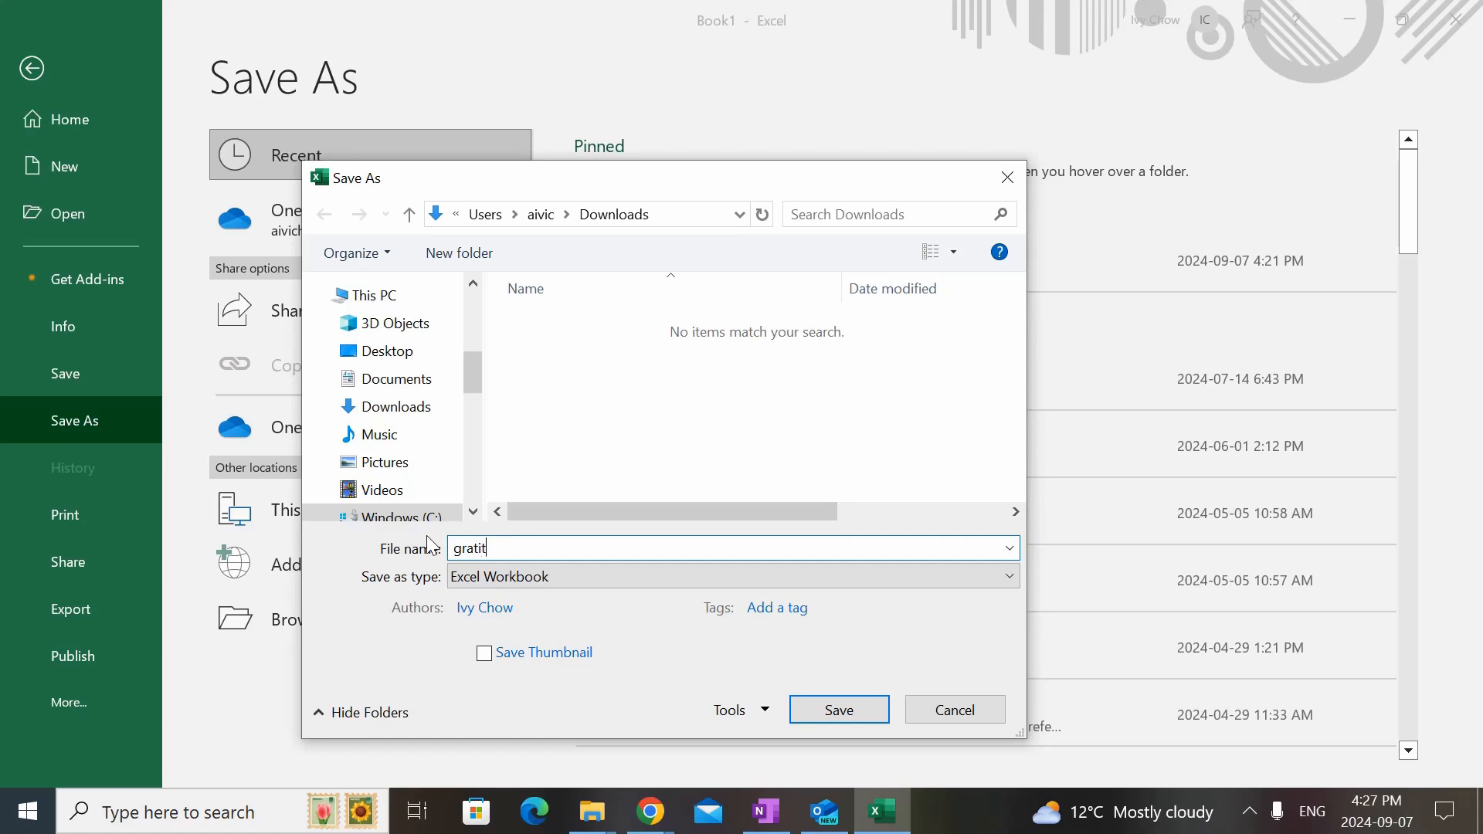
text(ude quotes)
click(498, 577)
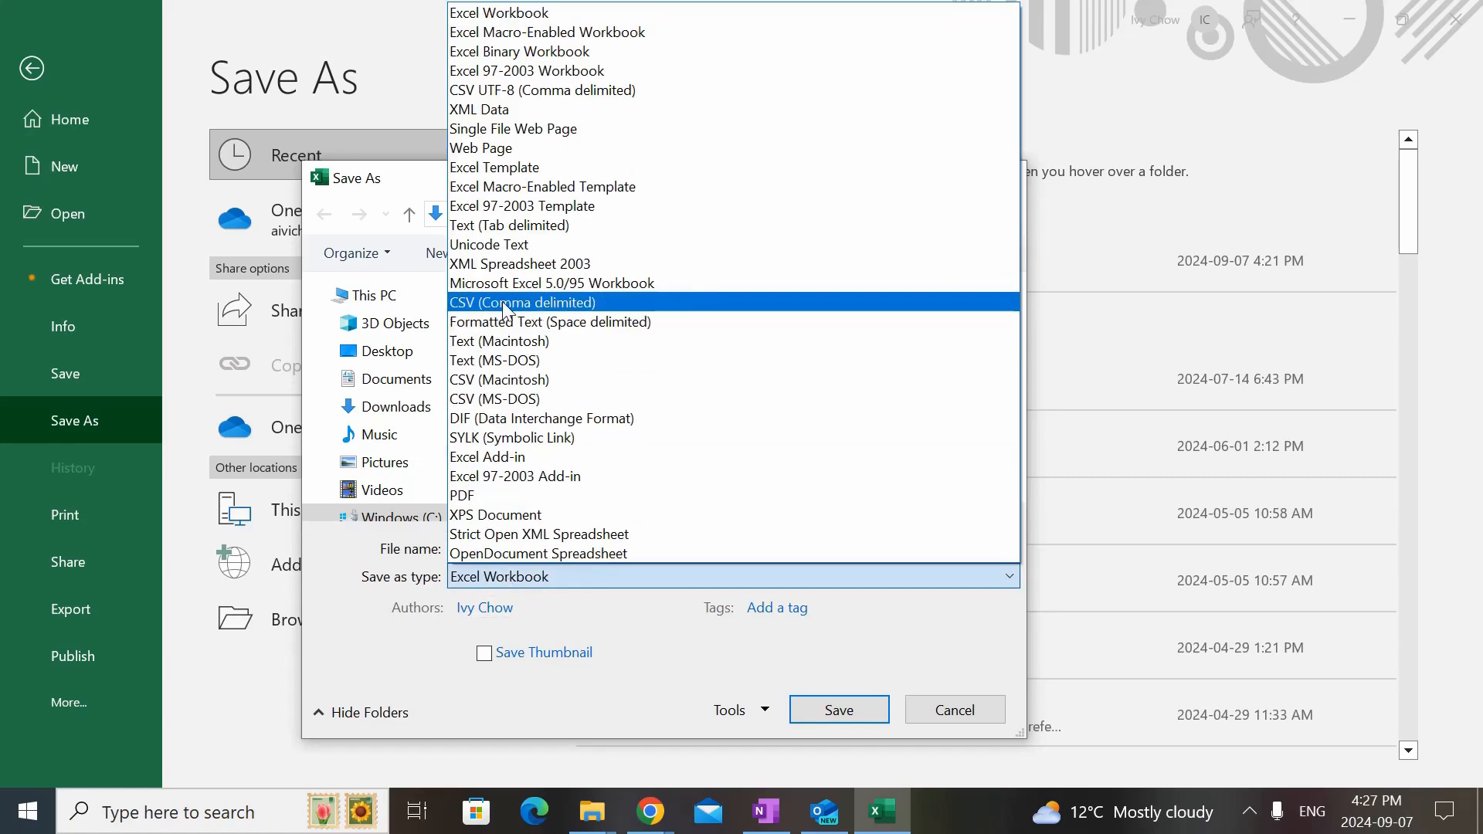
click(587, 305)
click(825, 685)
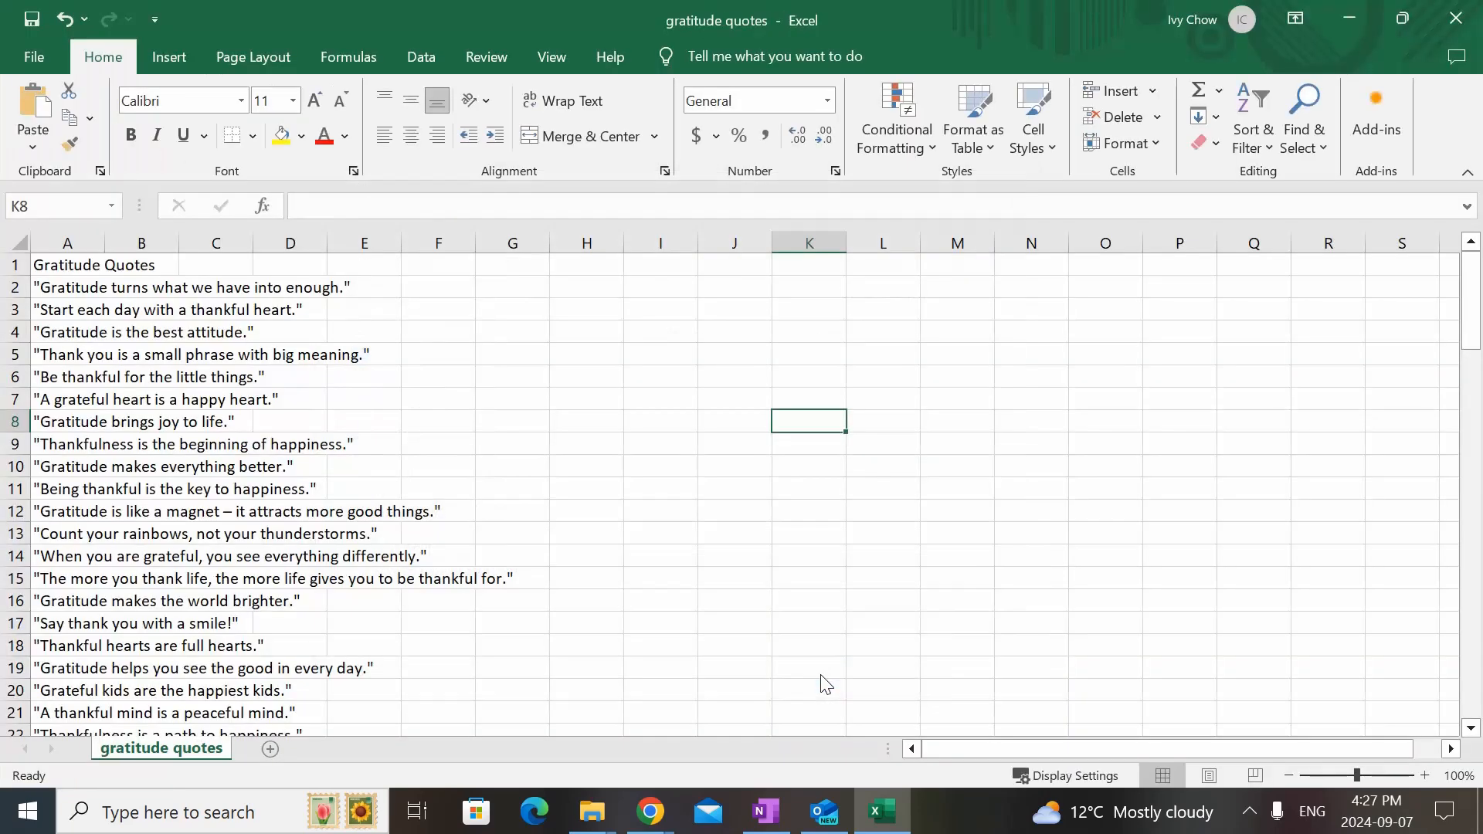
click(586, 386)
- Switch back to the journal page design in Canva and open the Data autofill app
mouse_move(652, 813)
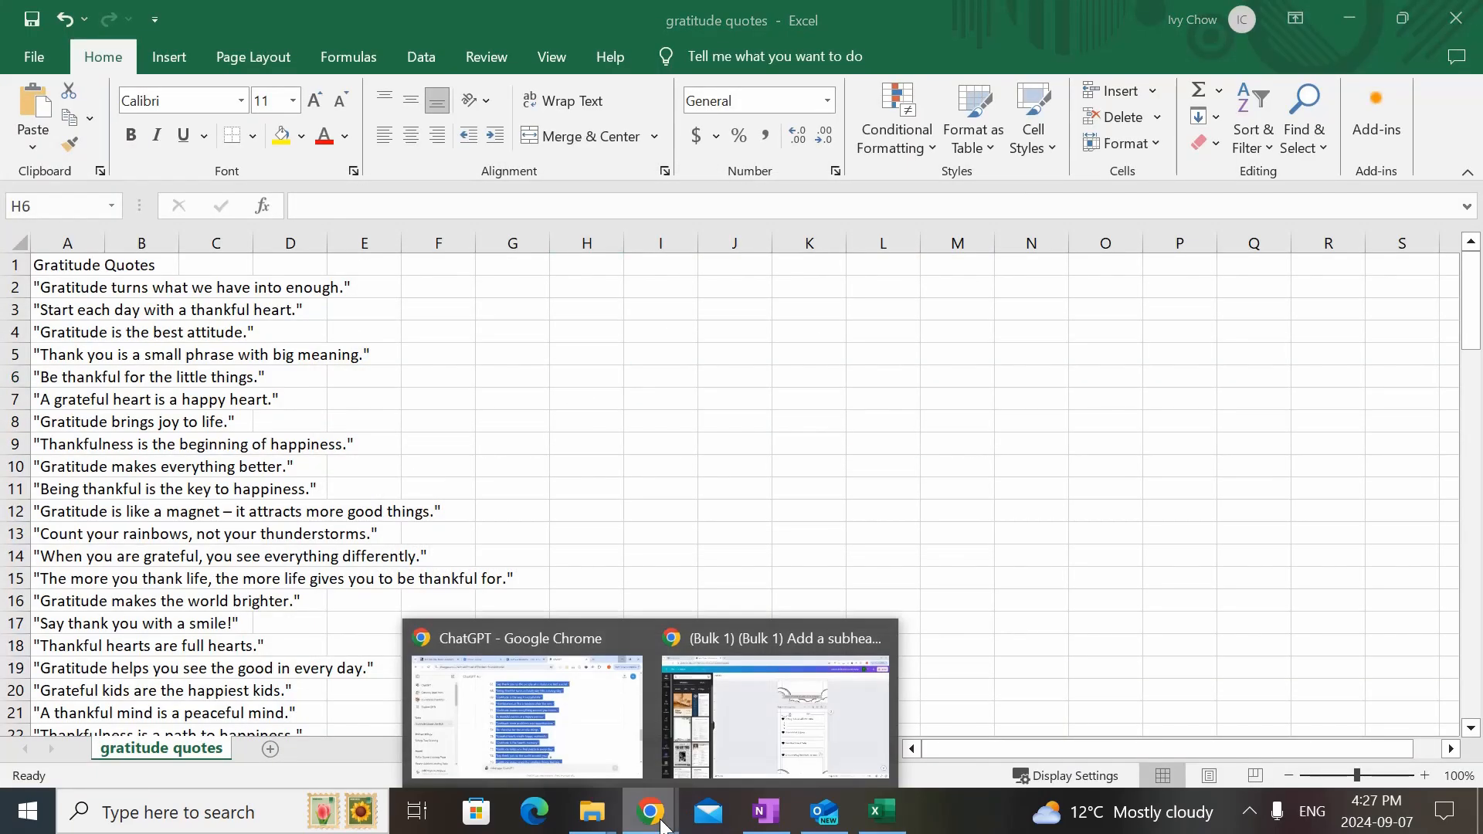
click(540, 741)
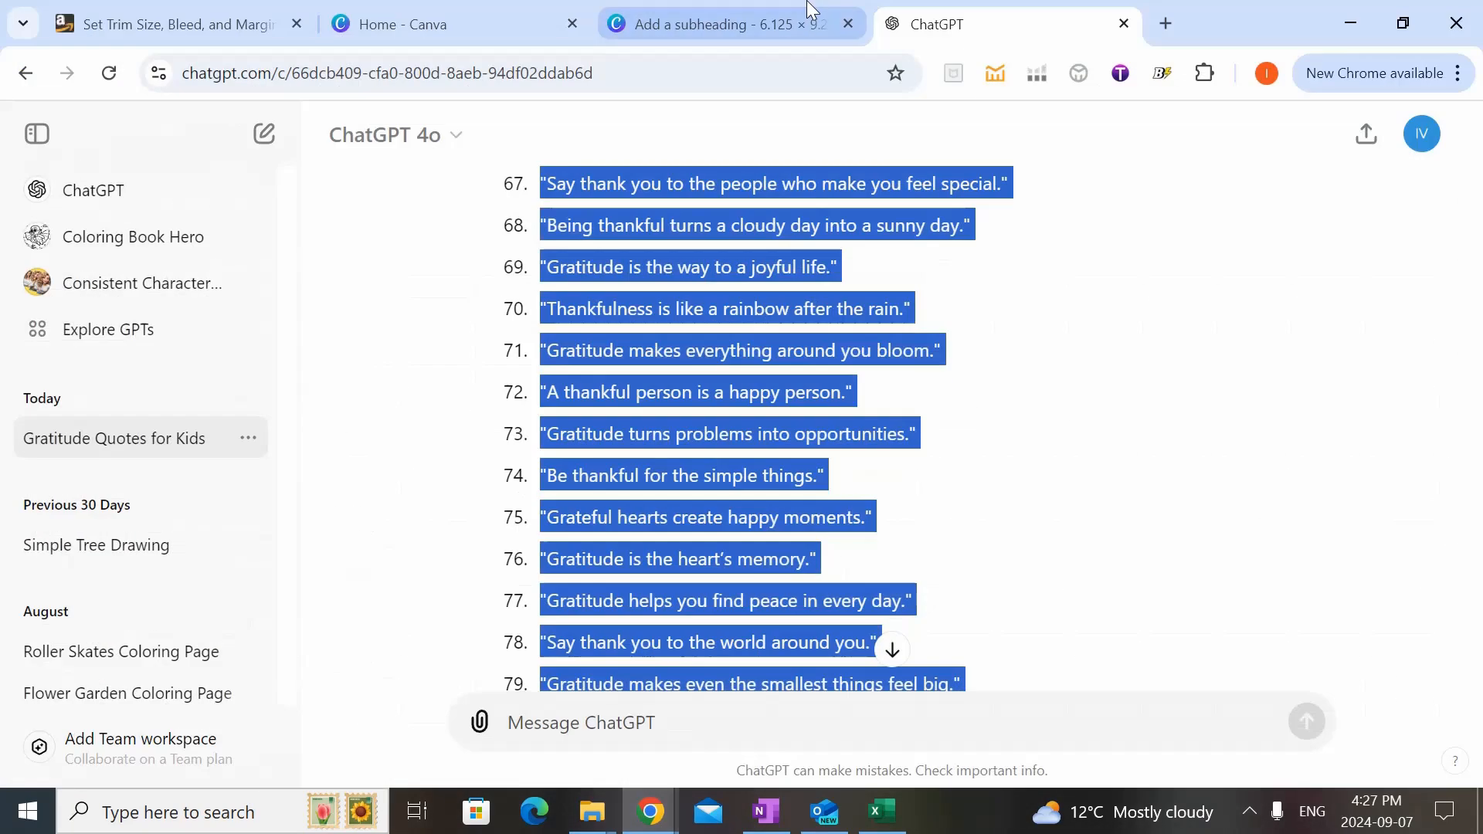
click(660, 9)
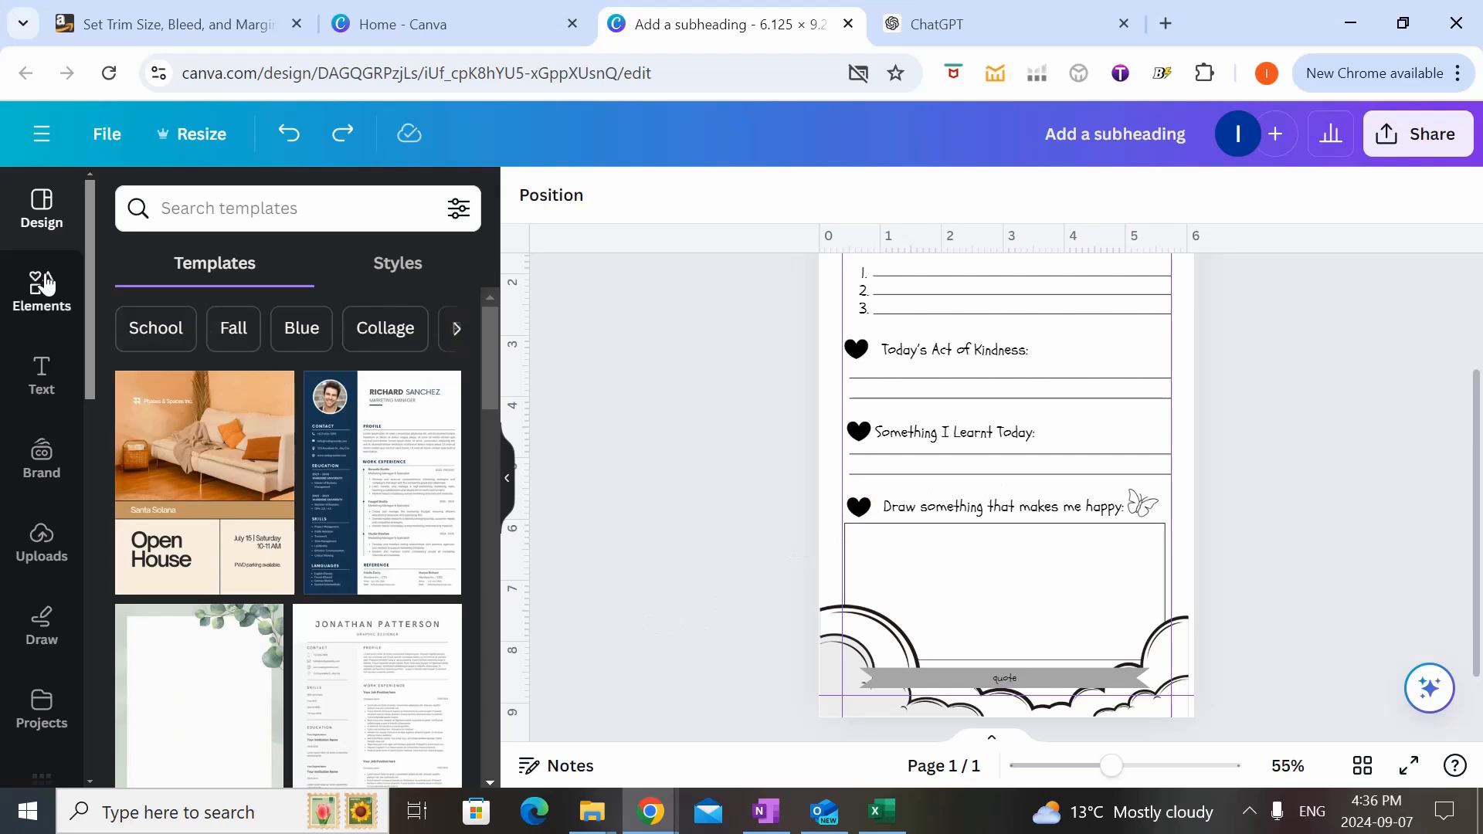
drag(90, 258, 81, 365)
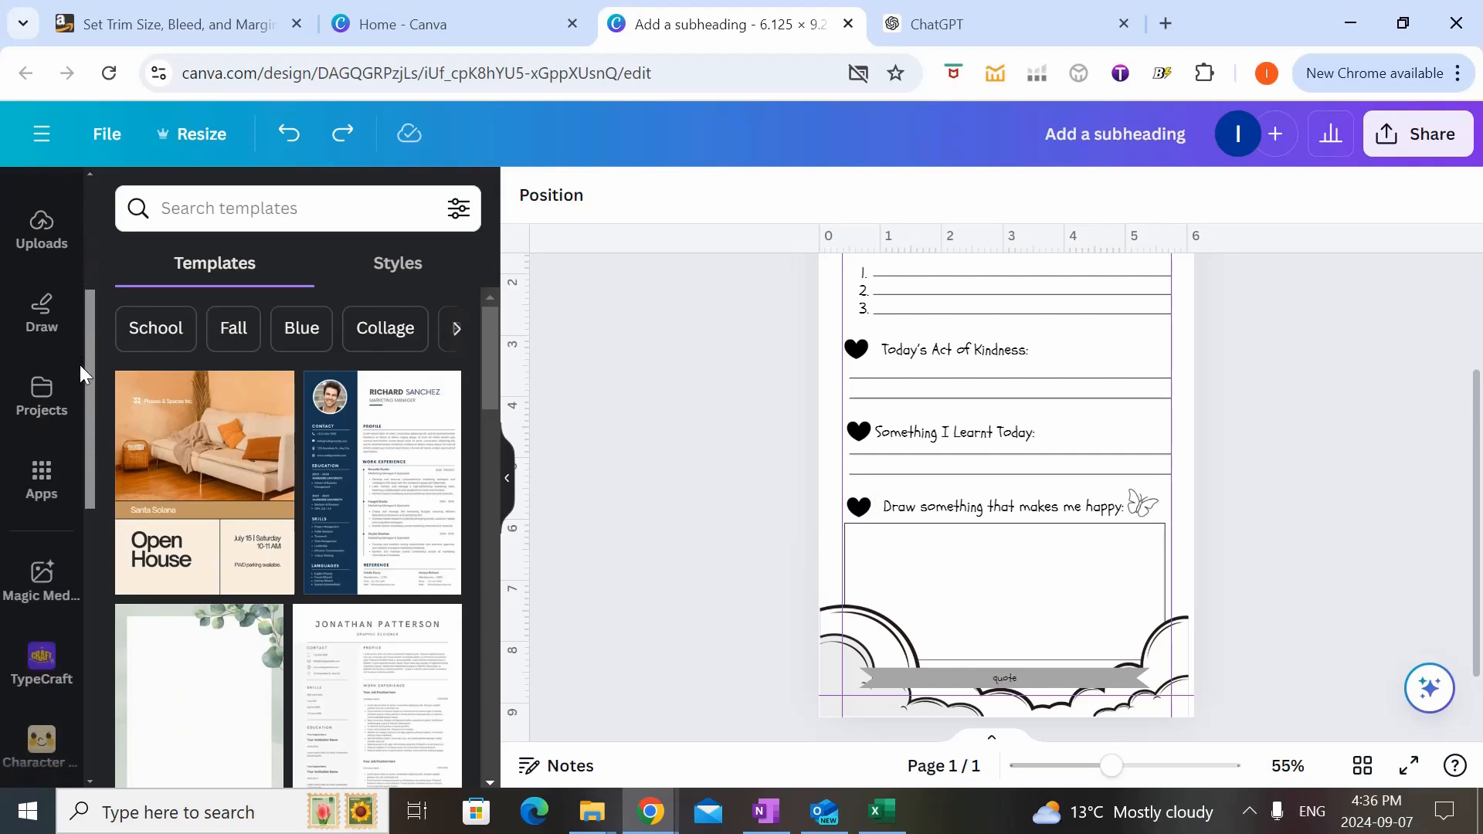
click(46, 483)
drag(493, 342, 498, 342)
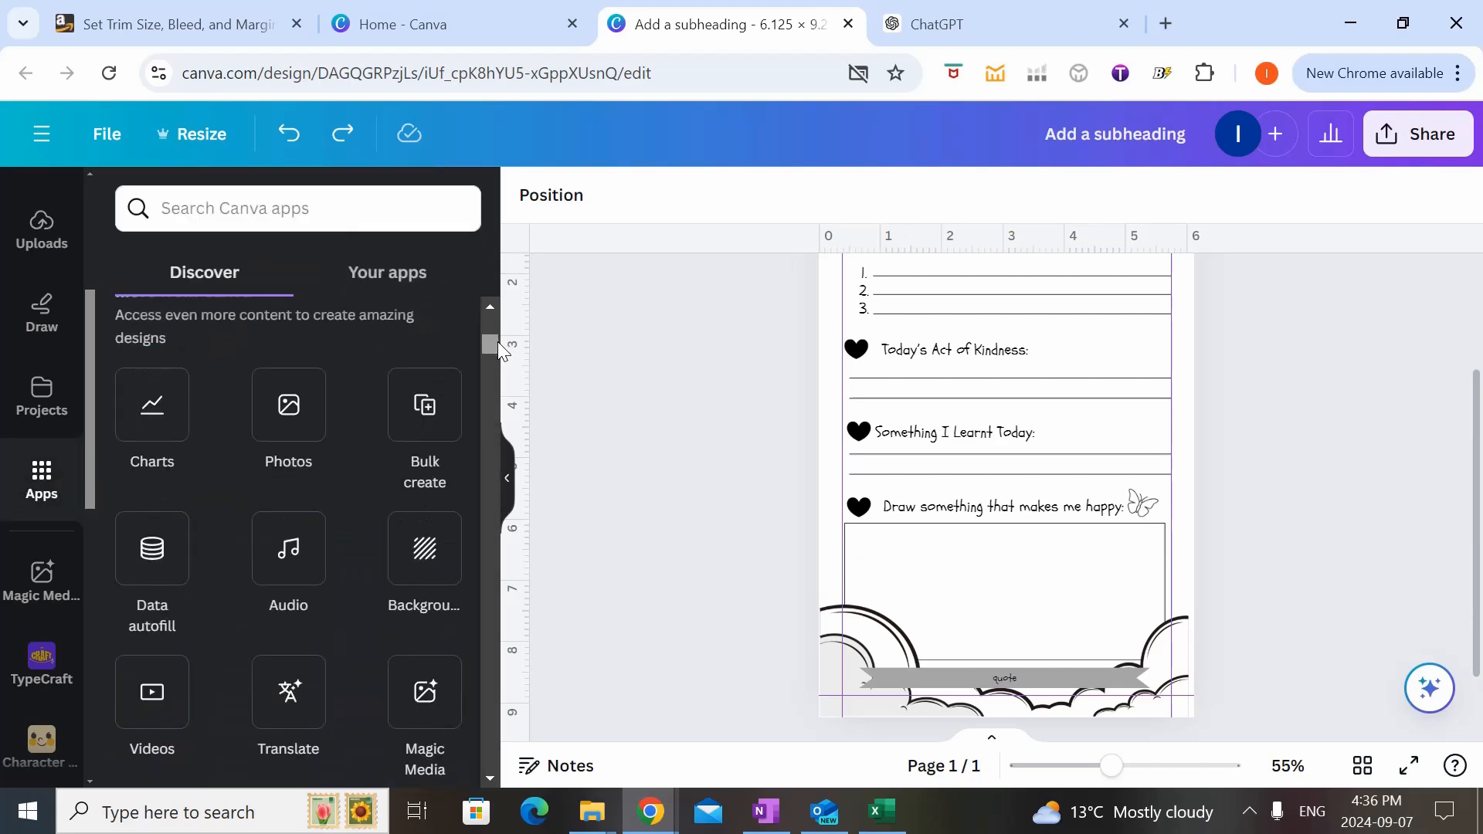
click(165, 544)
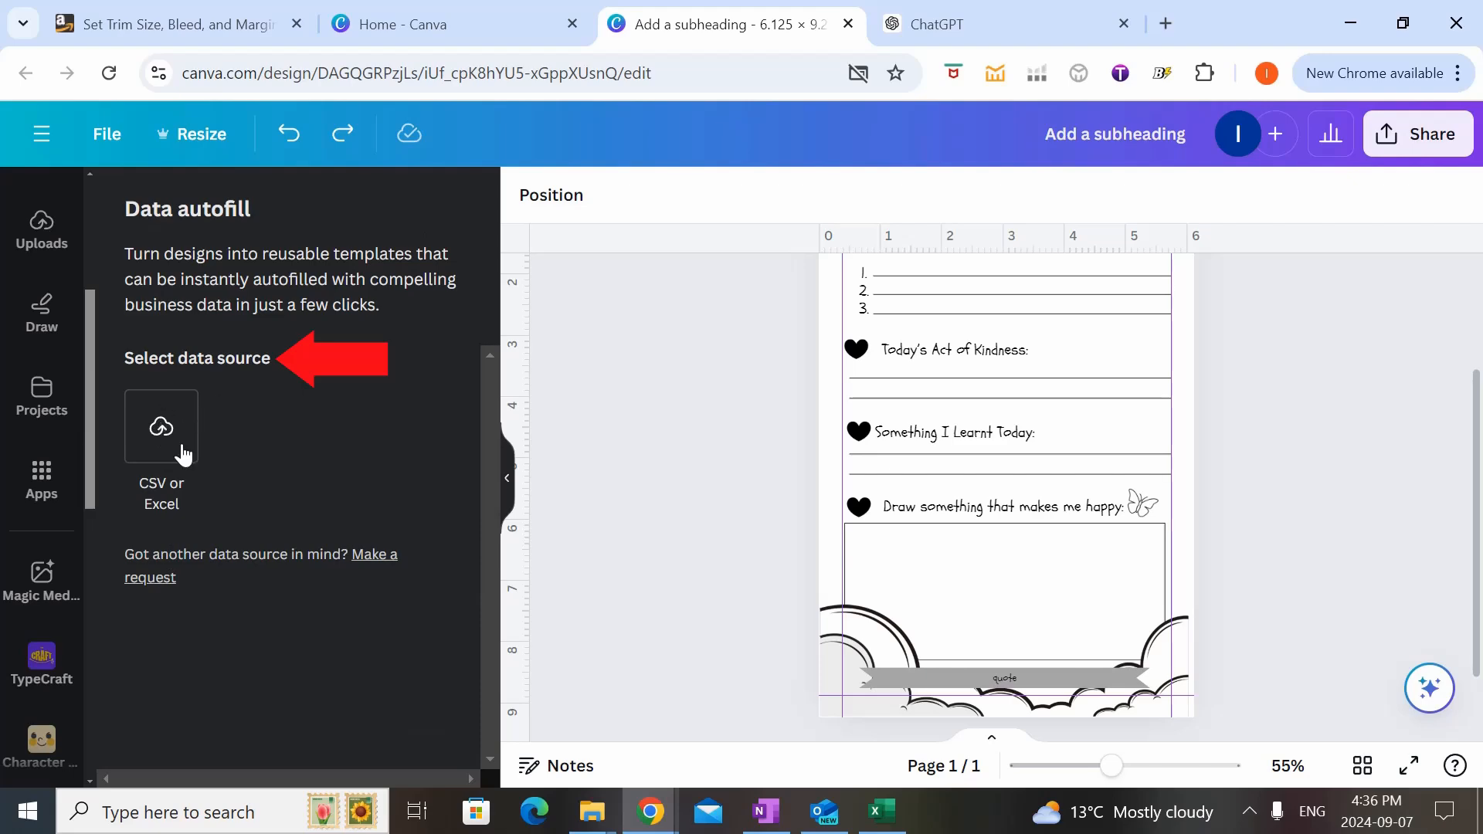
- Upload the "gratitude quotes" CSV file from Downloads as the autofill data source
click(183, 454)
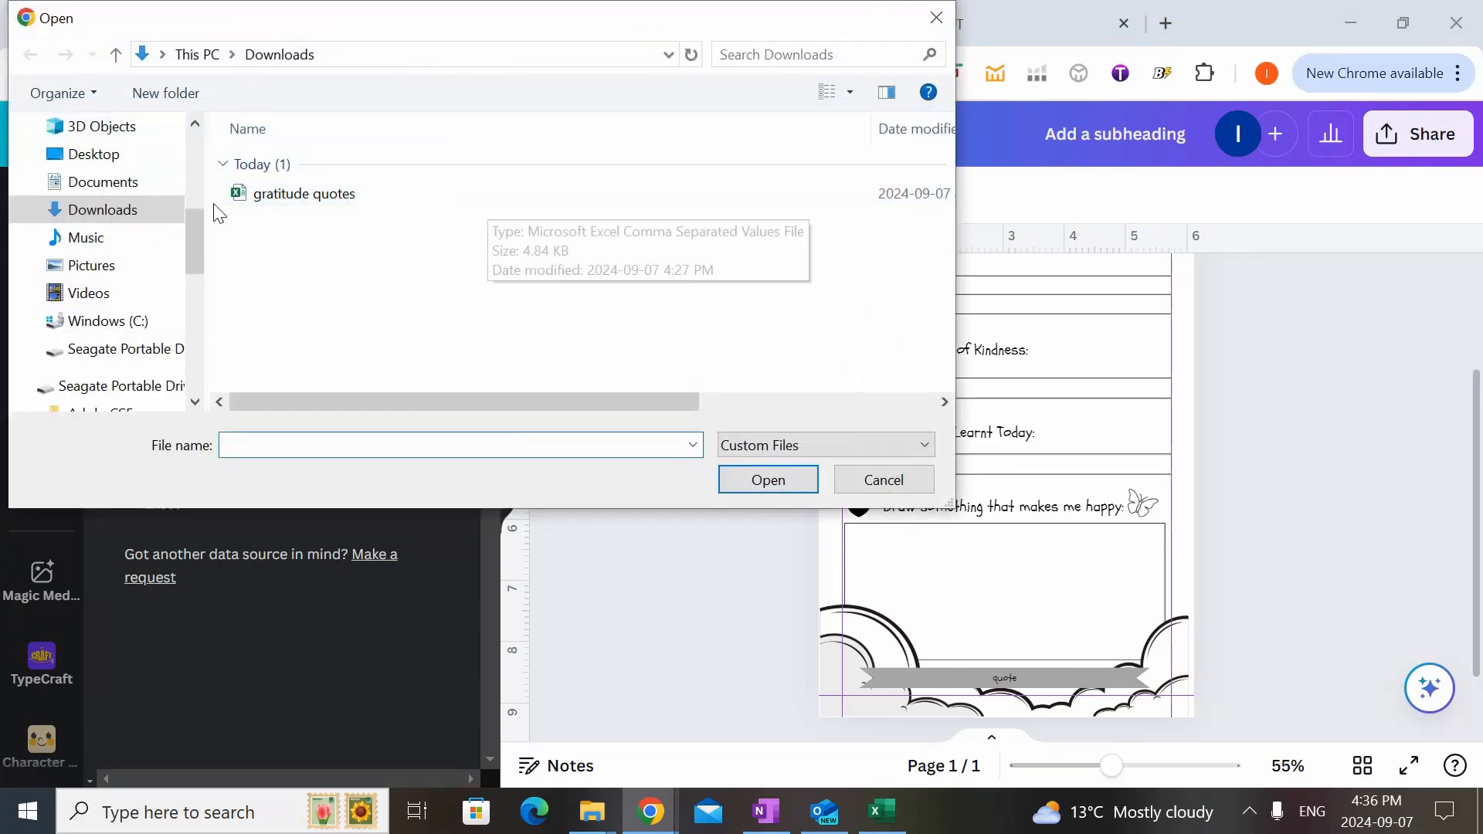
click(414, 199)
click(768, 480)
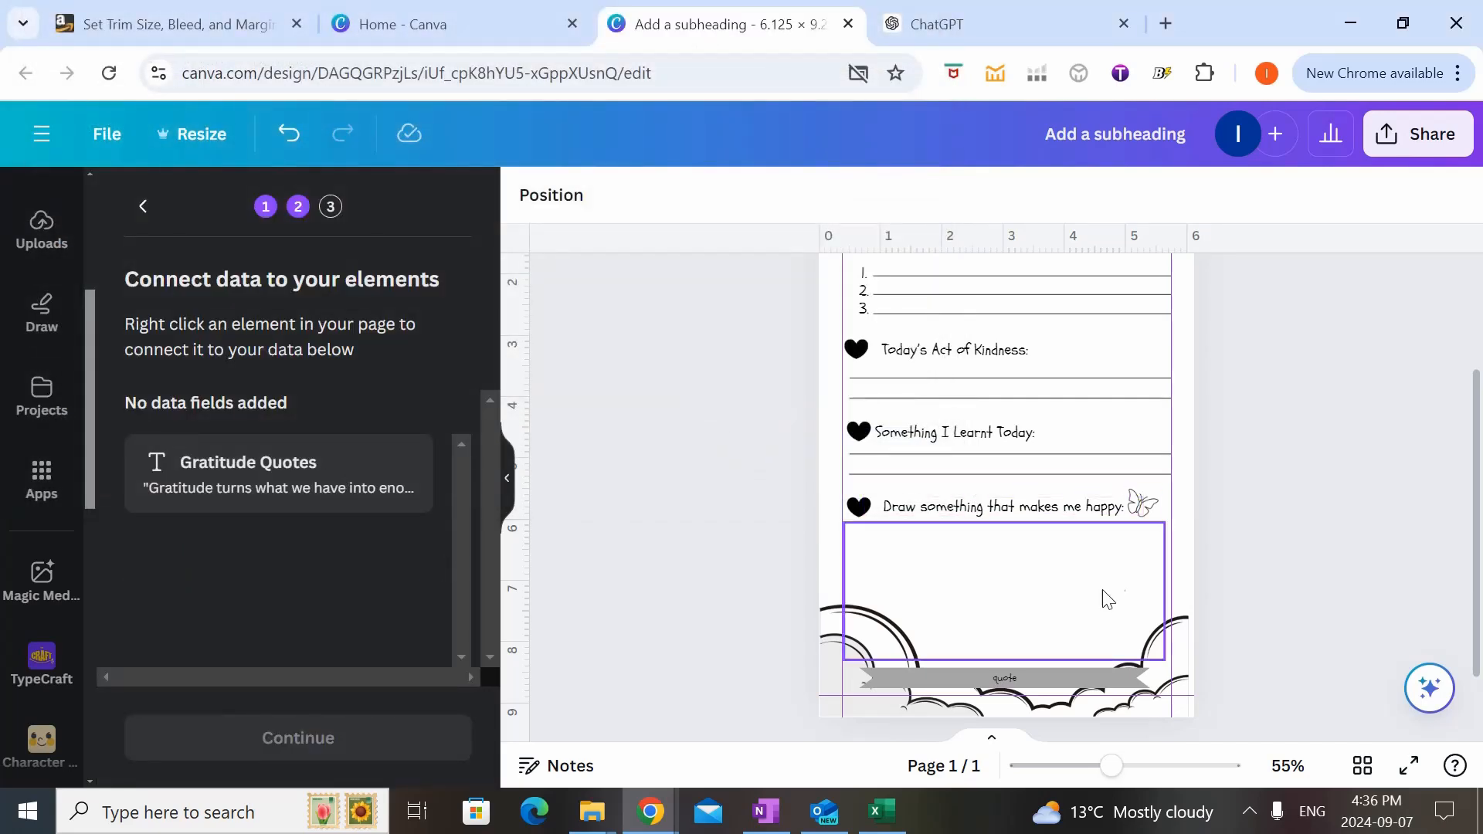
- Connect the "quote" text on the grey banner to the Gratitude Quotes data field and continue to applying the data
click(996, 682)
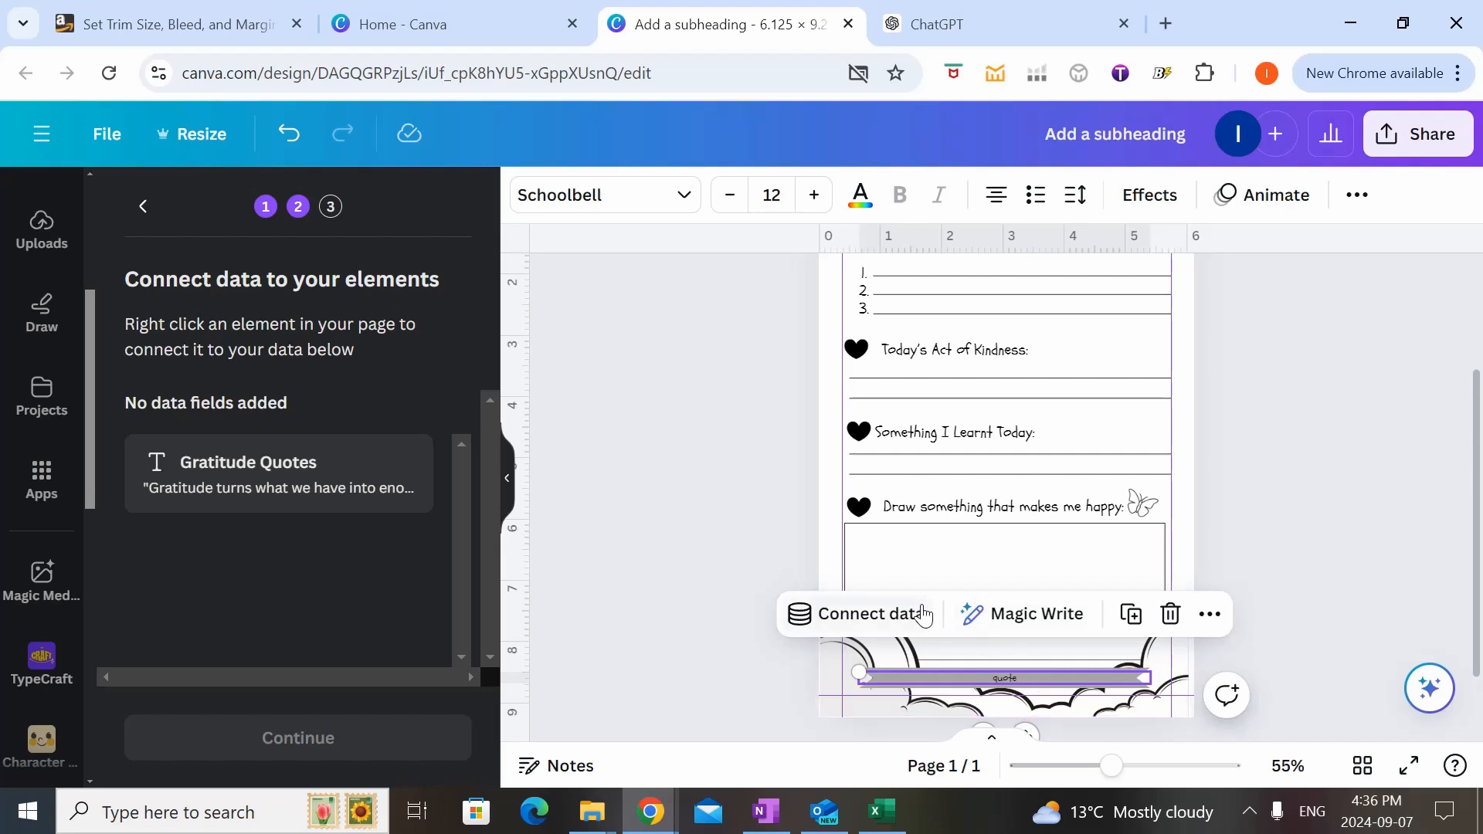
click(895, 616)
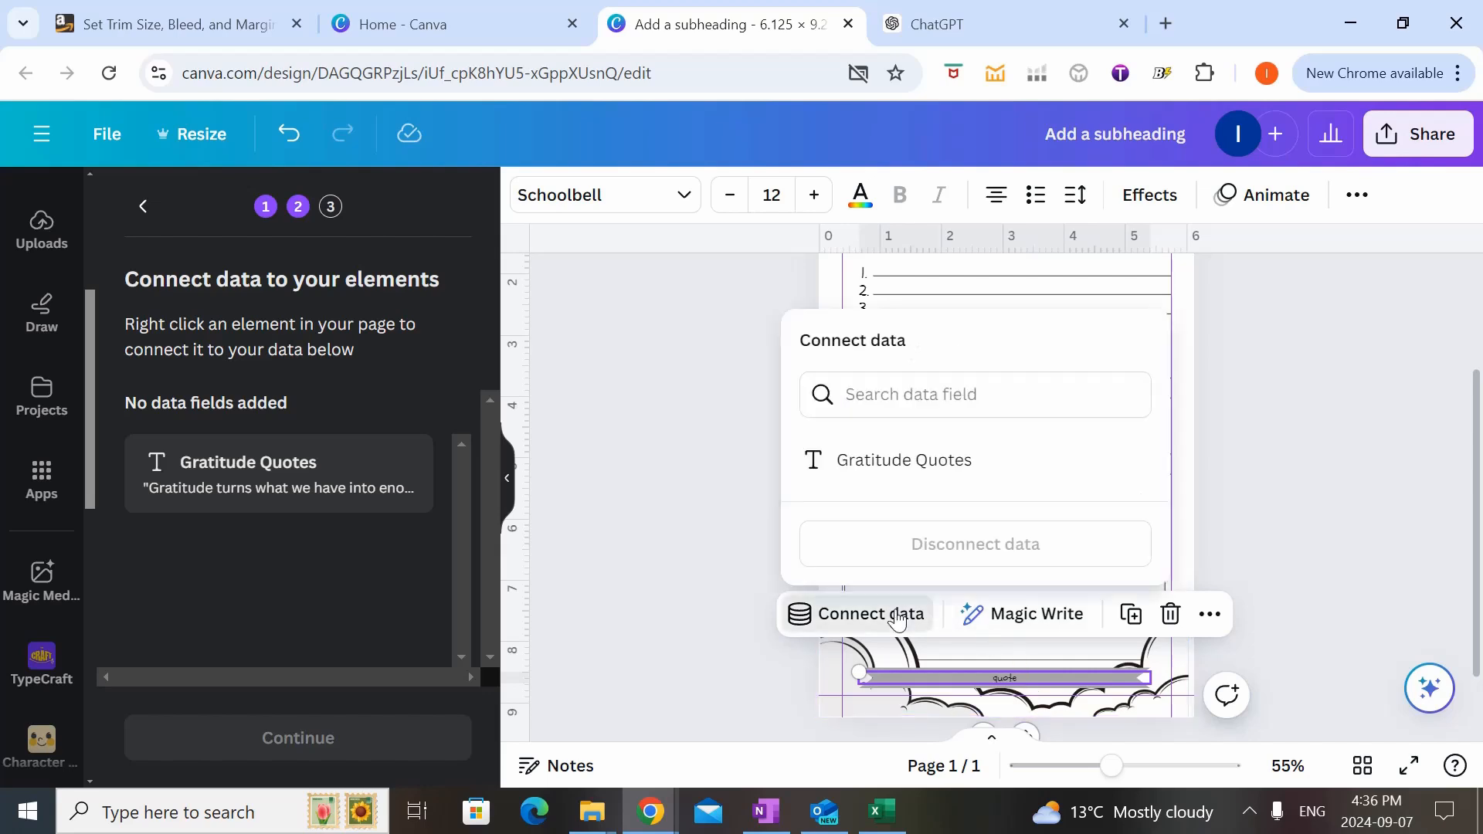
click(921, 462)
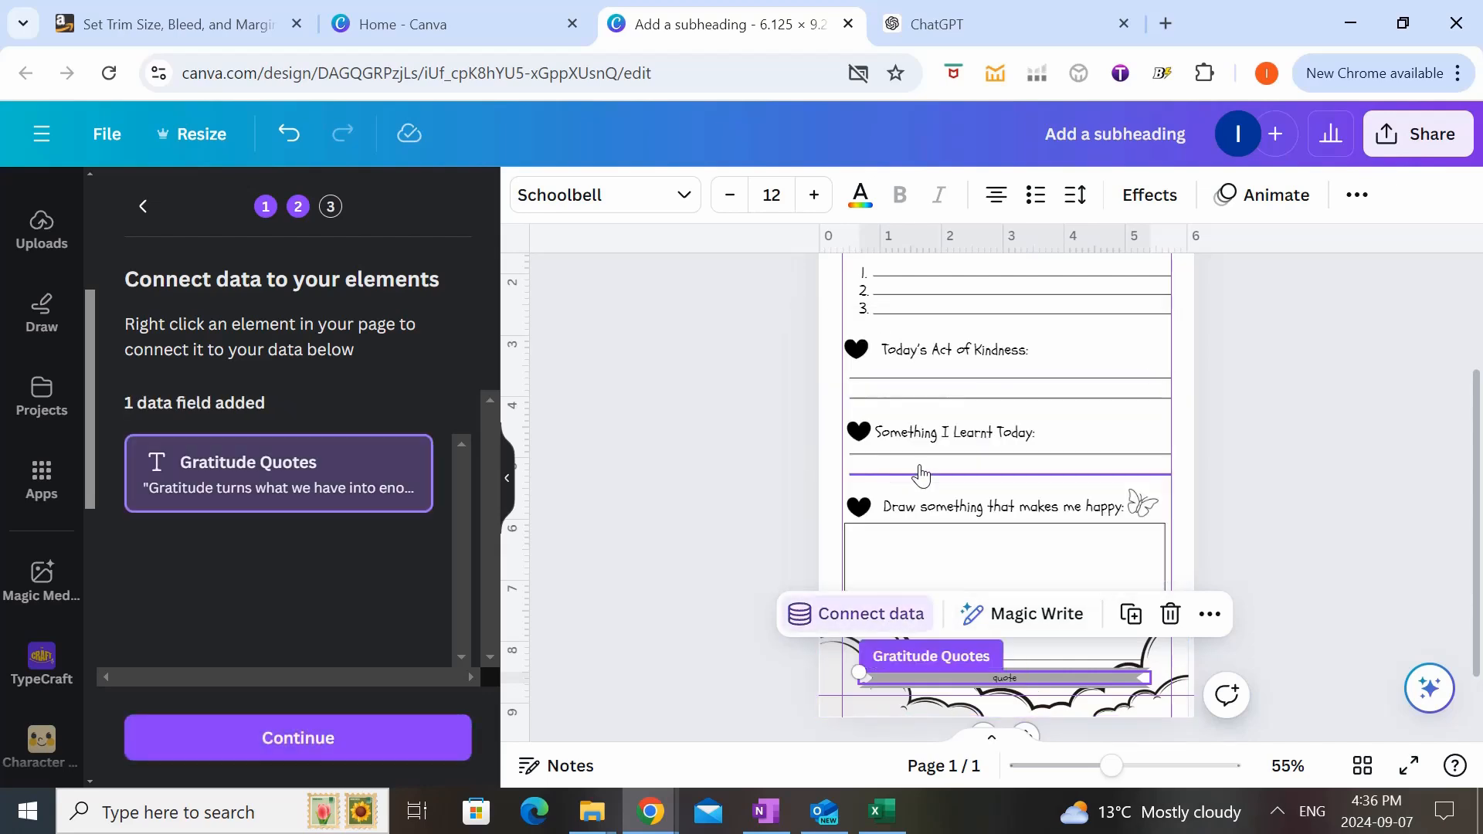
click(321, 739)
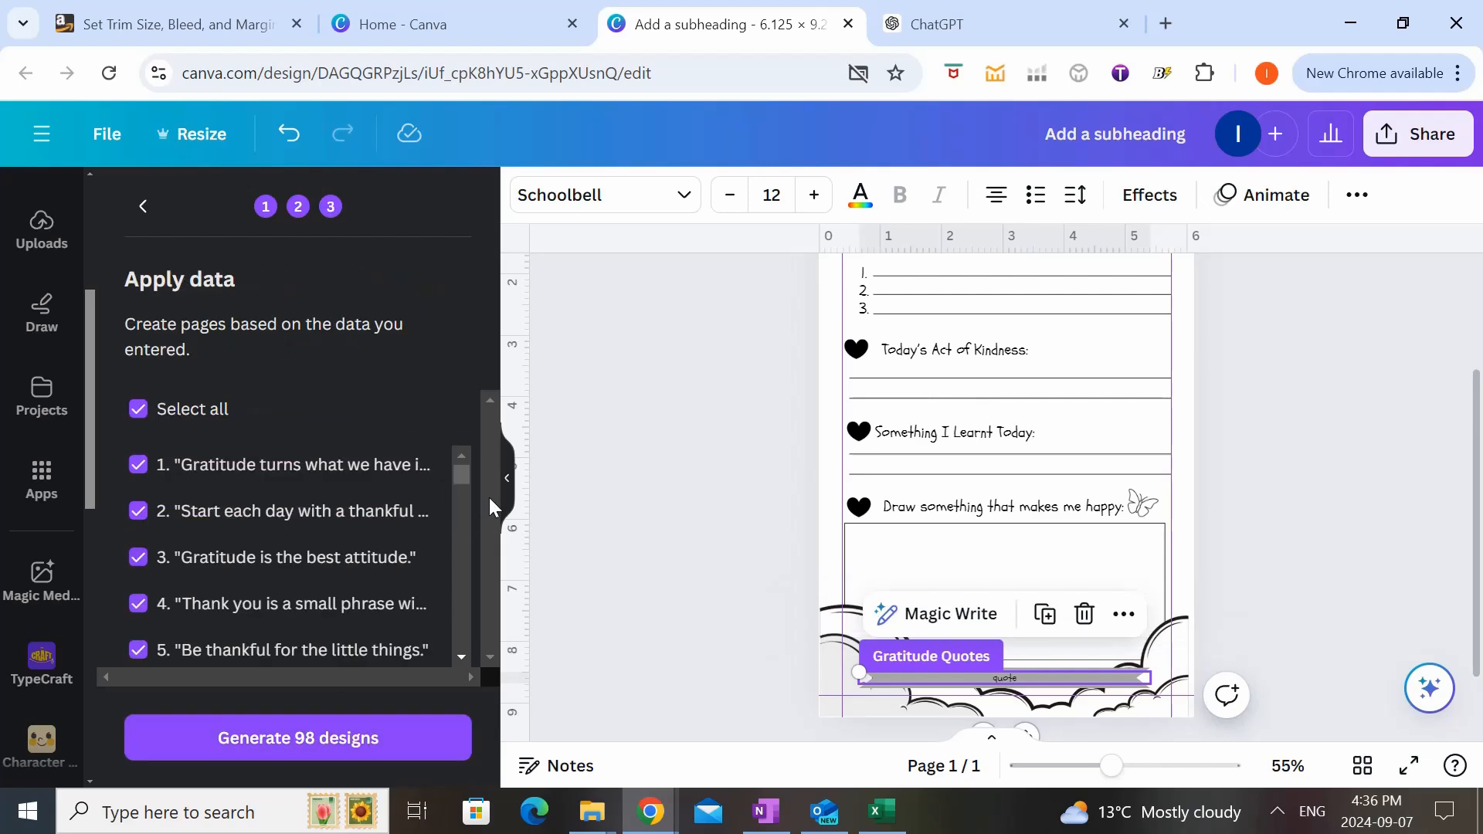
- Check that all the quotes in the data list are selected and generate the 98 designs
mouse_move(468, 479)
mouse_down()
mouse_move(459, 633)
mouse_move(460, 466)
mouse_up()
drag(465, 477, 458, 672)
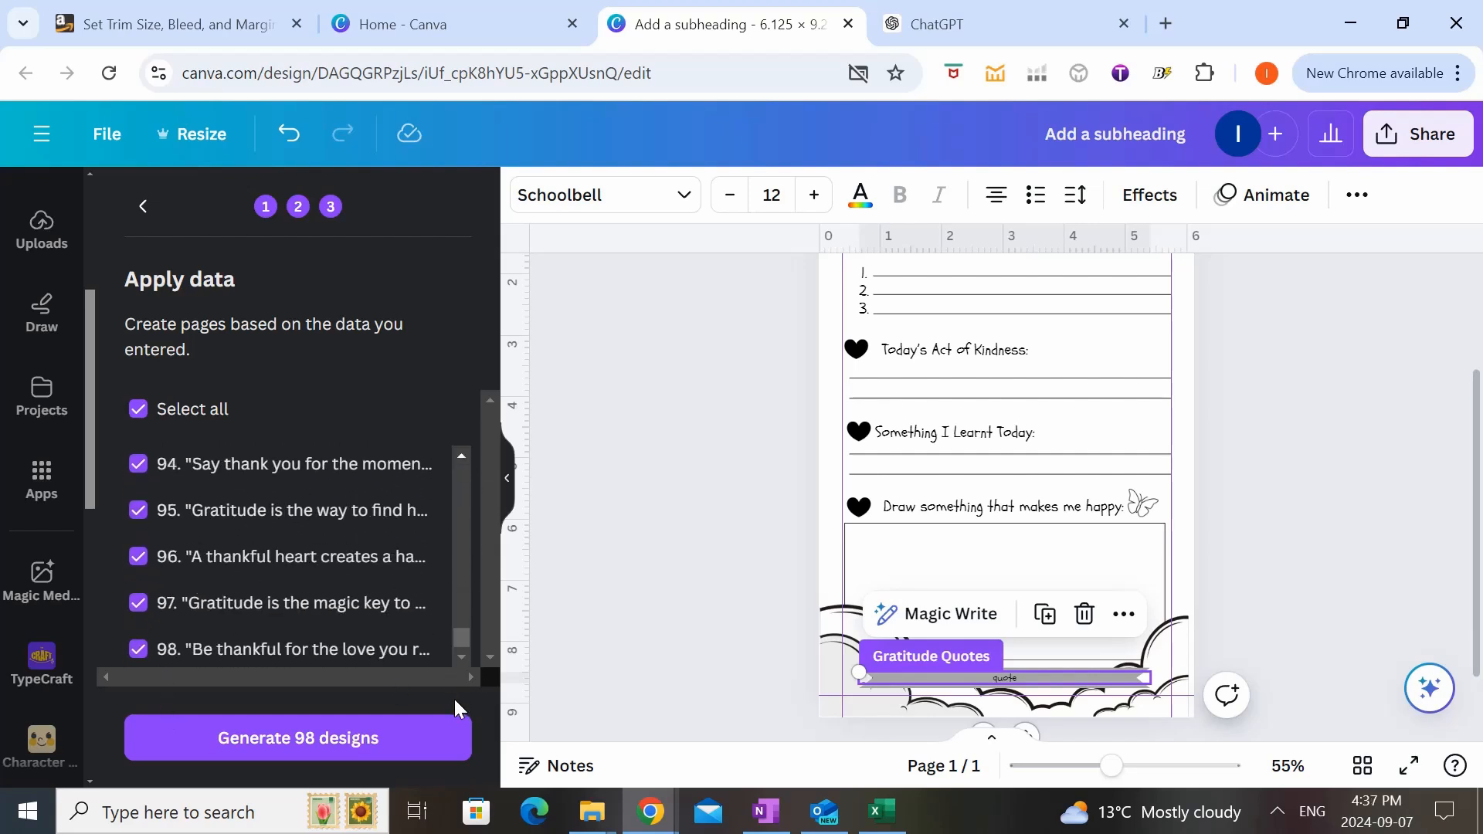
click(294, 738)
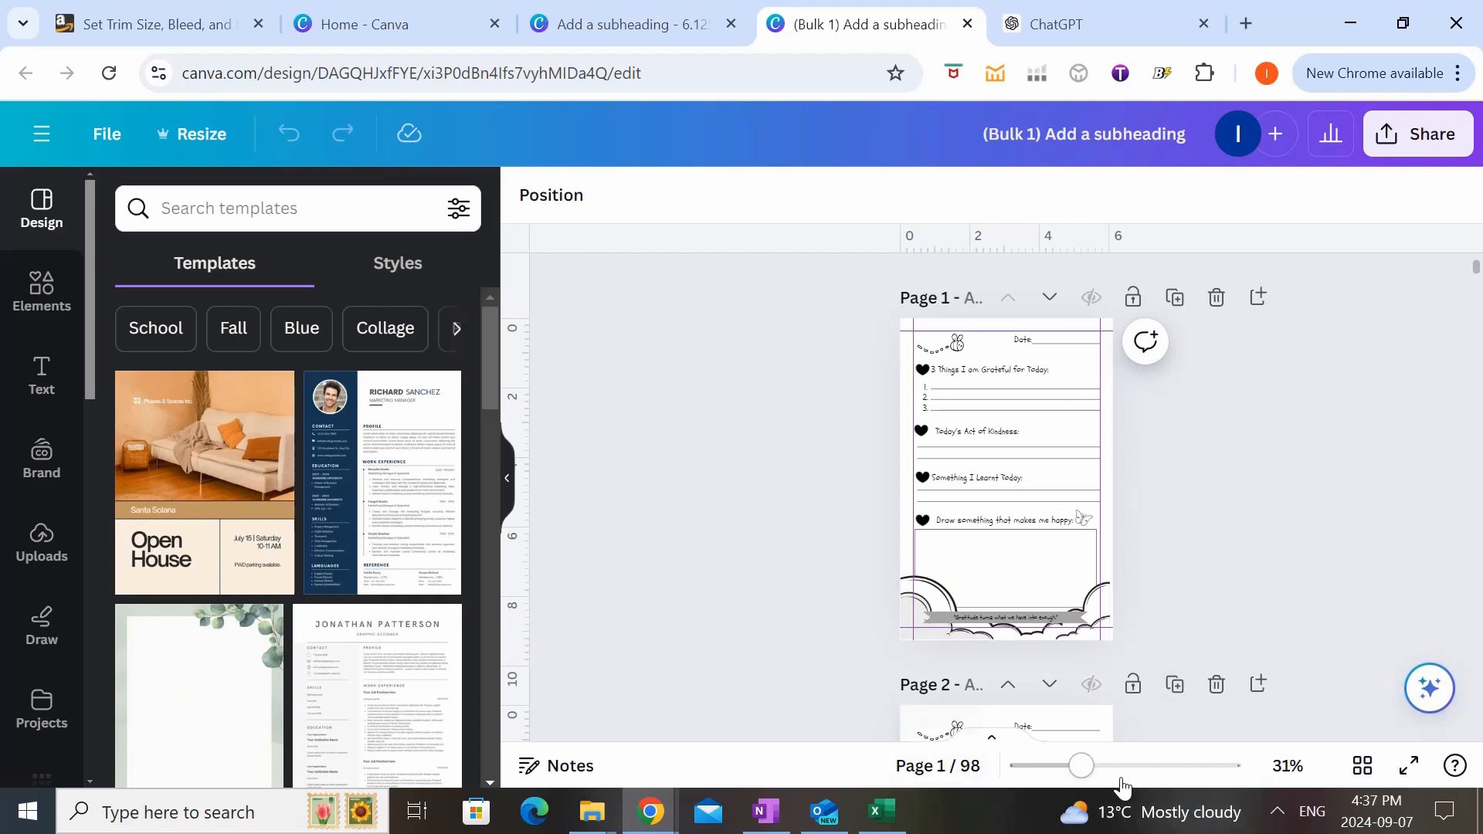
- Enlarge the page view and look through the first generated journal pages to check the quote on each banner
drag(1100, 768, 1112, 766)
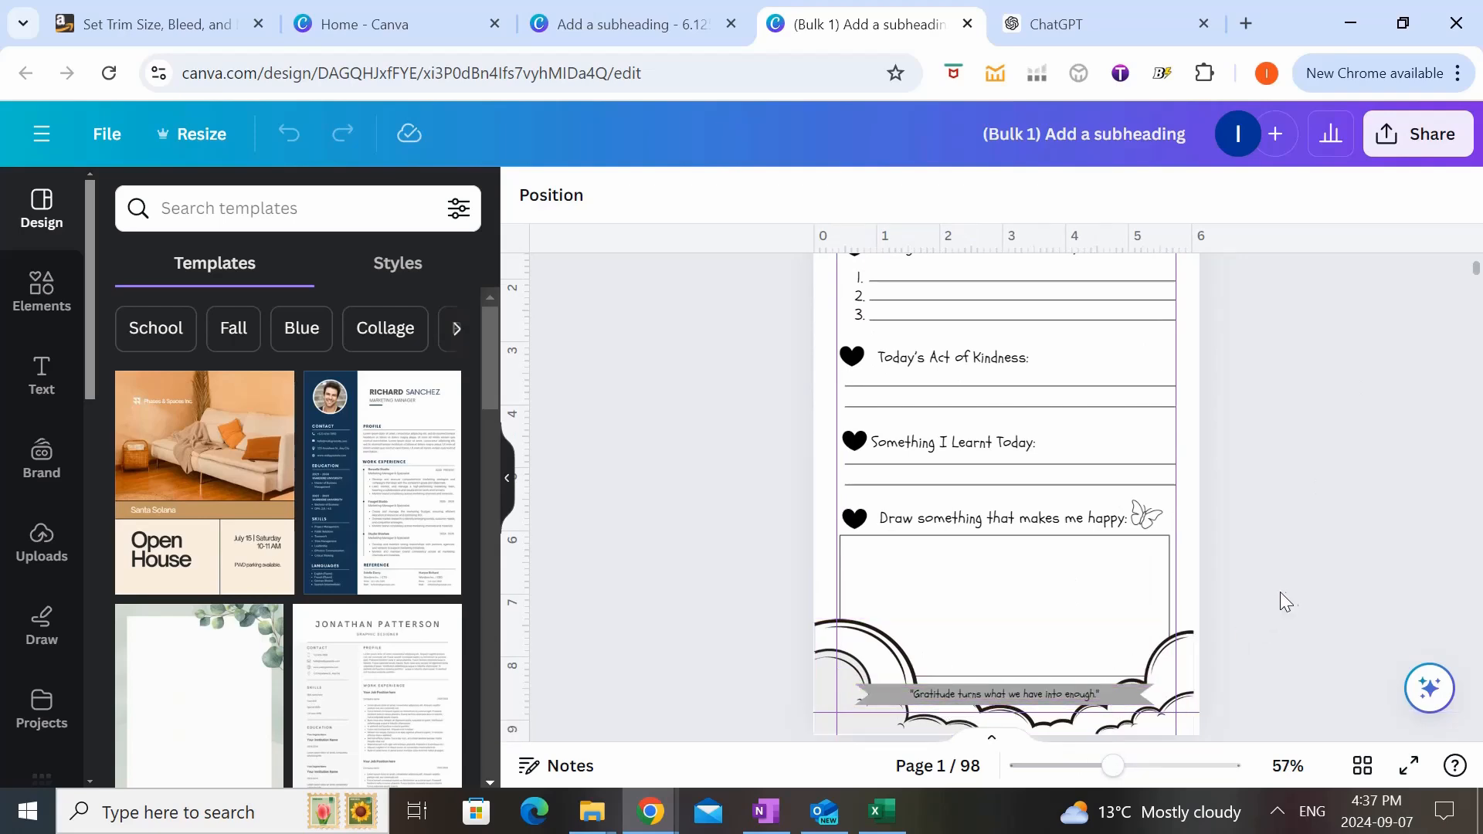
scroll(1286, 591, down, 4)
scroll(1286, 591, down, 5)
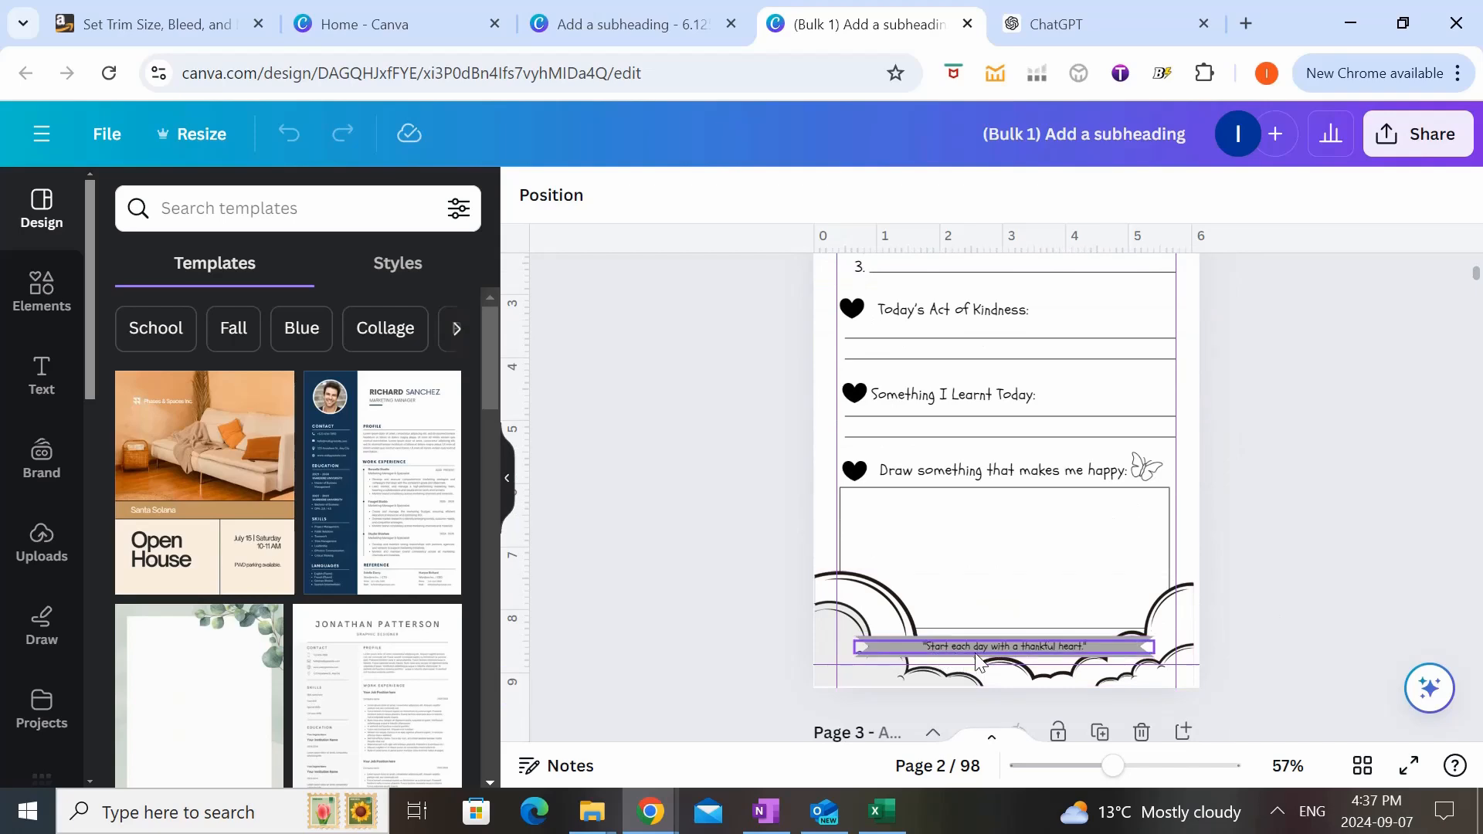
scroll(1309, 584, down, 9)
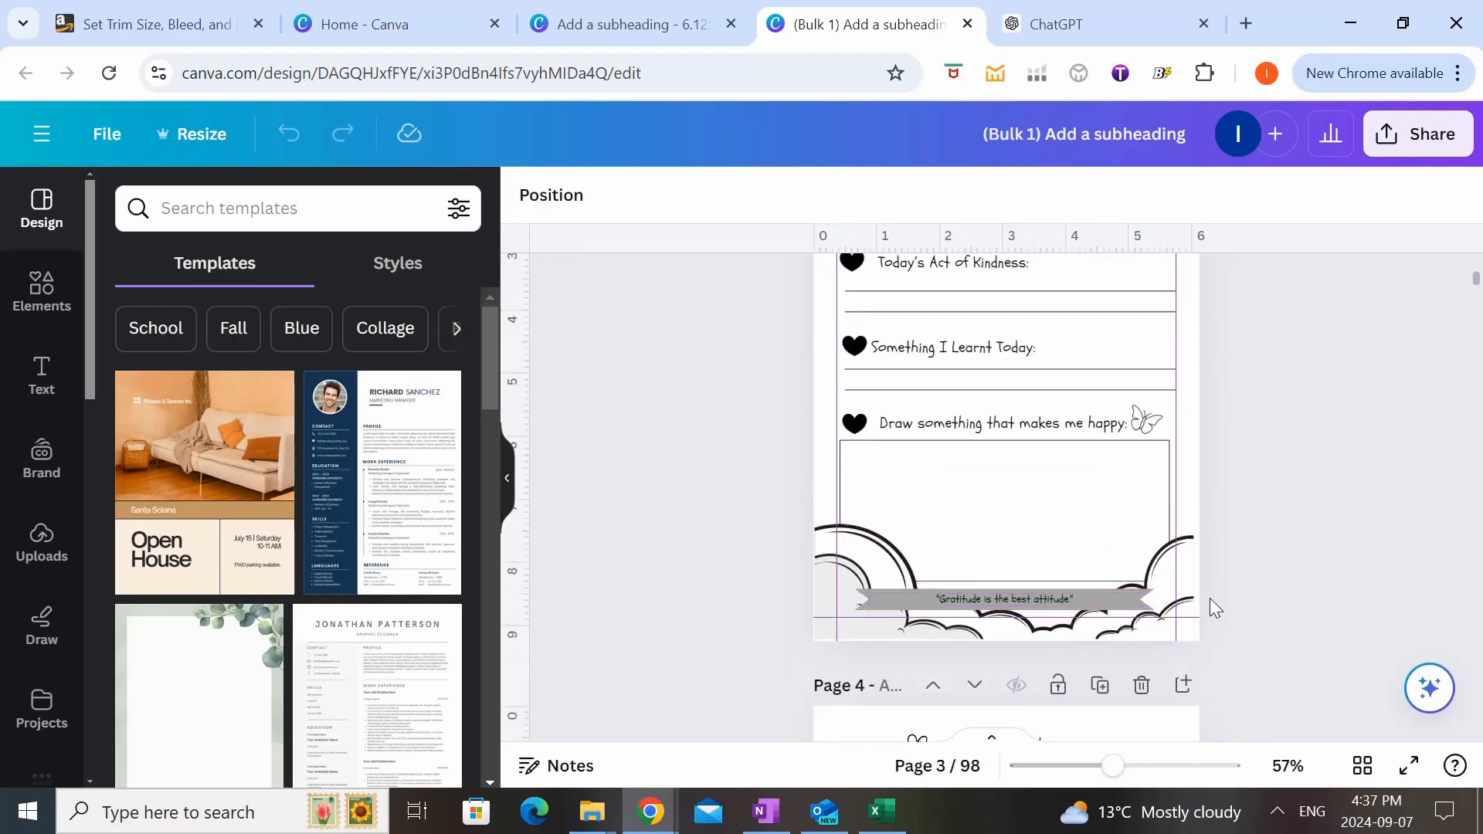
scroll(1284, 559, down, 20)
scroll(1285, 568, down, 14)
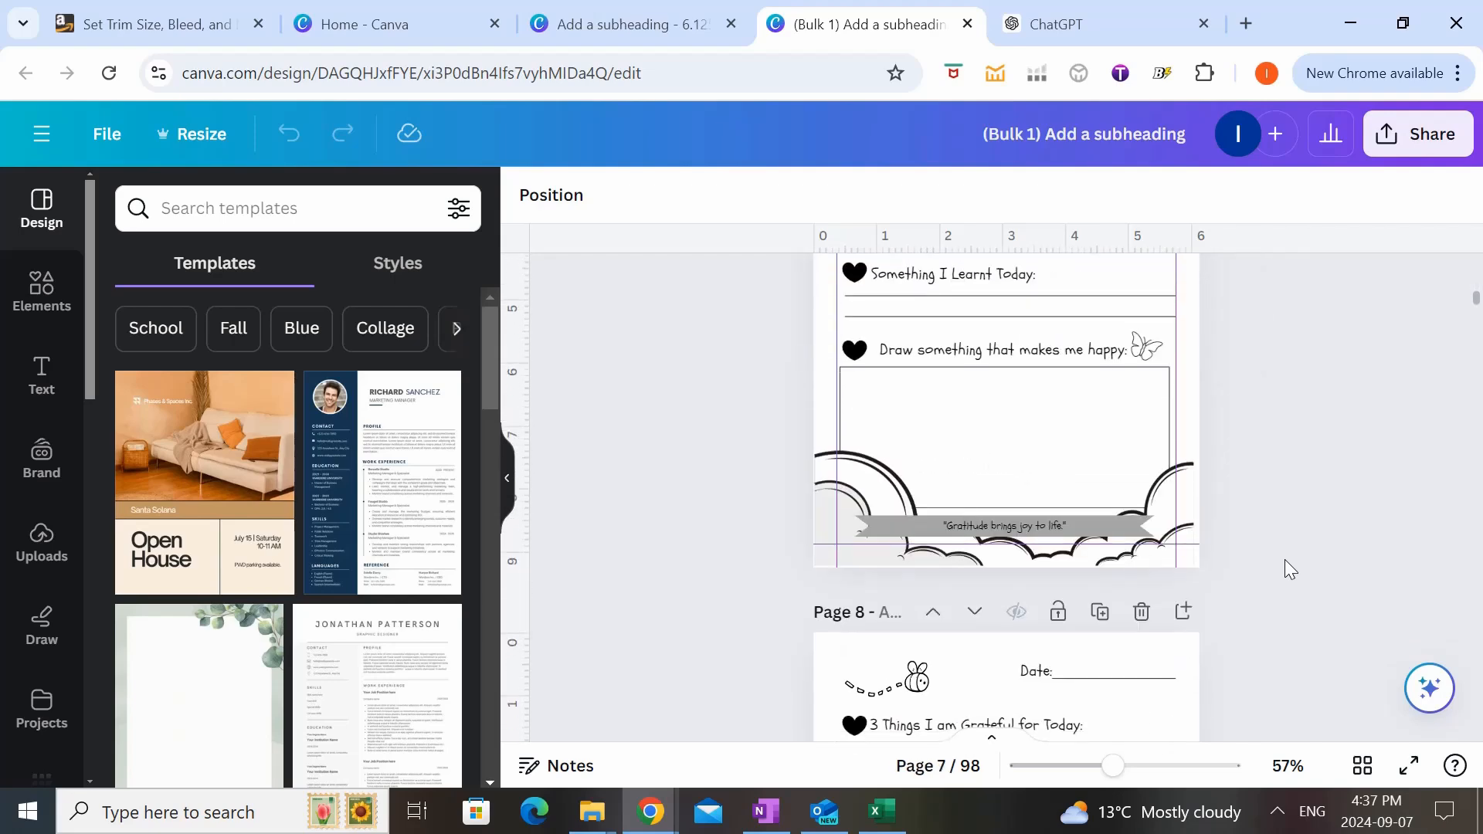
scroll(1285, 561, down, 8)
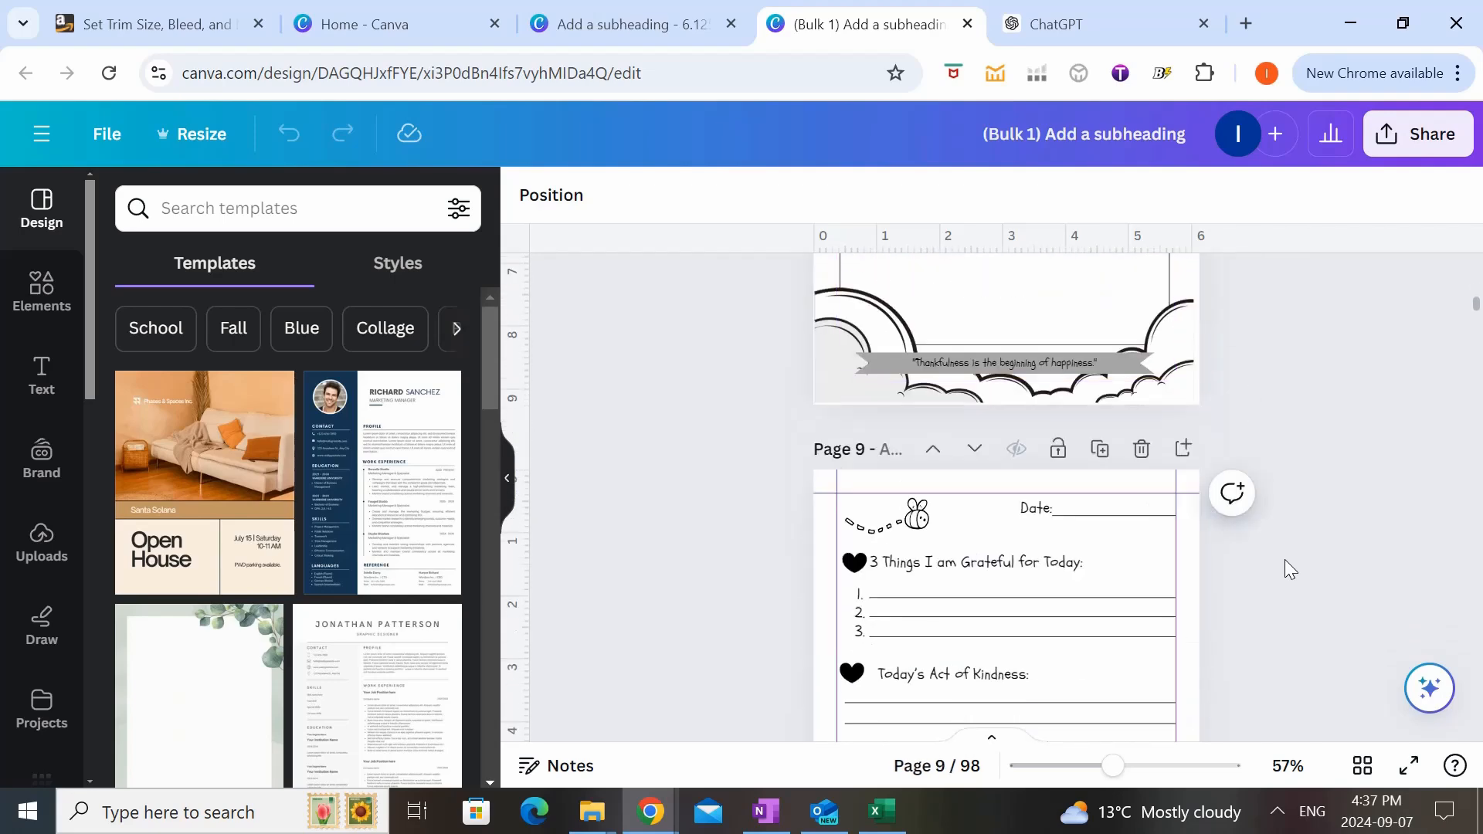
scroll(1285, 560, down, 8)
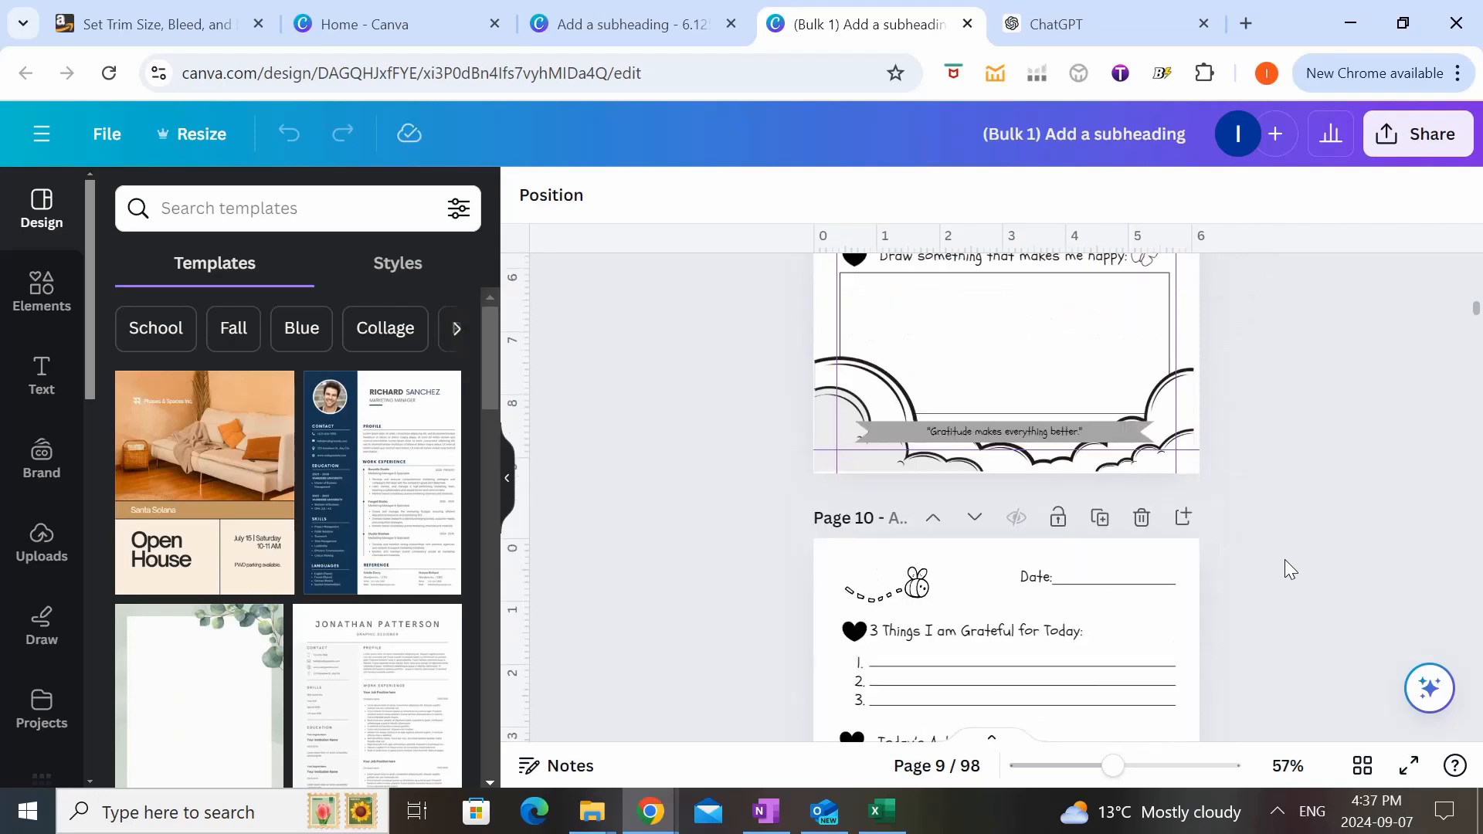
scroll(1285, 561, down, 10)
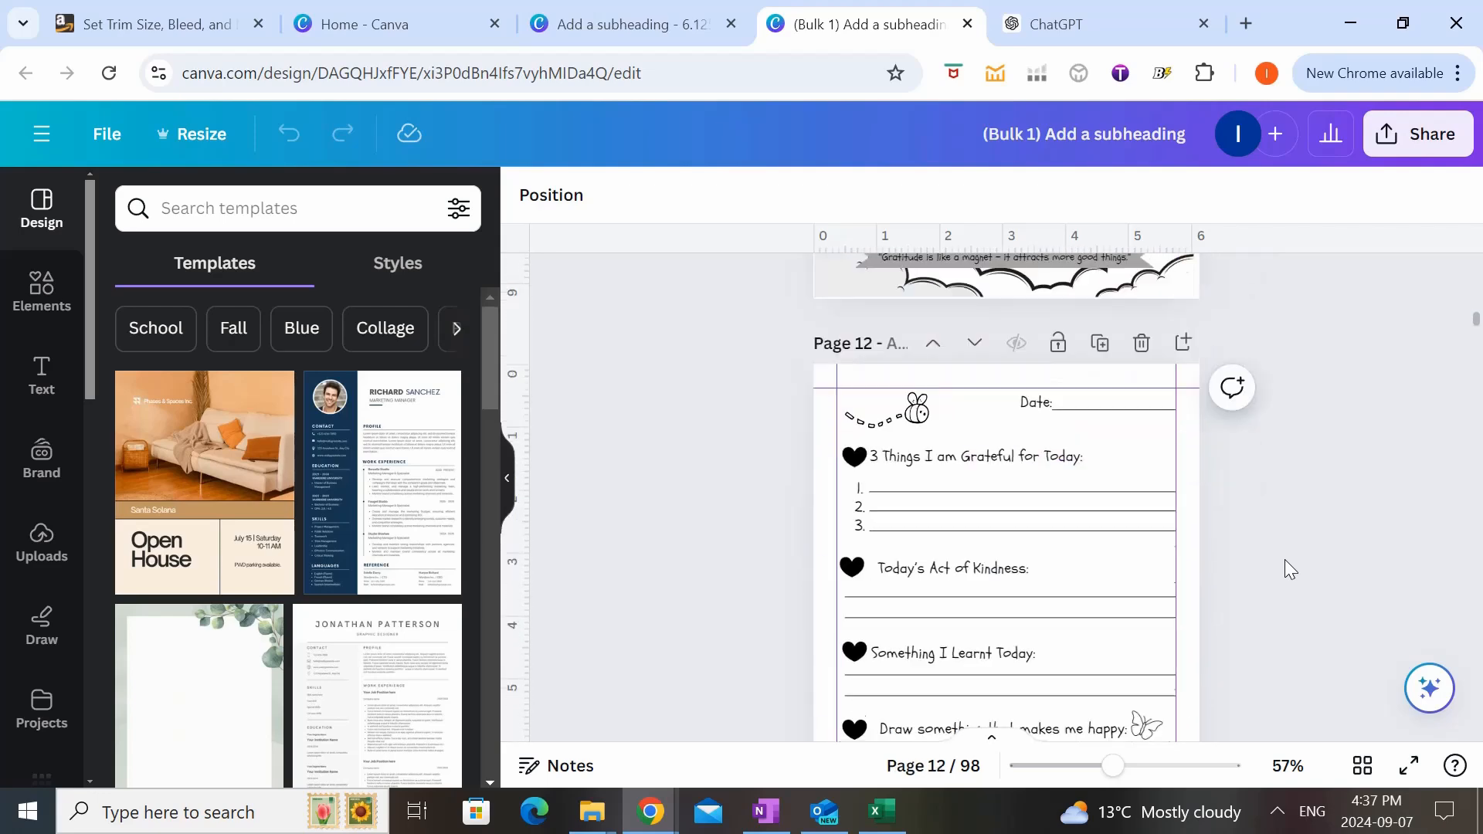
scroll(1285, 569, down, 10)
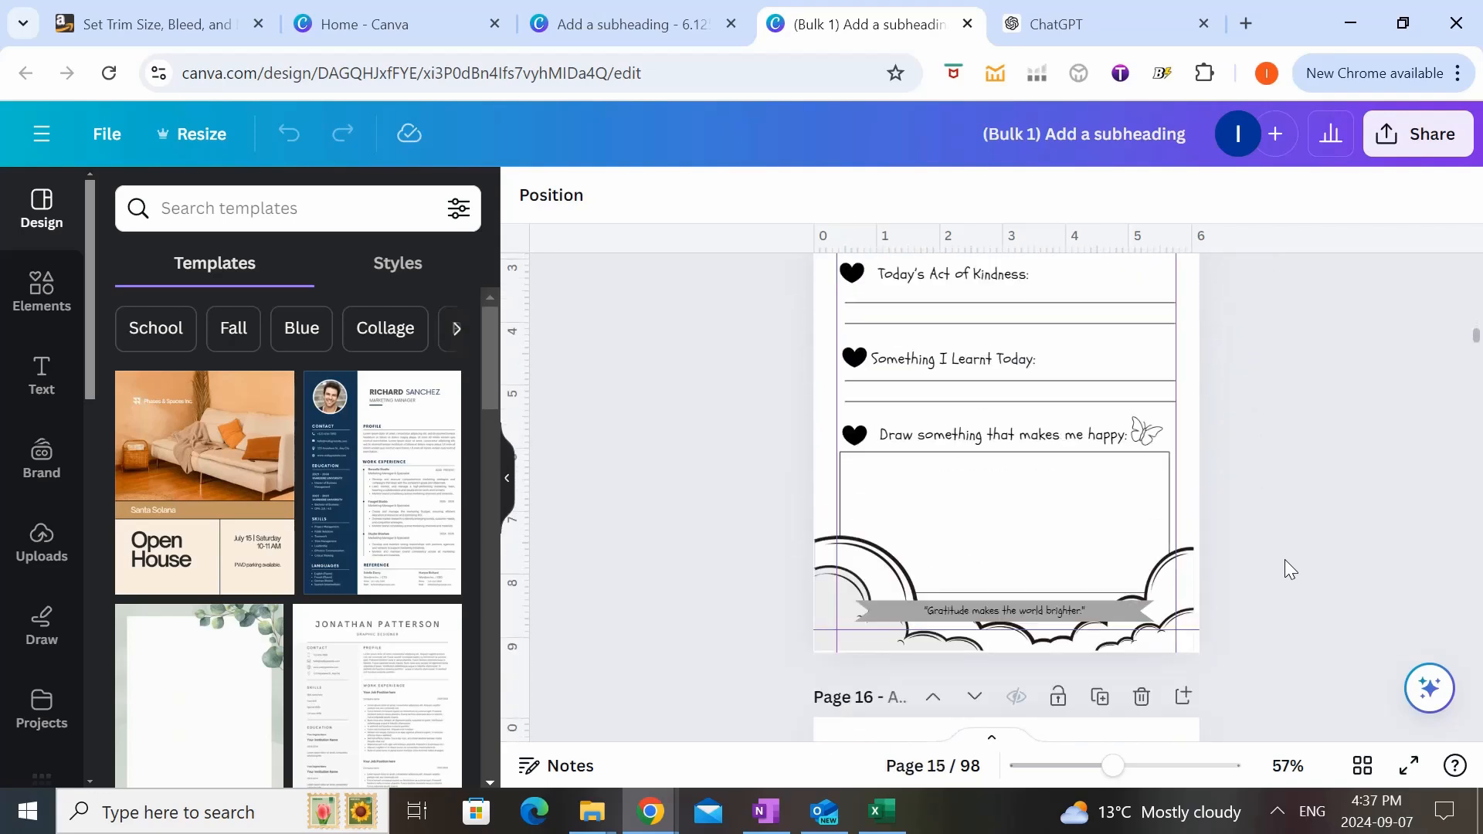
scroll(1285, 570, down, 12)
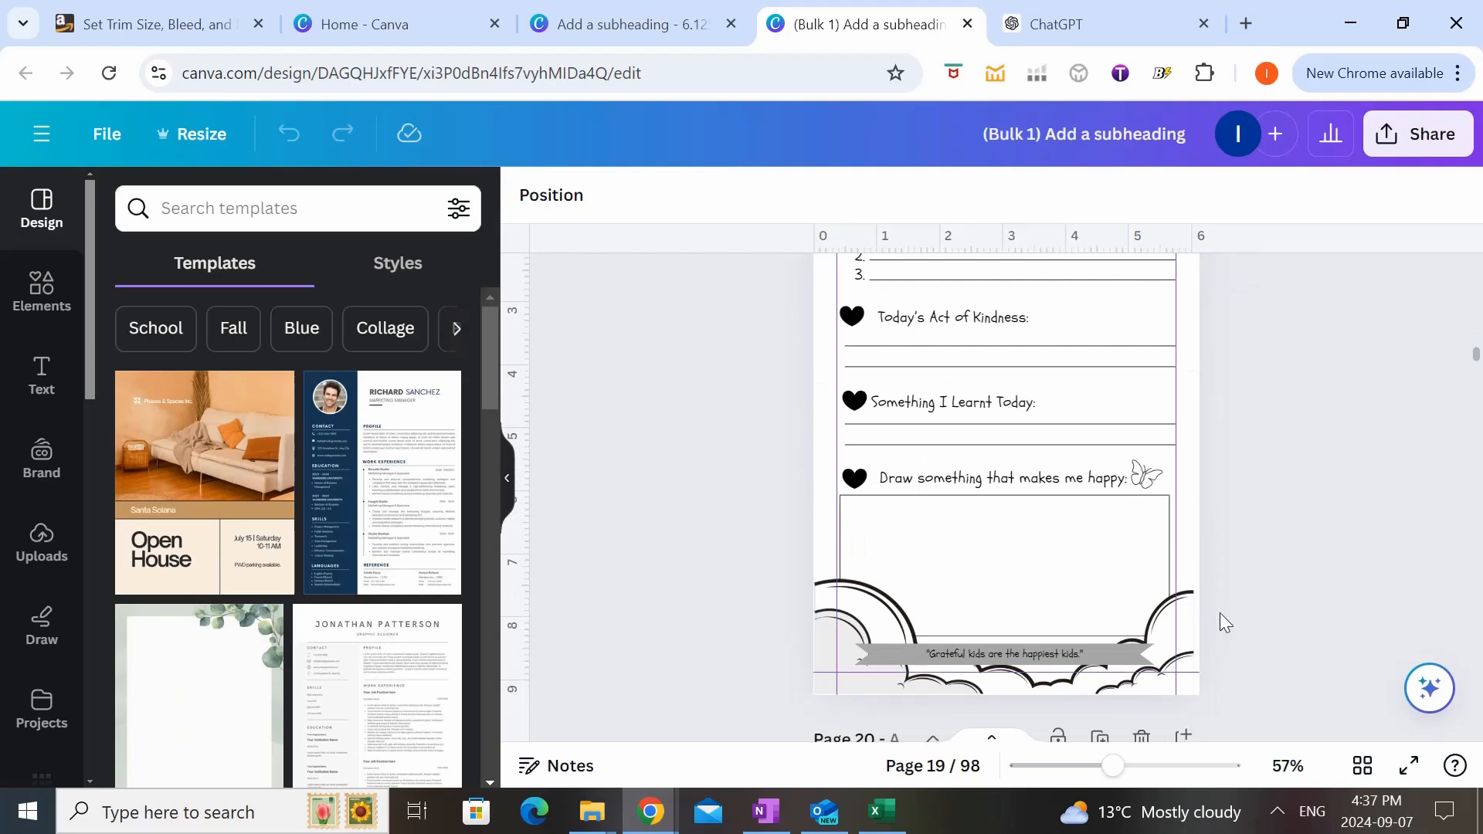
- Show all the pages as a grid and look over them through the last pages and back to page 1
drag(1475, 356, 1473, 406)
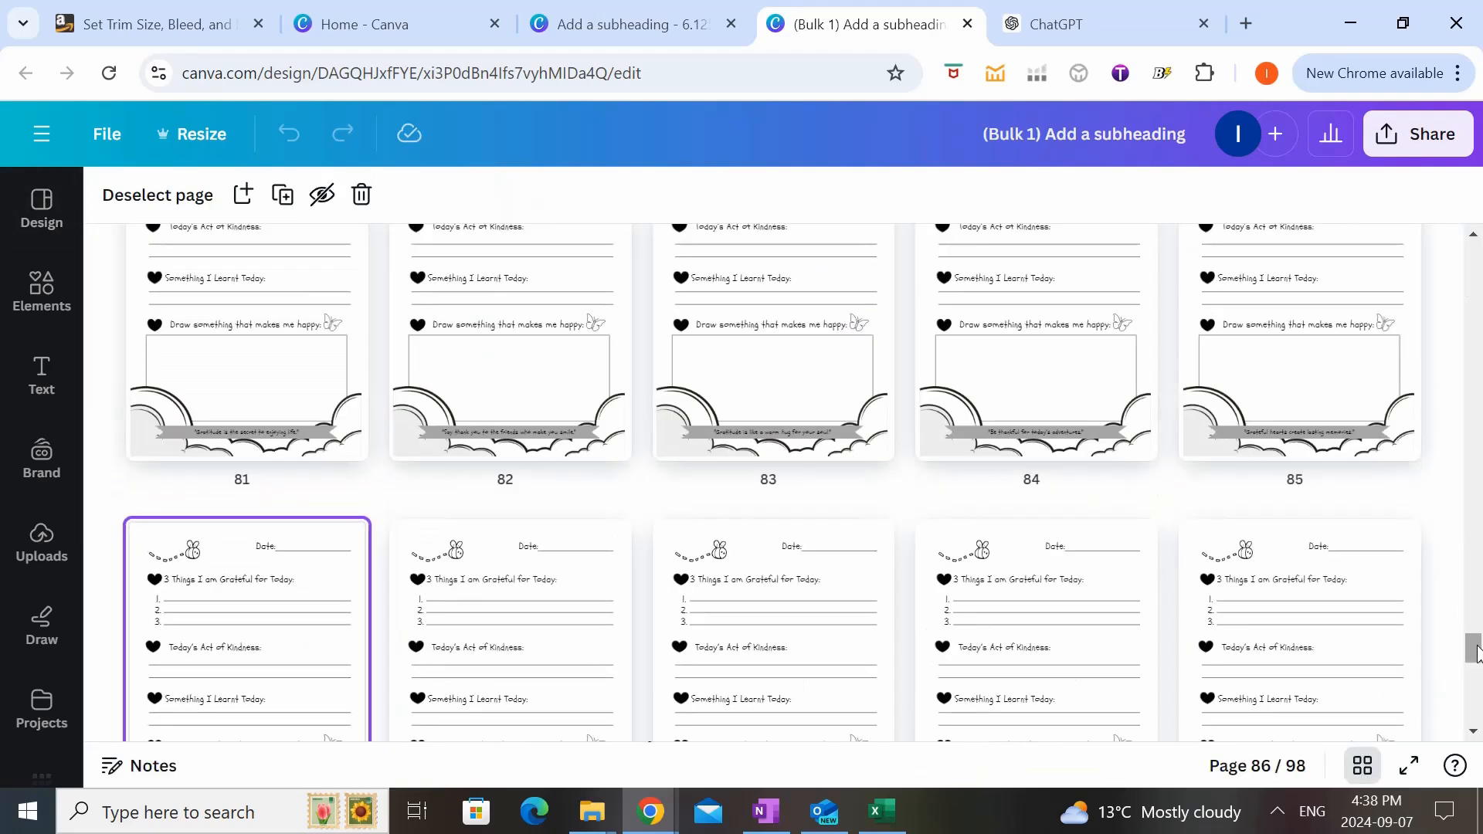
drag(1475, 652, 1475, 671)
drag(1475, 672, 896, 237)
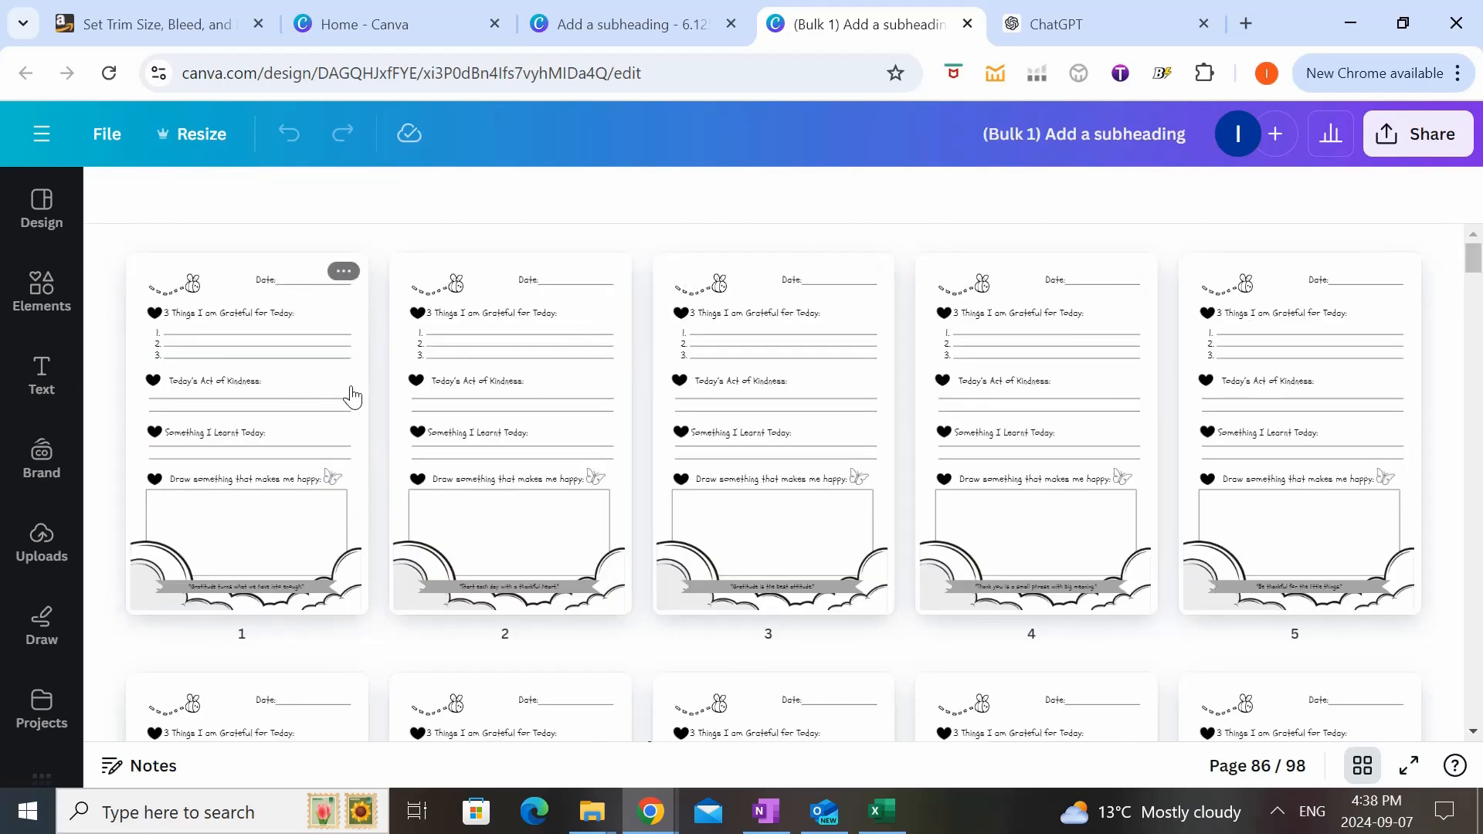
- Insert two blank pages before the first journal page and open the first blank page for editing
mouse_move(112, 319)
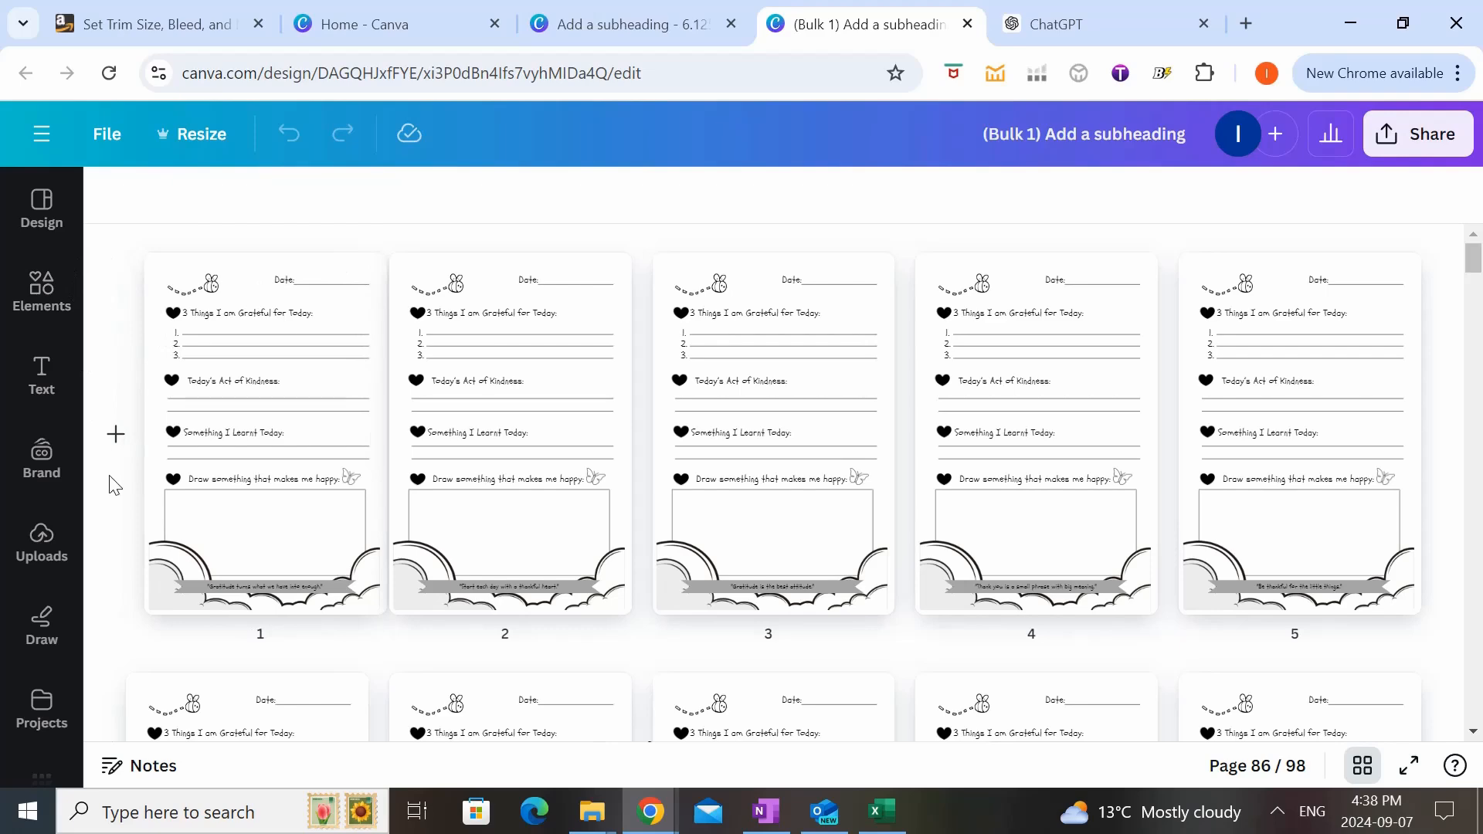
click(116, 434)
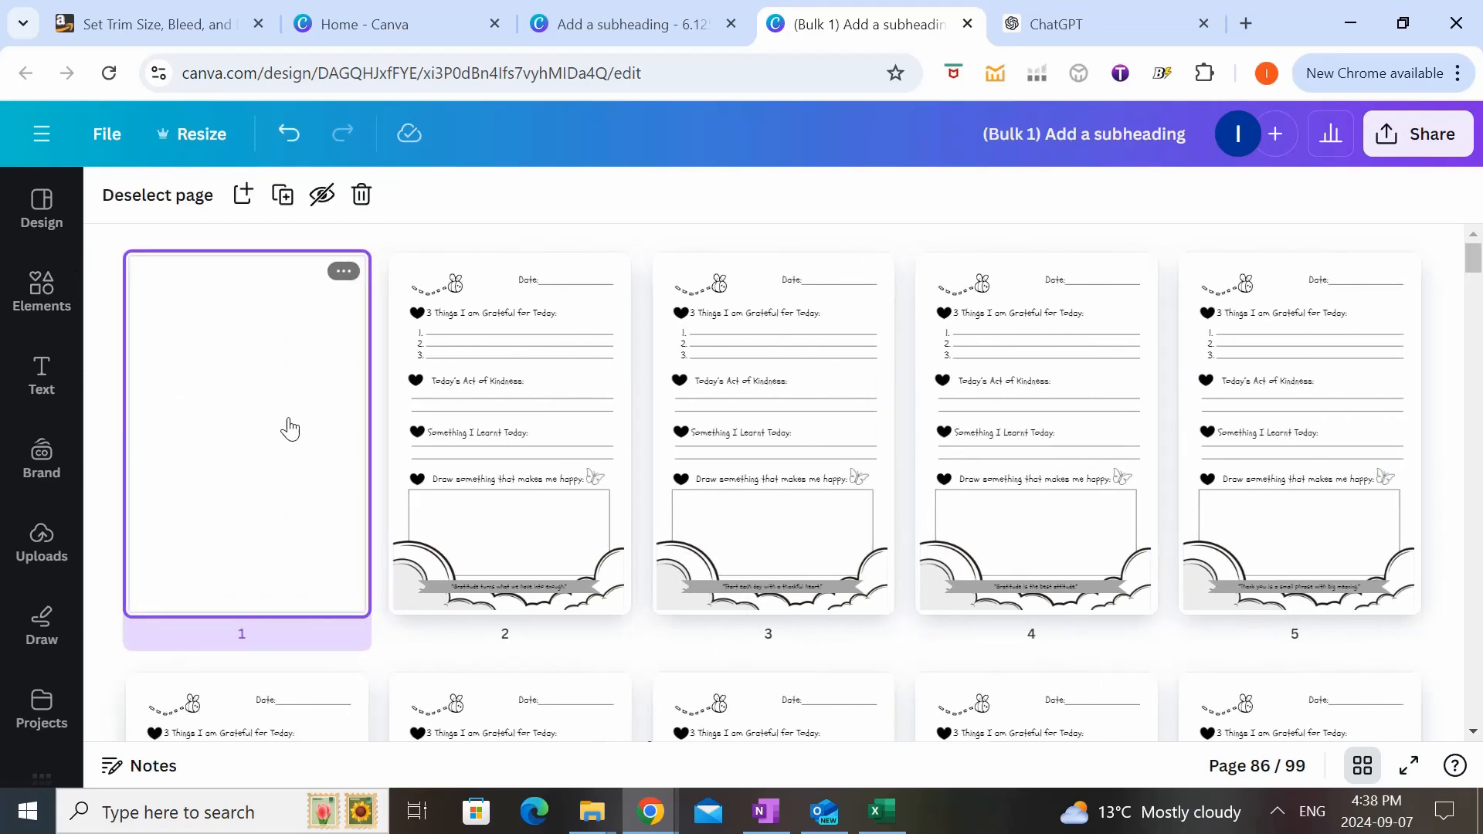
click(379, 428)
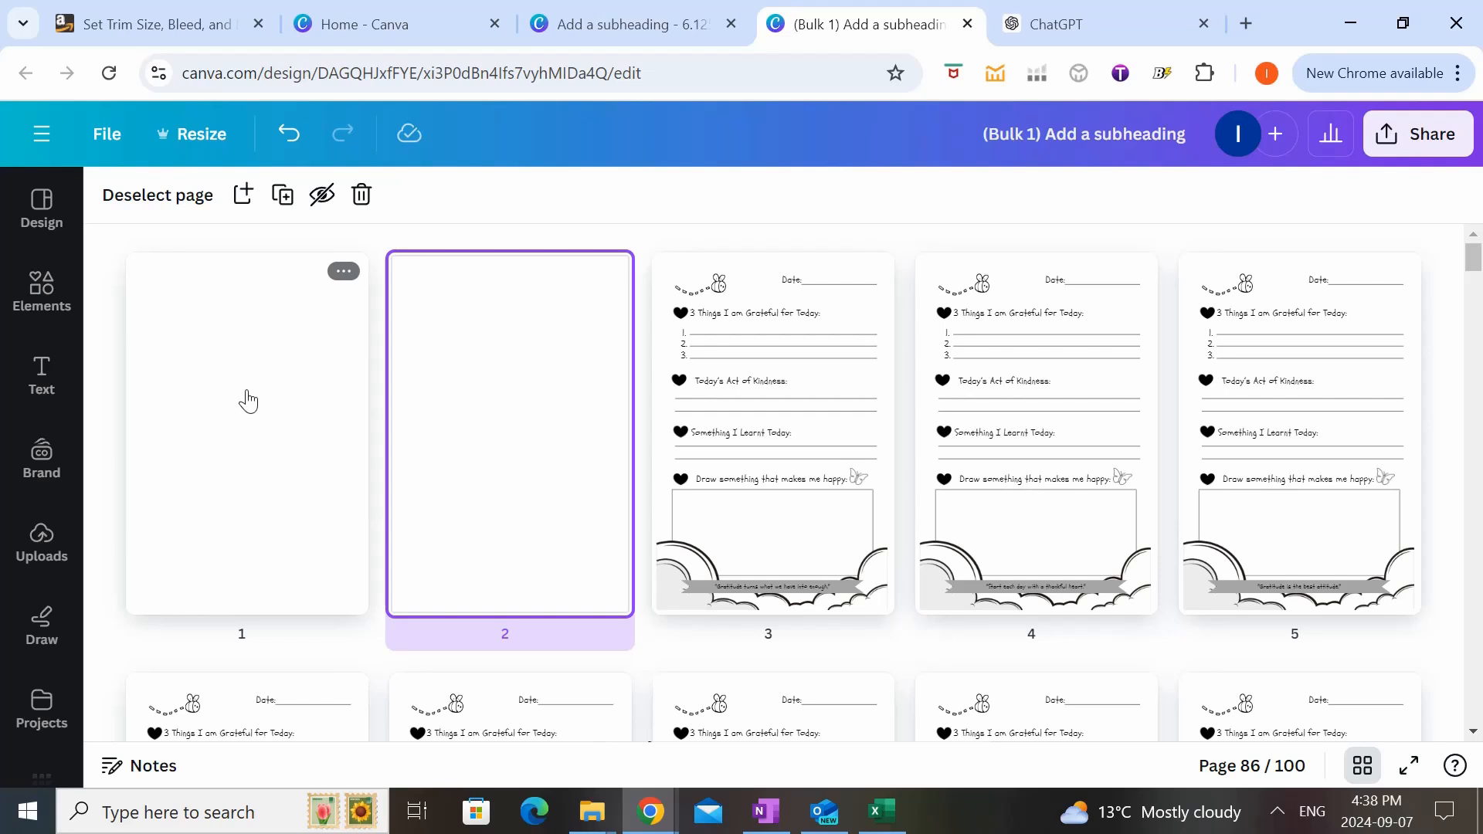
click(329, 458)
double_click(329, 459)
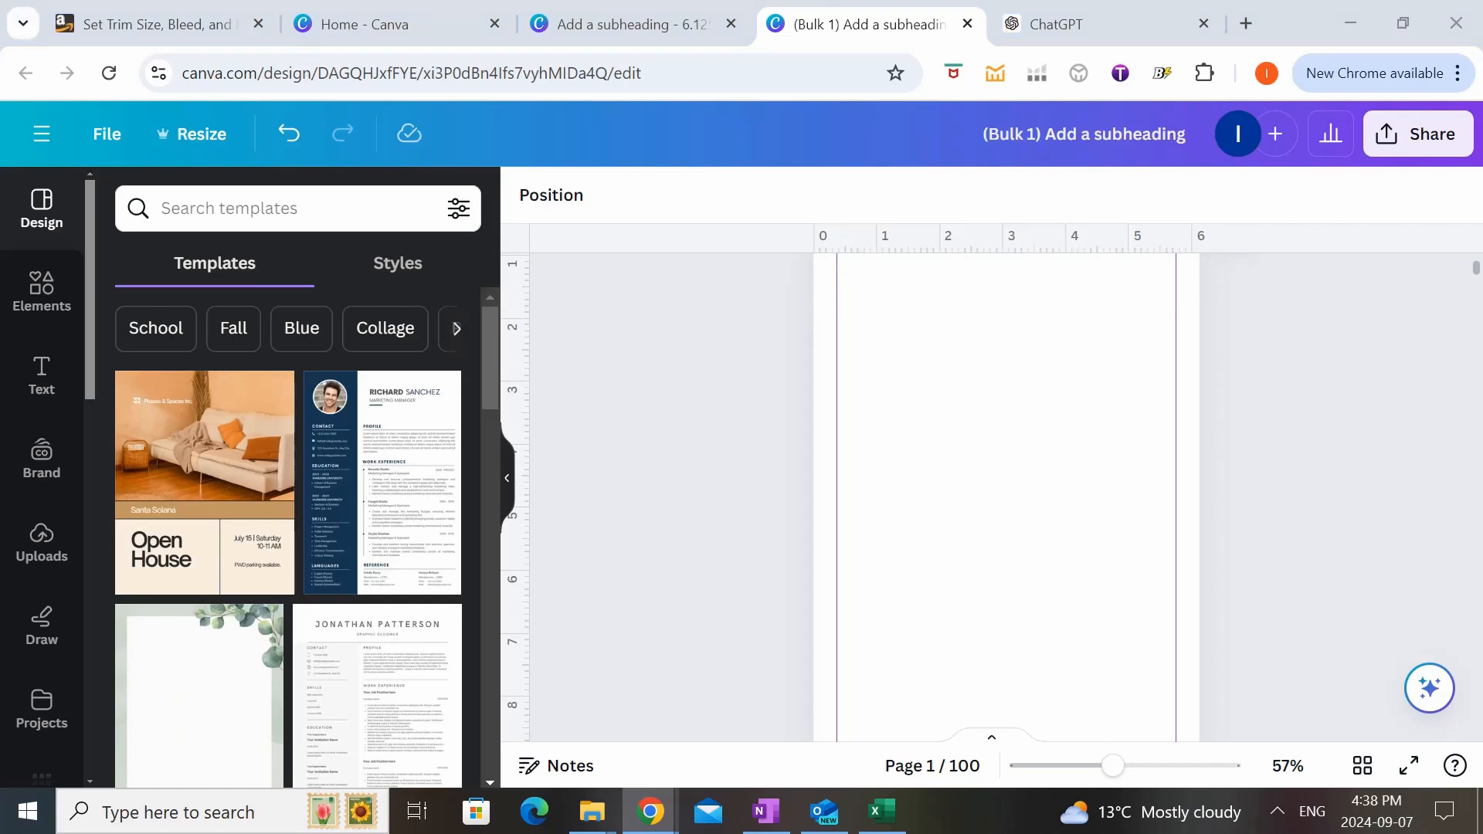
- Add the recently used cloud border graphic to page 1 and place it along the page's bottom edge
click(41, 293)
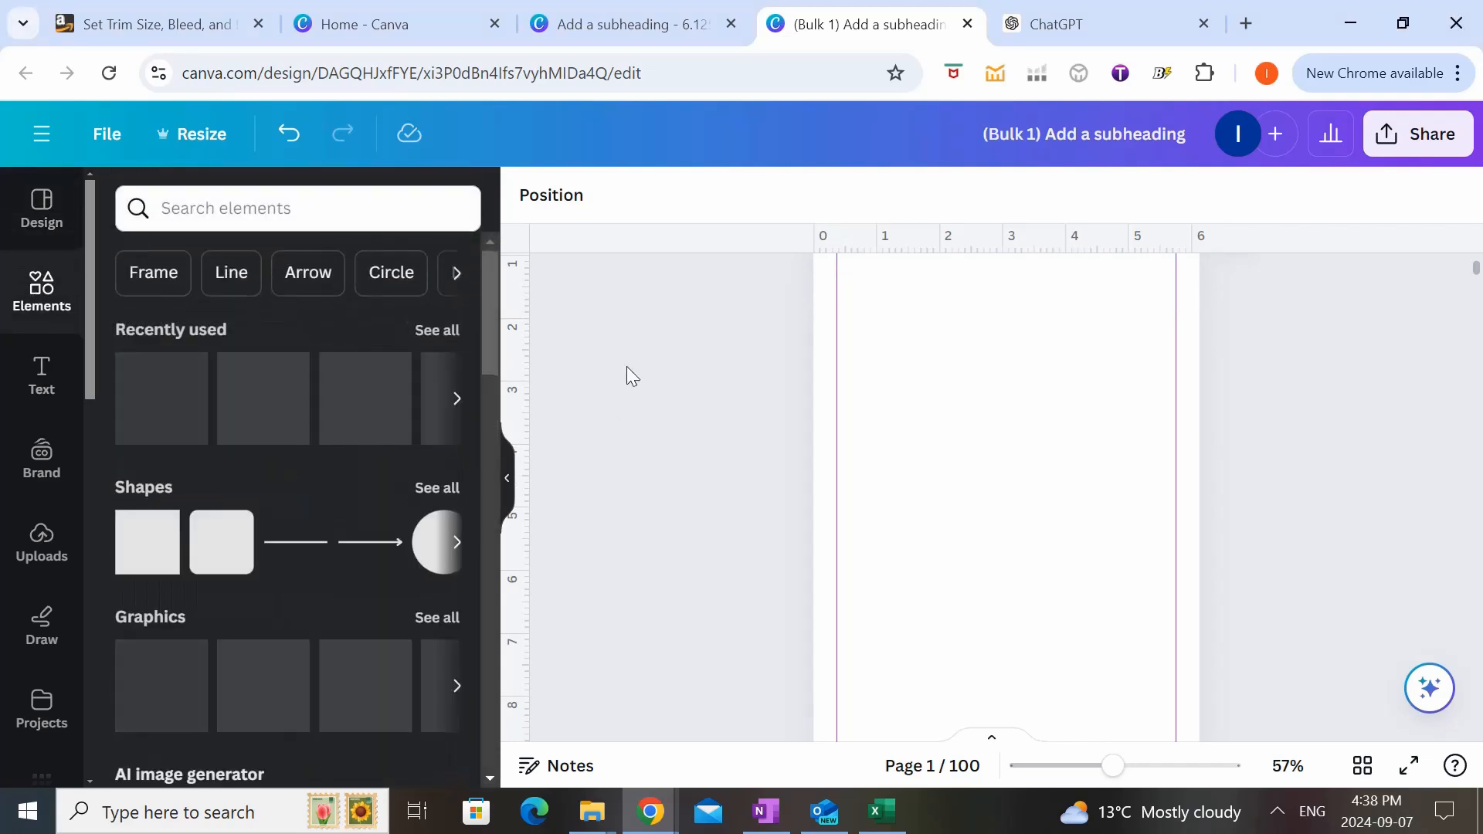
click(166, 390)
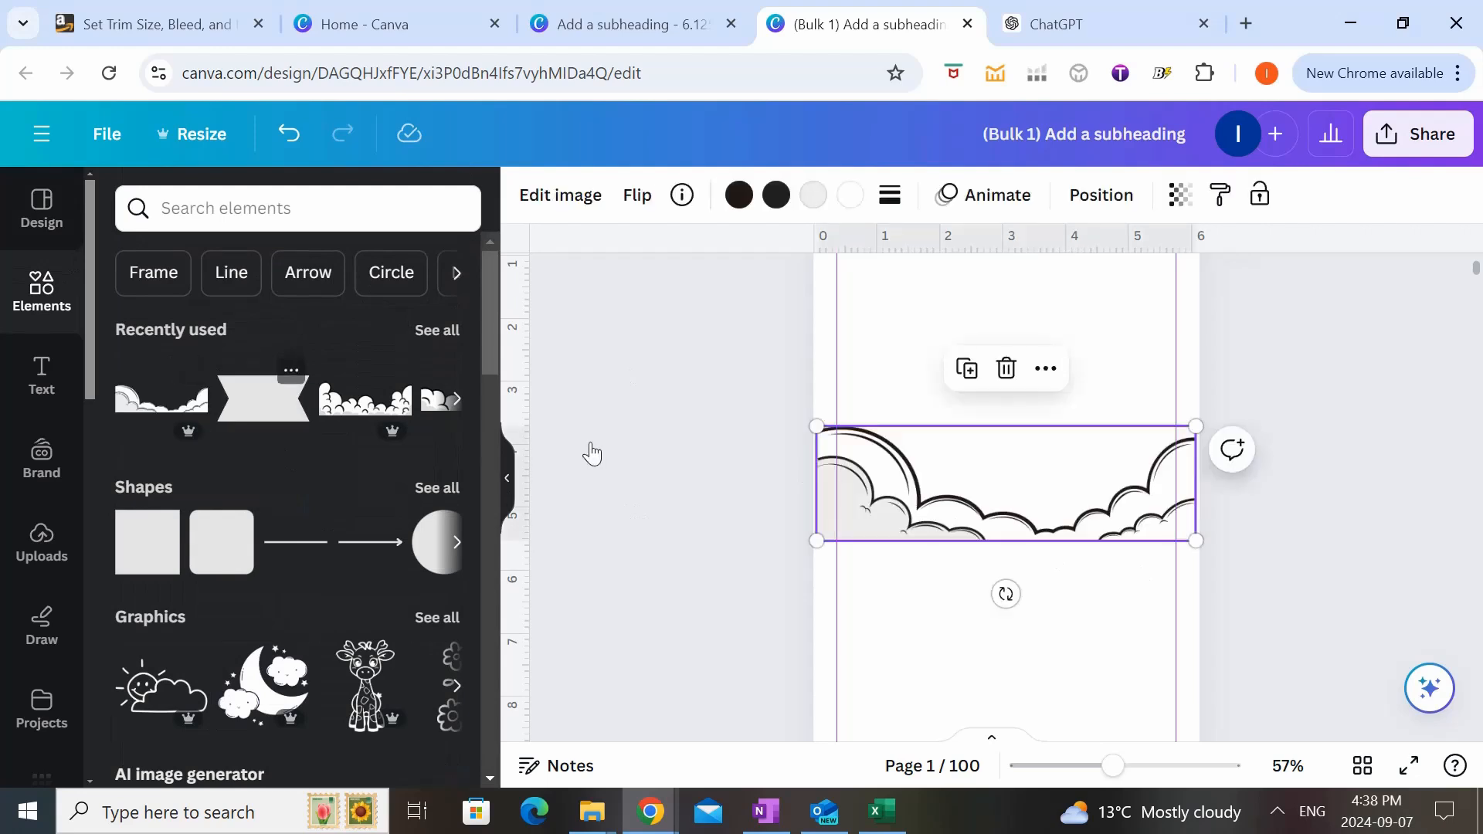
drag(1039, 512, 1026, 678)
scroll(1333, 550, down, 3)
drag(1040, 311, 1058, 379)
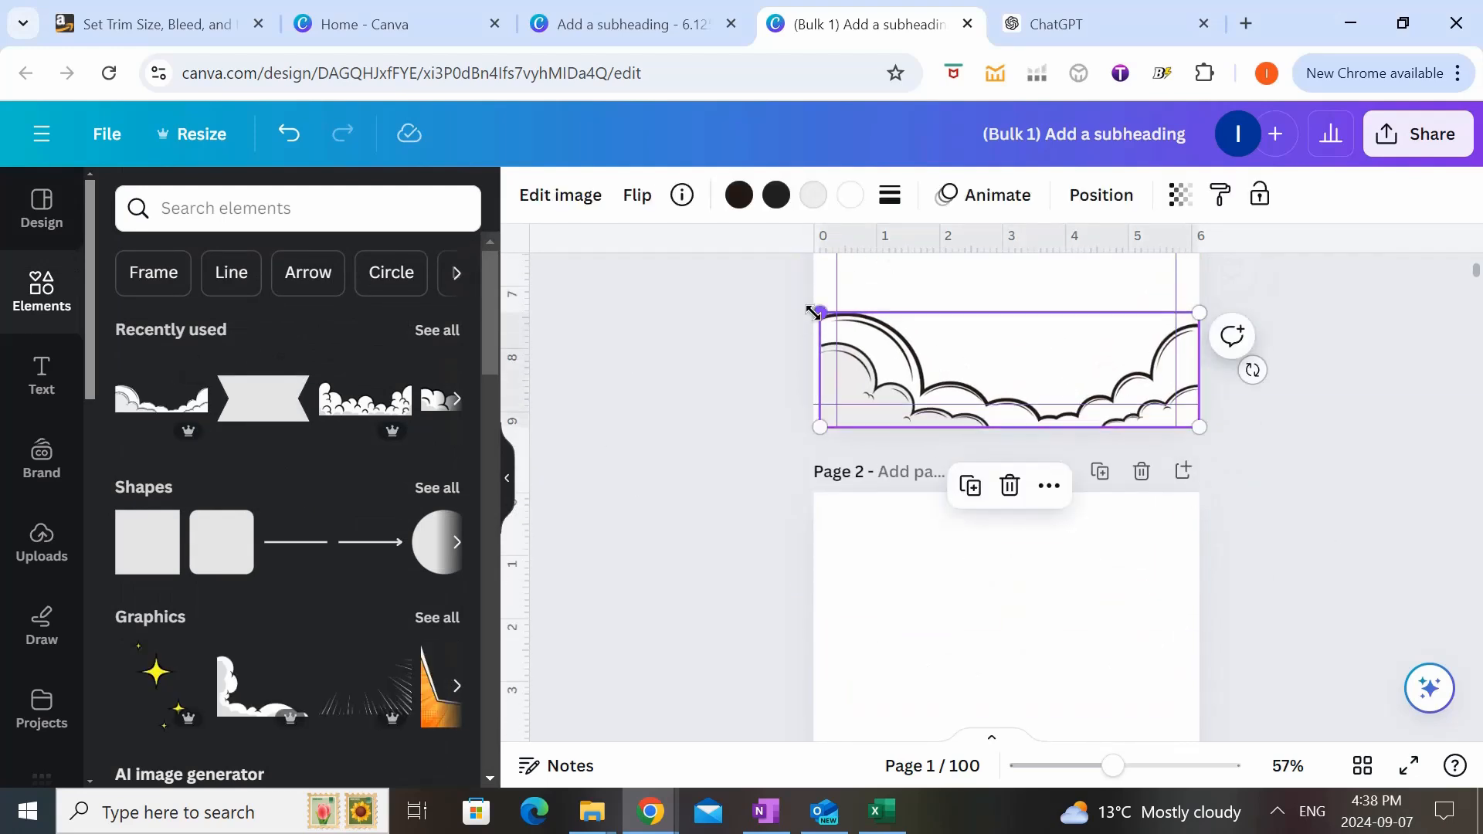
- Flip a copy of the cloud border vertically and place it along the top edge of page 1
click(637, 195)
click(699, 303)
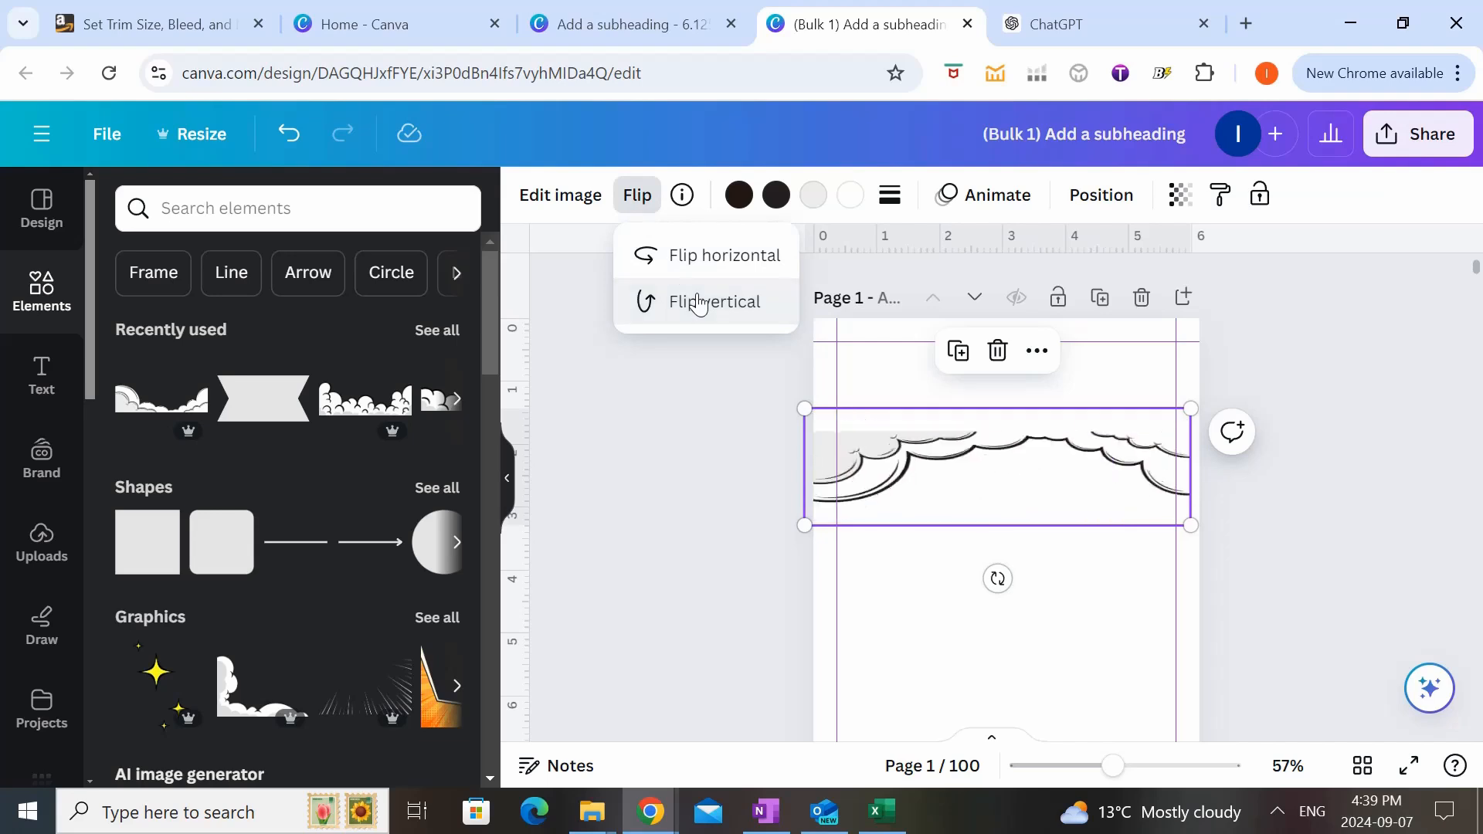
drag(1081, 466, 1089, 376)
click(652, 577)
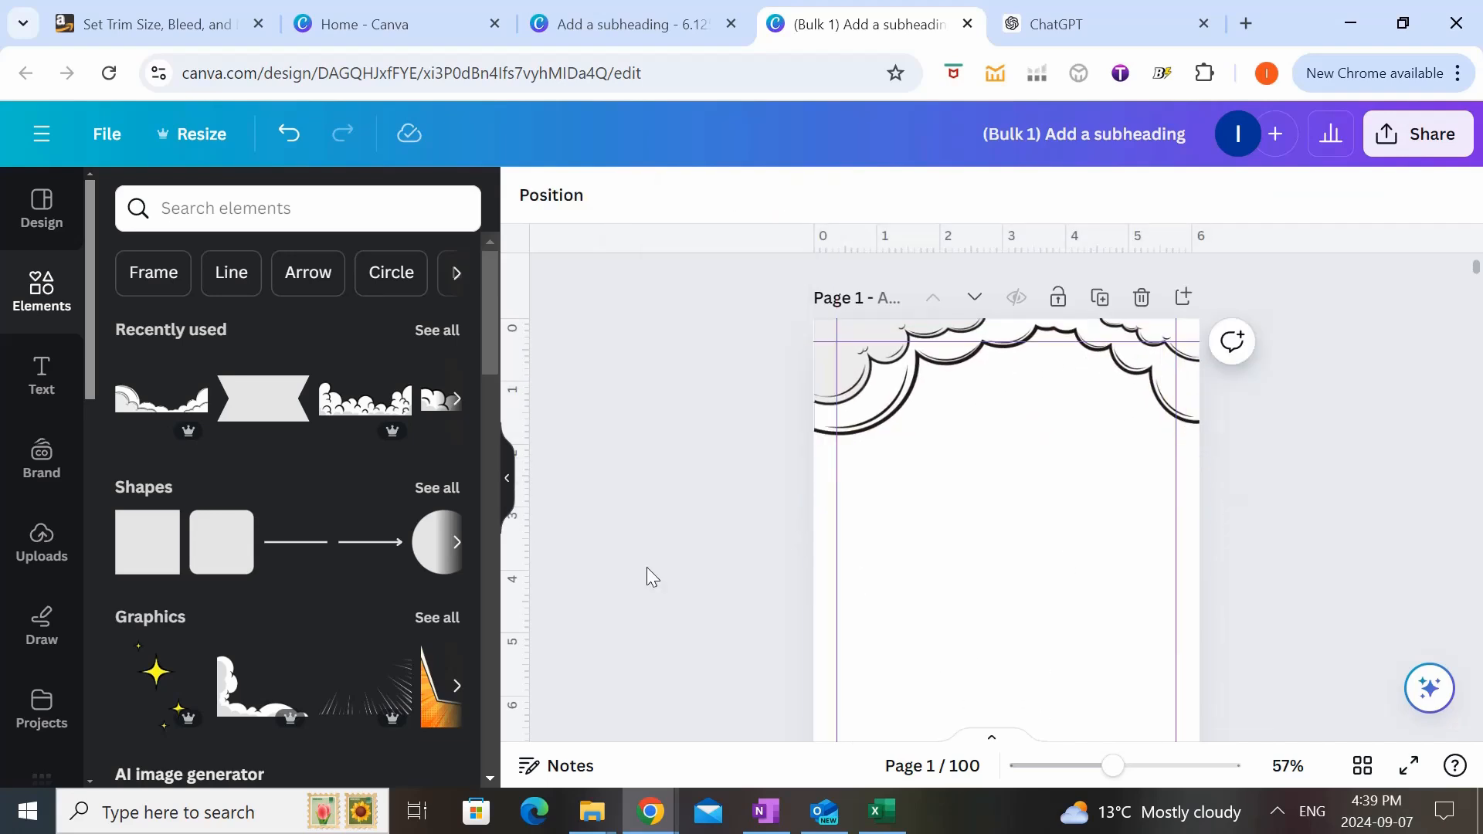
- Add a subheading reading "This Book Belongs To:" near the middle of page 1
click(37, 374)
drag(751, 587, 995, 564)
text(This Book)
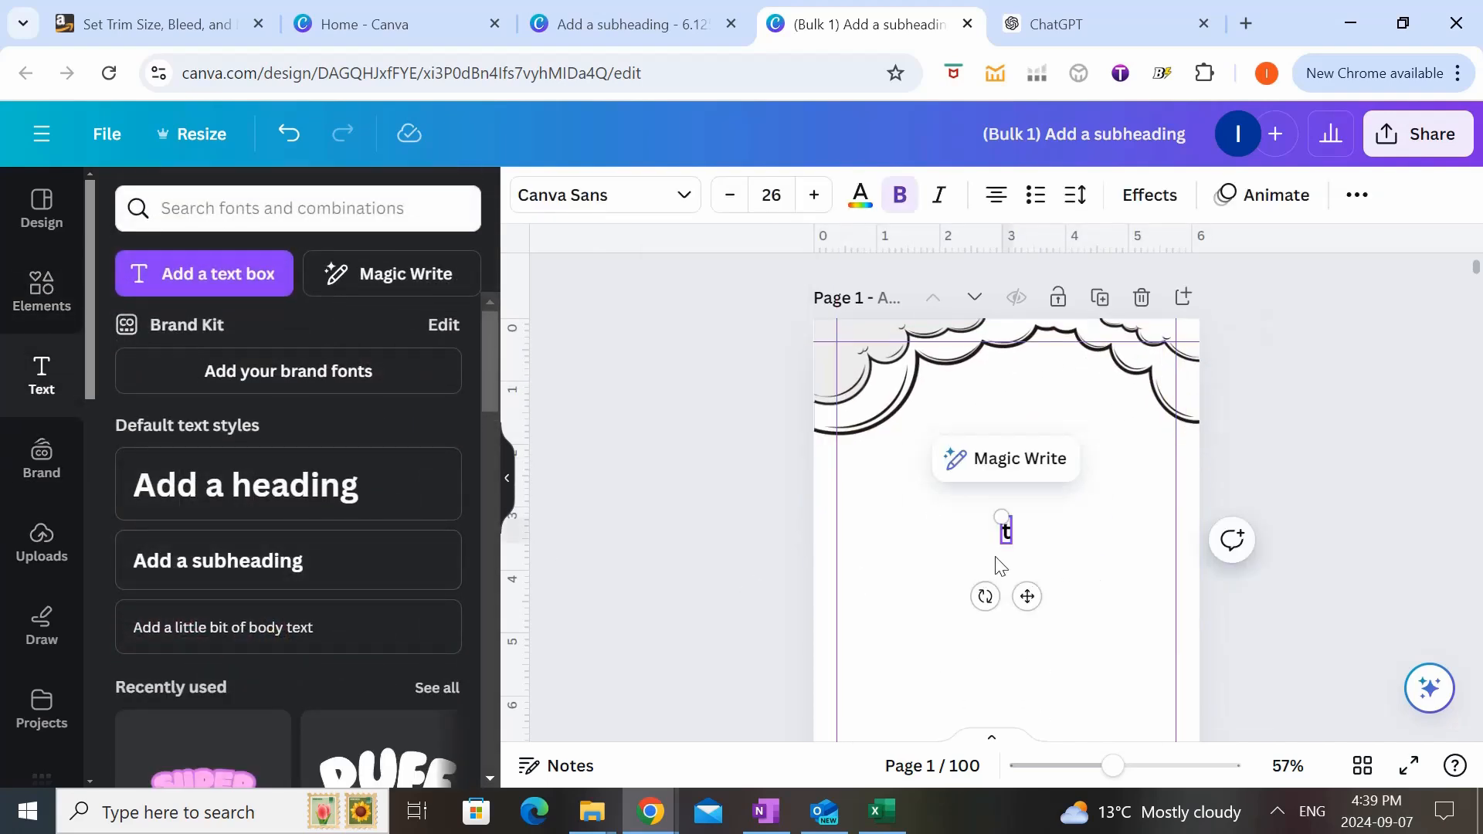
text( Belongs To)
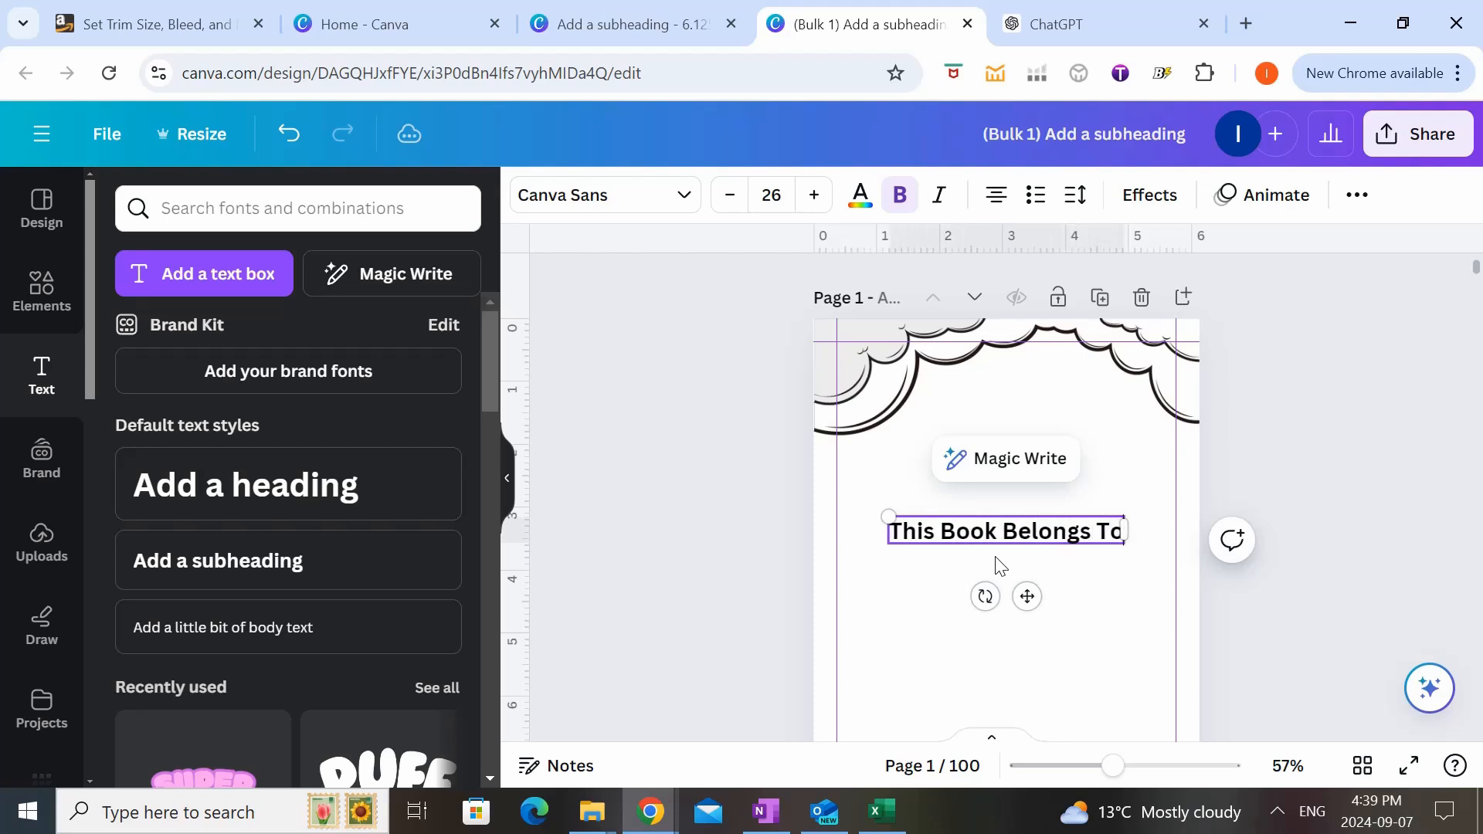
- Change the font of the "This Book Belongs To:" text to Schoolbell
key(ctrl+a)
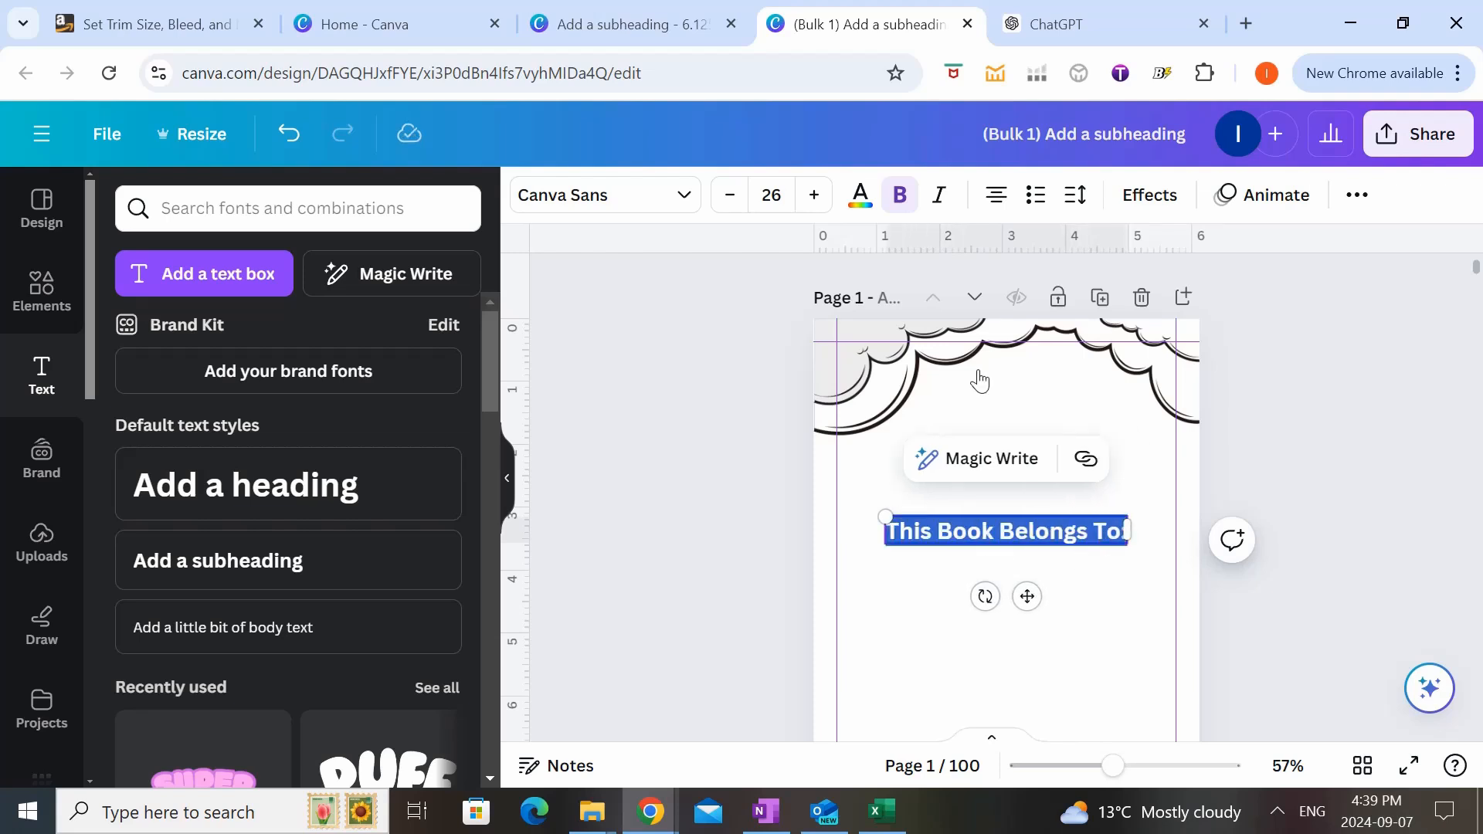
click(635, 199)
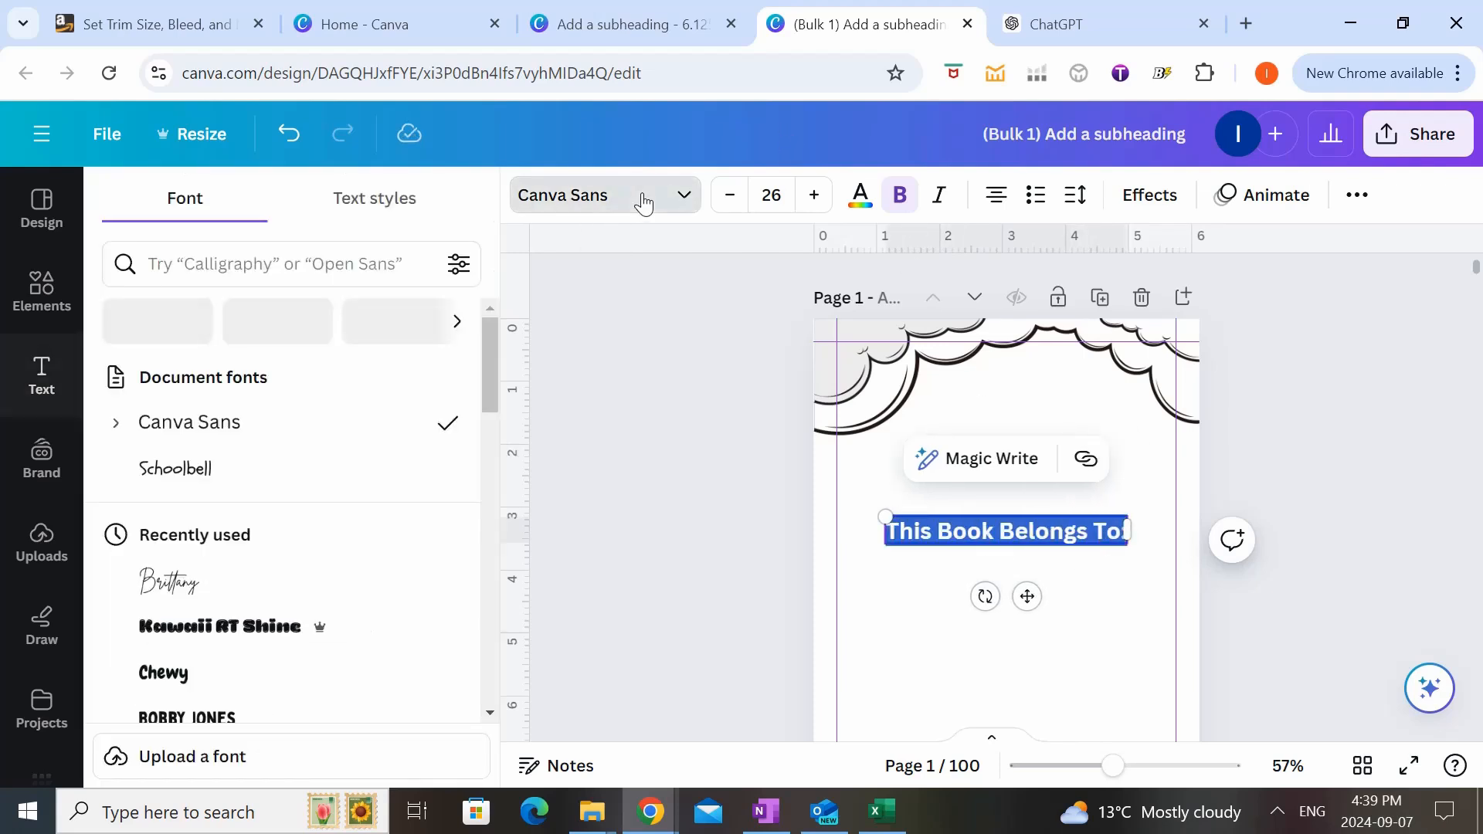
click(188, 482)
key(Escape)
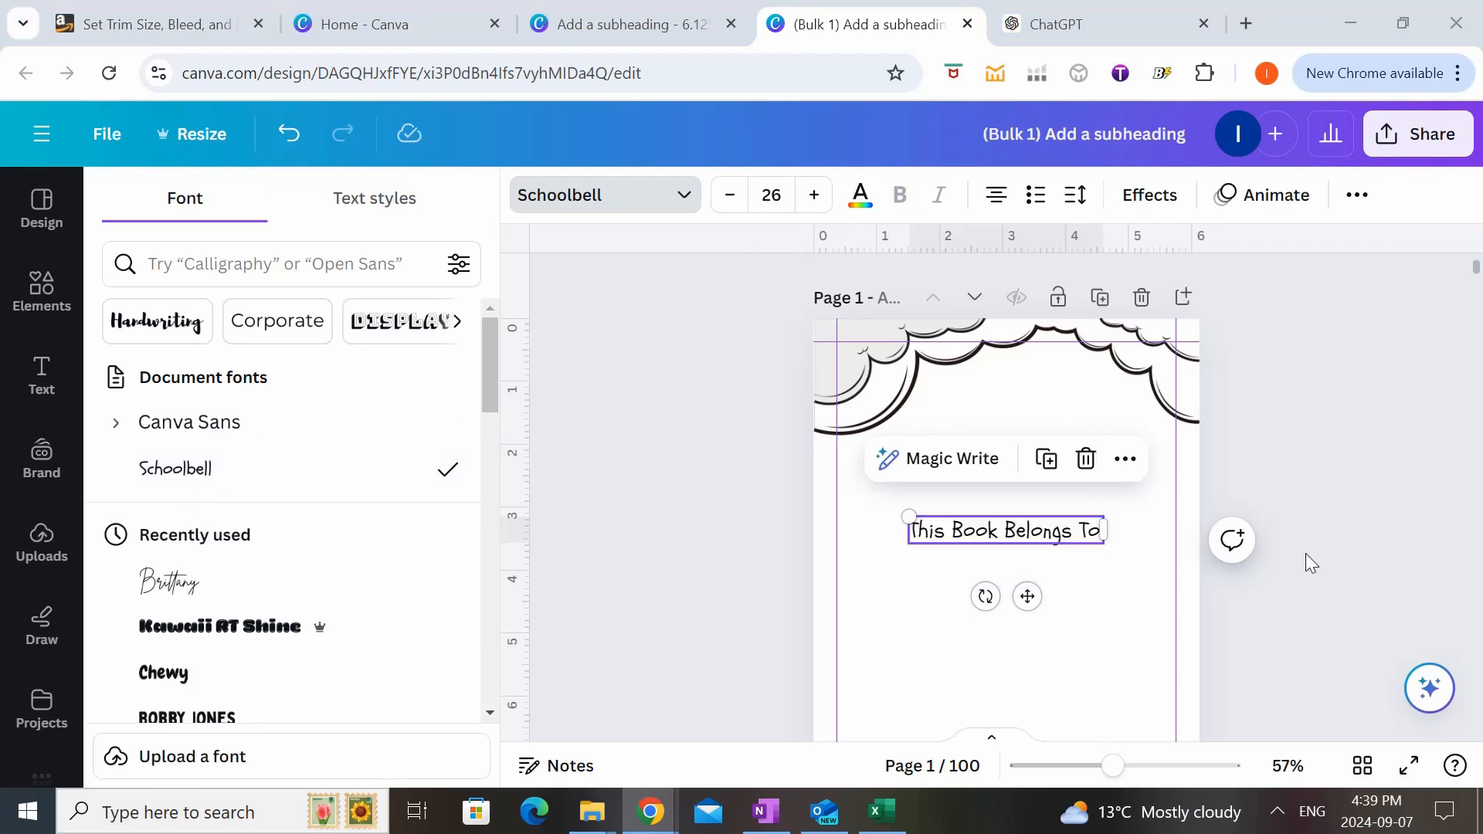
key(Escape)
click(1016, 591)
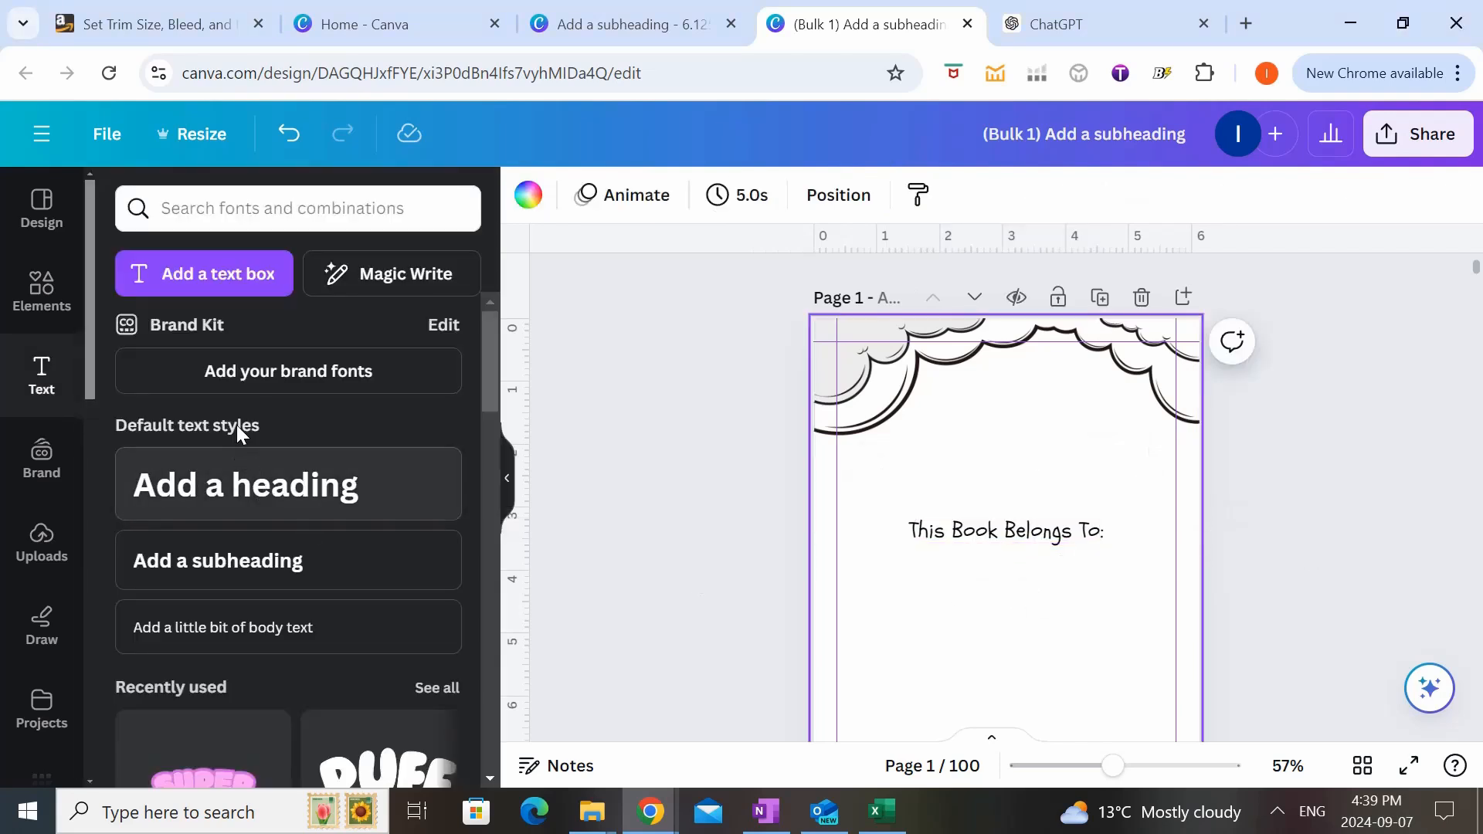
- Add a horizontal name line about 4 inches long, centred below the "This Book Belongs To:" text
click(41, 289)
click(296, 541)
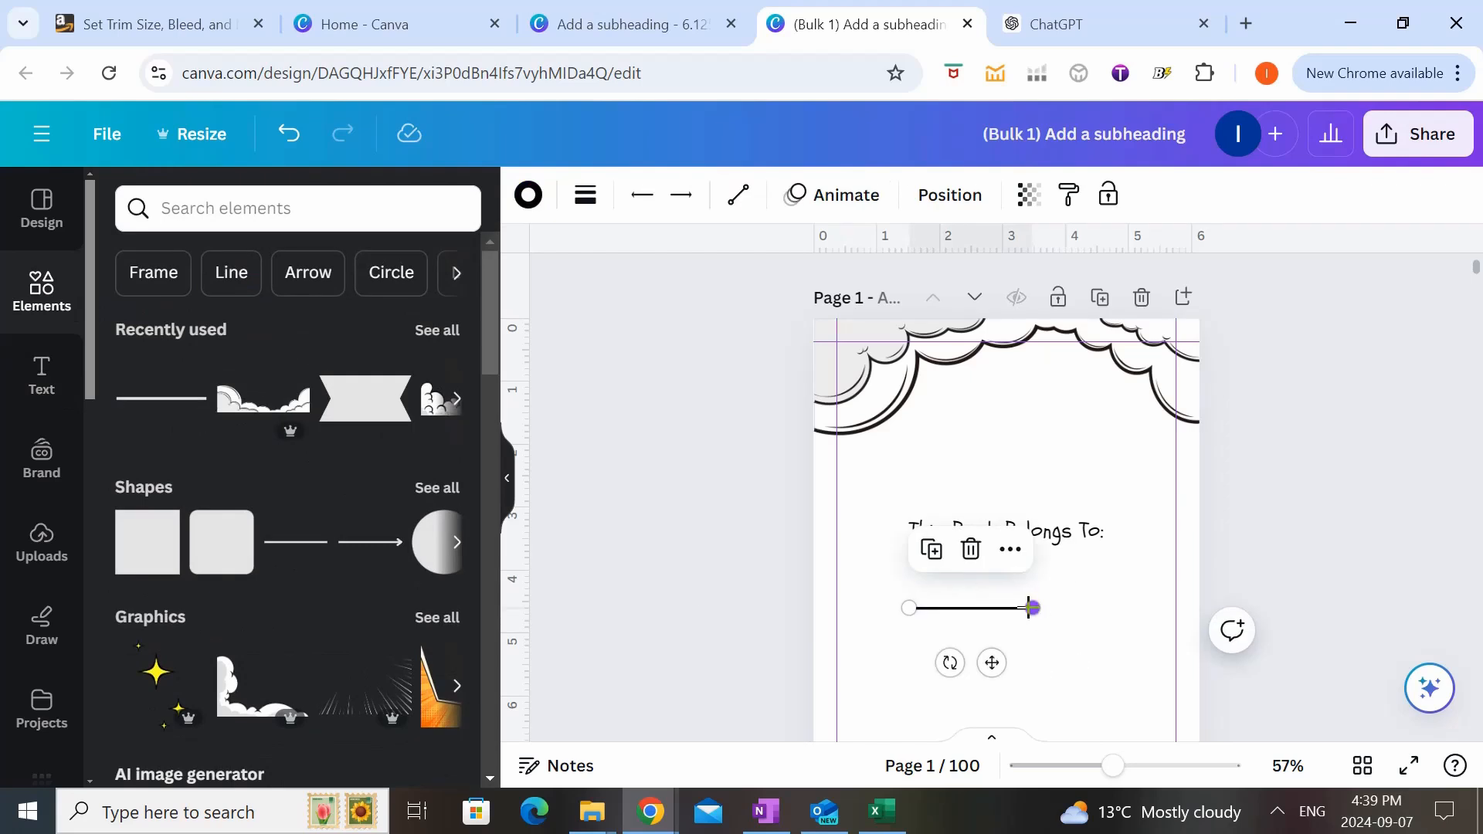
drag(1035, 607, 1160, 609)
drag(987, 617, 956, 598)
click(1125, 546)
scroll(1126, 546, down, 2)
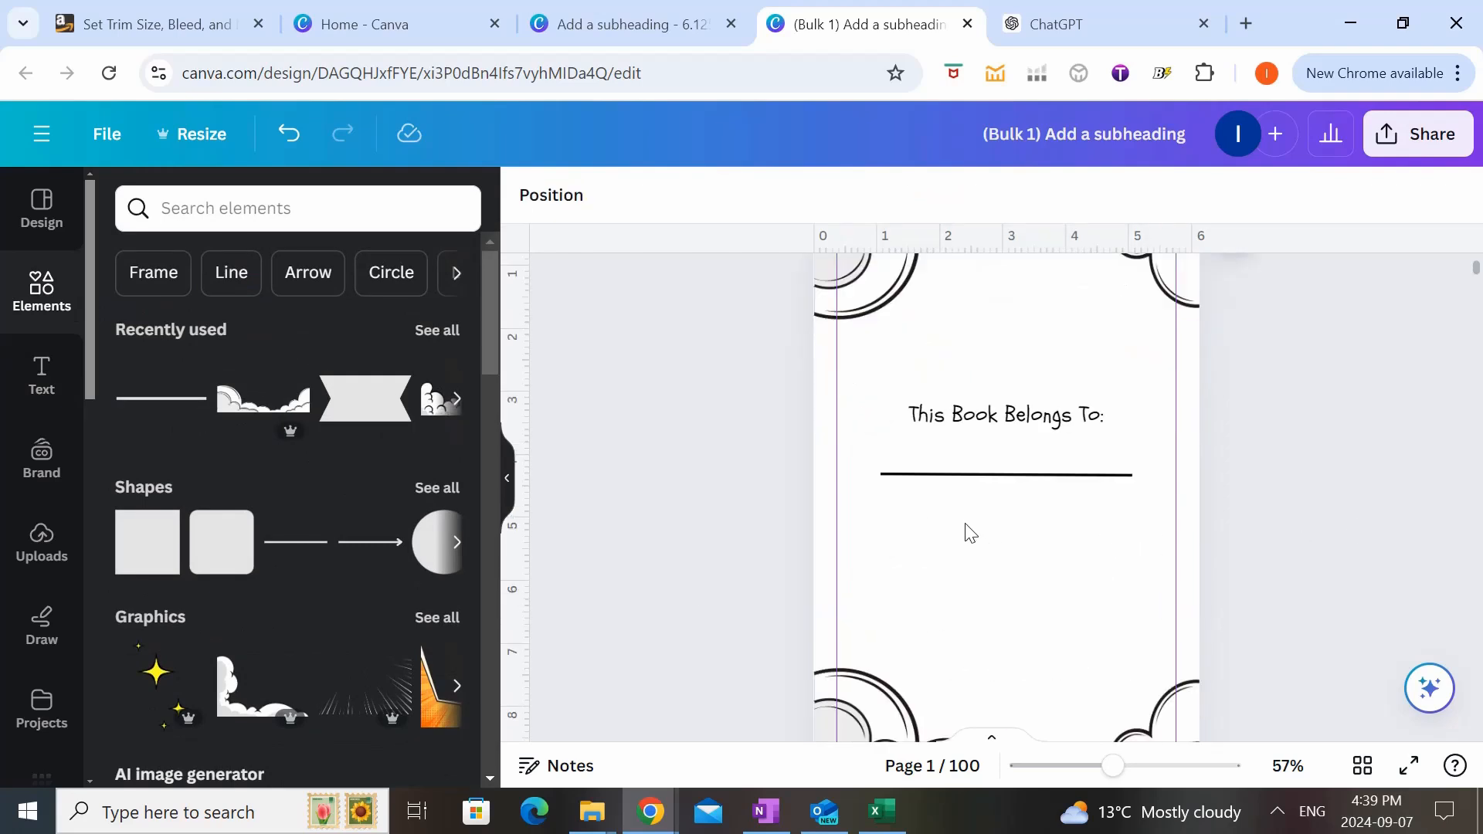
- Add the recently used bee graphic with the dashed trail and enlarge it to about 3.2 inches wide below the name line
click(438, 331)
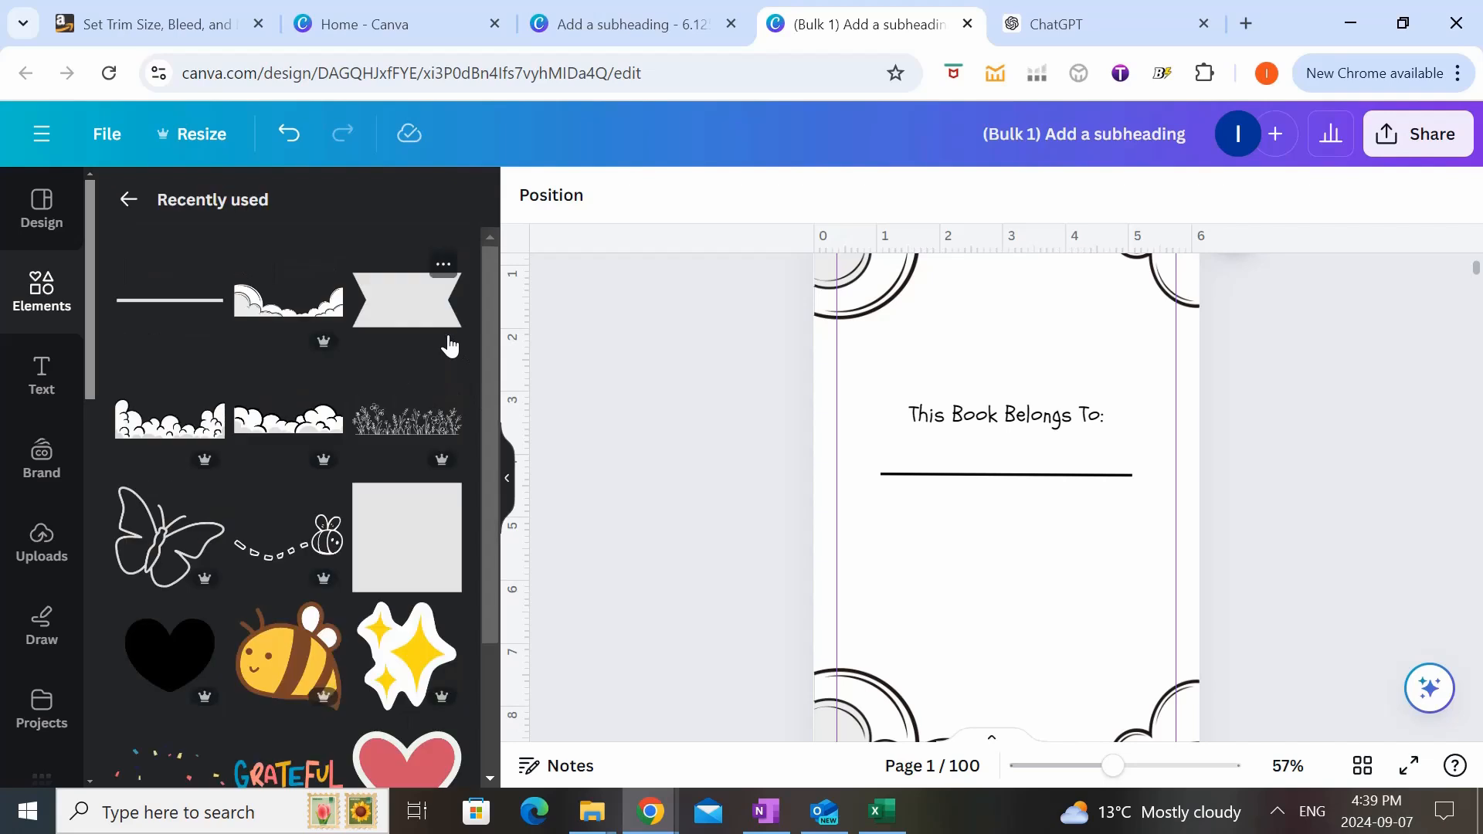
click(235, 547)
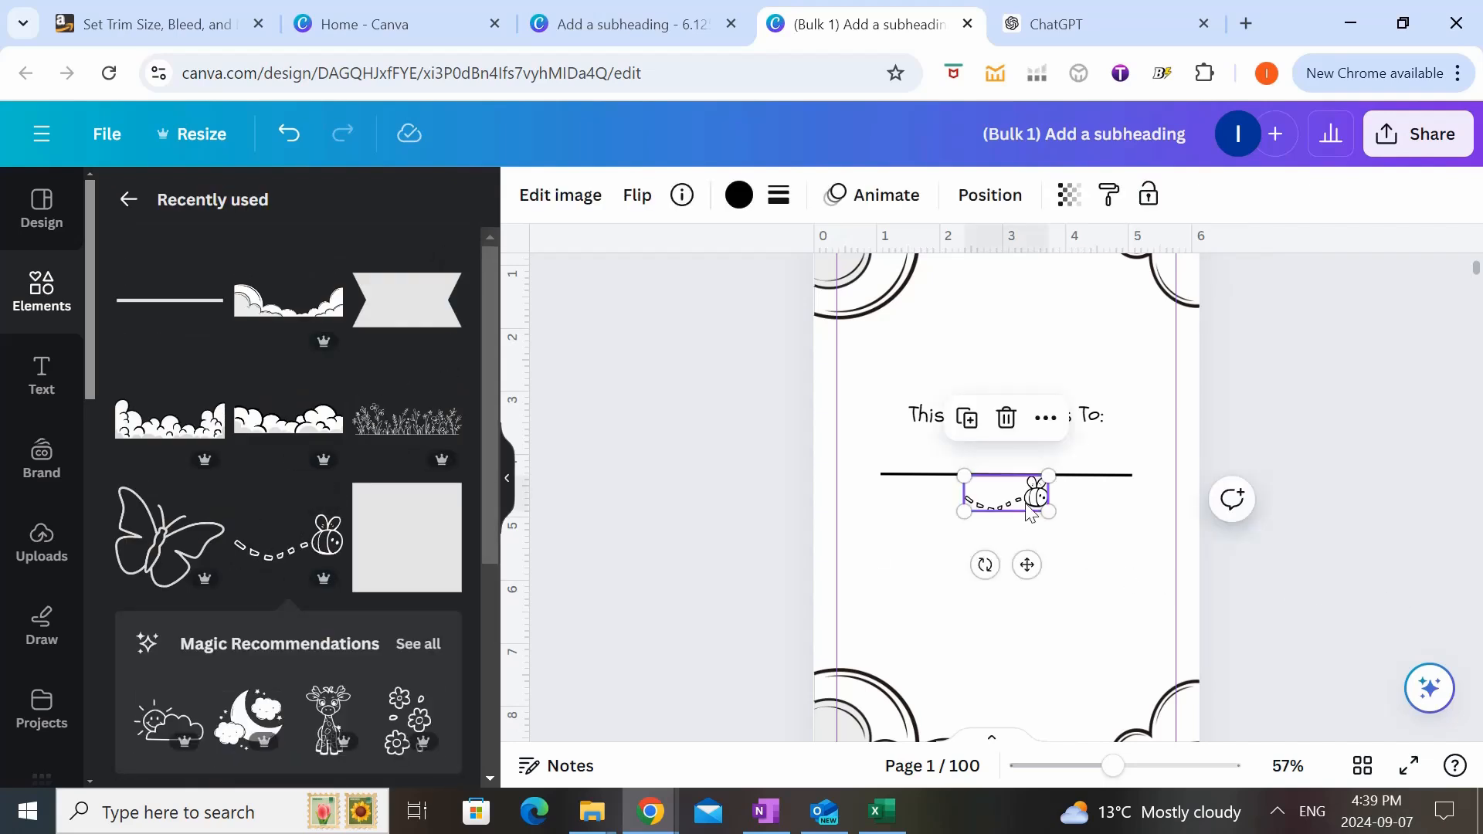
drag(1029, 511, 1133, 541)
click(1253, 618)
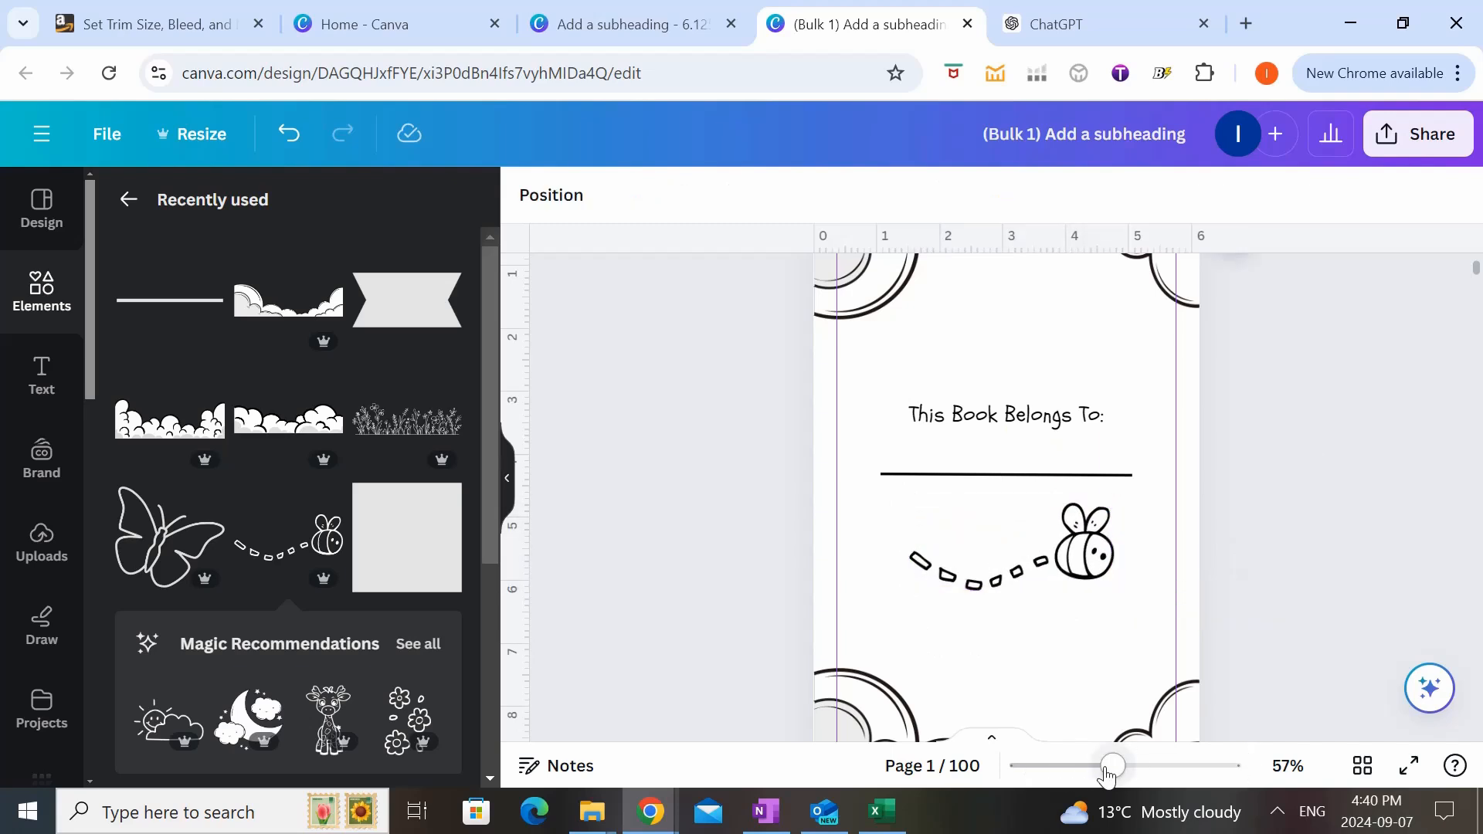
- Review the ownership page, the blank second page and the journal pages that follow
drag(1109, 773, 1092, 772)
scroll(1239, 517, down, 2)
scroll(1239, 518, up, 2)
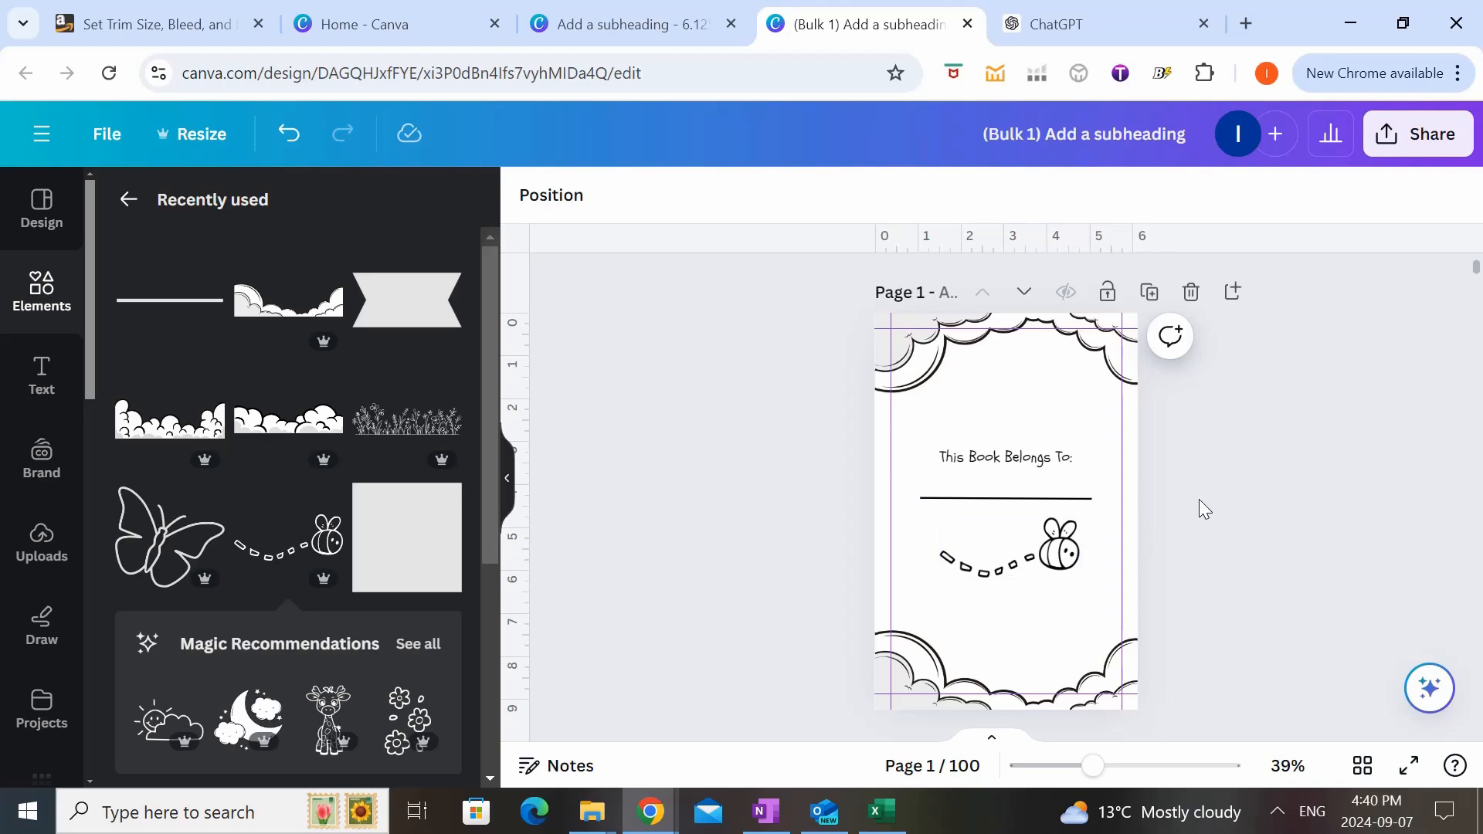
scroll(1199, 498, down, 5)
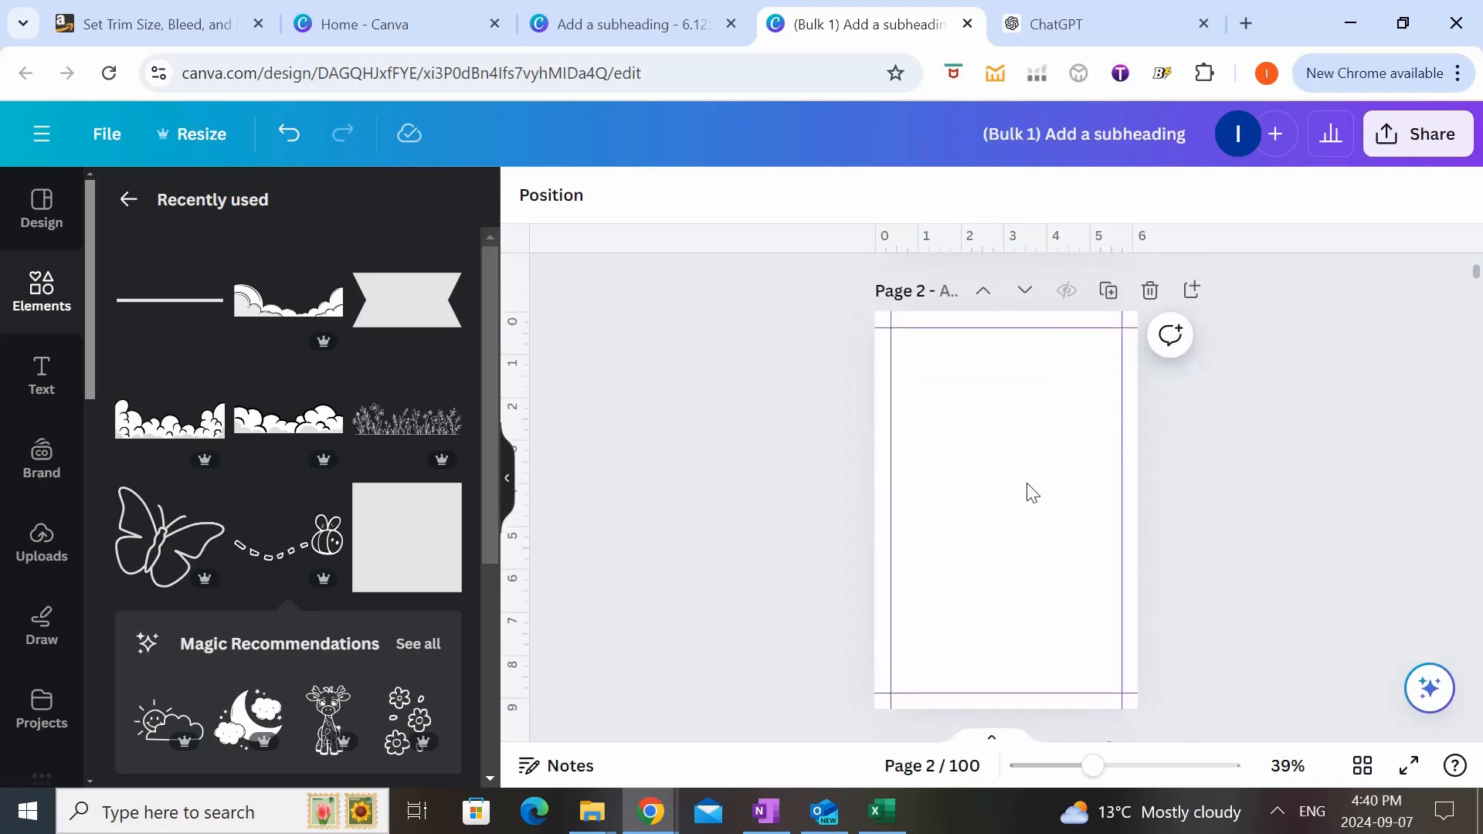
scroll(1031, 494, up, 5)
scroll(1026, 502, down, 12)
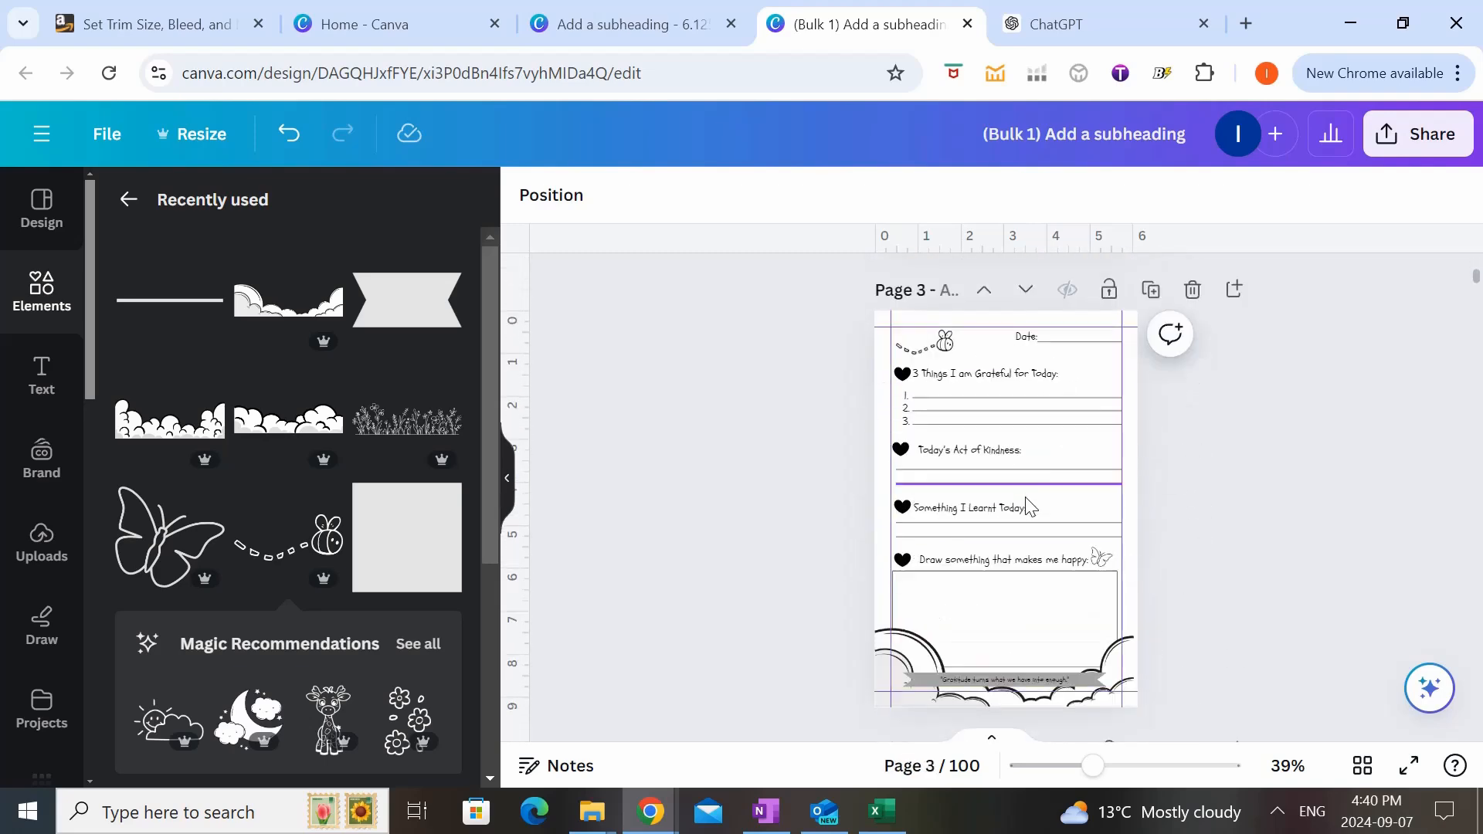
scroll(1026, 506, down, 20)
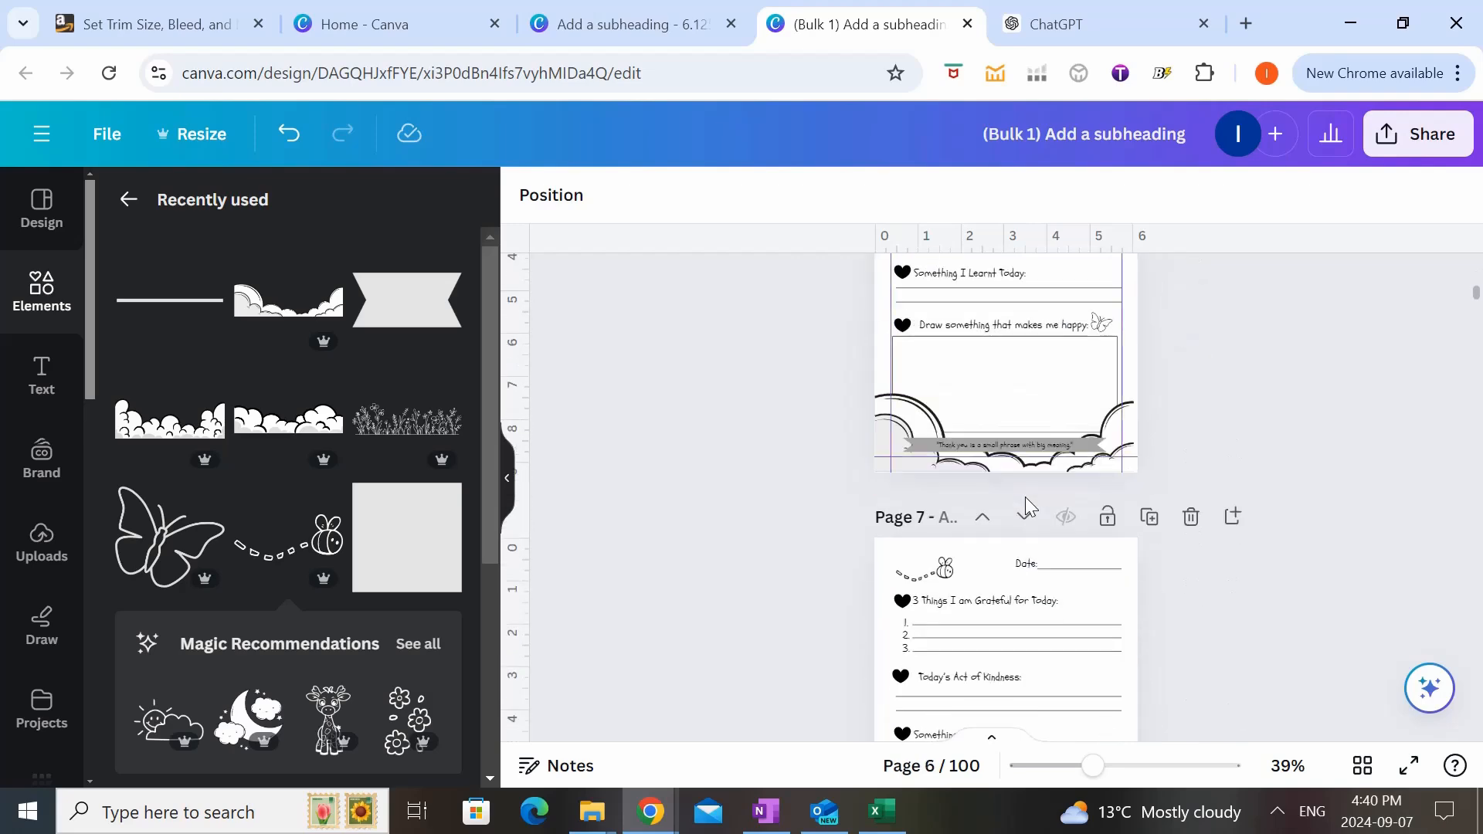
- Review the remaining journal pages in page and grid view through page 100
scroll(1026, 506, down, 3)
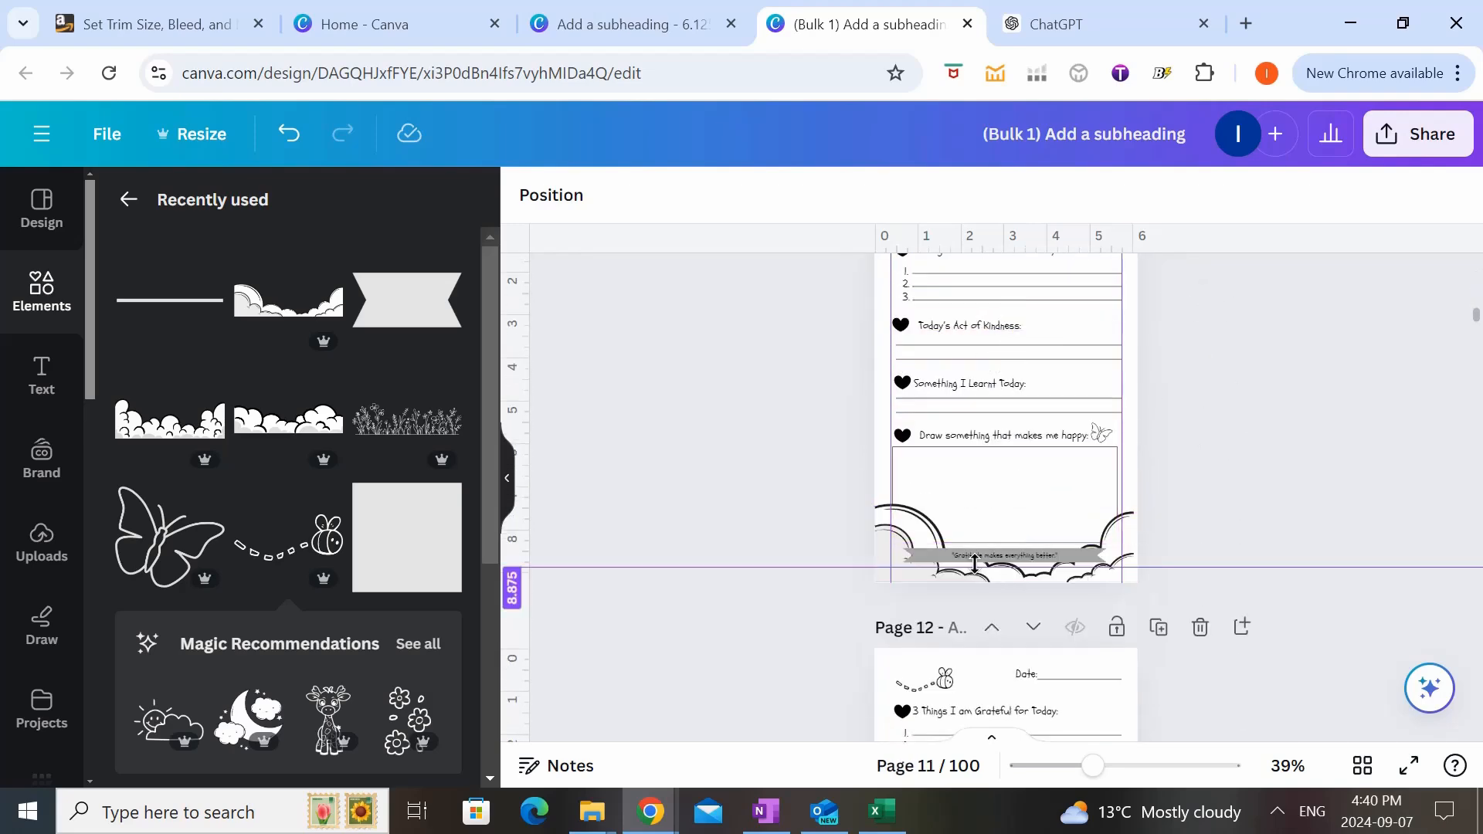
scroll(1080, 557, down, 12)
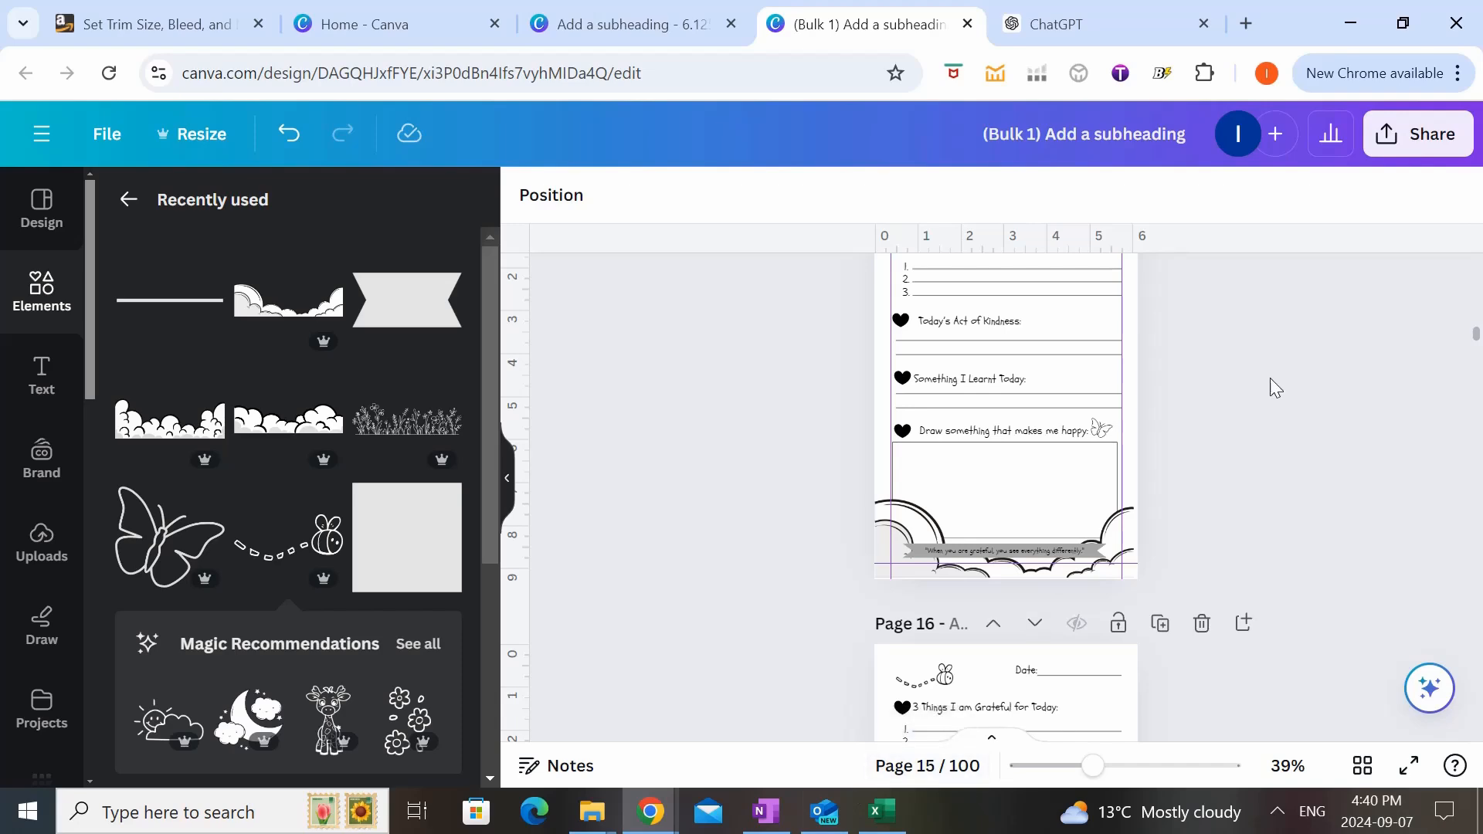
click(1362, 766)
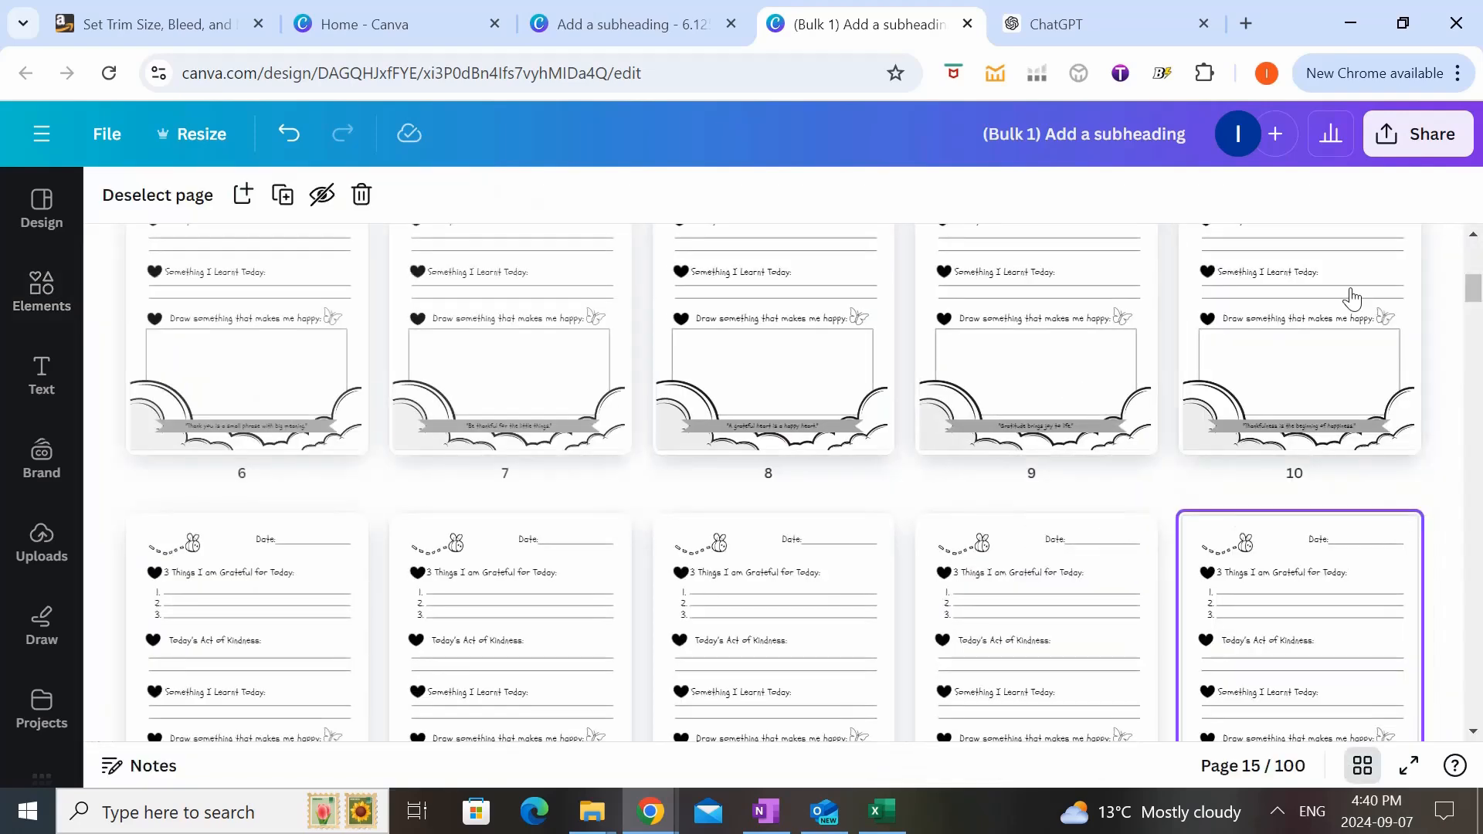
drag(1474, 289, 1473, 687)
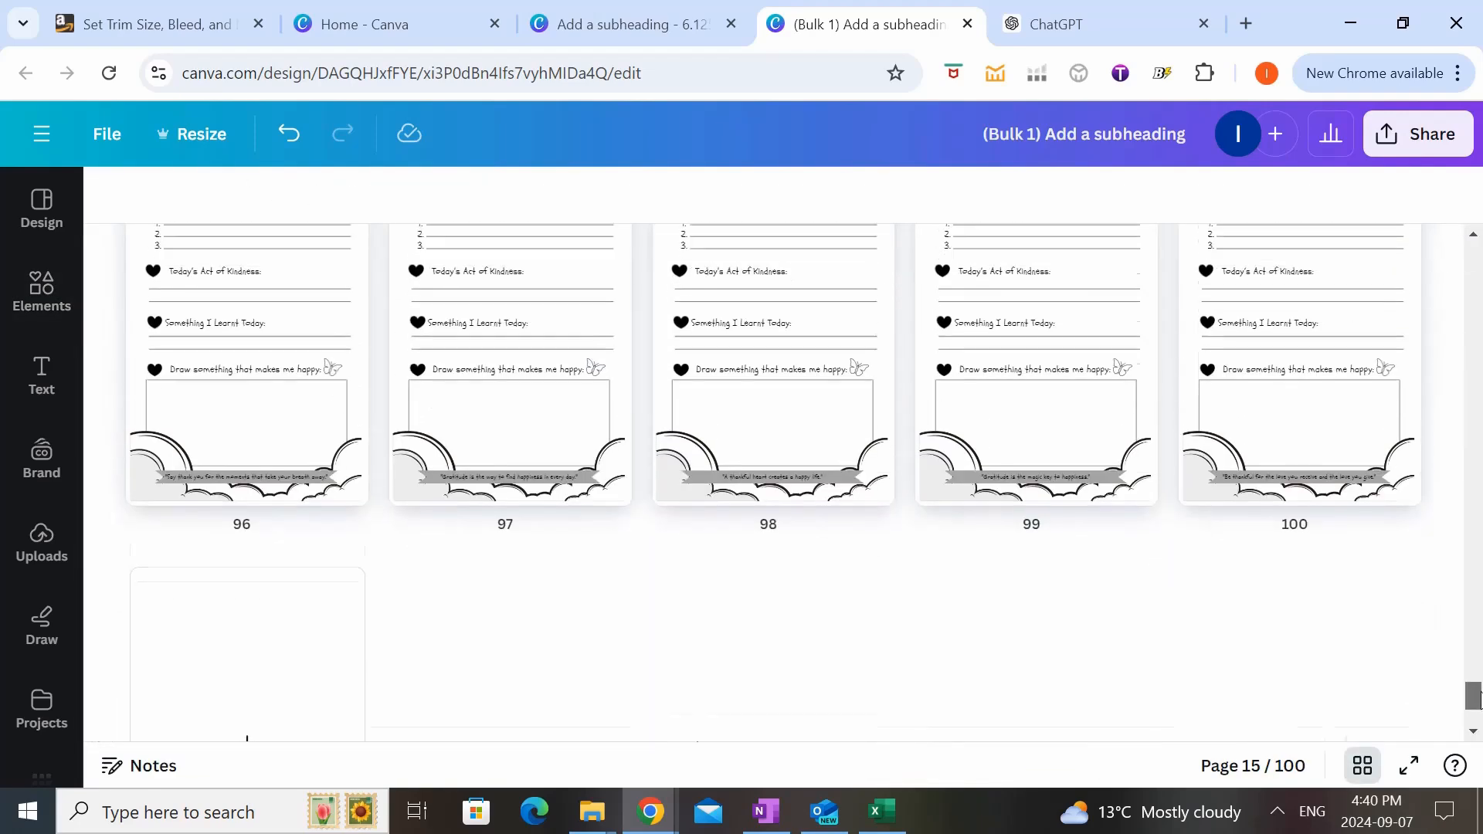
- Set up the design's download as PDF Print with the PDF flattened
click(1392, 136)
scroll(1238, 317, down, 3)
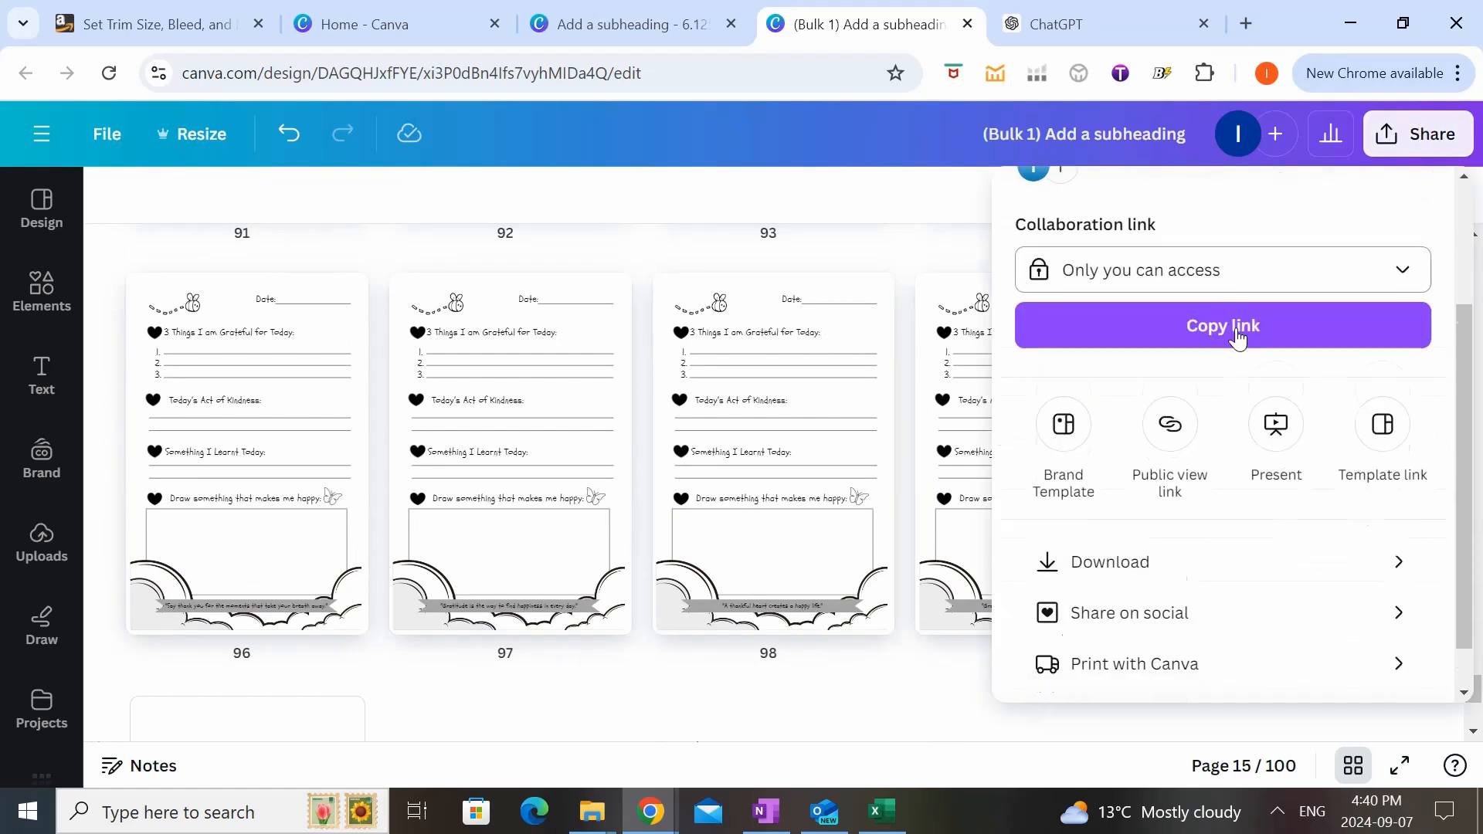
click(1158, 514)
click(1212, 309)
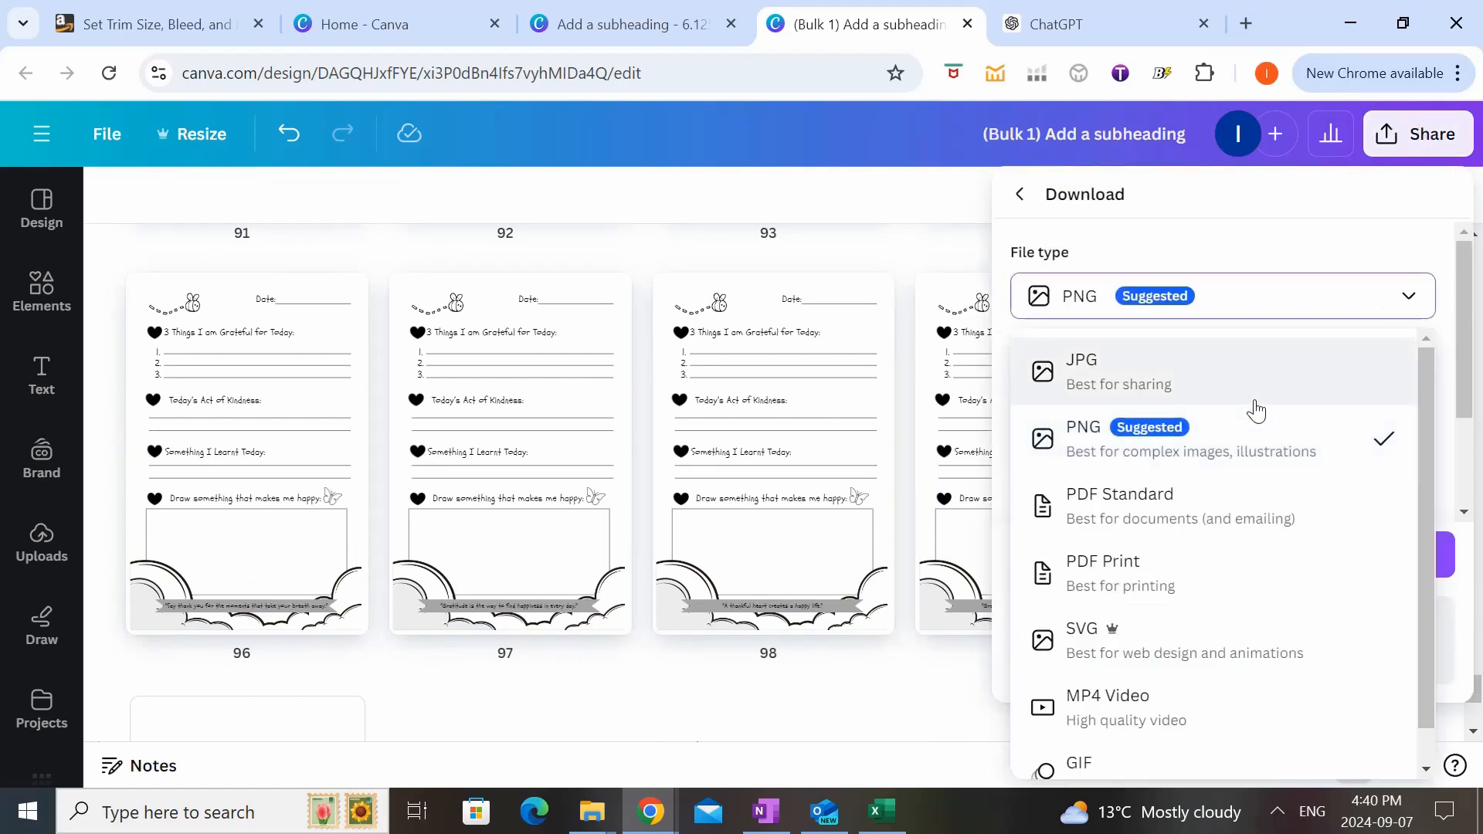
click(1089, 589)
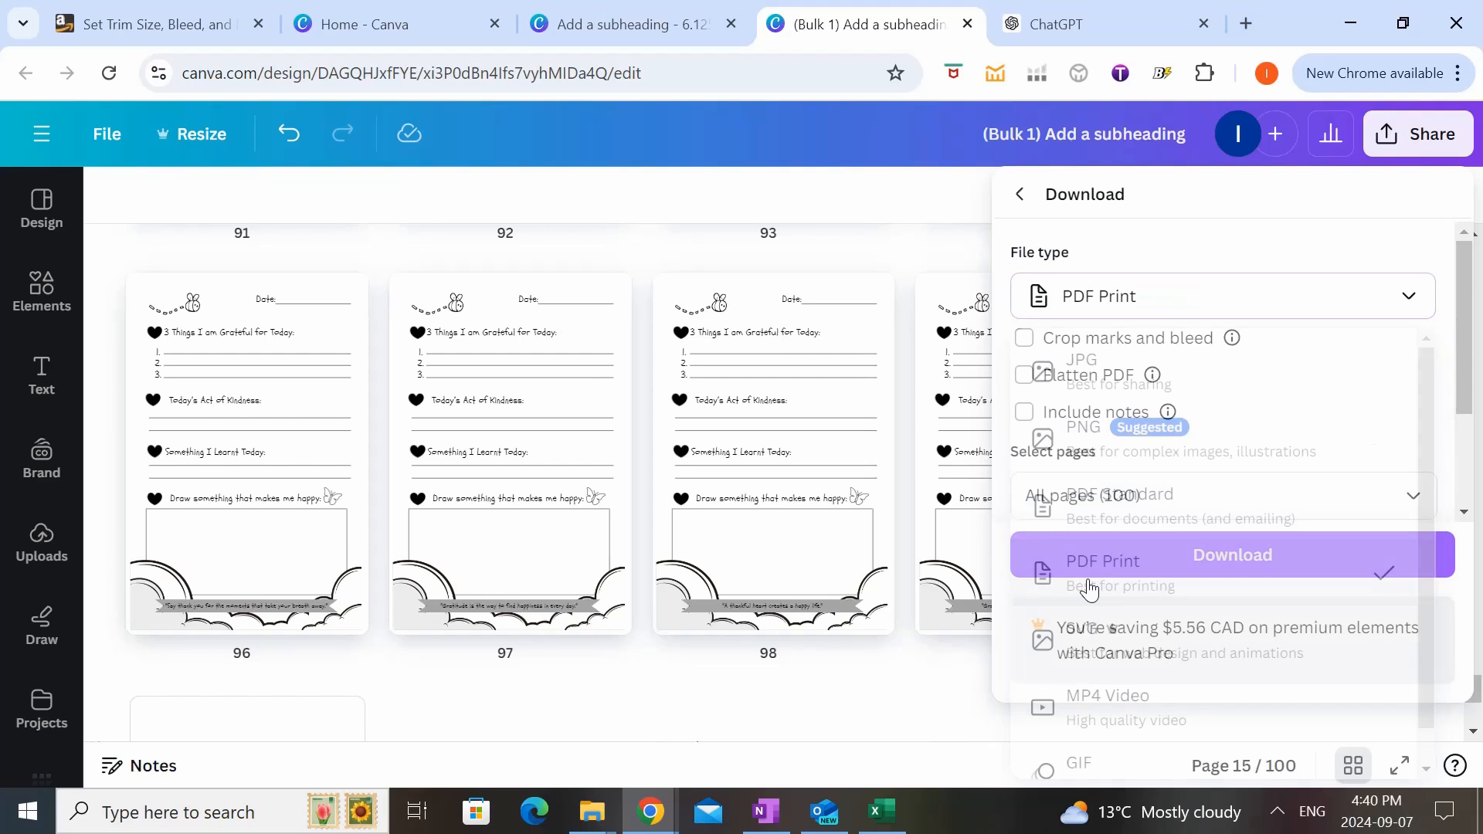
click(1042, 380)
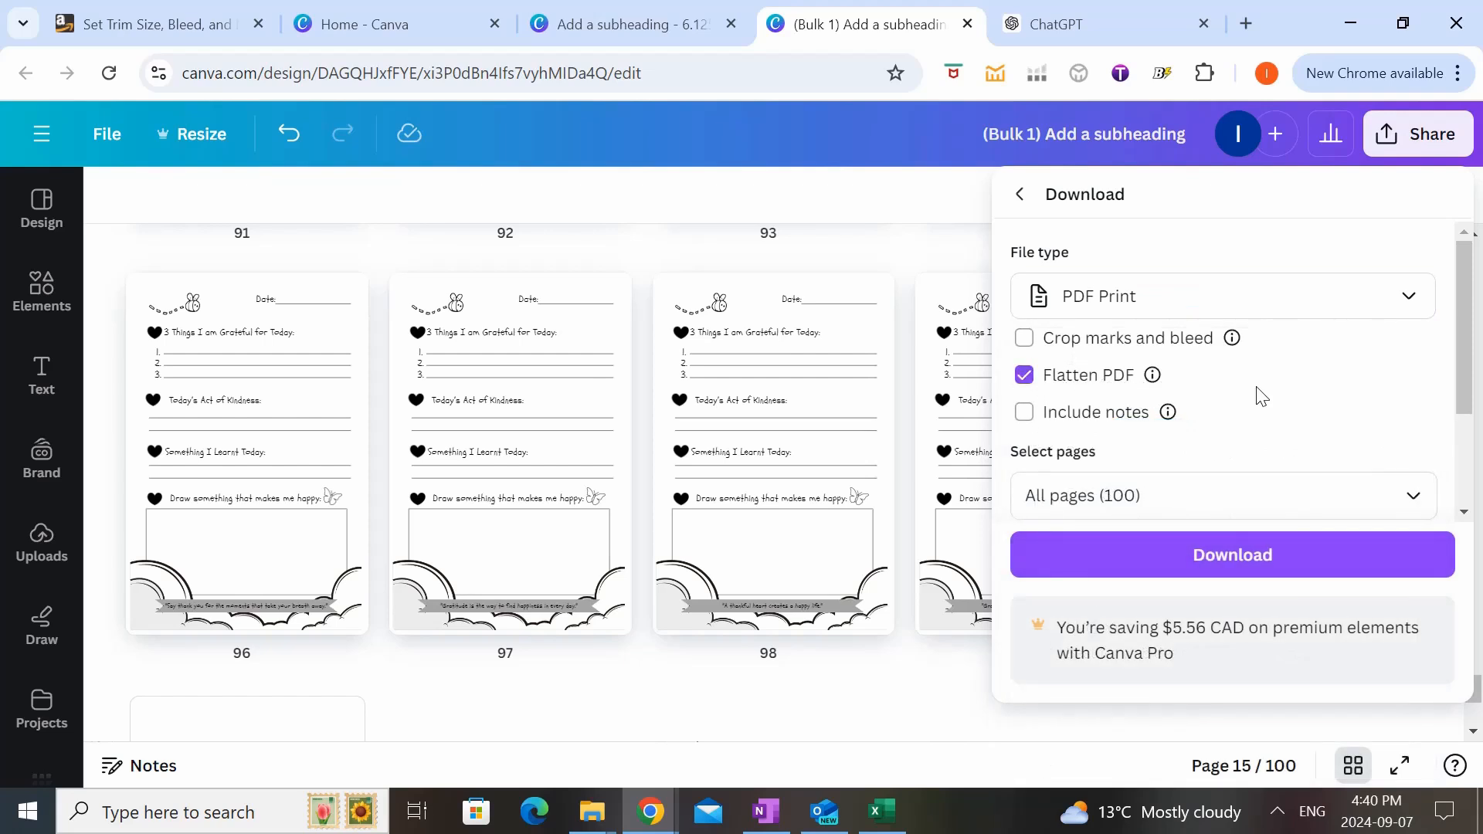
- Set the colour profile to CMYK (best for professional printing) and download all pages of the design
scroll(1312, 394, down, 2)
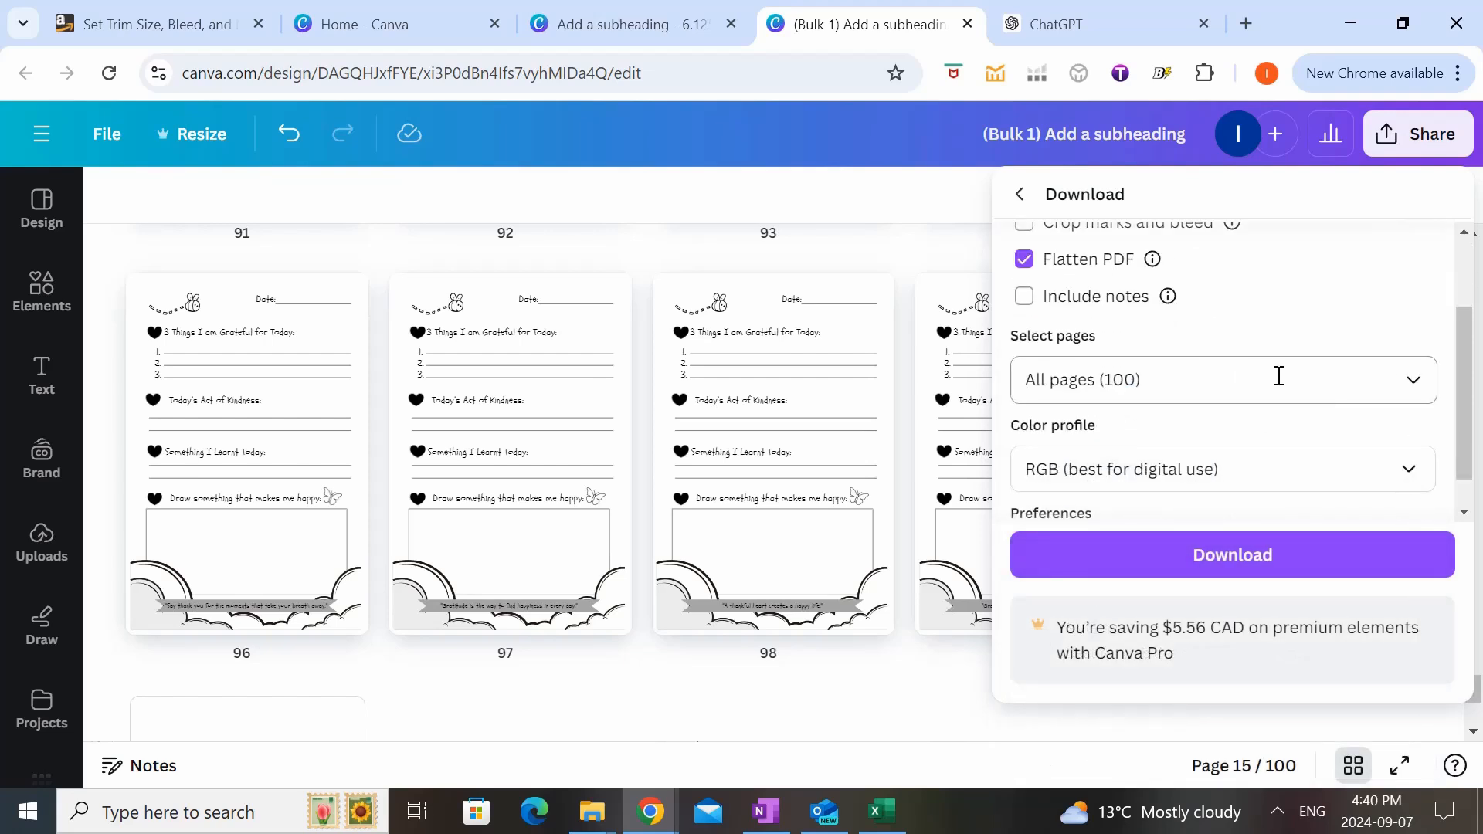
scroll(1312, 379, down, 1)
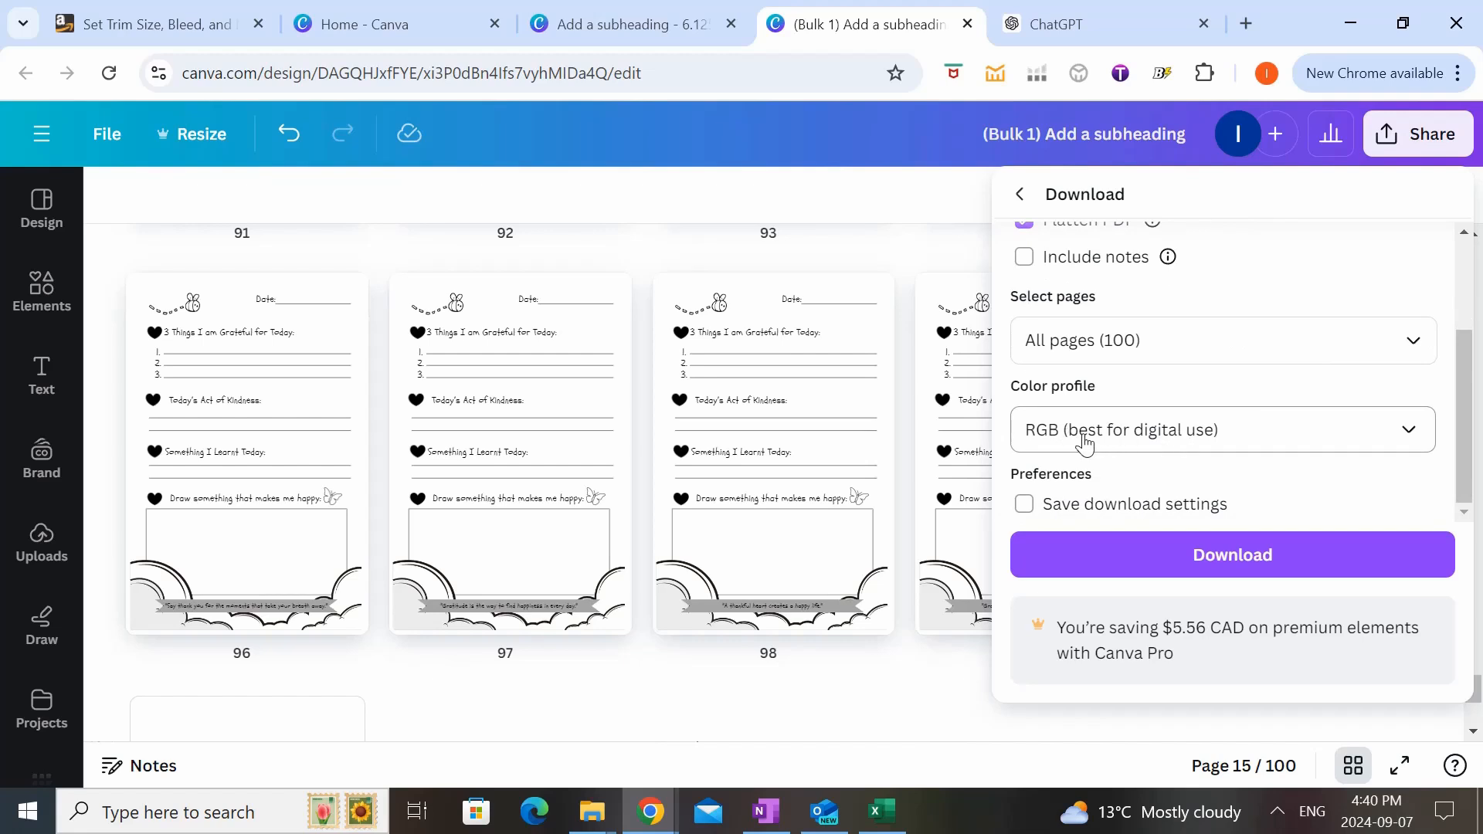
click(1189, 454)
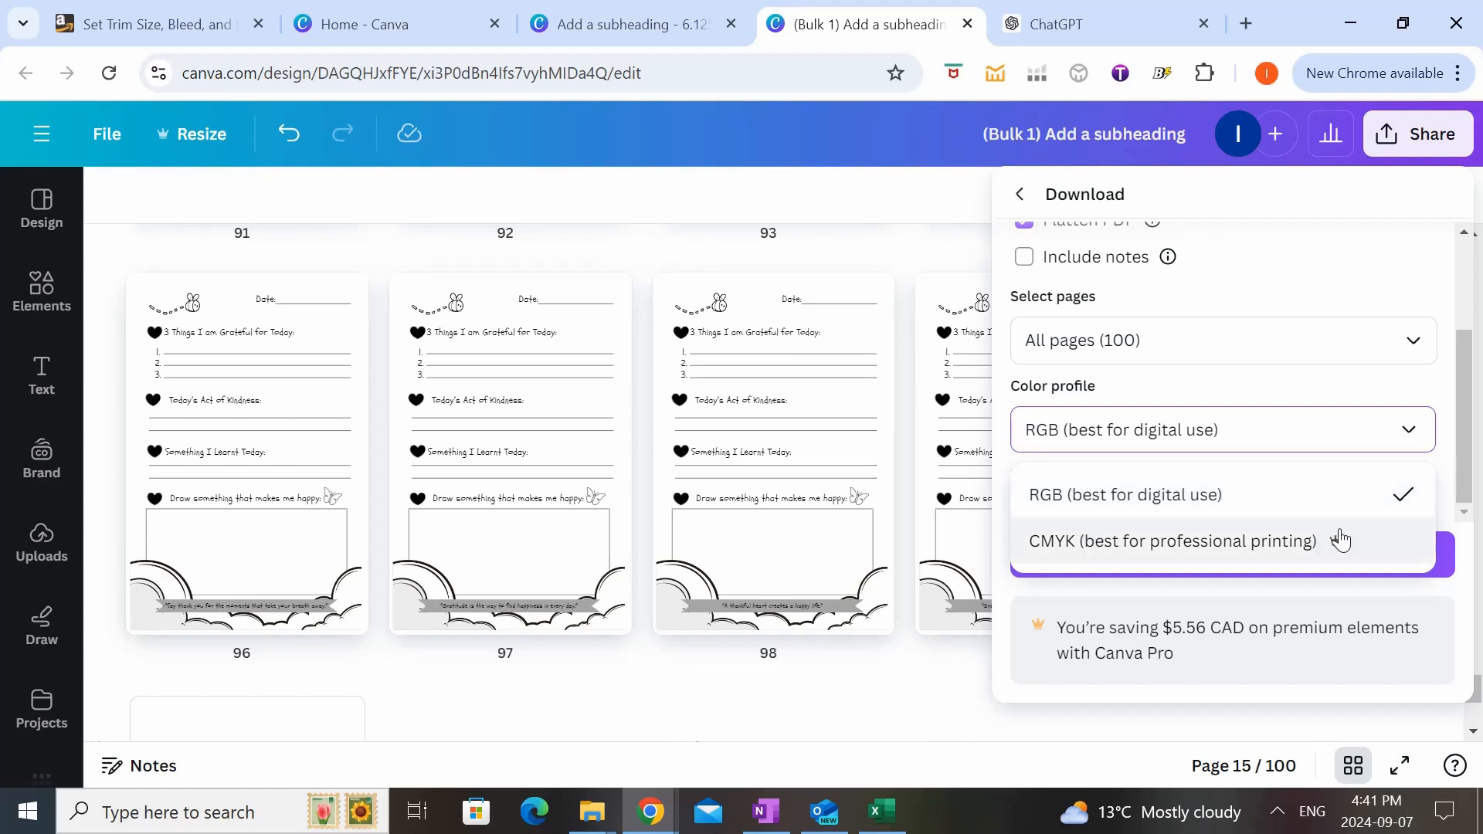
click(1387, 551)
scroll(1184, 484, up, 2)
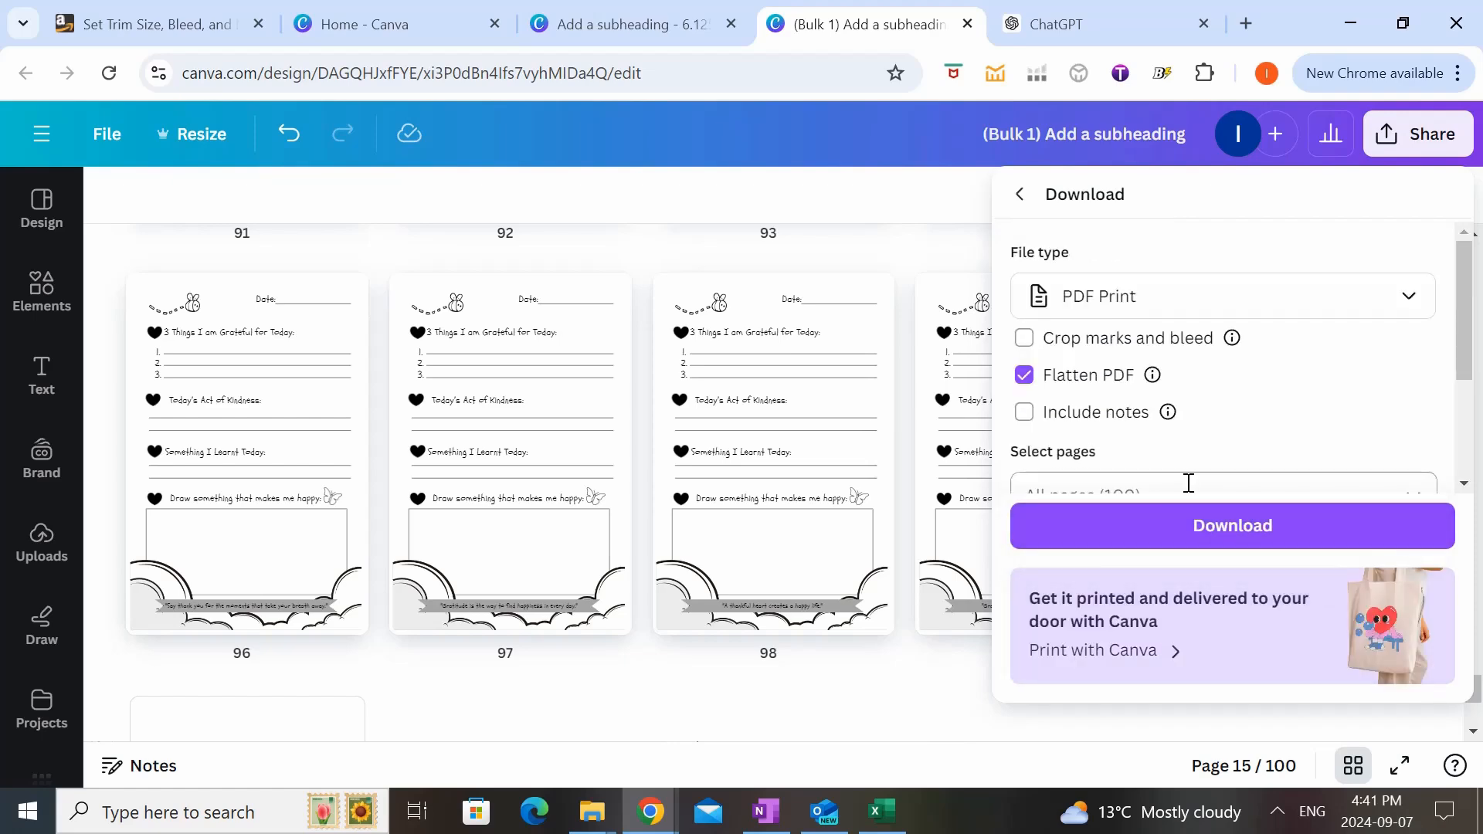
click(1197, 524)
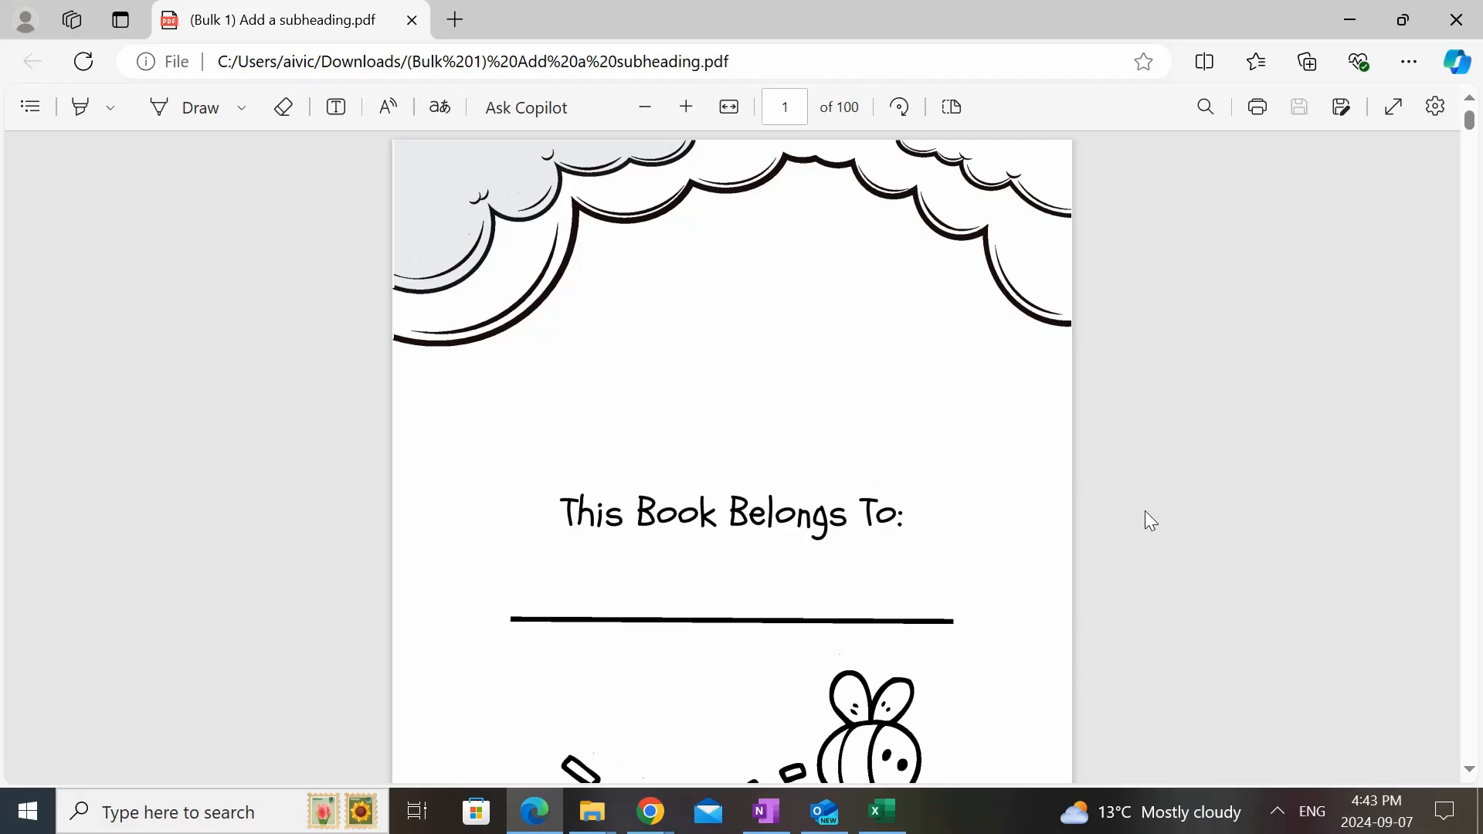
- Look through the first journal pages of the downloaded interior PDF
scroll(1145, 511, down, 20)
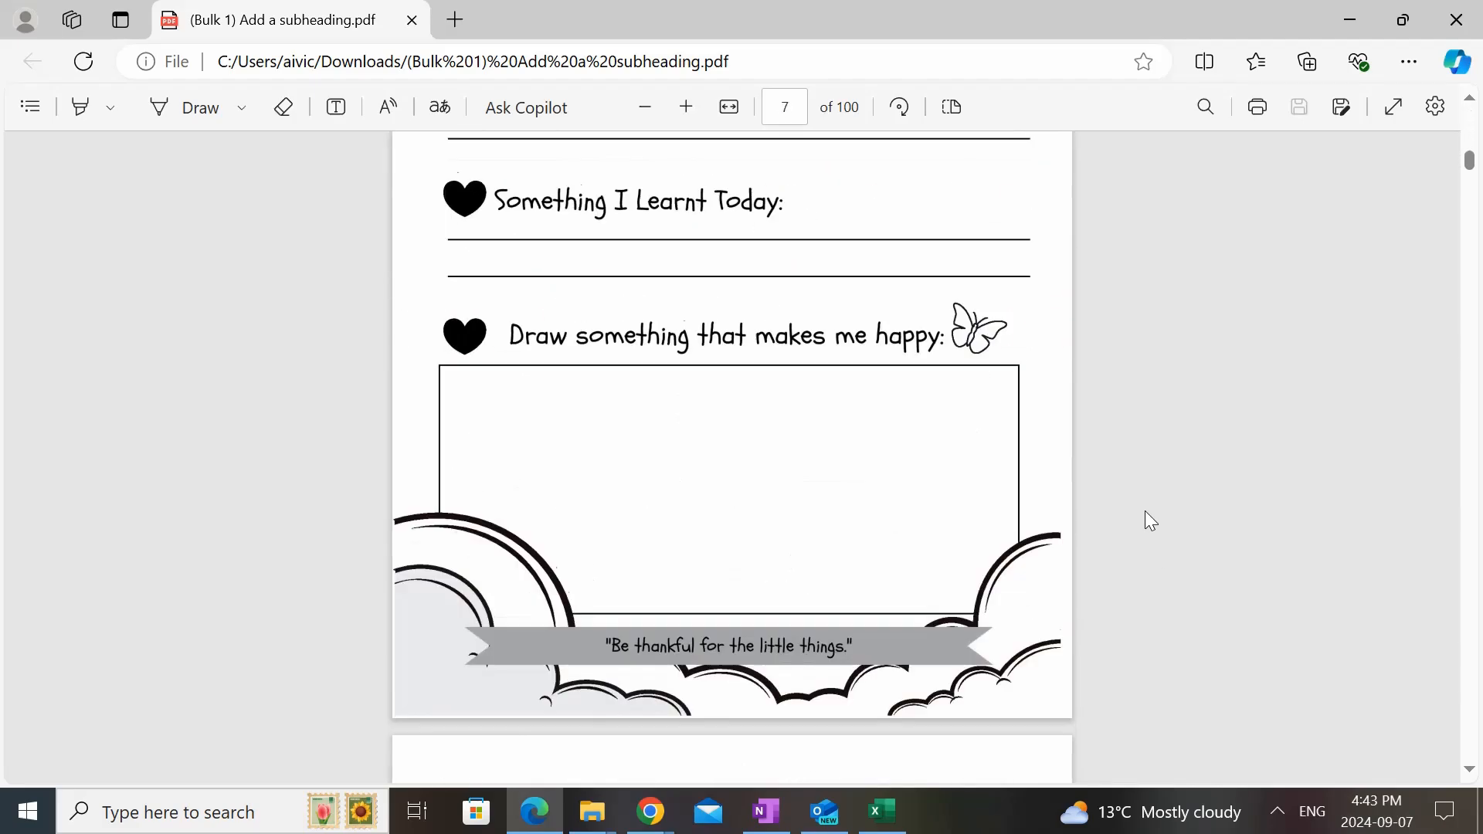
click(1278, 810)
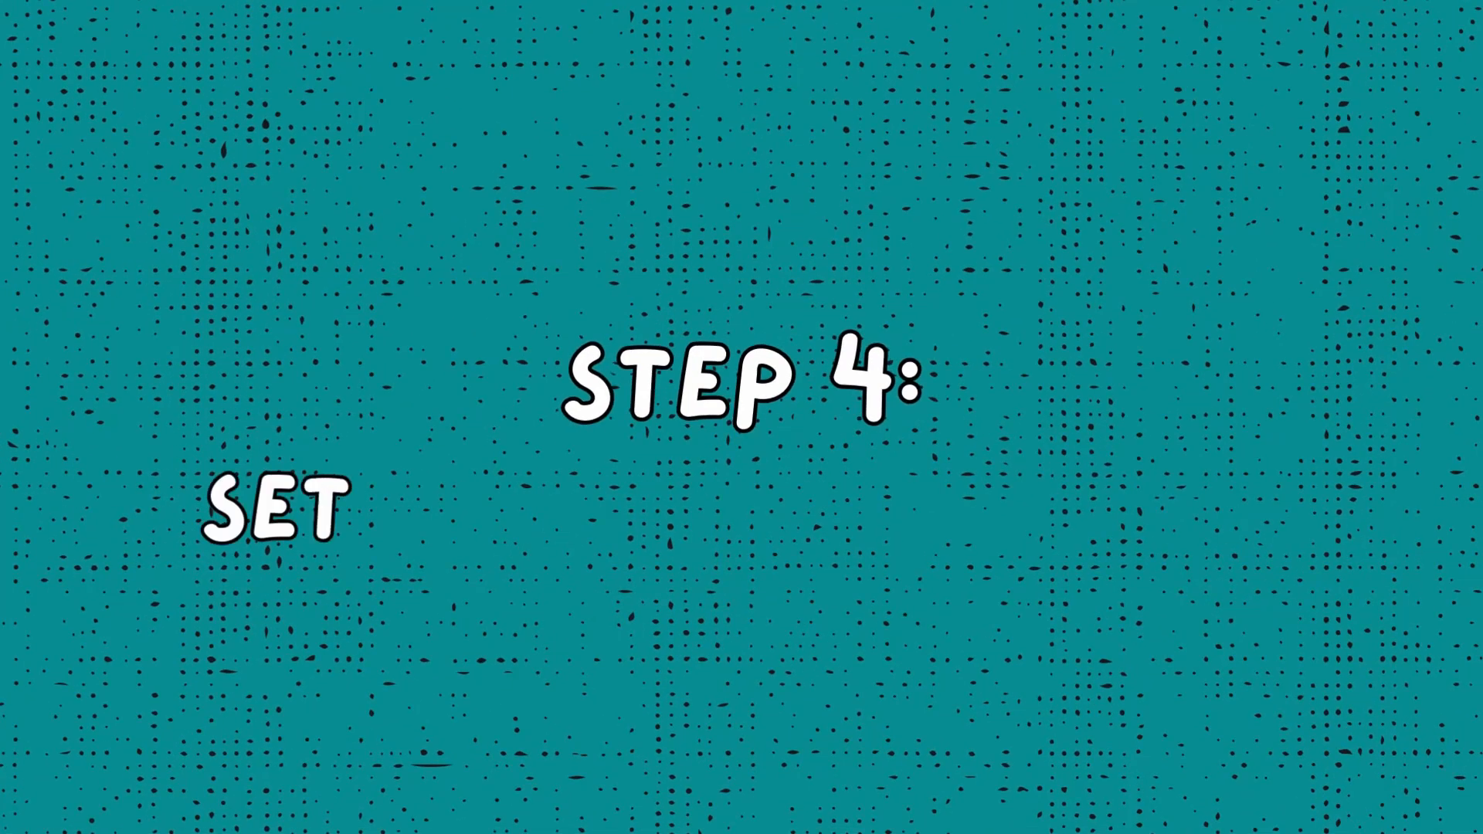
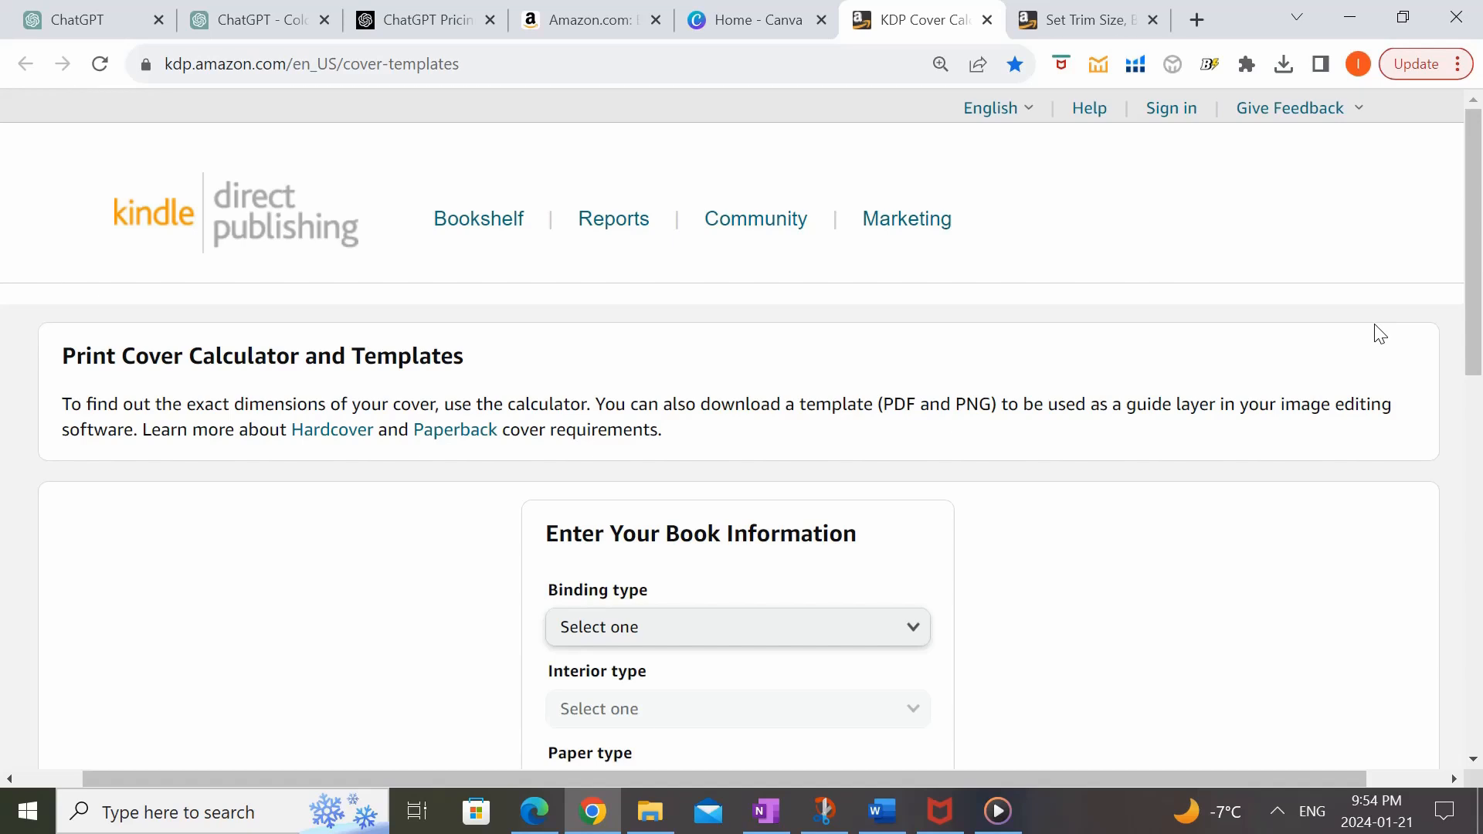
- In the KDP Cover Calculator, set the binding to Hardcover, the interior type to Black & white and the paper type to White paper
scroll(1374, 340, down, 3)
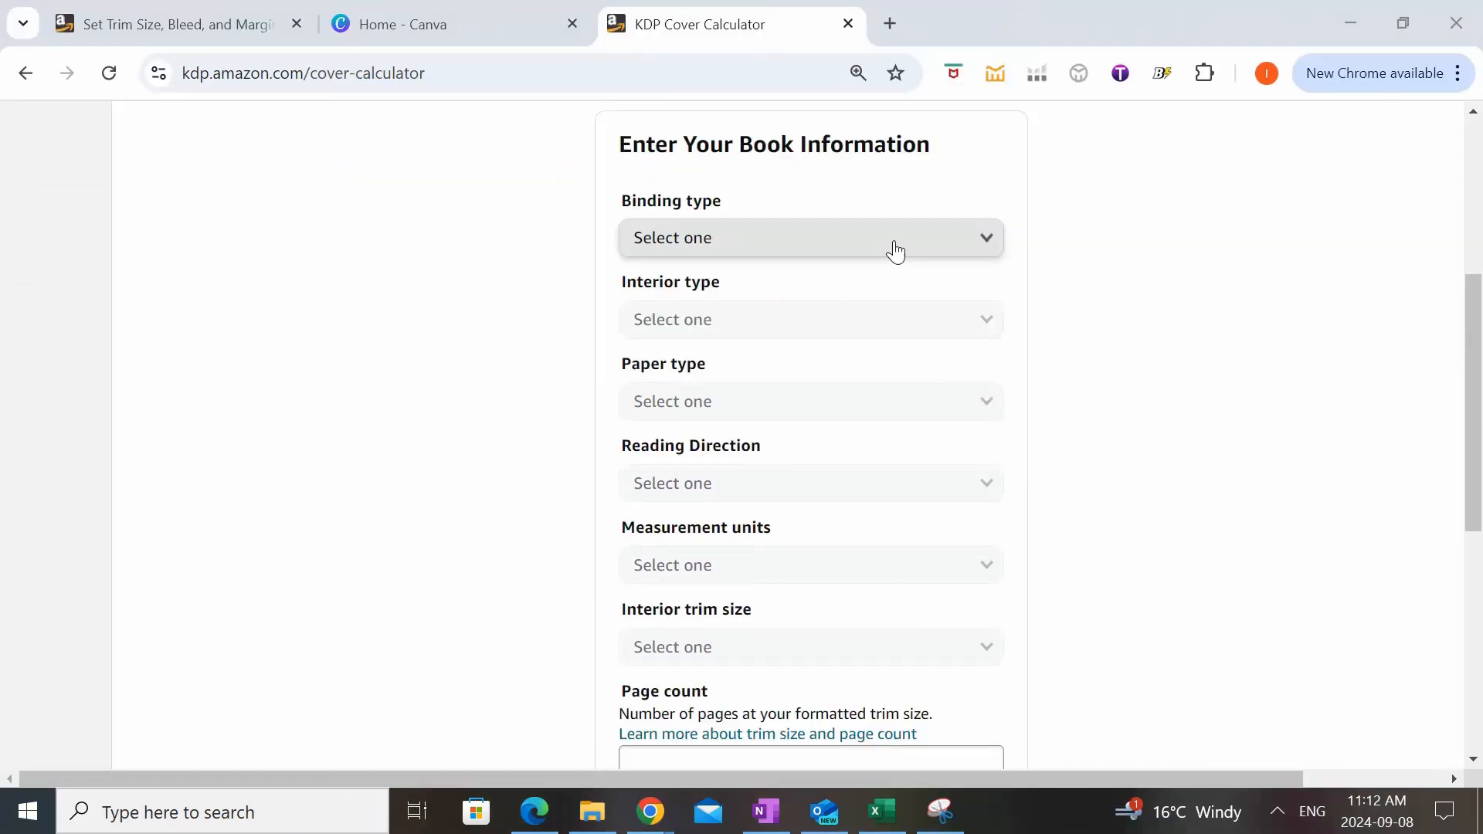
click(895, 249)
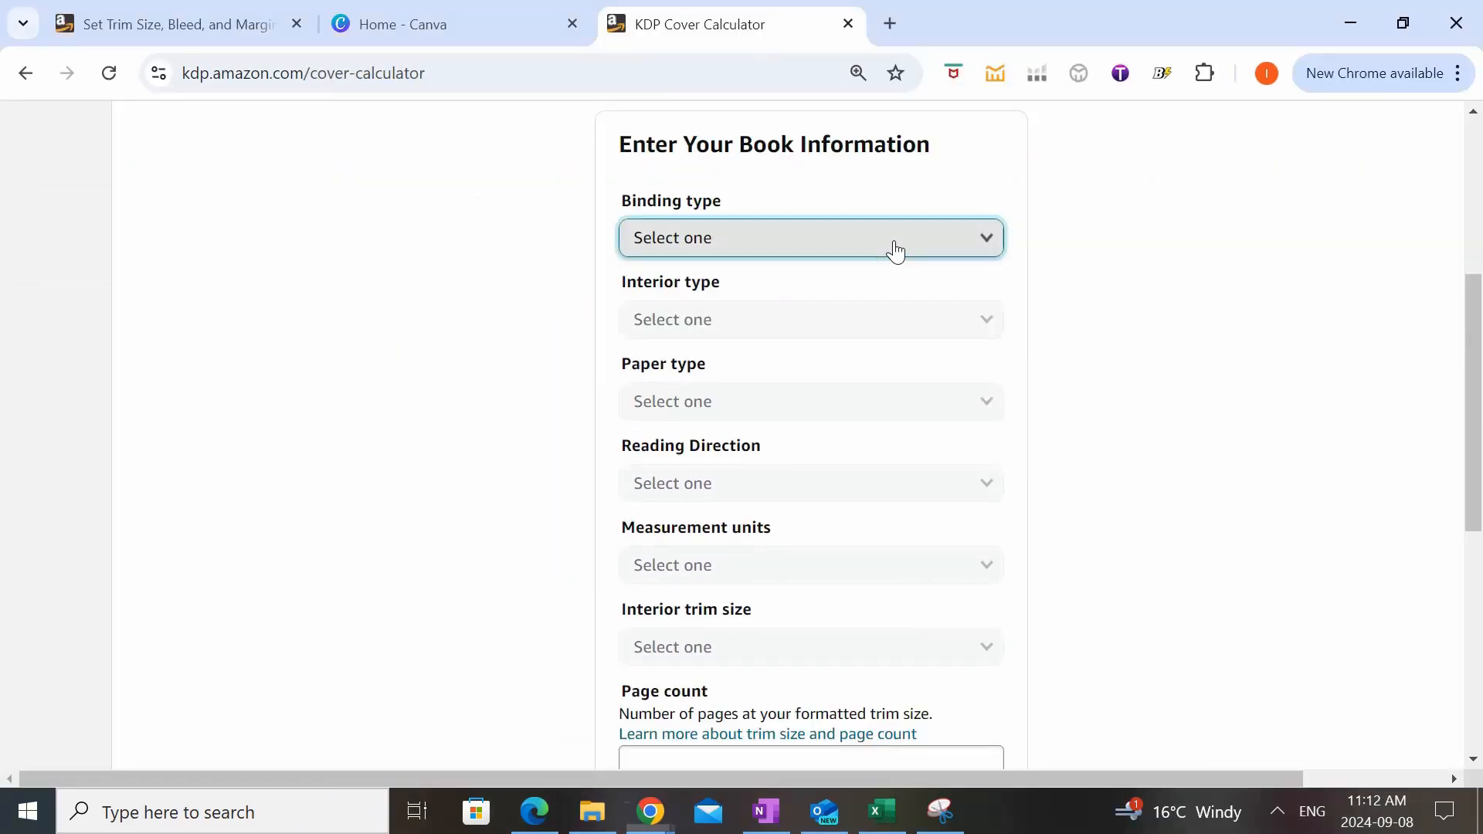
click(722, 244)
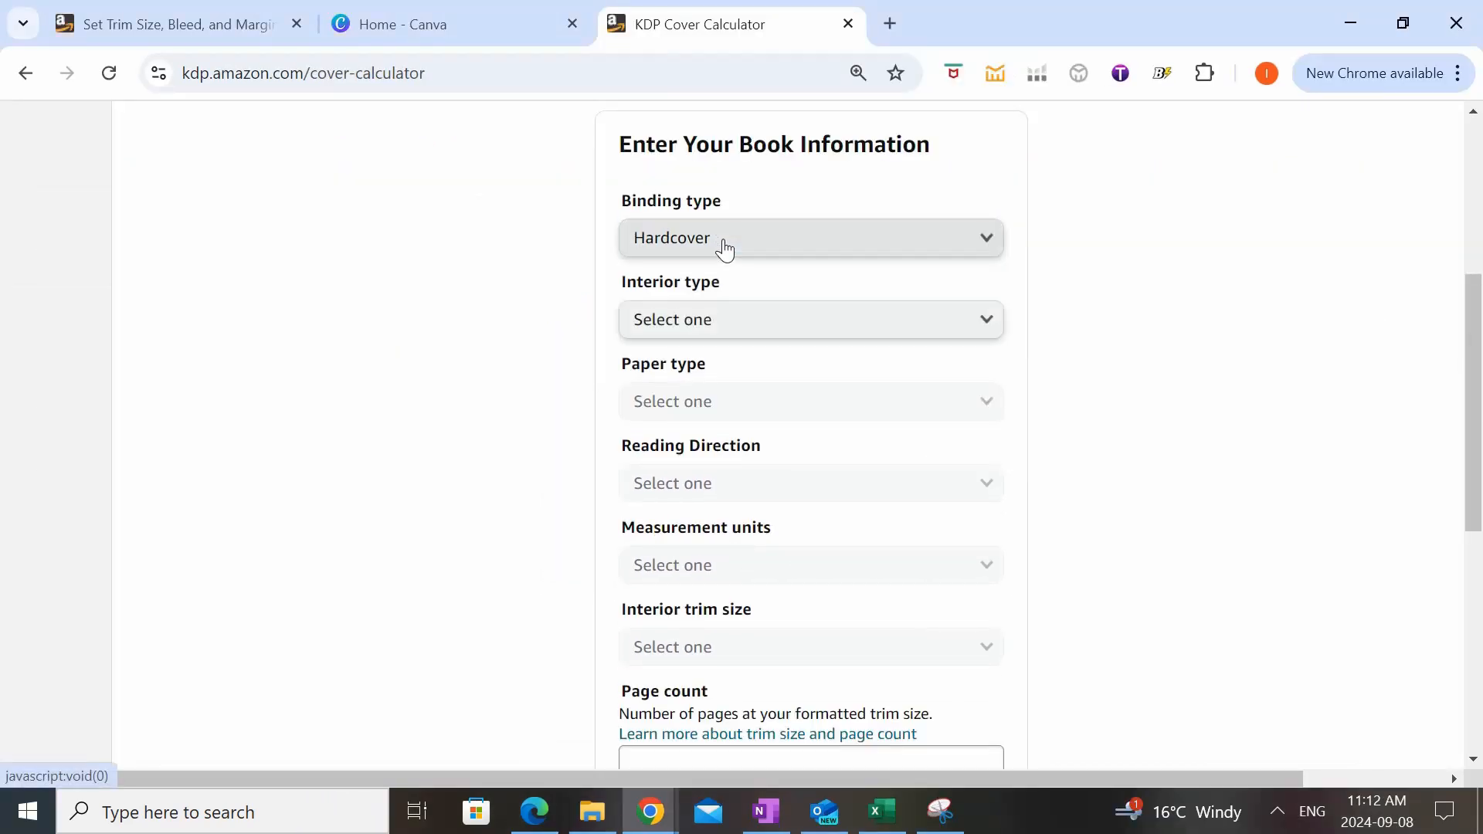
click(718, 317)
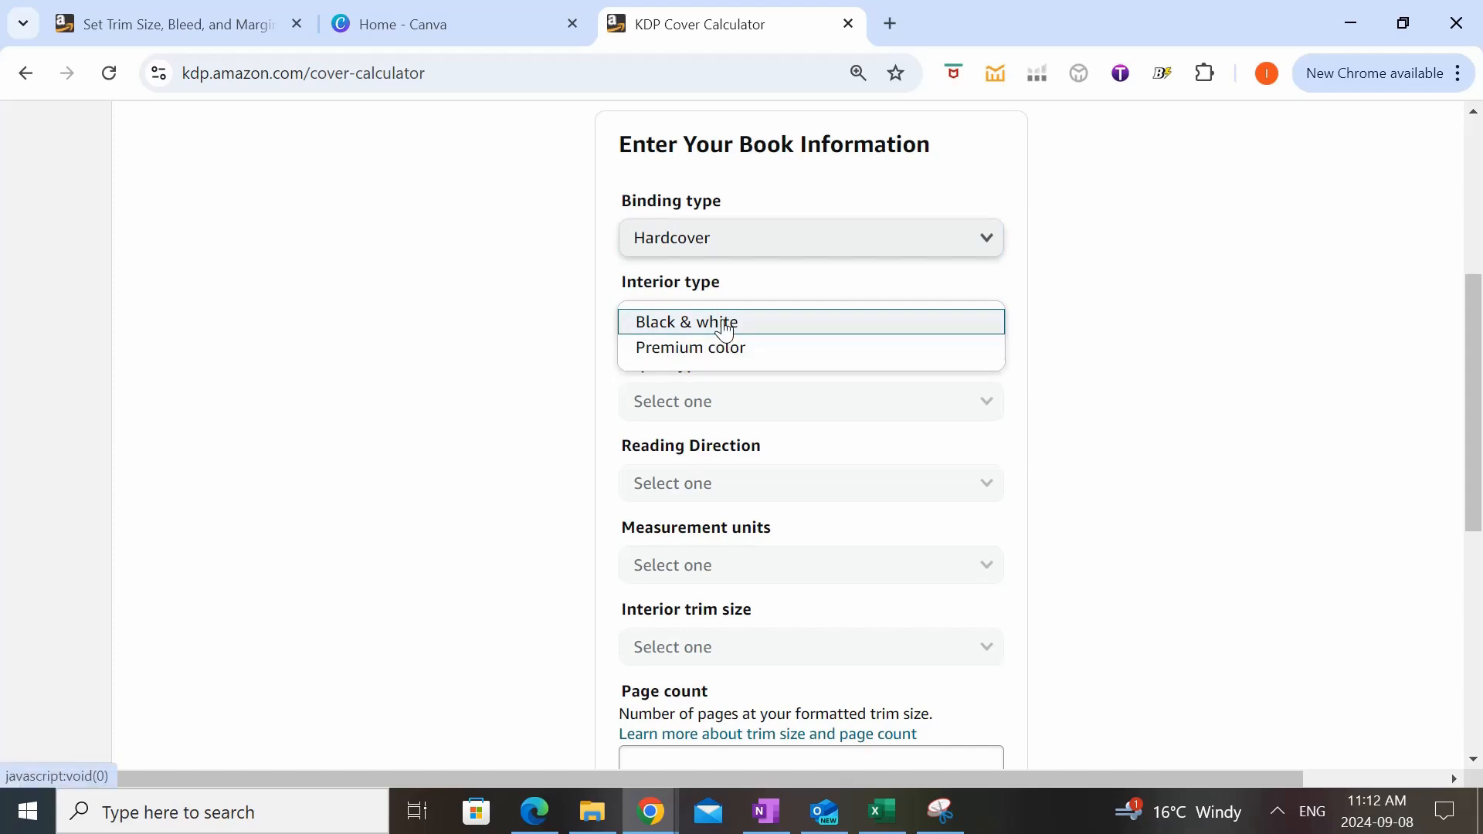
click(725, 327)
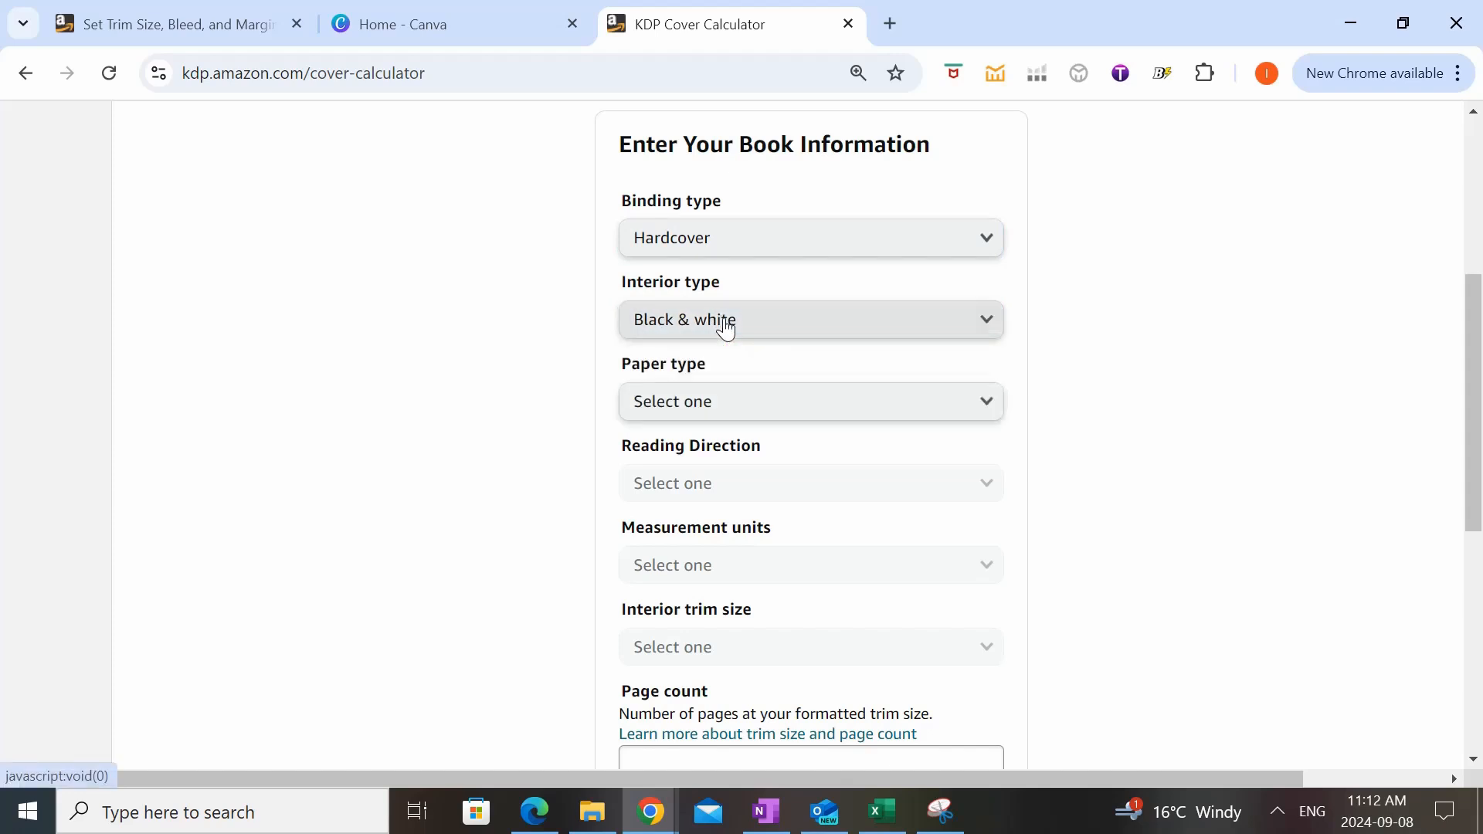
click(873, 409)
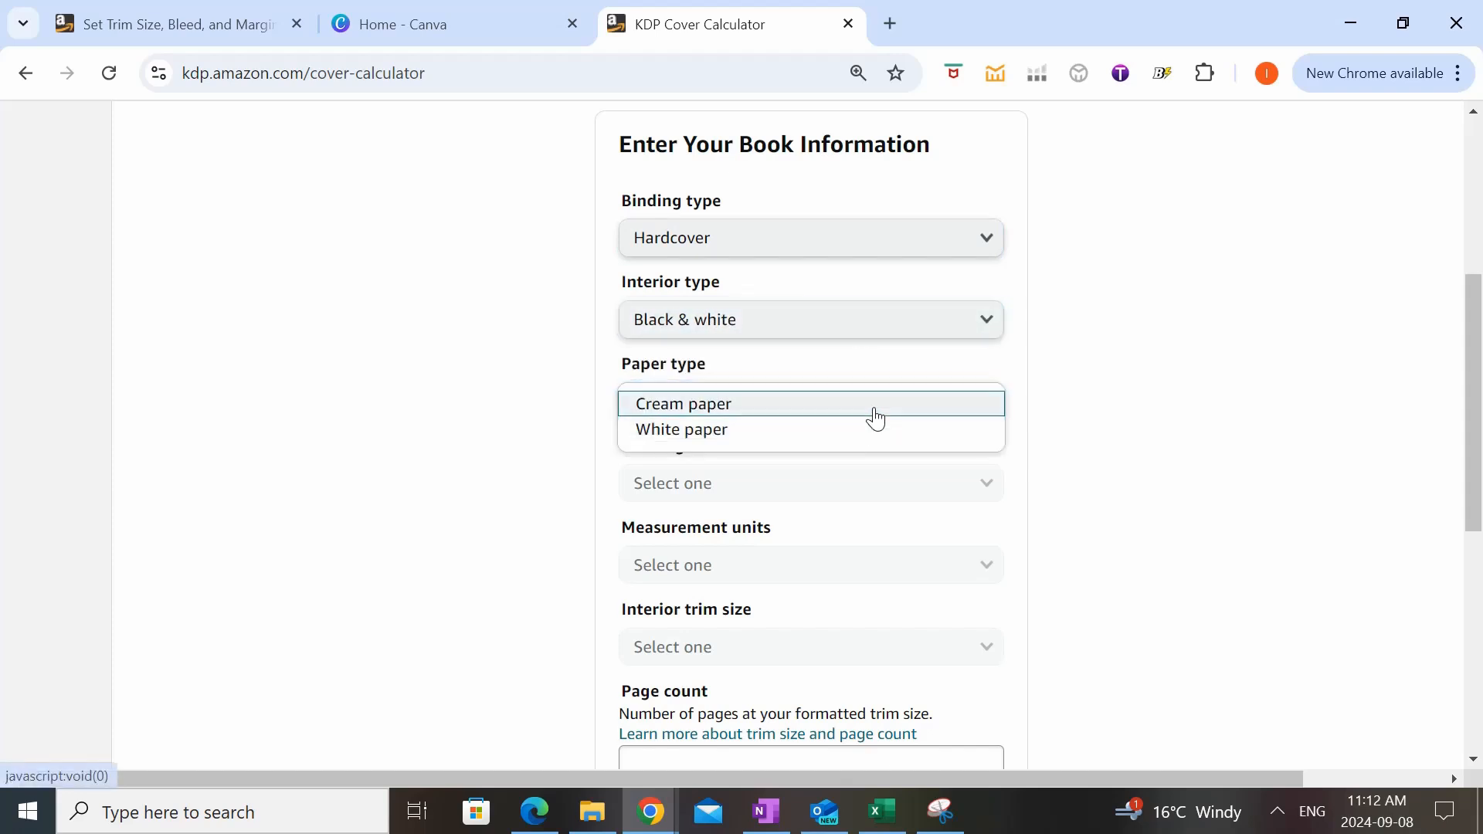
click(688, 431)
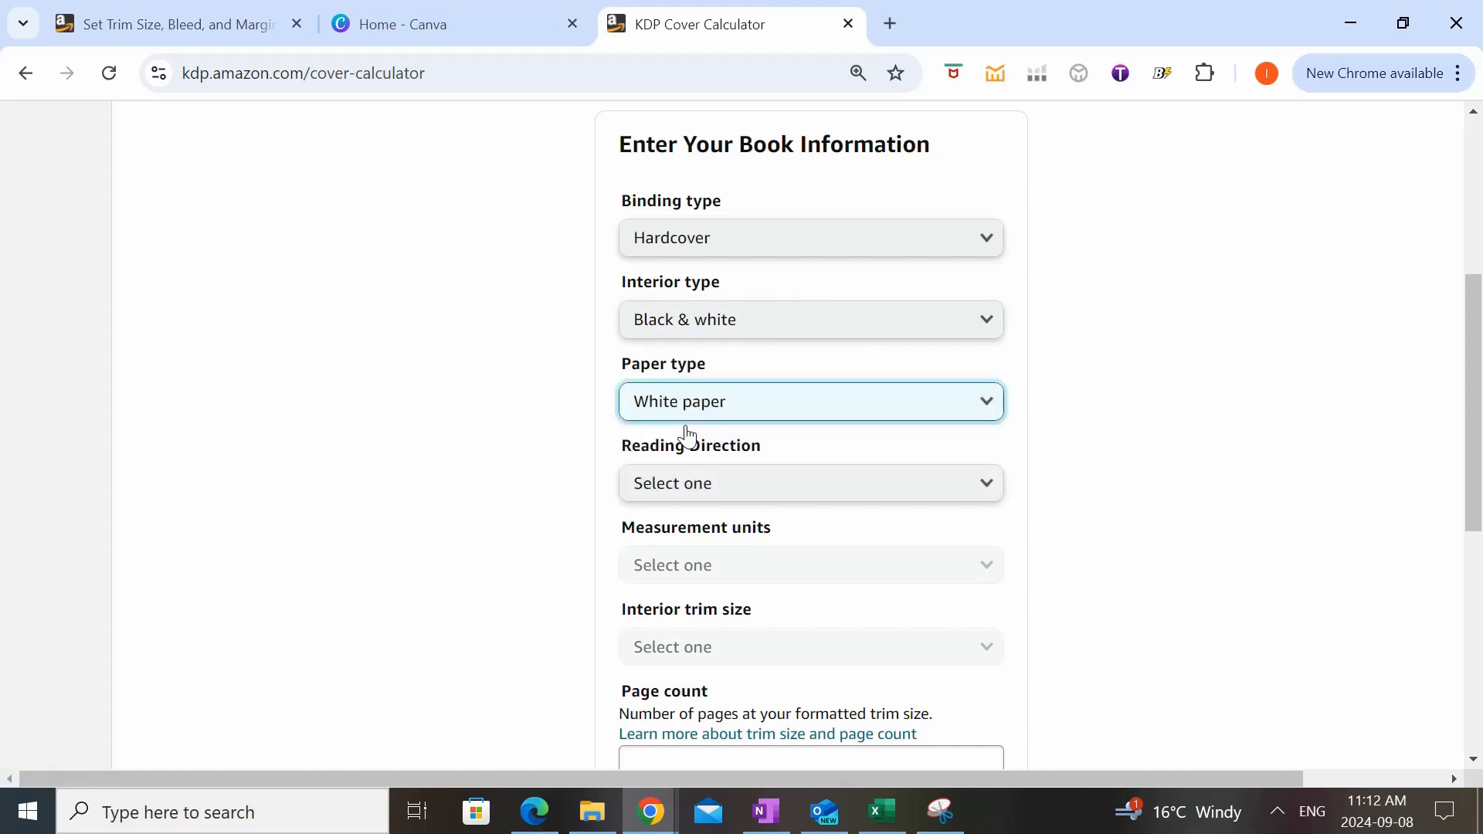
- Set the reading direction to Left to Right, the measurement units to Inches and the interior trim size to 6 x 9 in
click(866, 483)
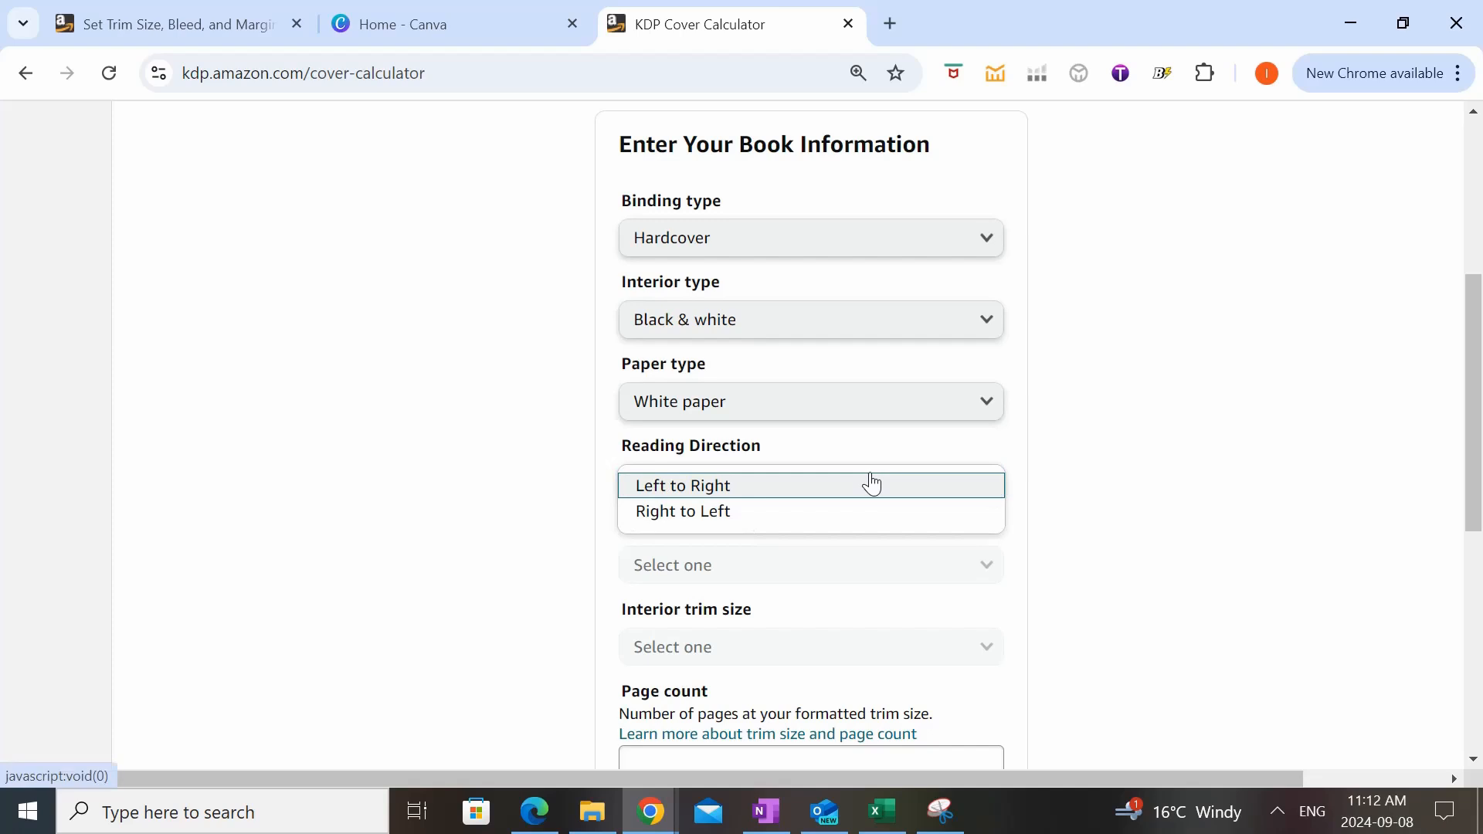
click(742, 494)
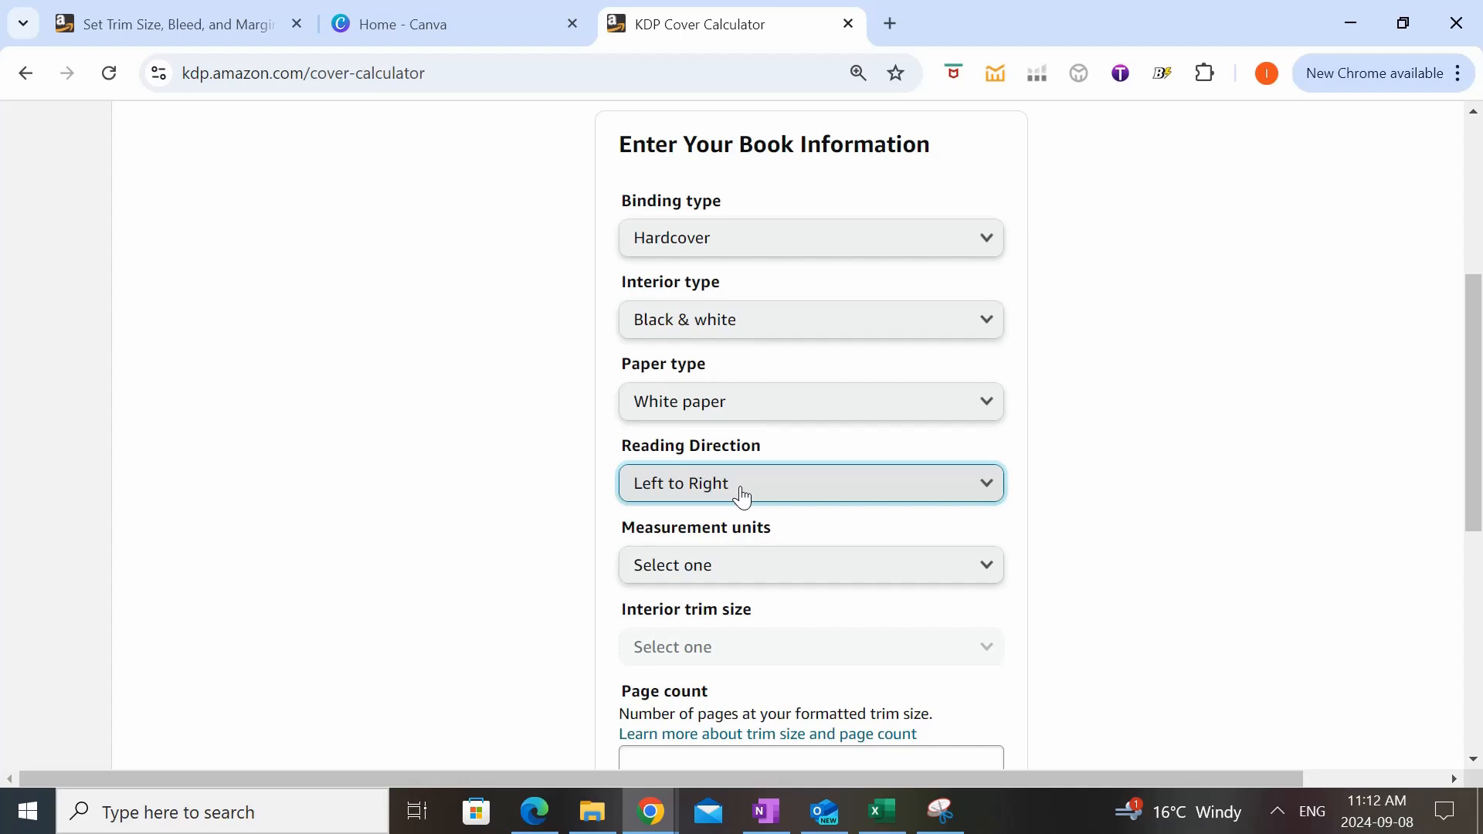
click(763, 573)
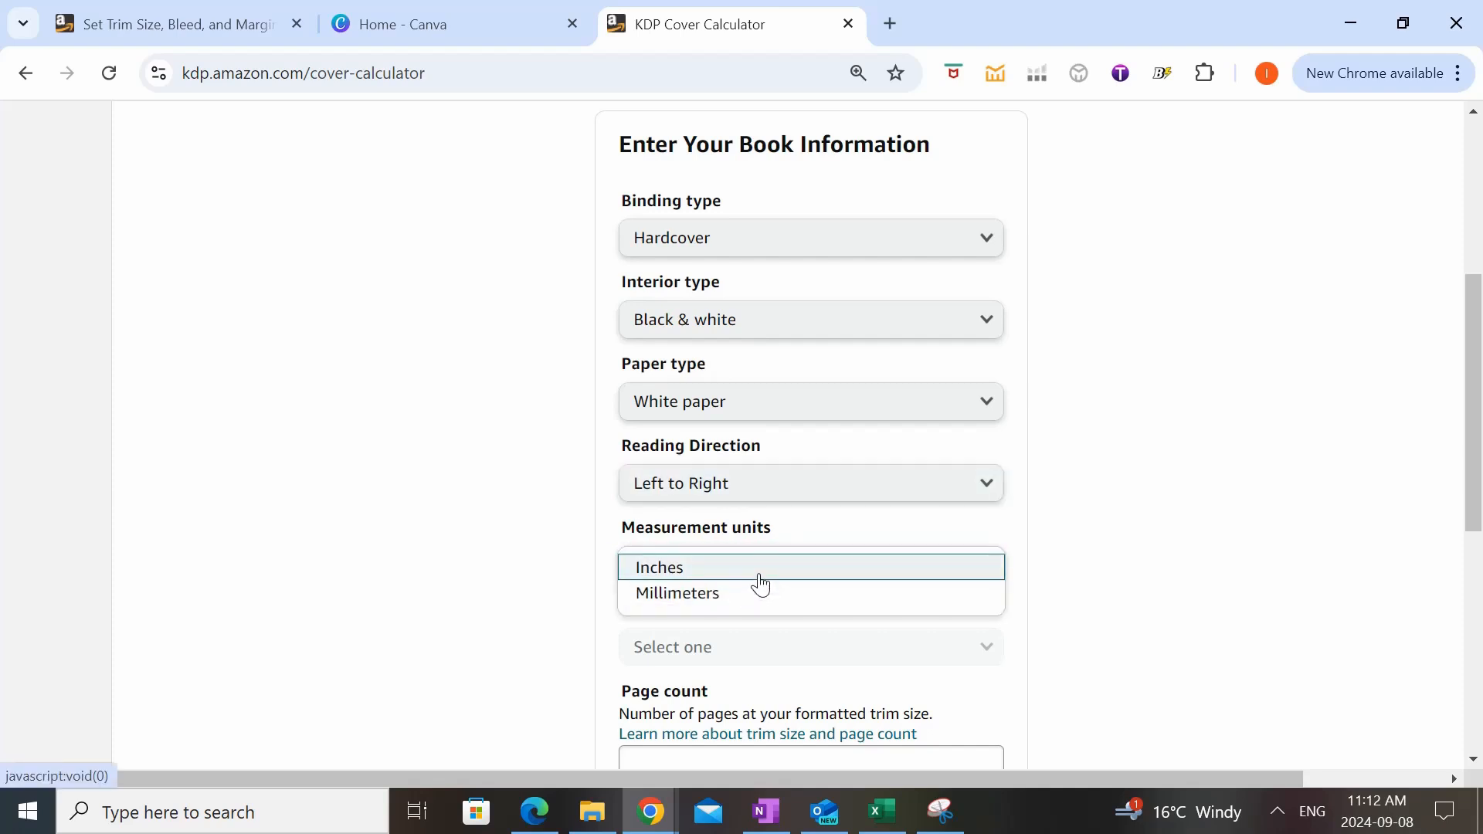
click(756, 573)
scroll(773, 540, down, 3)
click(781, 429)
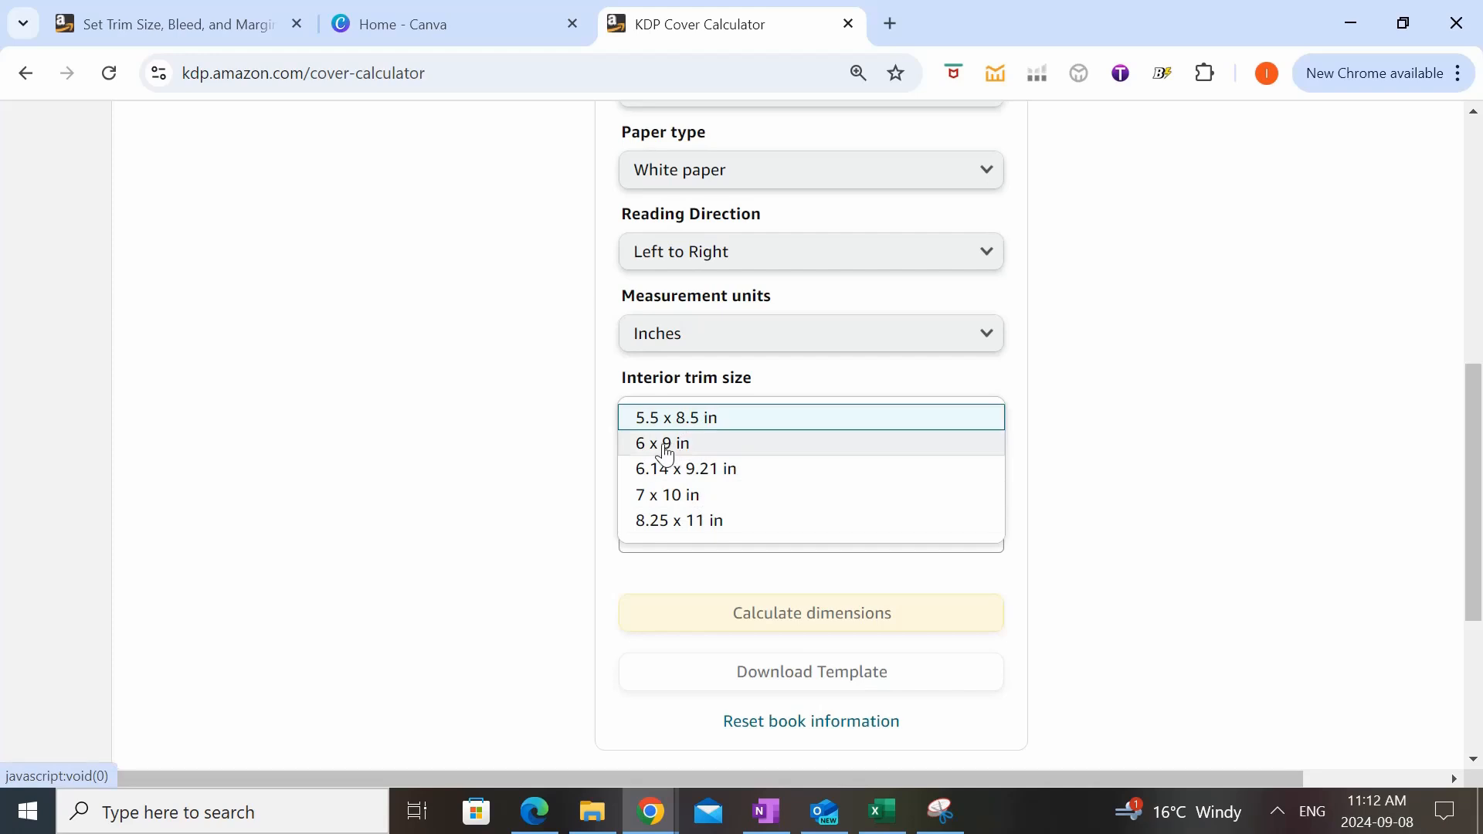
click(711, 454)
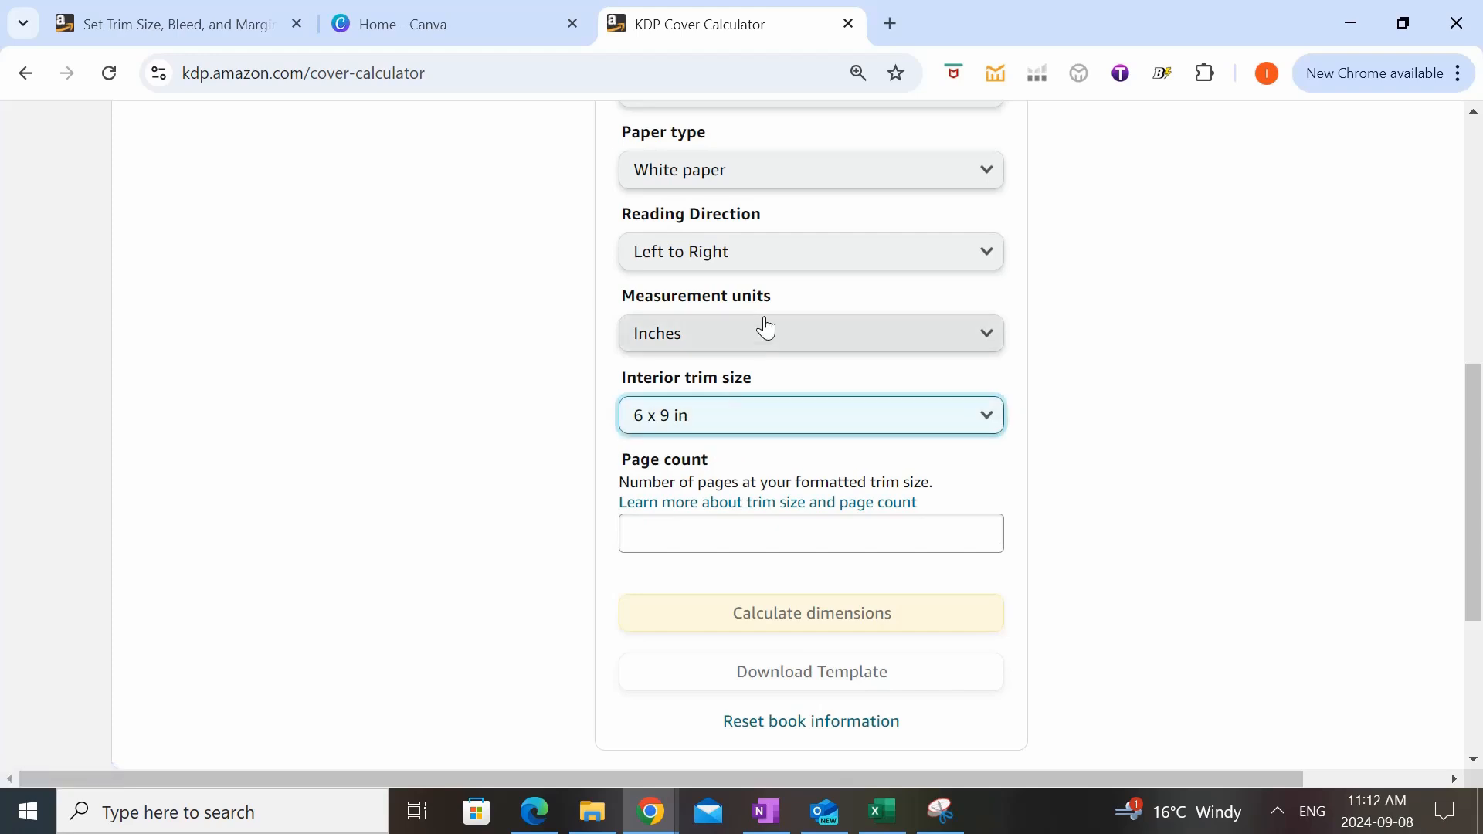
- Set the page count to 100 and calculate the cover dimensions
click(735, 523)
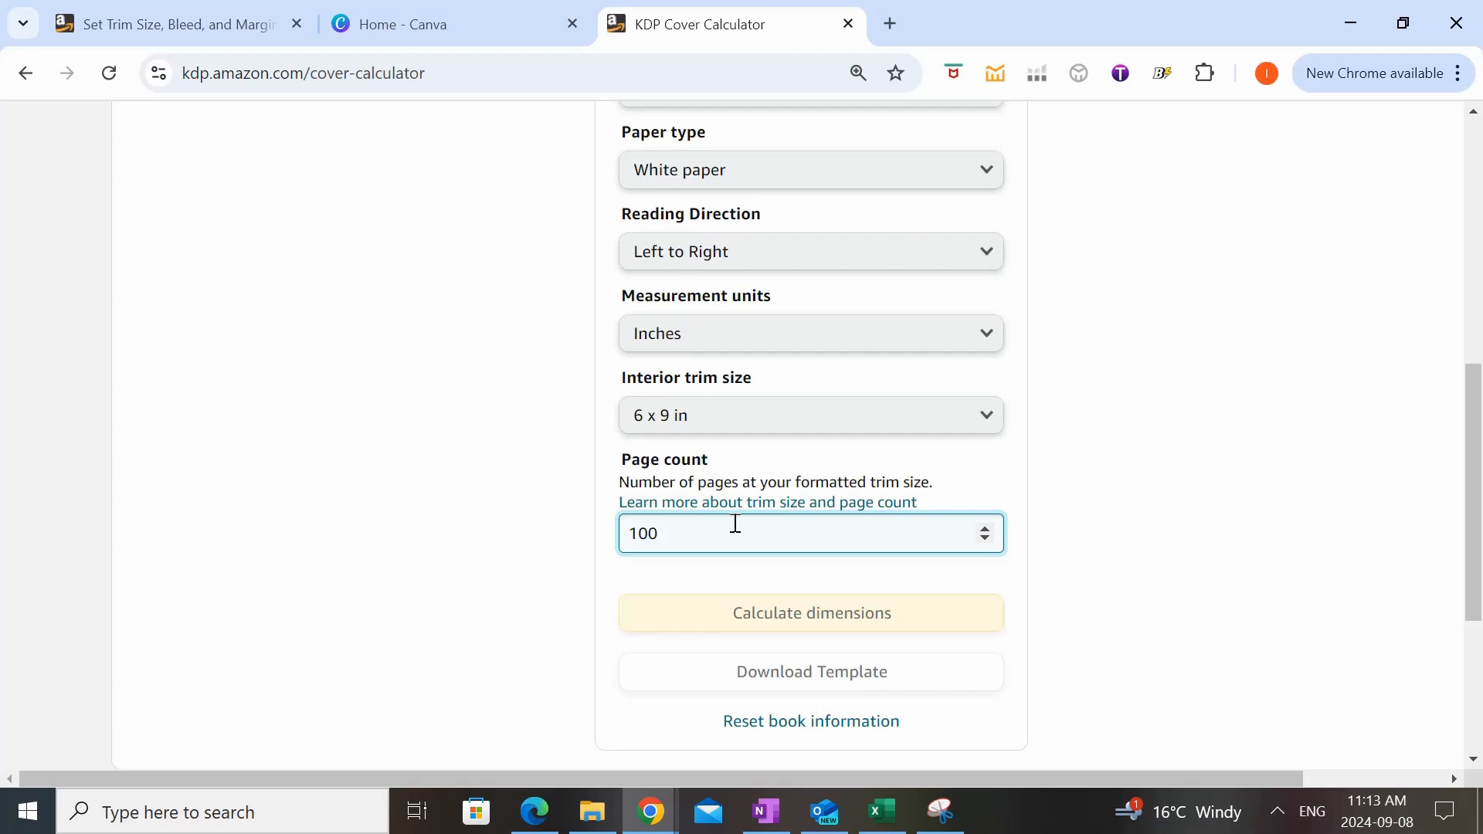
click(1035, 558)
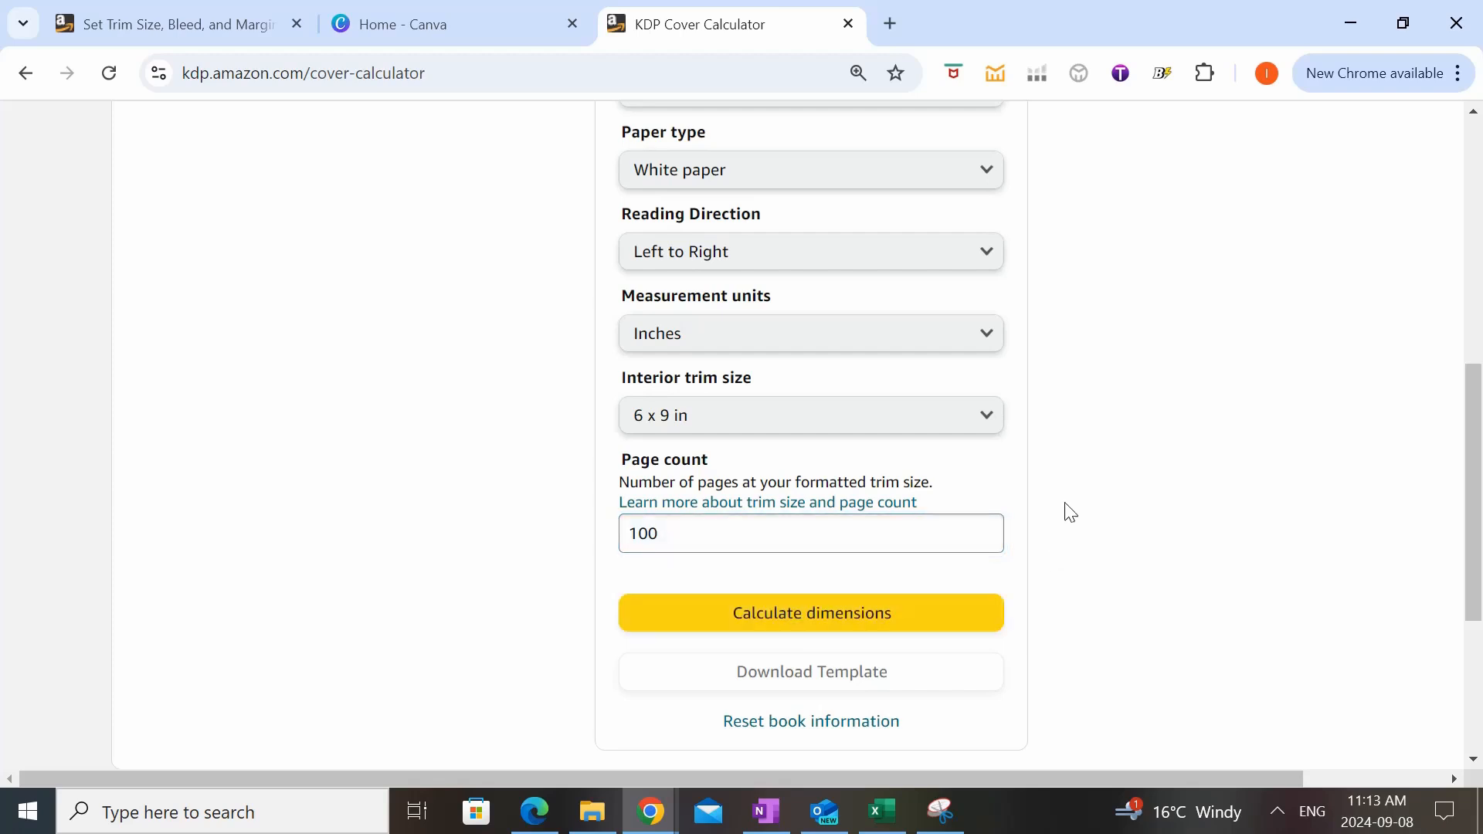
click(775, 622)
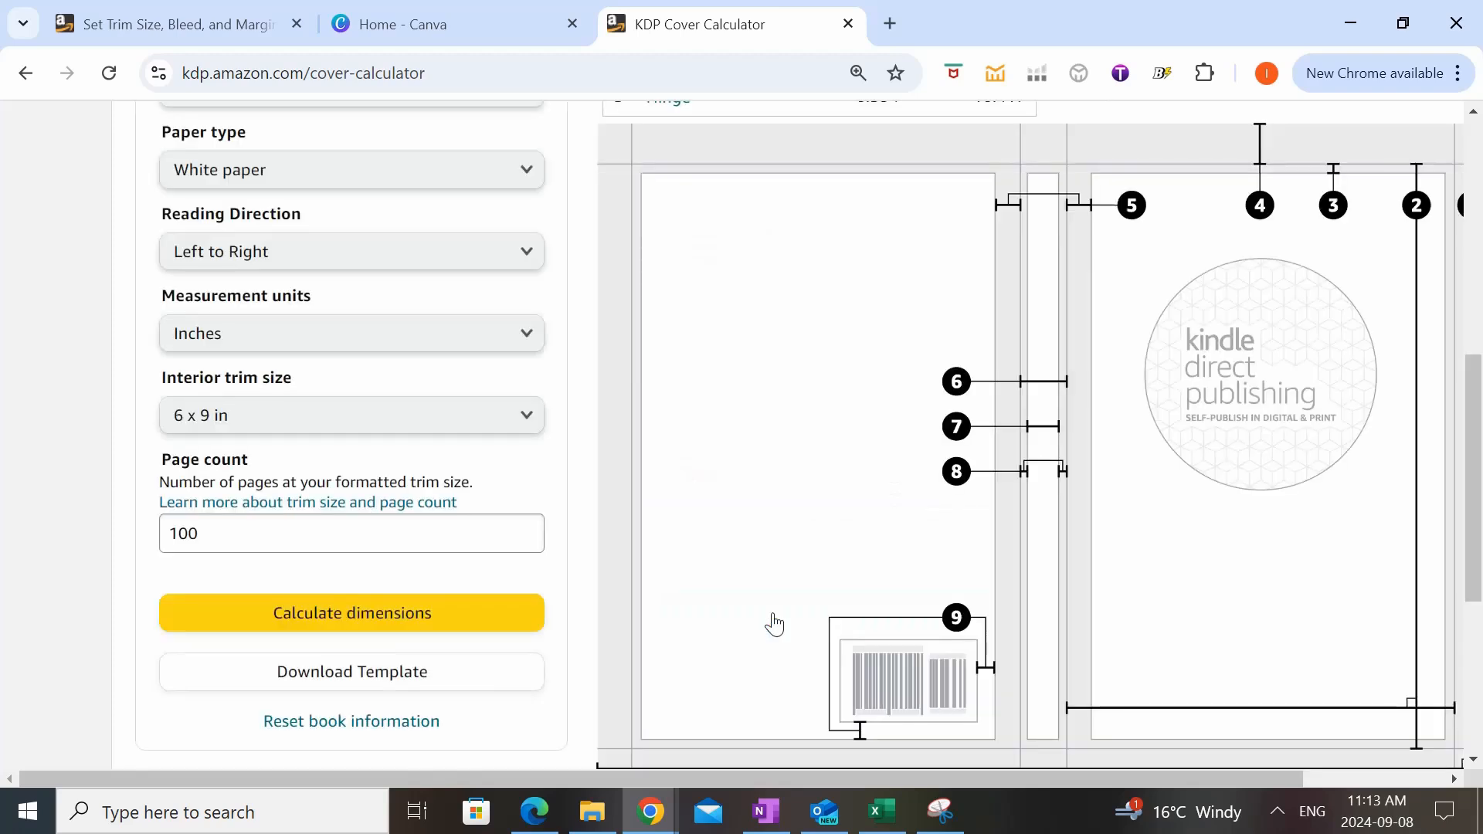
- Download the hardcover template and open its PNG file, CASE_LAMINATE_6.000x9.000_100_BW_WHITE_en_US.png
click(345, 686)
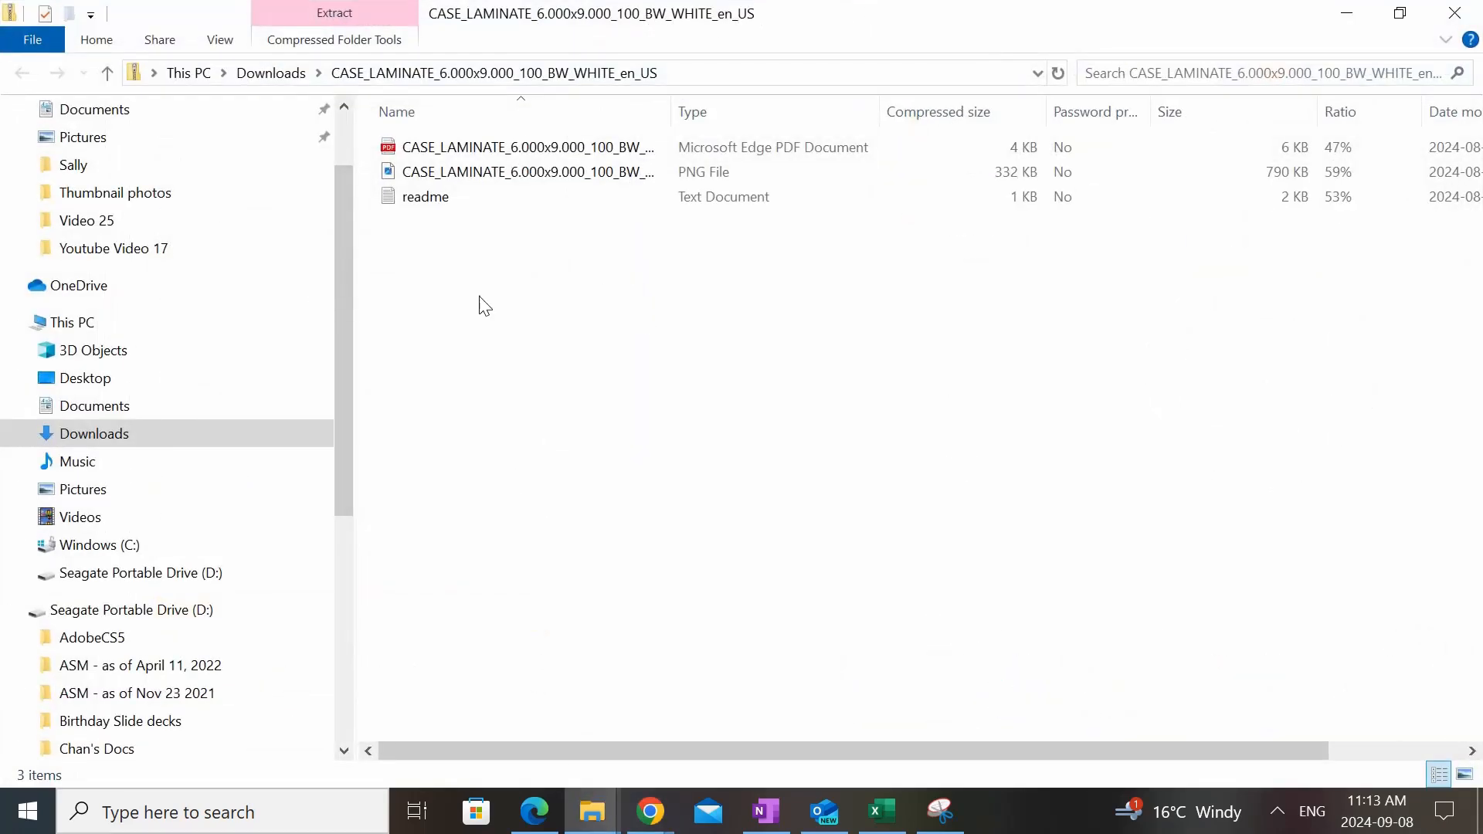
double_click(476, 173)
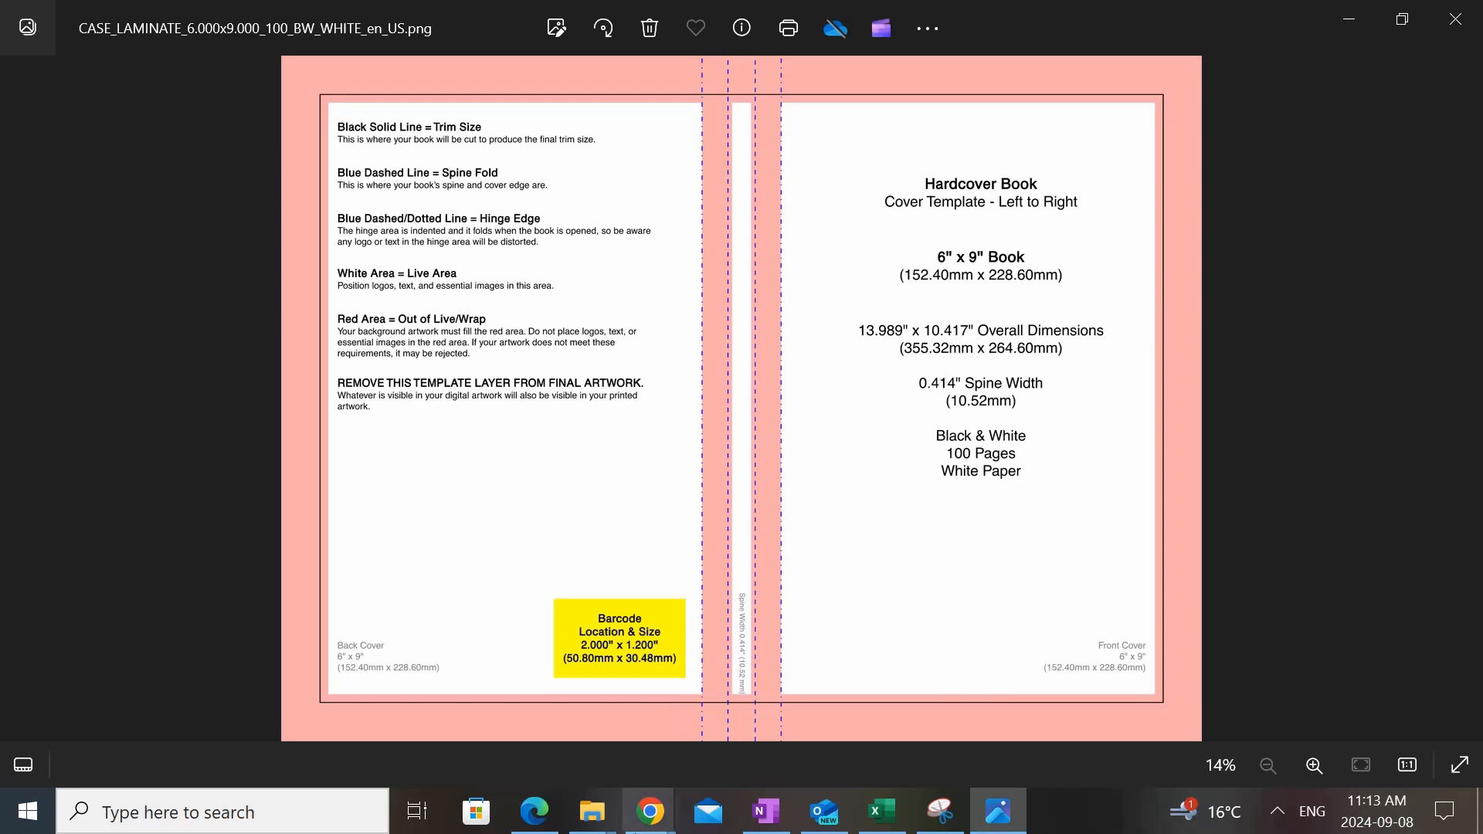
- Switch to Canva and start a new custom-size design with the units set to inches
click(650, 811)
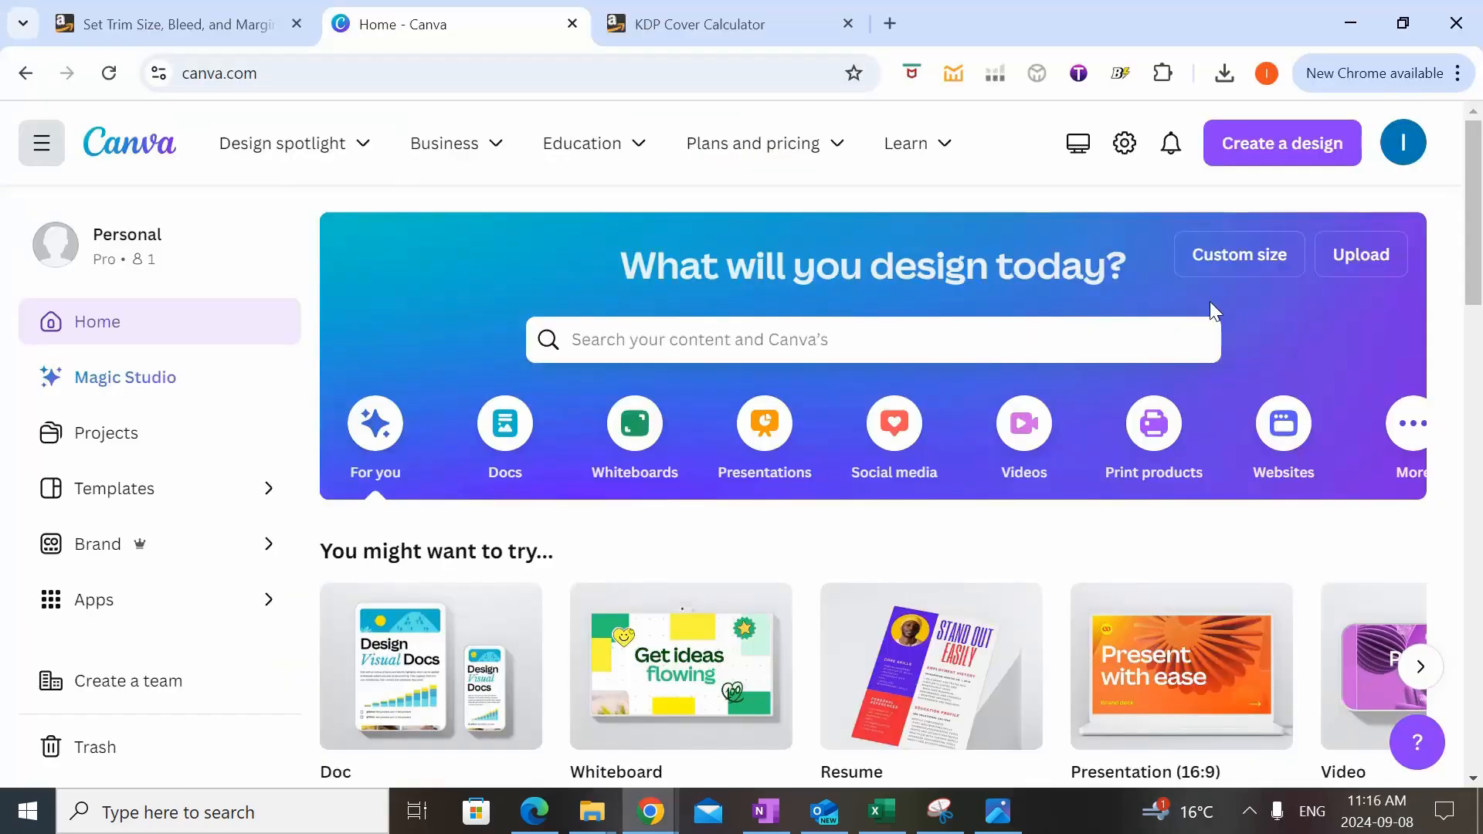
click(1268, 158)
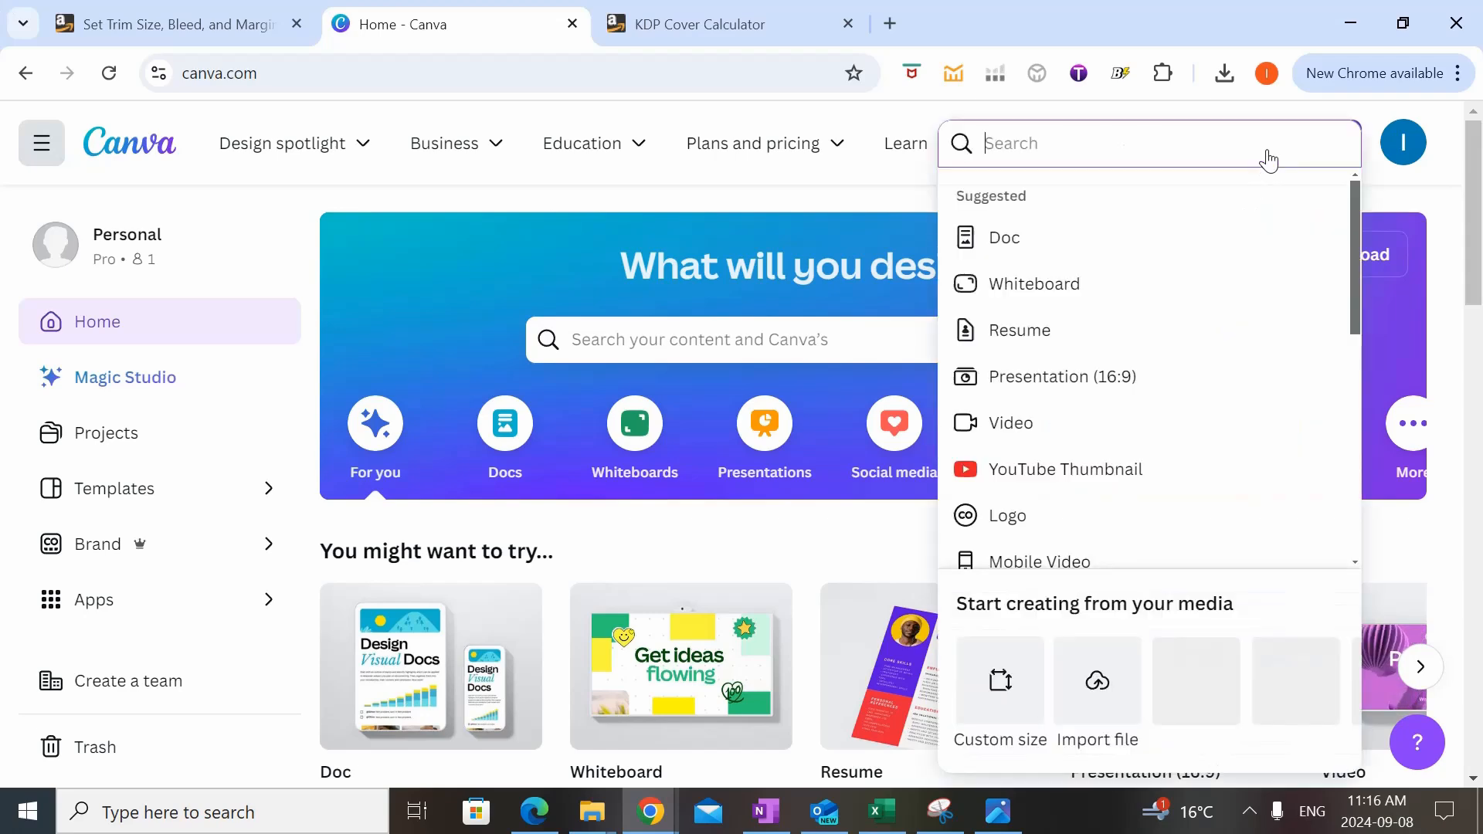
click(1004, 712)
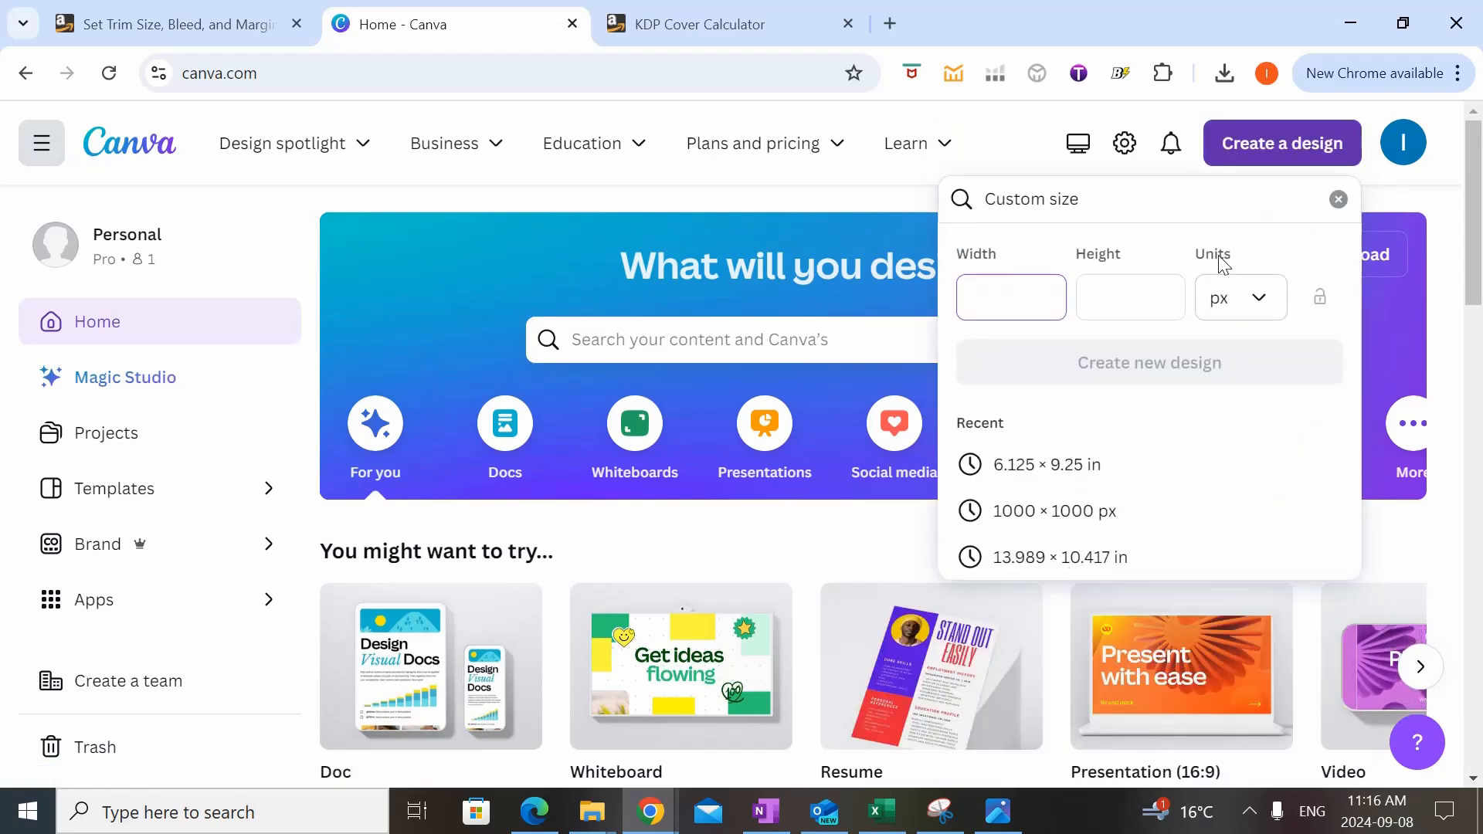
click(1254, 298)
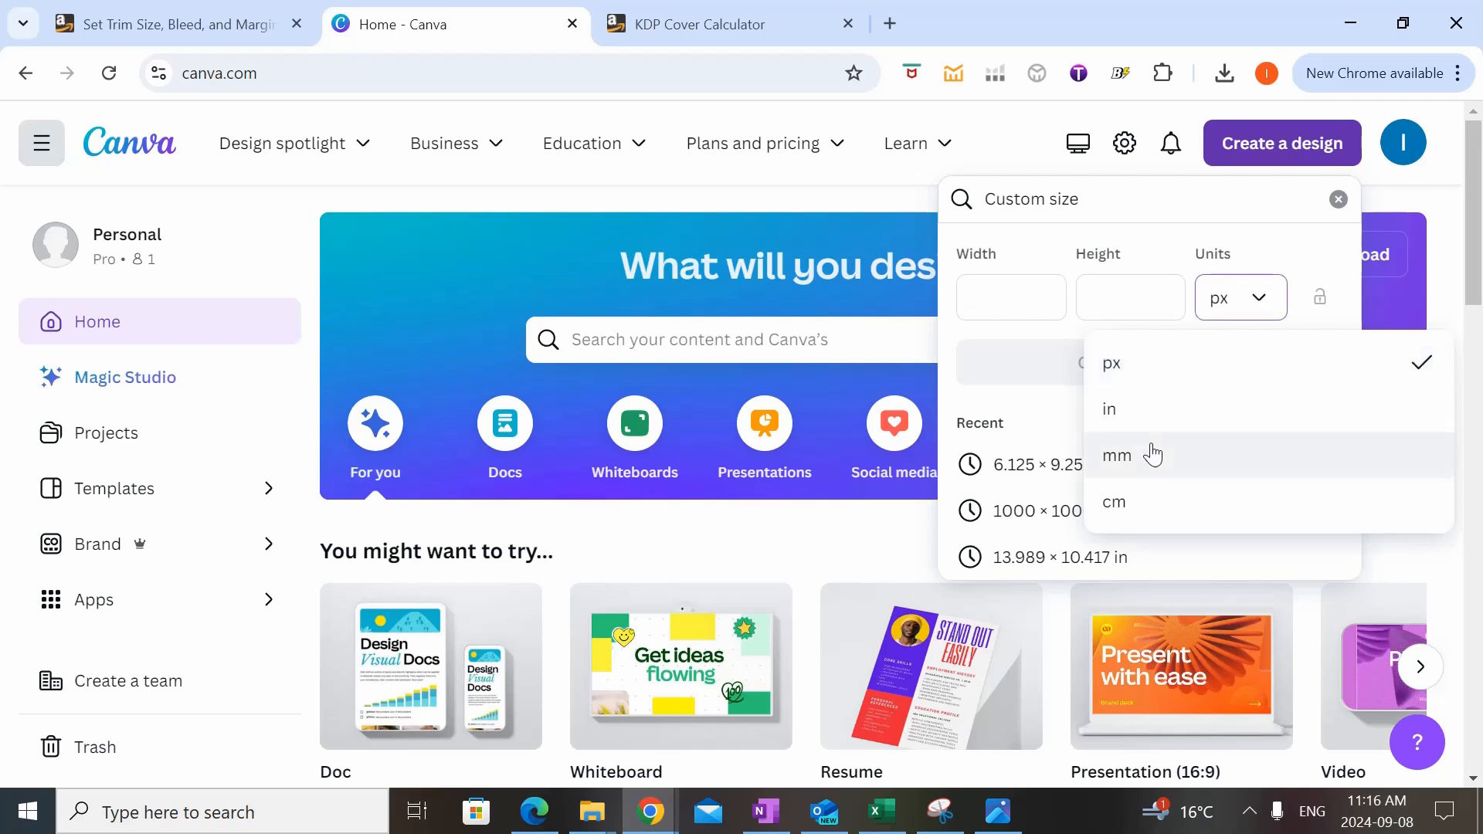
click(1128, 424)
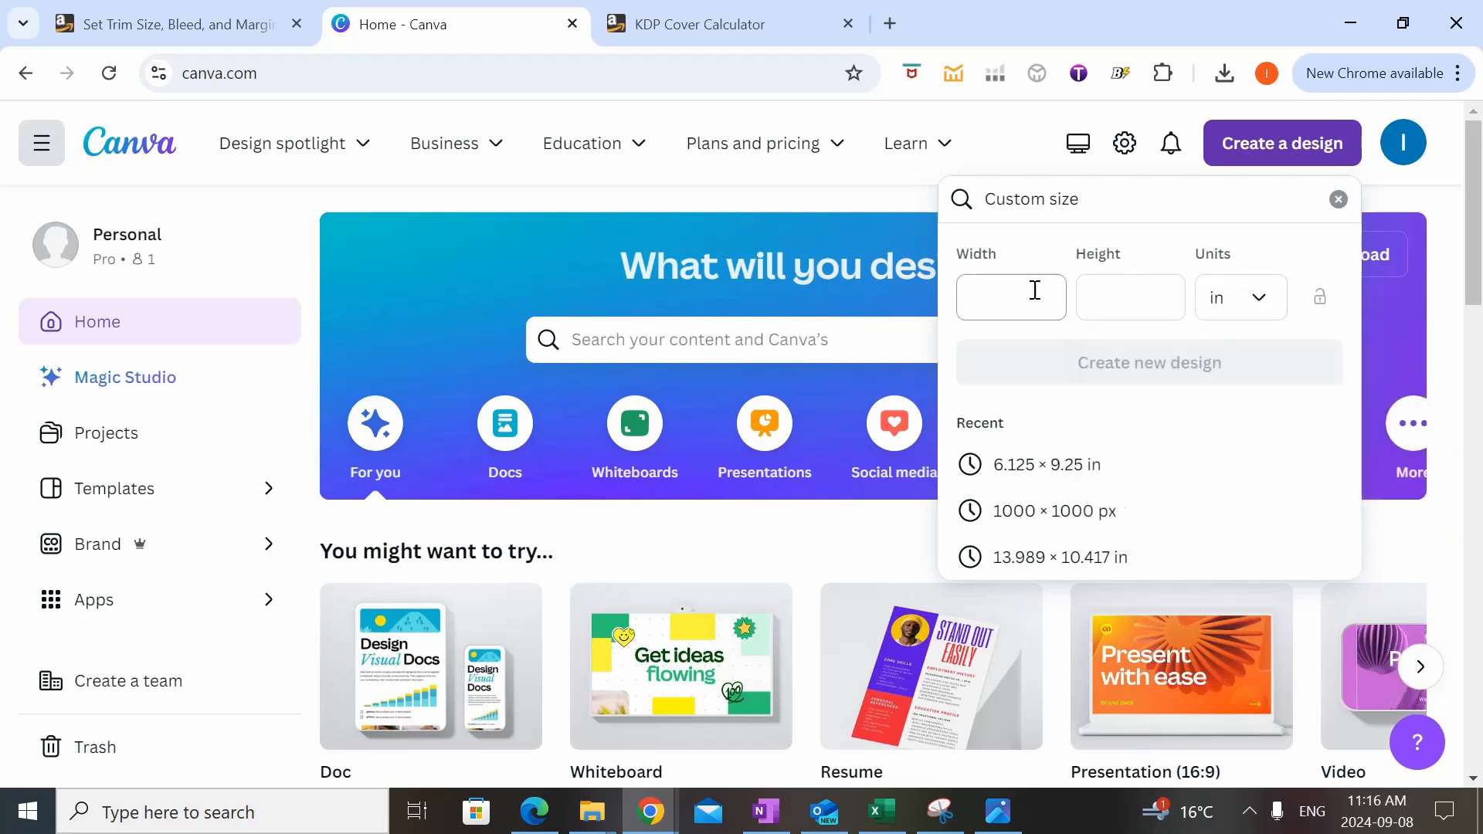
- Check the overall dimensions in the KDP cover template image and set the custom design's width to 13.989 in
click(1000, 281)
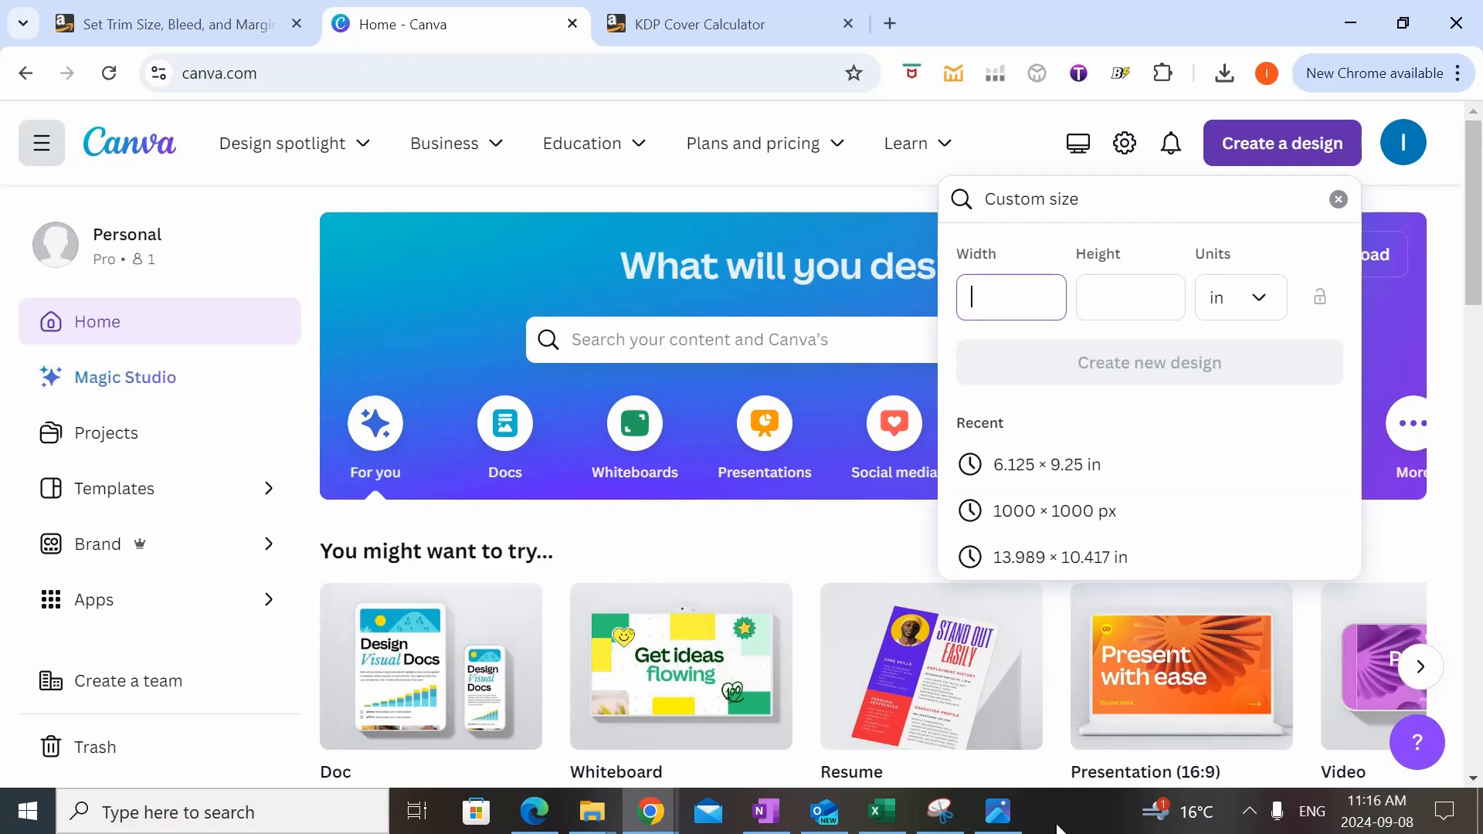
click(999, 814)
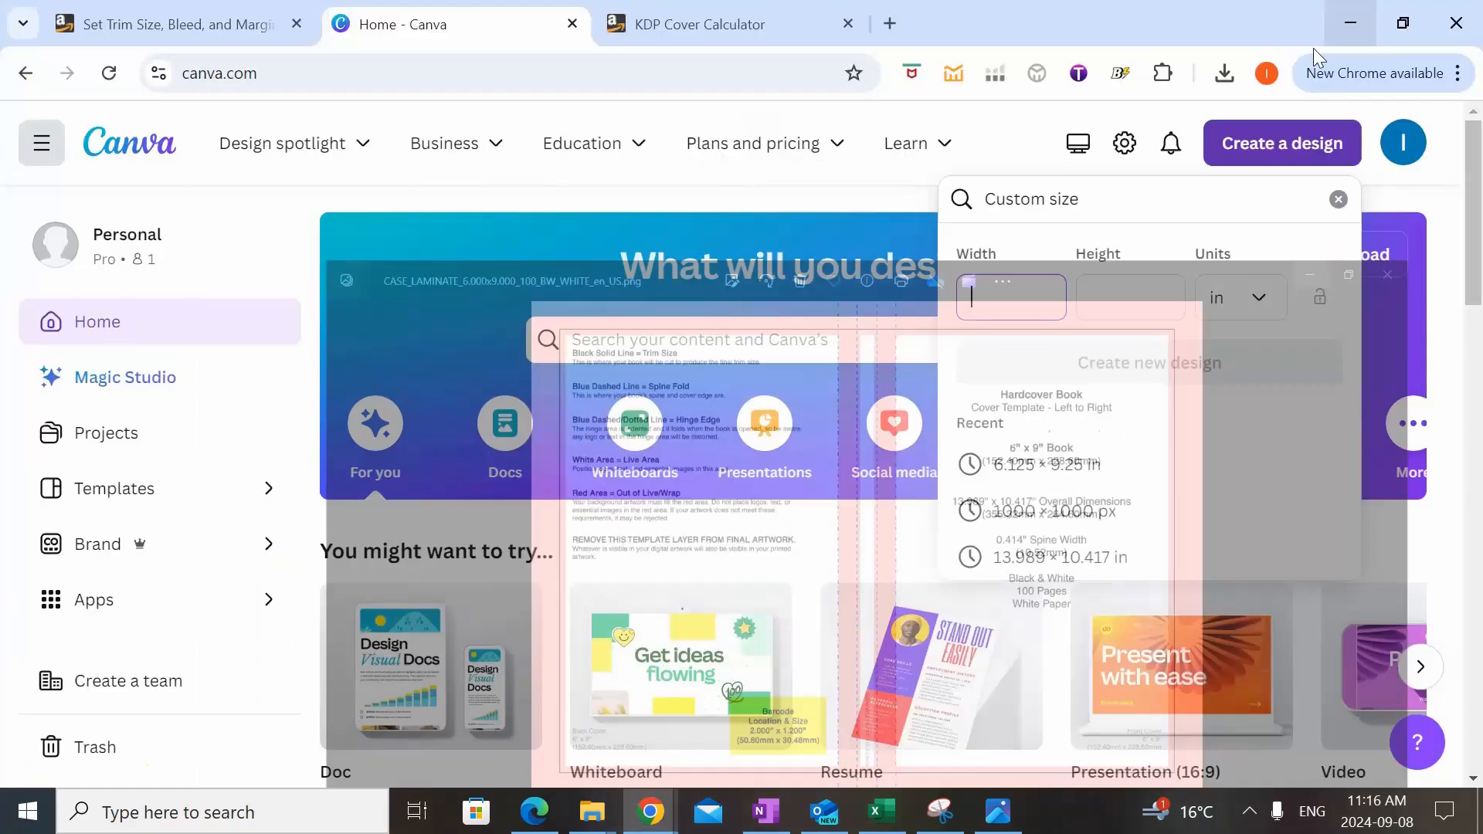
key(alt+F4)
text(13.989)
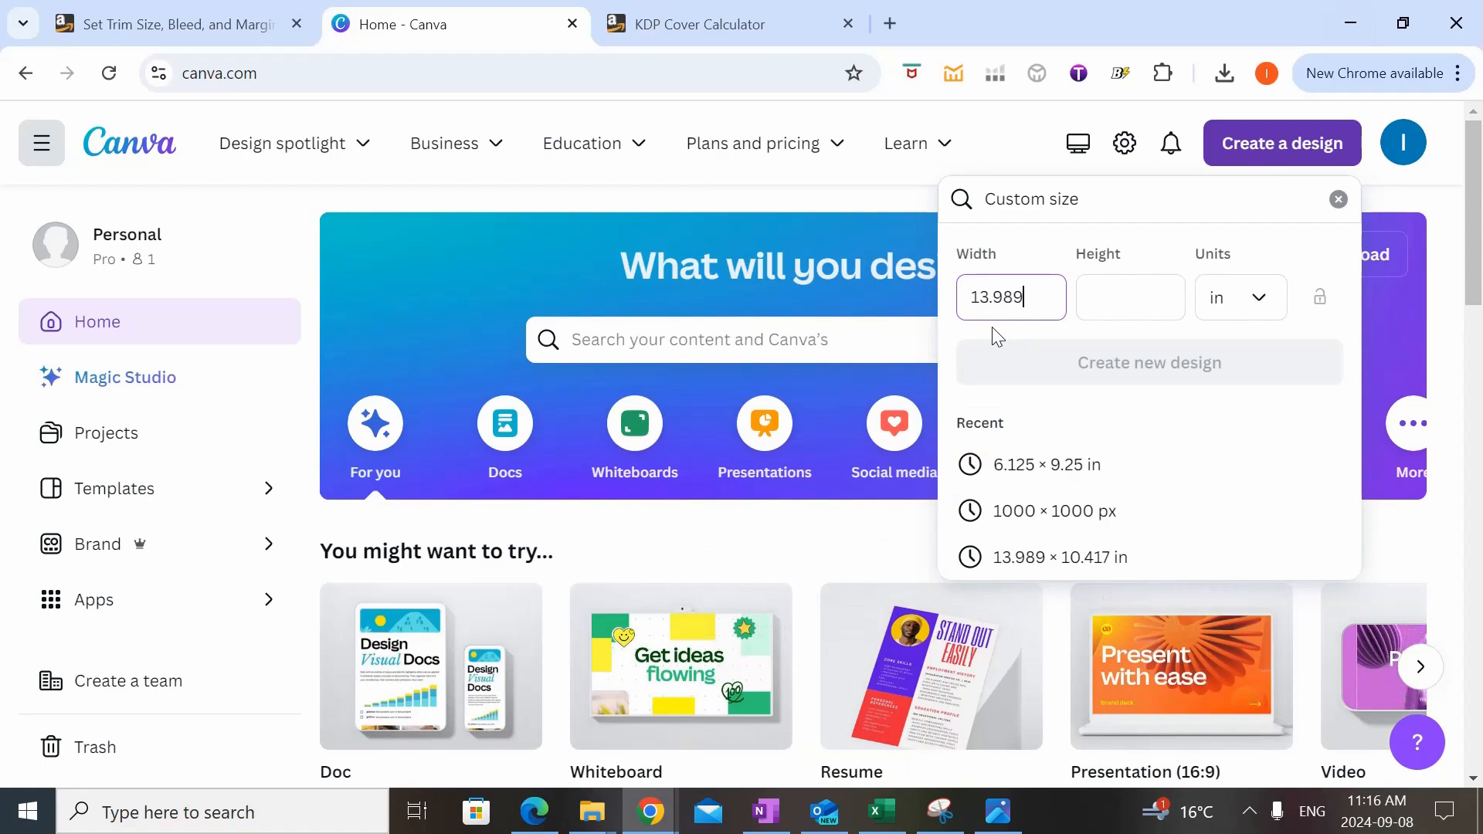
key(Tab)
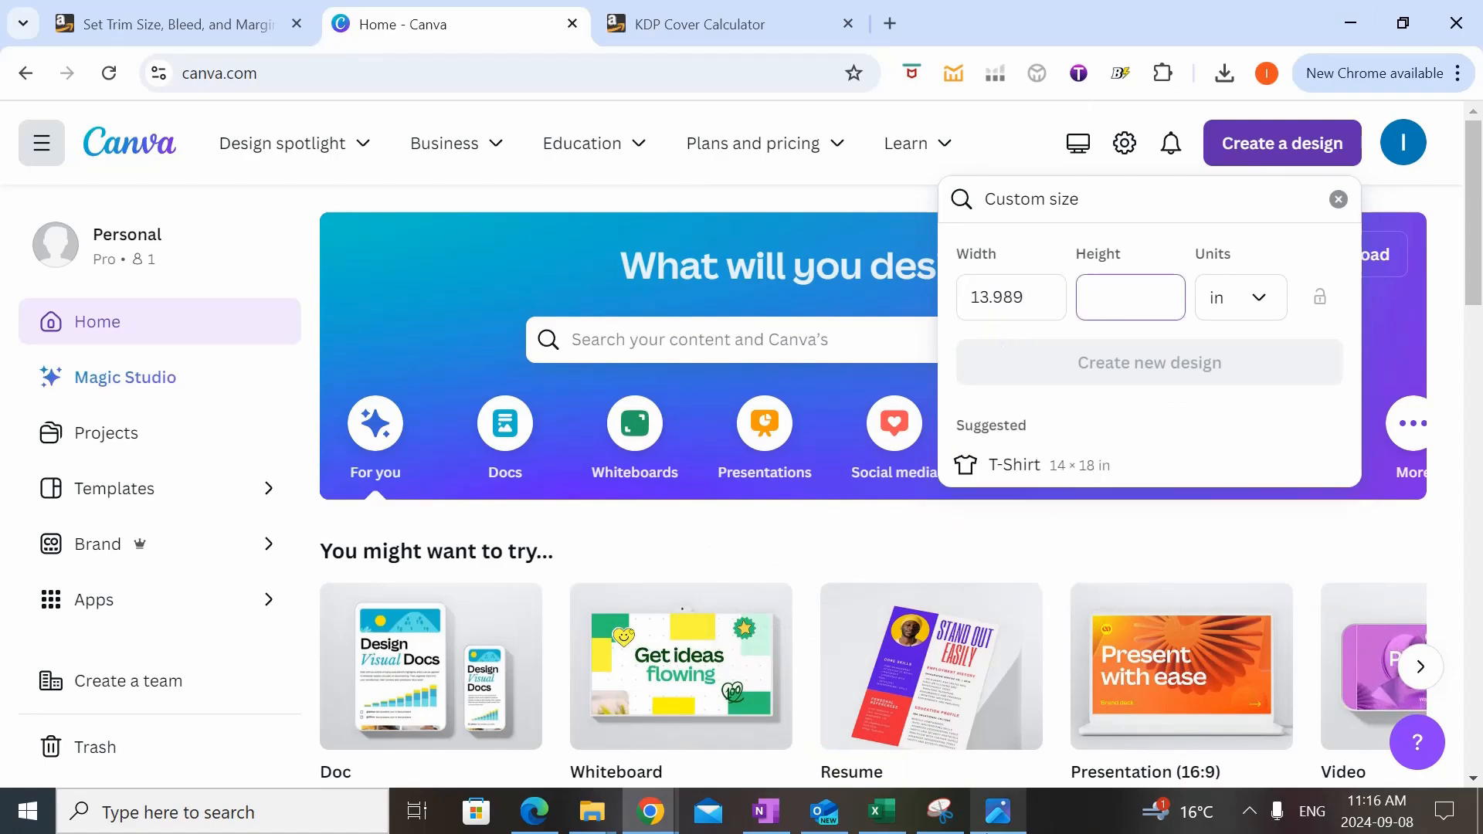
- Check the overall dimensions on the cover template image, set the custom height to 10.417 in, and create the new design
key(alt+Tab)
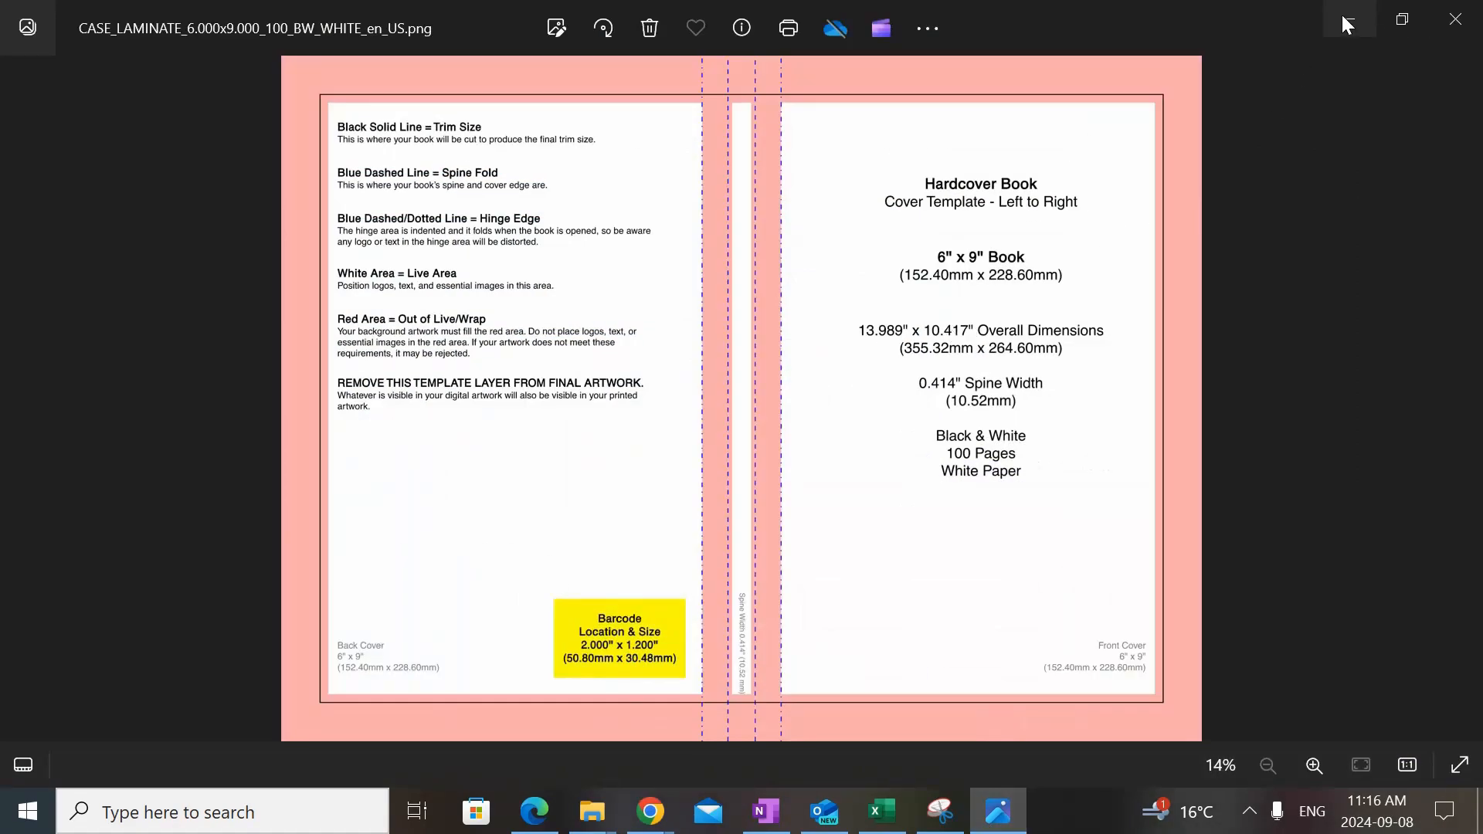
click(1348, 19)
text(10.41)
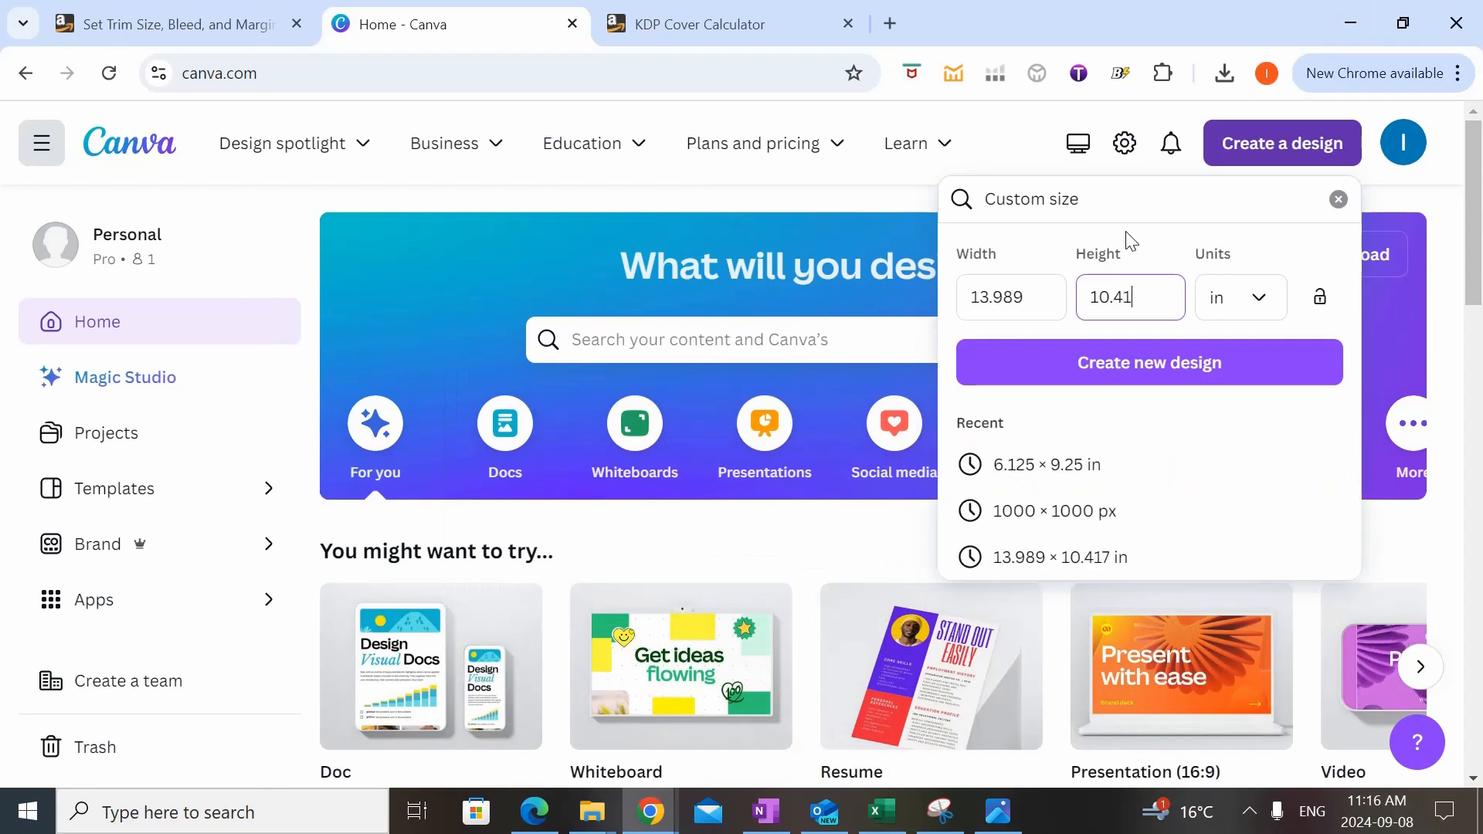
text(7)
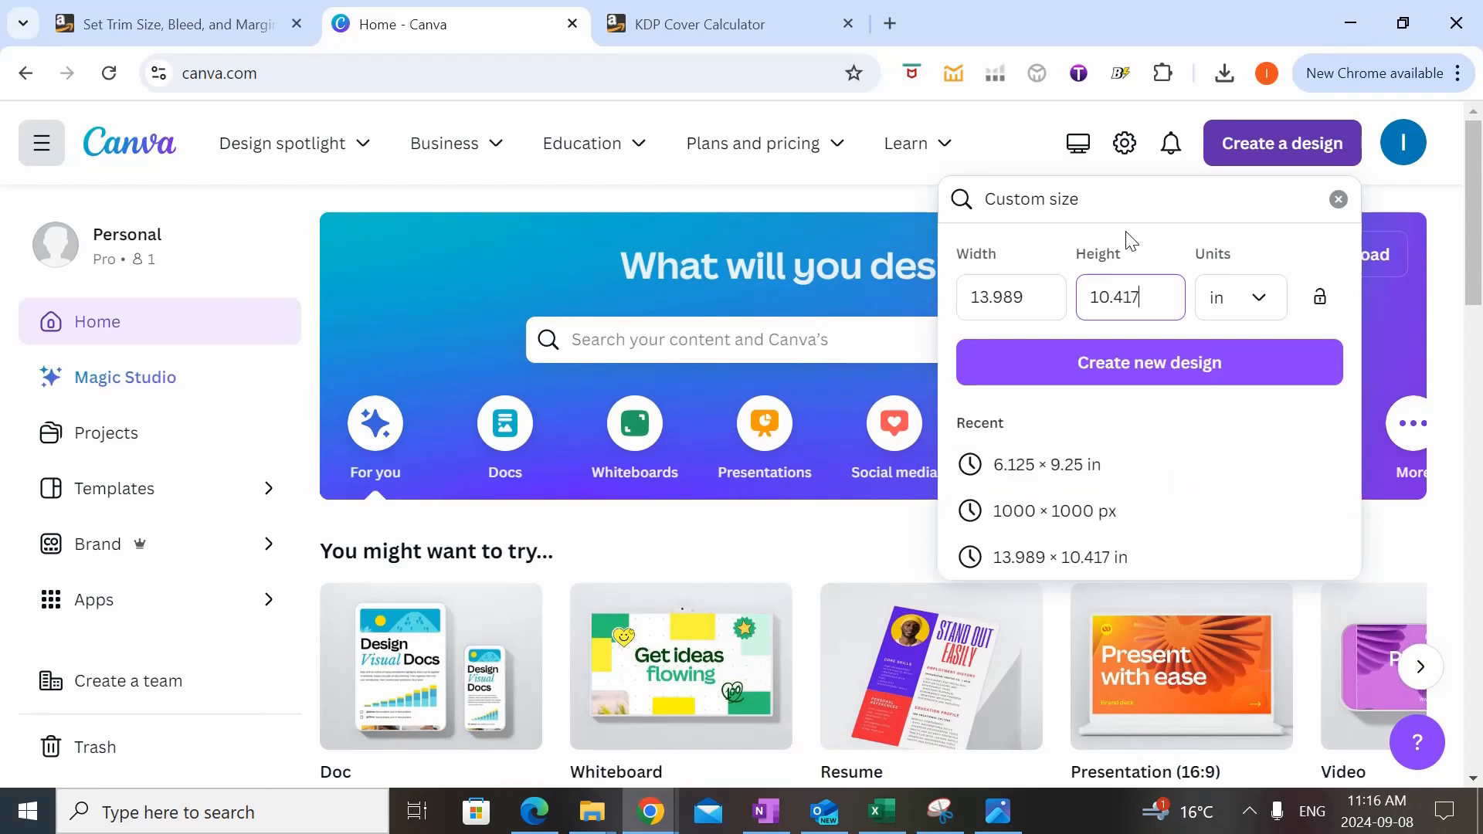
click(1151, 364)
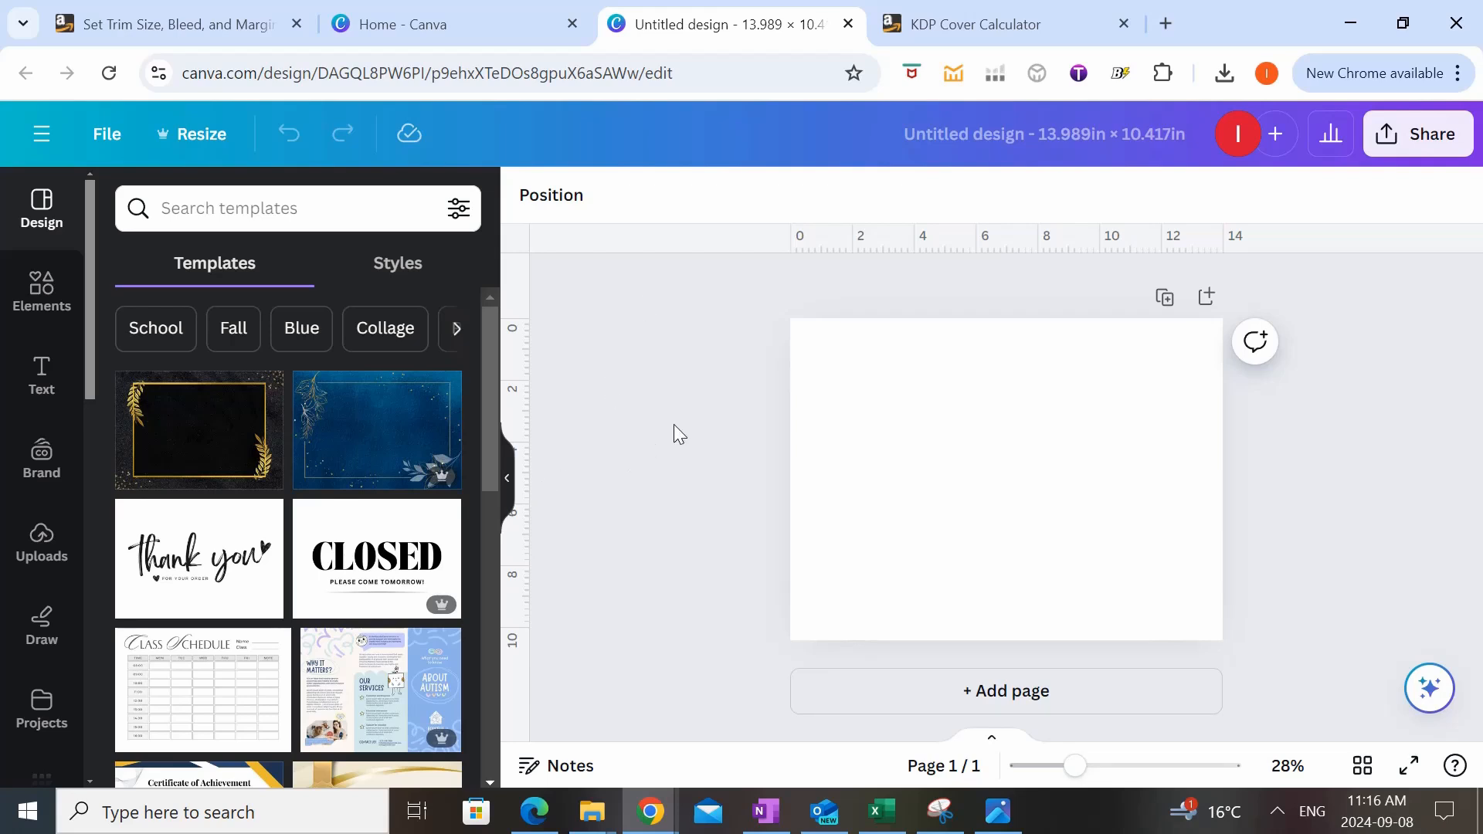
- Switch to the image viewer, copy the hardcover cover template image, and return to the blank design
click(998, 811)
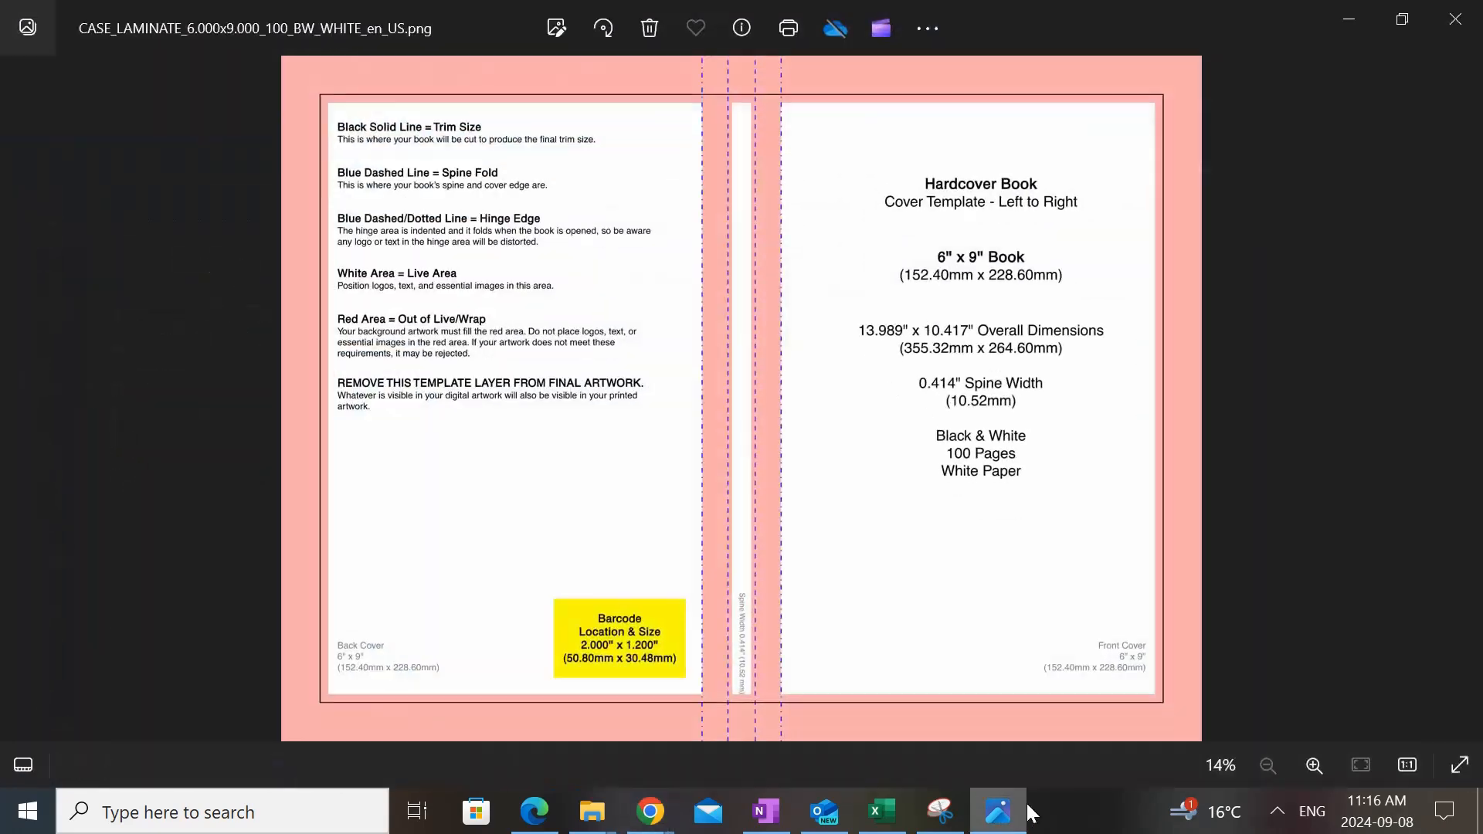
right_click(562, 88)
click(544, 248)
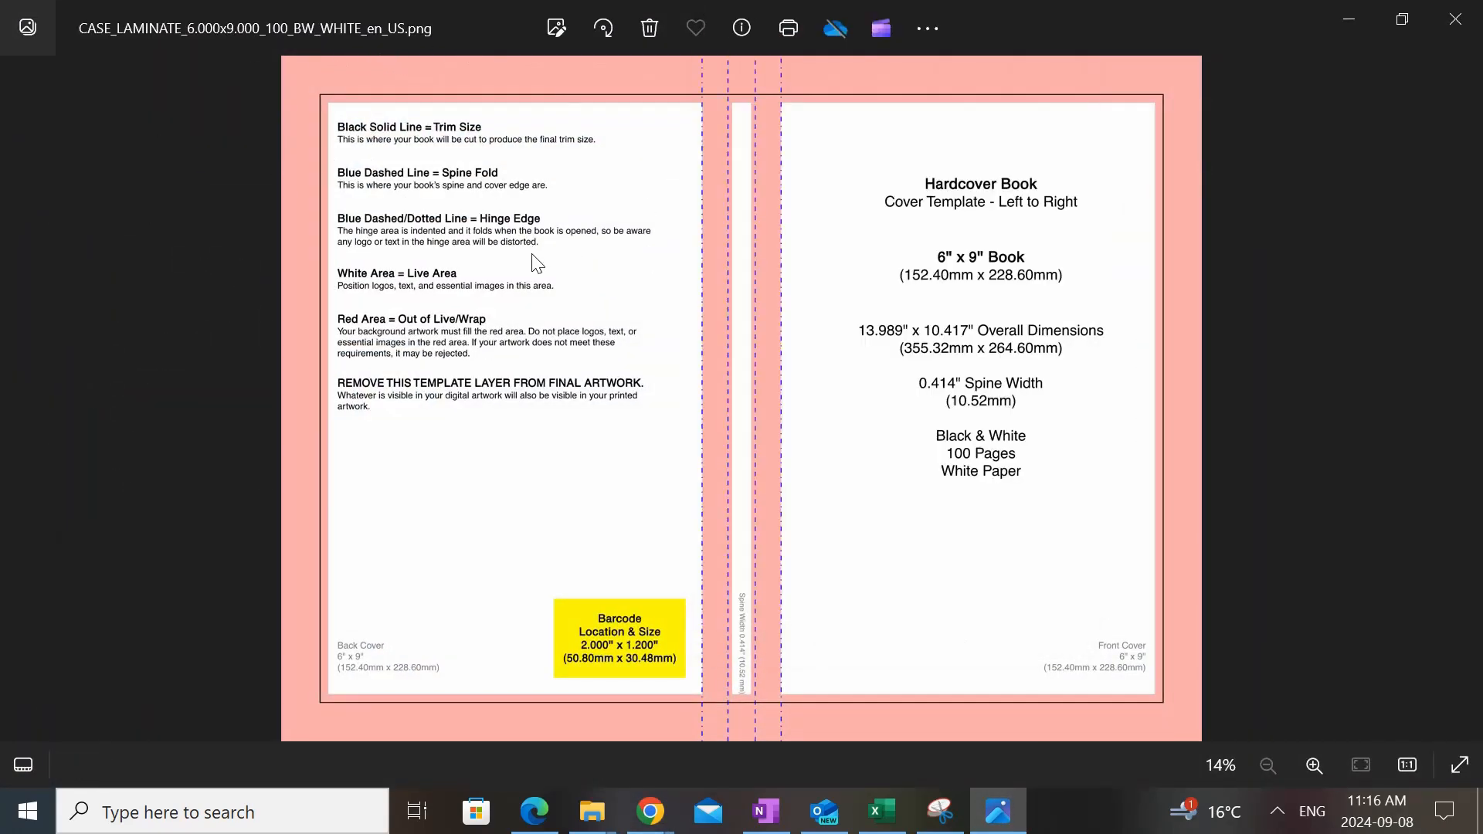
key(ctrl+c)
click(1349, 18)
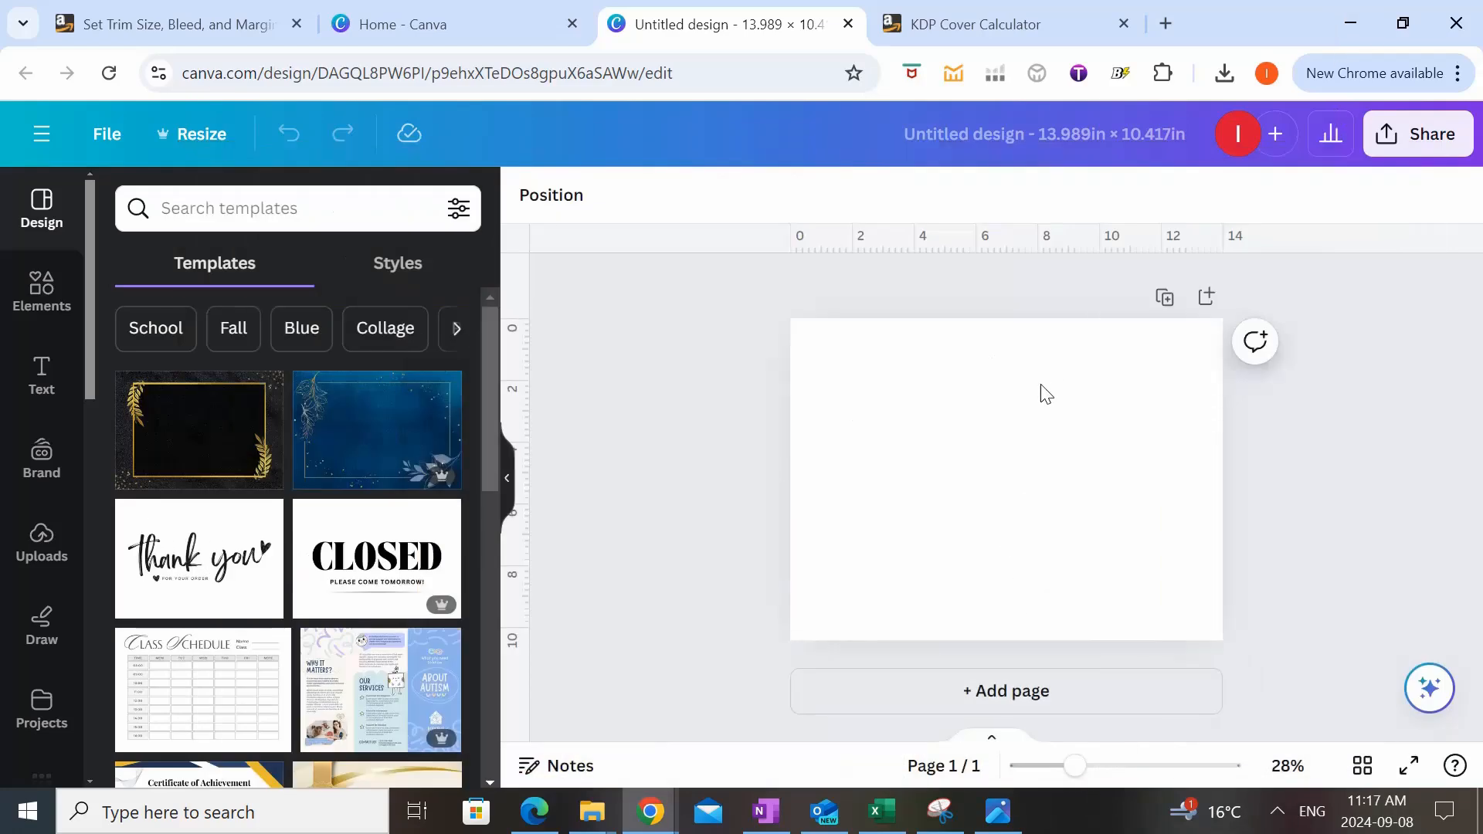
- Paste the cover template onto the blank page and enlarge it to fill the whole page
click(1039, 417)
key(ctrl+v)
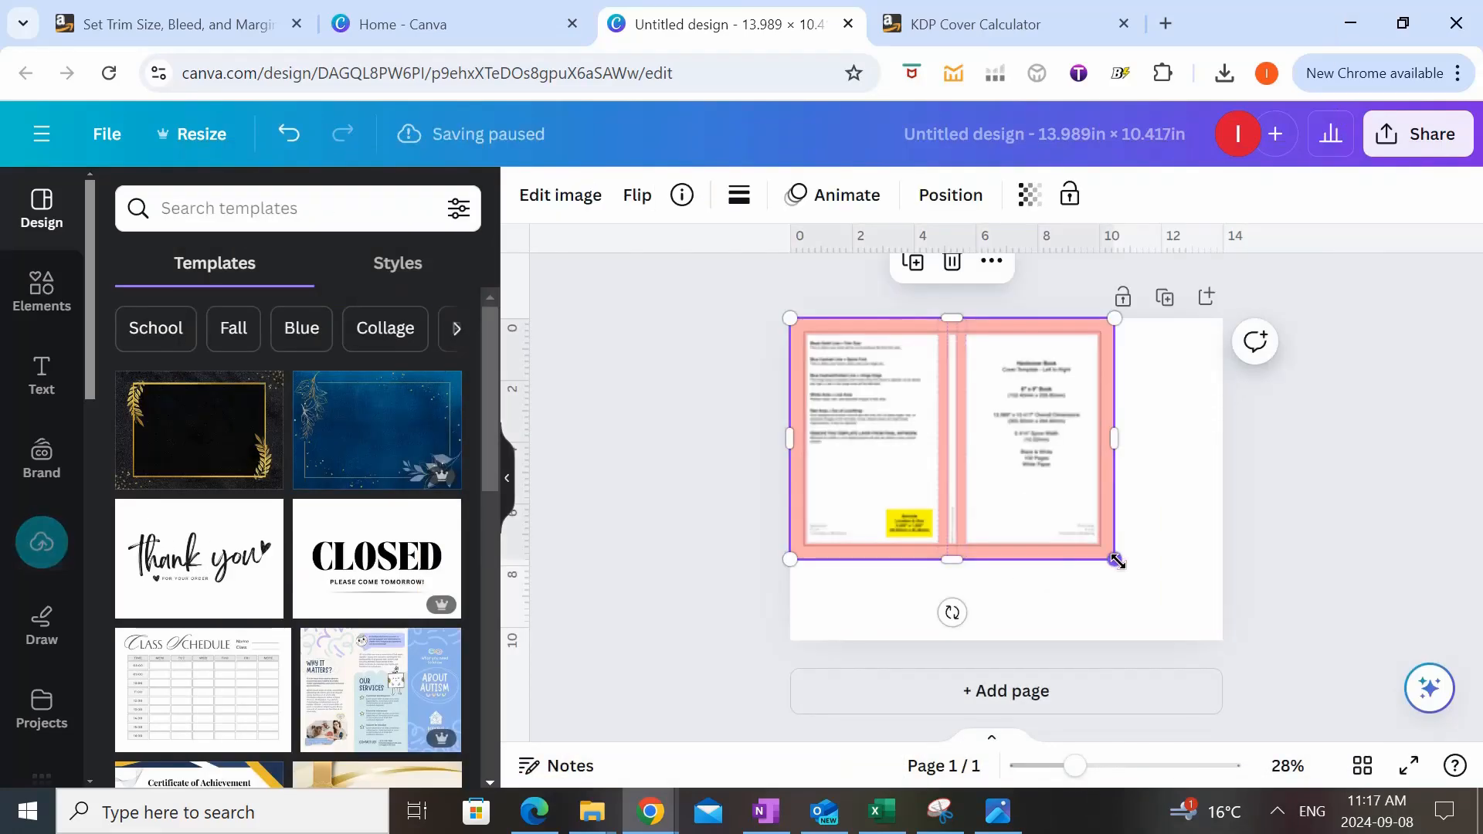
drag(1113, 556, 1222, 646)
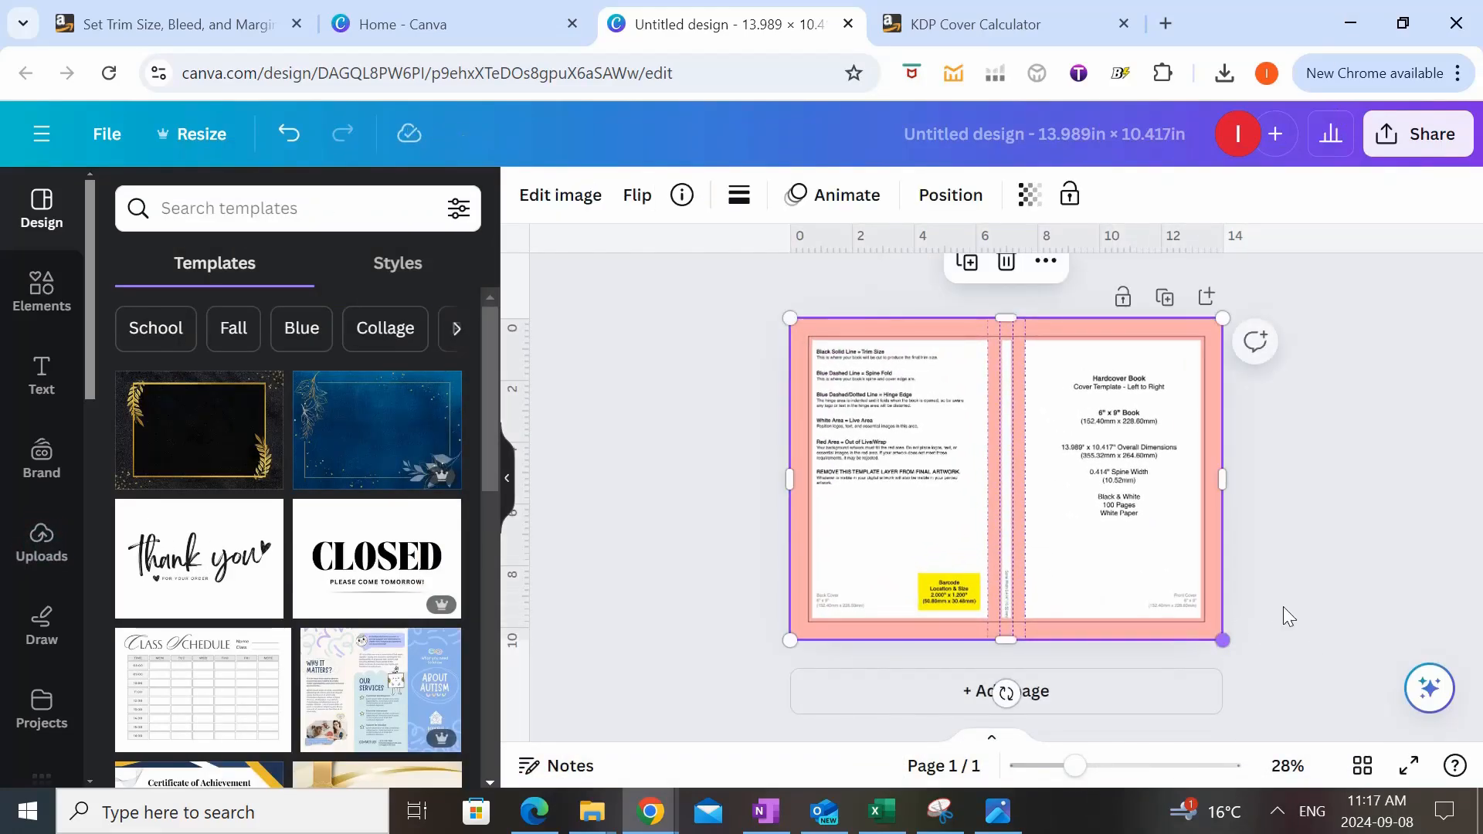
click(1339, 549)
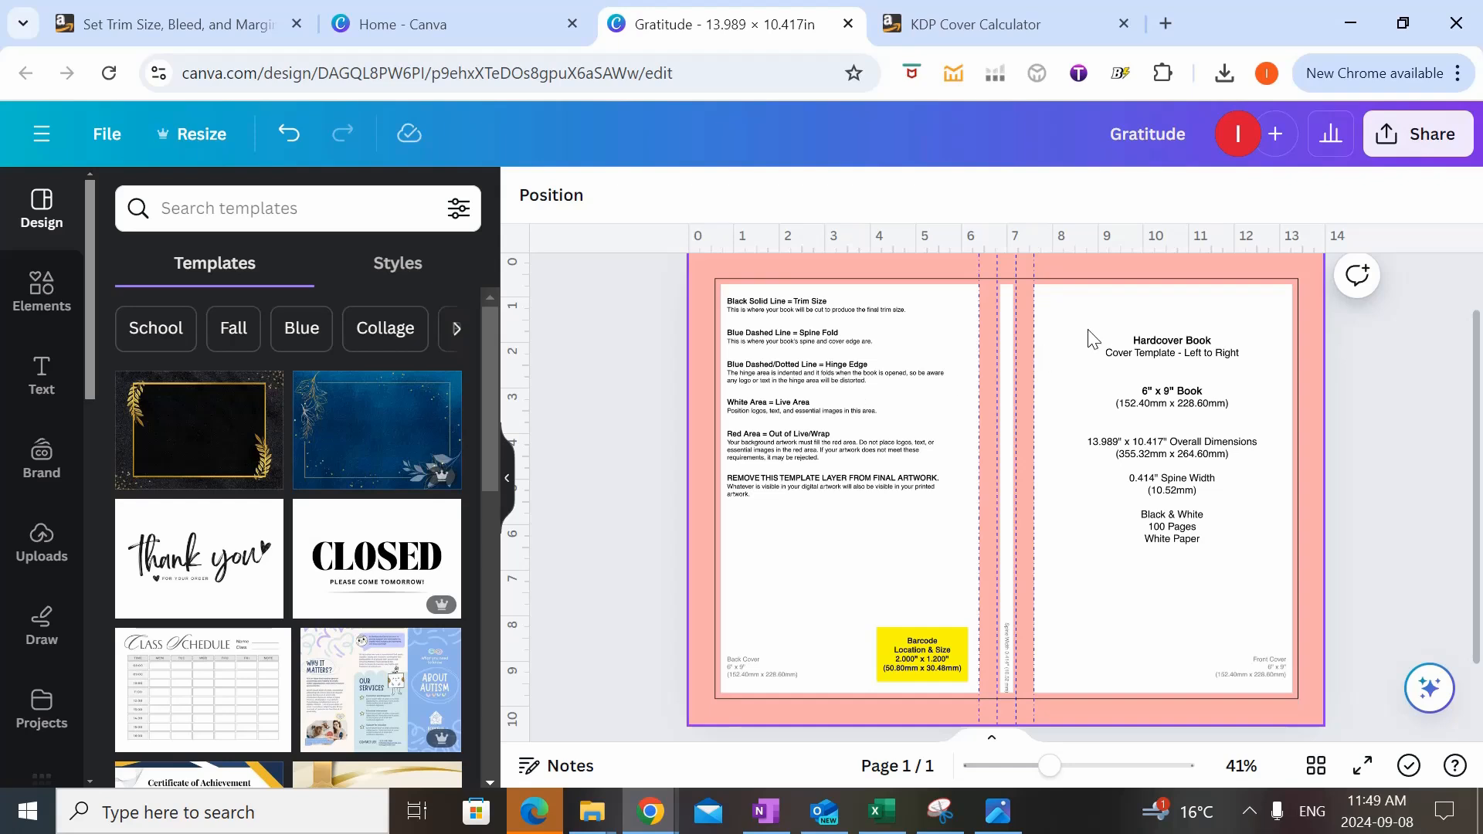
- Open the elements library and look at the recently used elements
click(46, 290)
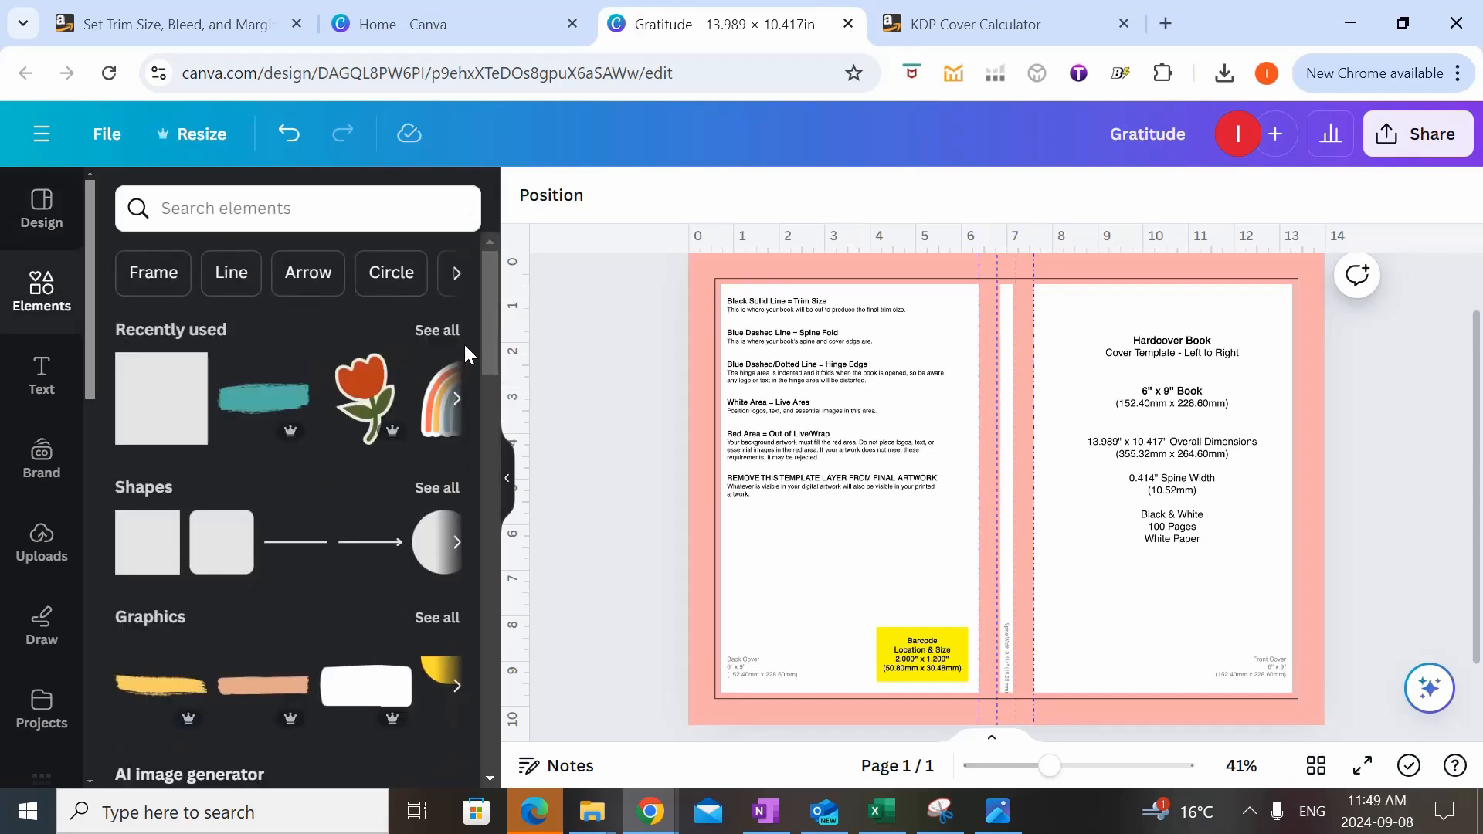
click(436, 330)
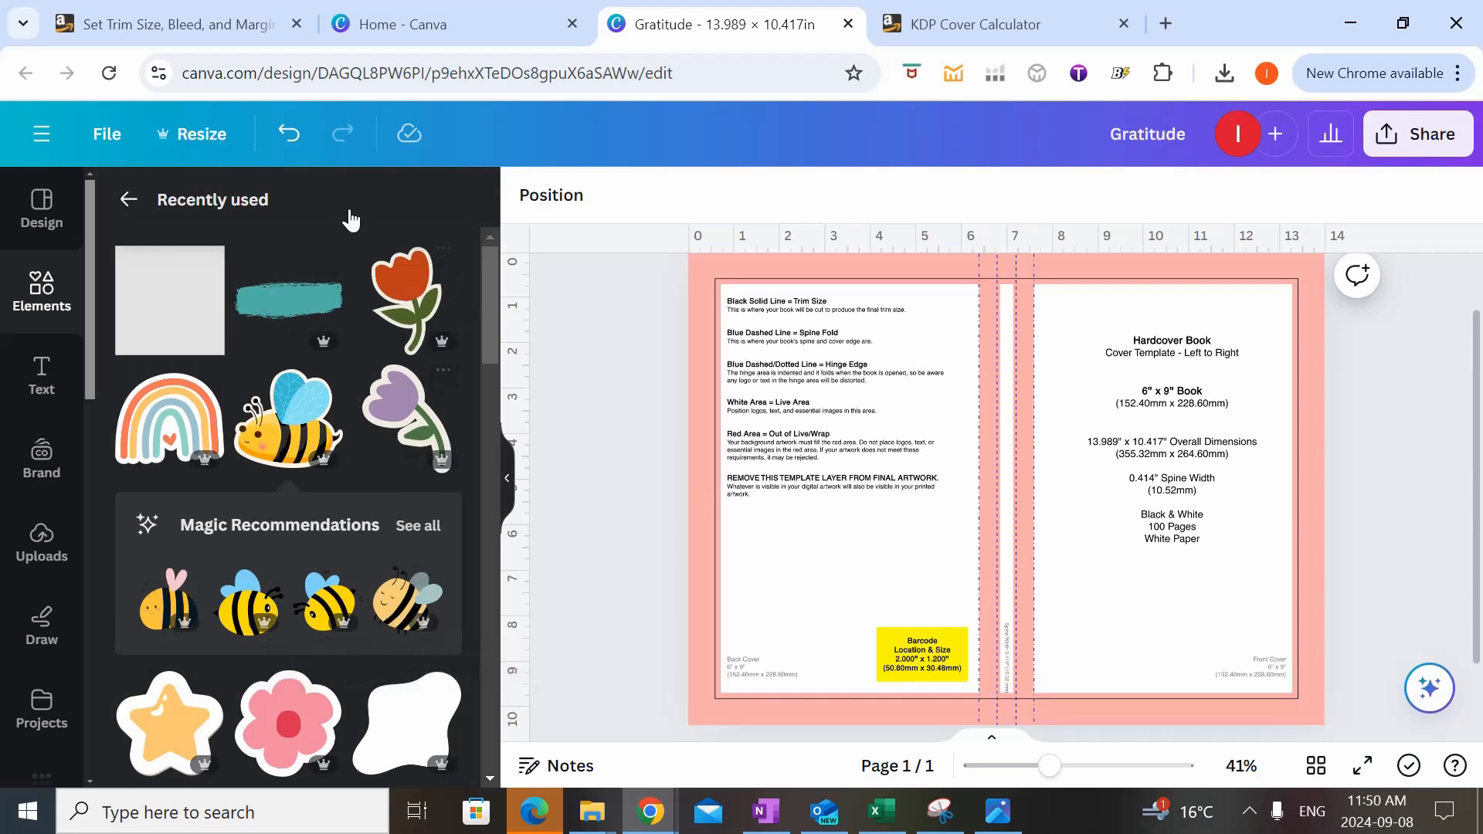
click(131, 200)
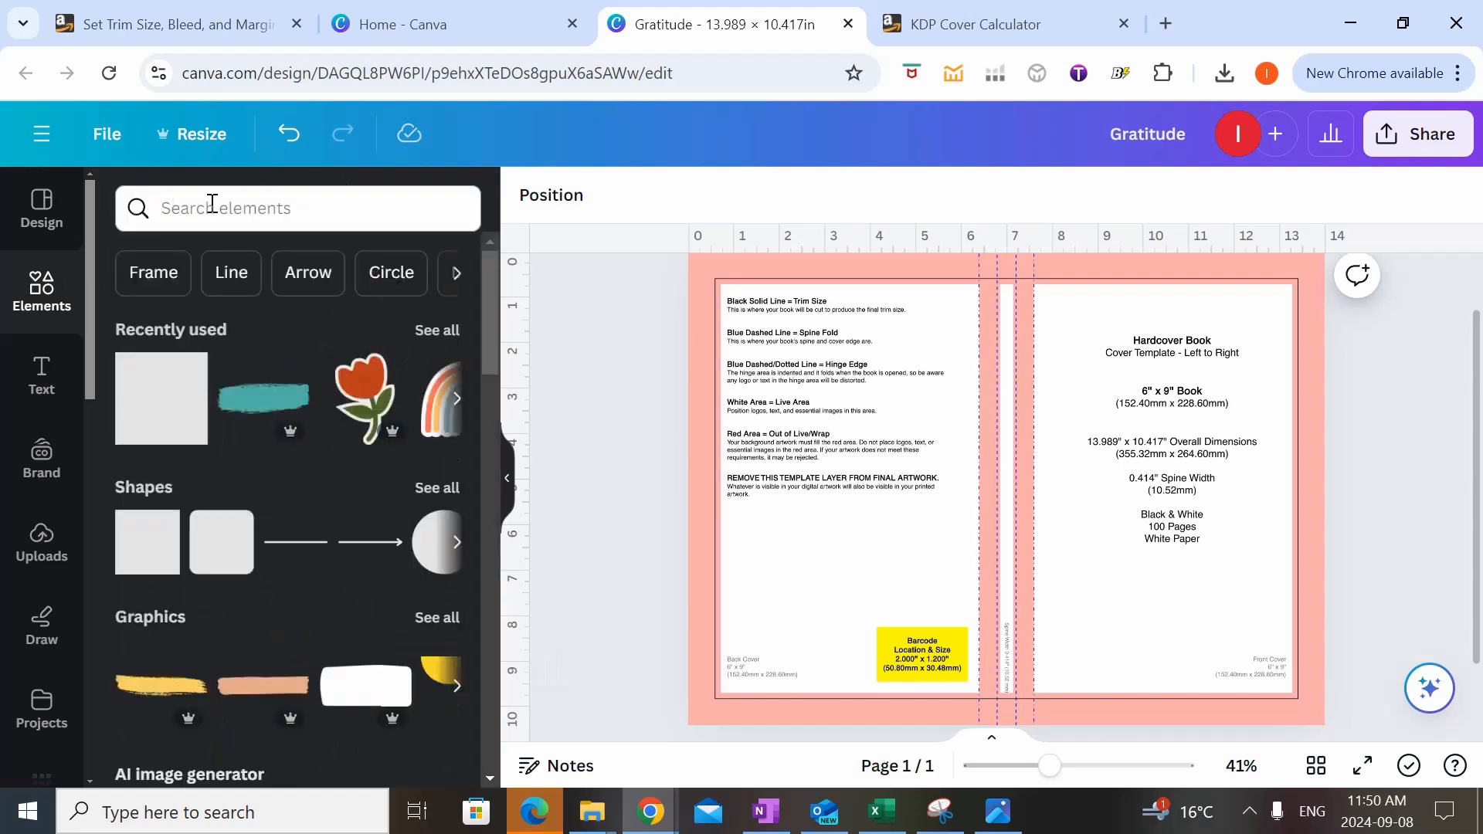
click(210, 207)
click(566, 352)
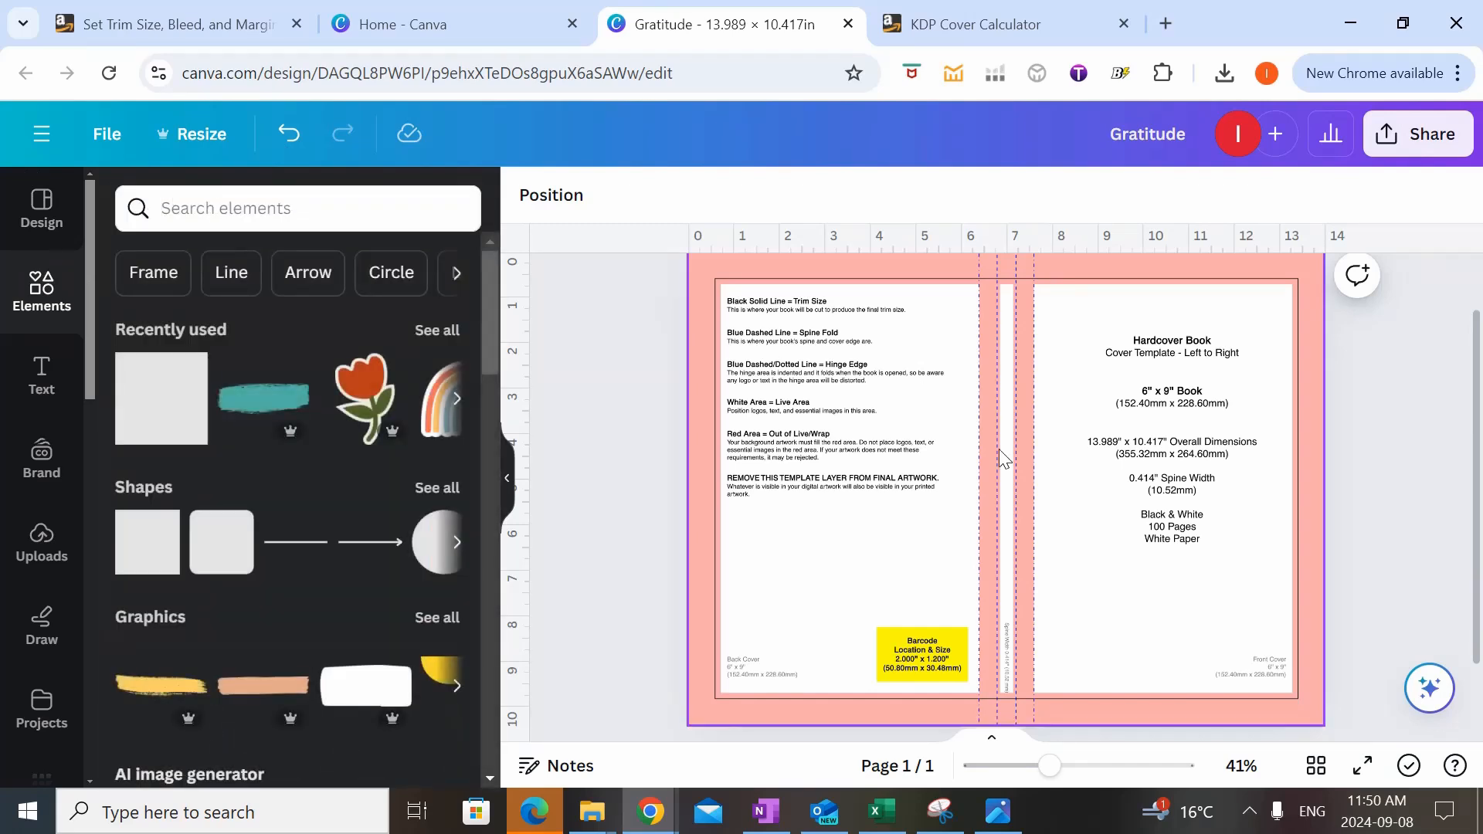
- Add the brown paper texture from the recently used elements and place it over the page's upper-left corner
click(437, 332)
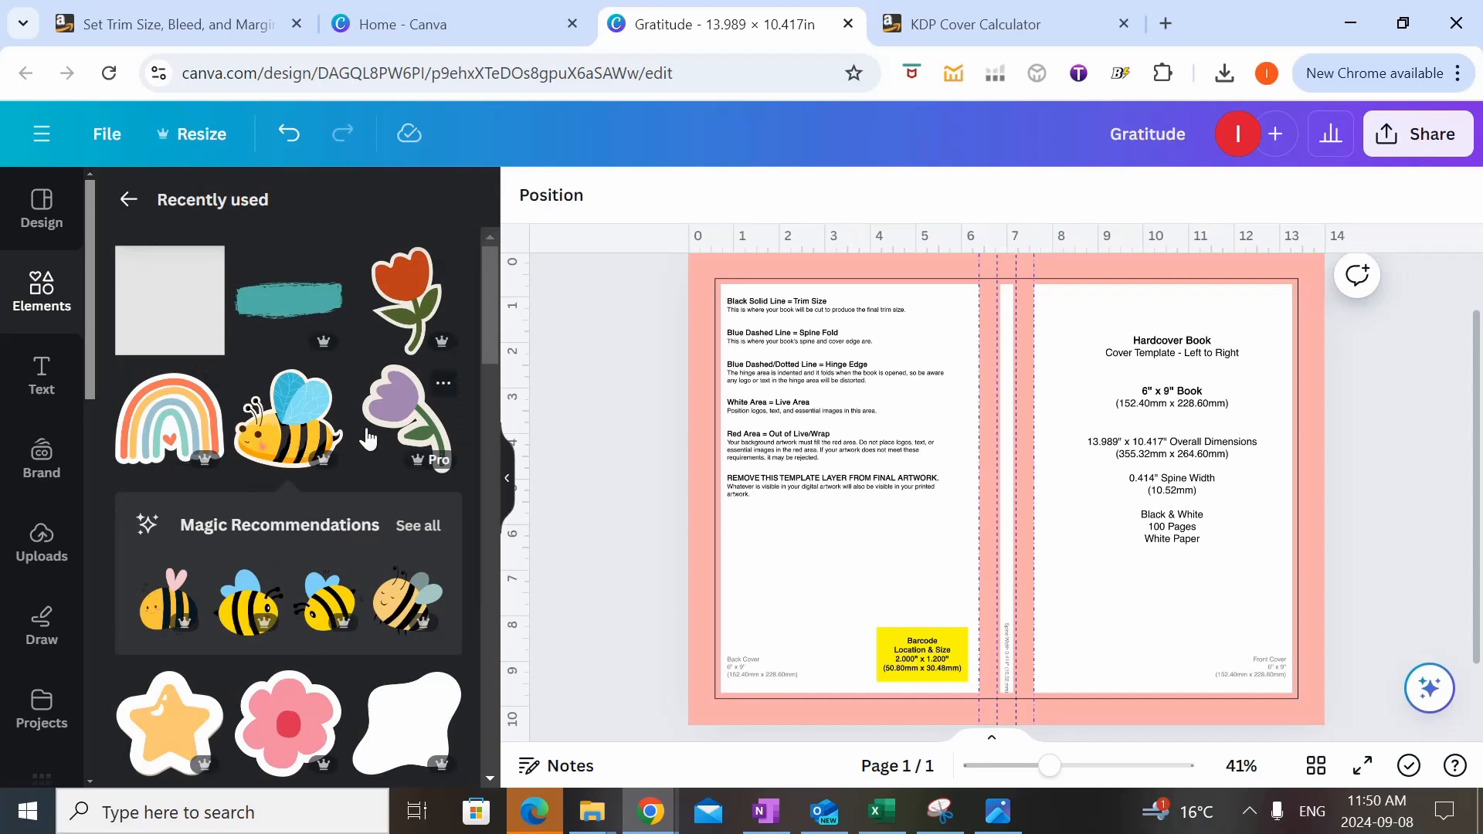
scroll(368, 439, down, 2)
scroll(368, 438, down, 2)
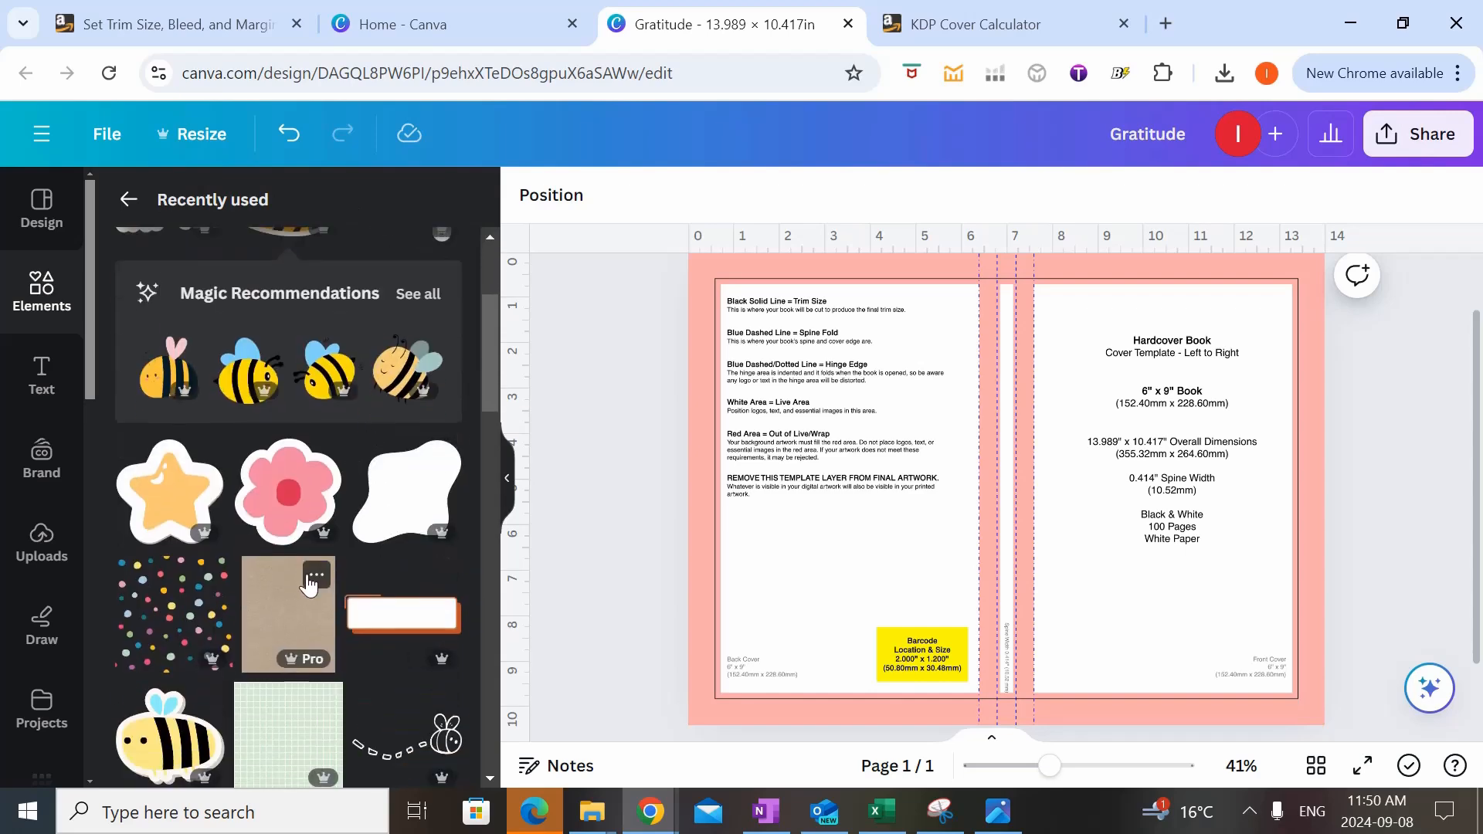
click(281, 581)
drag(982, 482, 794, 430)
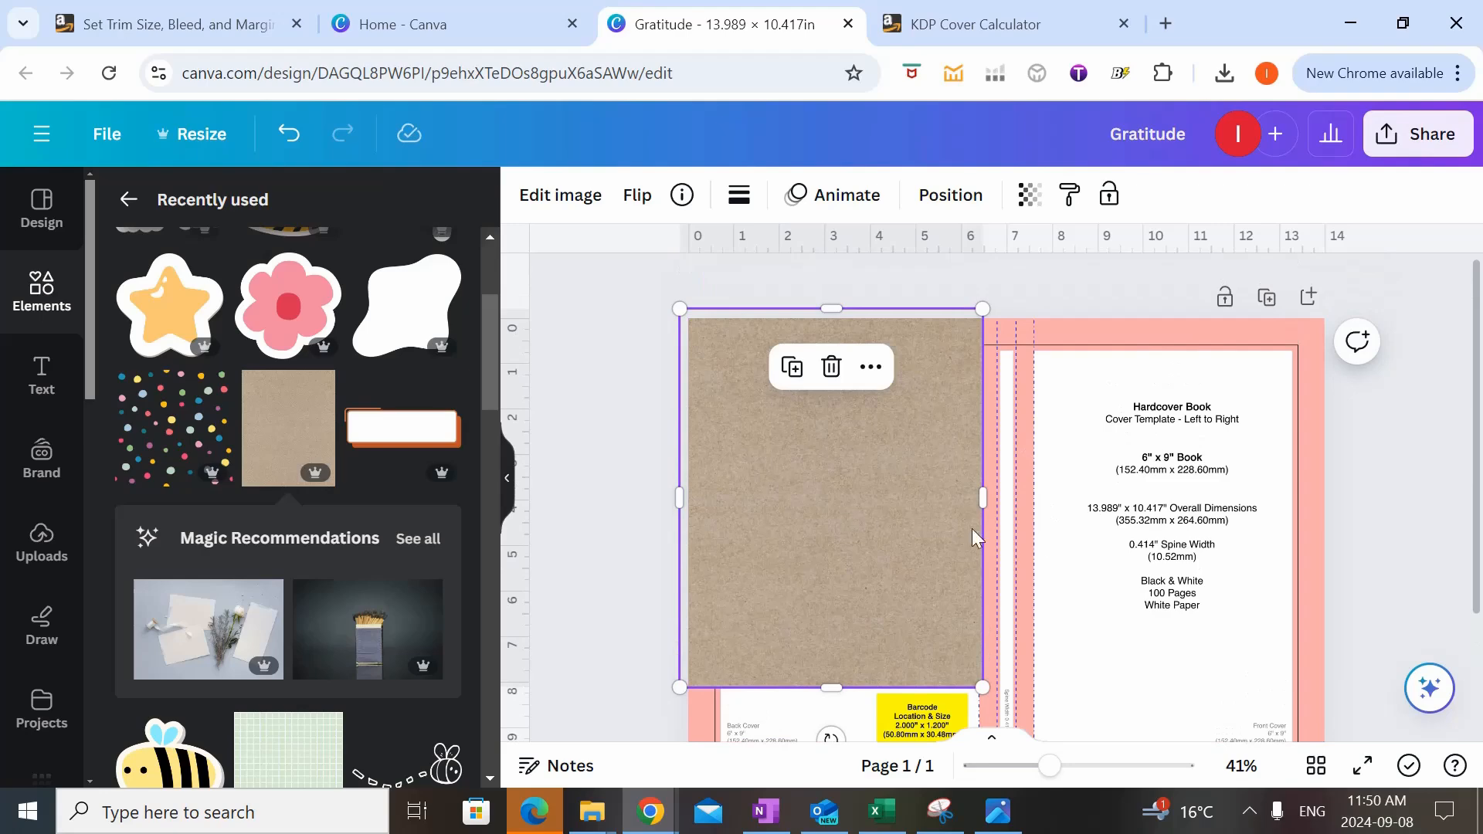
- Enlarge and stretch the brown paper texture until it covers the entire cover page
scroll(848, 513, down, 2)
drag(983, 536, 1072, 648)
drag(1072, 403, 1330, 444)
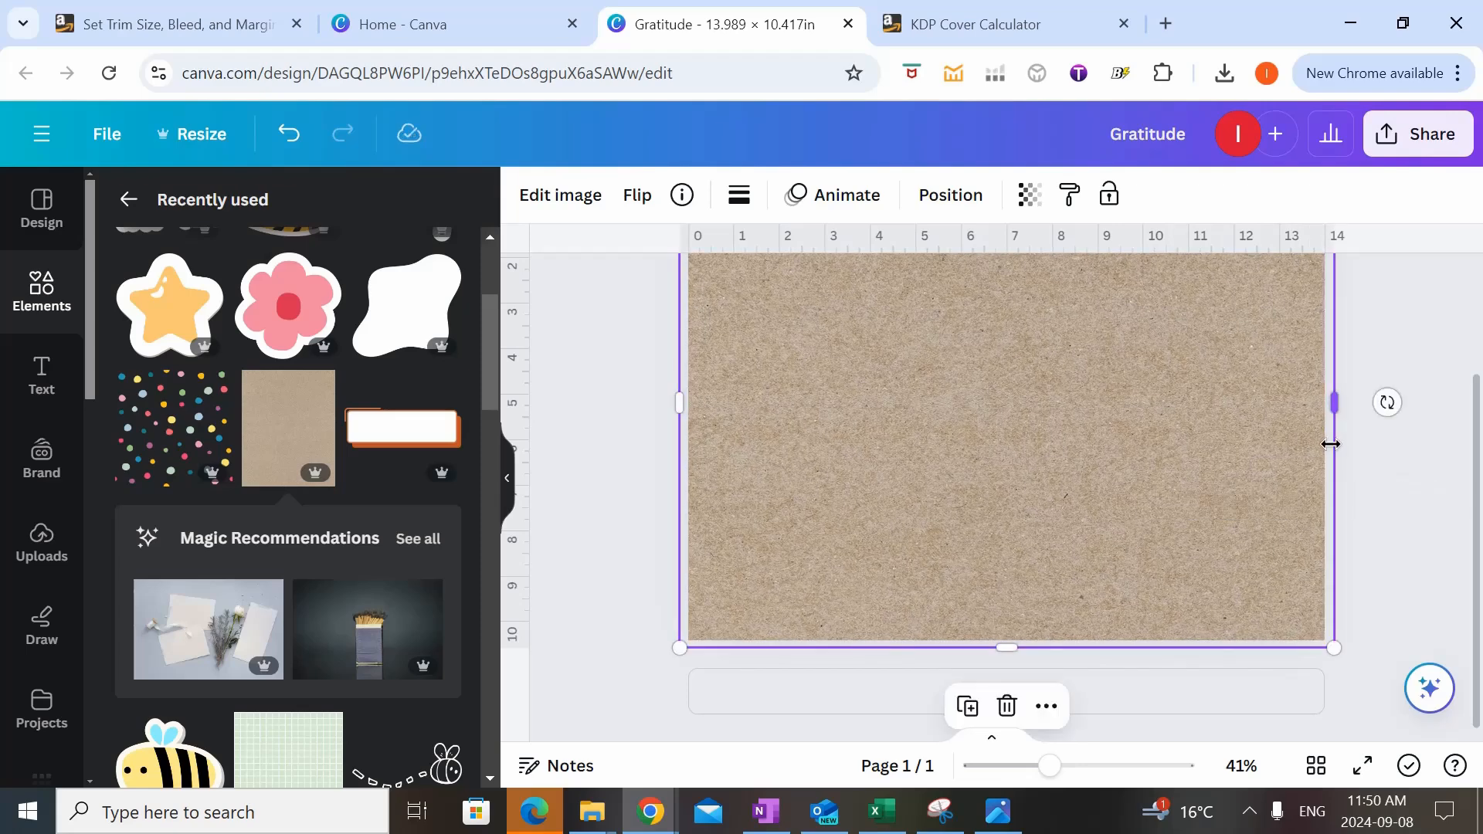
click(1378, 431)
scroll(1379, 431, up, 2)
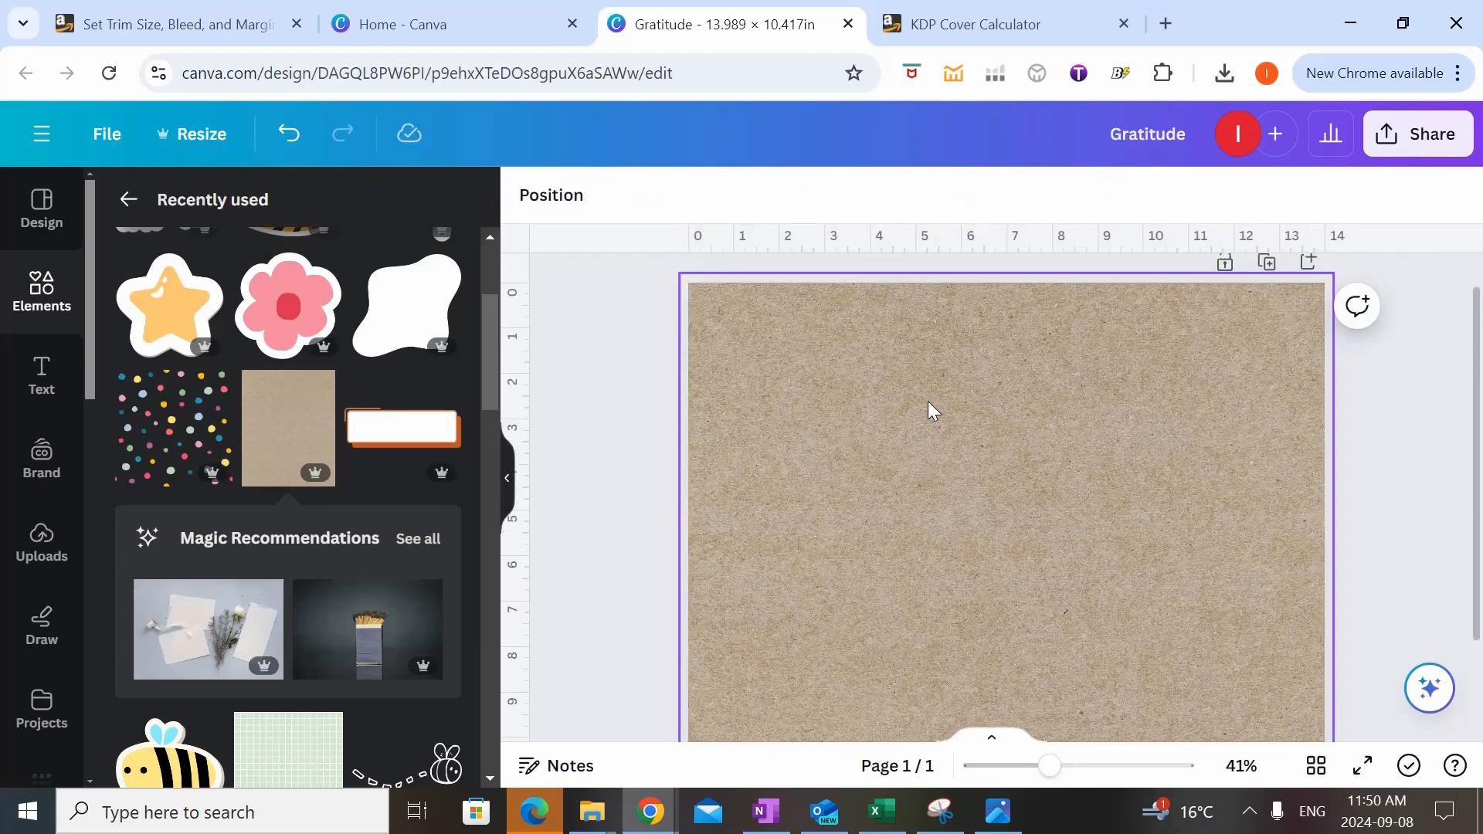
- Set the brown paper texture's transparency to 65 so the template guides show through
click(1143, 455)
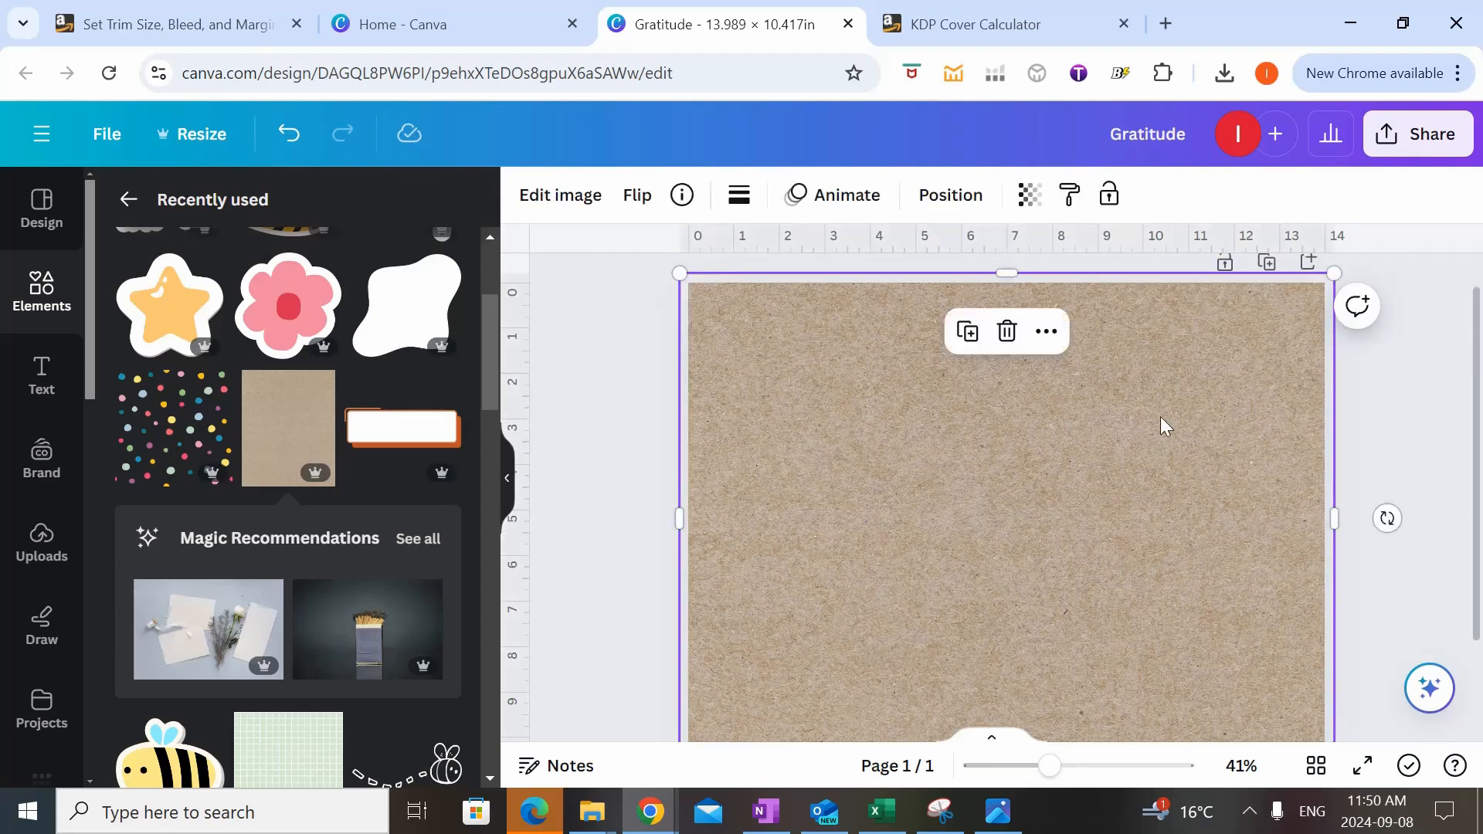
click(1033, 197)
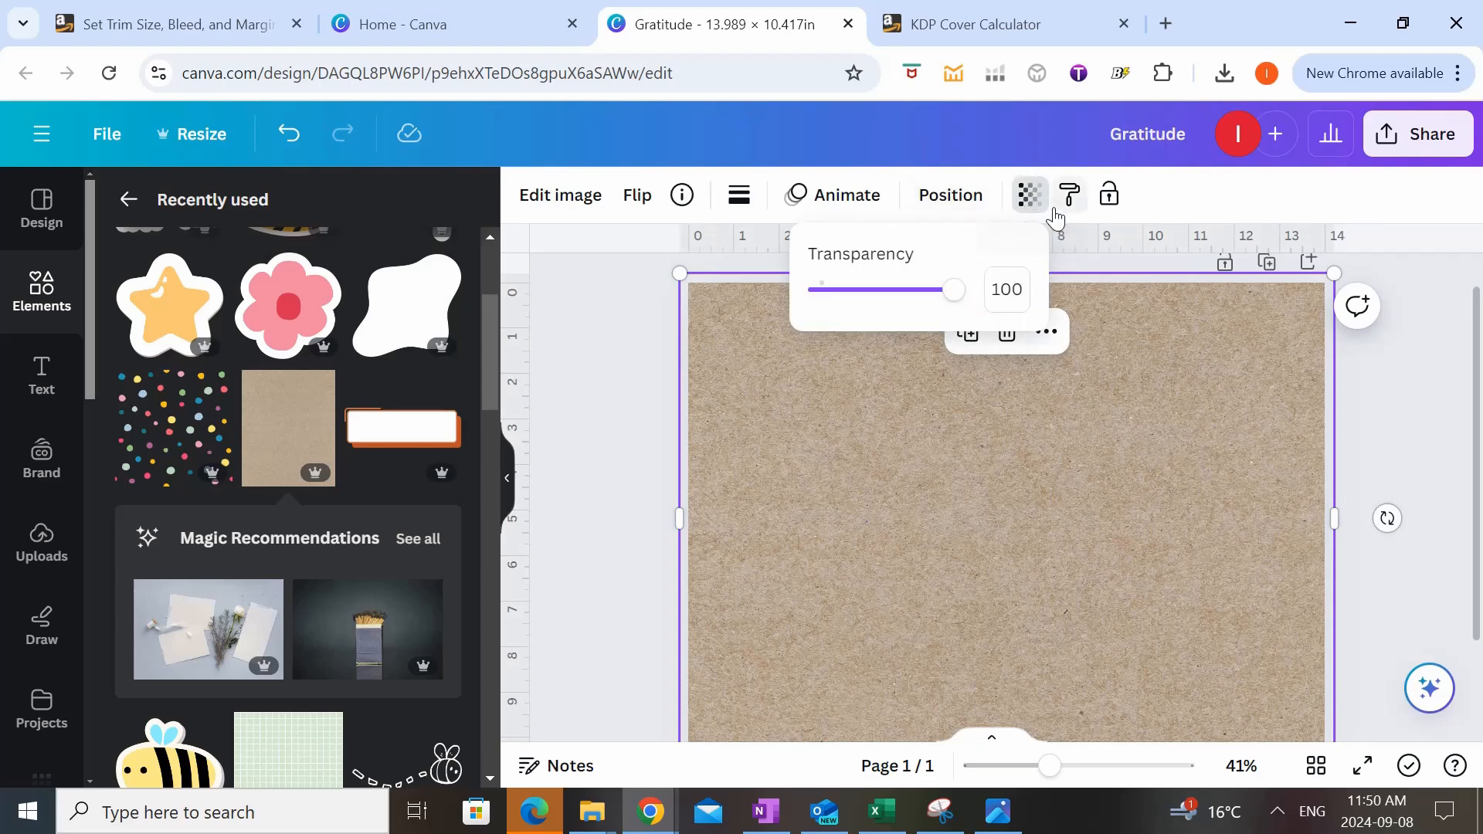
drag(955, 291, 908, 293)
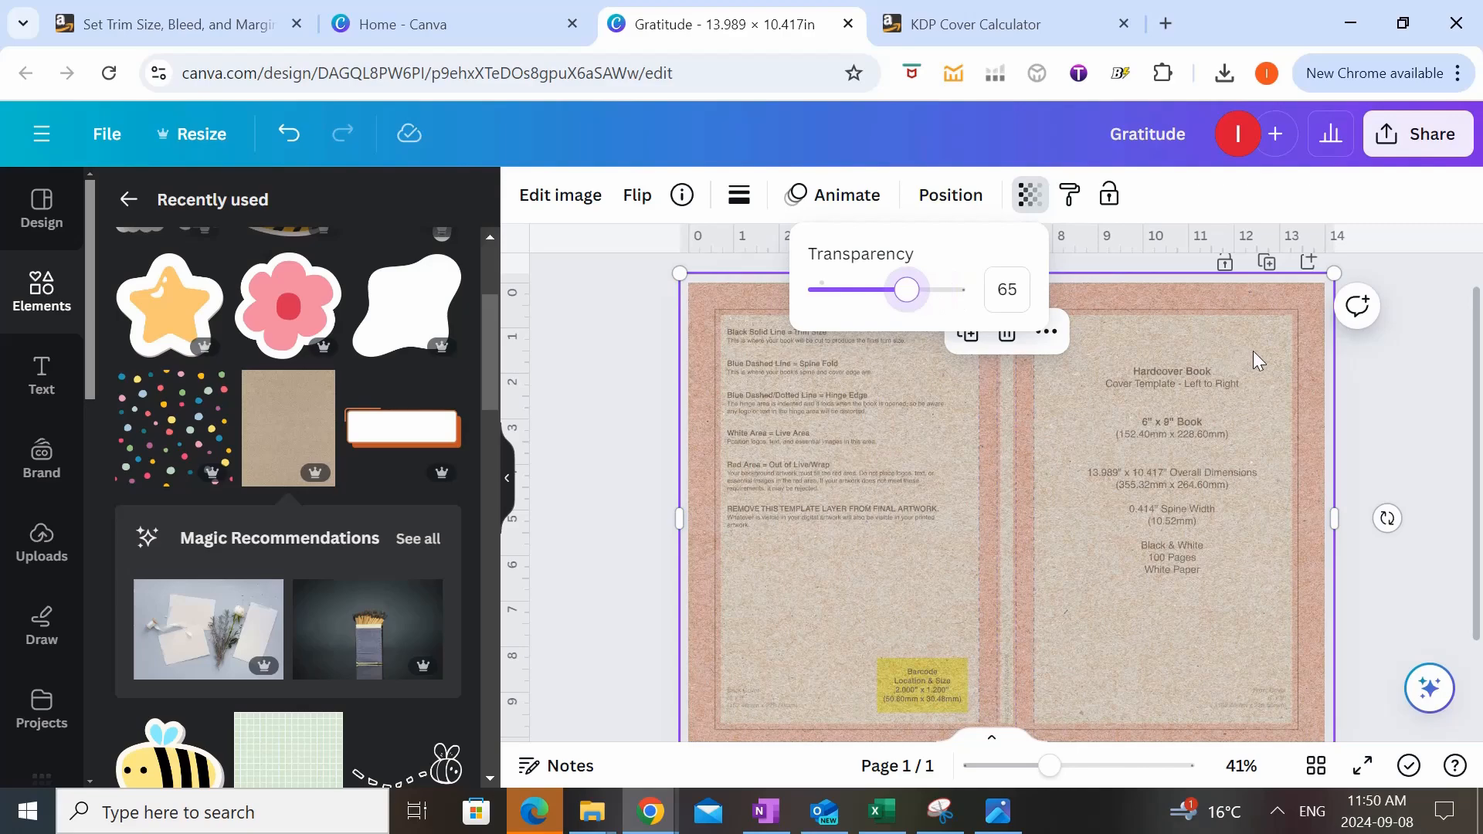
click(1360, 363)
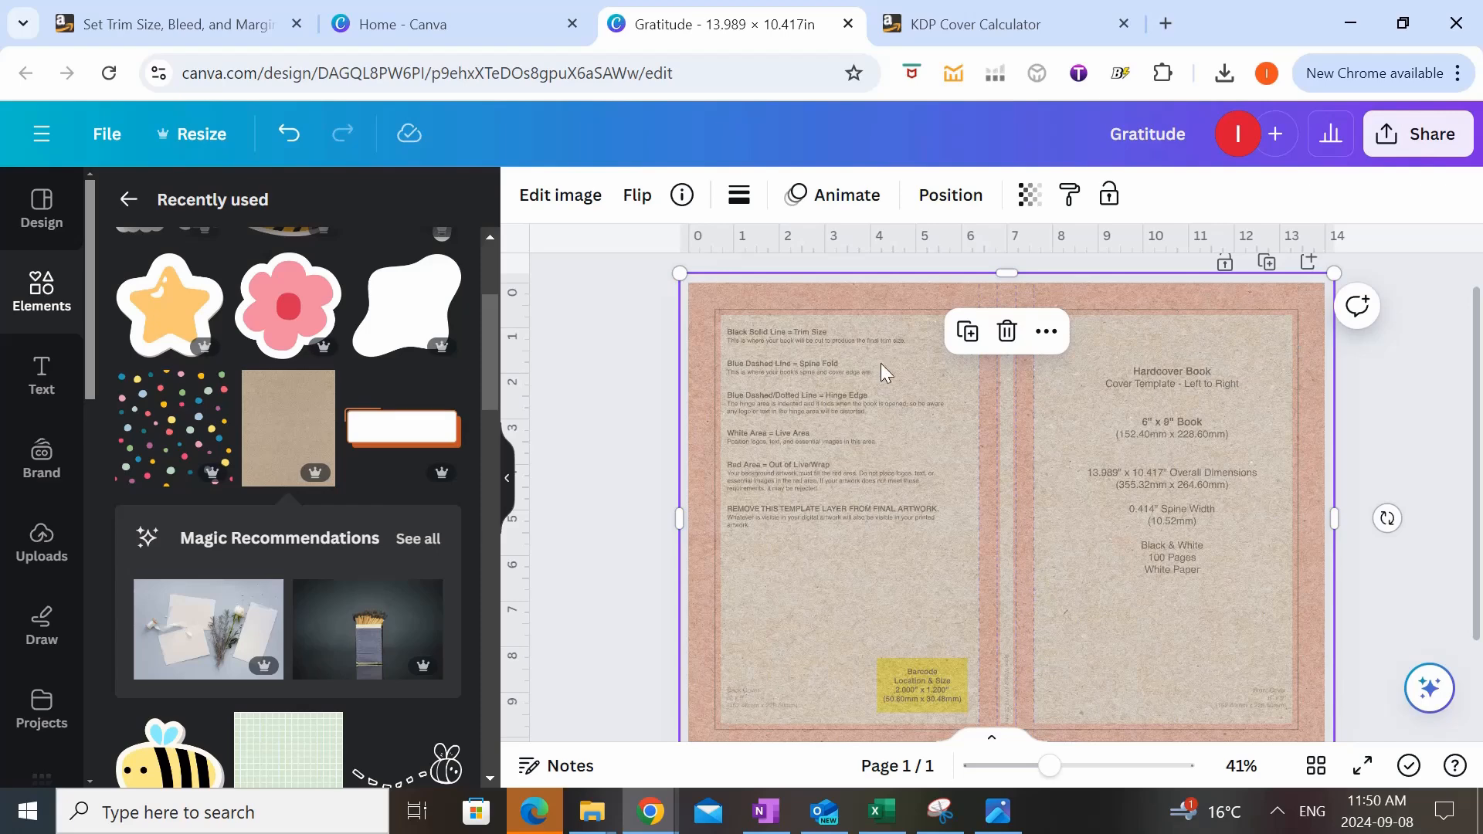
key(Escape)
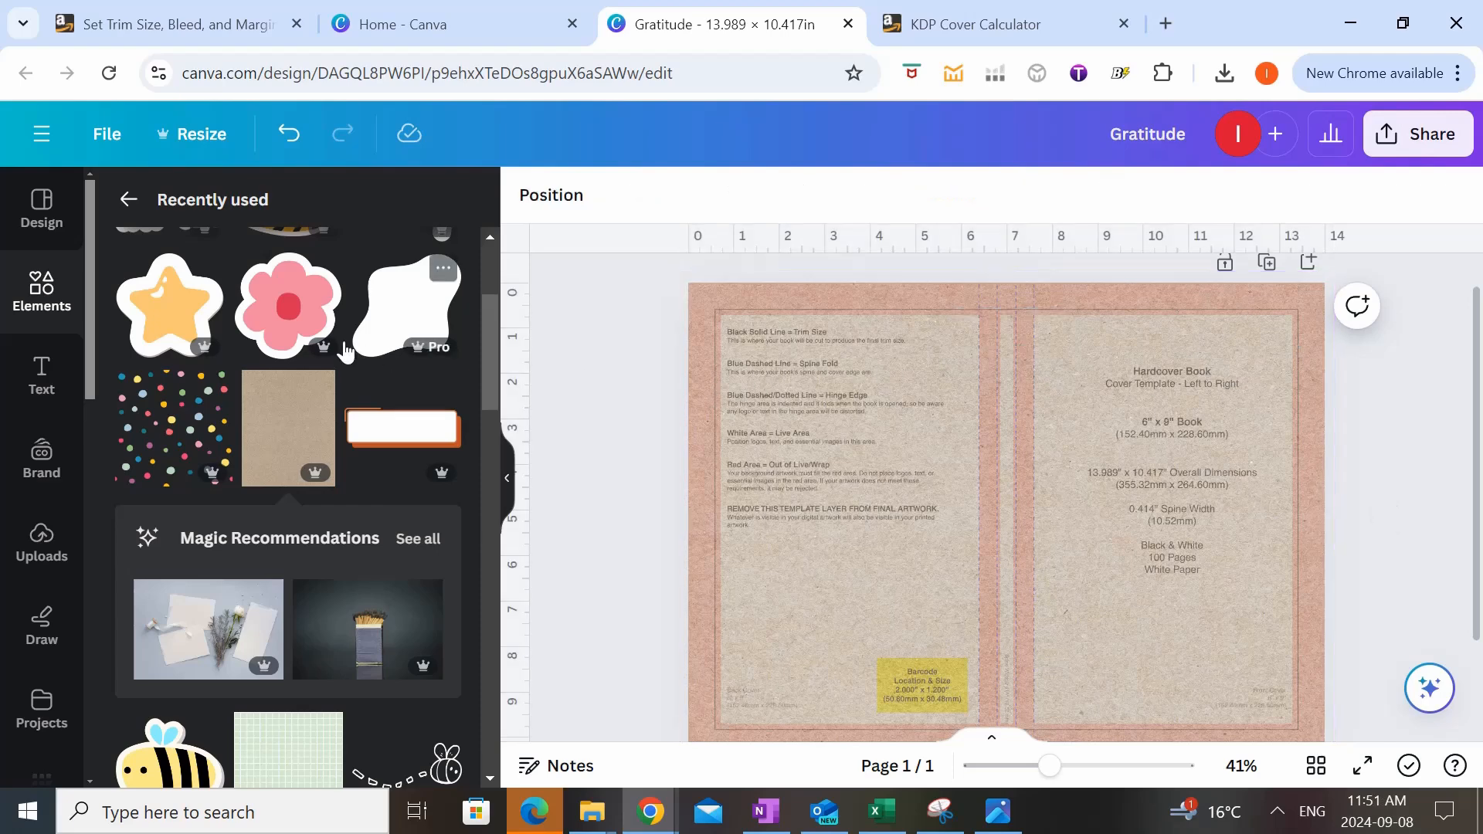
- Add the colourful dots graphic at the page's upper-left corner and enlarge it to the full page height
click(155, 425)
drag(976, 520, 753, 379)
drag(877, 472, 1089, 821)
scroll(1353, 575, down, 3)
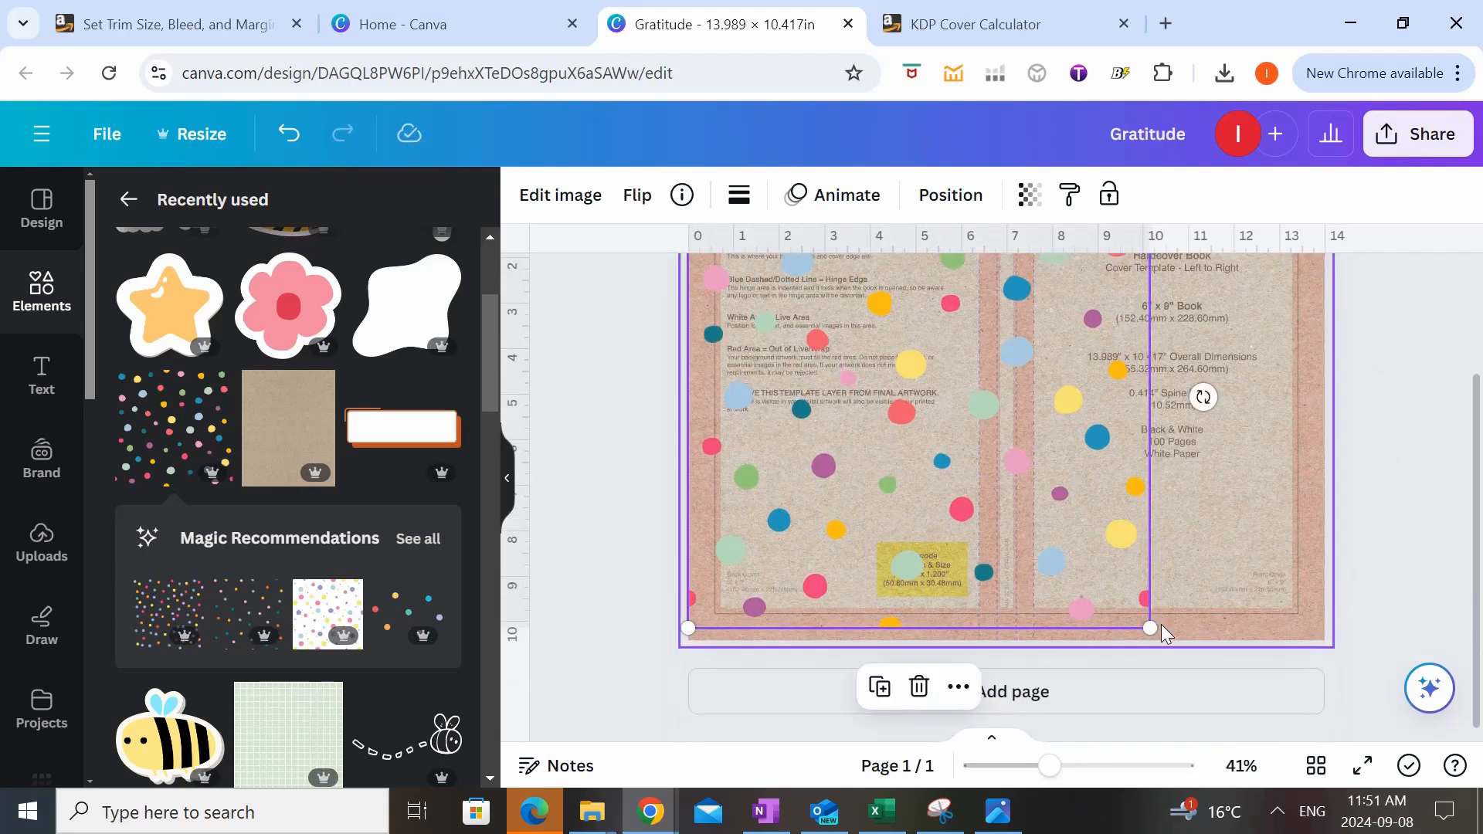
drag(1156, 633, 1161, 640)
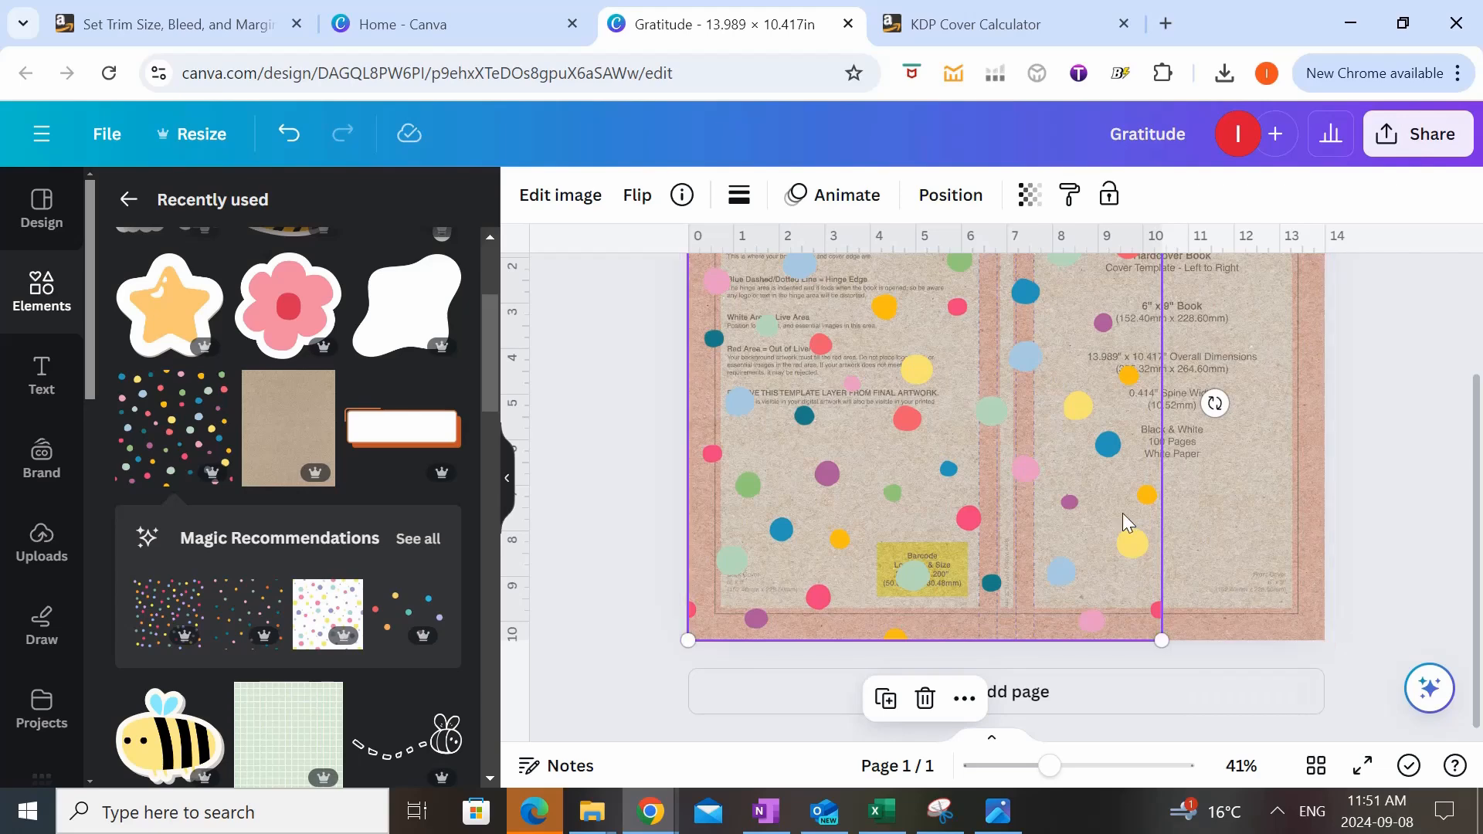
click(1350, 517)
- Add a second colourful dots graphic, enlarge it to page height, and align it beside the first to cover the remaining right strip
click(192, 456)
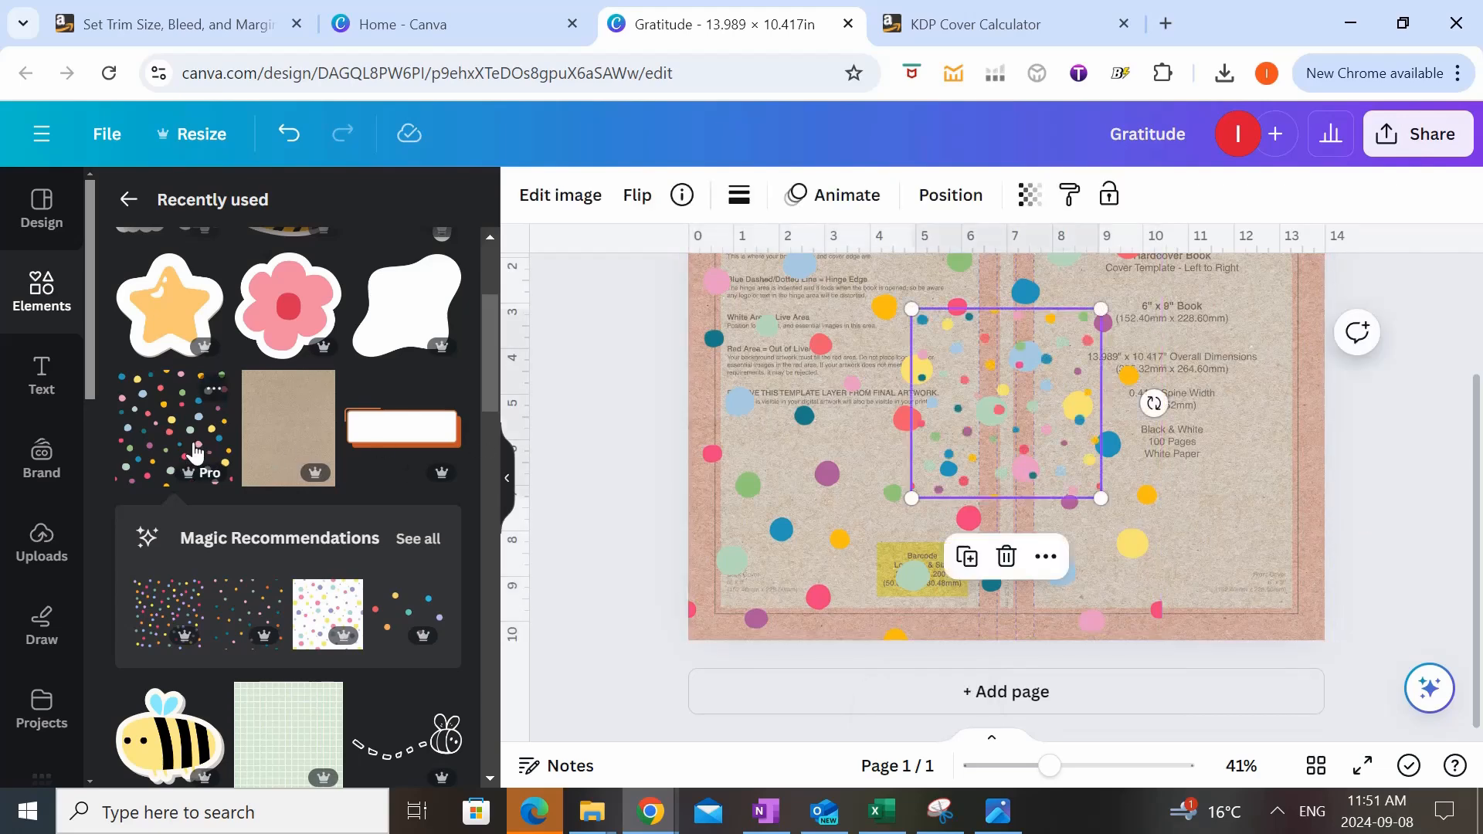
drag(1015, 489, 1263, 625)
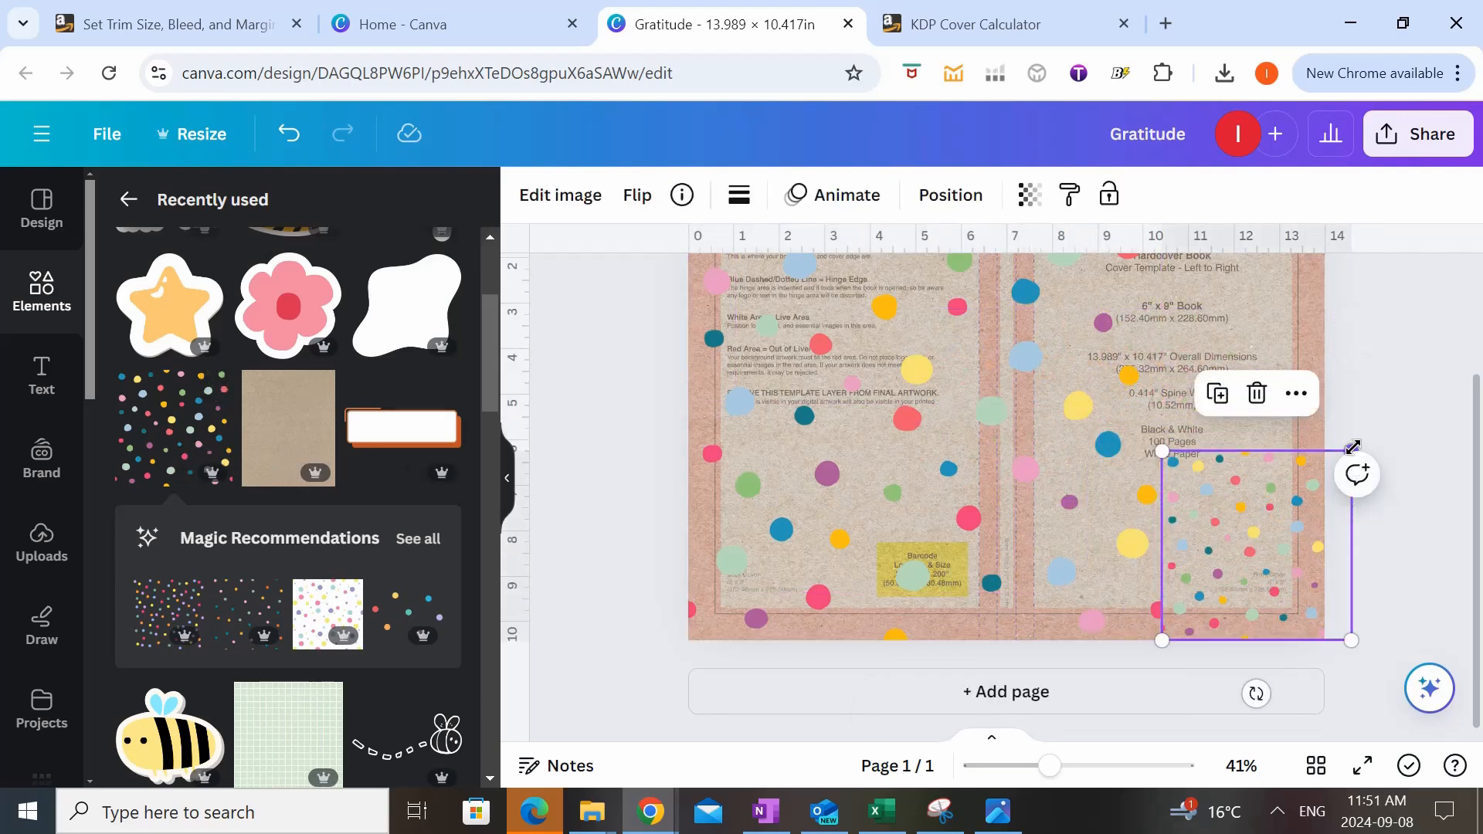
drag(1351, 444, 1430, 219)
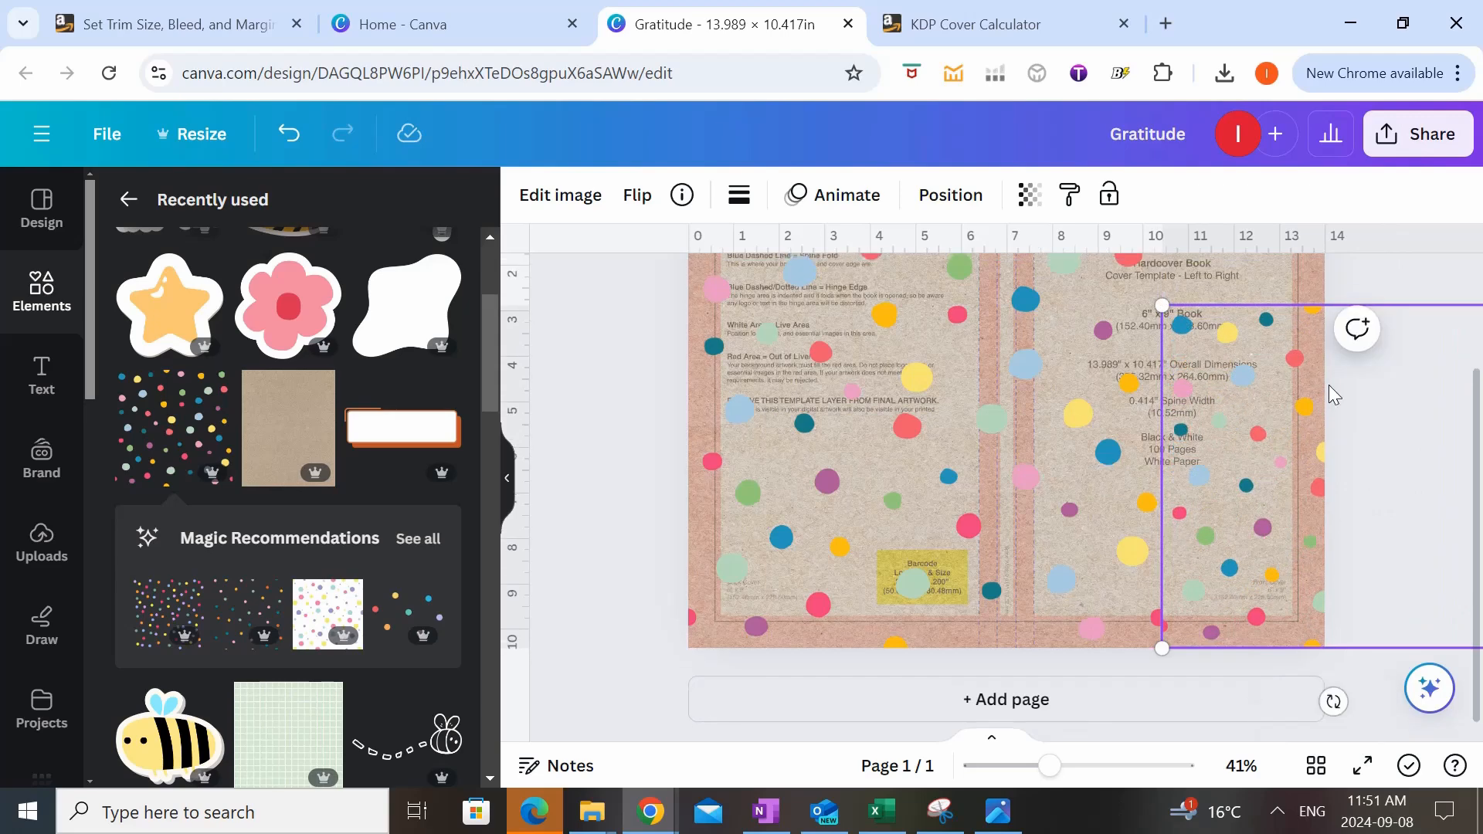
scroll(1329, 385, up, 2)
drag(1143, 399, 1012, 297)
drag(1104, 369, 1244, 386)
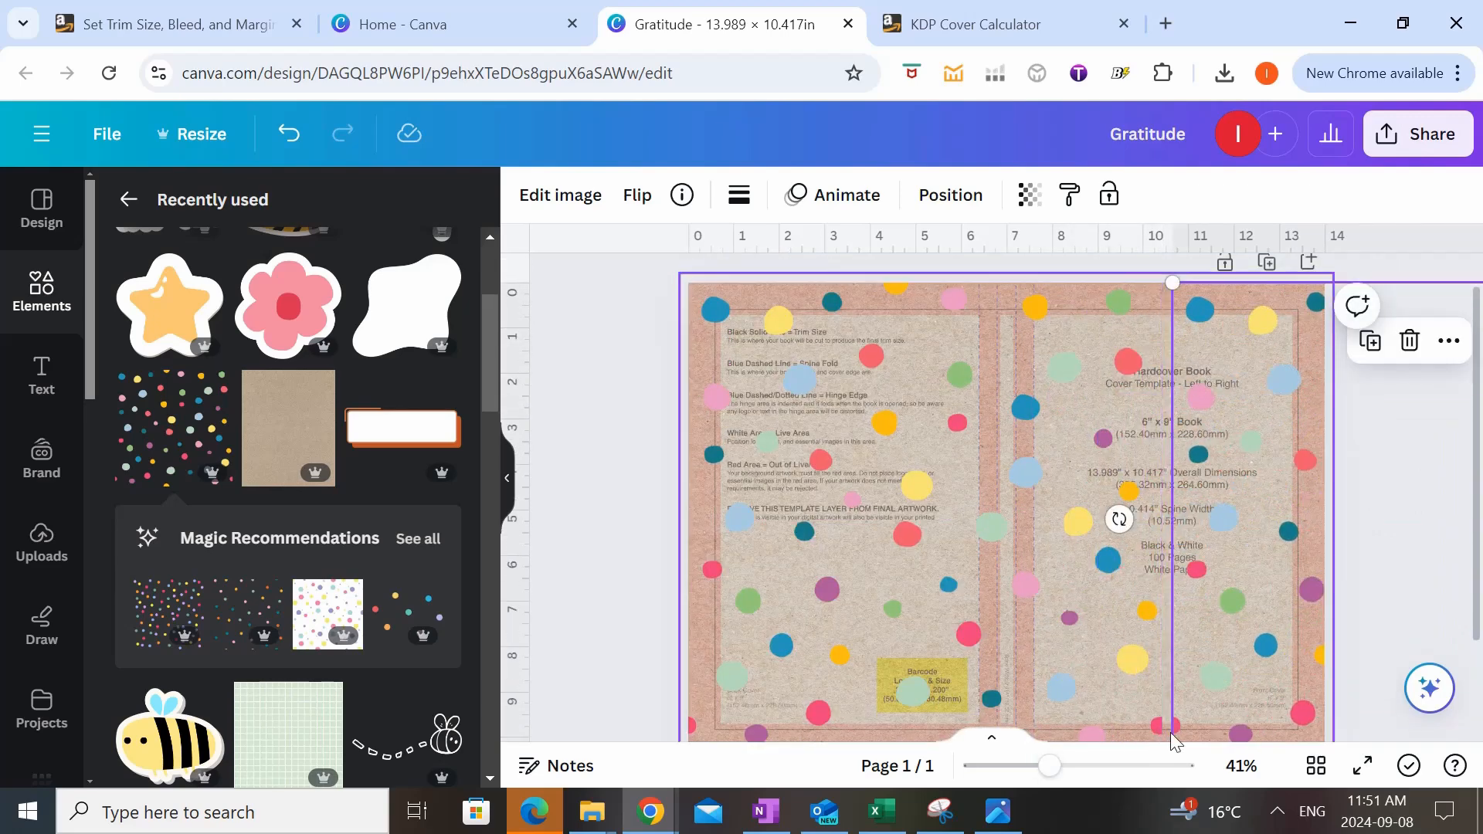
drag(1251, 590, 1242, 583)
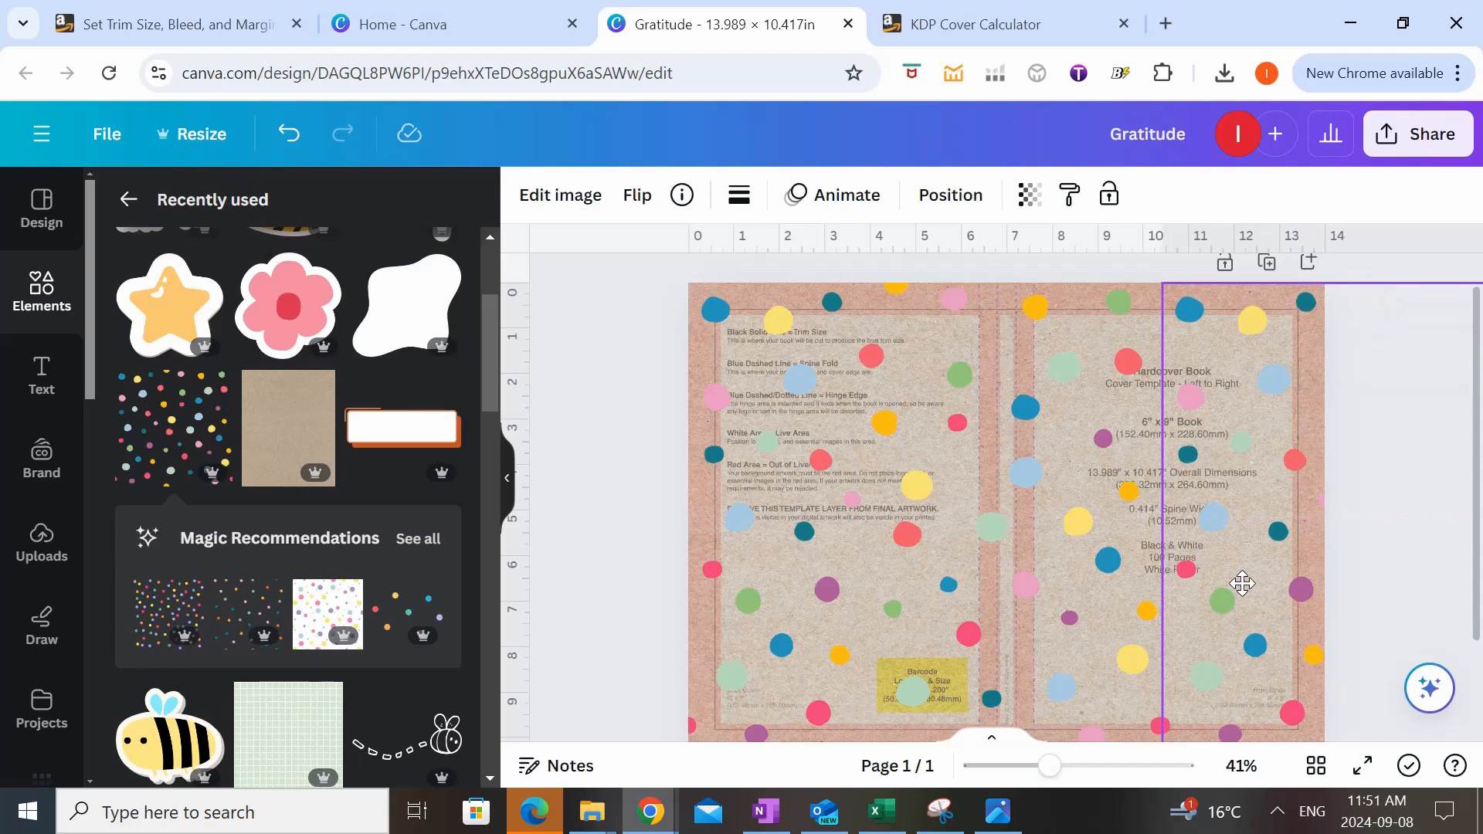
click(618, 517)
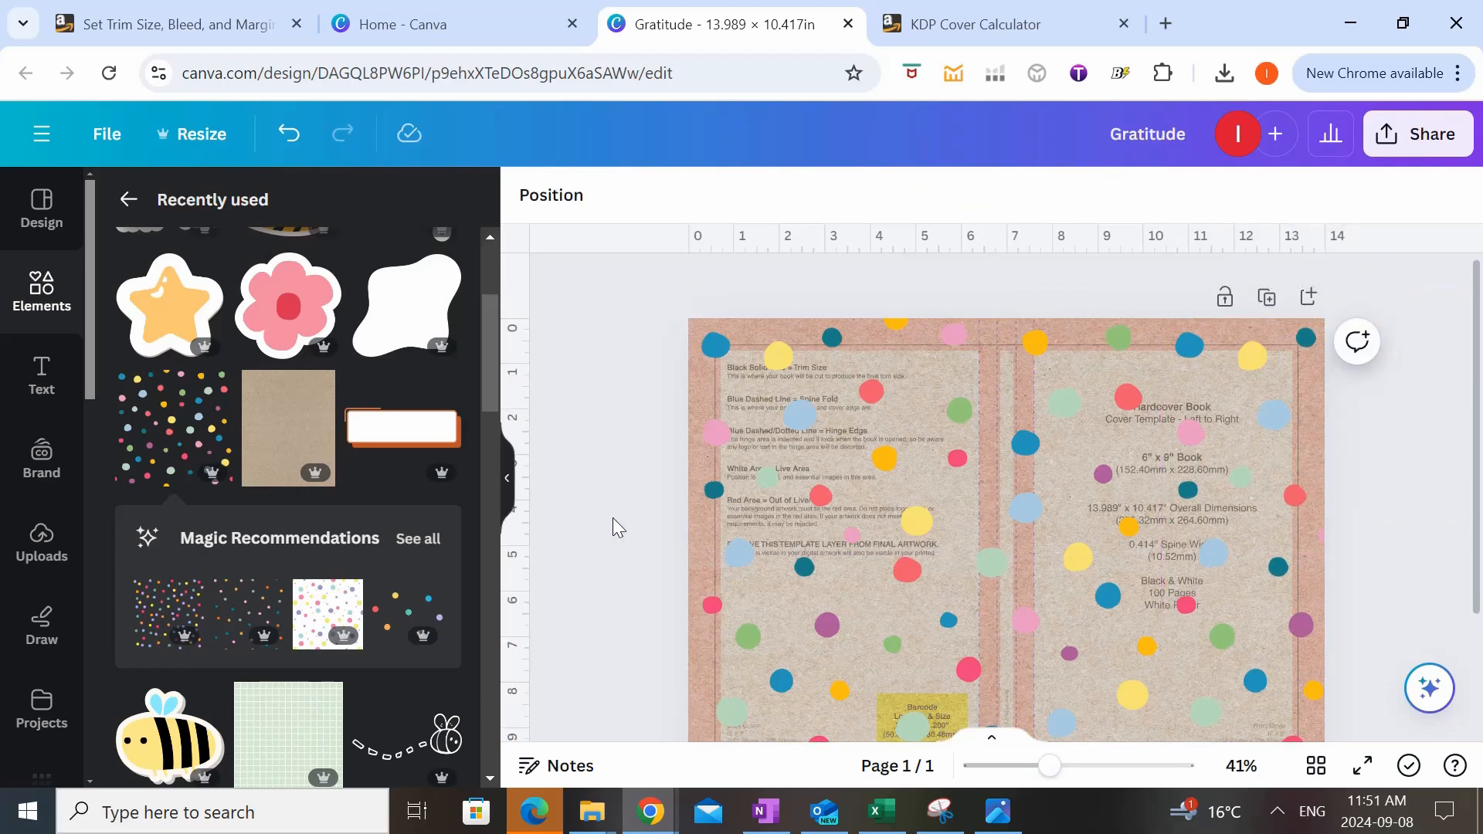
- Add the white blob graphic to the front cover and recolour it with the dark blue from the Berry Blues palette
scroll(613, 518, down, 2)
click(407, 305)
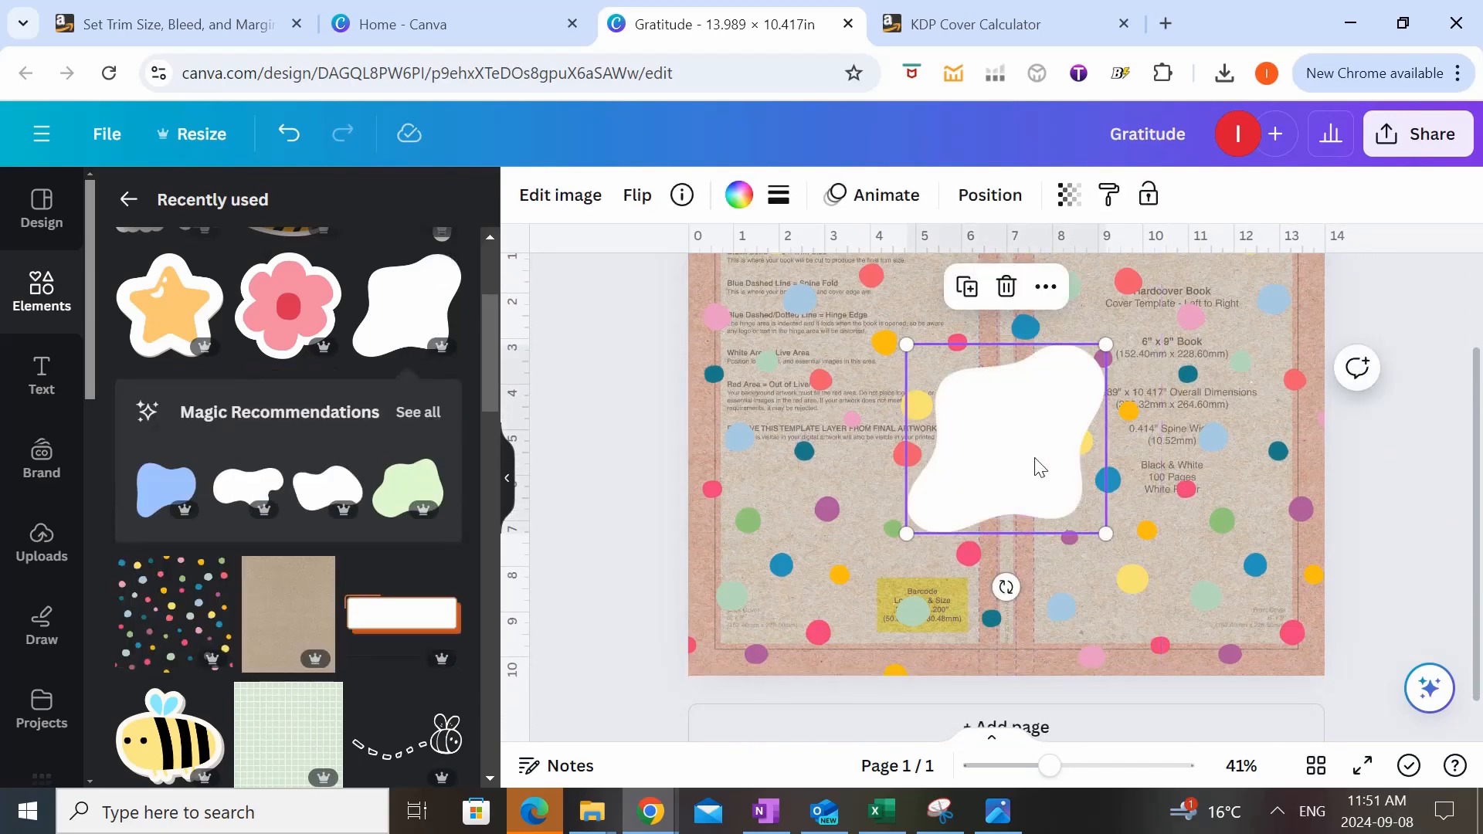
drag(1039, 467, 1190, 423)
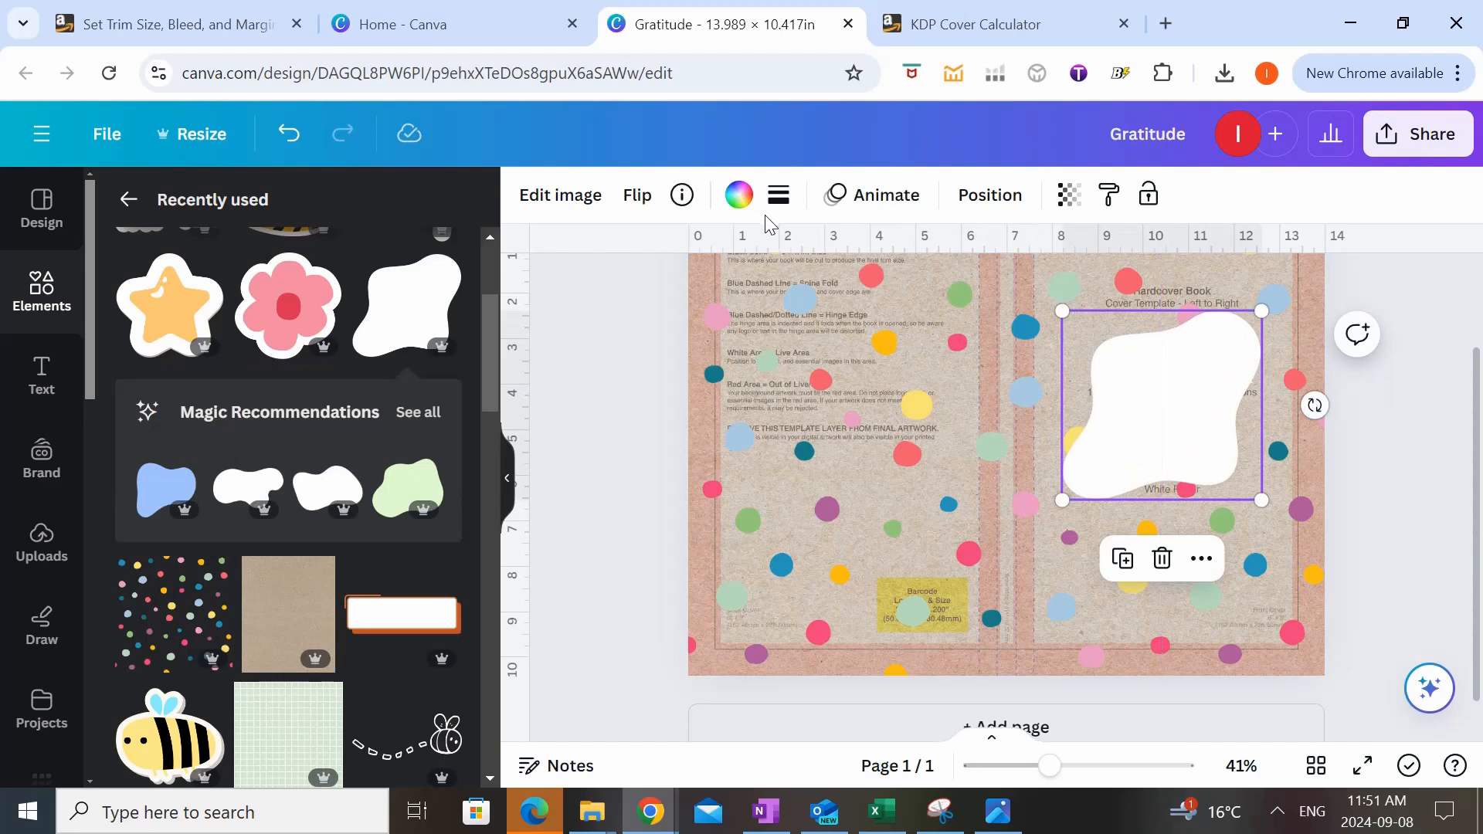
click(738, 196)
click(127, 674)
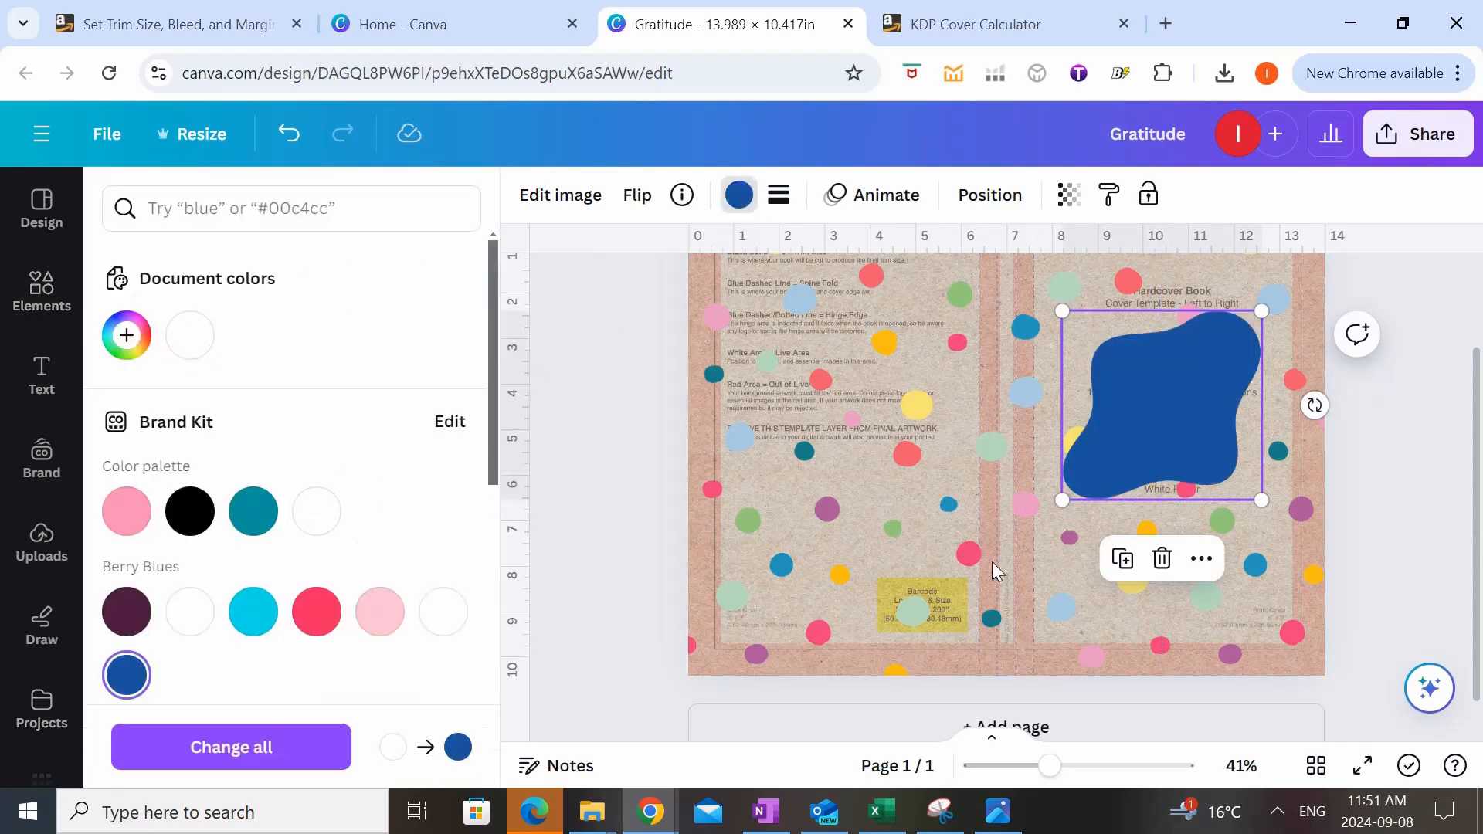
- Rotate the blue blob clockwise so it lies more horizontally on the front cover, and duplicate it
drag(1313, 404, 1275, 467)
drag(1223, 407, 1218, 401)
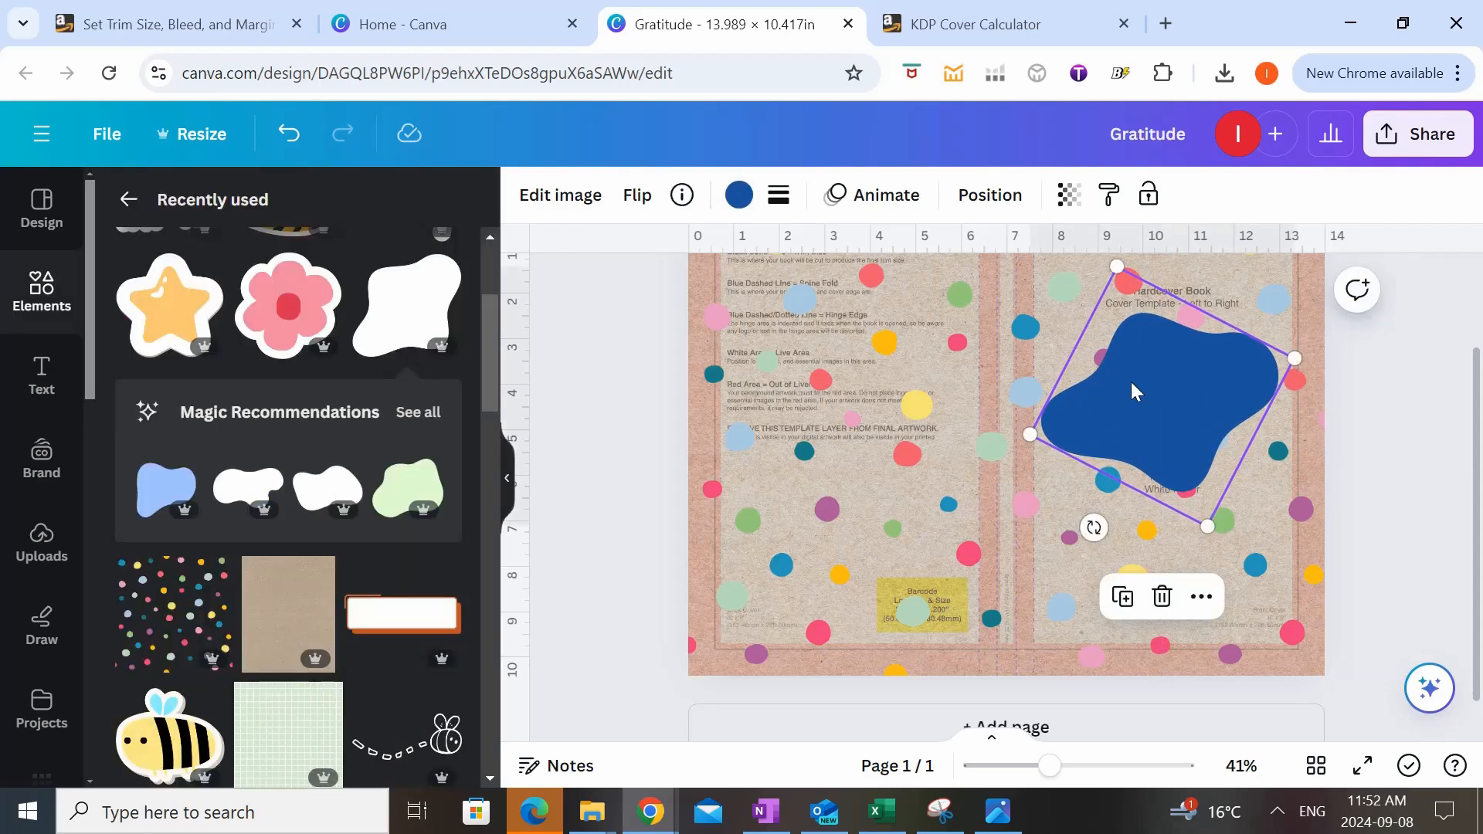
key(ctrl+z)
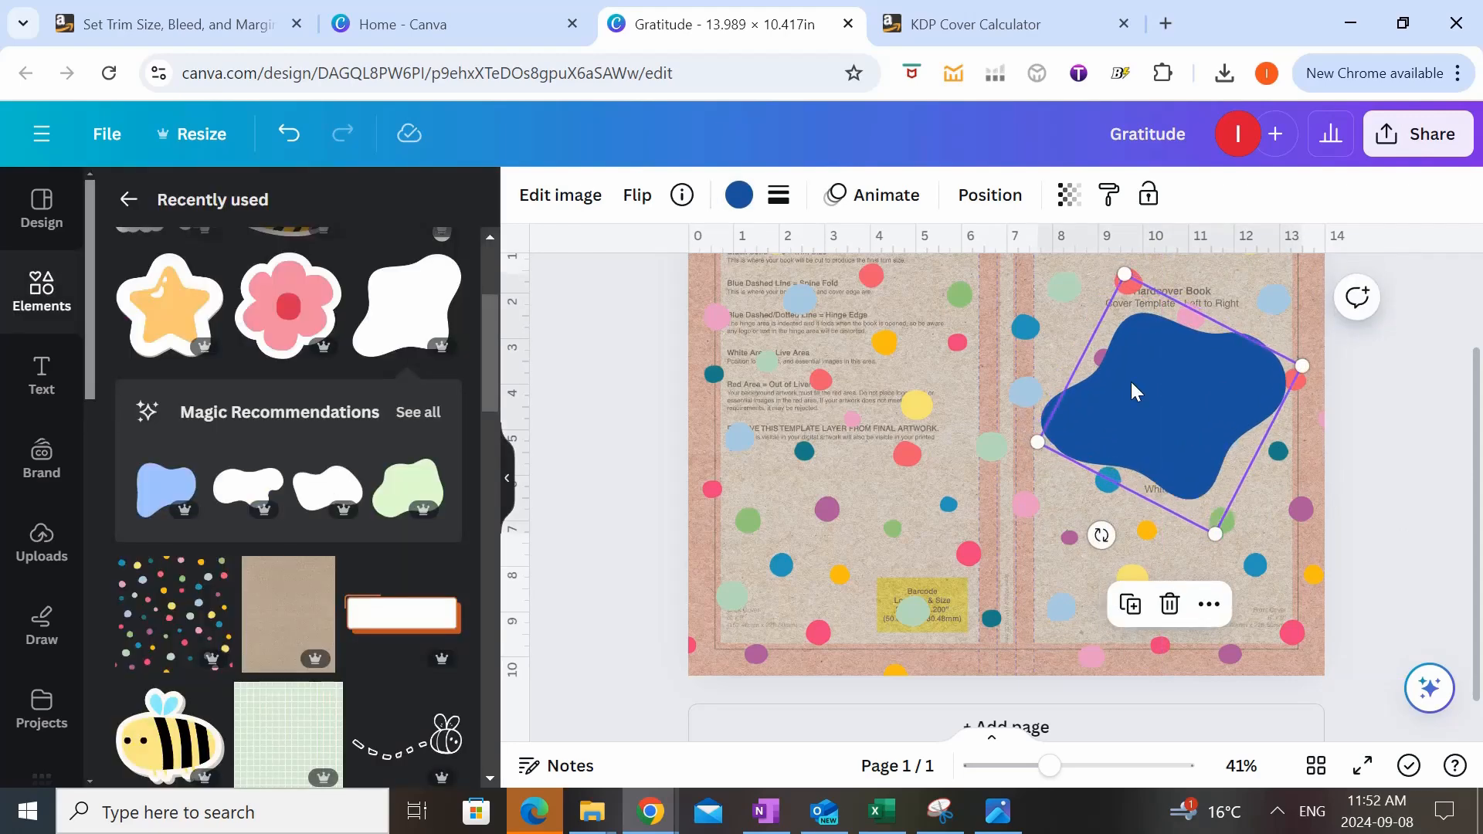
- Recolour the duplicate blob with default Yellow #ffde59 and soften it to a paler, muted yellow
click(740, 195)
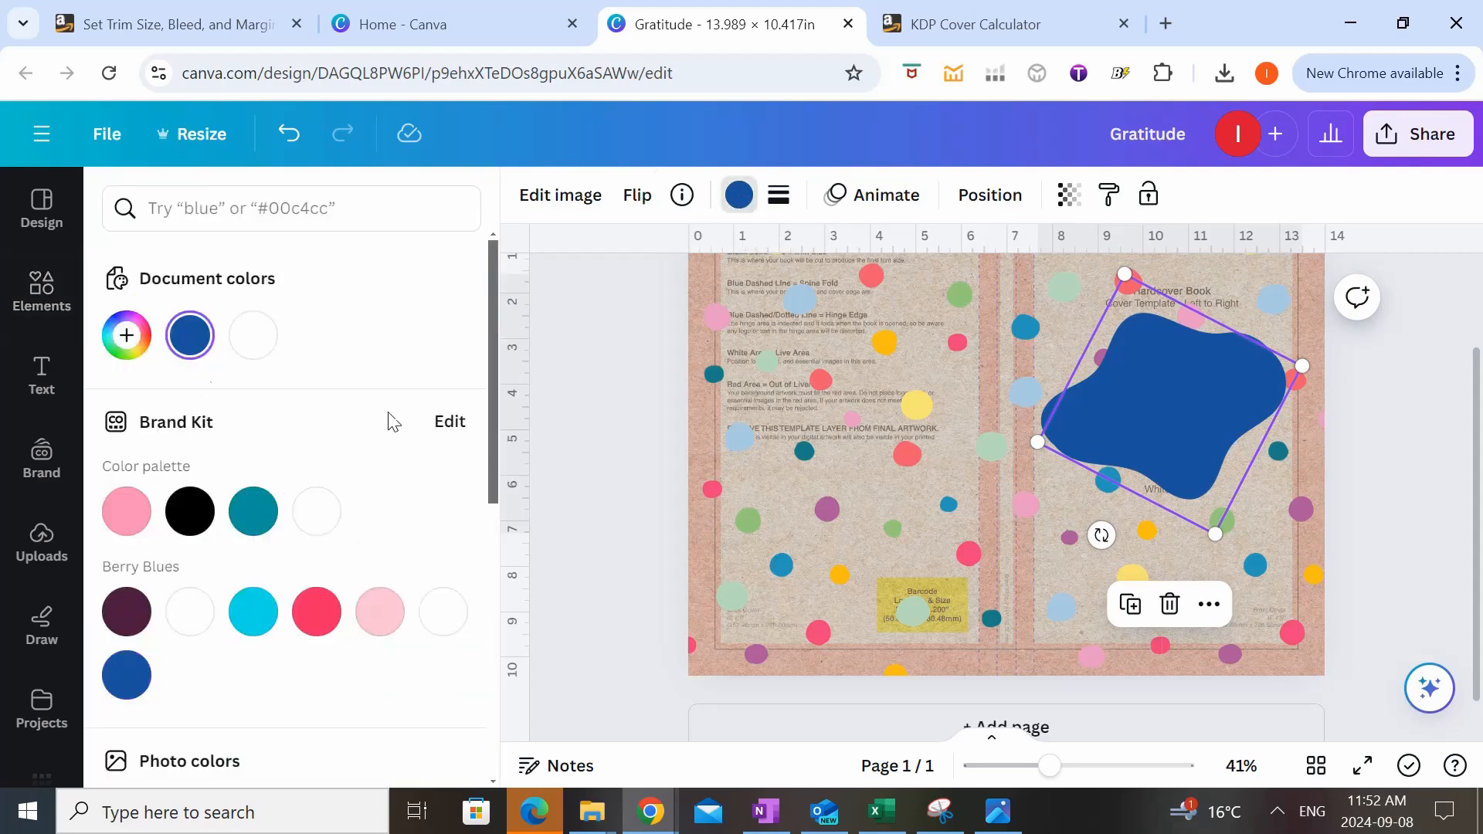
scroll(409, 424, down, 5)
scroll(432, 433, down, 2)
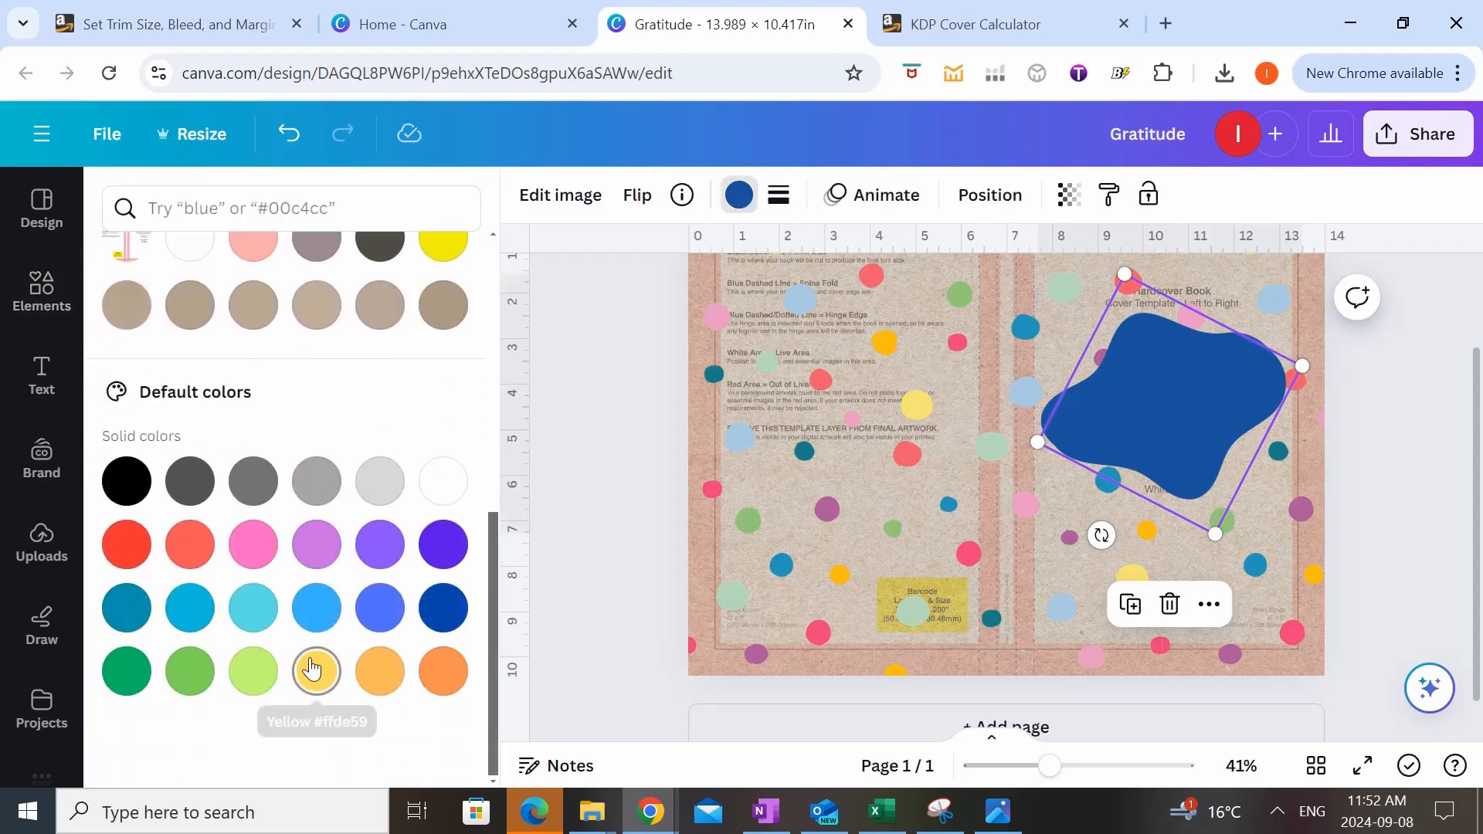
click(315, 668)
scroll(308, 505, up, 6)
scroll(314, 519, down, 6)
scroll(232, 424, up, 6)
click(128, 334)
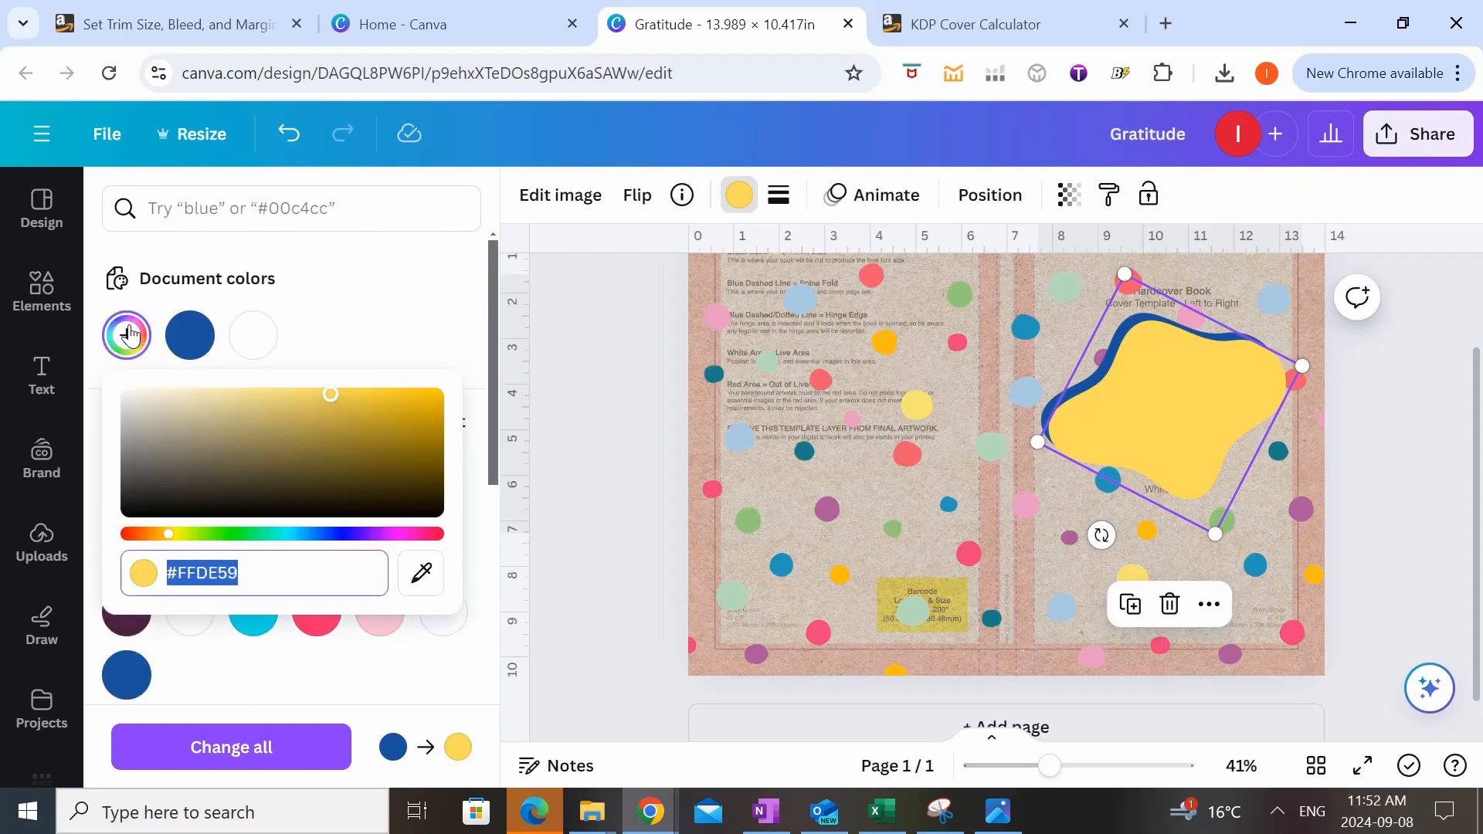
click(276, 395)
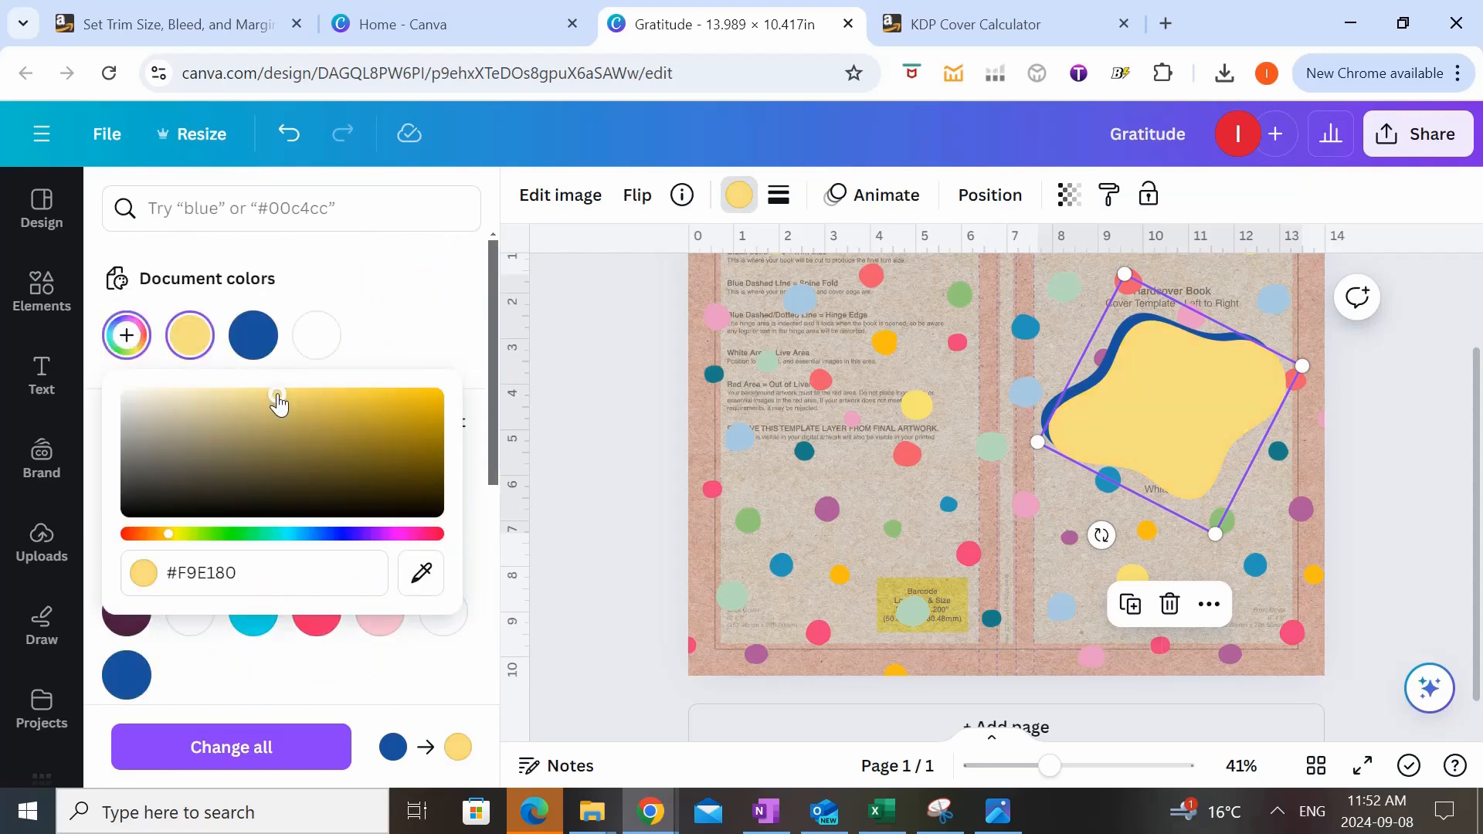
click(252, 395)
click(1341, 470)
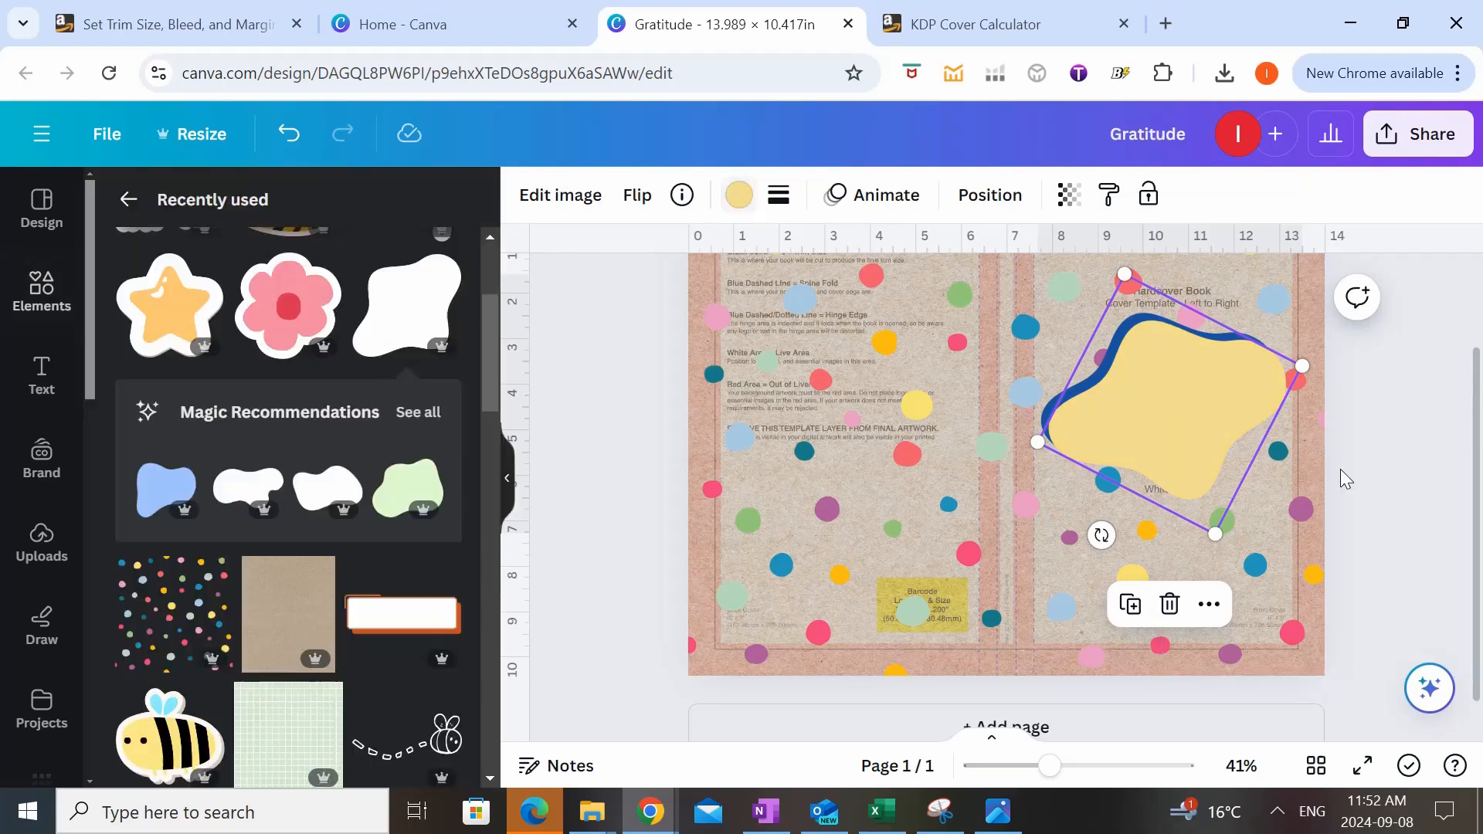
- Shrink the yellow blob and centre it inside the blue blob so blue forms a border around it
click(1116, 430)
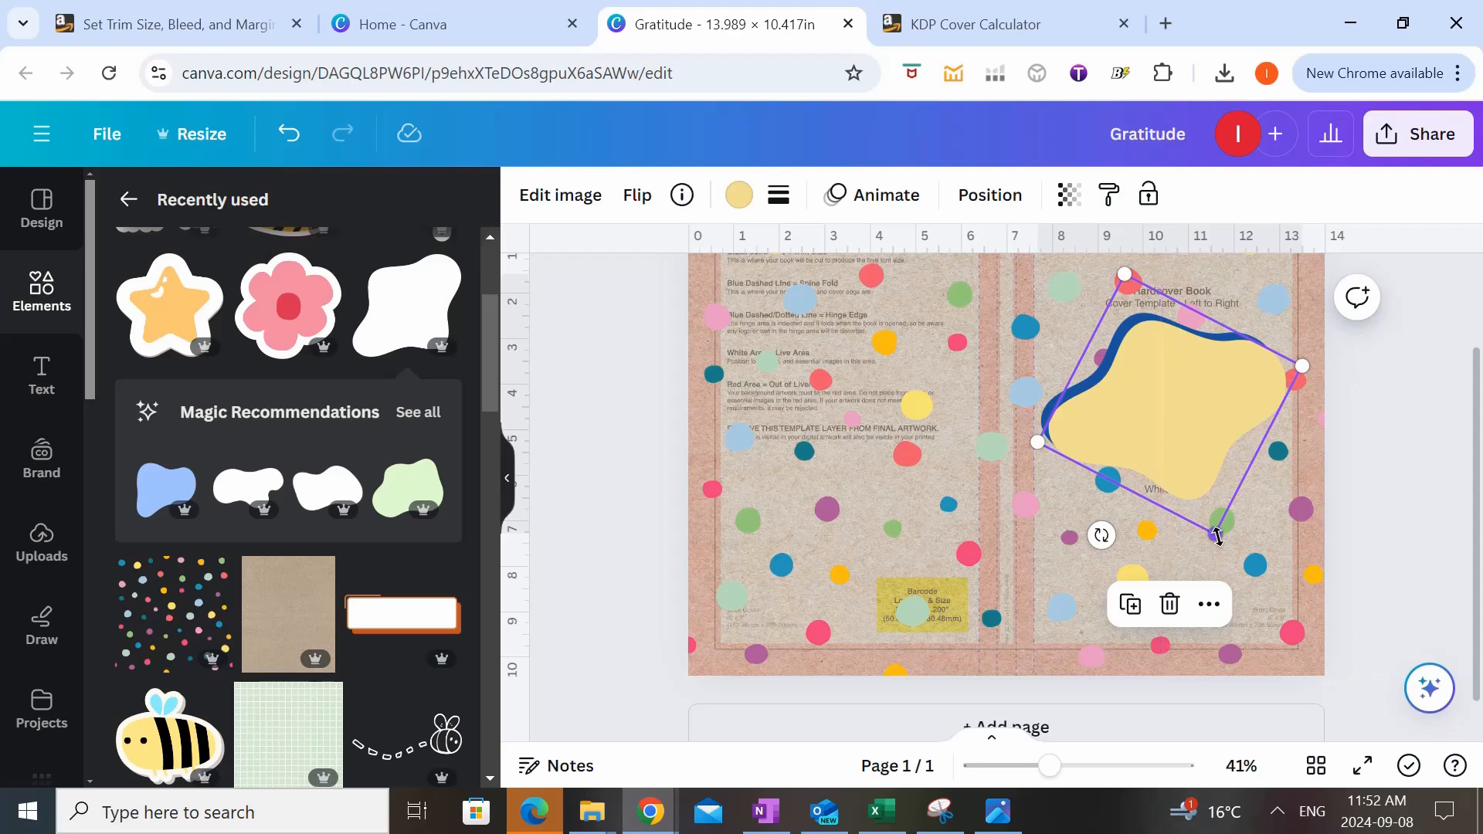
drag(1215, 533, 1161, 473)
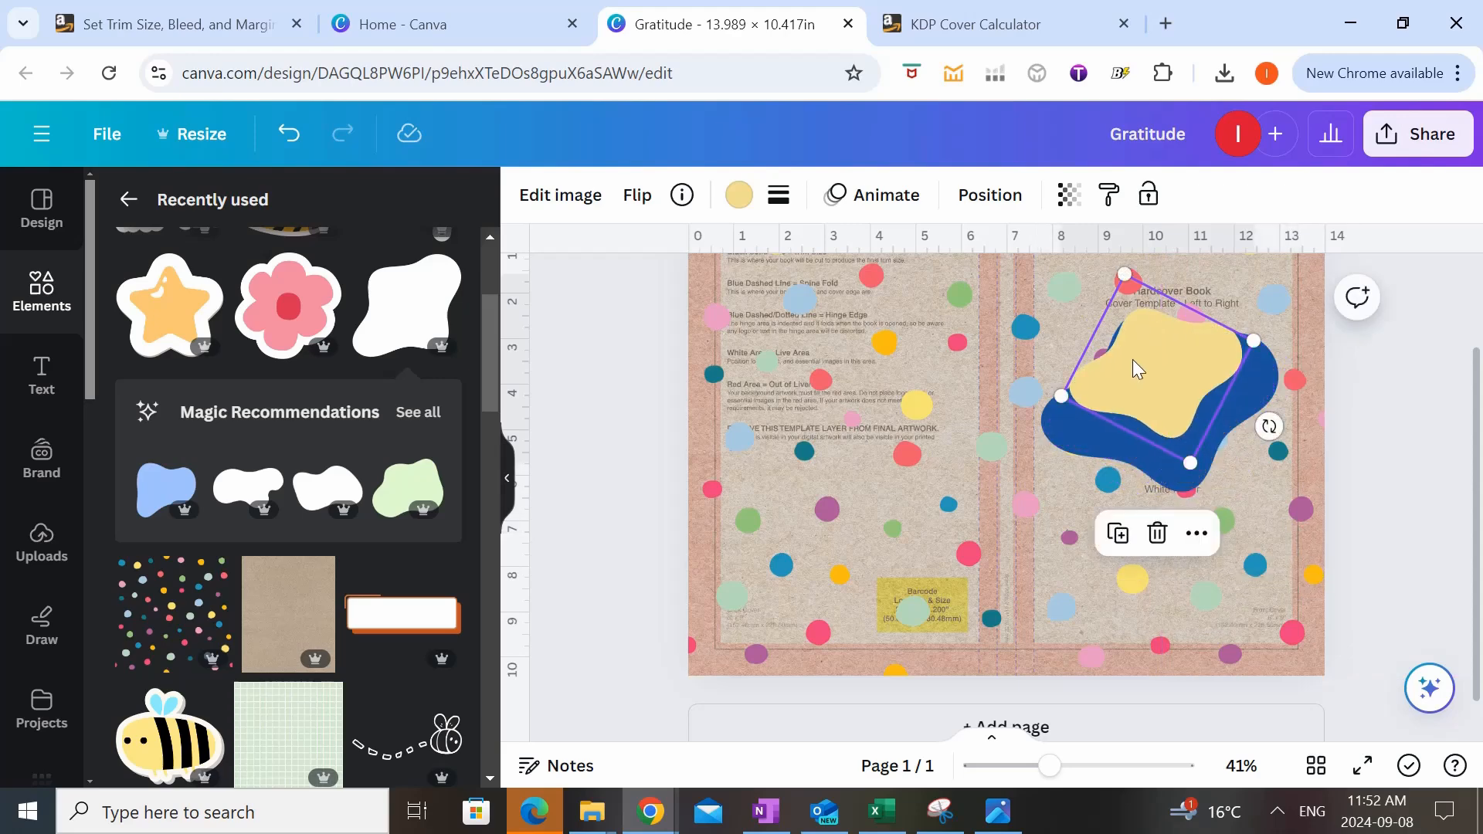
mouse_move(1135, 363)
mouse_down()
mouse_move(1144, 401)
mouse_move(1146, 386)
mouse_up()
click(1419, 472)
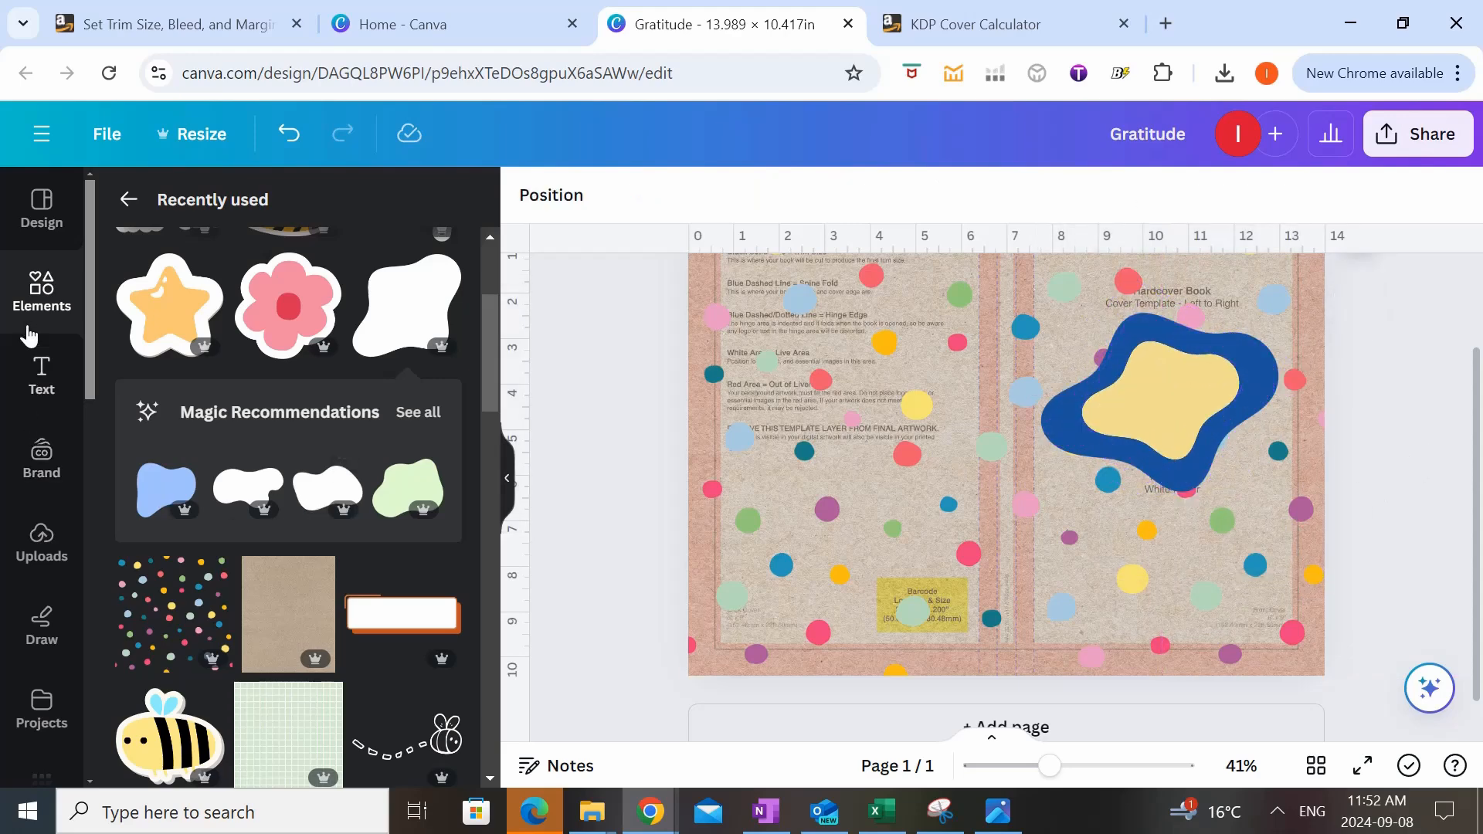
- Add a heading reading "Gratitude" and place it over the blobs on the front cover
click(43, 386)
click(341, 487)
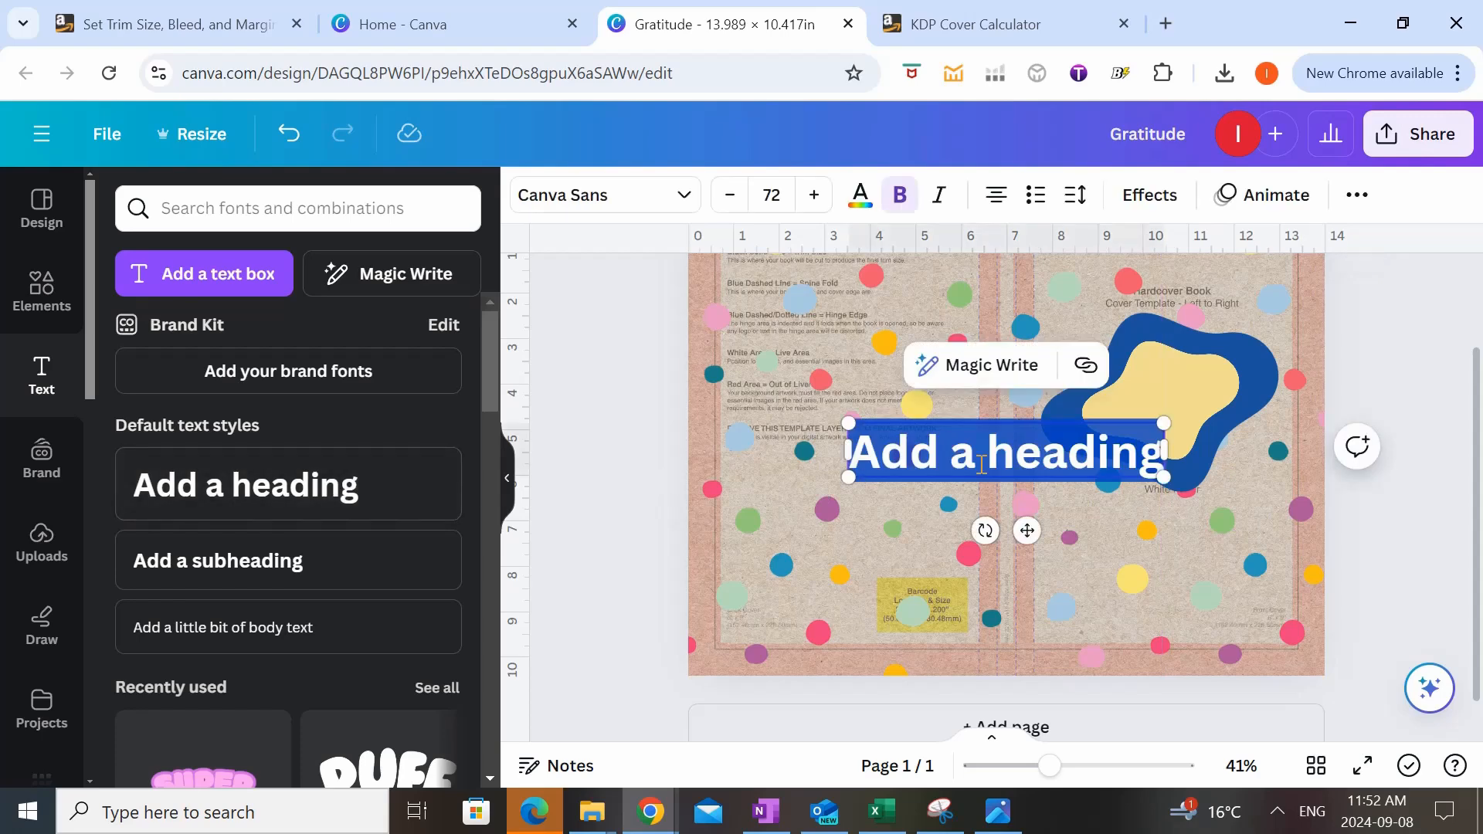
text(Gratitude)
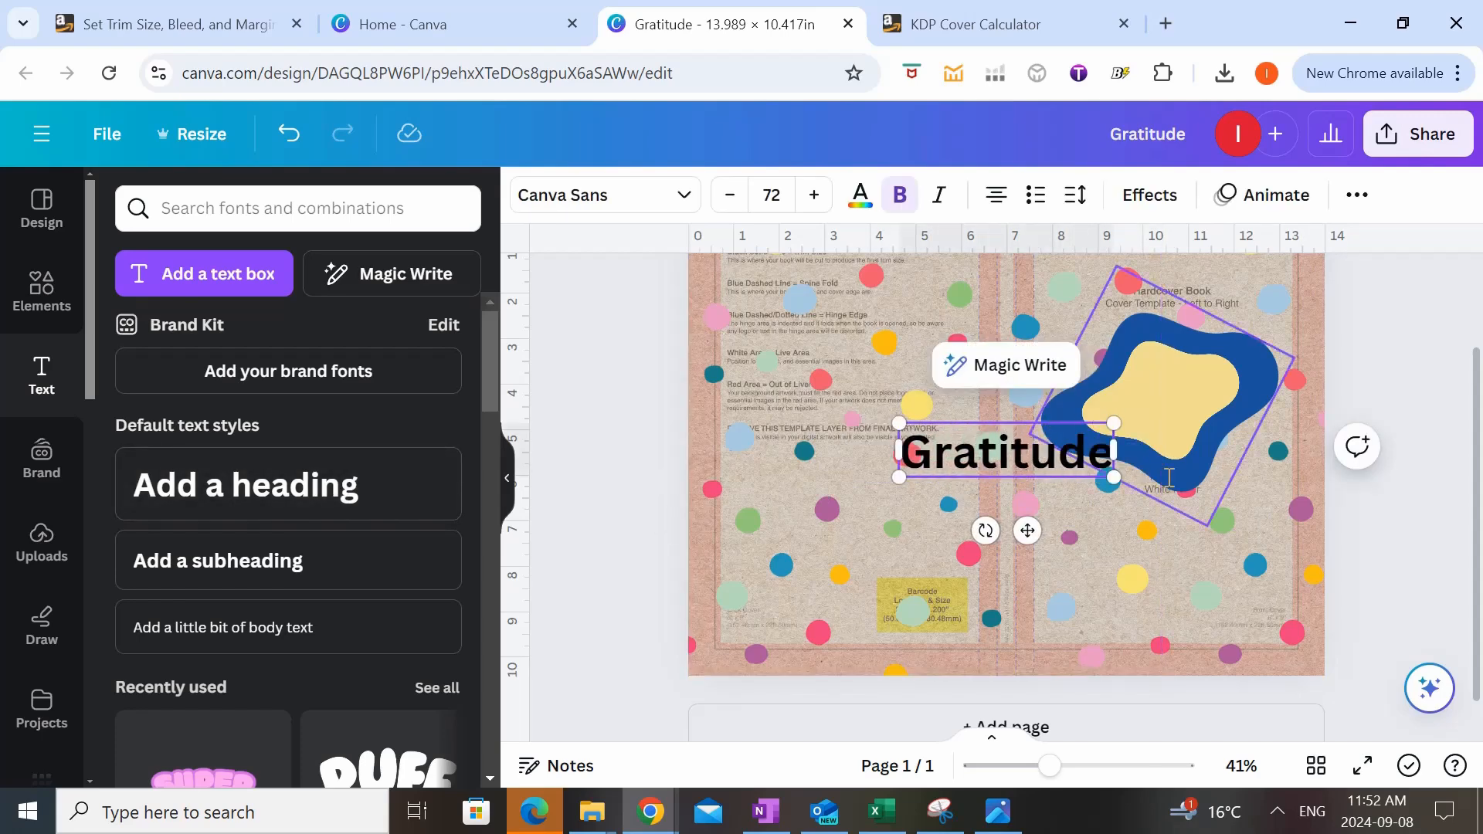
drag(970, 472, 1106, 434)
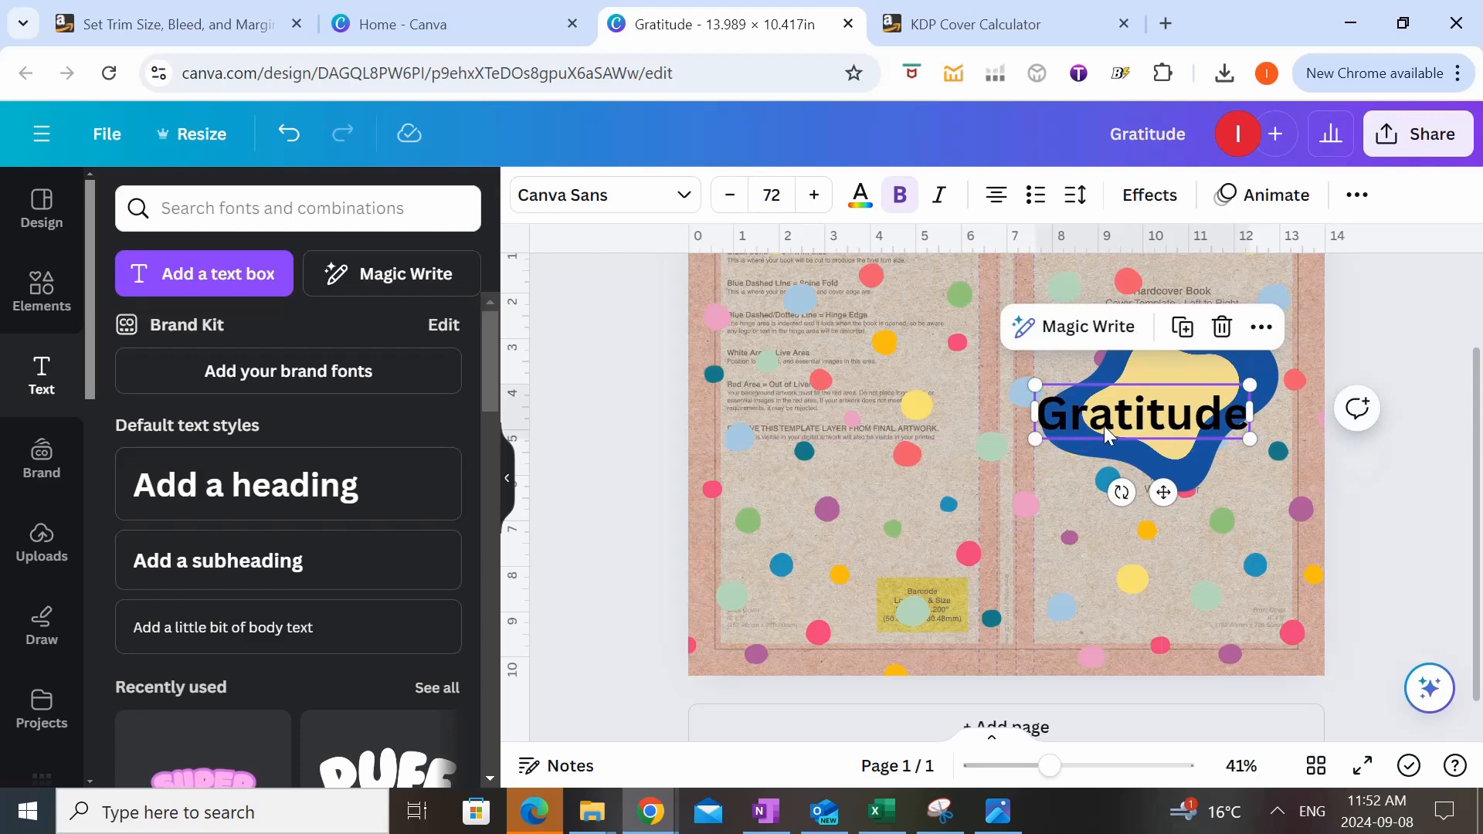
- Duplicate the "Gratitude" heading, change the copy to "Journal", and space the two words apart with "Journal" below
key(ctrl+d)
double_click(1105, 437)
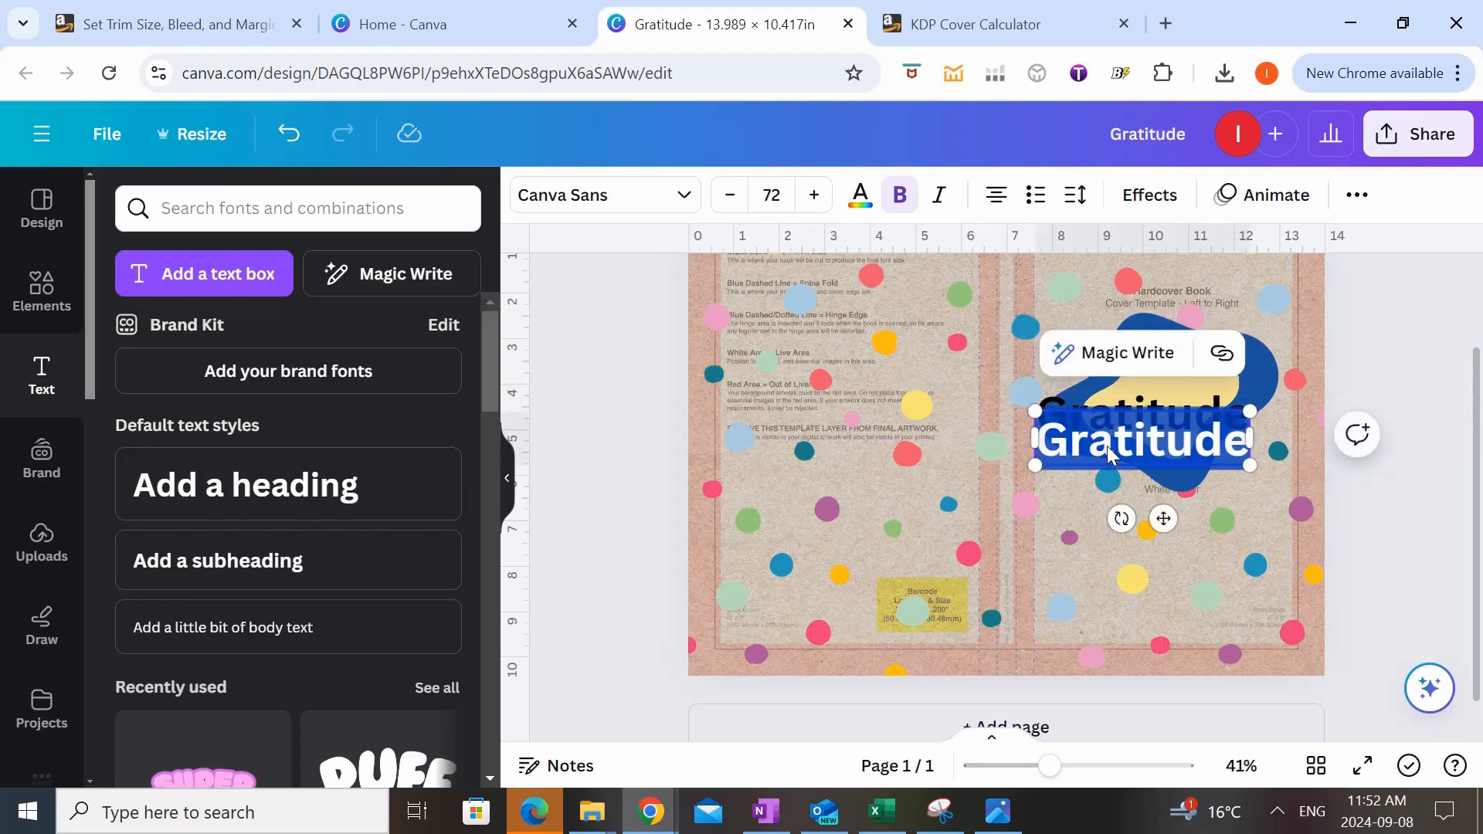
text(Journal)
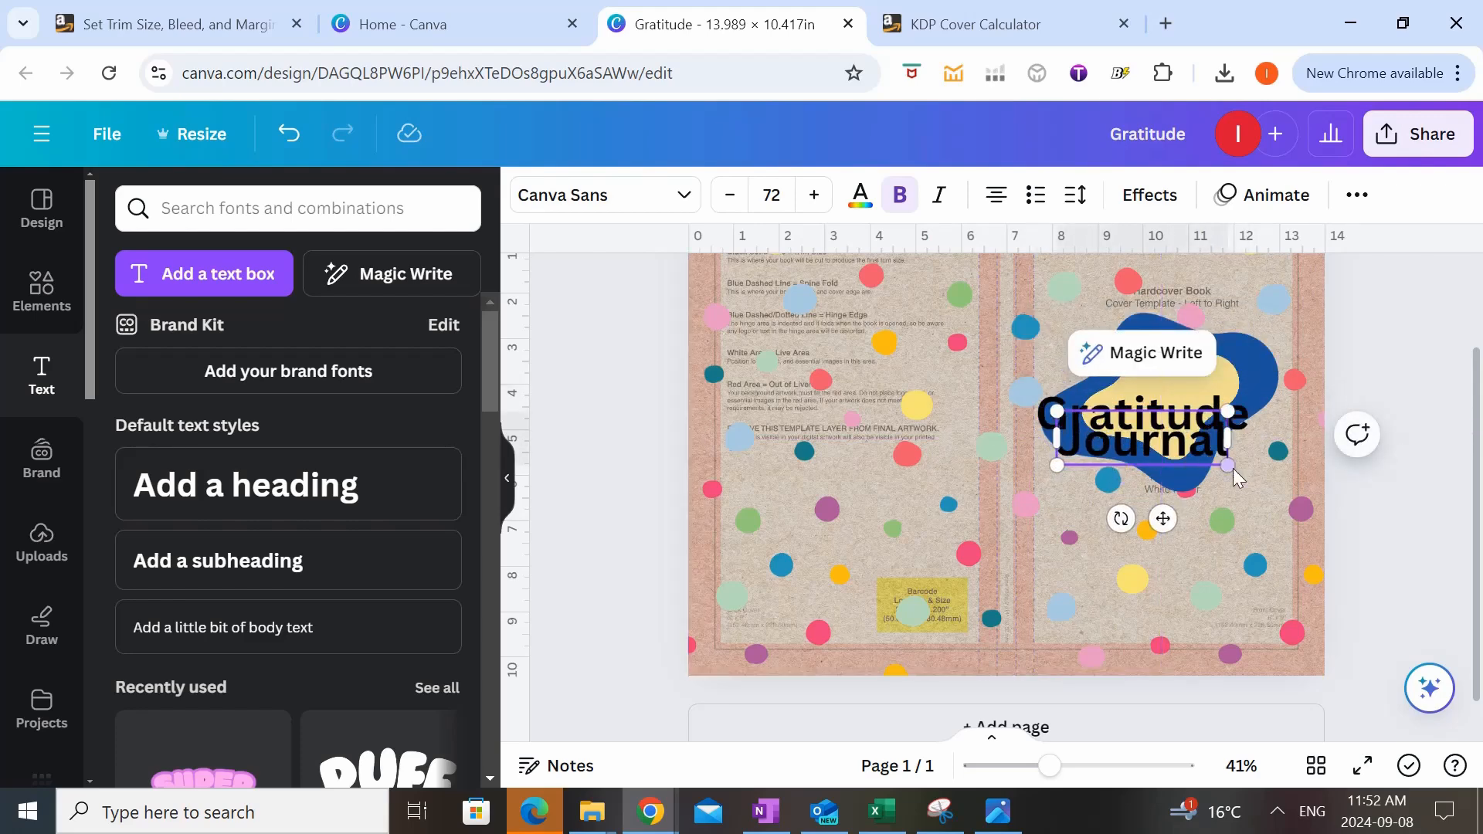
click(1263, 482)
drag(1143, 444, 1143, 488)
drag(1172, 424, 1172, 398)
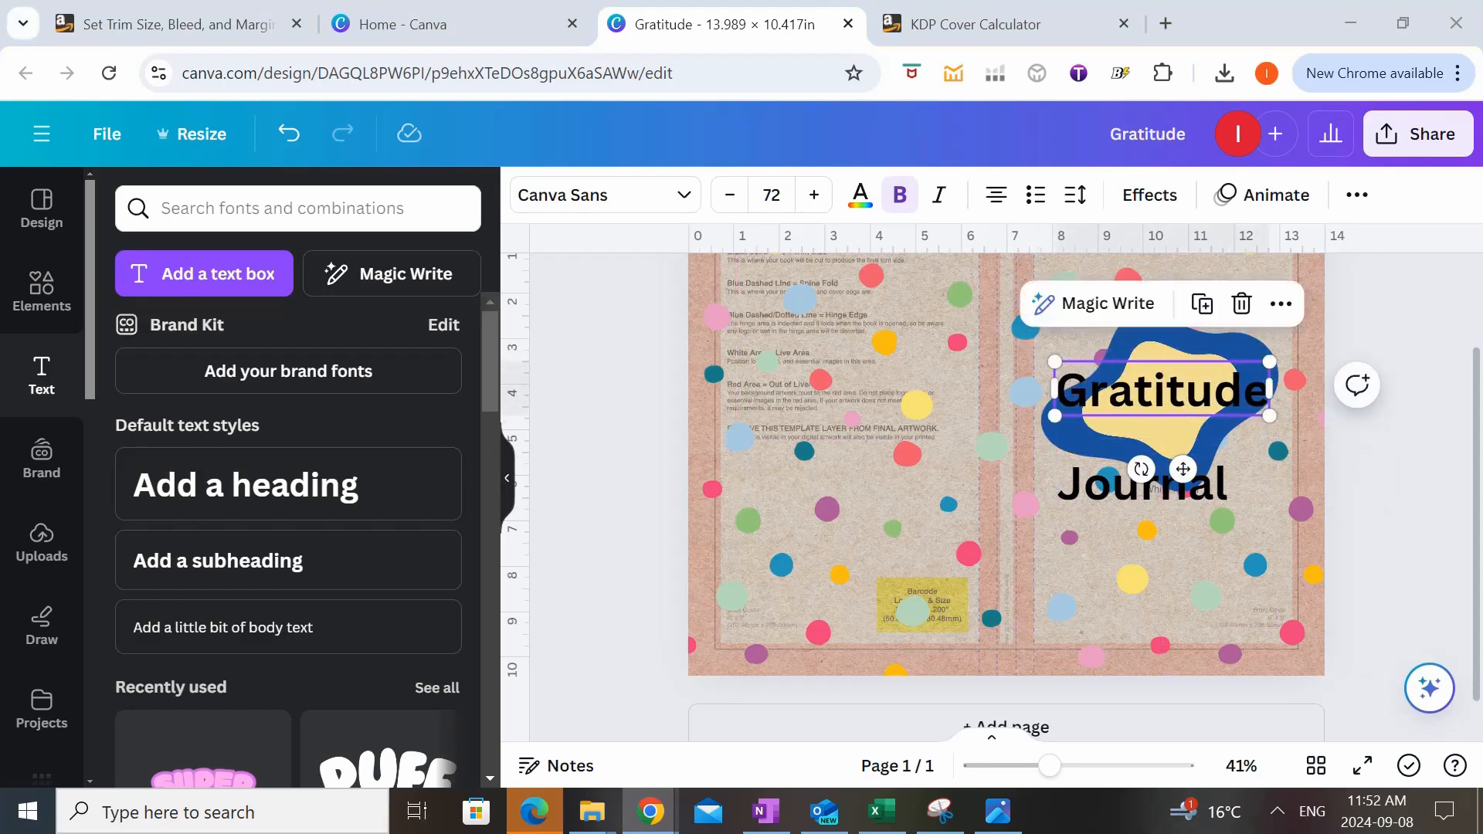
- Set the "Gratitude" text to the Wonderful Branding font at size 58
double_click(1172, 393)
click(660, 197)
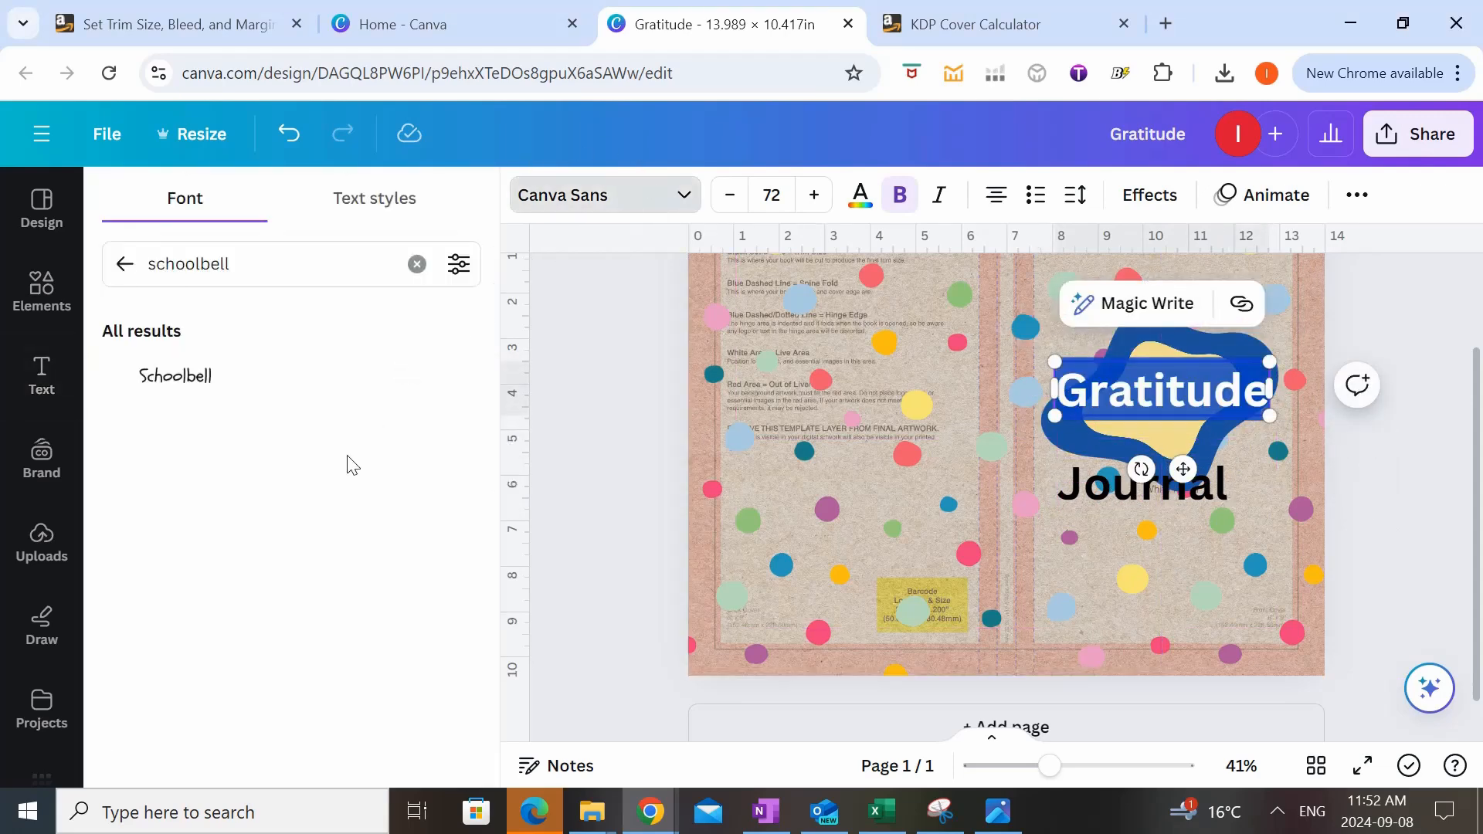
click(123, 264)
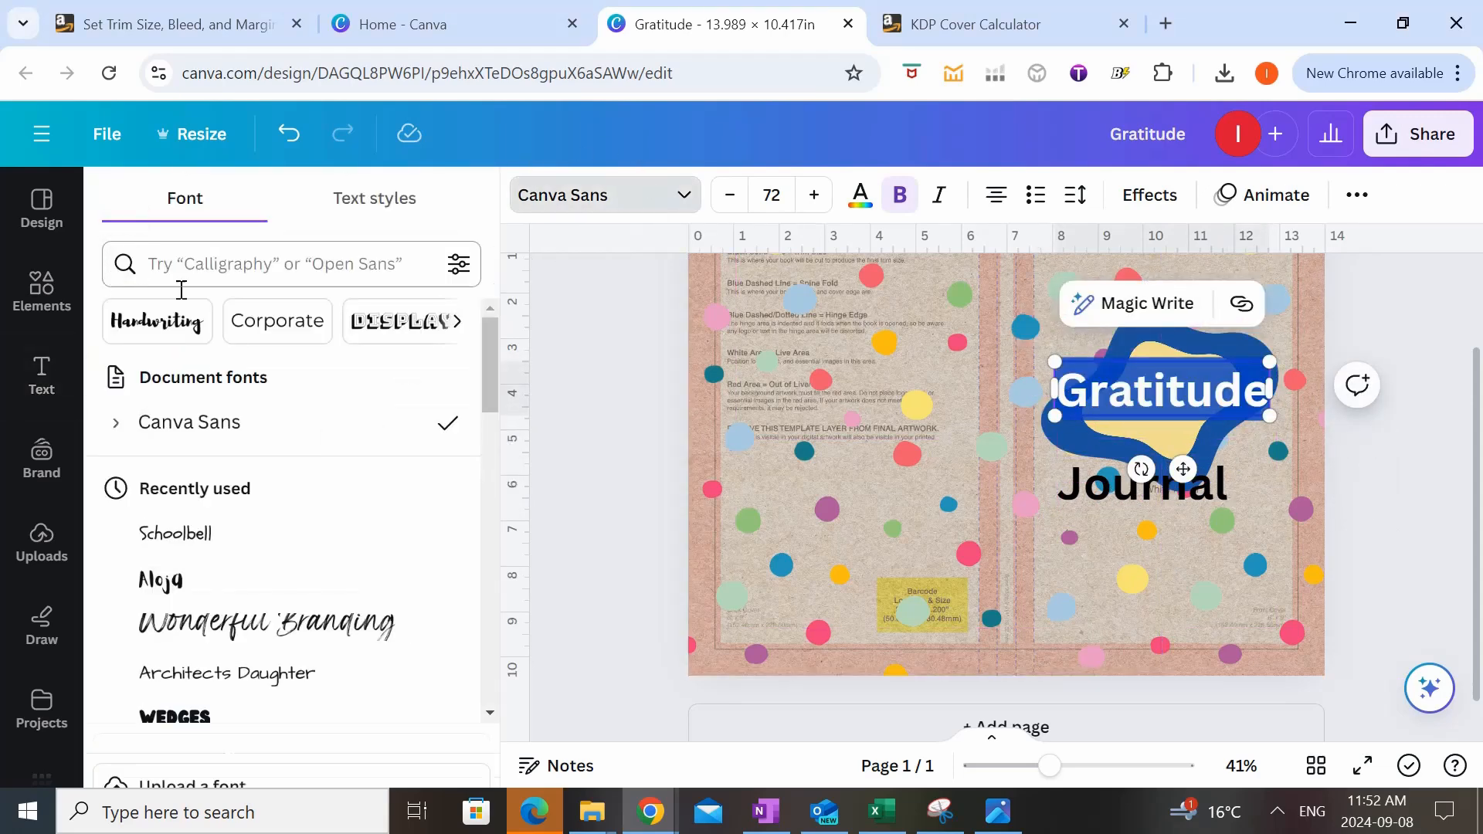
click(275, 626)
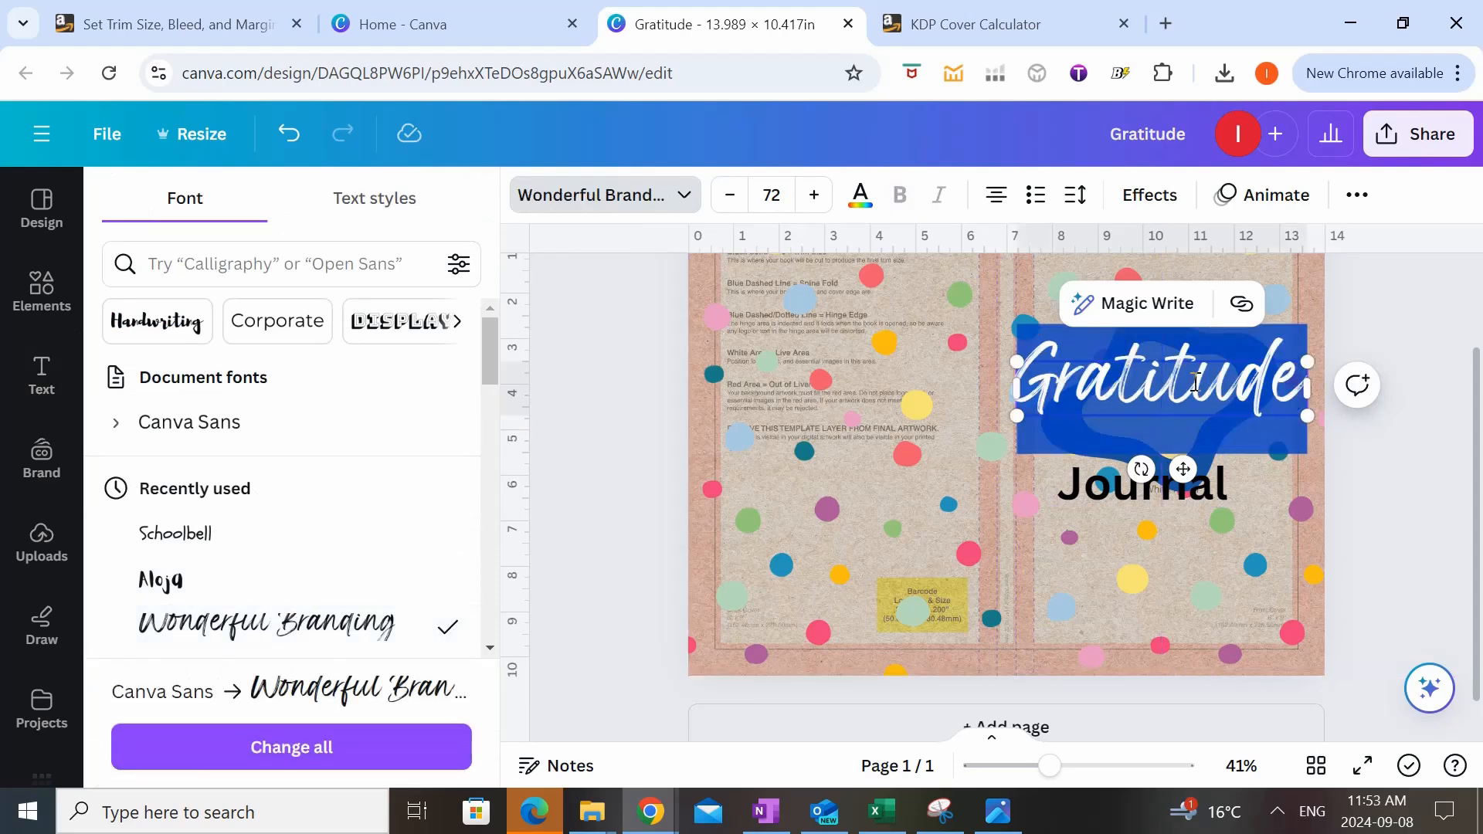
click(776, 194)
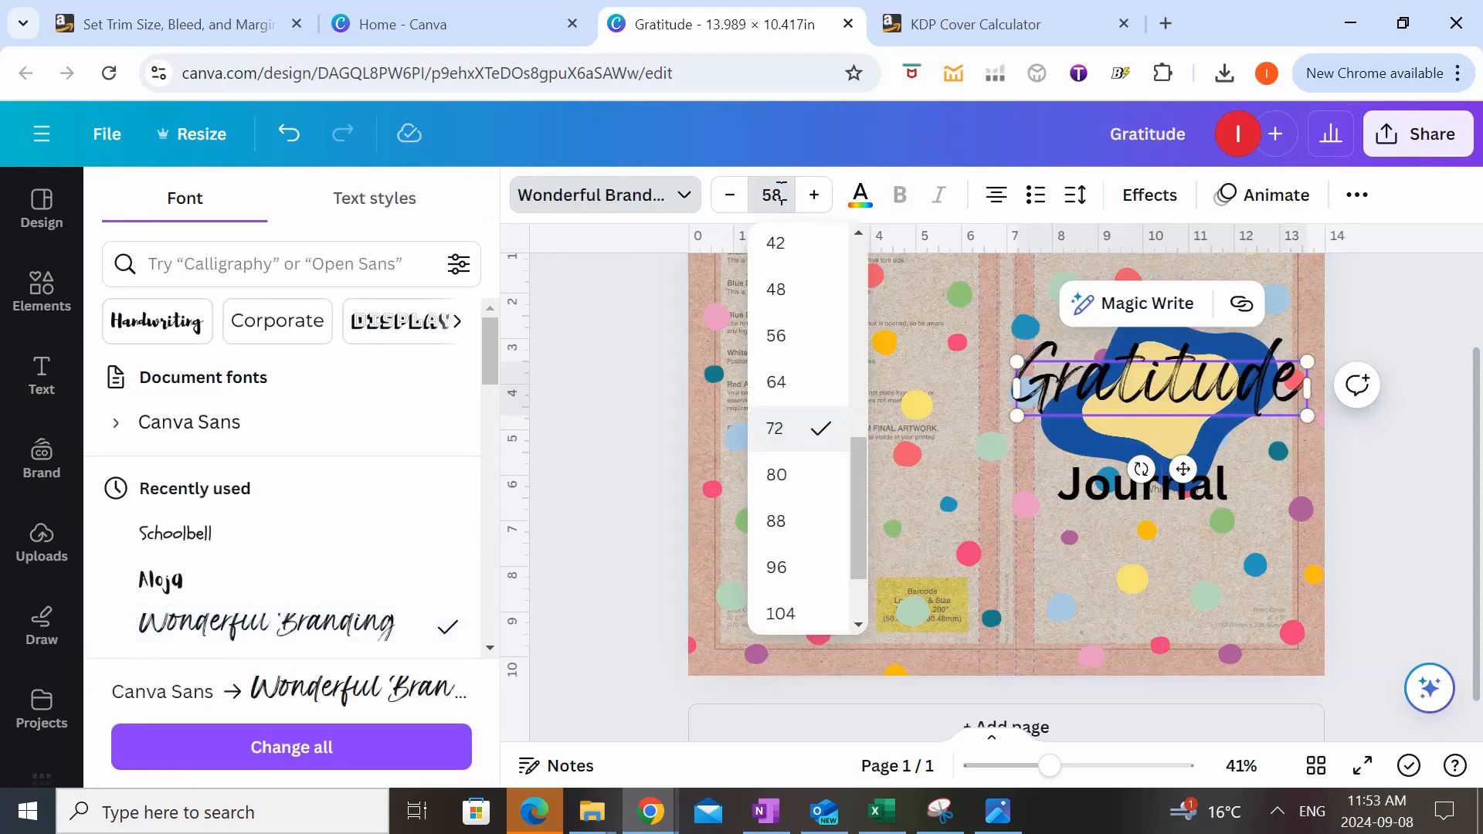
key(Return)
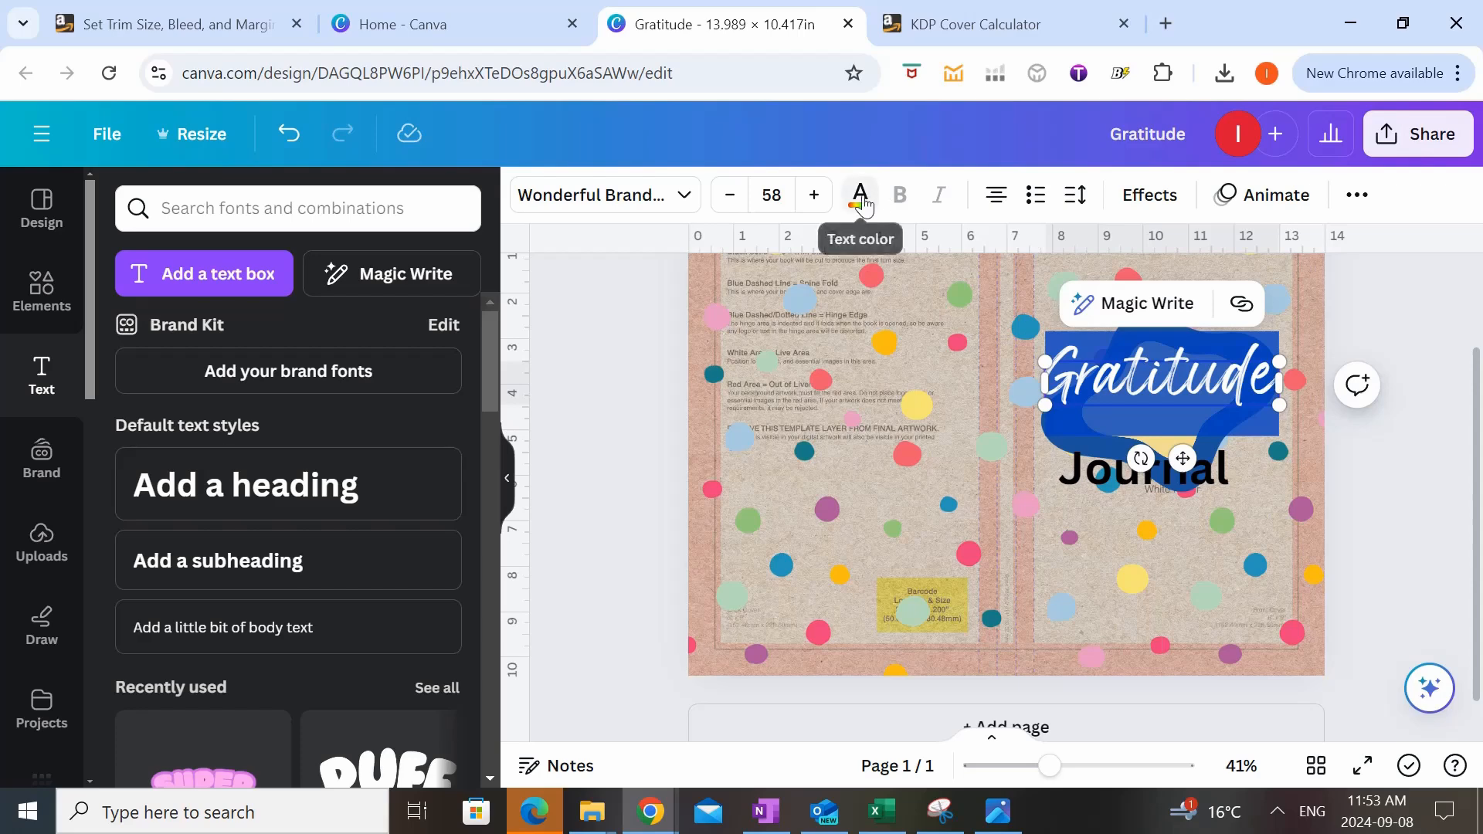
- Colour the "Gratitude" text white and give it a black Outline effect with thickness 120
click(861, 198)
click(301, 504)
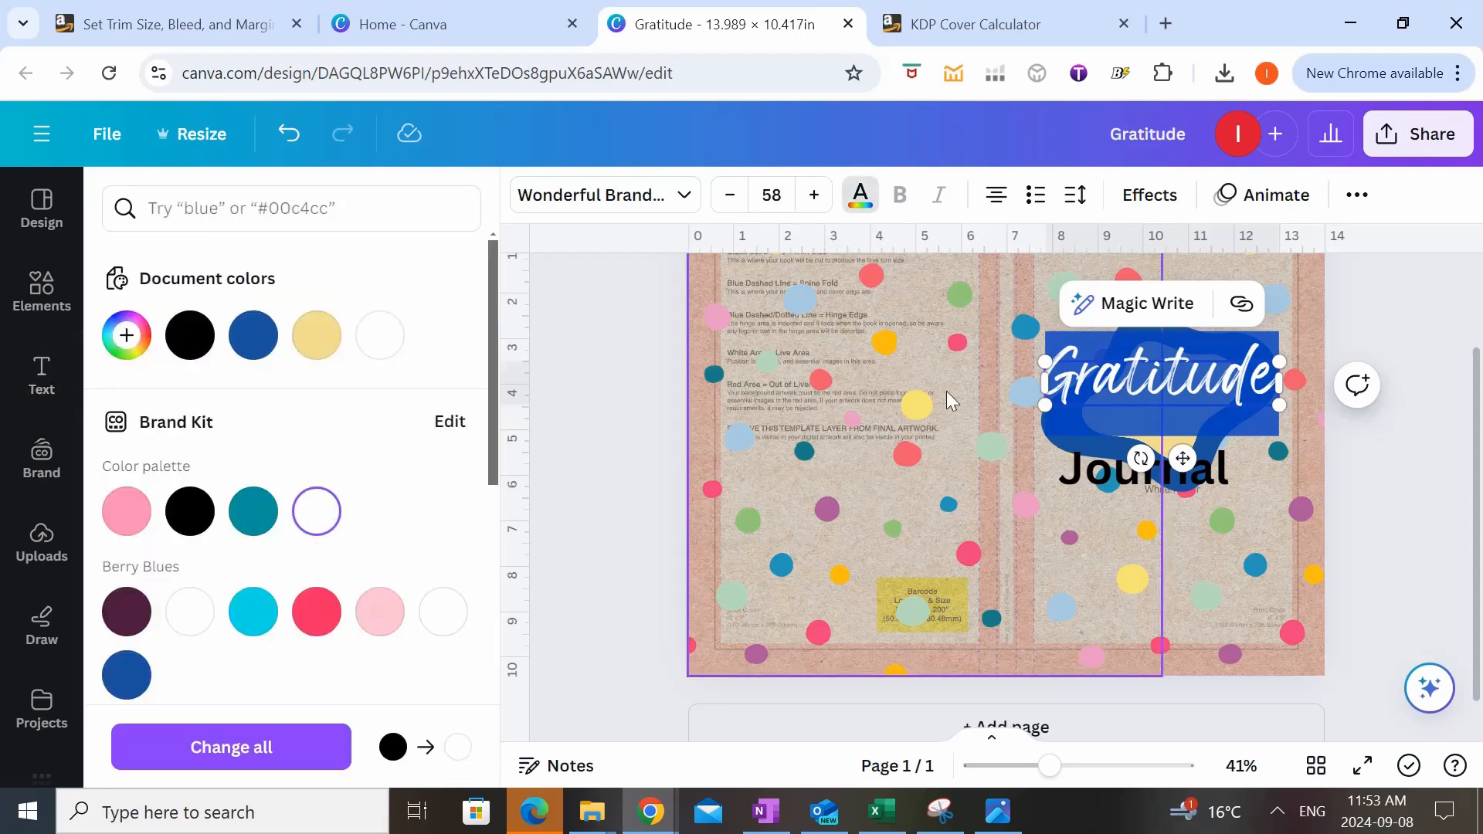
click(1154, 195)
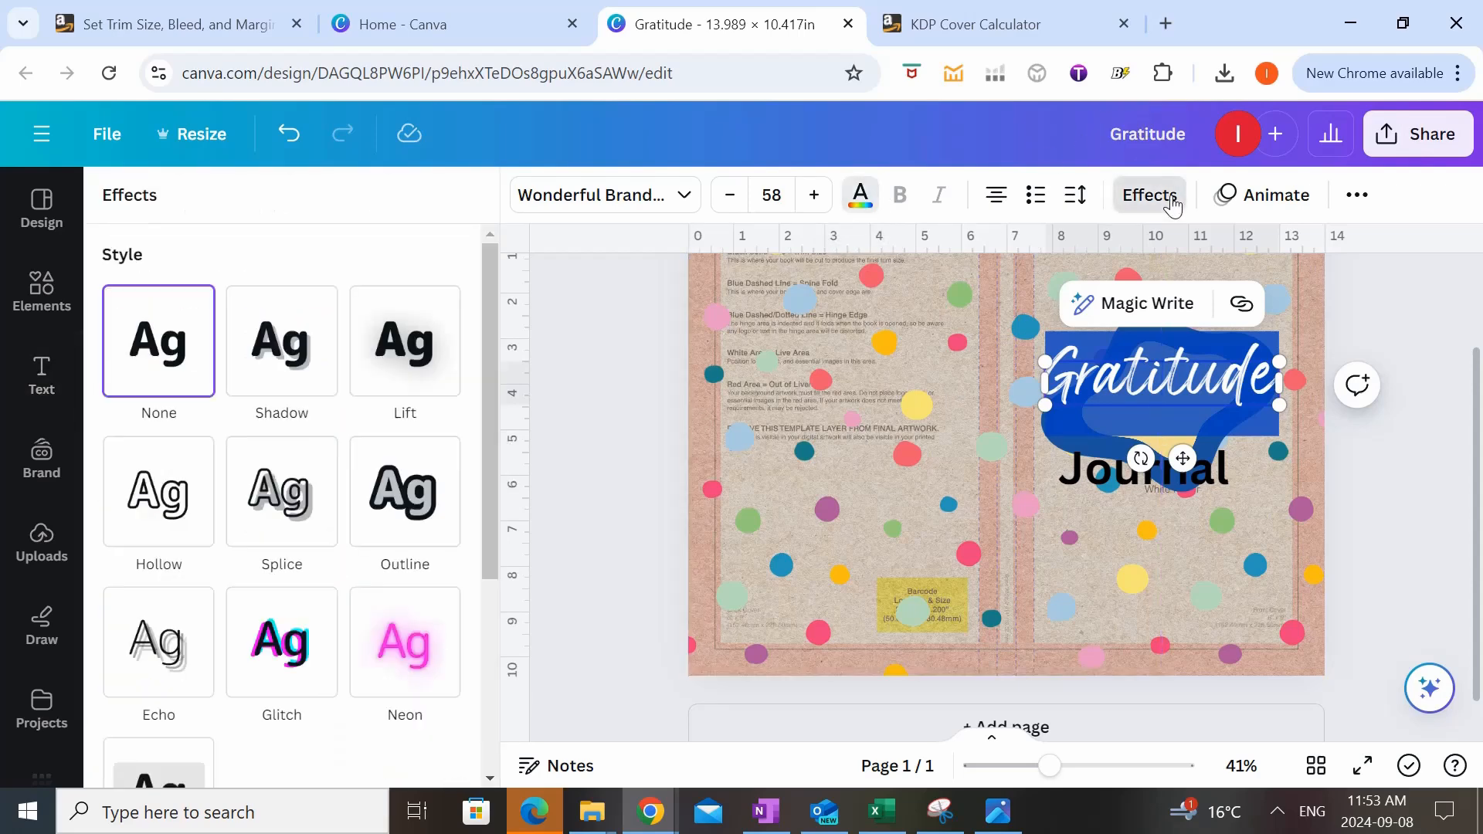
click(404, 495)
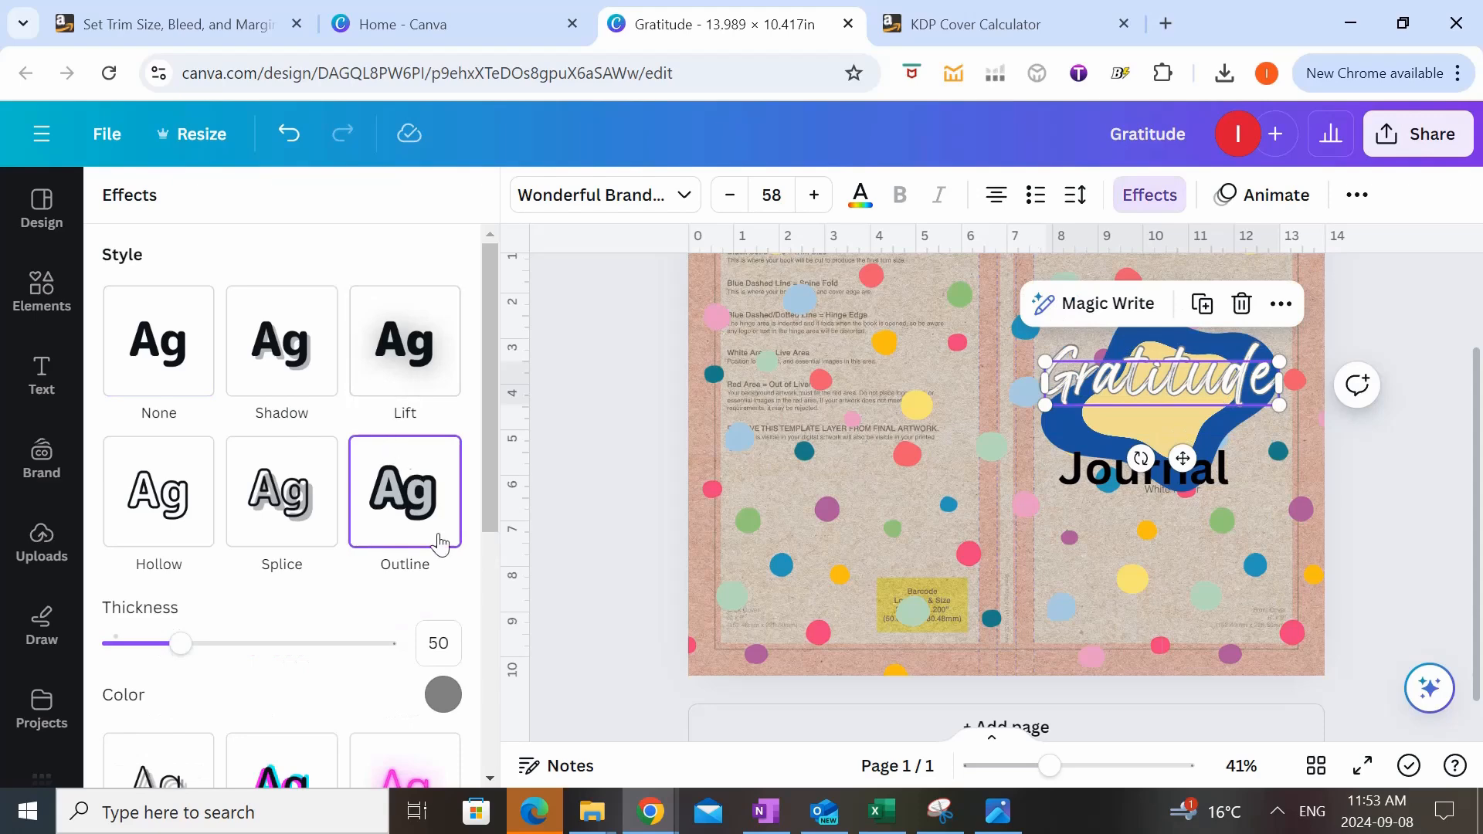
click(443, 694)
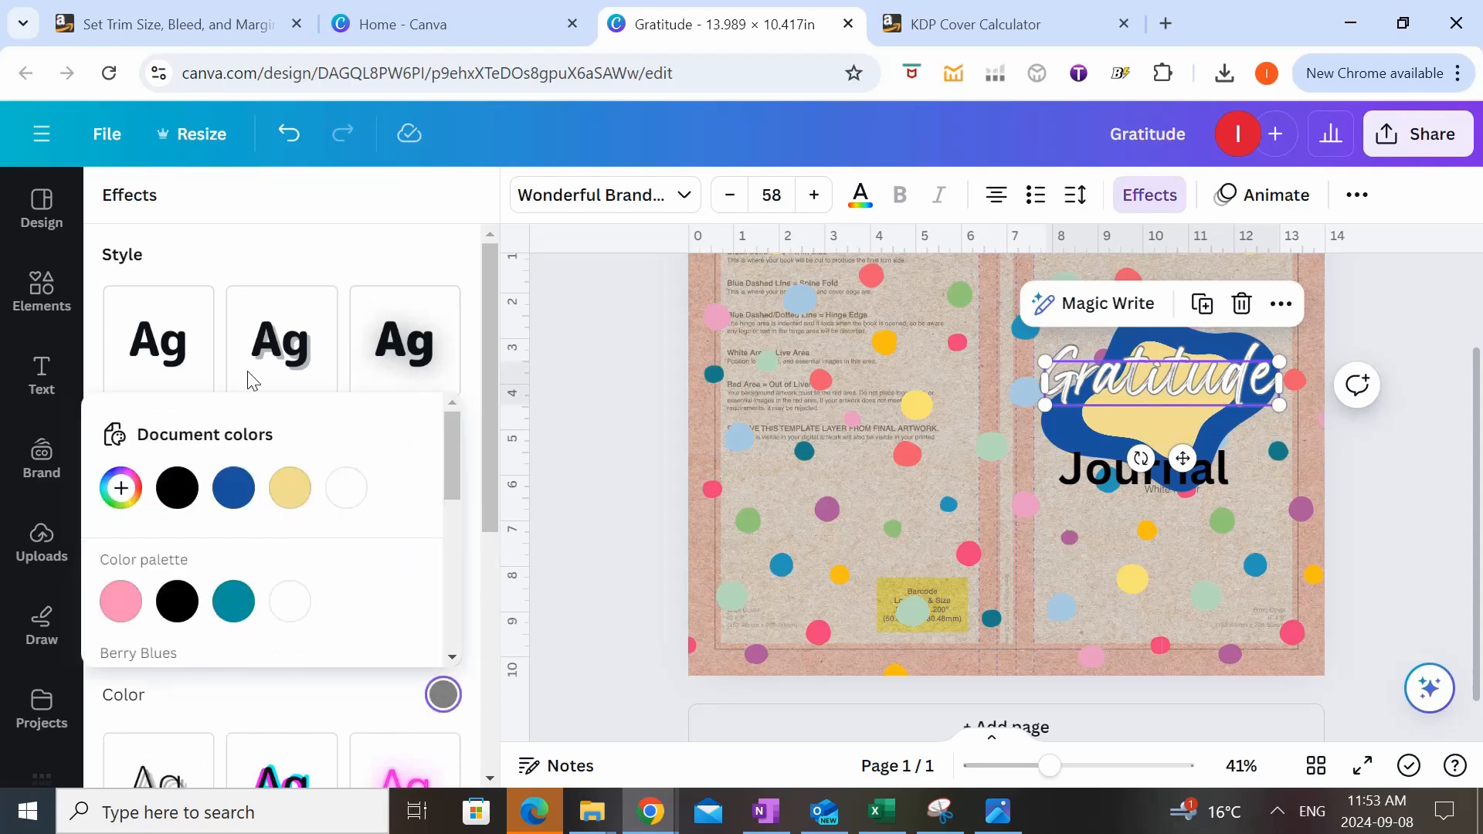
click(177, 491)
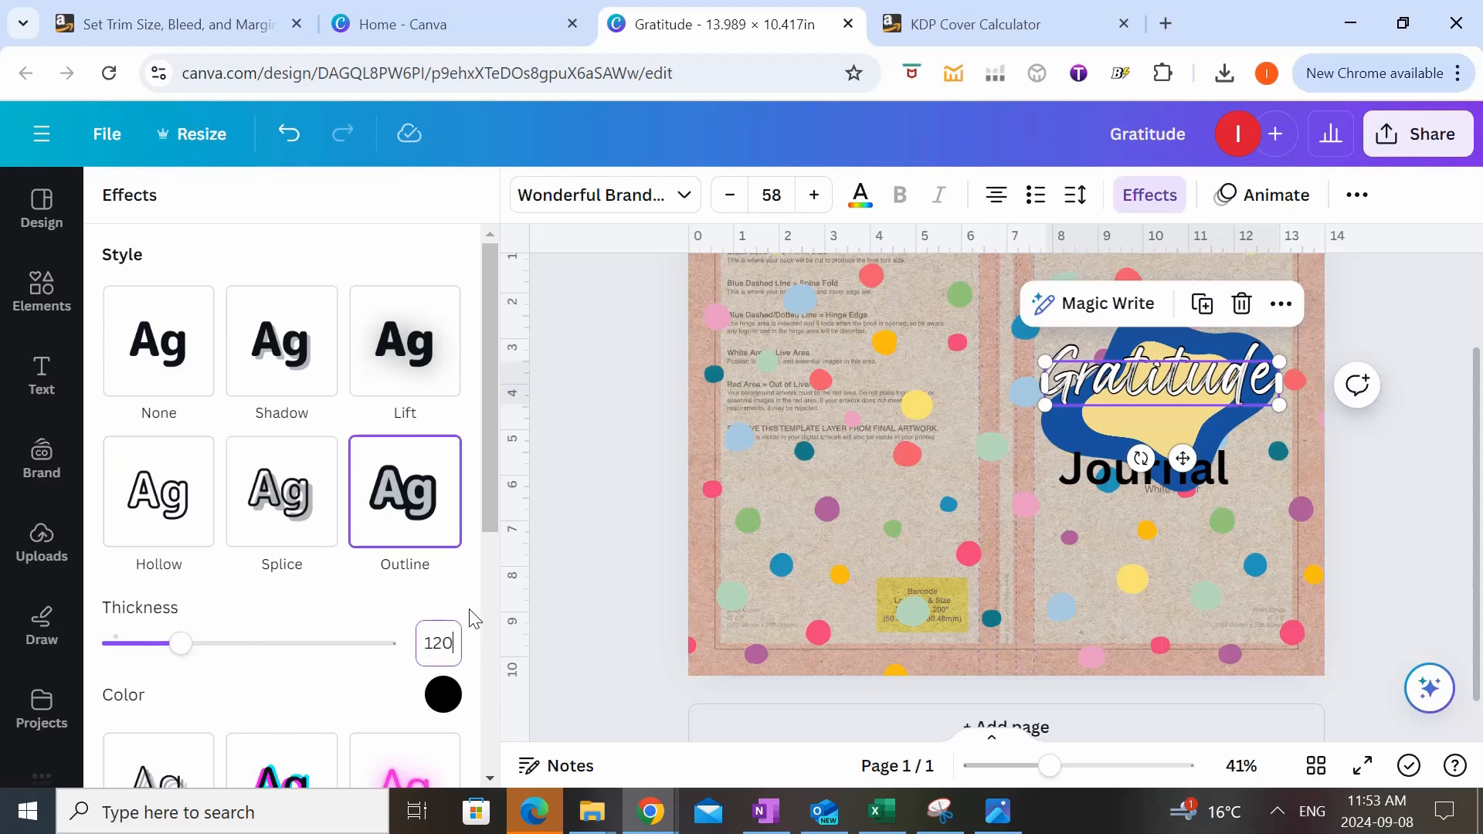
key(Return)
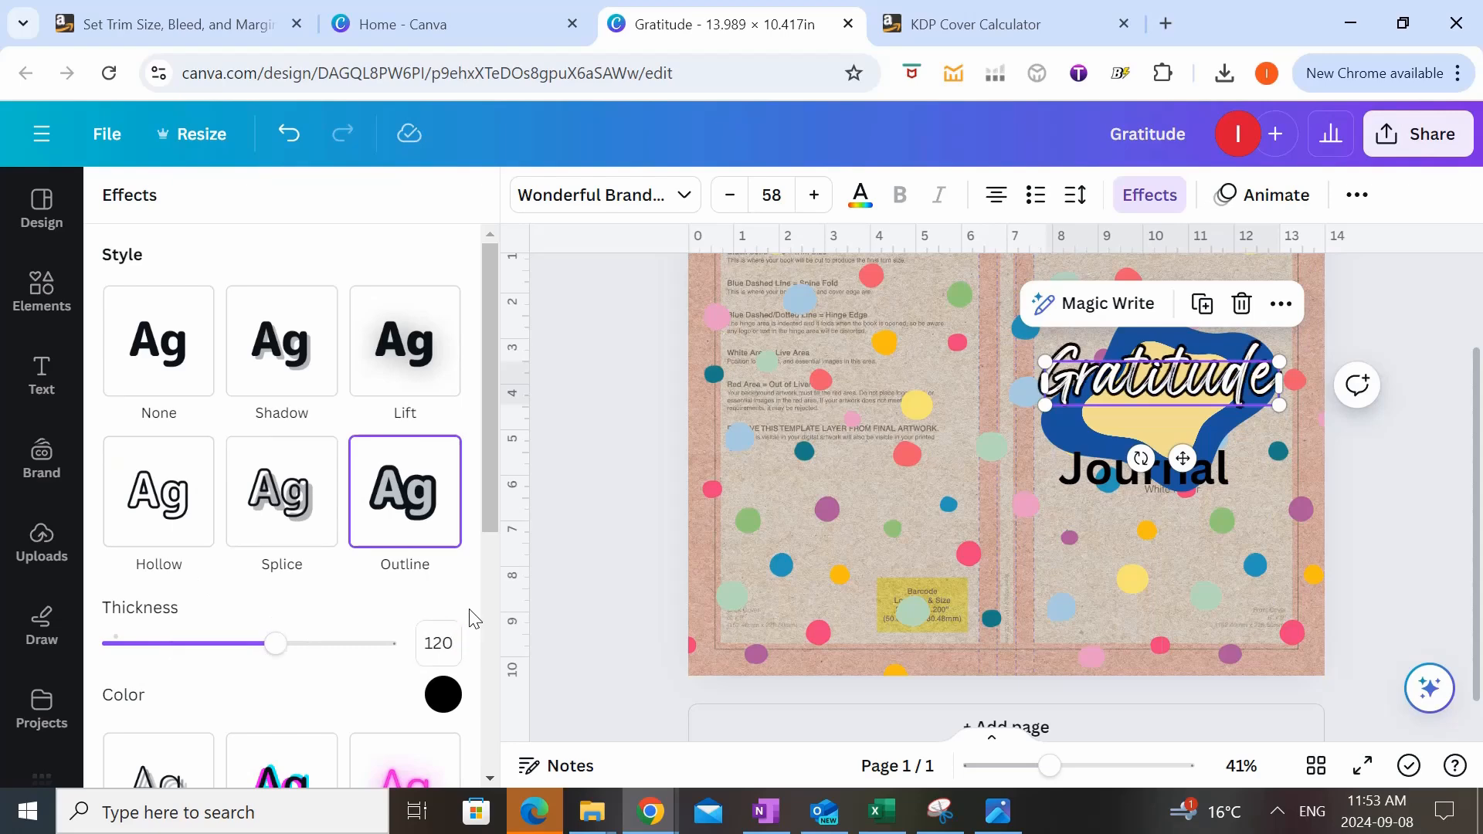
- Move "Journal" up beneath "Gratitude" on the blobs and set it to the Aloja font at size 65
click(1164, 467)
drag(1165, 466, 1180, 410)
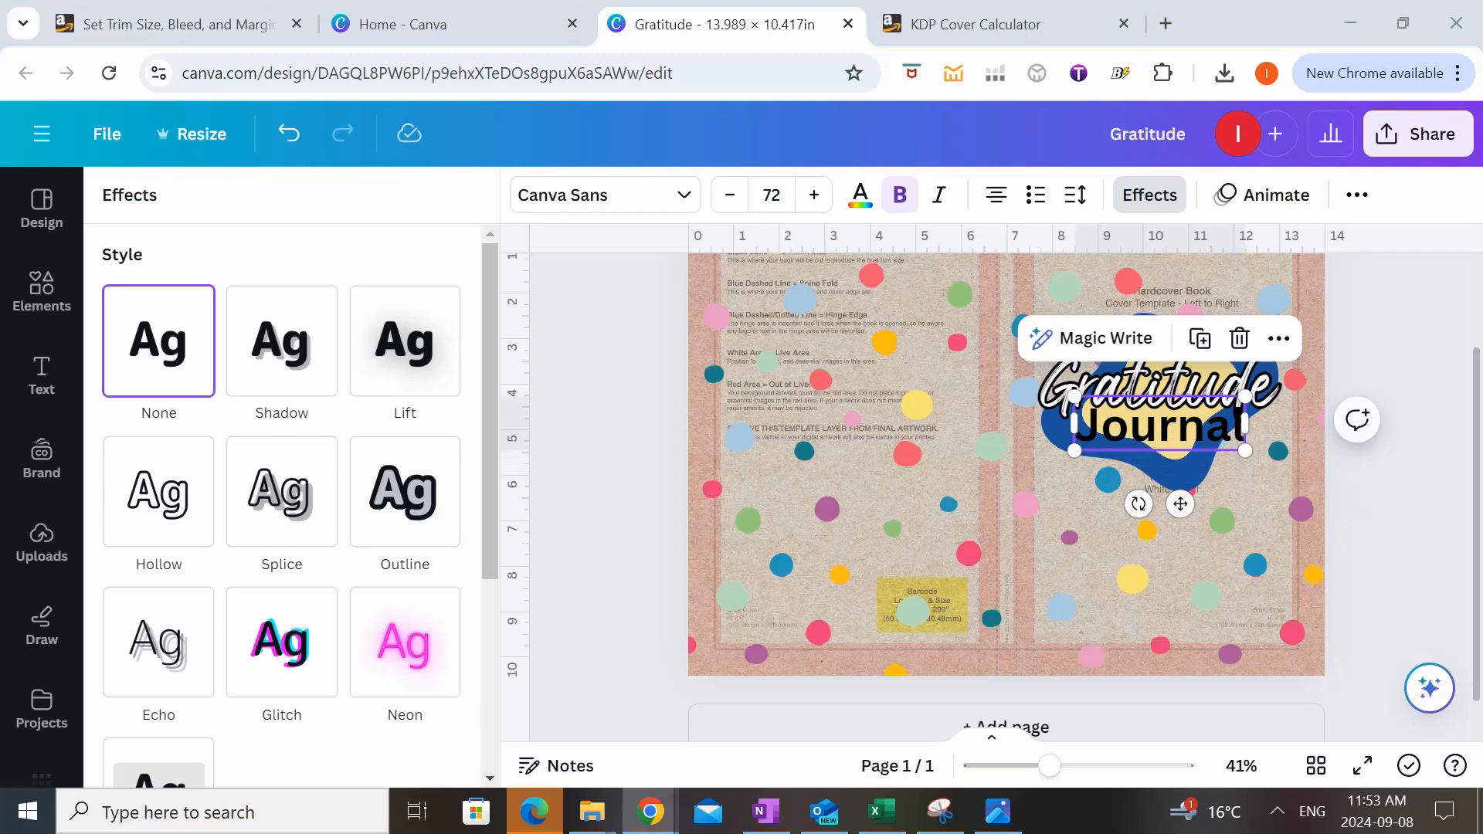
click(604, 195)
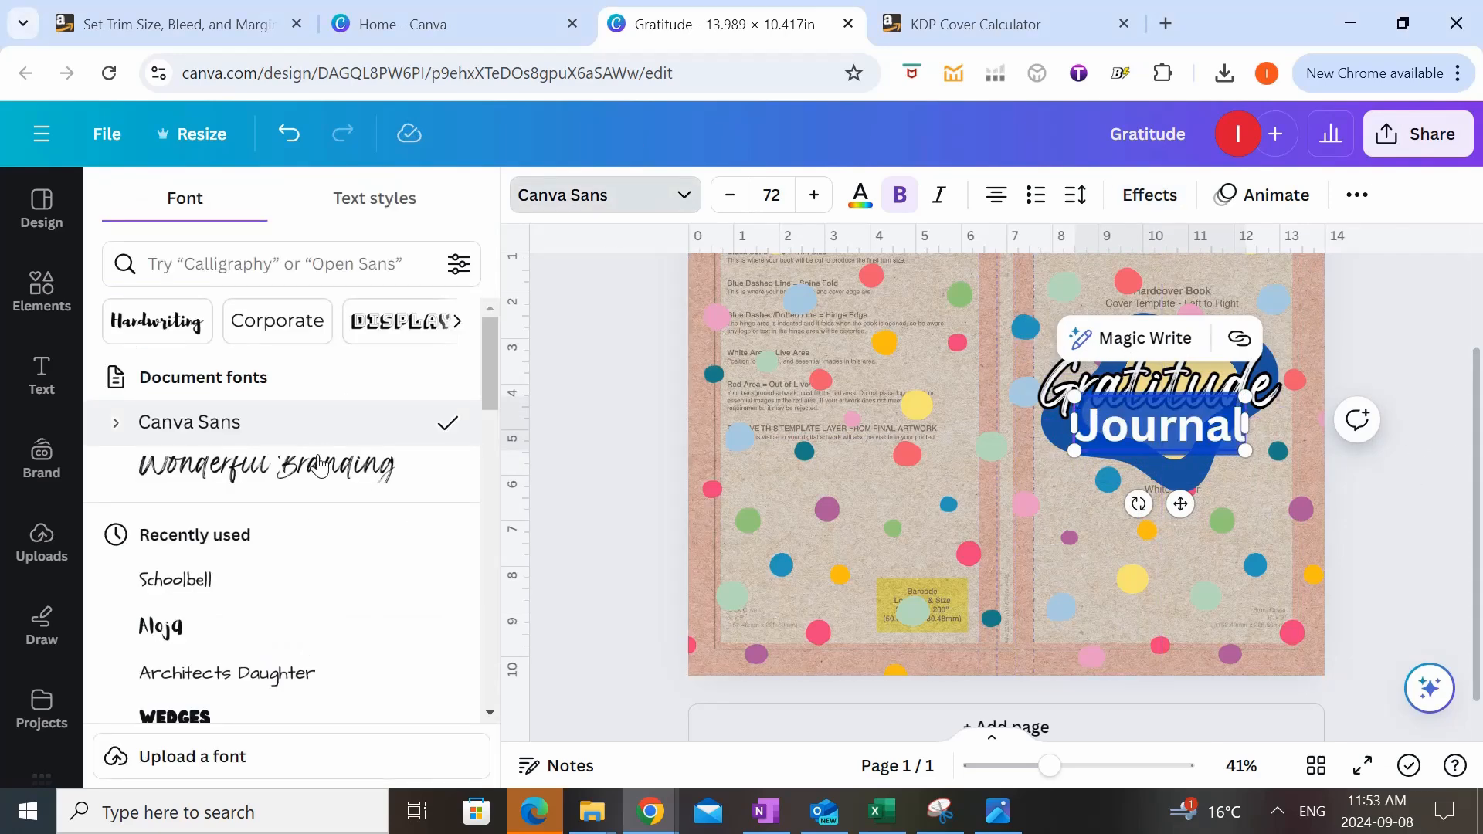
click(231, 628)
click(776, 196)
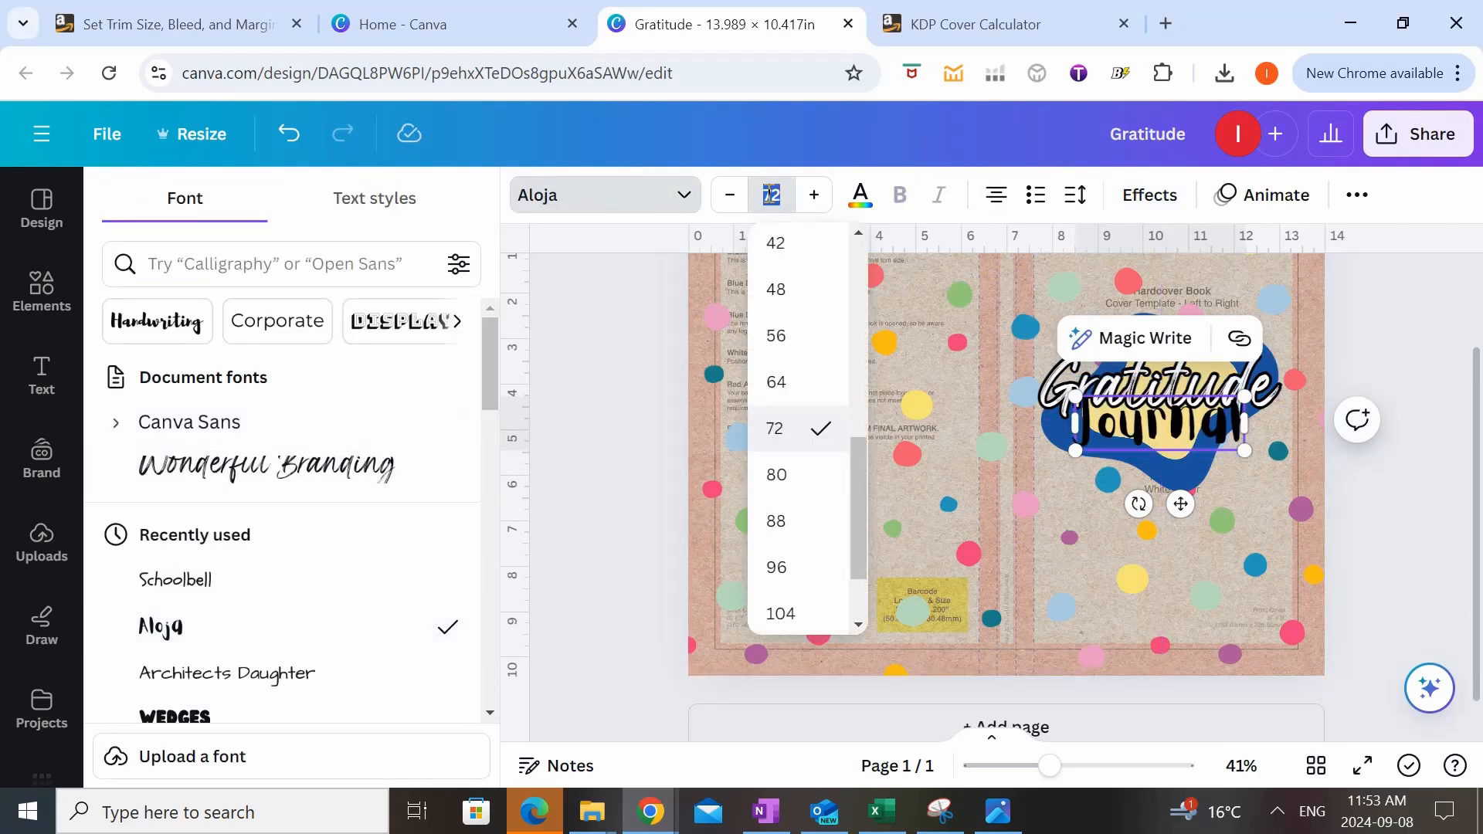
text(65)
key(Return)
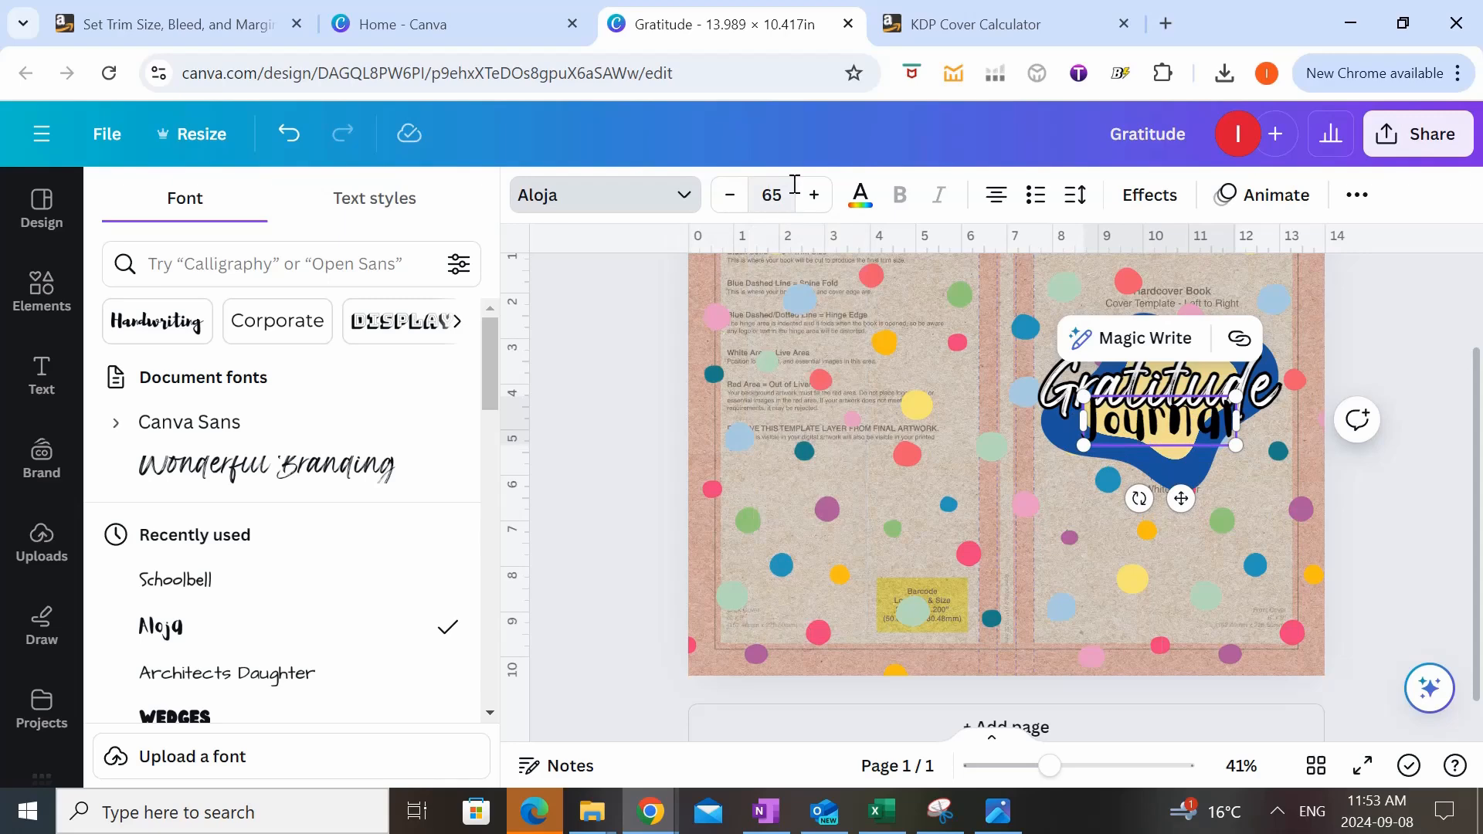
- Colour the "Journal" text white and give it a black Outline effect
click(857, 198)
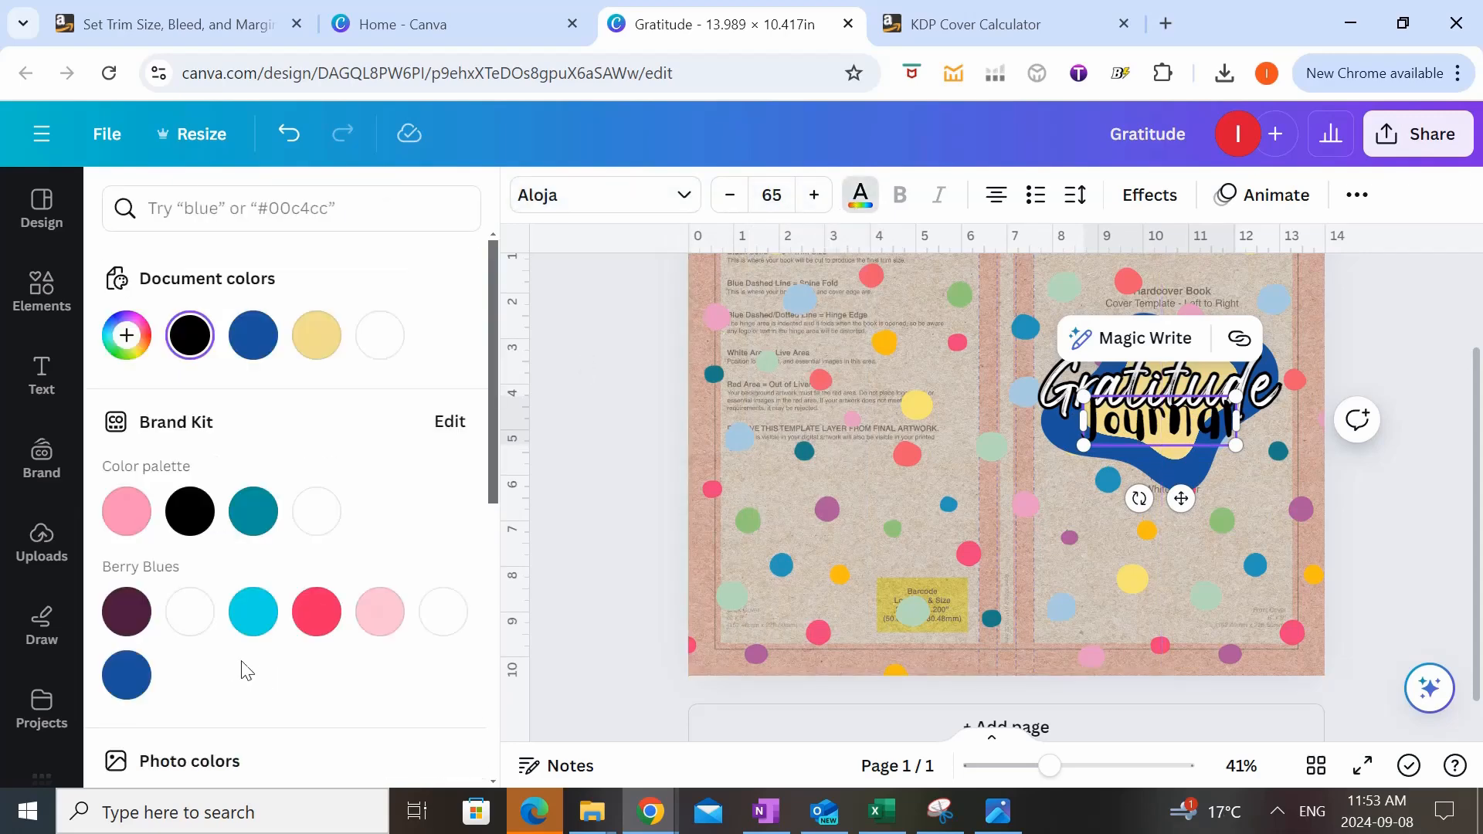
click(328, 525)
click(1149, 195)
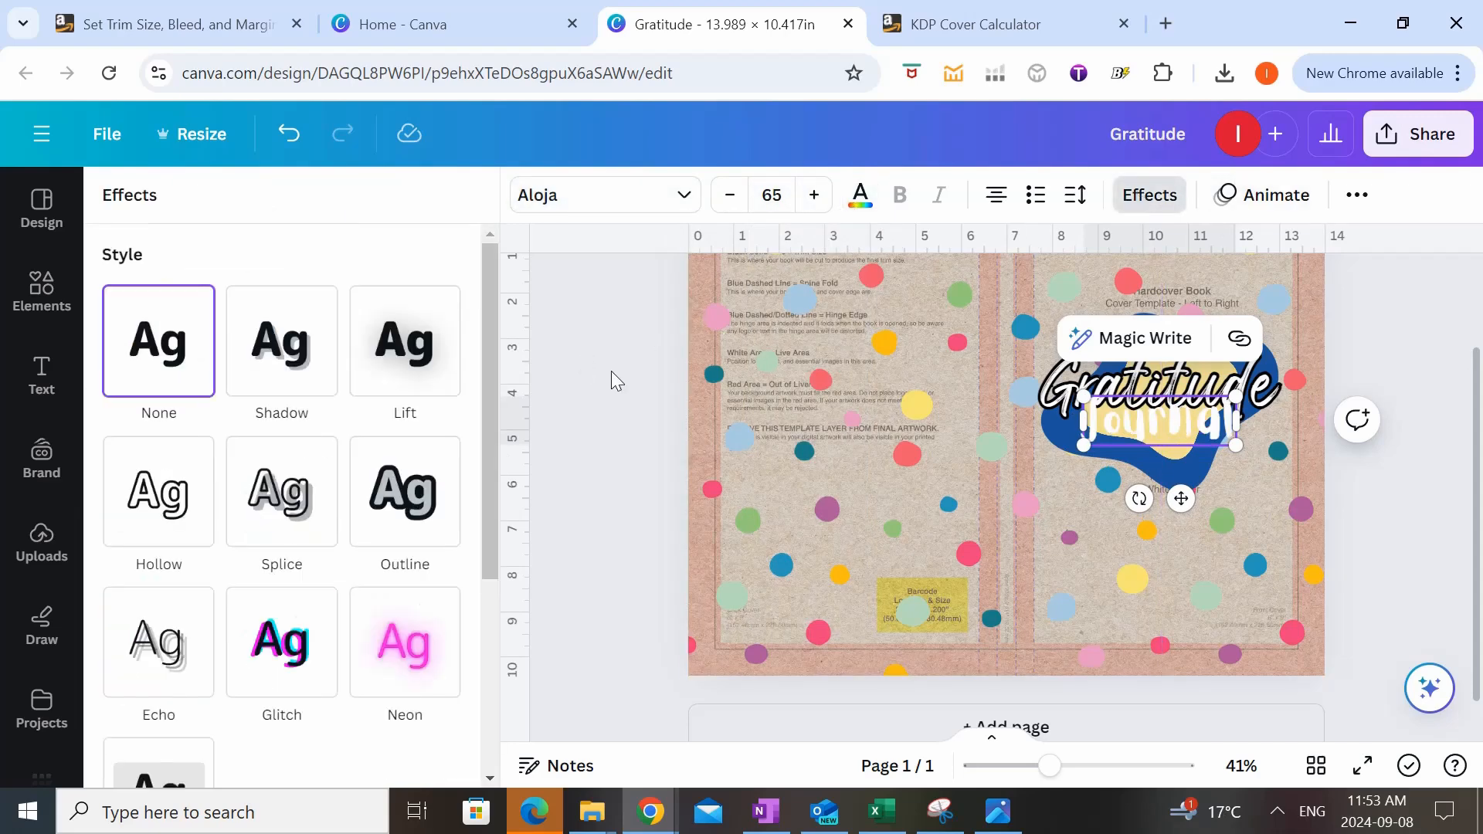
click(412, 485)
click(443, 694)
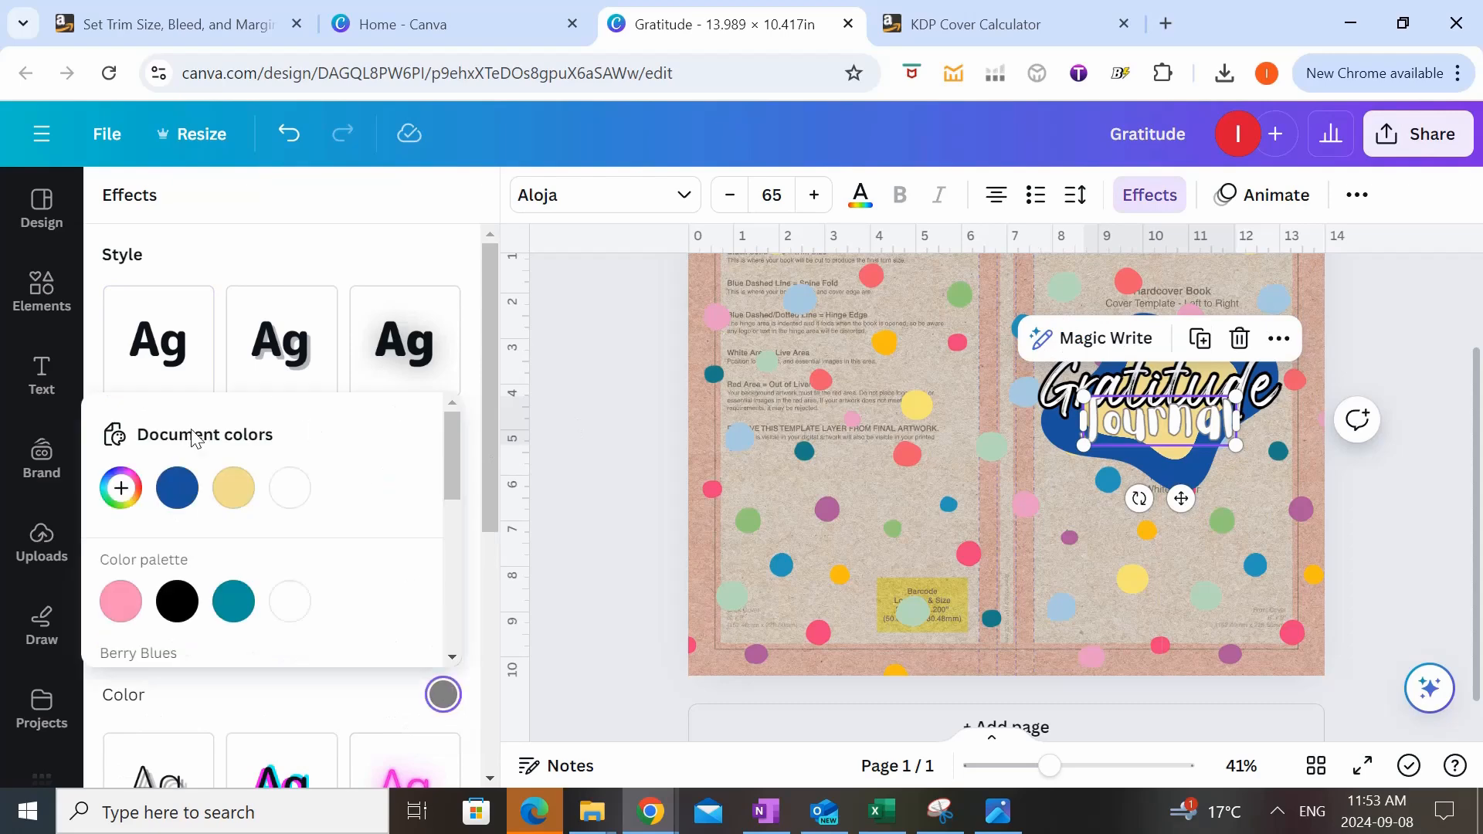
click(168, 603)
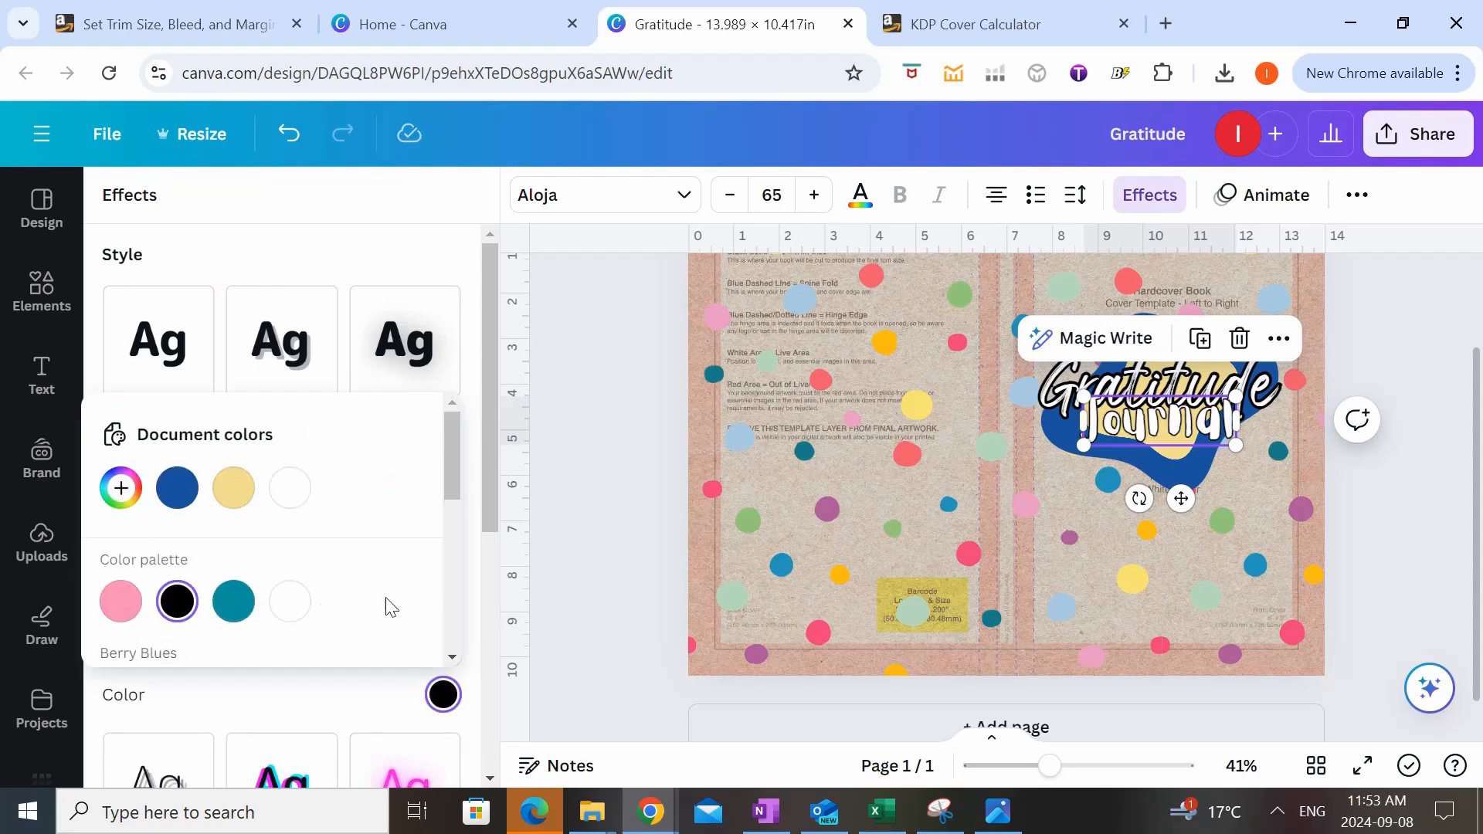
- Keep the "Journal" outline thickness at 120, enlarge the text to about size 69.8 and shift it slightly down beneath "Gratitude"
click(345, 697)
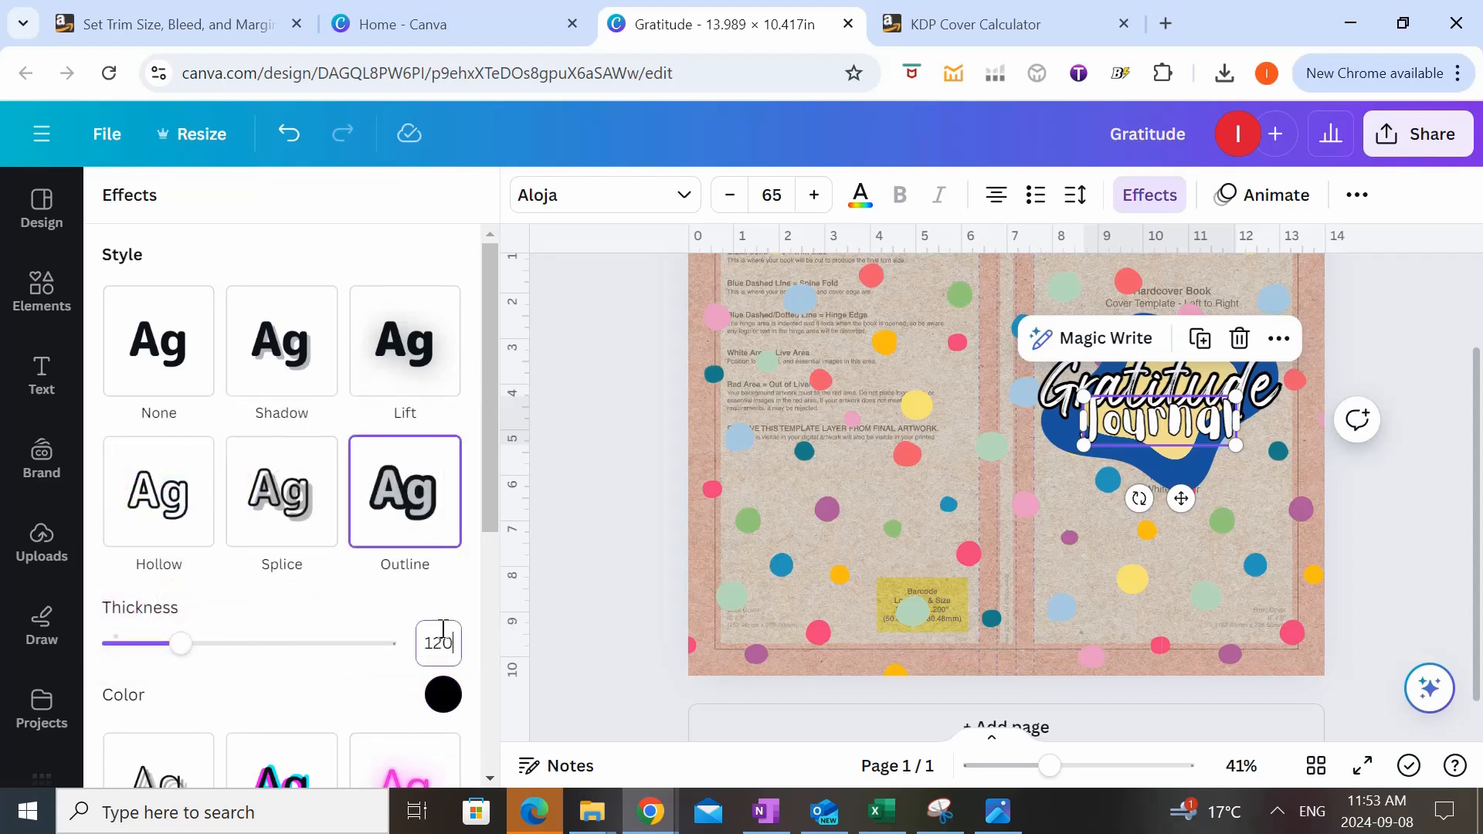
drag(1188, 435, 1257, 465)
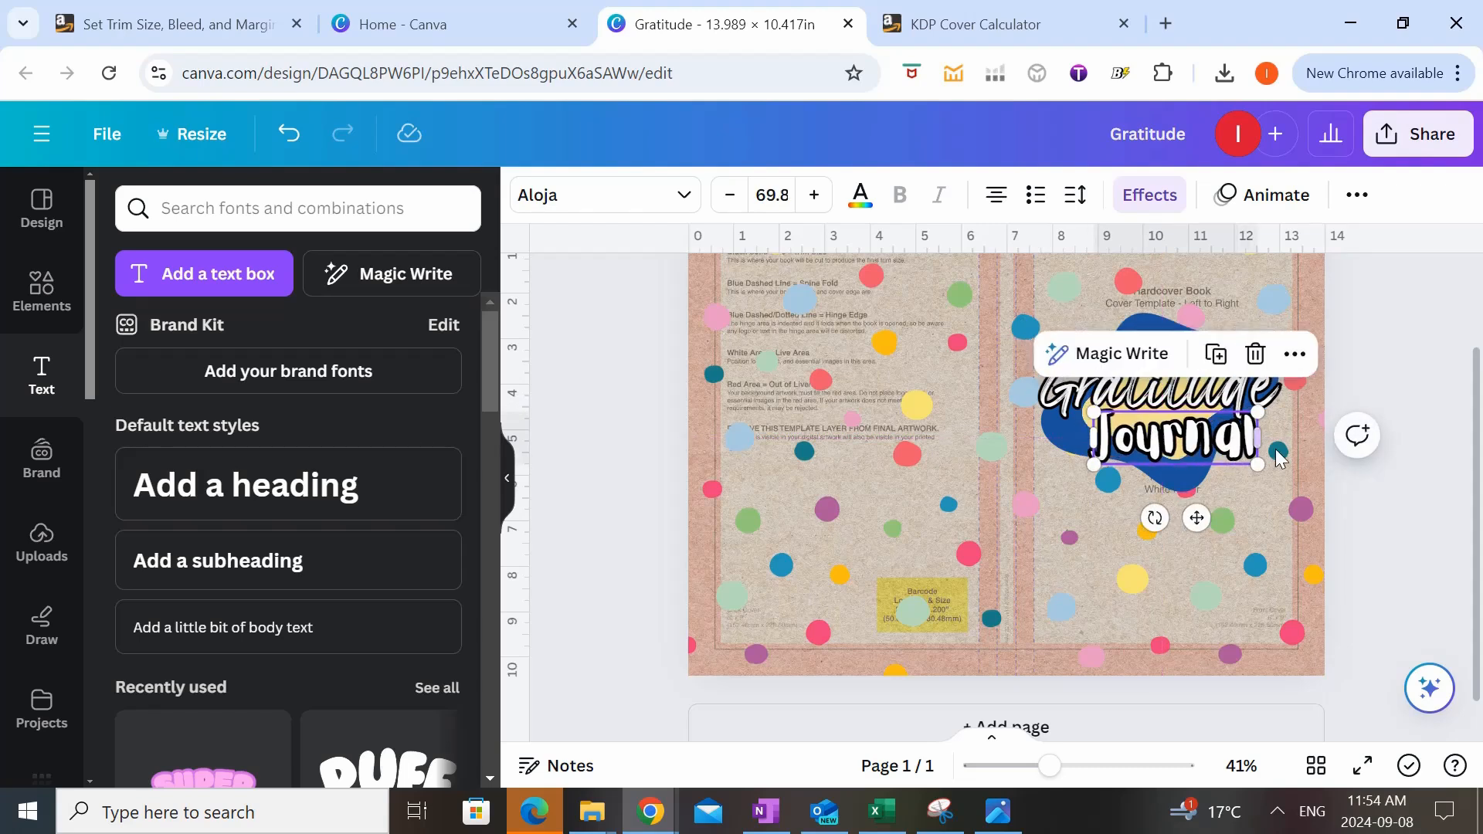
click(1365, 513)
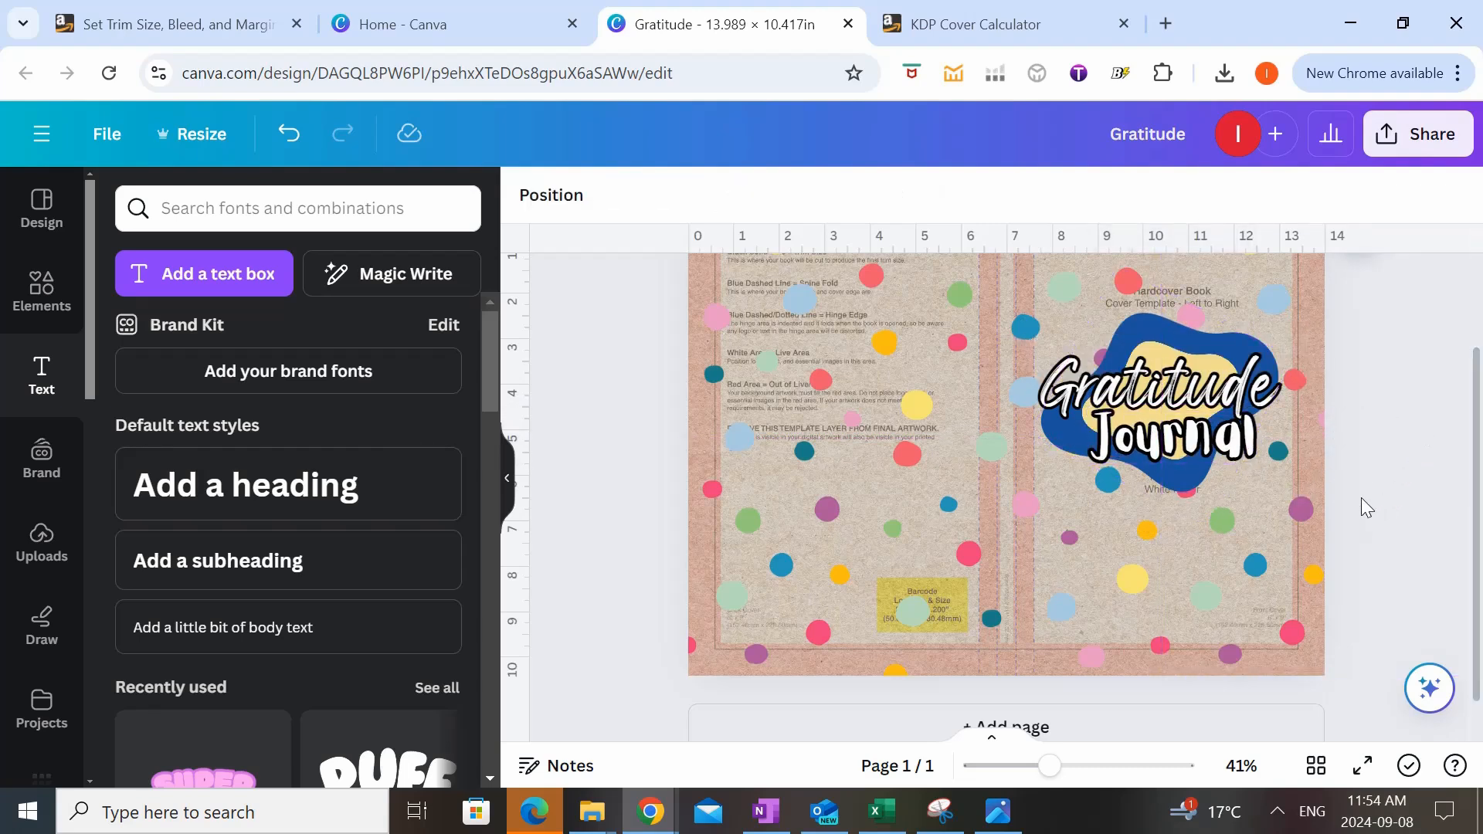
- Add the pink flower sticker from the recently used elements, small, near the front cover's upper left corner
scroll(1361, 497, up, 3)
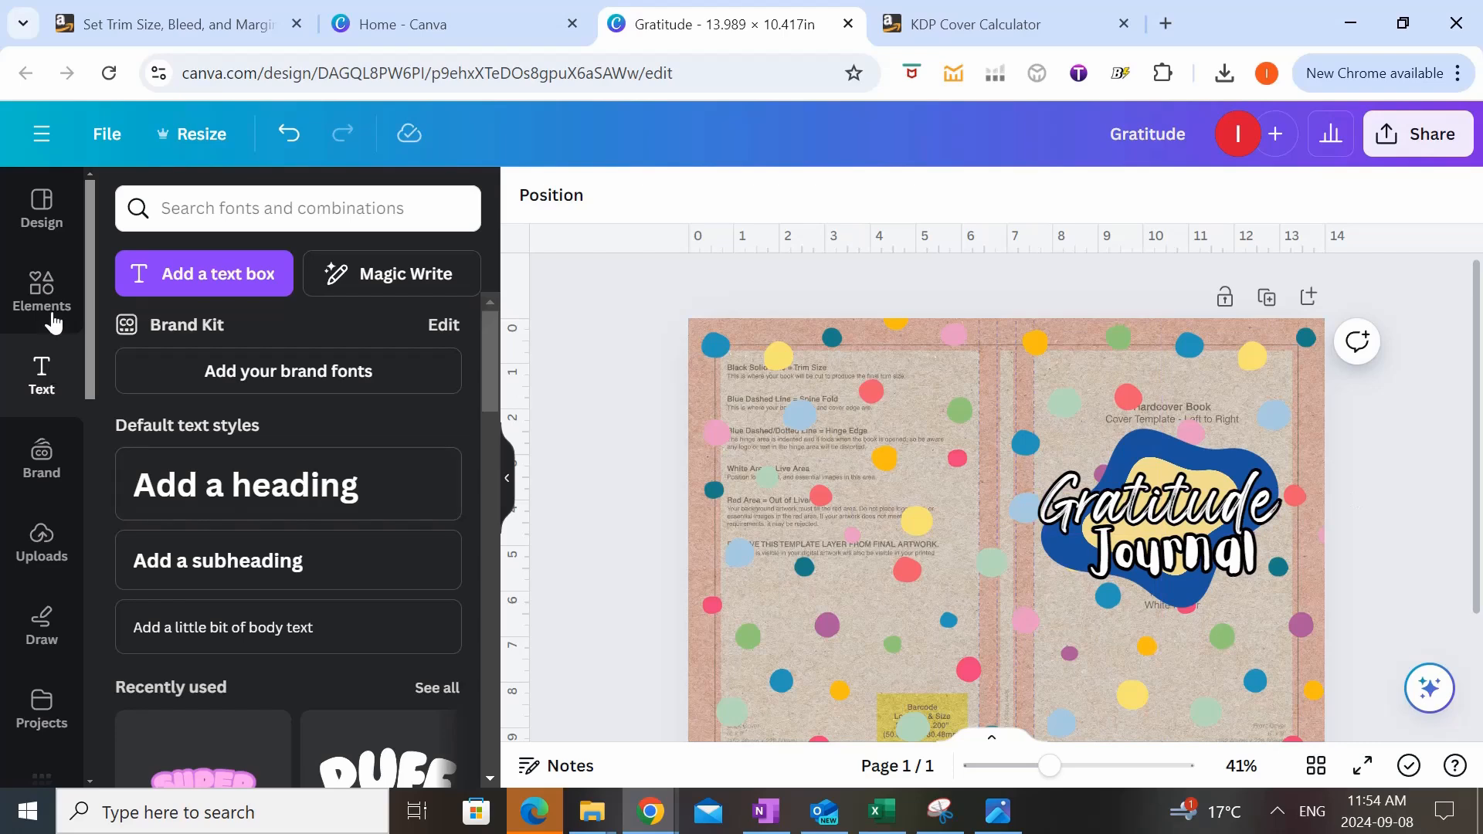
click(37, 297)
scroll(410, 386, up, 3)
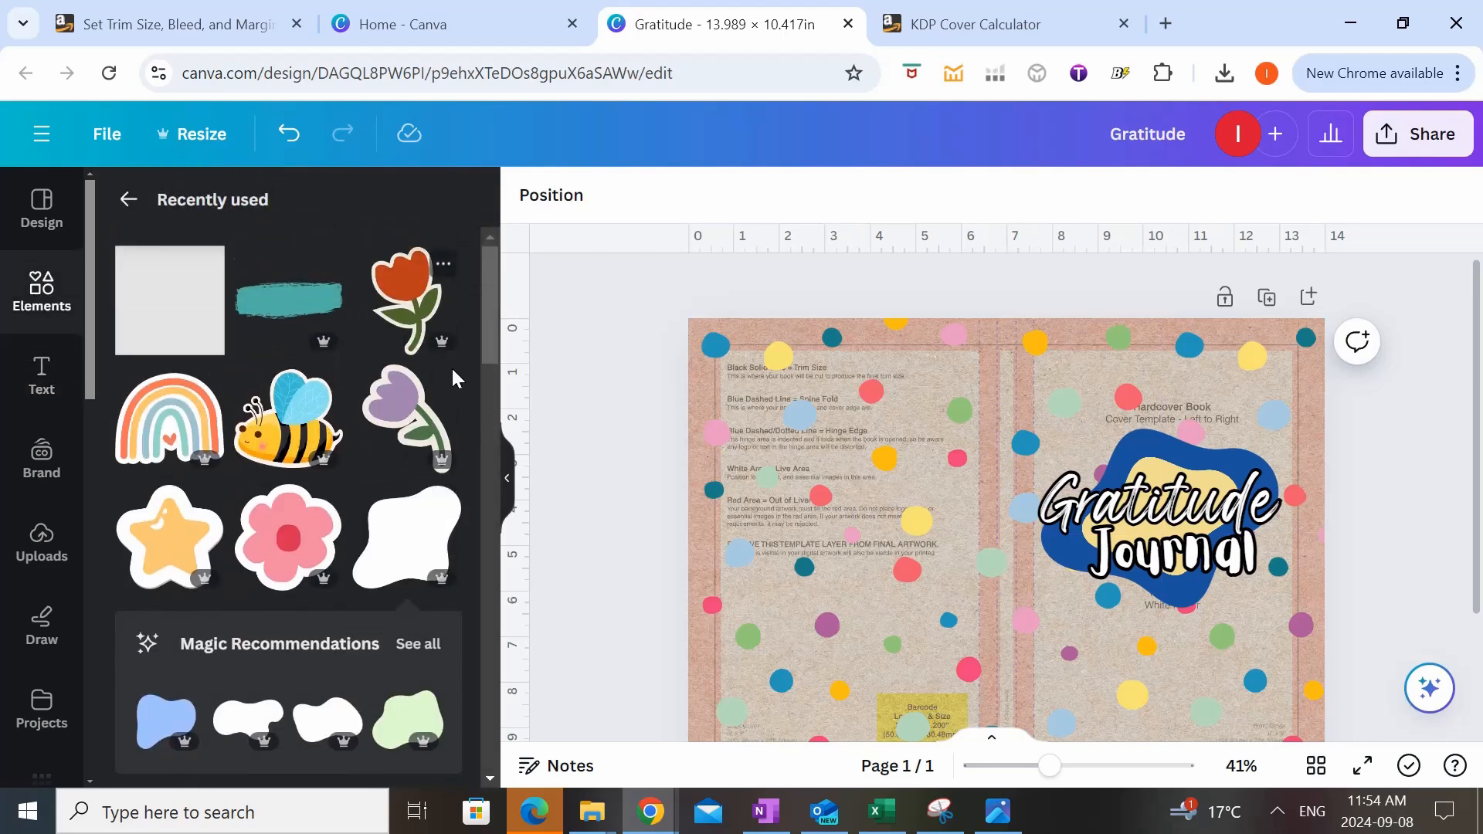
click(318, 541)
drag(910, 453, 1092, 385)
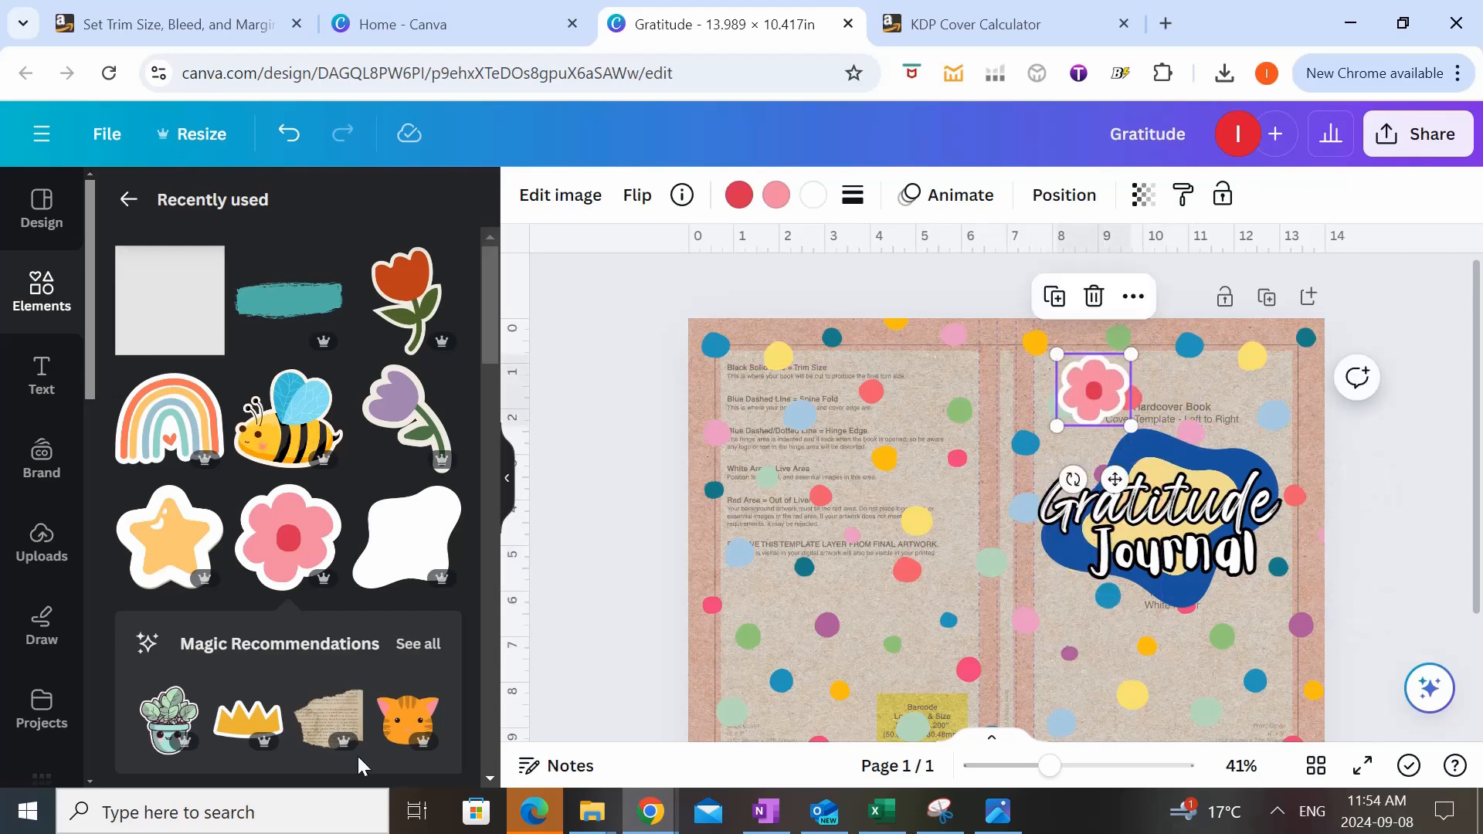
- Add the yellow star sticker, shrink it and place it just above "Gratitude", below the pink flower
click(215, 577)
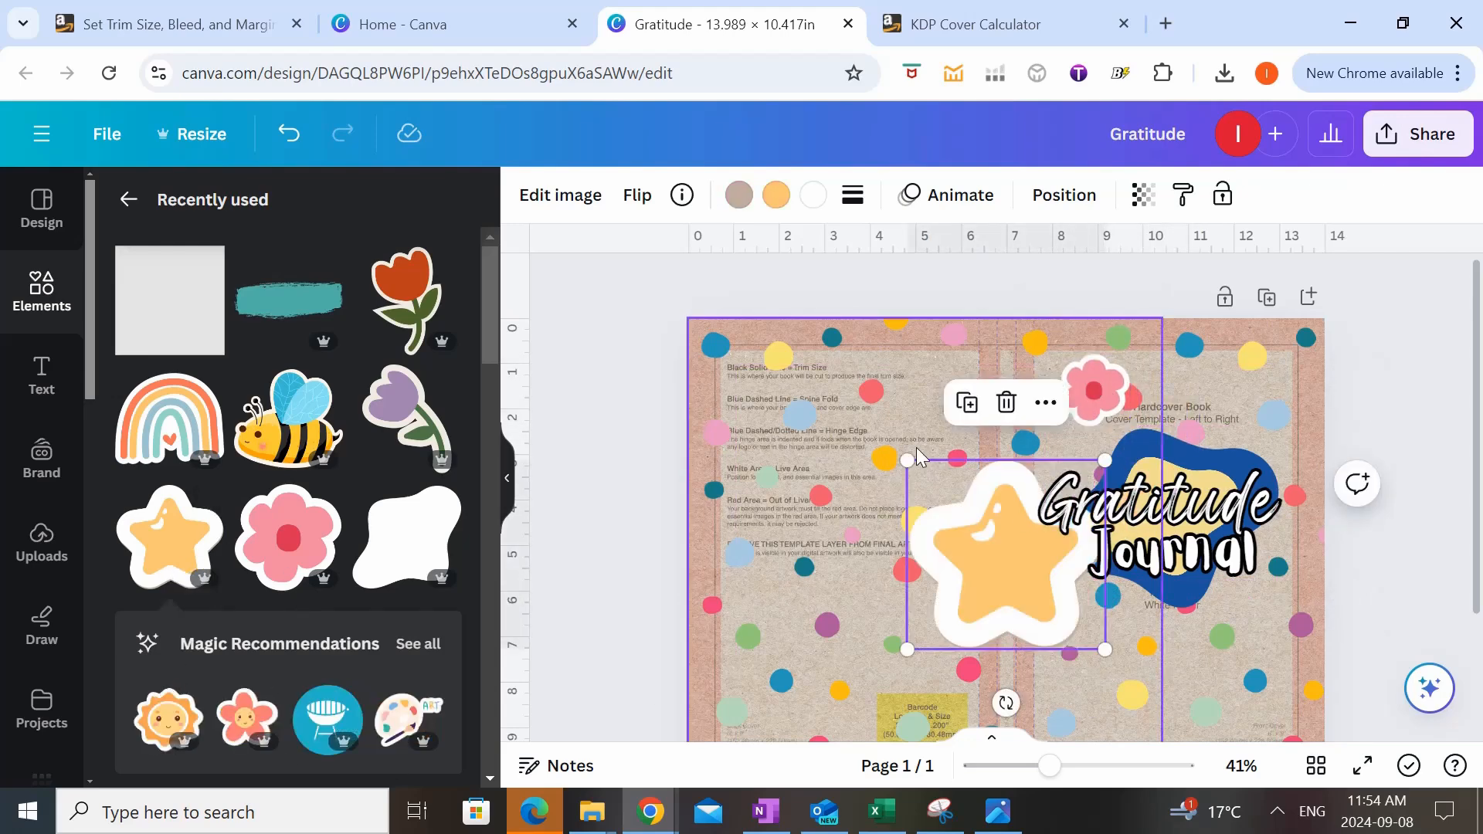
drag(907, 460, 1033, 581)
drag(1070, 616, 1104, 458)
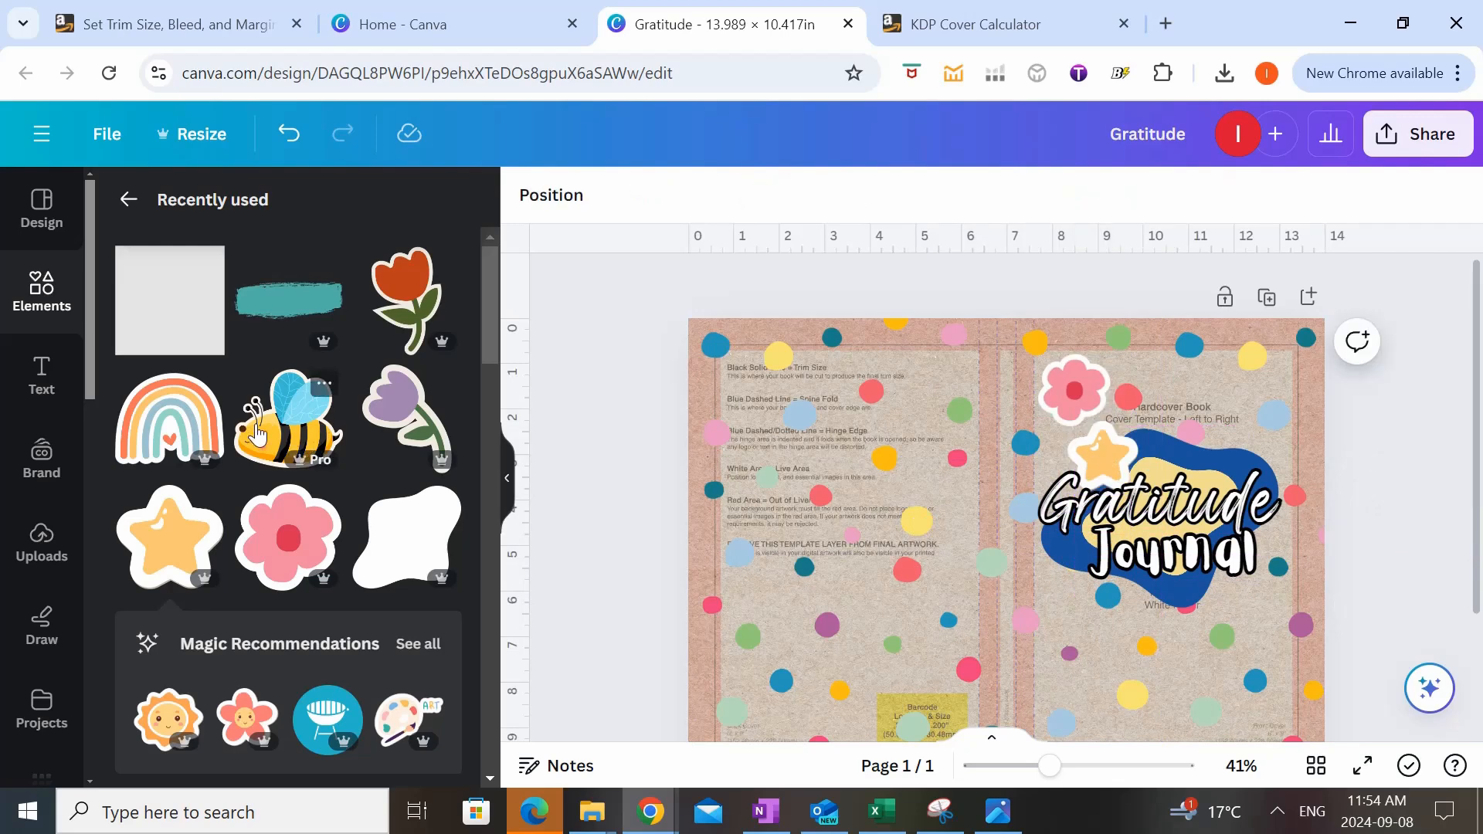
- Add the bee sticker, shrink and tilt it, and place it above the title near the front cover's upper right corner
click(257, 436)
drag(798, 365, 1045, 592)
drag(1112, 656, 1206, 411)
drag(1140, 347, 1190, 372)
drag(1238, 513, 1273, 514)
- Add the purple tulip sticker, shrink it between the pink flower and the bee, and flip it horizontally
click(407, 417)
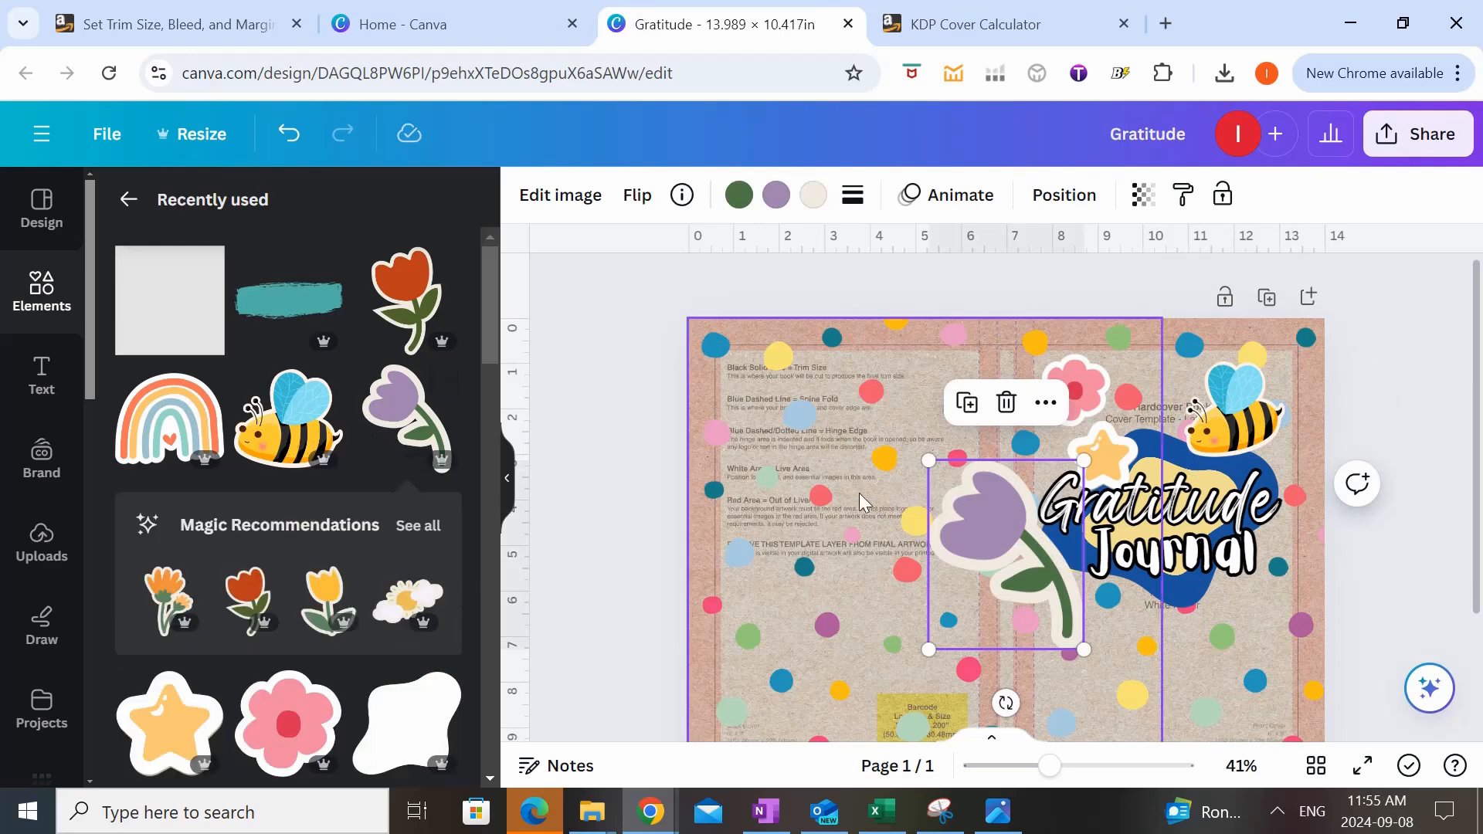
drag(929, 464, 996, 550)
drag(1039, 606, 1147, 405)
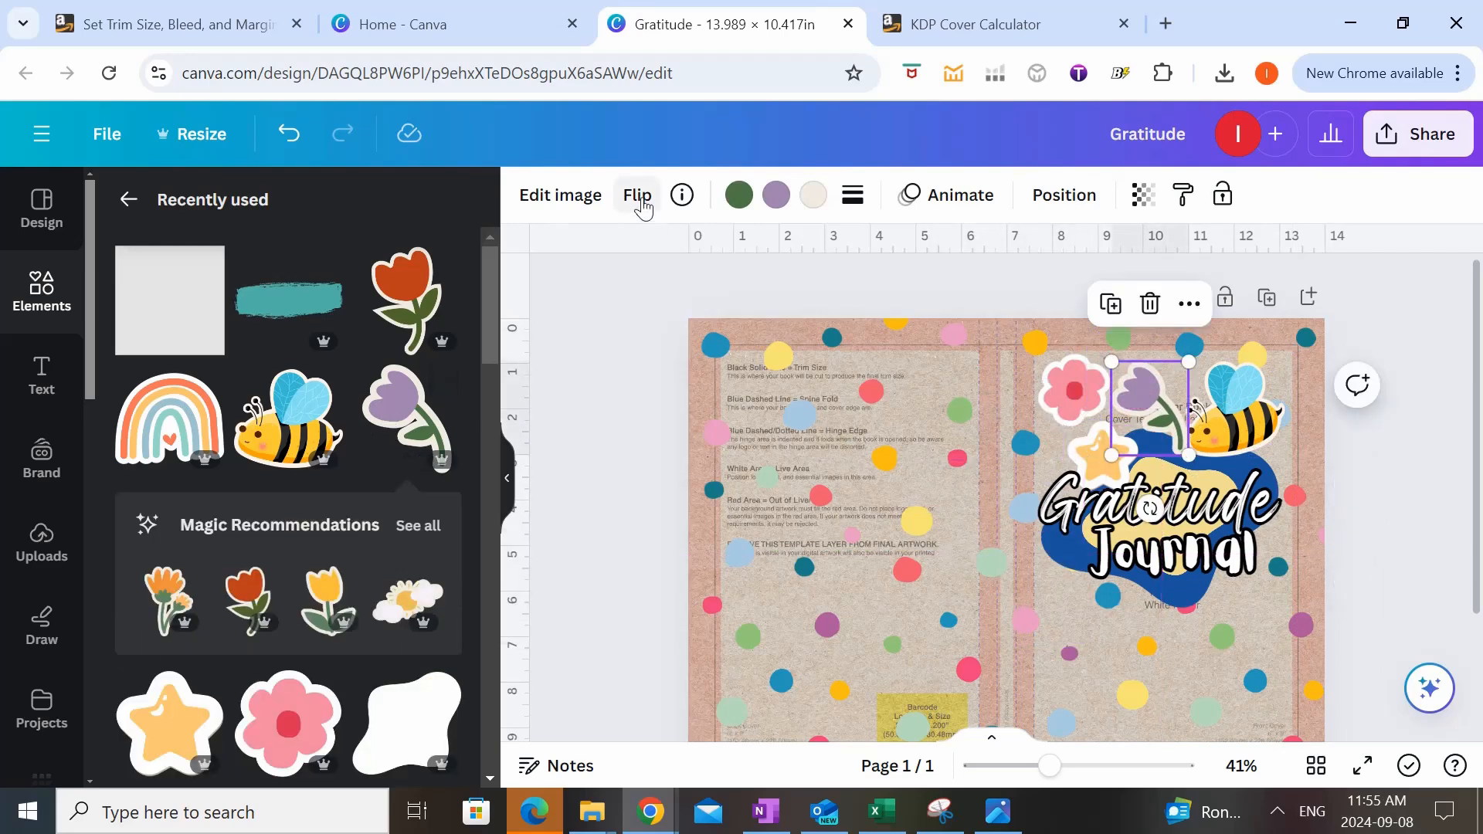
click(637, 194)
click(691, 254)
- Shrink the bee above the title slightly to leave room for the purple tulip
click(1241, 424)
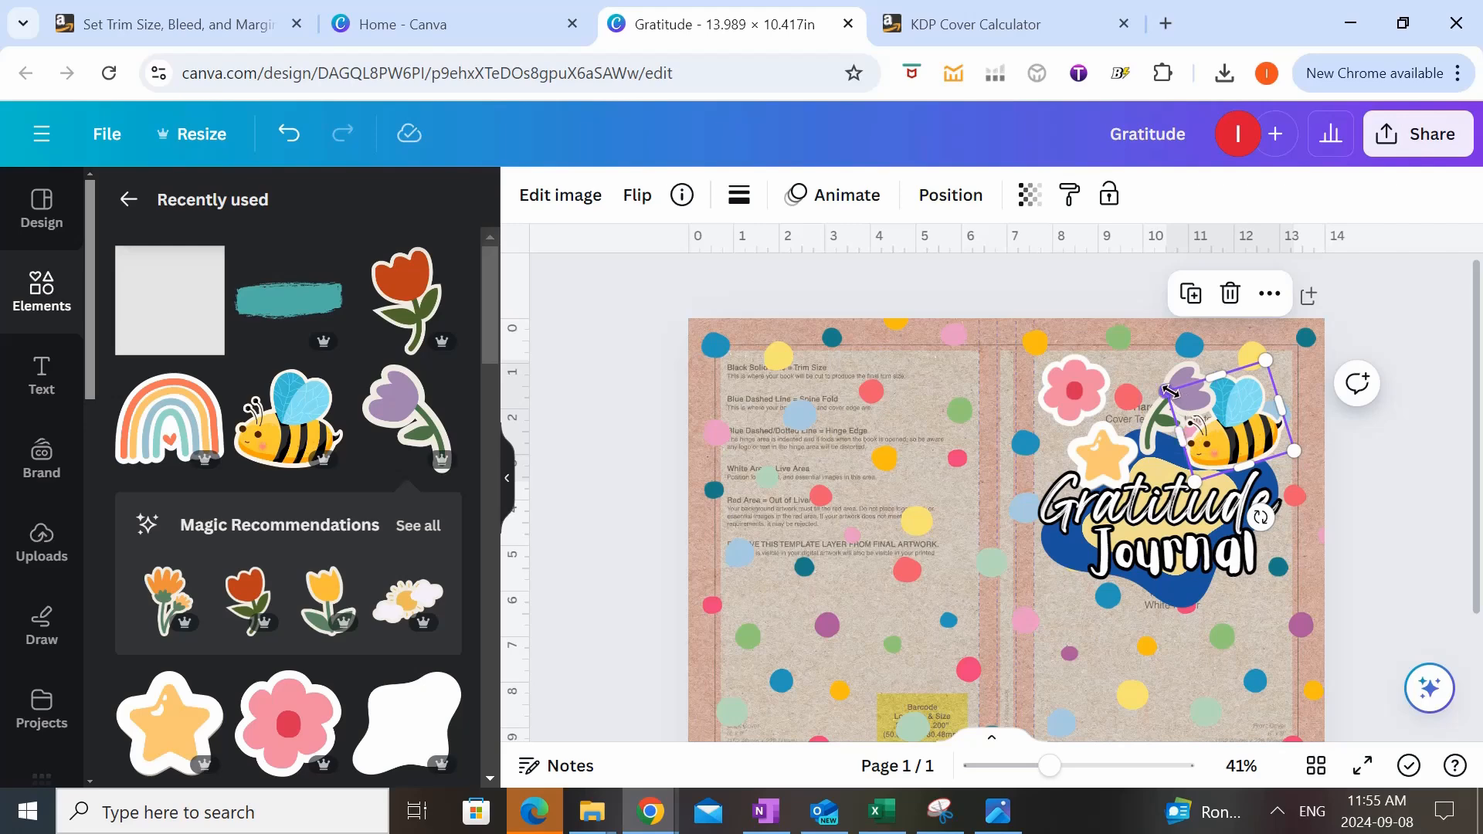
drag(1169, 391, 1192, 403)
click(1380, 489)
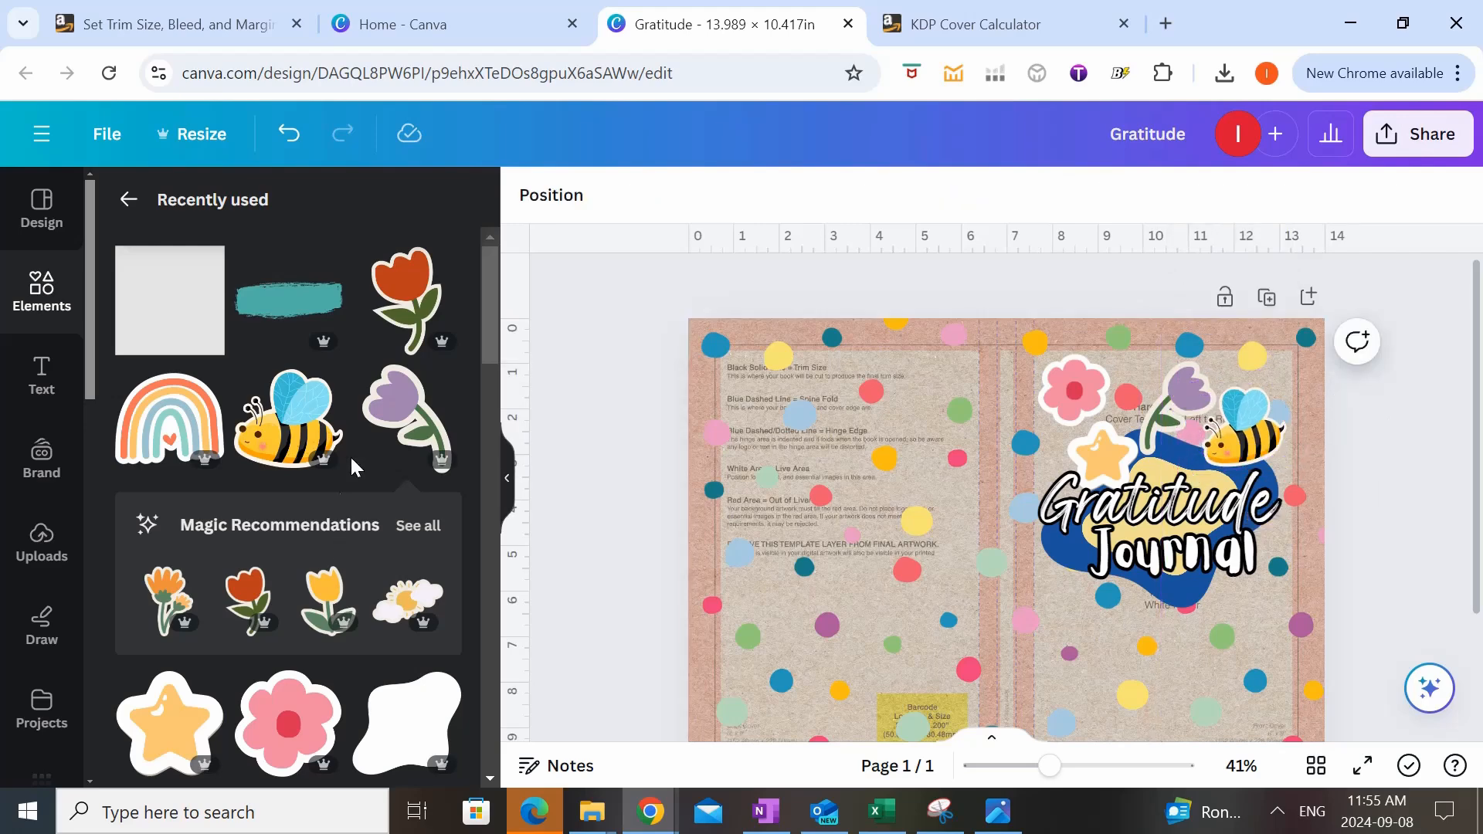
- Add a second, larger bee sticker, flip it horizontally, tilt it and place it below the title on the front cover's left side
click(323, 421)
click(640, 197)
drag(1008, 558, 1203, 560)
click(679, 254)
drag(1149, 637, 1124, 659)
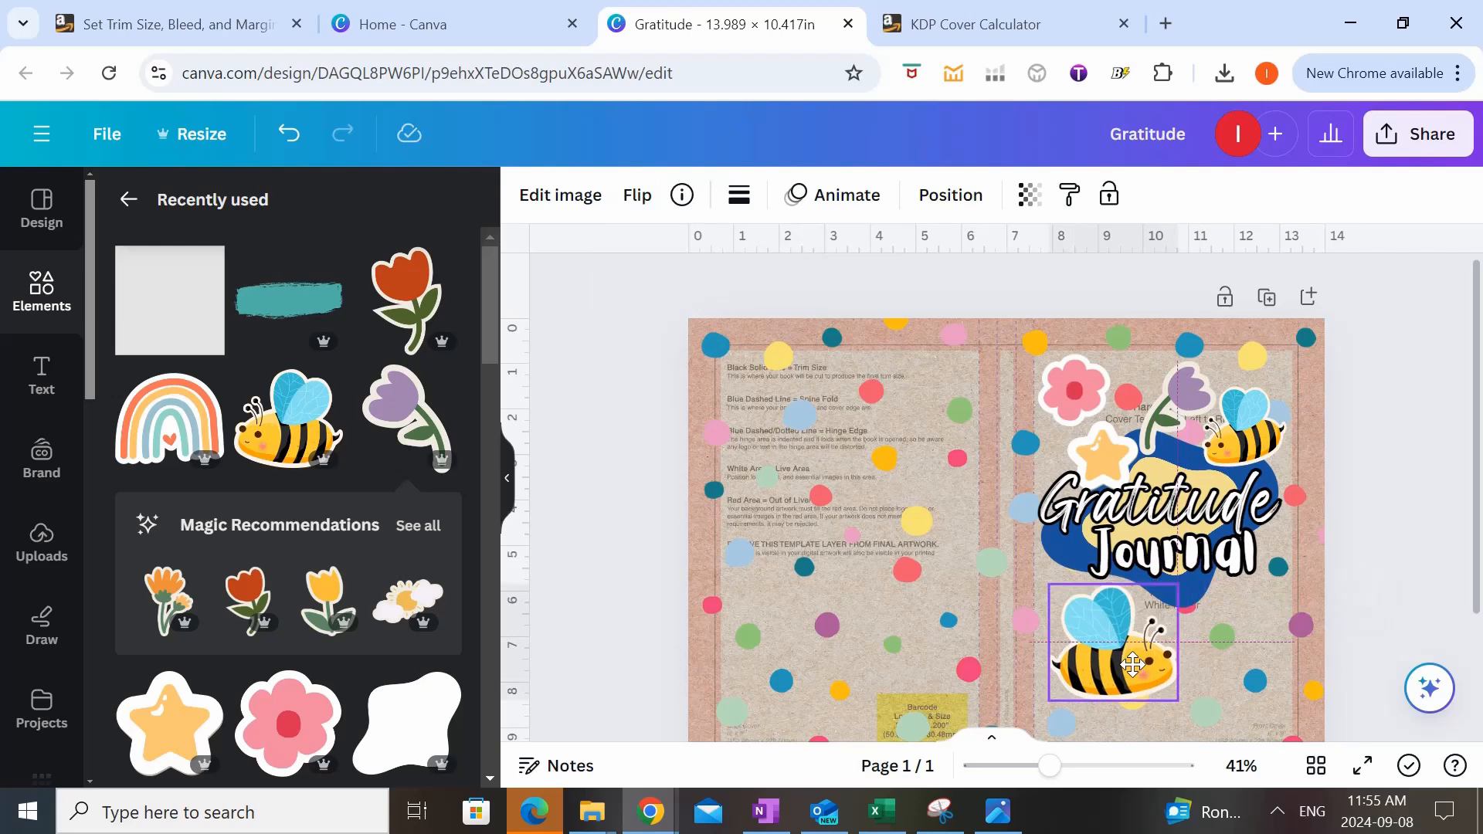
mouse_move(1230, 641)
mouse_down()
mouse_move(1275, 652)
mouse_move(1249, 651)
mouse_up()
click(1339, 530)
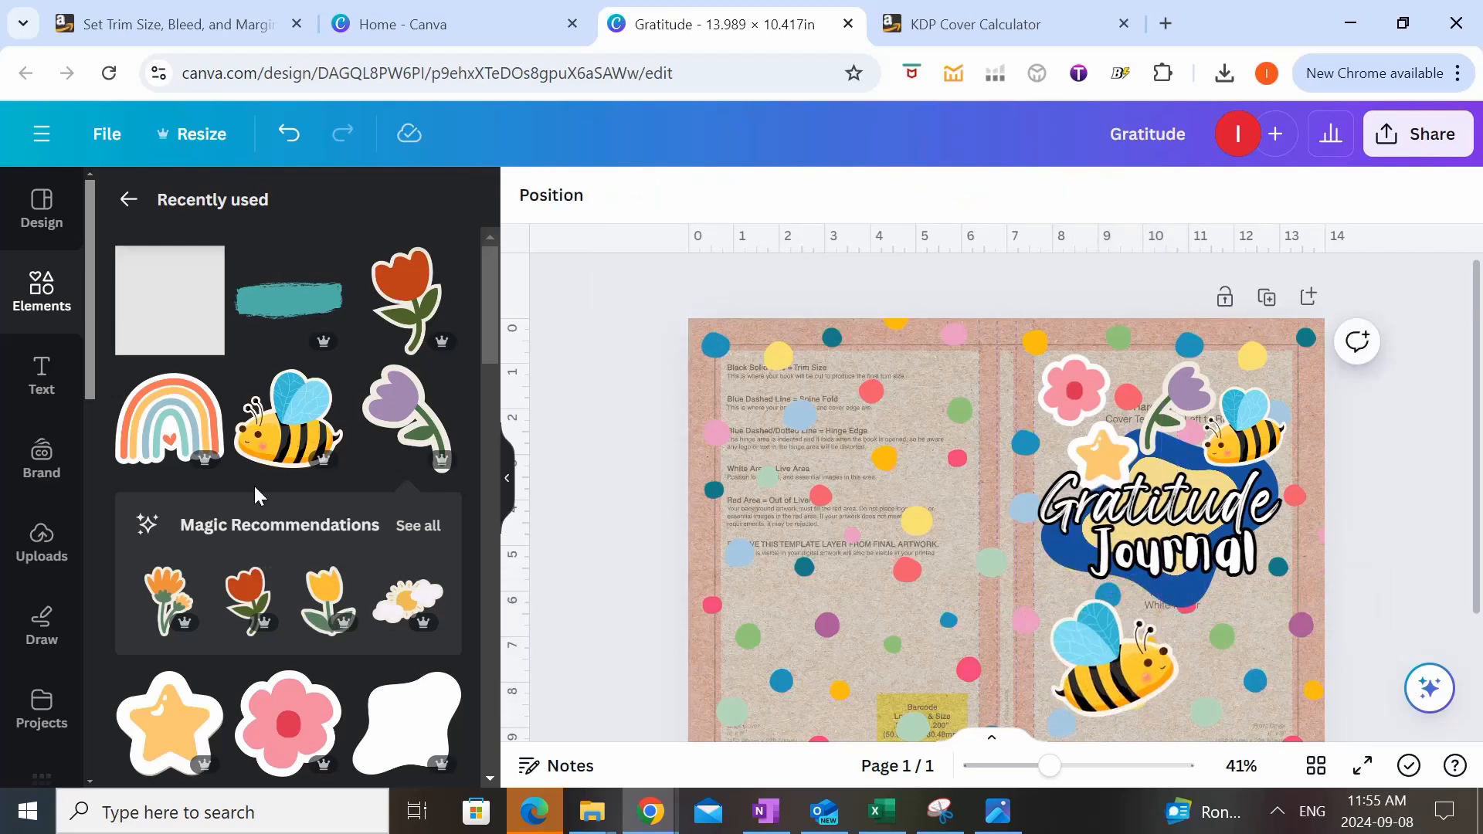
- Add the rainbow sticker, shrink and slightly tilt it, and place it to the lower right of the large bee
click(199, 415)
drag(886, 456, 1078, 658)
click(1089, 678)
drag(1230, 709, 1230, 724)
scroll(1228, 718, down, 1)
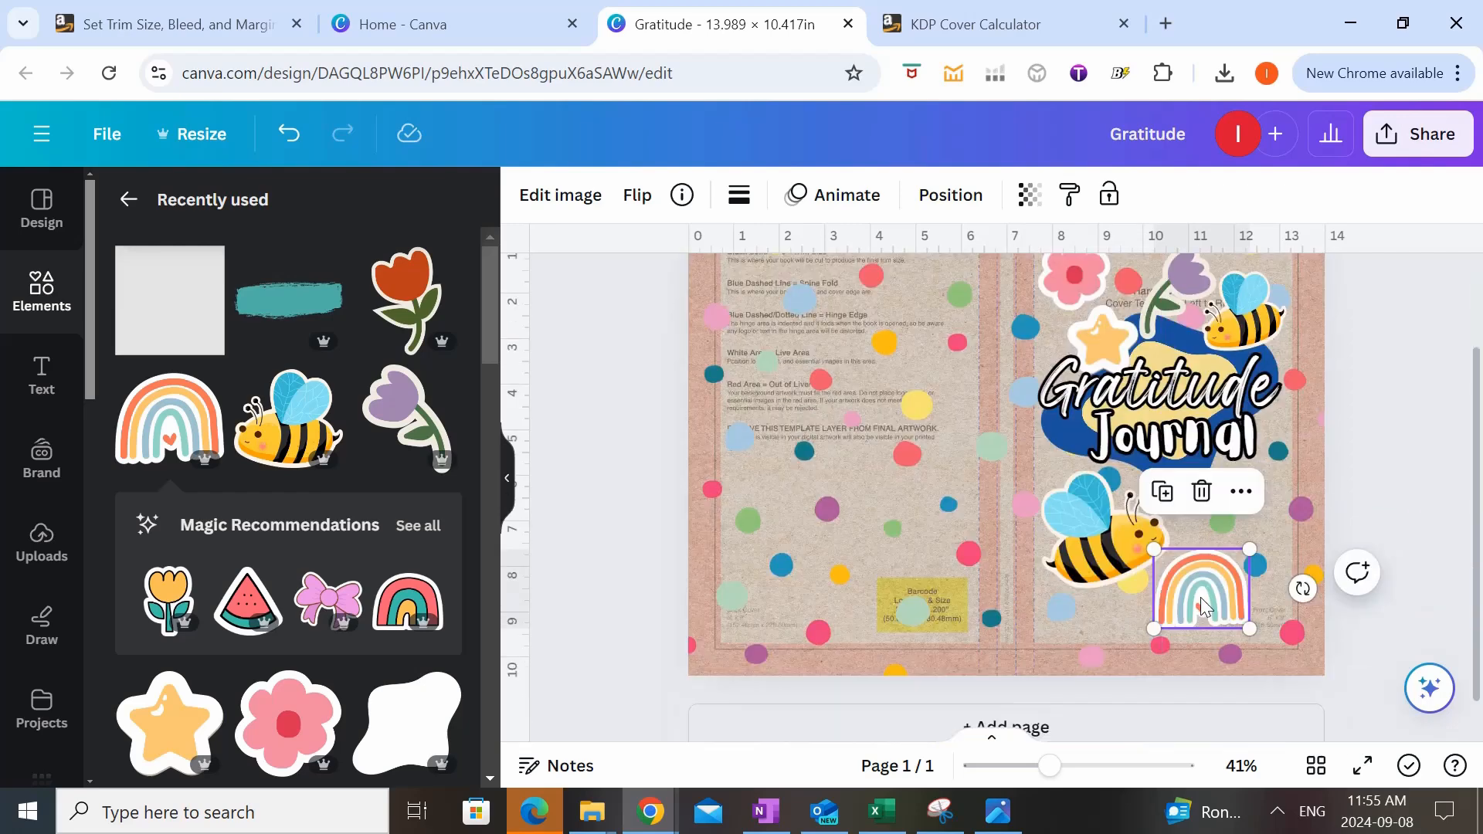
mouse_move(1198, 600)
mouse_down()
mouse_move(1182, 649)
mouse_move(1146, 649)
mouse_move(1177, 610)
mouse_up()
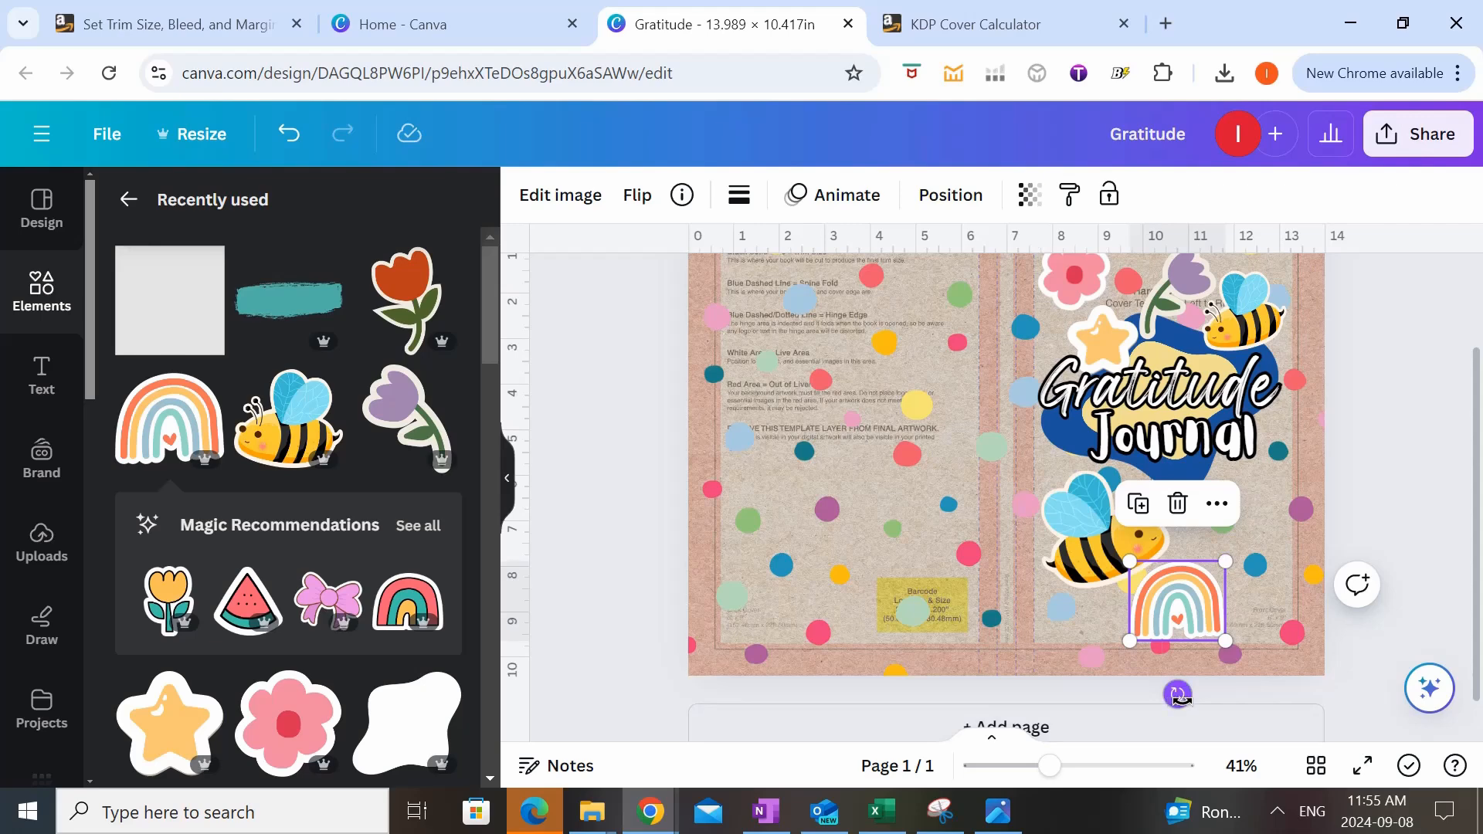
drag(1178, 694, 1183, 694)
drag(1162, 601, 1172, 588)
- Add the red tulip sticker, shrink it and place it above the rainbow near the front cover's right edge
click(405, 298)
drag(973, 348, 1209, 513)
drag(1307, 438, 1268, 502)
drag(1249, 565, 1271, 516)
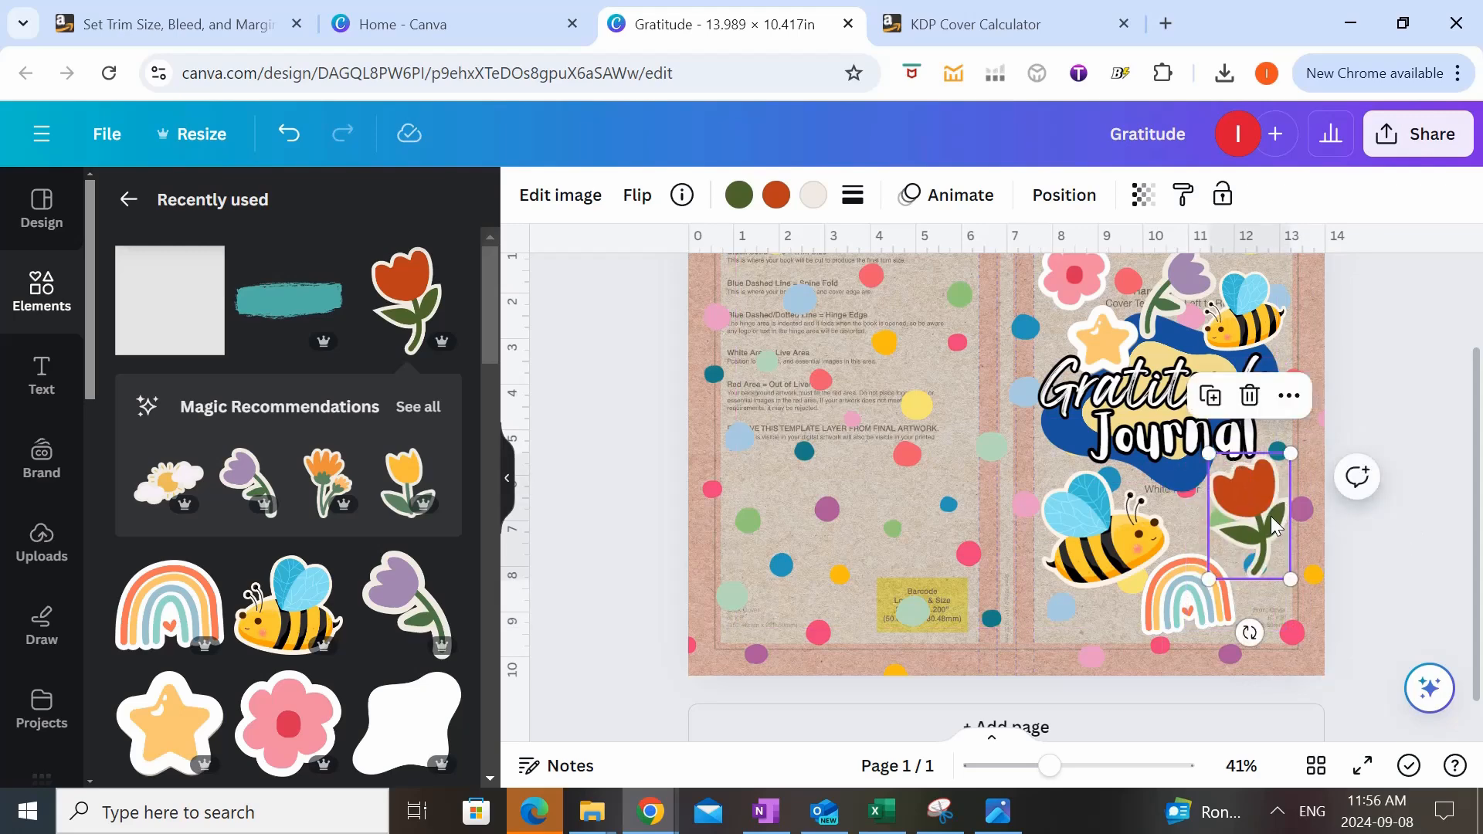
click(1298, 531)
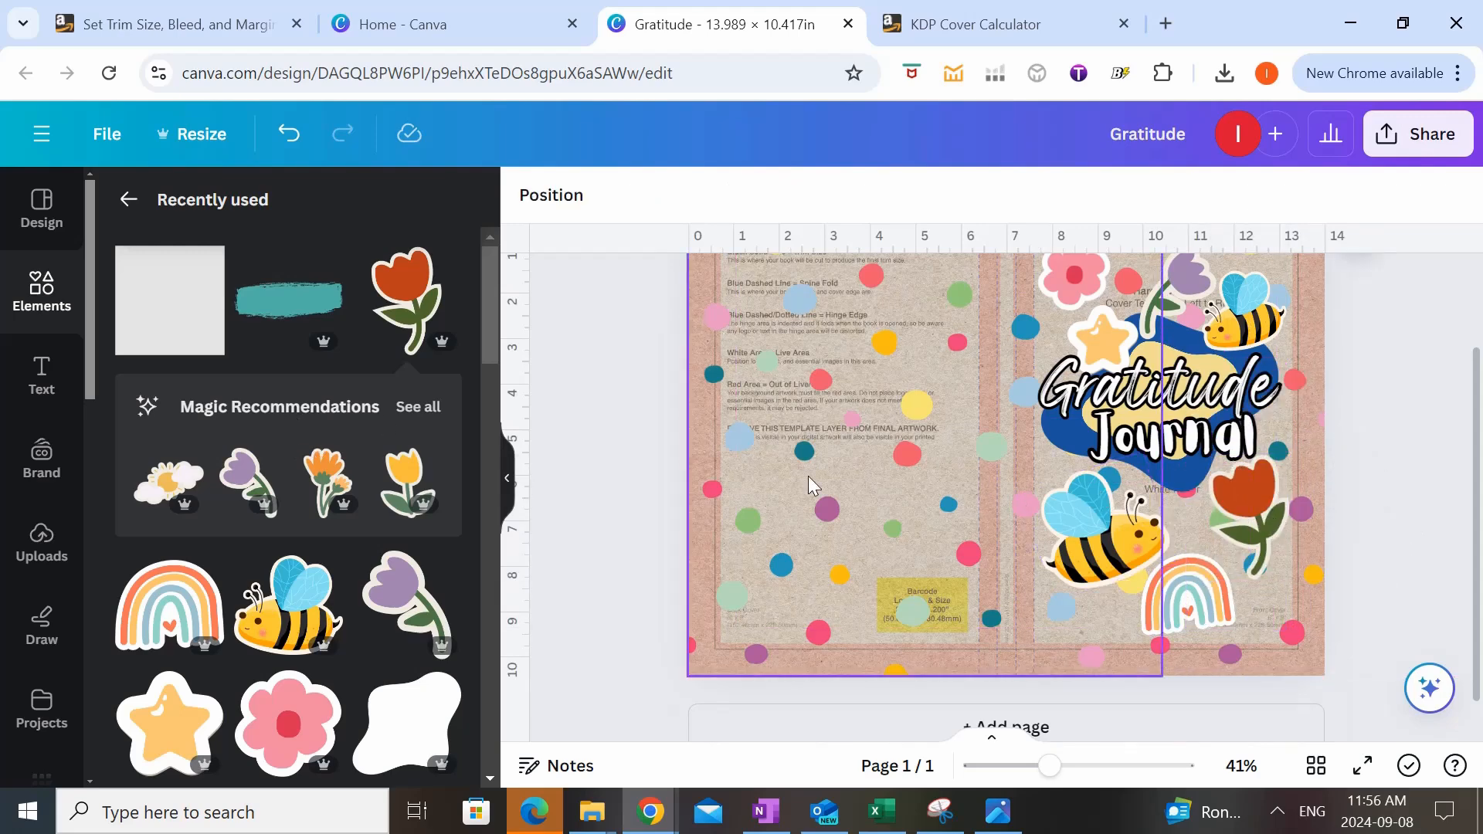
- Add the teal brush stroke, small and tilted, beneath "Journal" and bring the large bee to the front
click(309, 324)
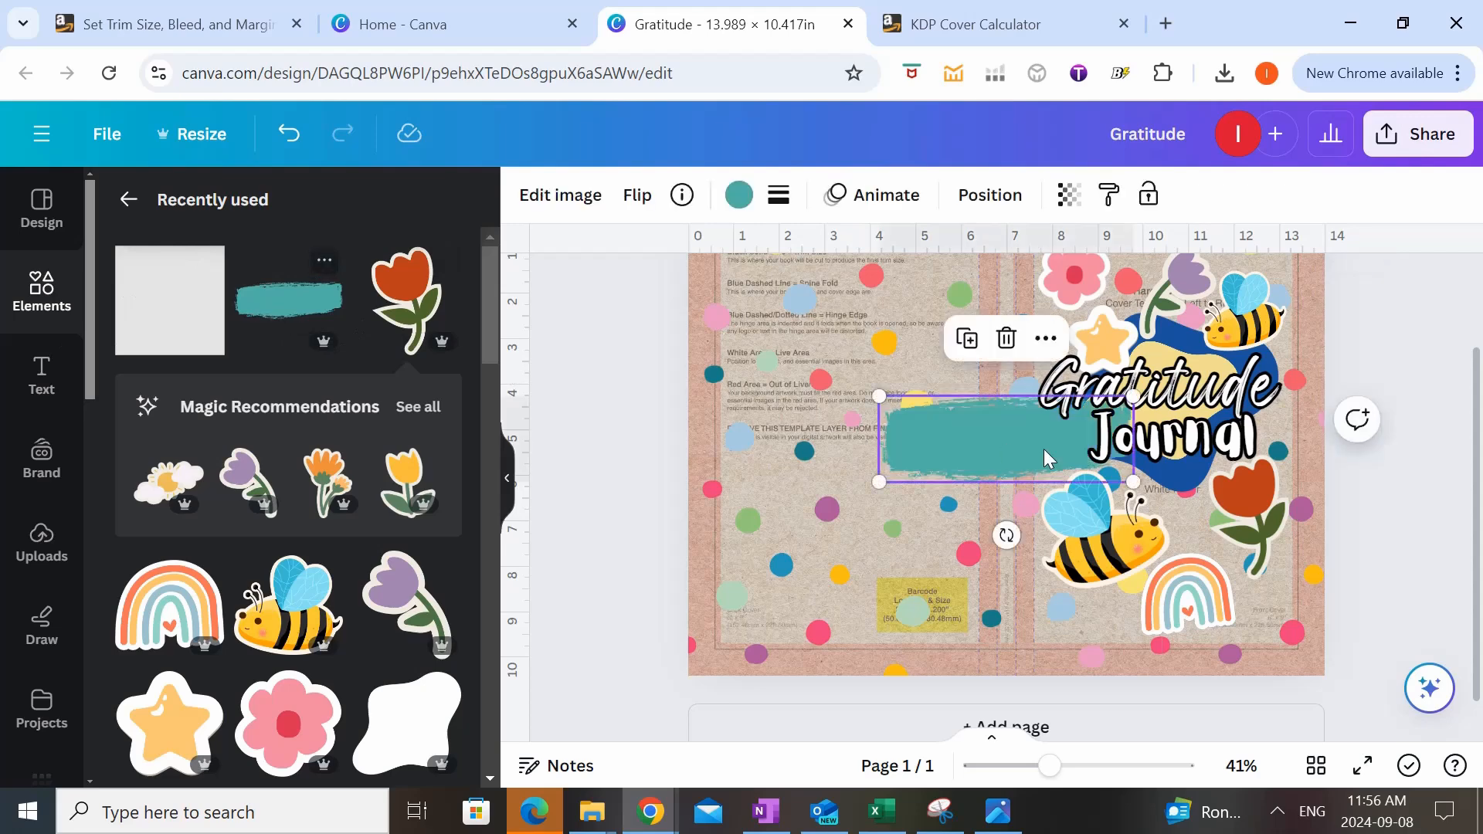
mouse_move(879, 396)
mouse_down()
mouse_move(1008, 458)
mouse_move(1132, 484)
mouse_up()
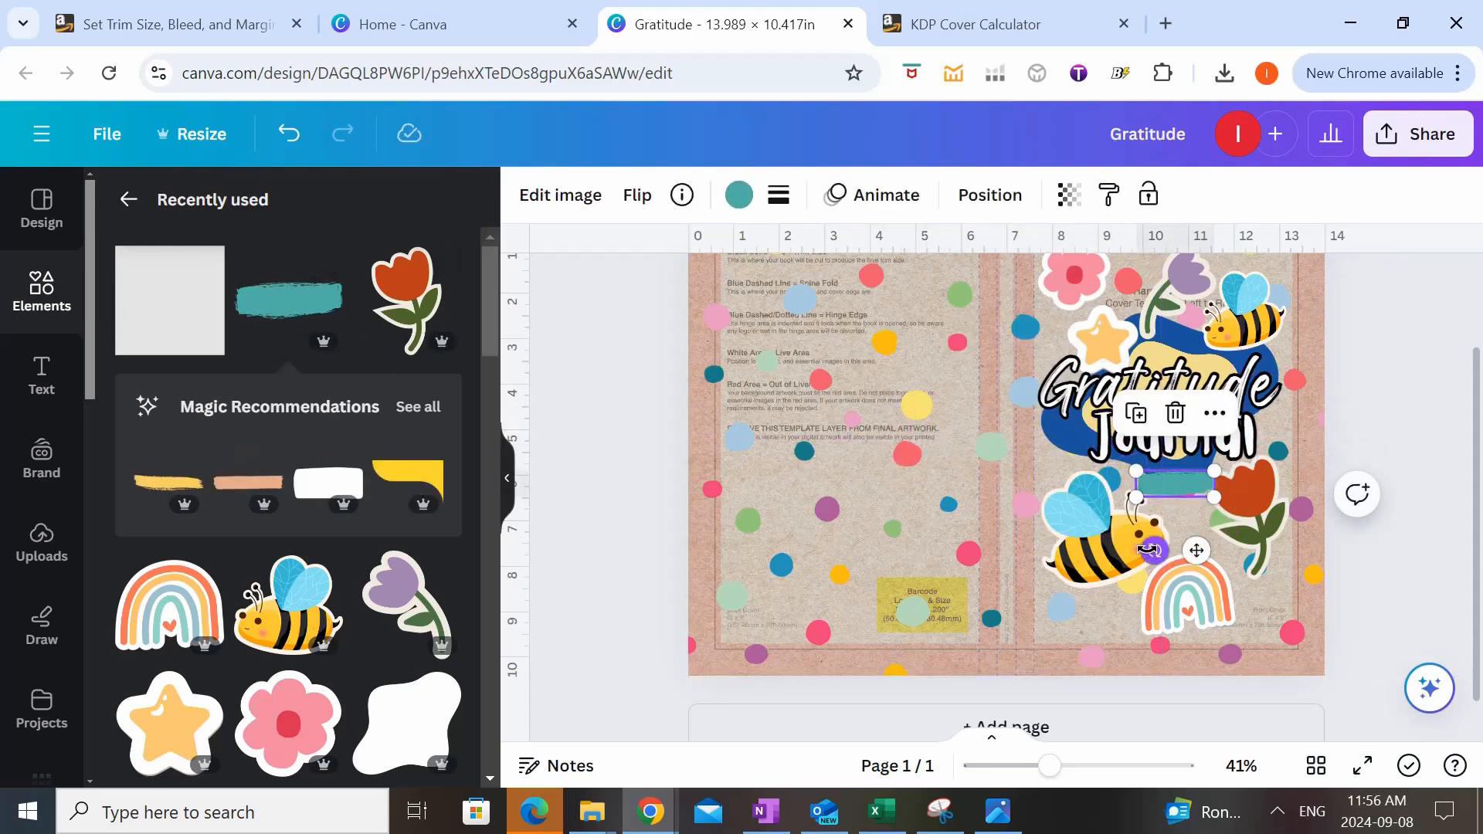
right_click(1119, 548)
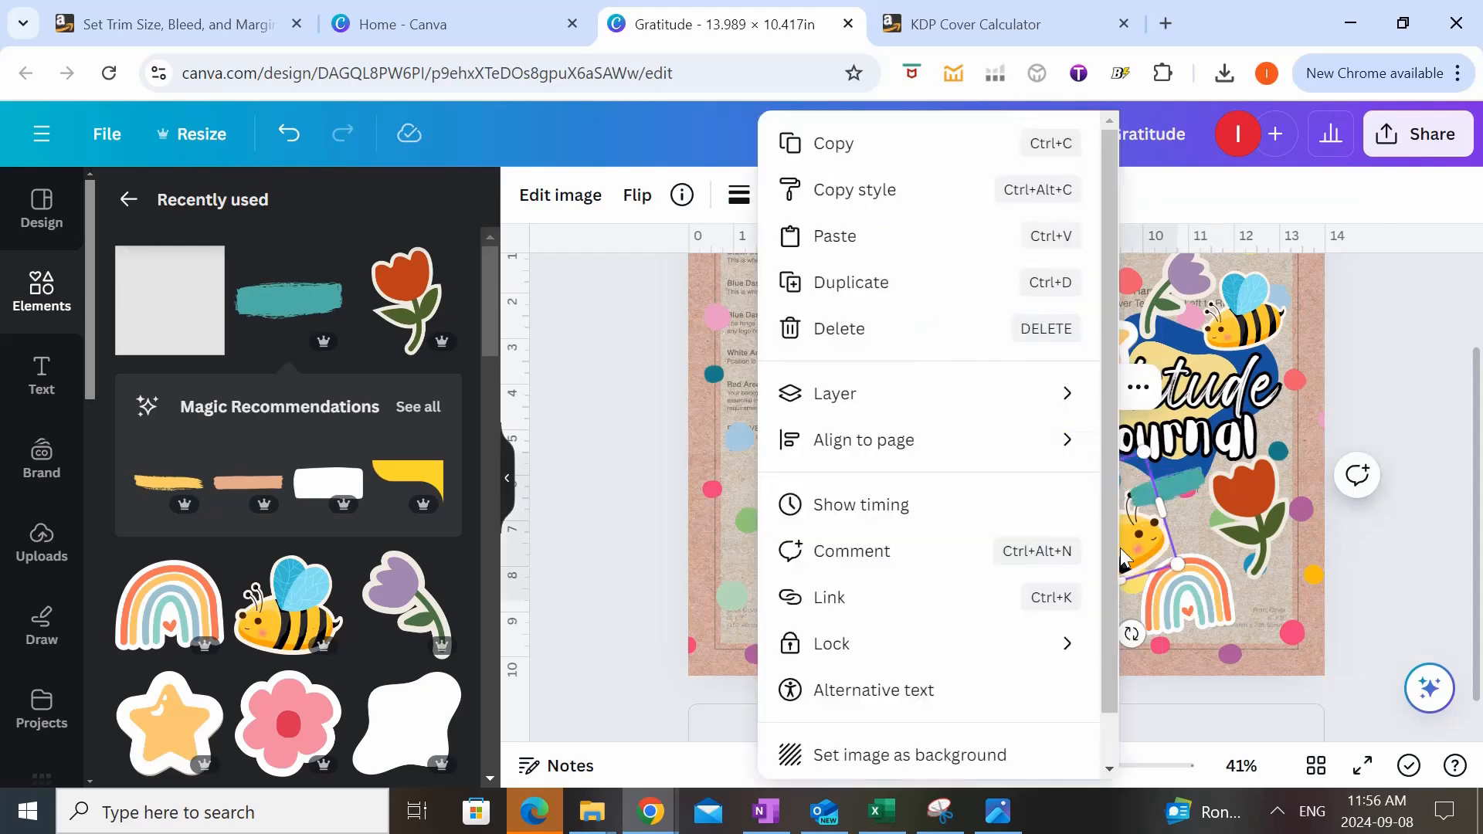
mouse_move(925, 411)
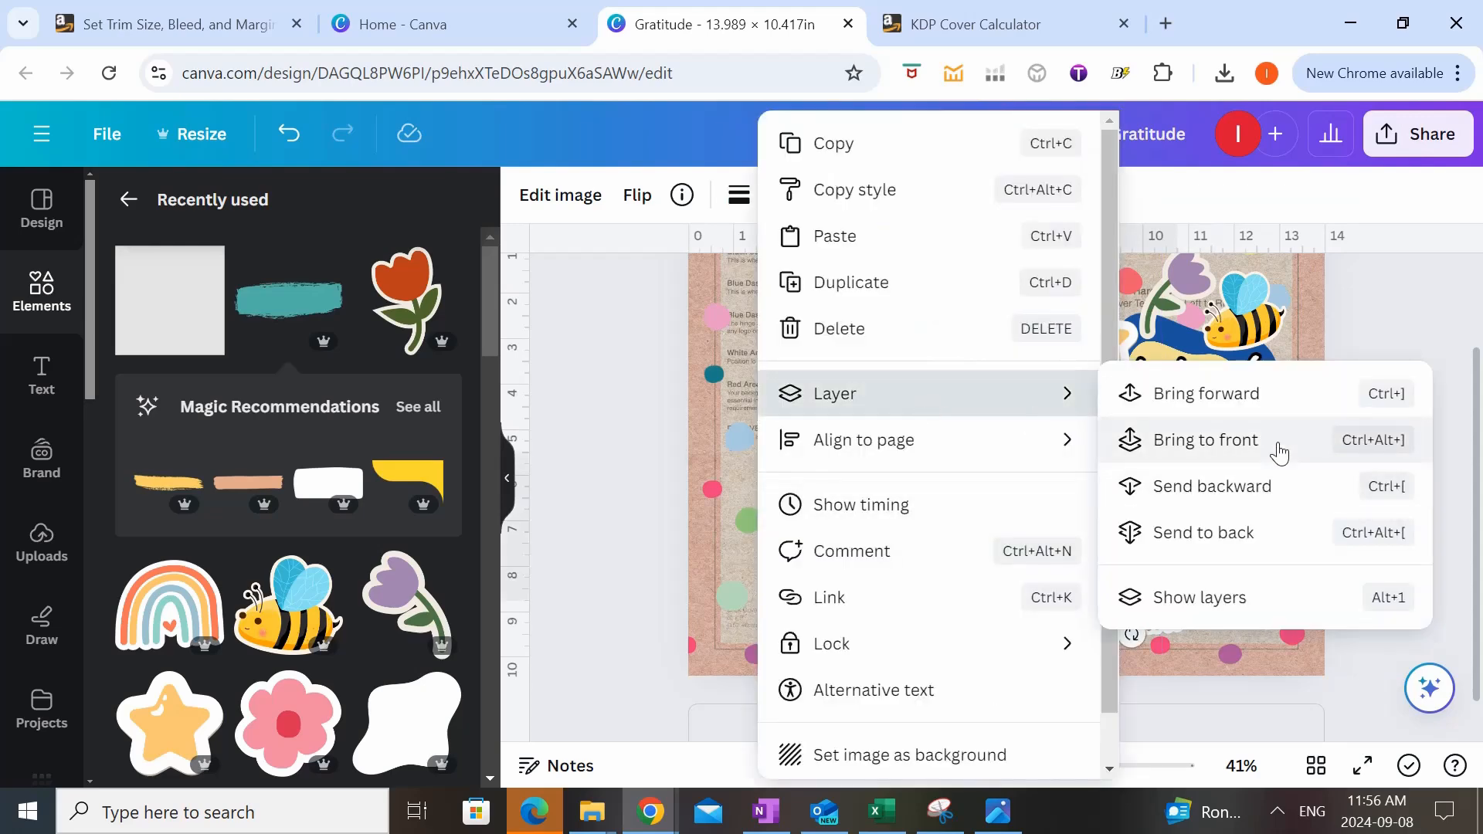
click(1277, 440)
click(671, 639)
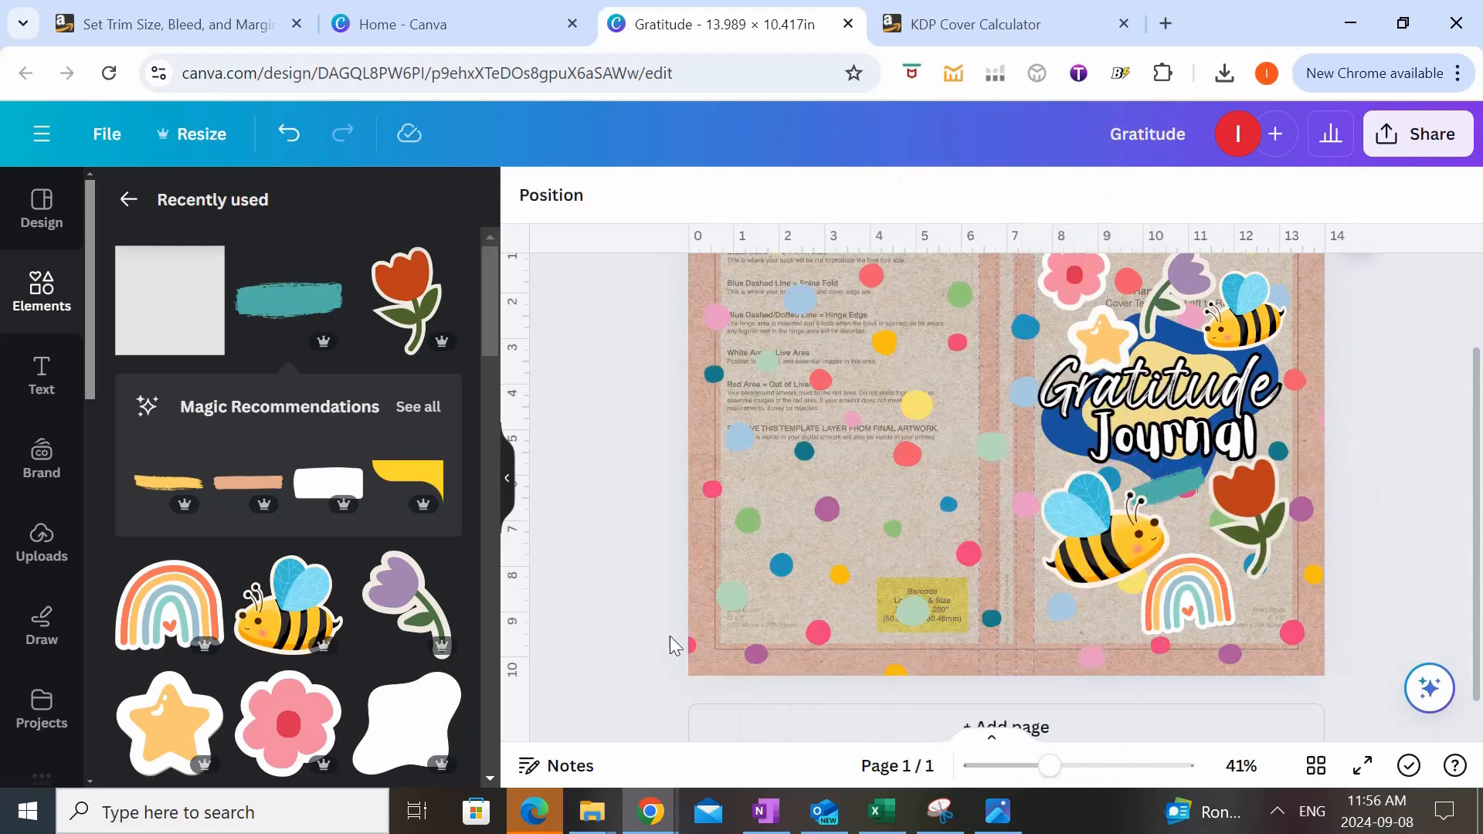
- Add a subheading text box reading "For Kids"
click(48, 305)
click(39, 386)
click(288, 560)
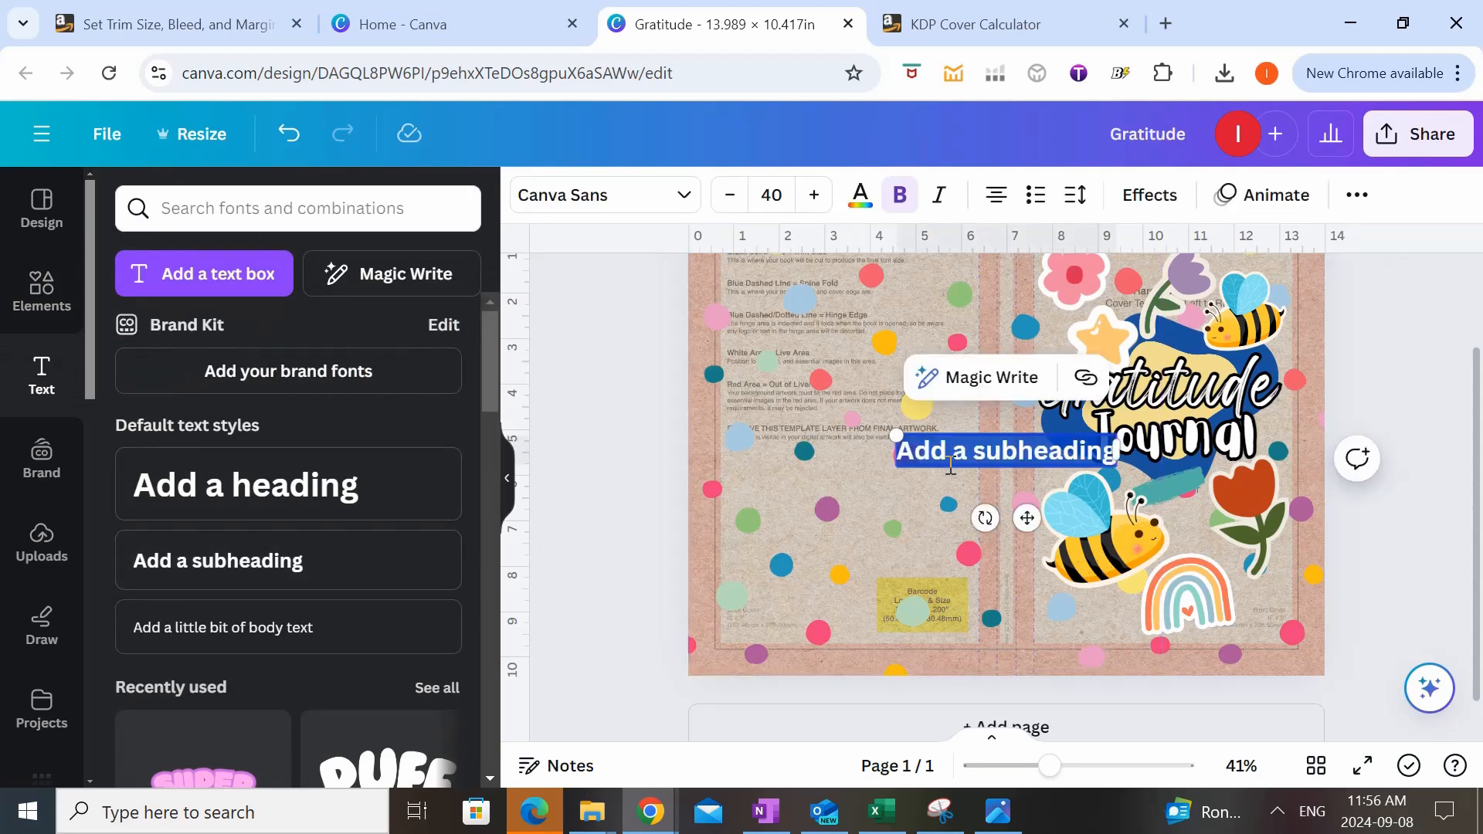
text(For Kids)
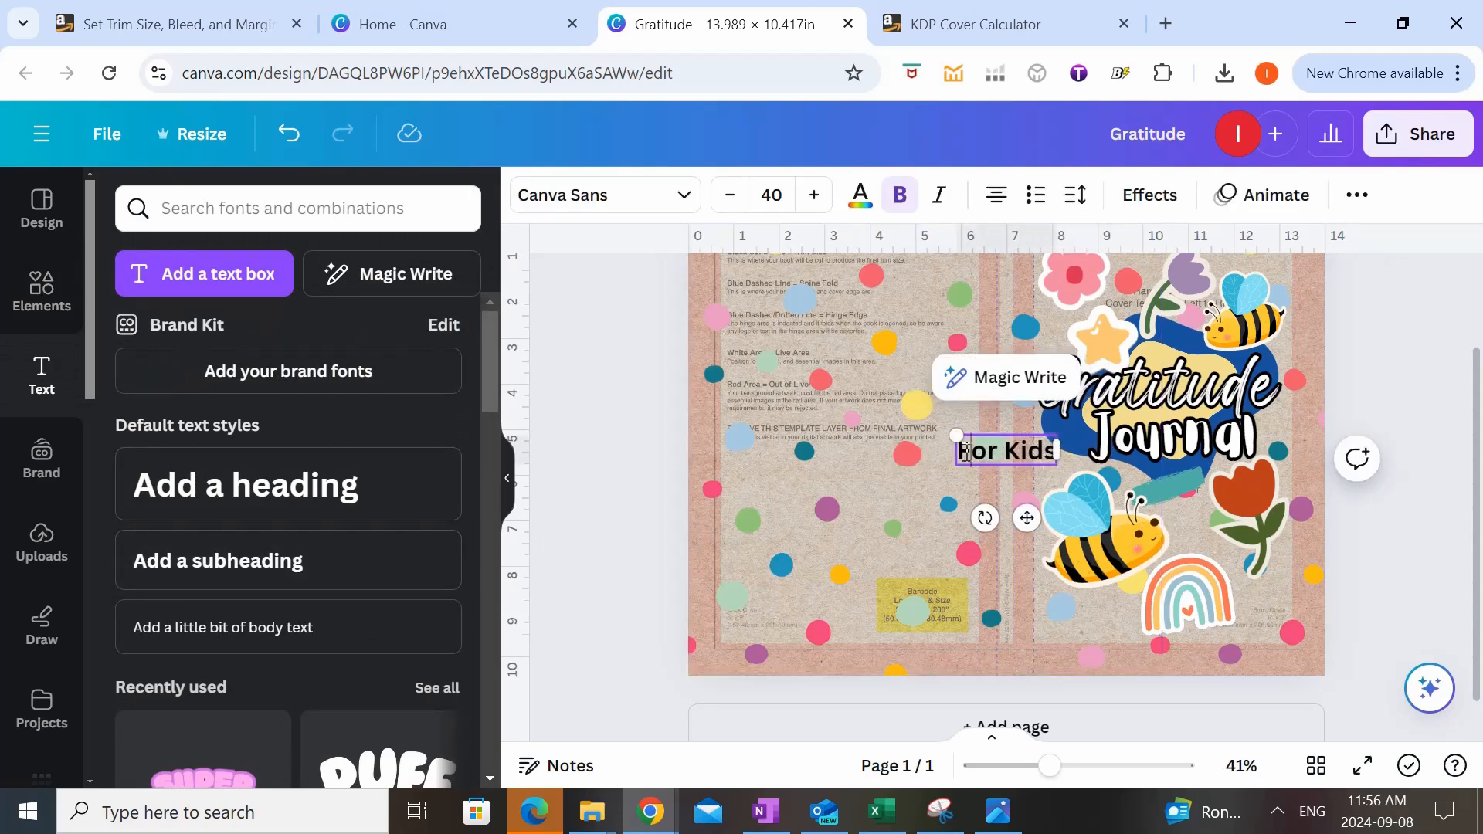
- Set the "For Kids" text to the Schoolbell font
double_click(966, 452)
click(966, 452)
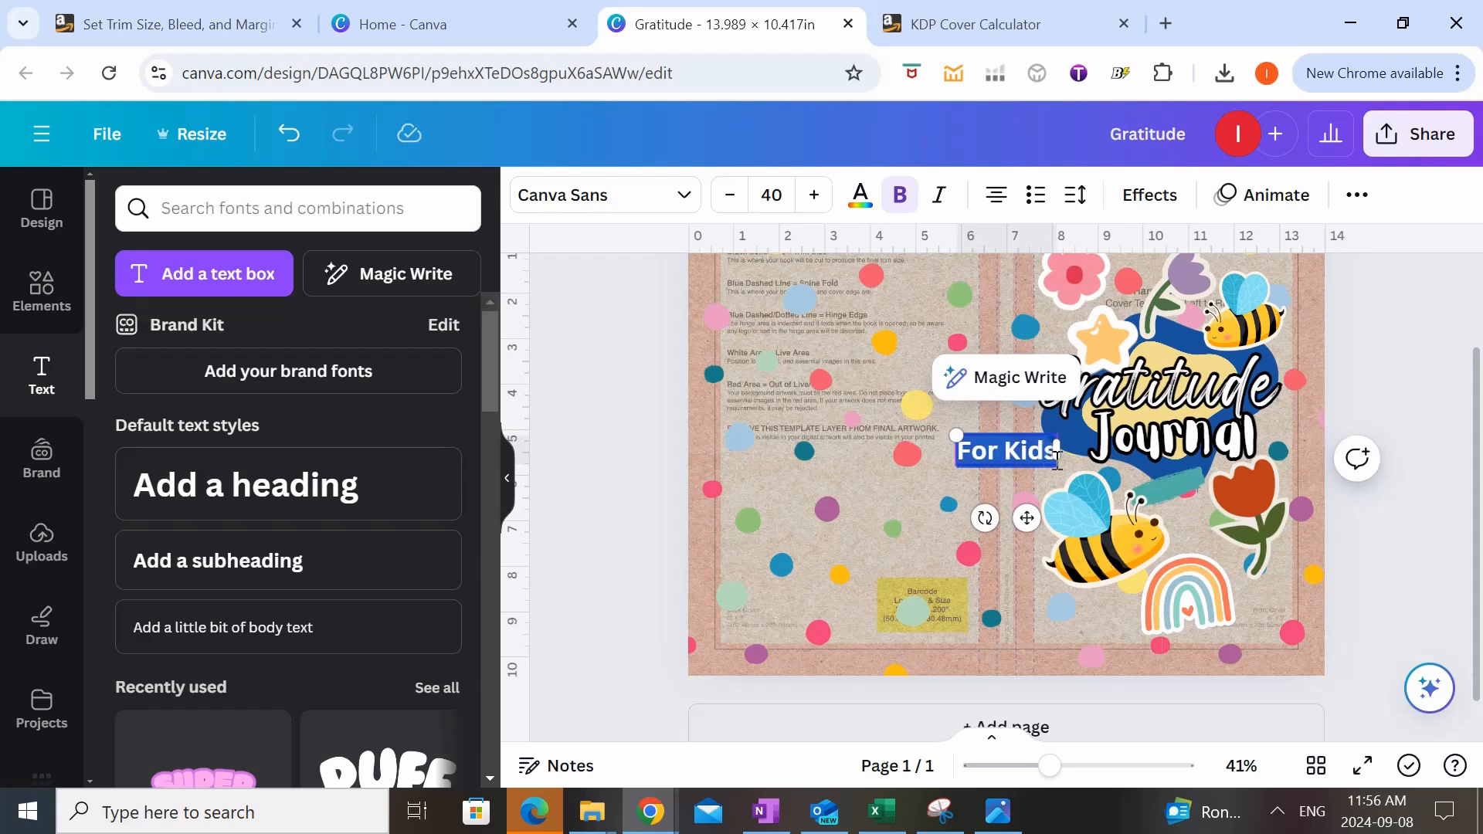
click(677, 206)
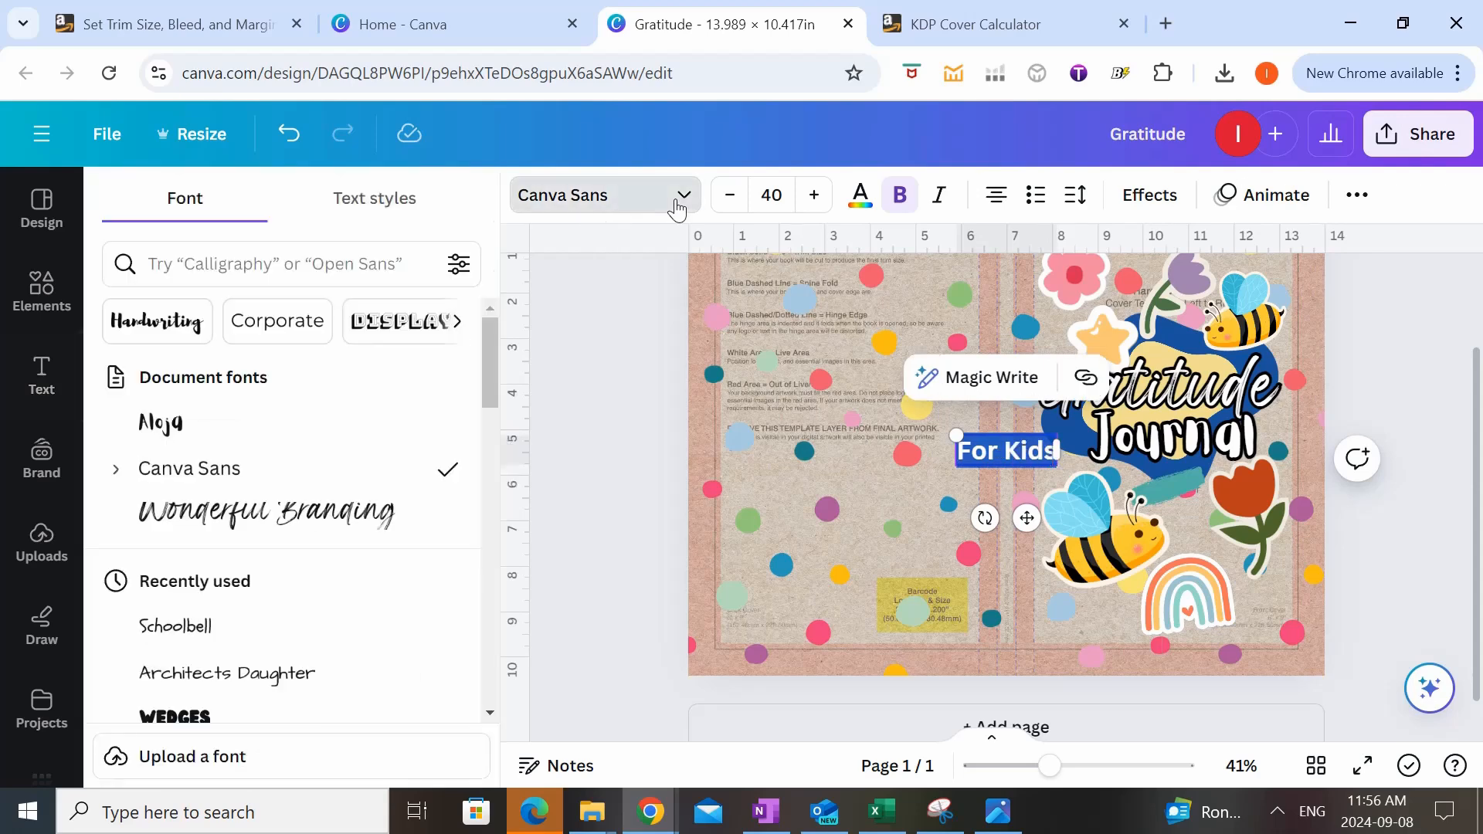
scroll(381, 467, down, 2)
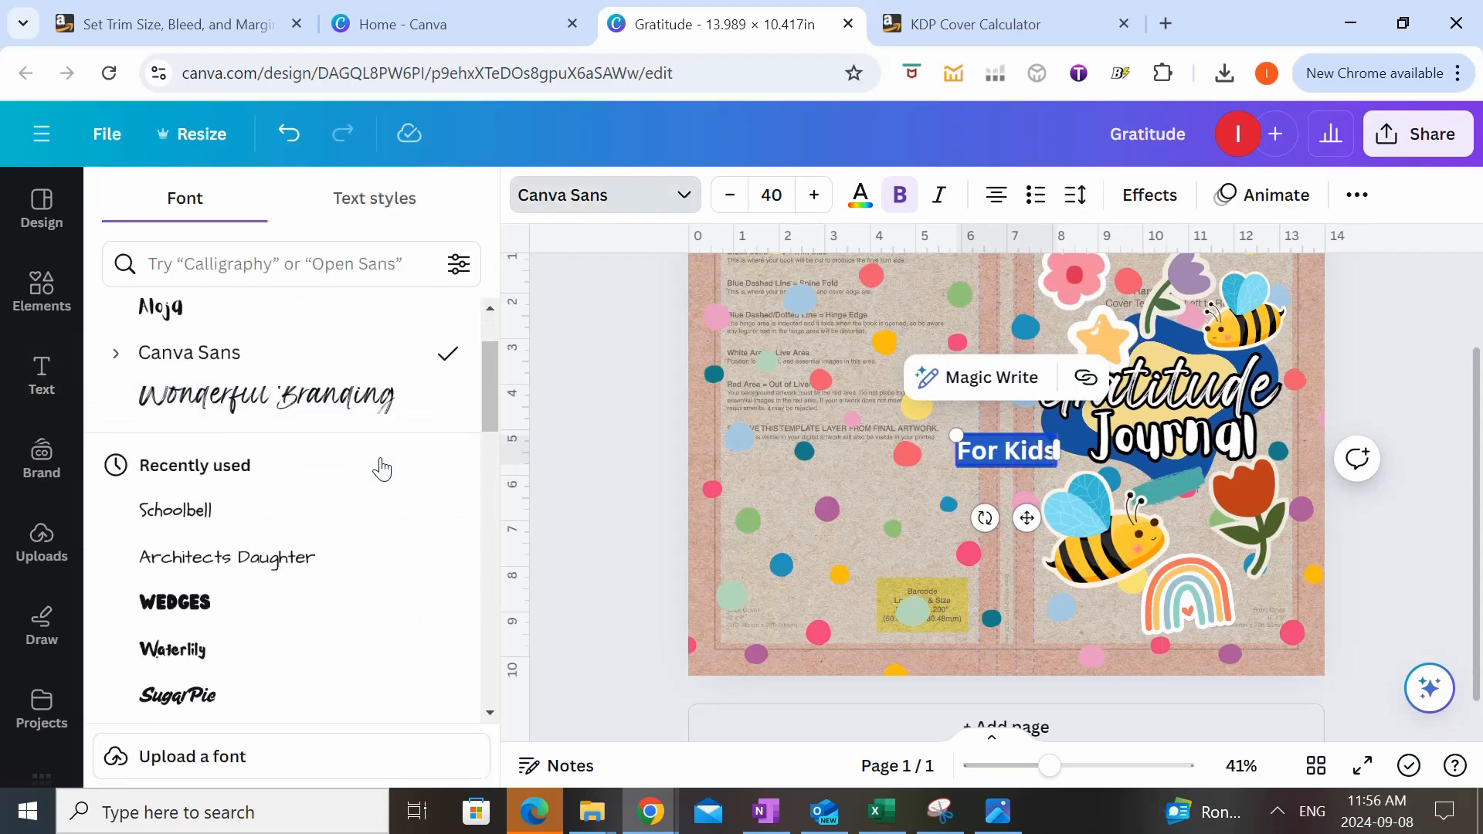
click(294, 527)
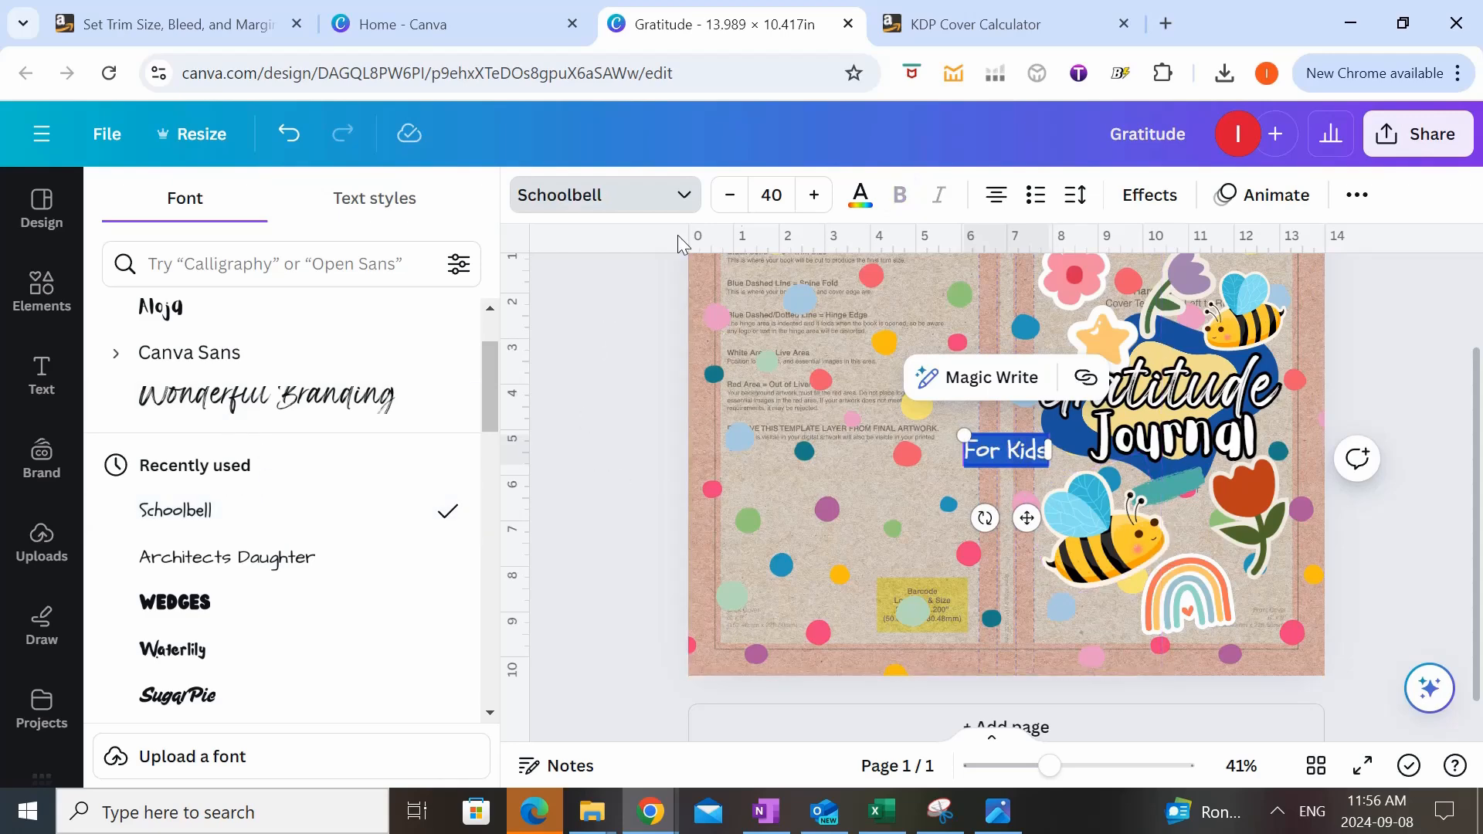
- Colour the "For Kids" text white, apply the Outline effect and look through the colours for its outline
click(859, 199)
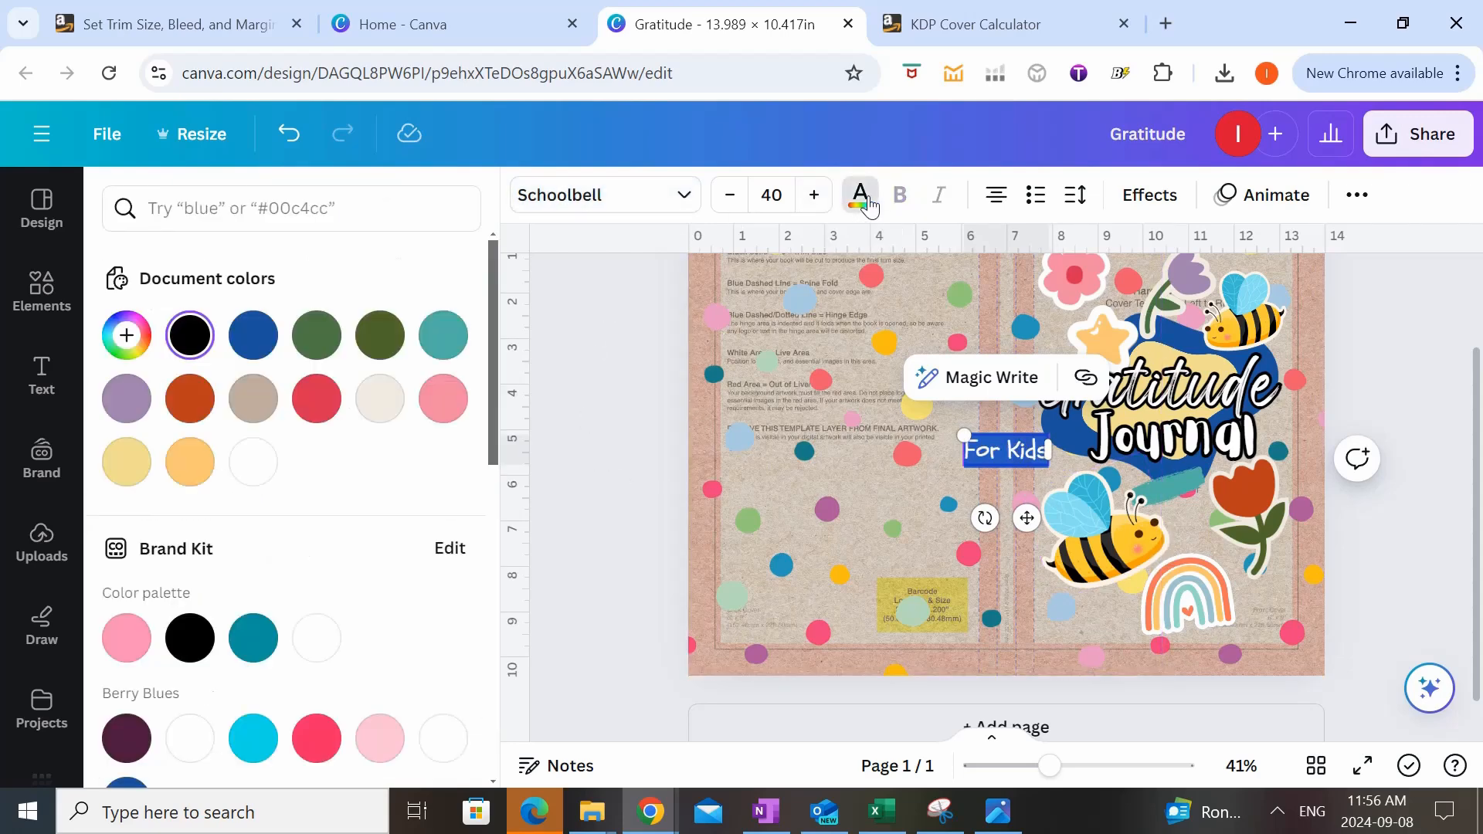
click(253, 461)
click(1149, 194)
click(426, 510)
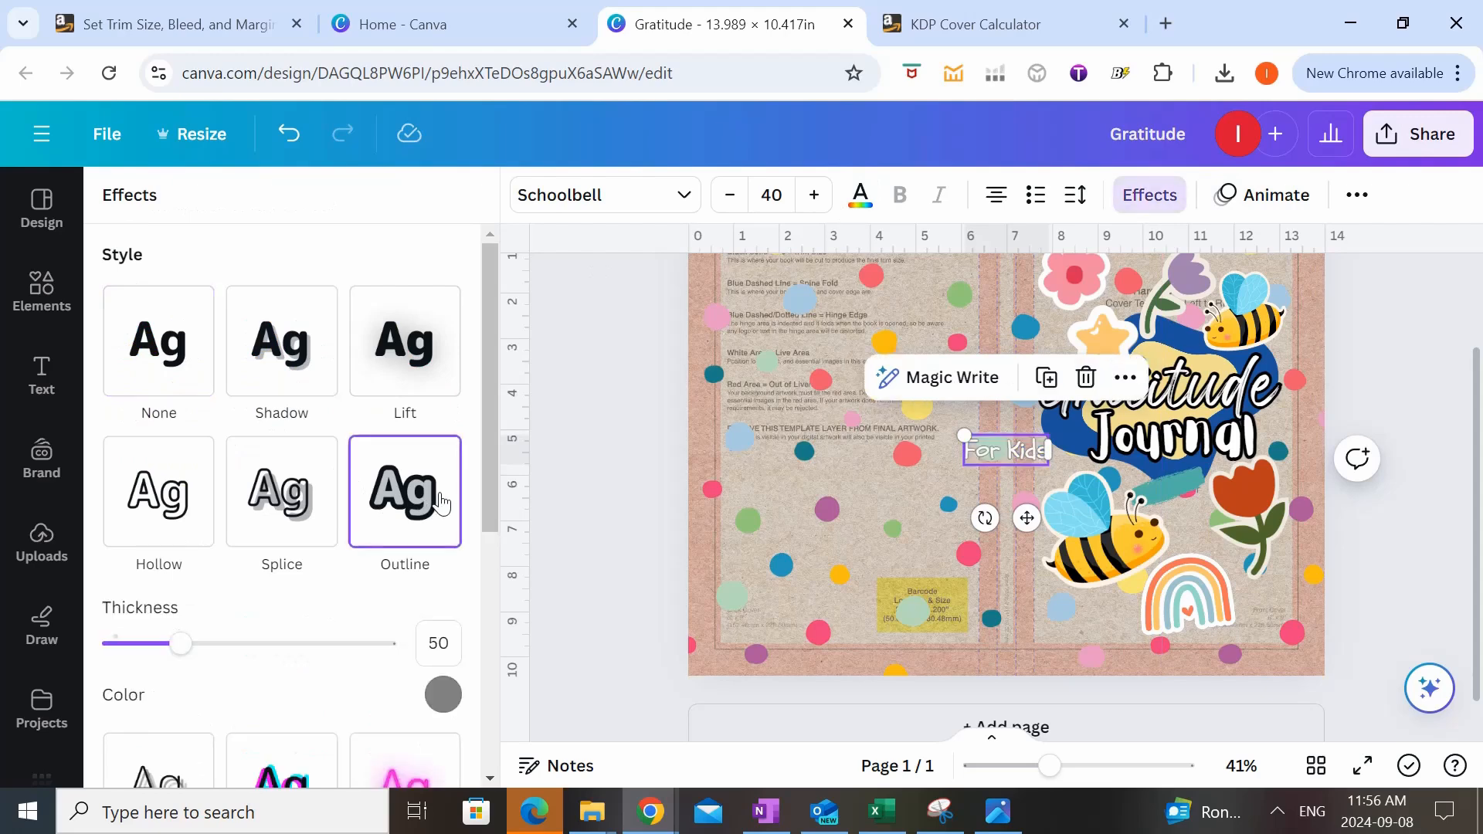
click(443, 694)
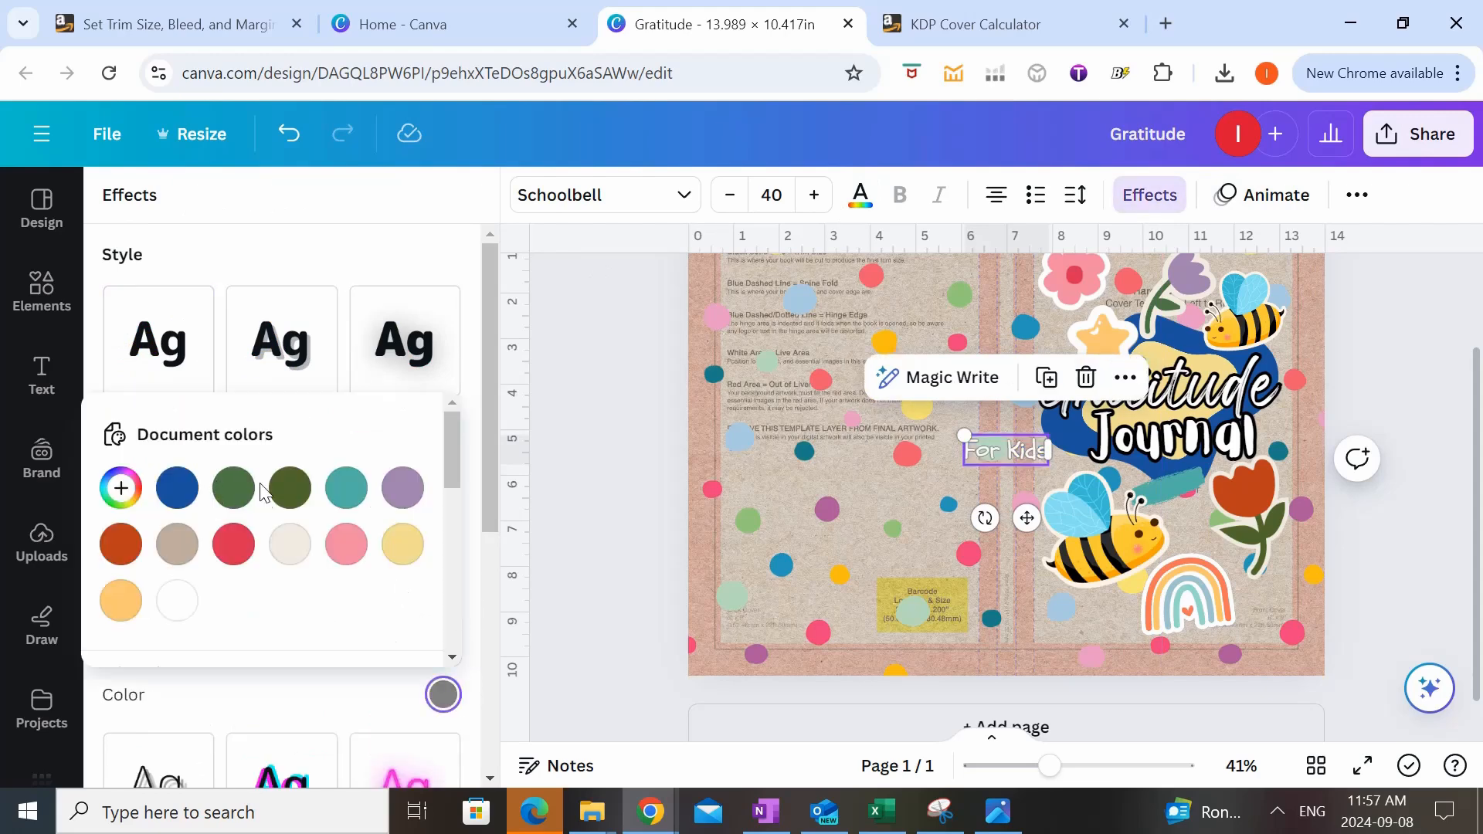
scroll(232, 513, down, 3)
- Move "For Kids" onto the teal brush stroke, tilt it to match and shrink it to about size 28.7
drag(1039, 454, 1200, 492)
drag(1145, 556, 1155, 492)
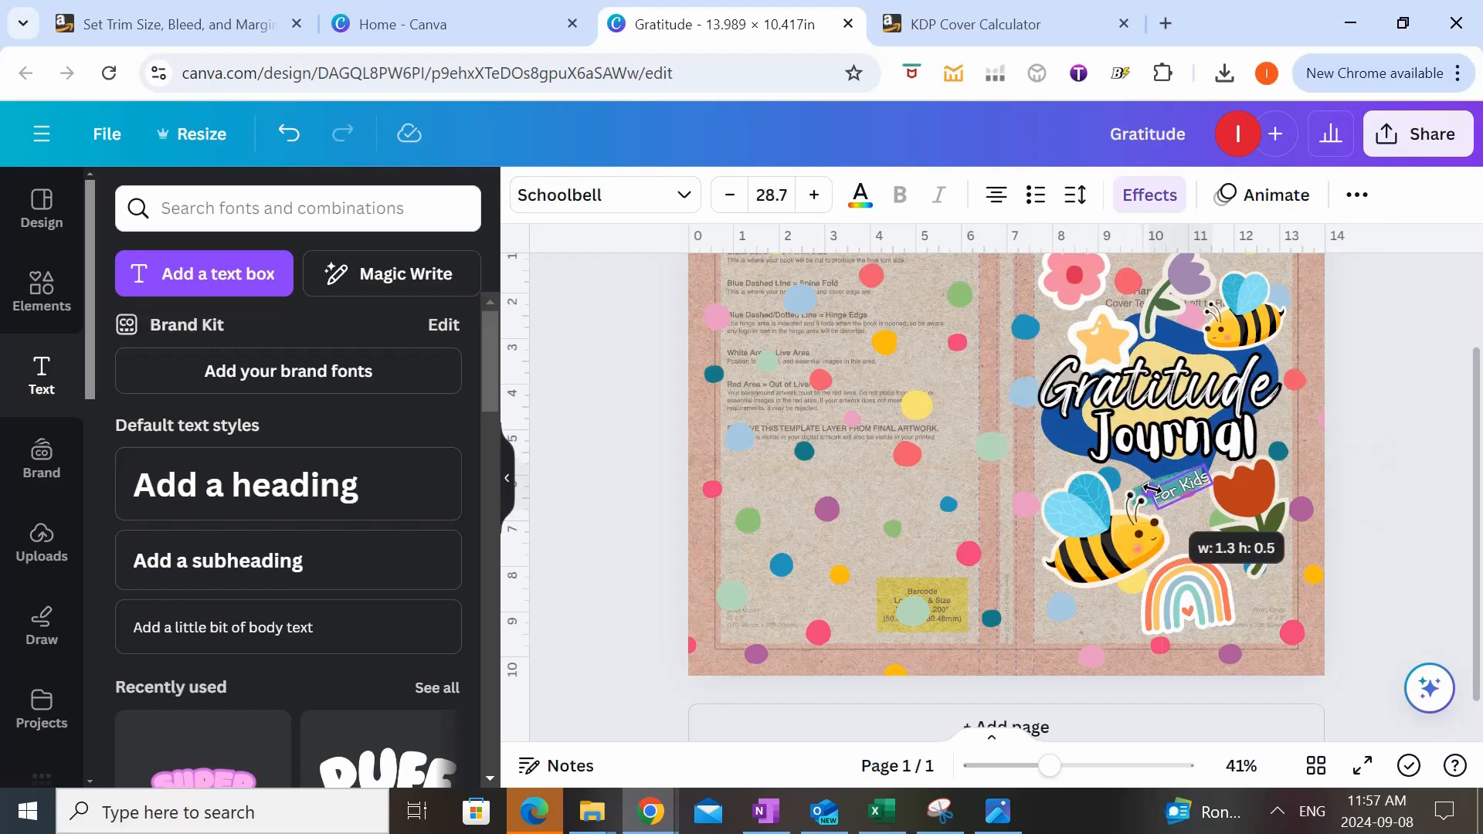
click(1393, 562)
- Set the kraft-paper background image's transparency to 100 so it covers the KDP template
scroll(1393, 563, up, 2)
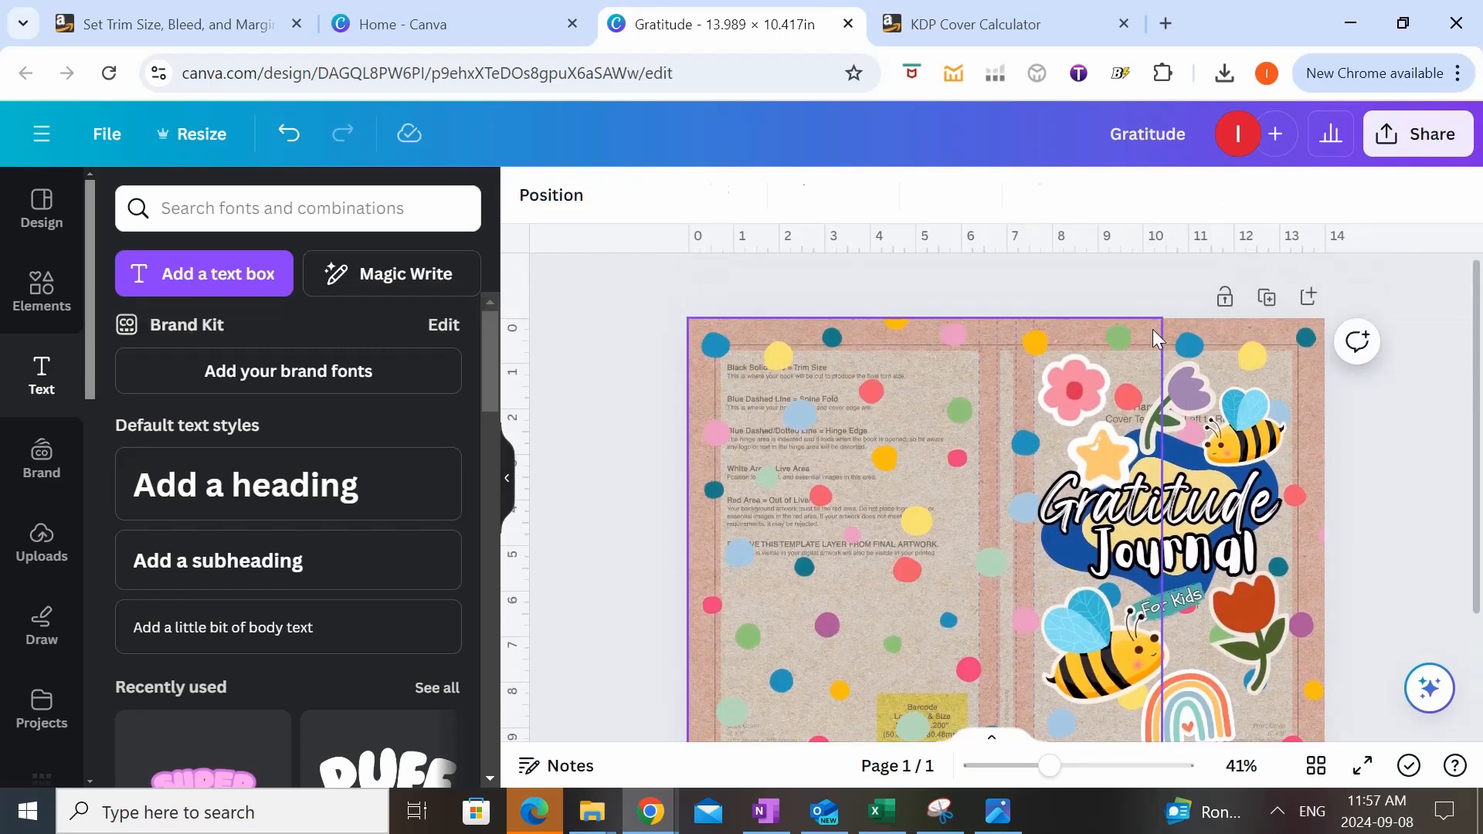
drag(1174, 332, 1212, 323)
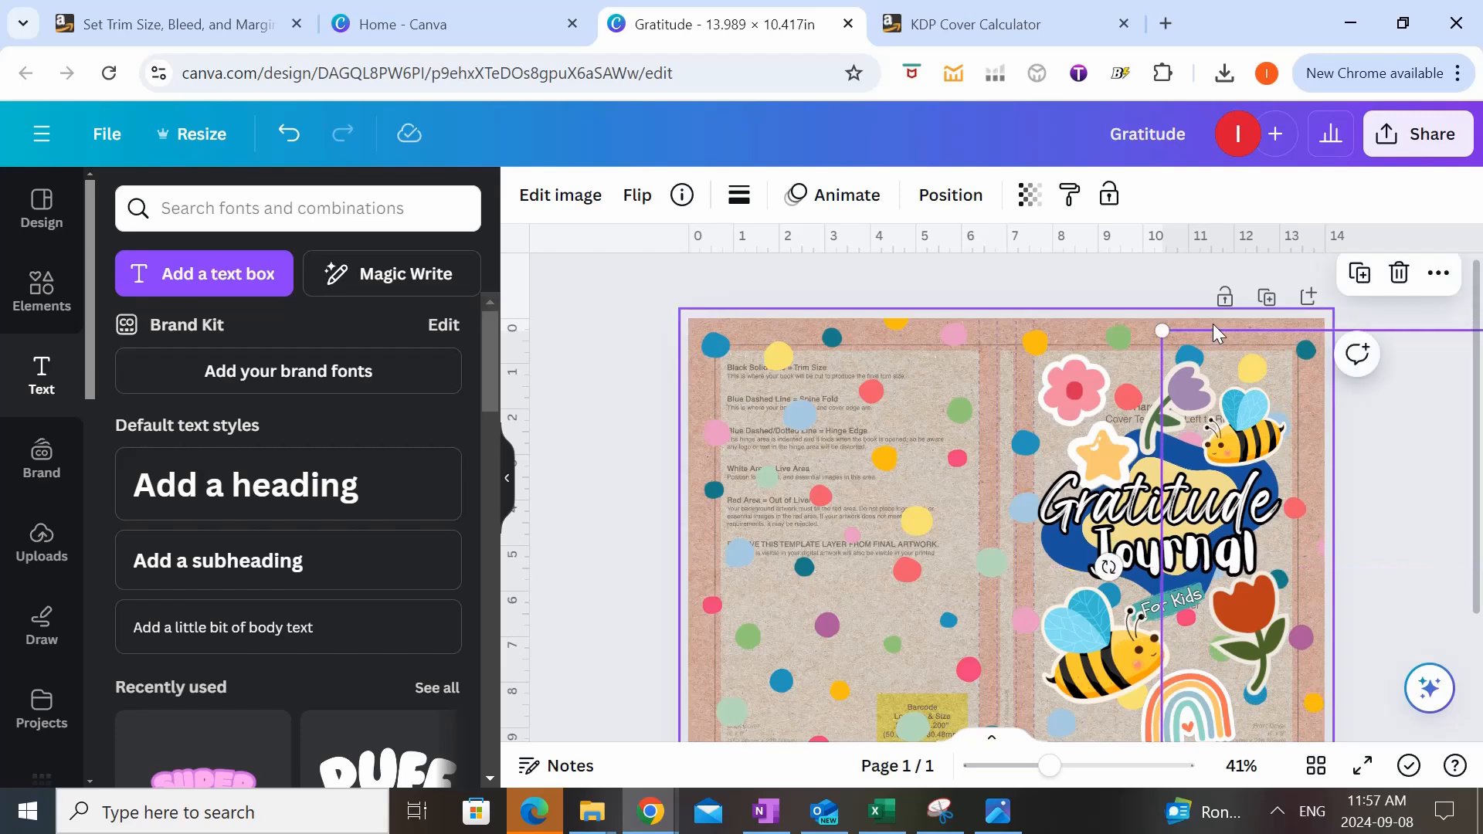
click(1029, 194)
drag(916, 297, 1018, 301)
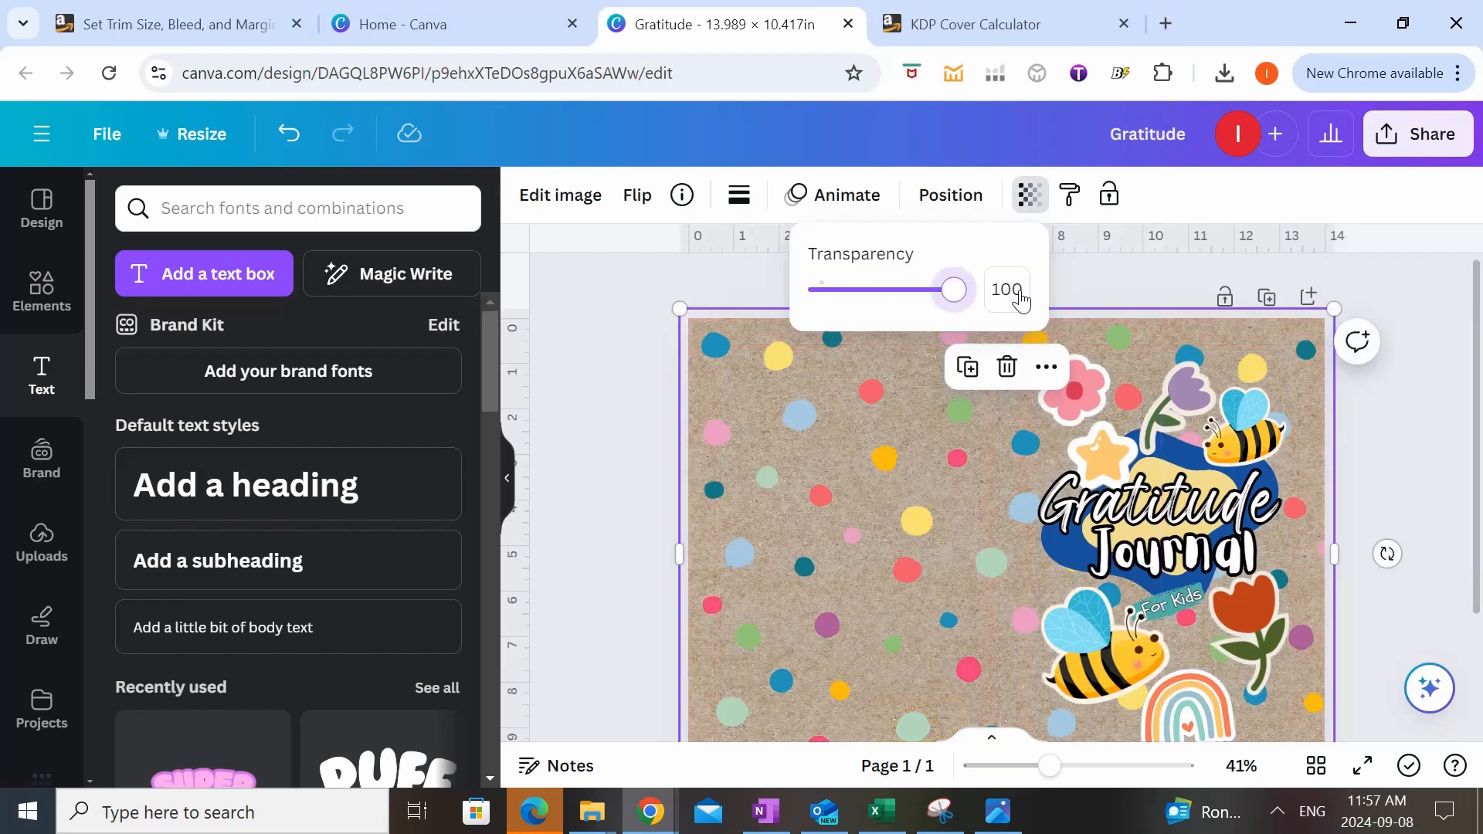
click(593, 551)
scroll(593, 551, down, 2)
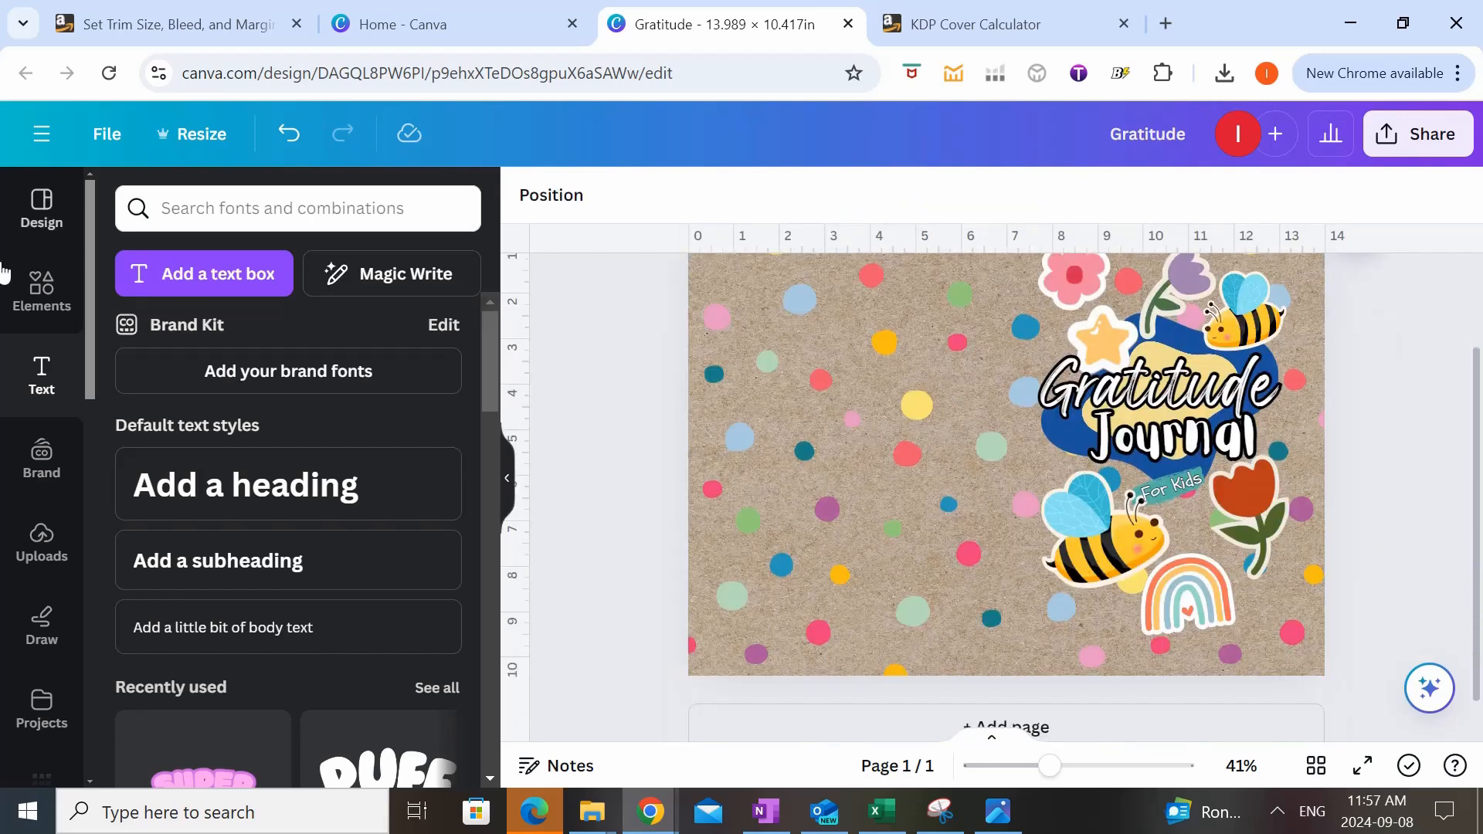
- Add a square shape and place it at the page's upper edge over the spine
click(43, 292)
click(179, 564)
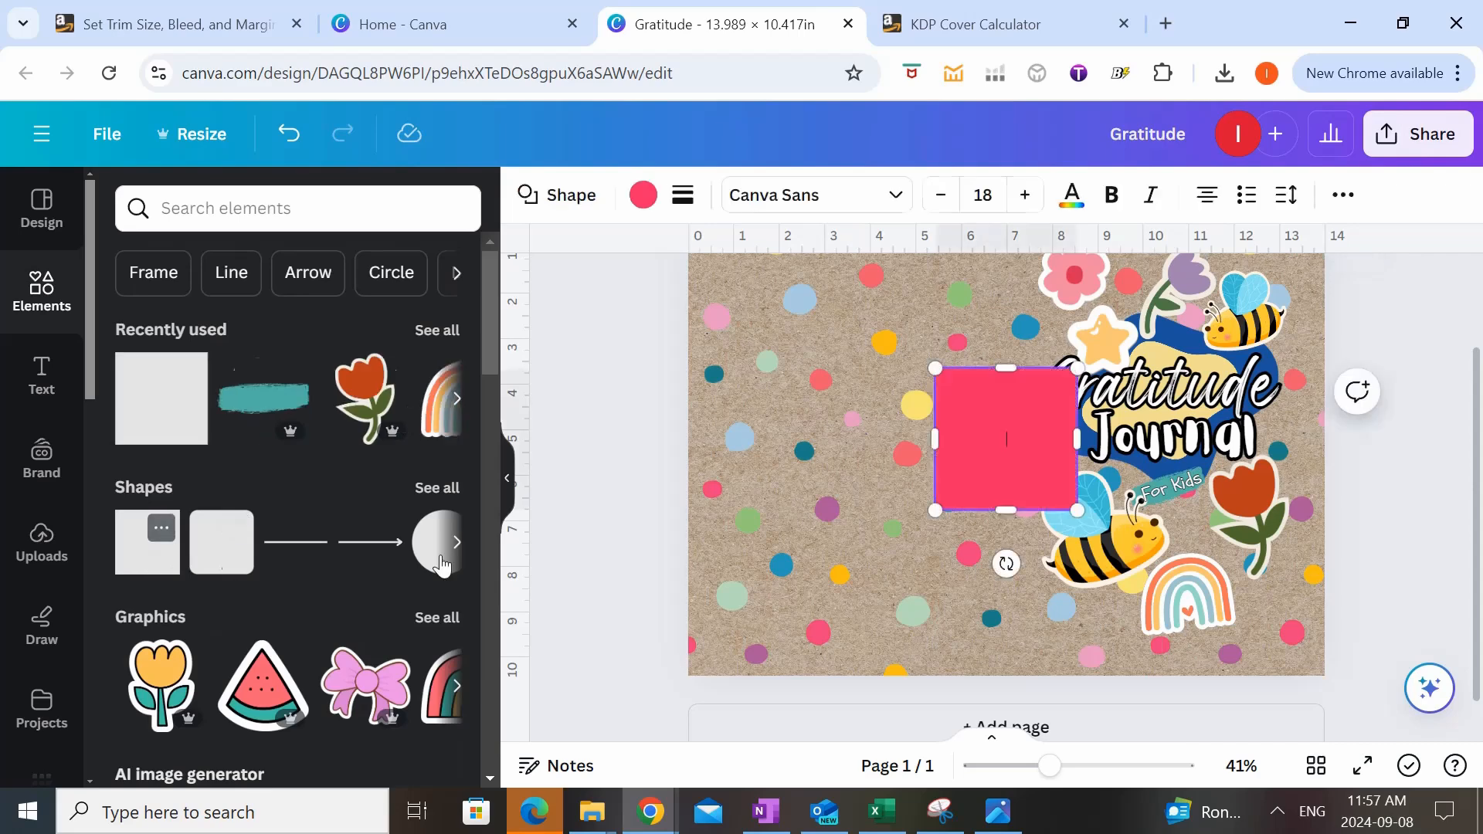
drag(971, 453, 977, 340)
scroll(1017, 379, up, 2)
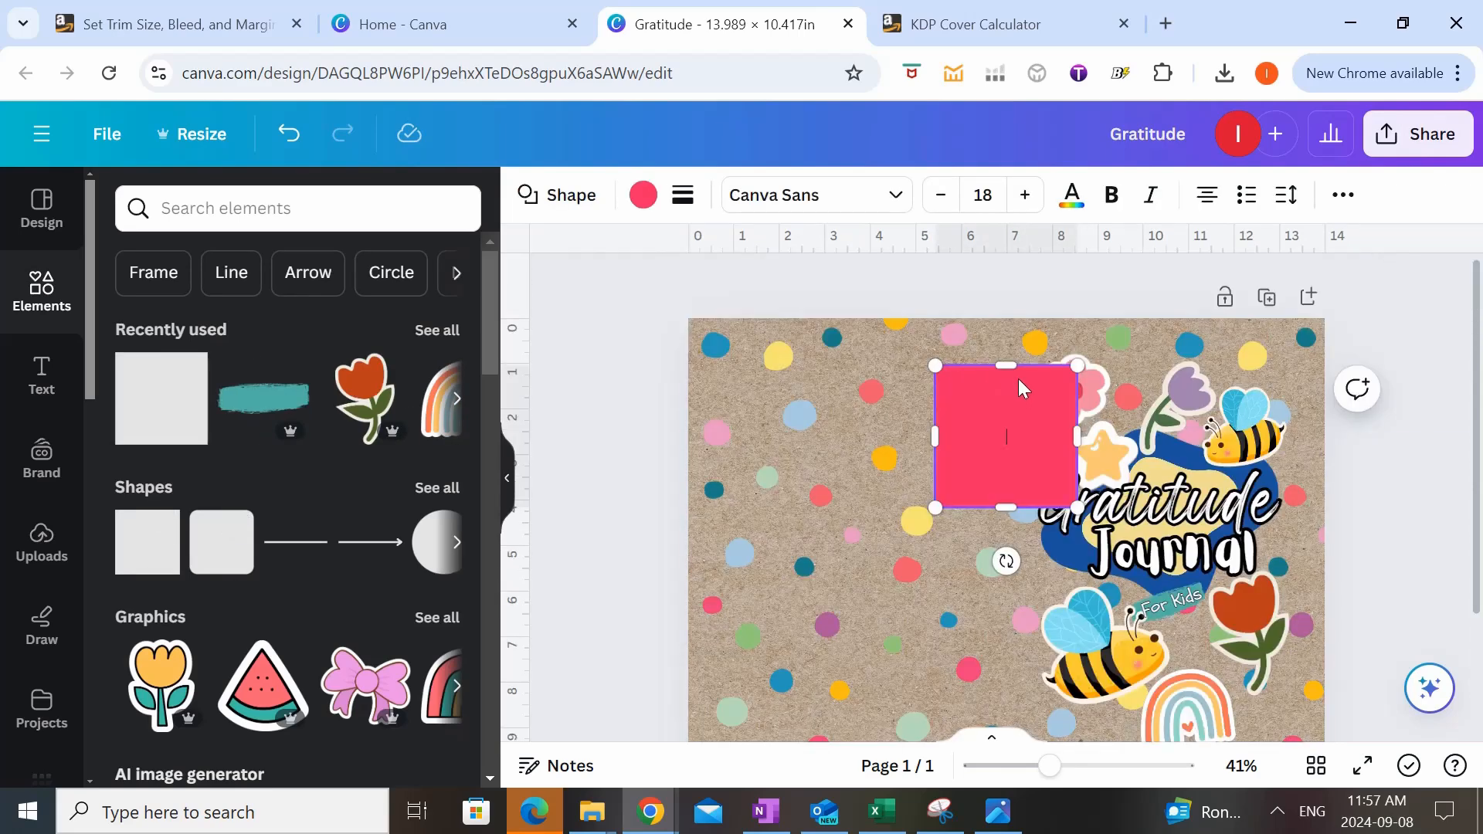
drag(1021, 446, 1022, 397)
- Lower the kraft-paper background's transparency value to reveal the KDP template's spine guides
click(847, 387)
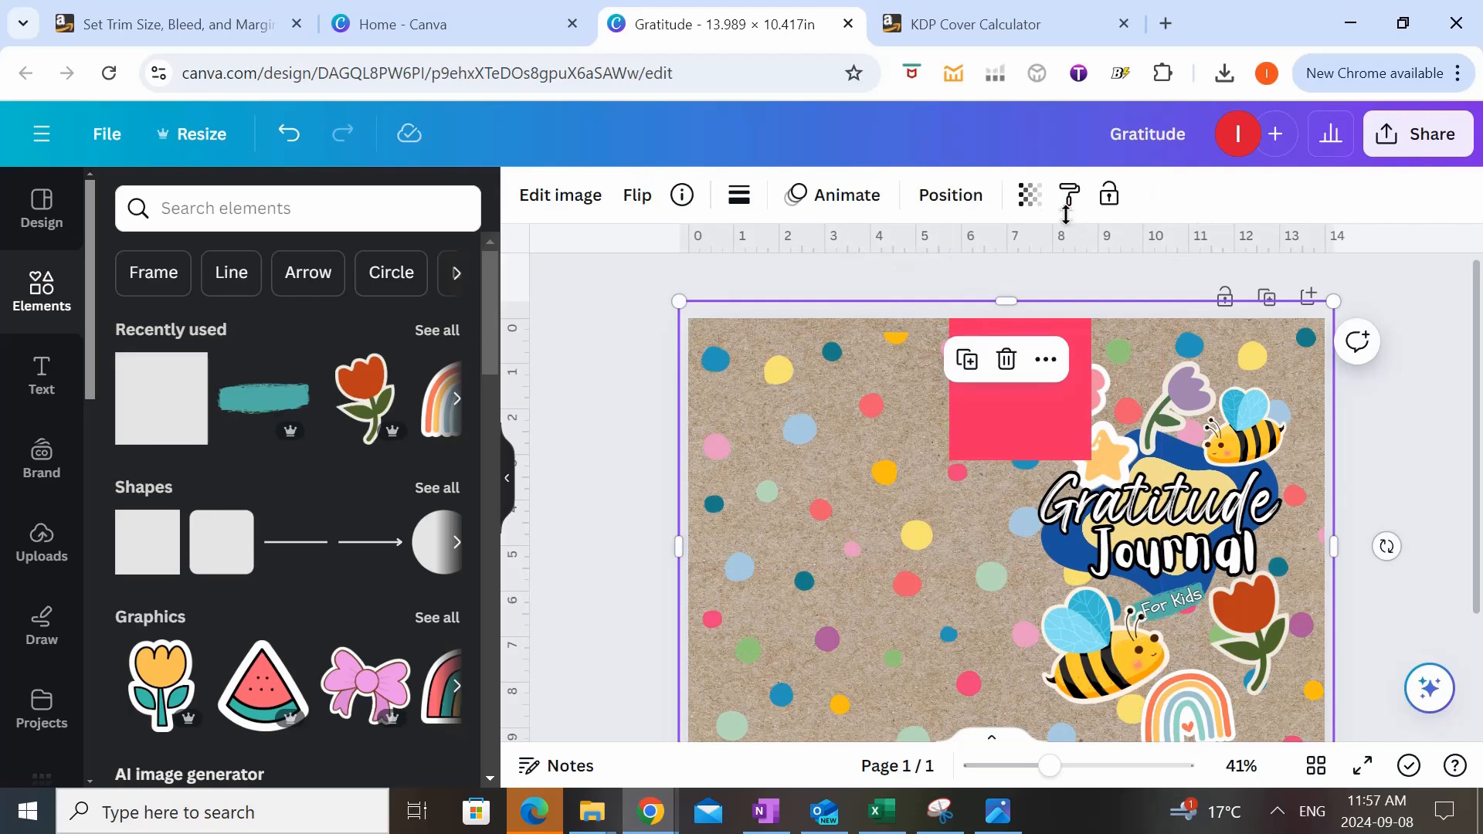
click(1028, 194)
drag(956, 289, 876, 289)
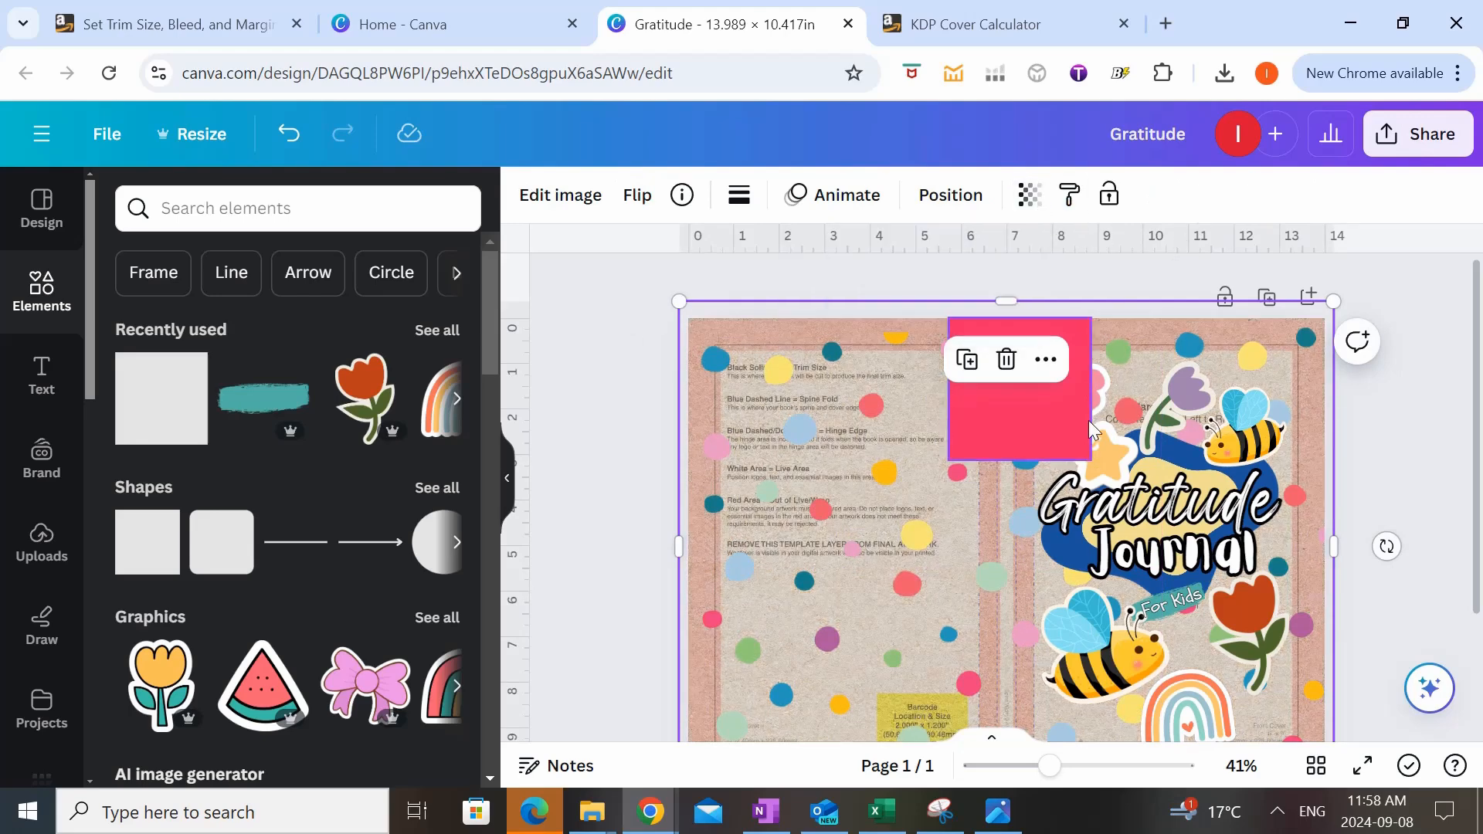
- Narrow the square to the spine's width, stretch it to full cover height and colour it the document's blue
click(1058, 414)
drag(1115, 388, 1039, 388)
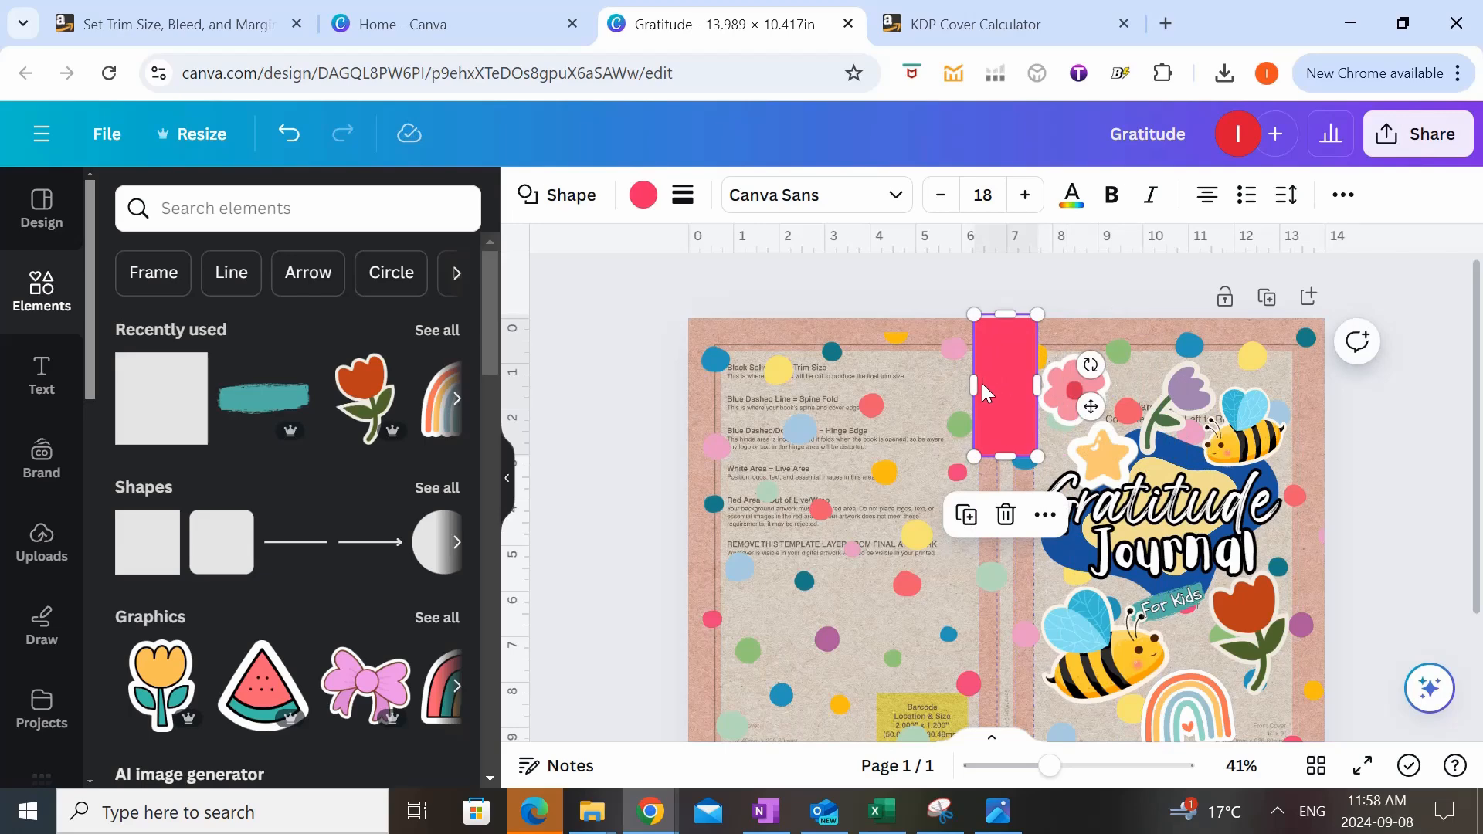
drag(1006, 457, 1006, 640)
click(638, 199)
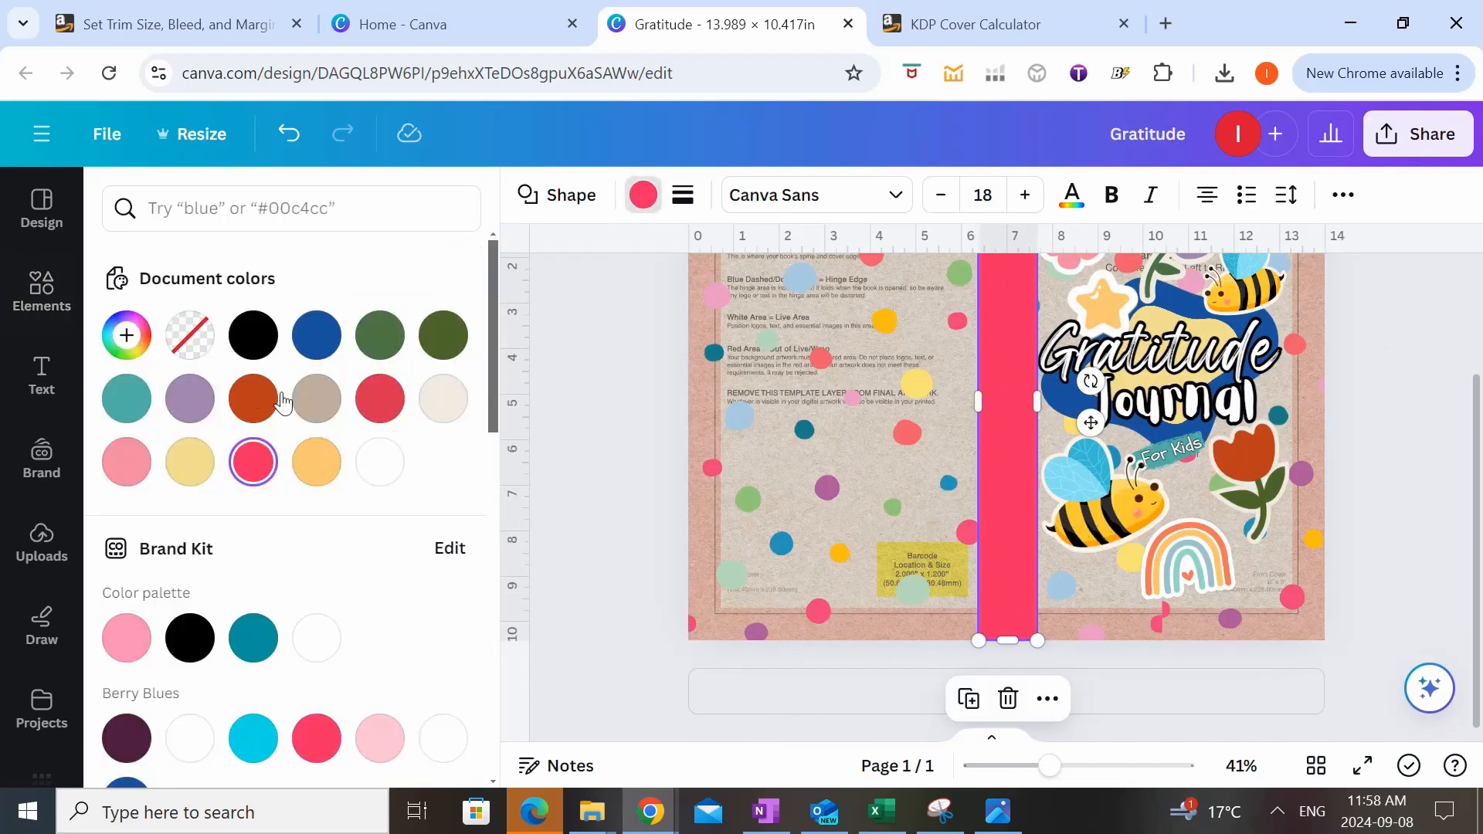
click(311, 333)
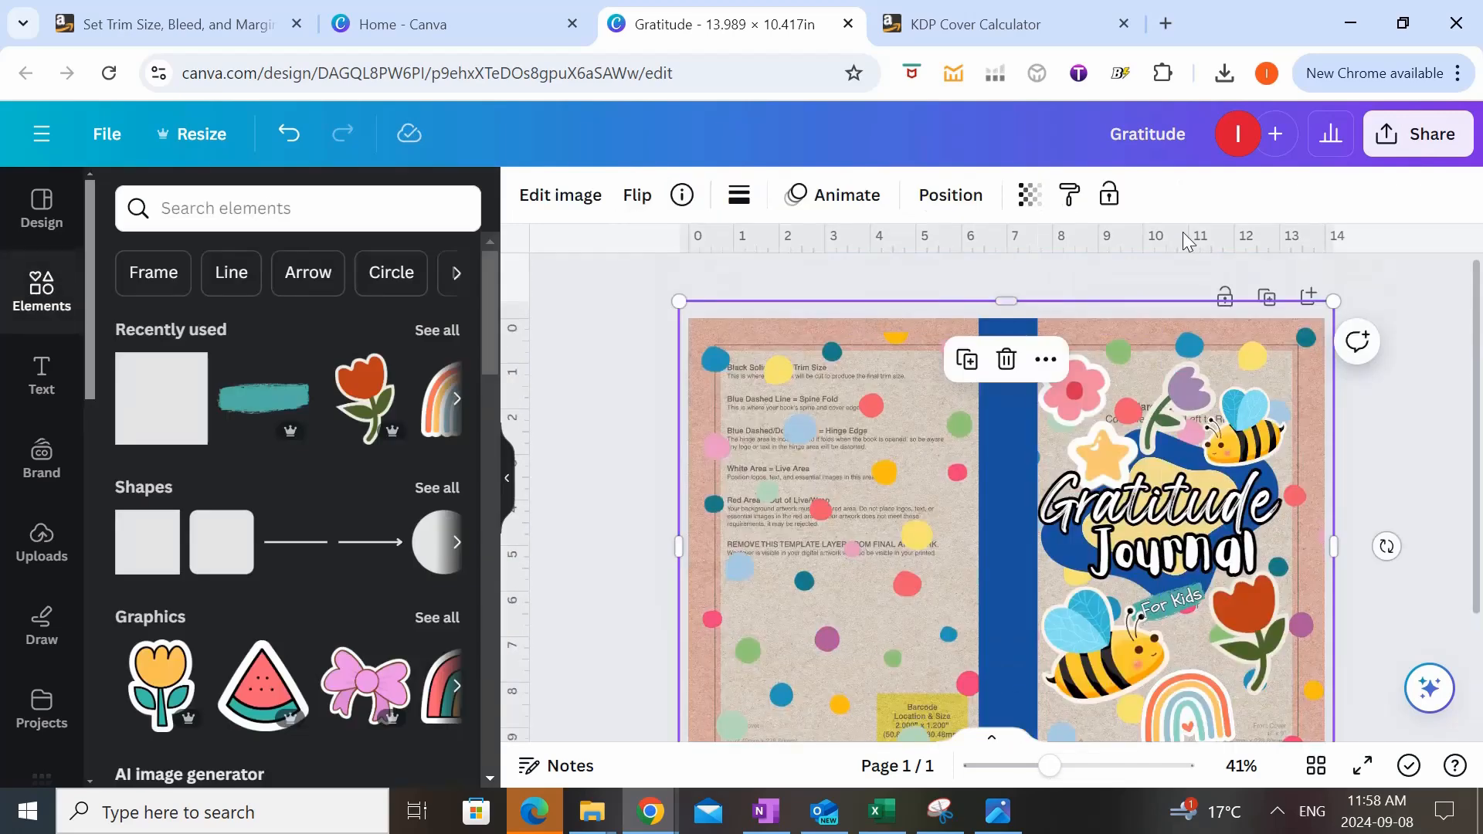
- Restore the kraft-paper background to full opacity and align the back cover's dot pattern with the page's upper edge
click(1029, 195)
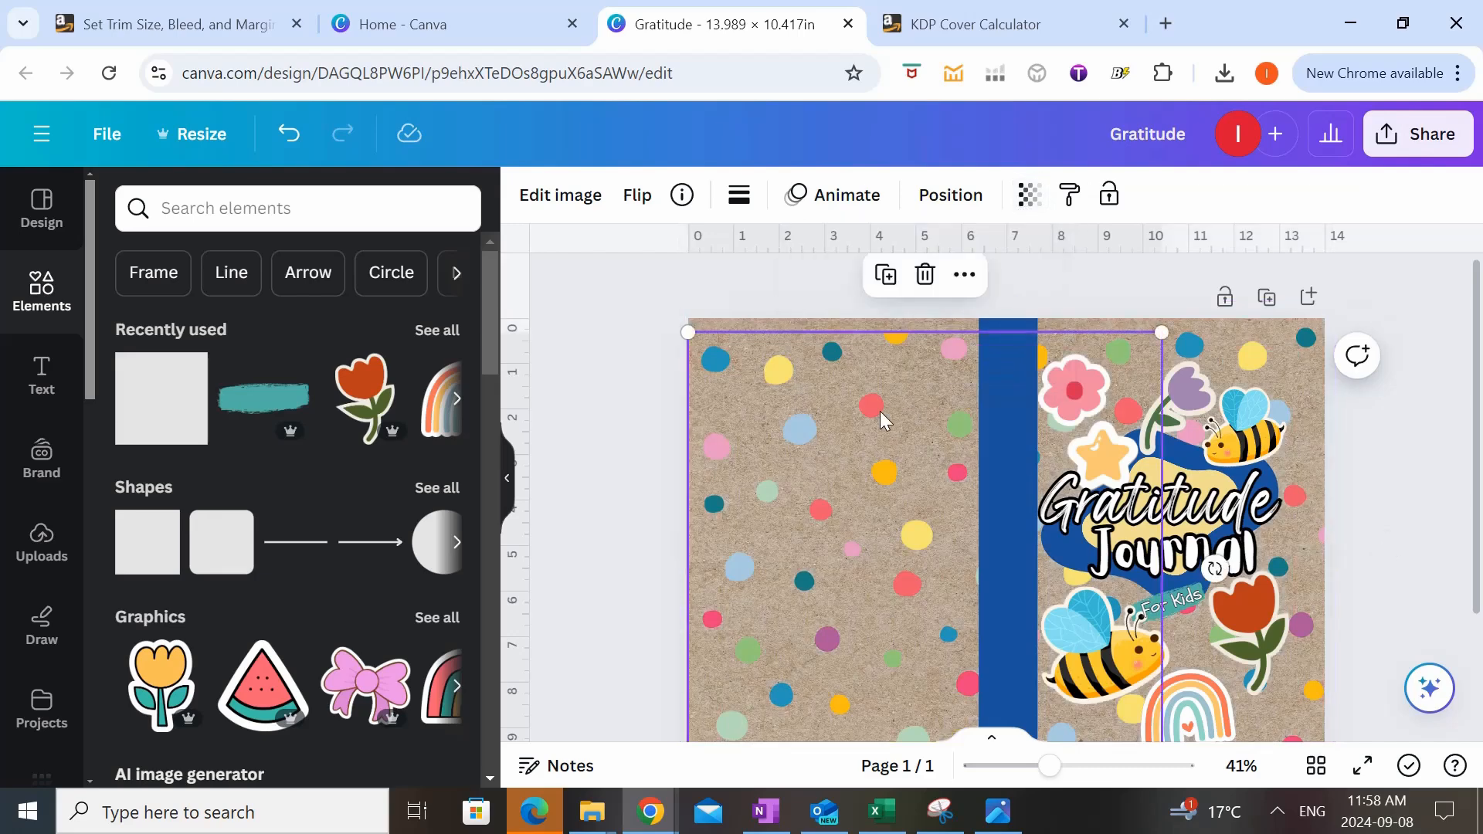
drag(878, 410, 878, 397)
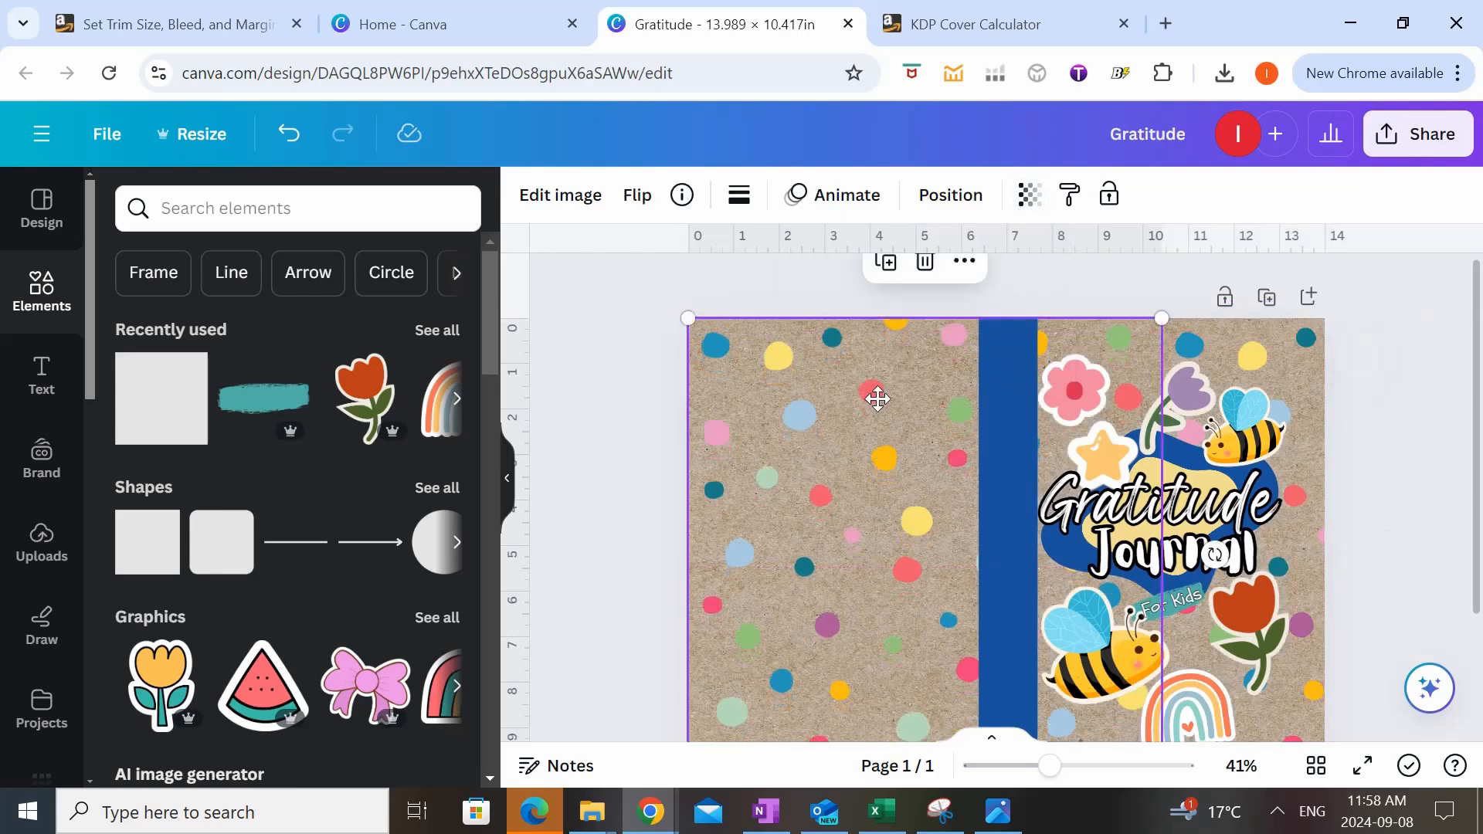
click(650, 457)
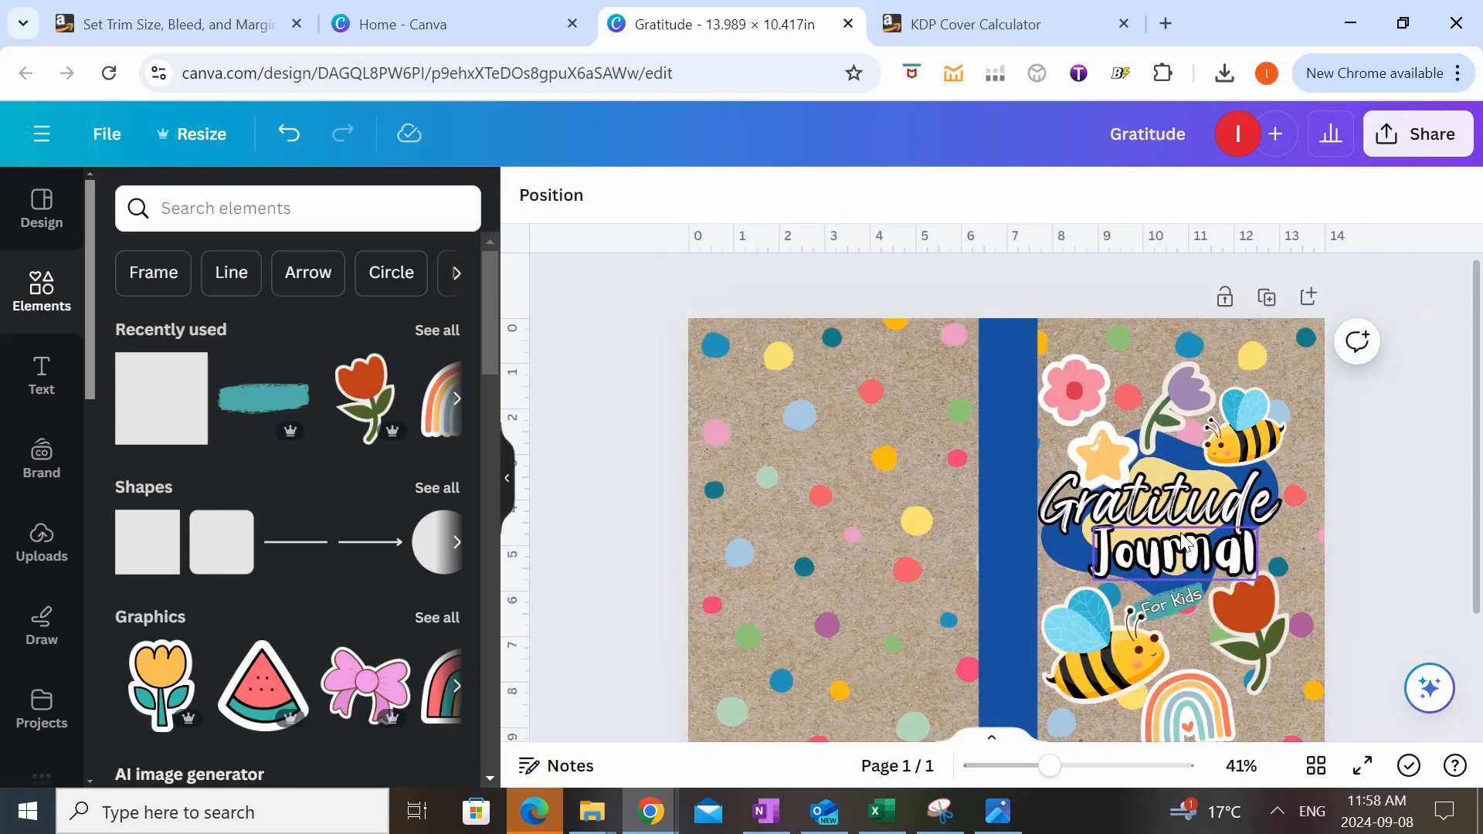
scroll(1395, 539, down, 2)
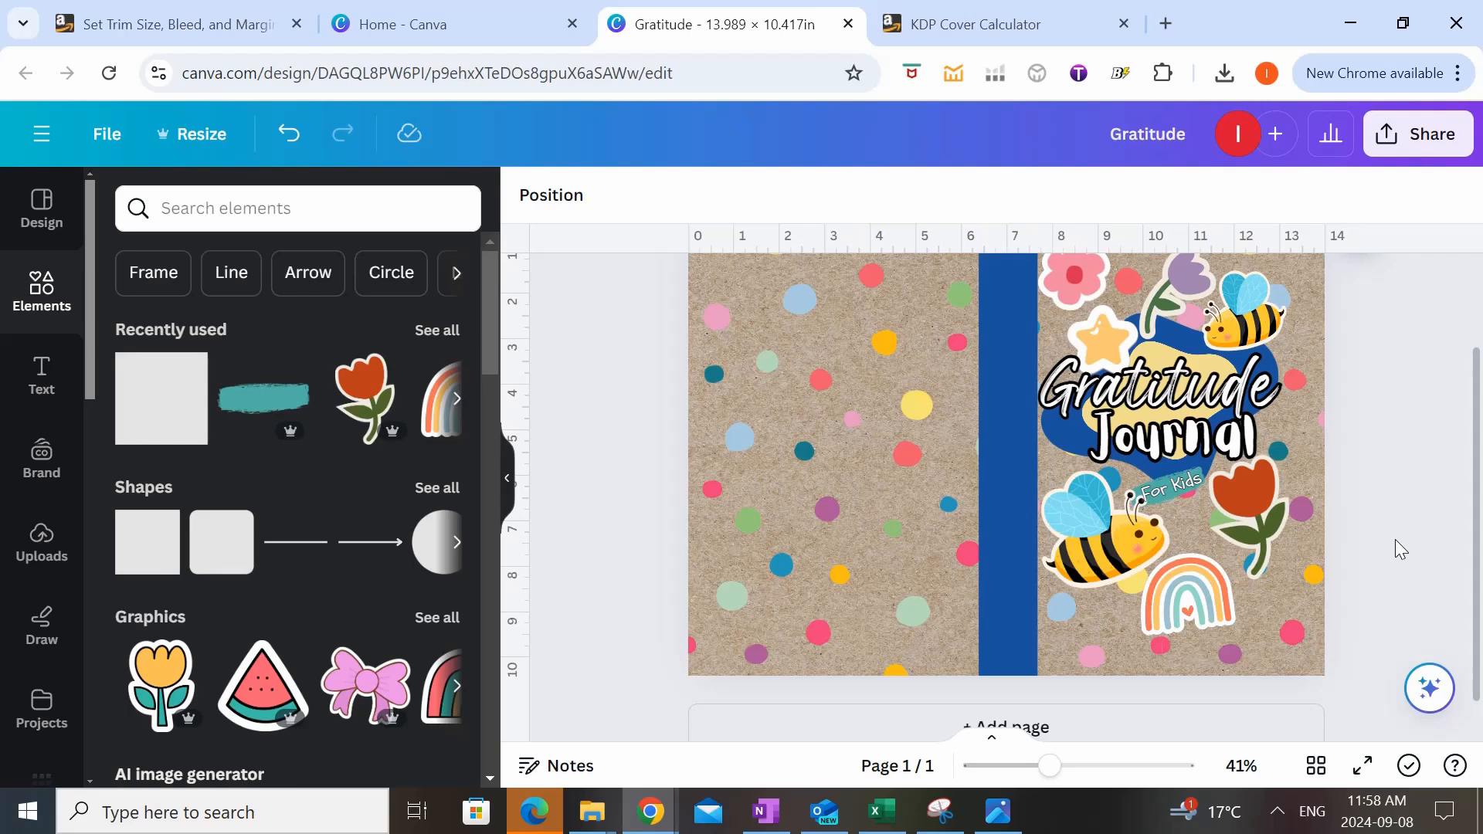
scroll(1390, 529, up, 1)
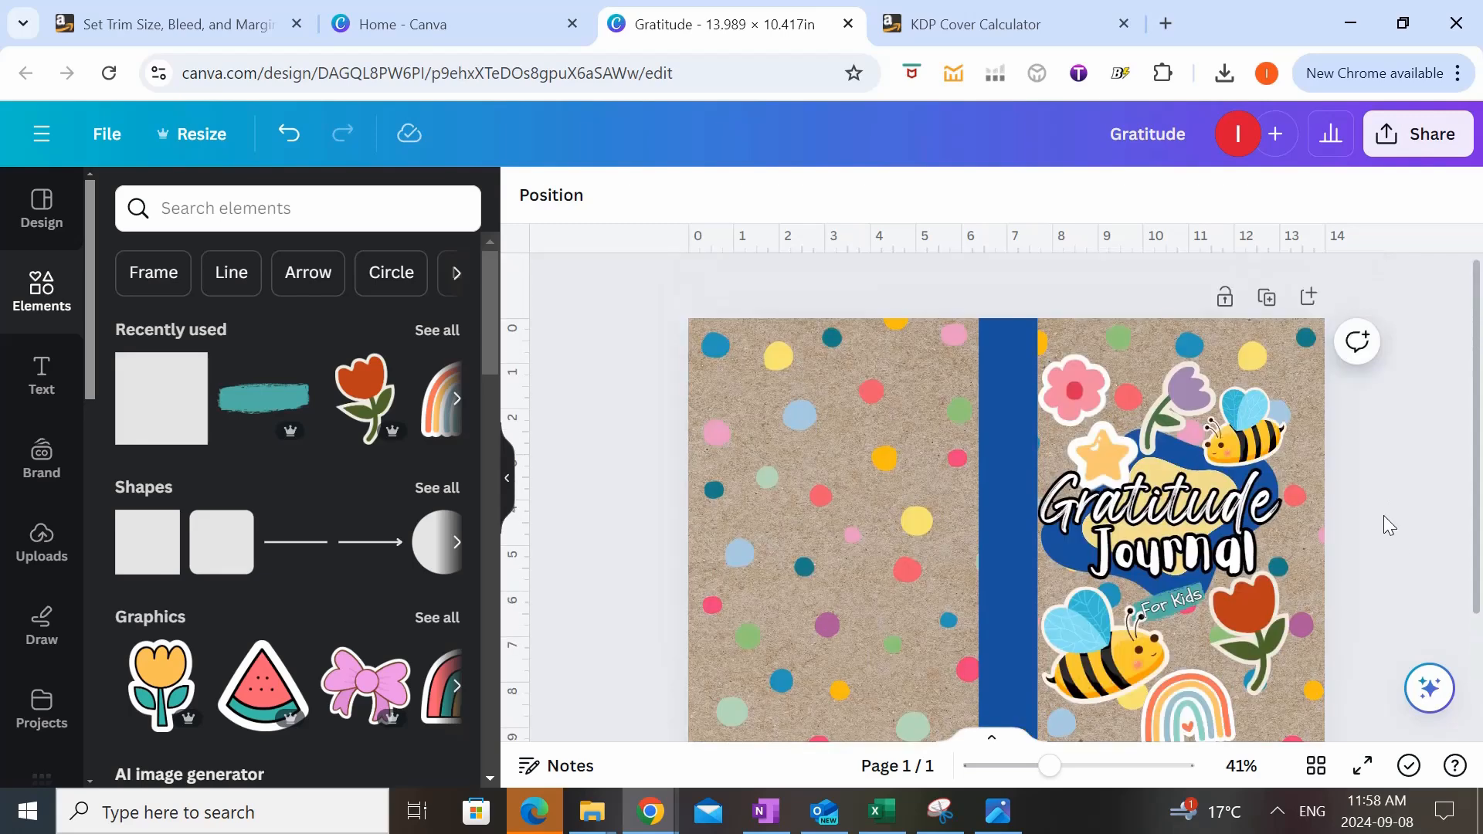
- Open the cover's download options and choose PDF Print as the file type
click(1421, 145)
scroll(1181, 520, down, 3)
click(1183, 513)
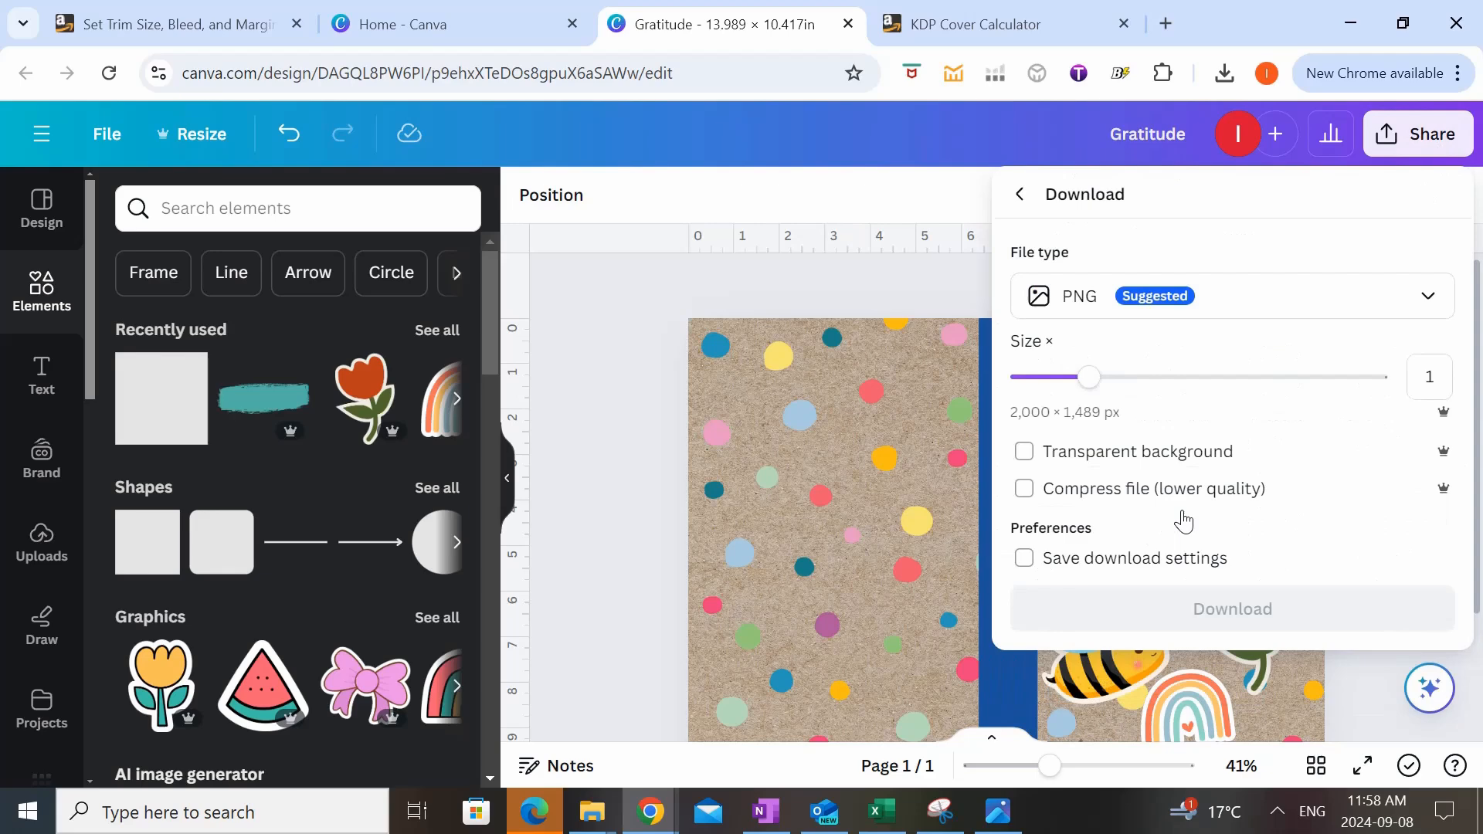
click(1202, 302)
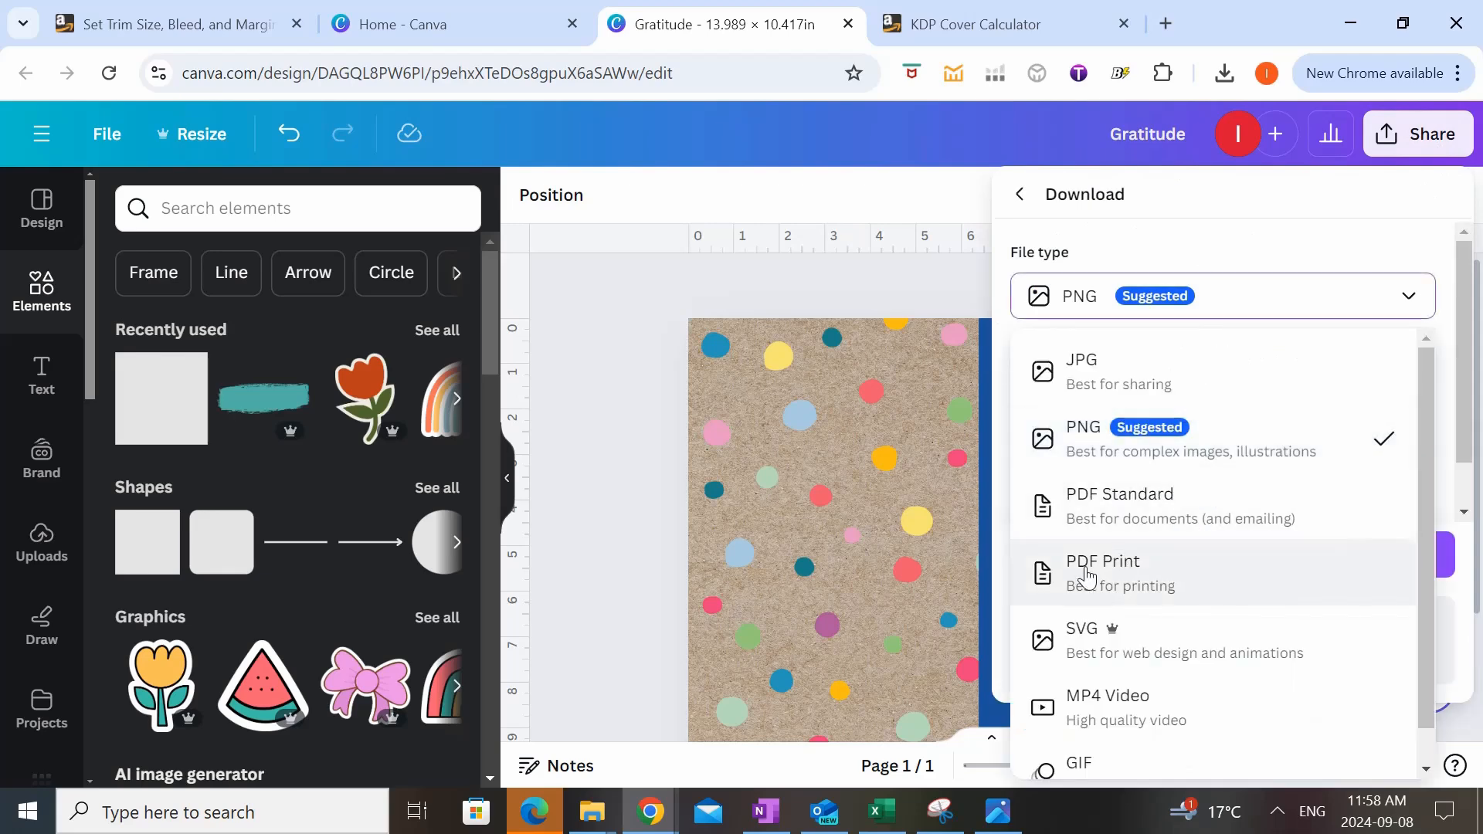
click(1123, 575)
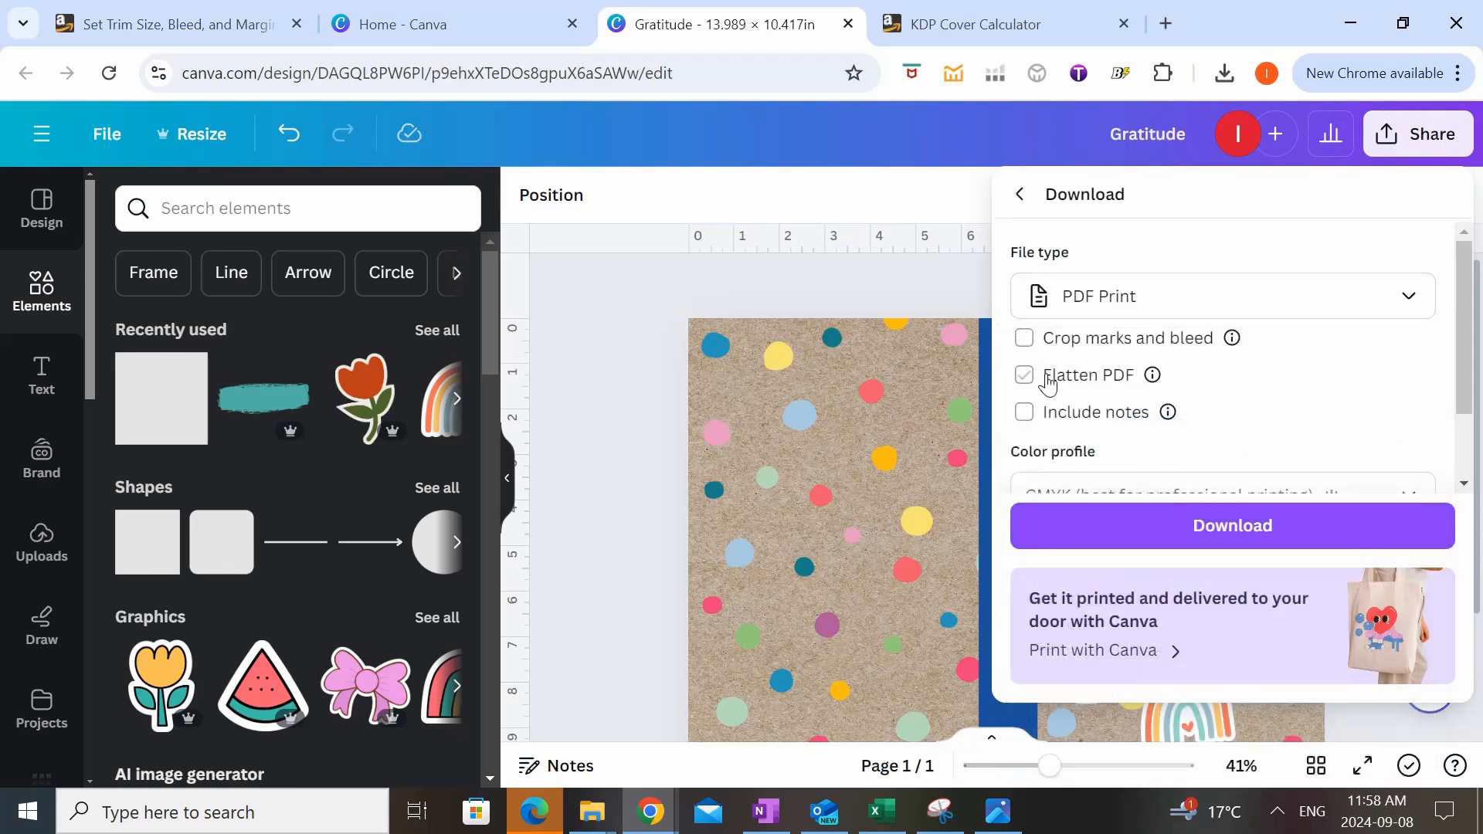
- Download the cover as a flattened PDF with the CMYK (best for professional printing) colour profile
click(1095, 378)
scroll(1392, 414, down, 2)
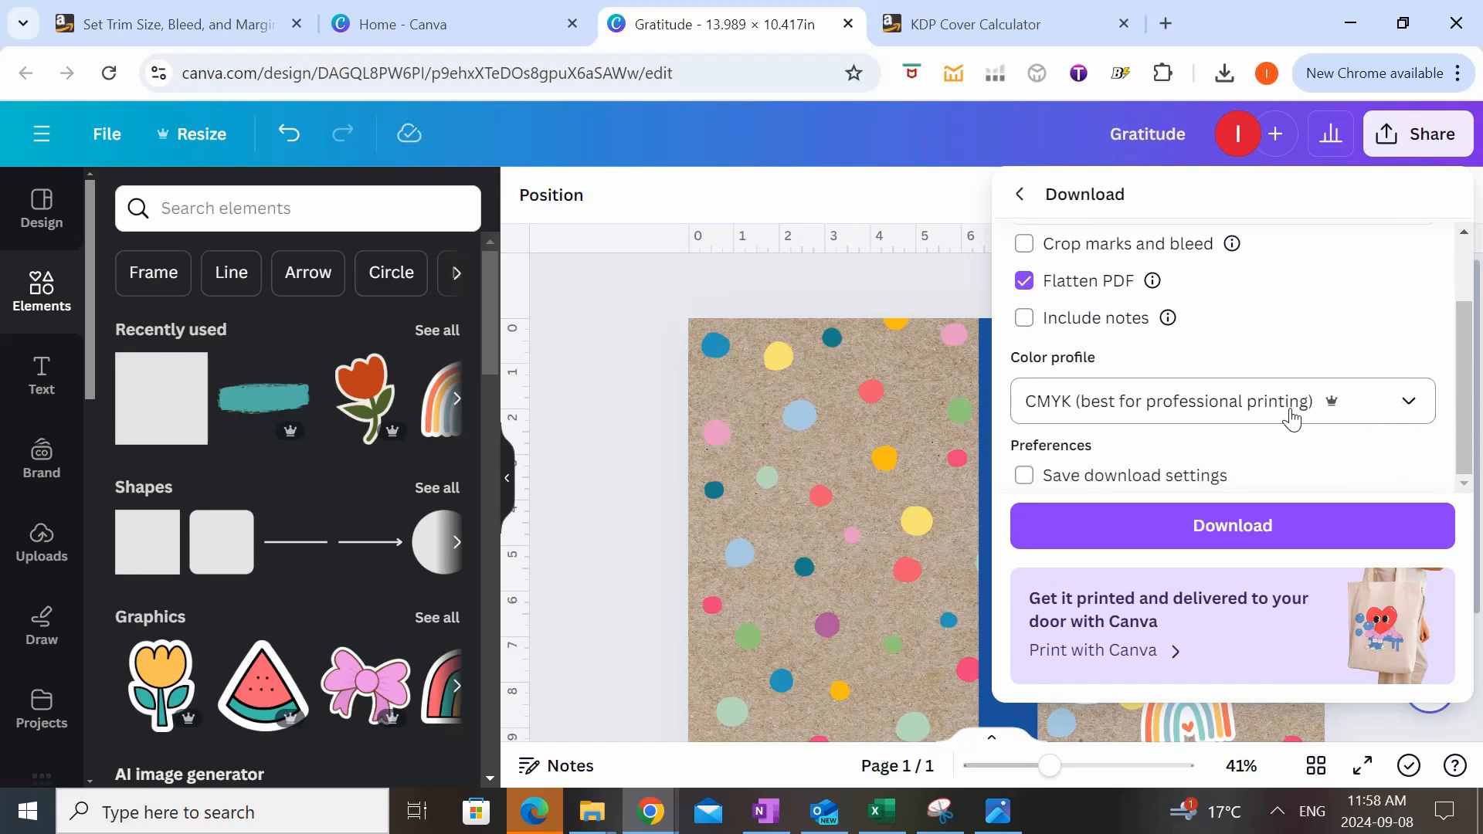
click(1168, 421)
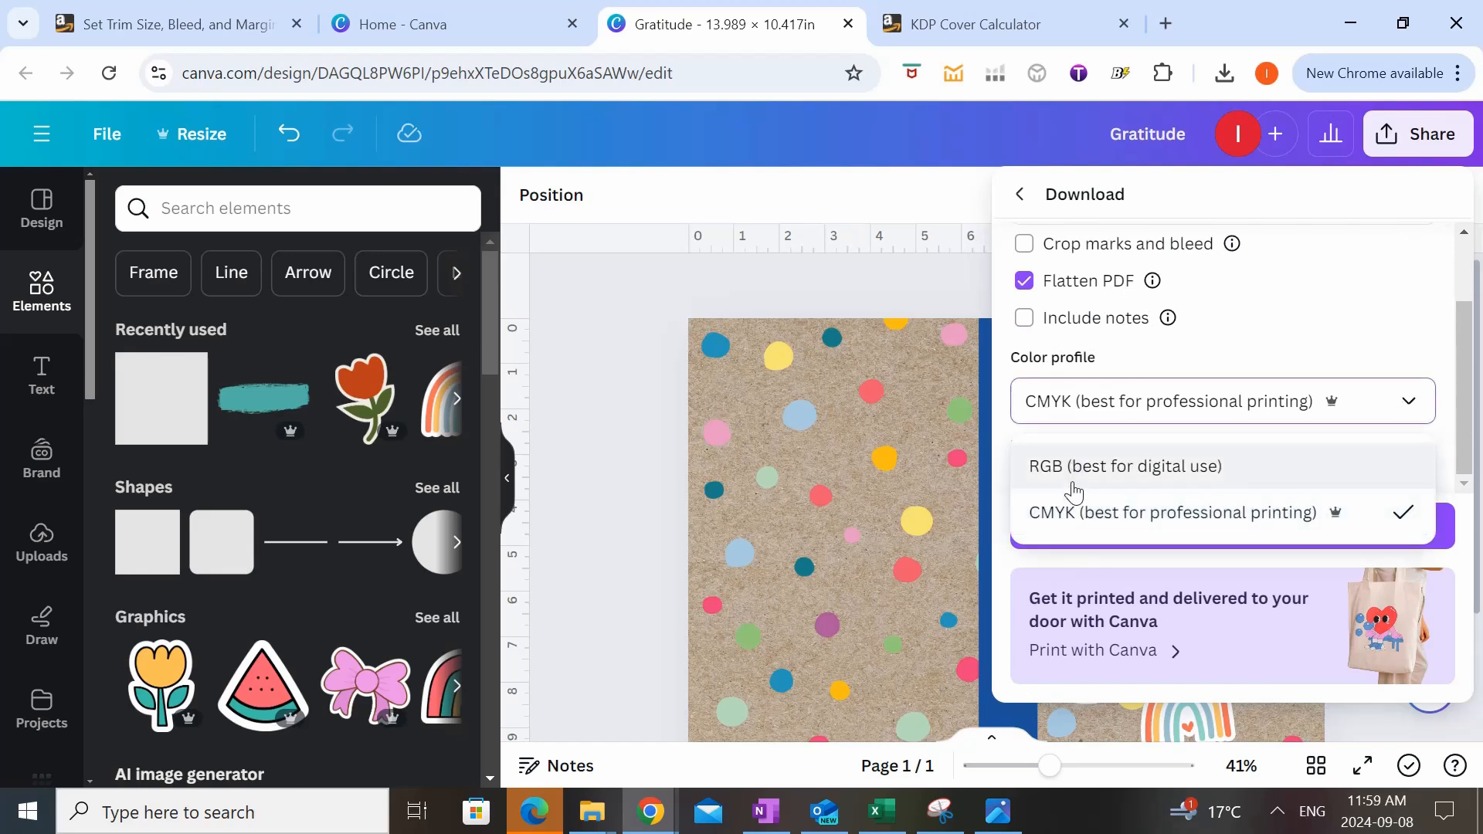
click(1300, 316)
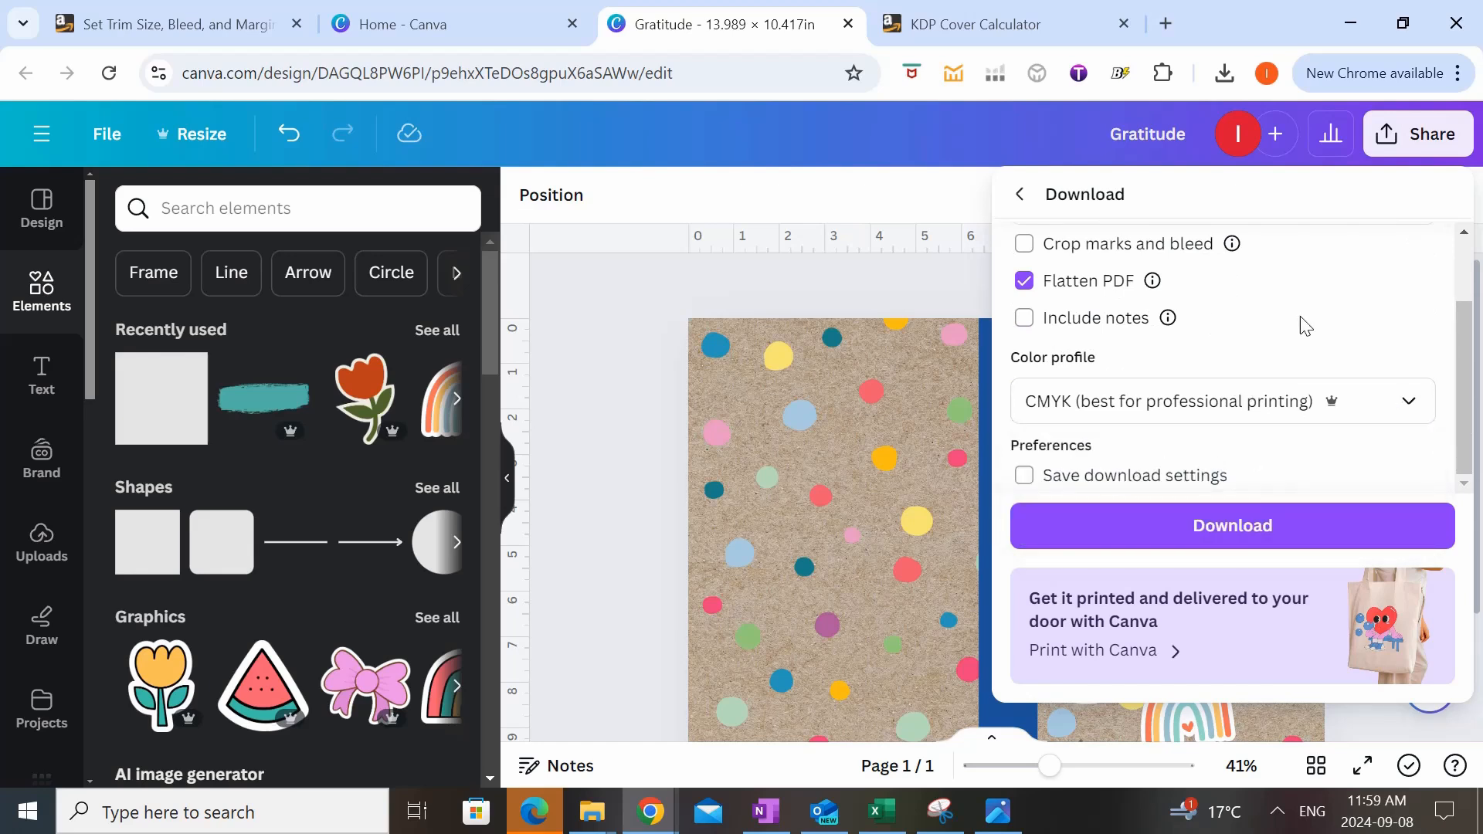
click(1287, 533)
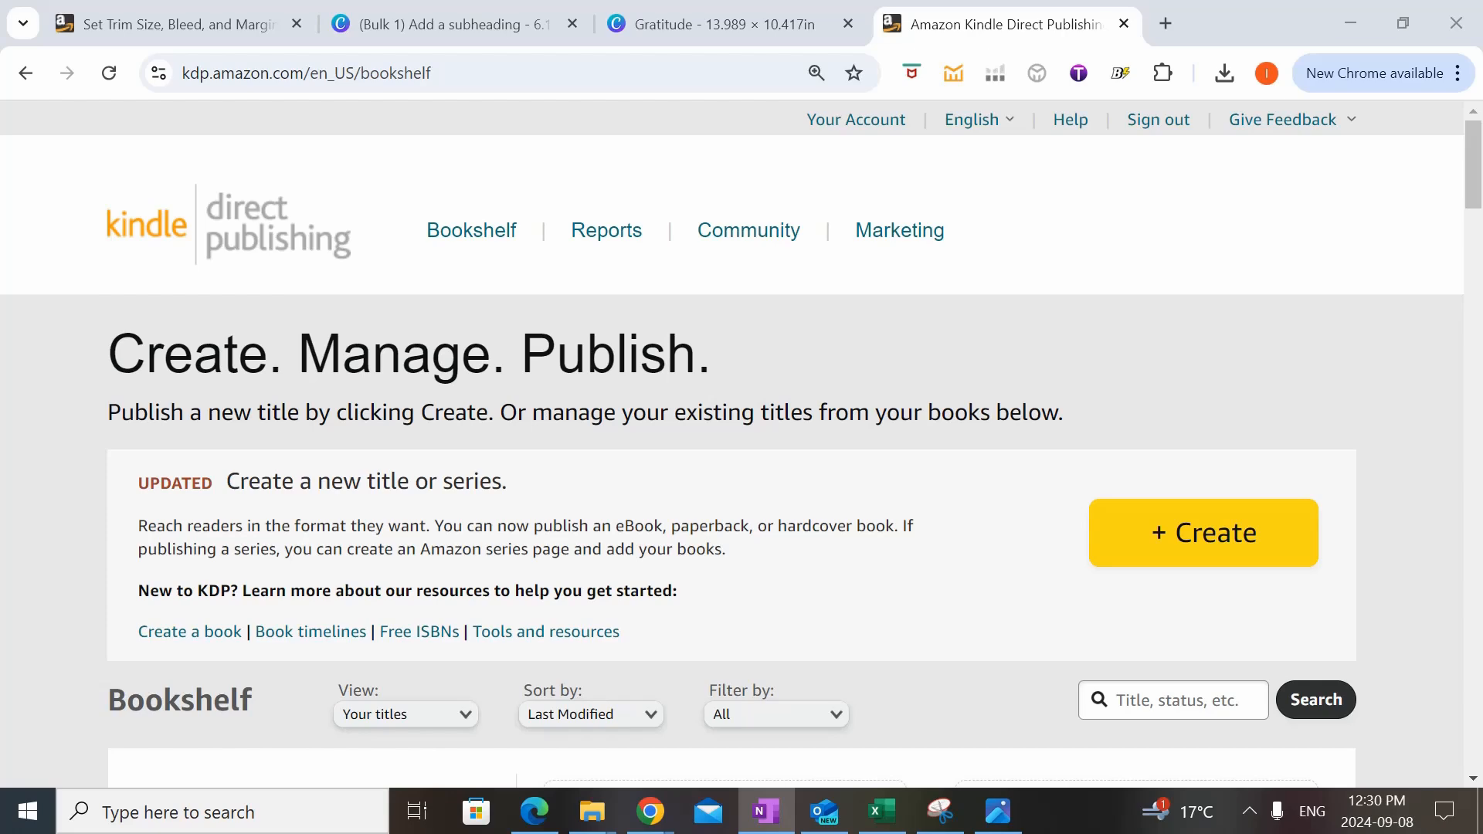
- Start creating a new hardcover book in Kindle Direct Publishing
click(1238, 534)
scroll(1216, 444, down, 2)
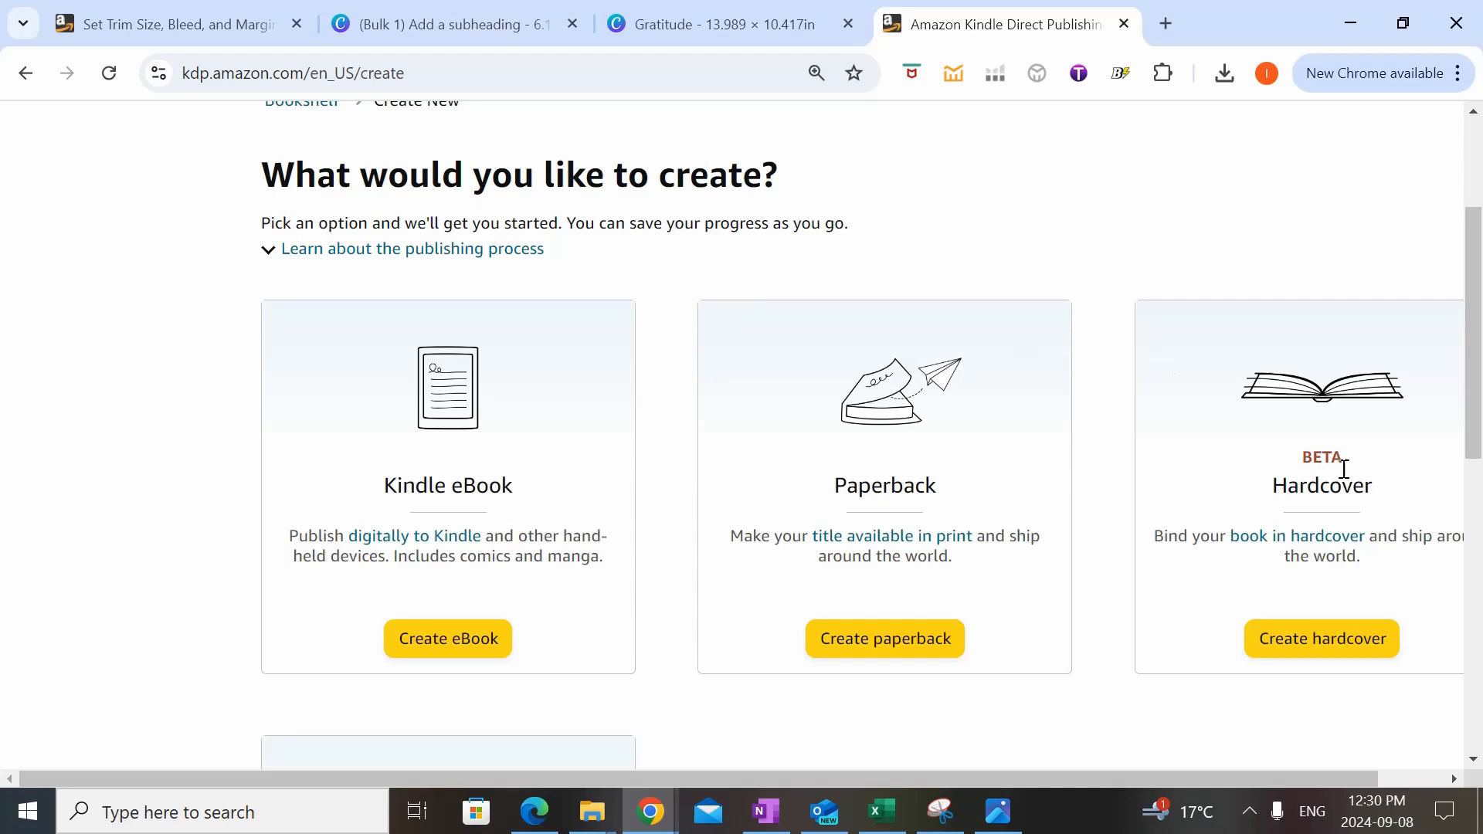
click(1326, 638)
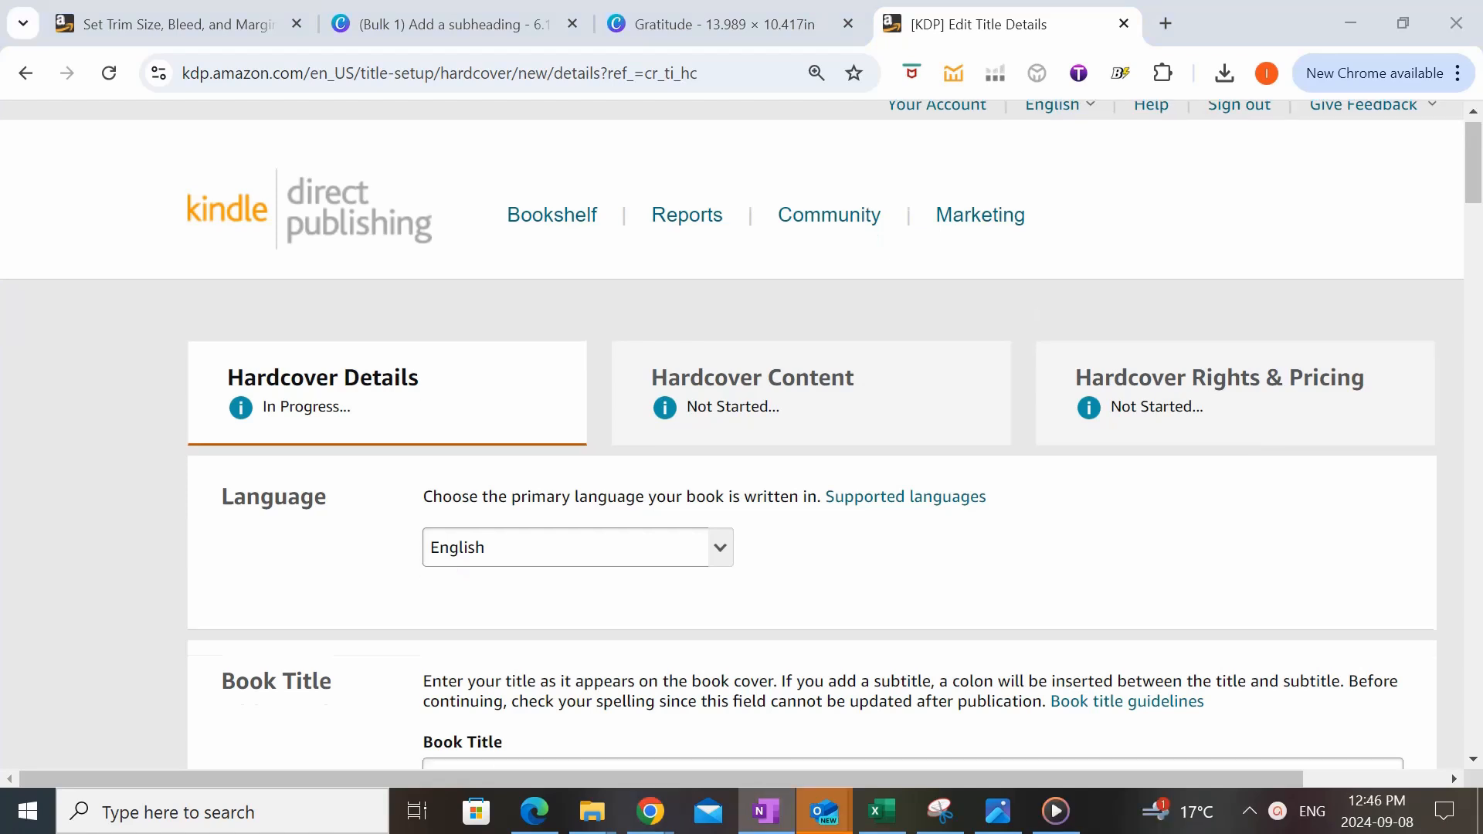
- Enter "Bee Grateful: A Kid's Gratitude Journal" as the book title
scroll(1285, 217, down, 3)
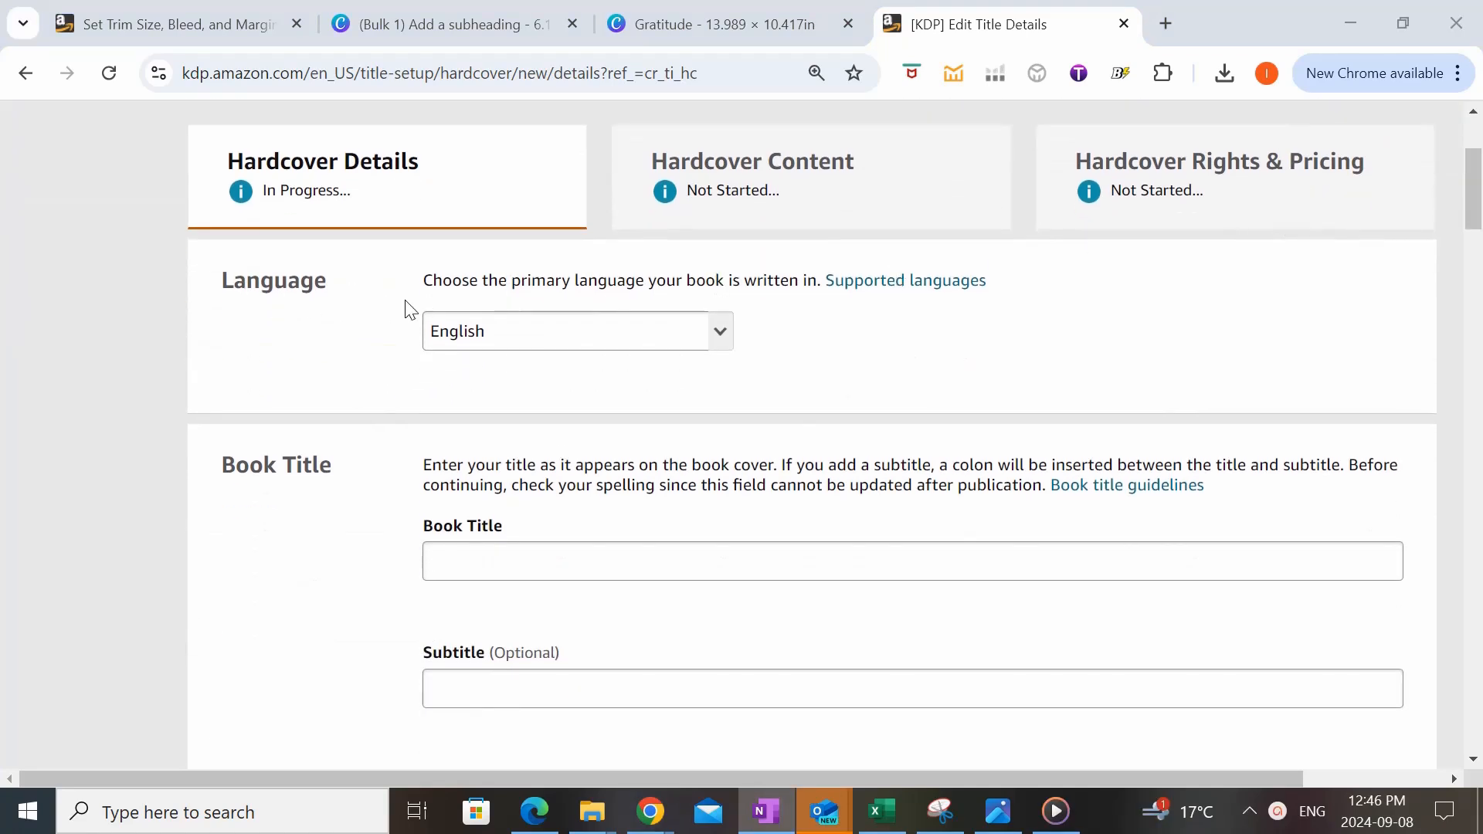
scroll(543, 341, down, 1)
scroll(542, 340, down, 2)
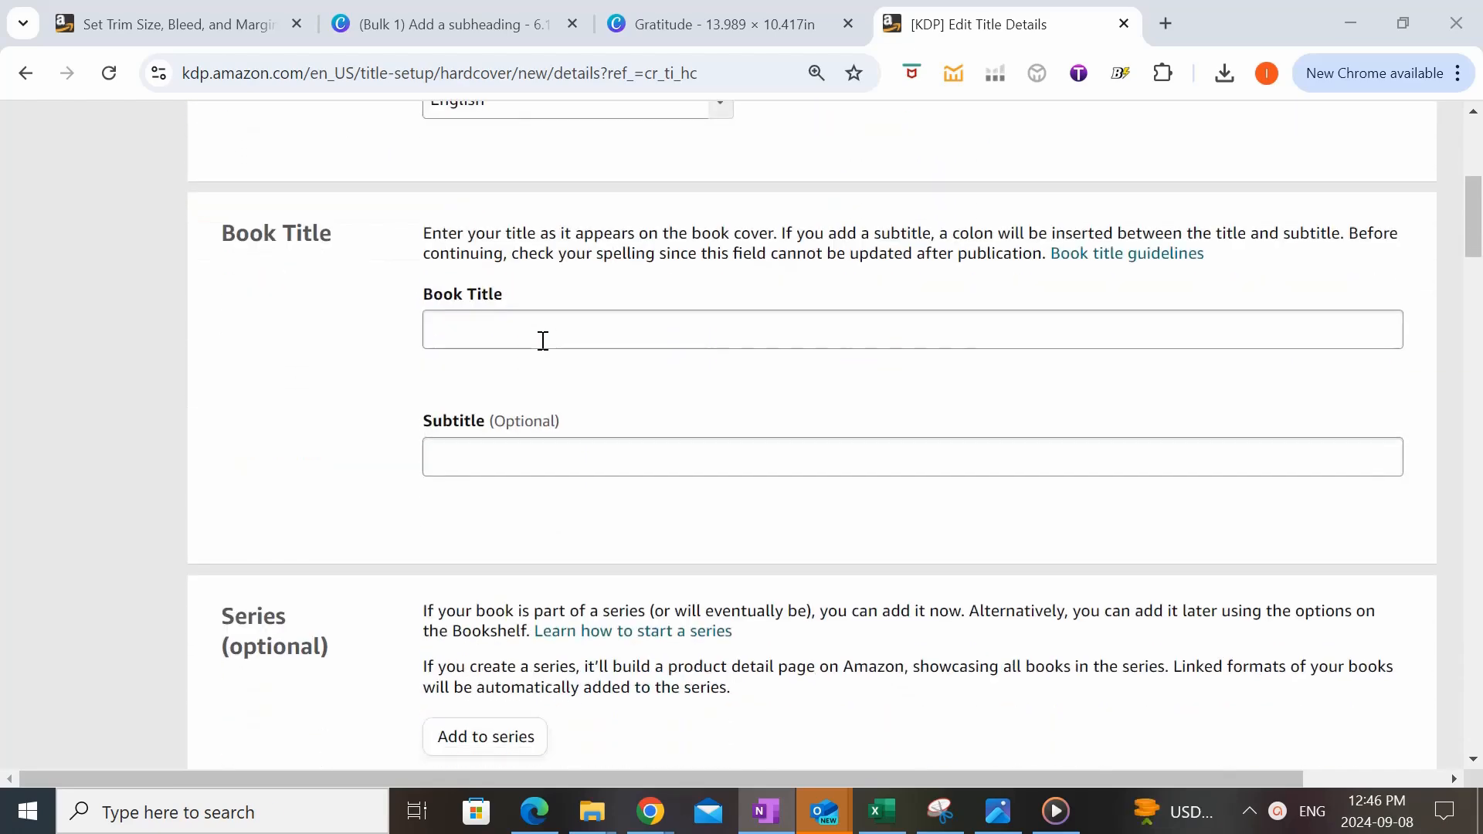
click(542, 340)
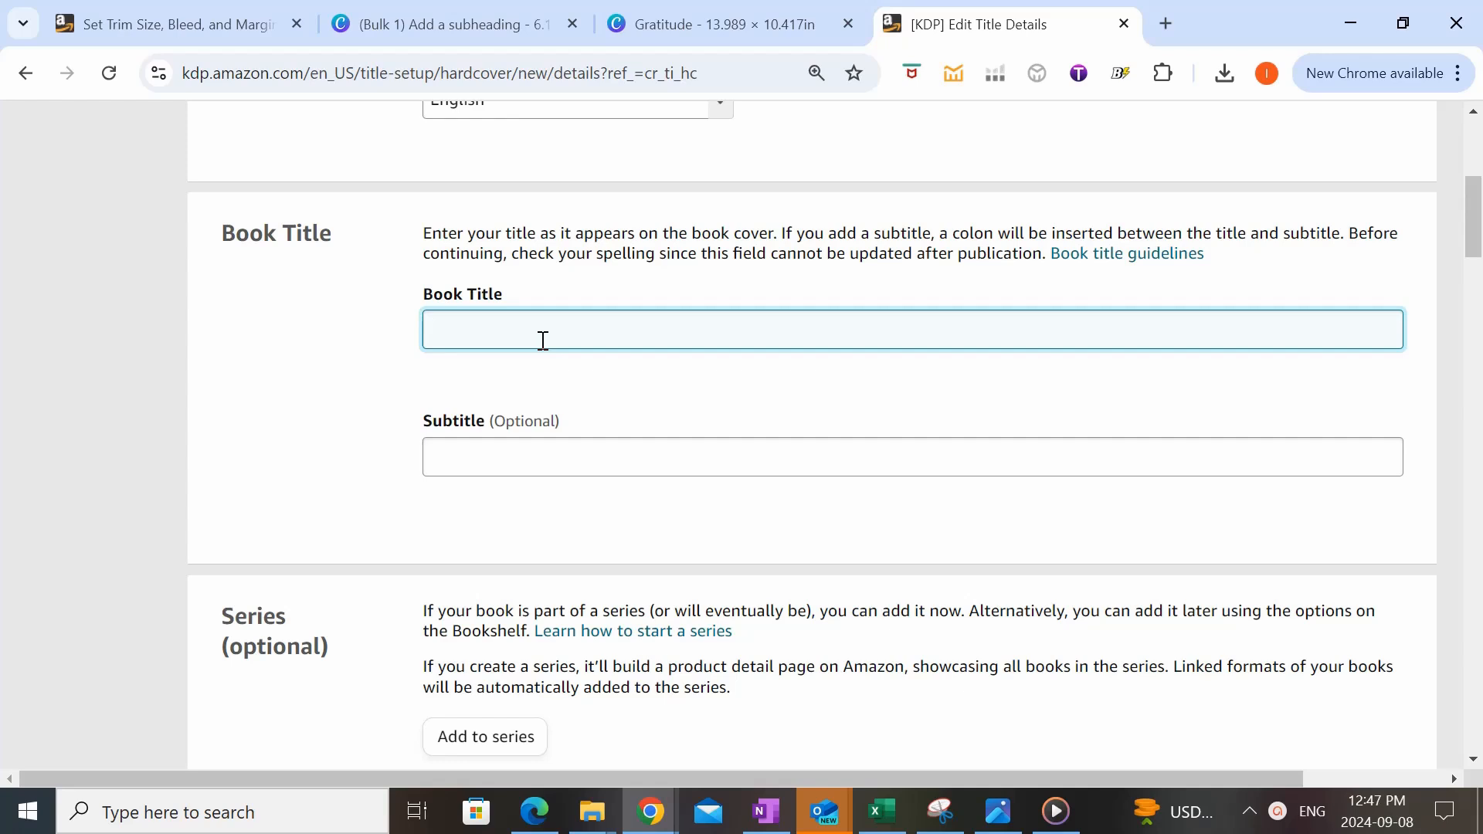
text(Bee Grateful: A Kid's Gratitude Journal)
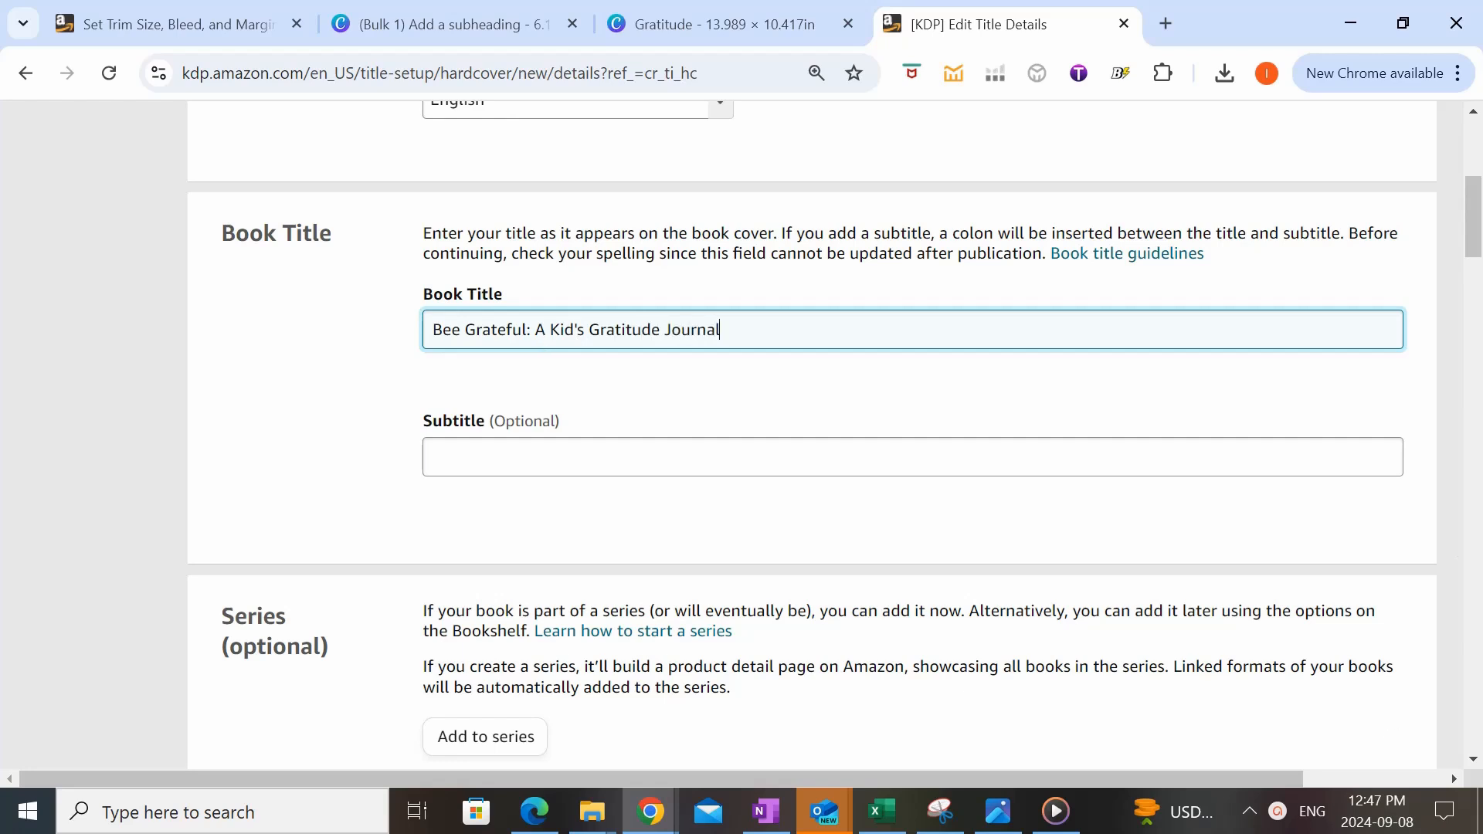
- Enter "Inspiring Prompts and Uplifting Quotes to Nurture Thankfulness Every Day" as the subtitle
key(alt+Tab)
click(453, 455)
text(Inspiring Prompts and Uplifting Quotes to Nurture Thankfulness Every Day)
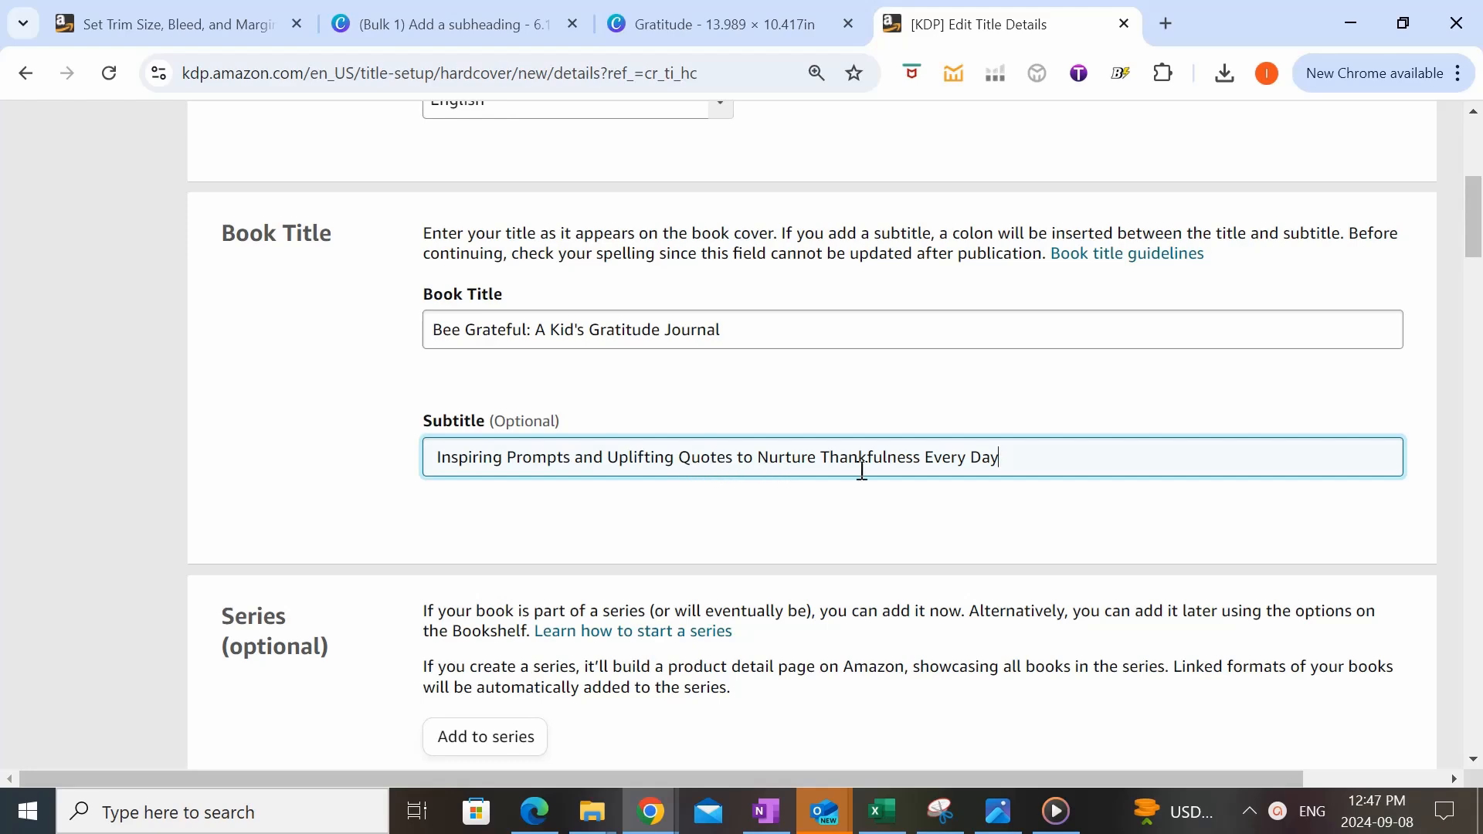
- Review the Series and Edition Number sections and open the explanation of what counts as a new edition
scroll(1006, 475, down, 2)
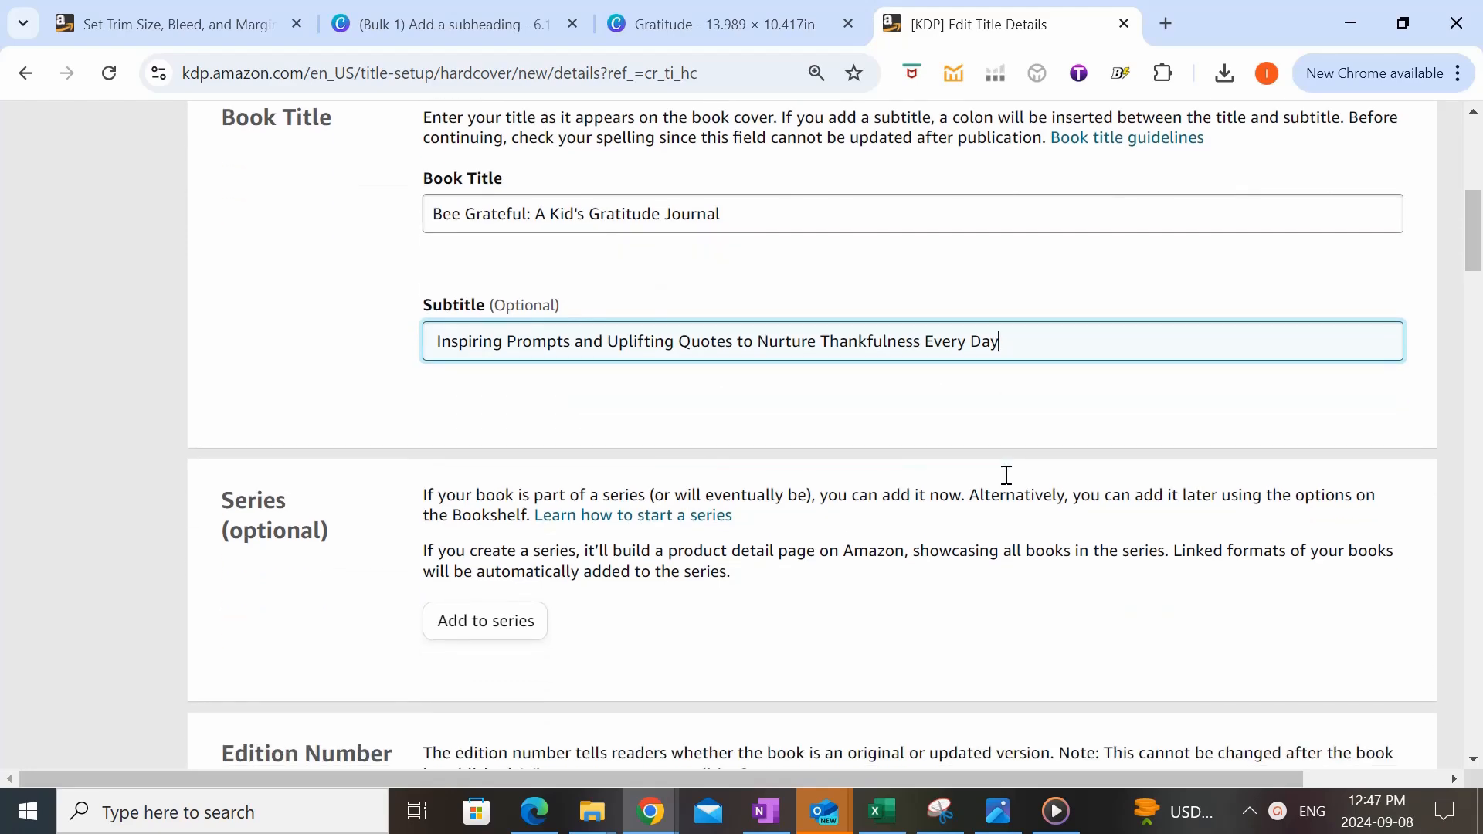
scroll(1006, 475, down, 4)
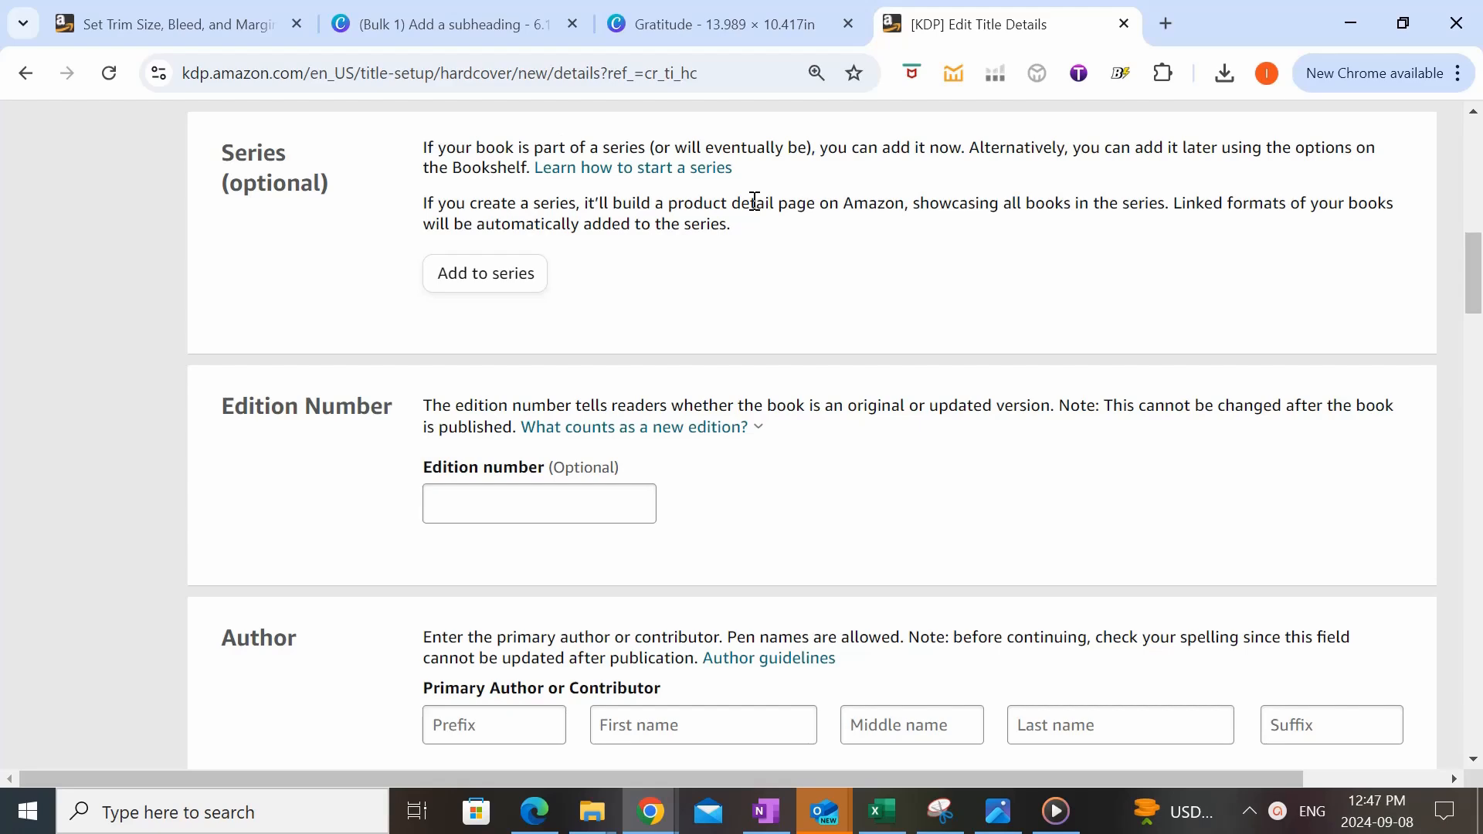
scroll(754, 203, down, 2)
click(571, 312)
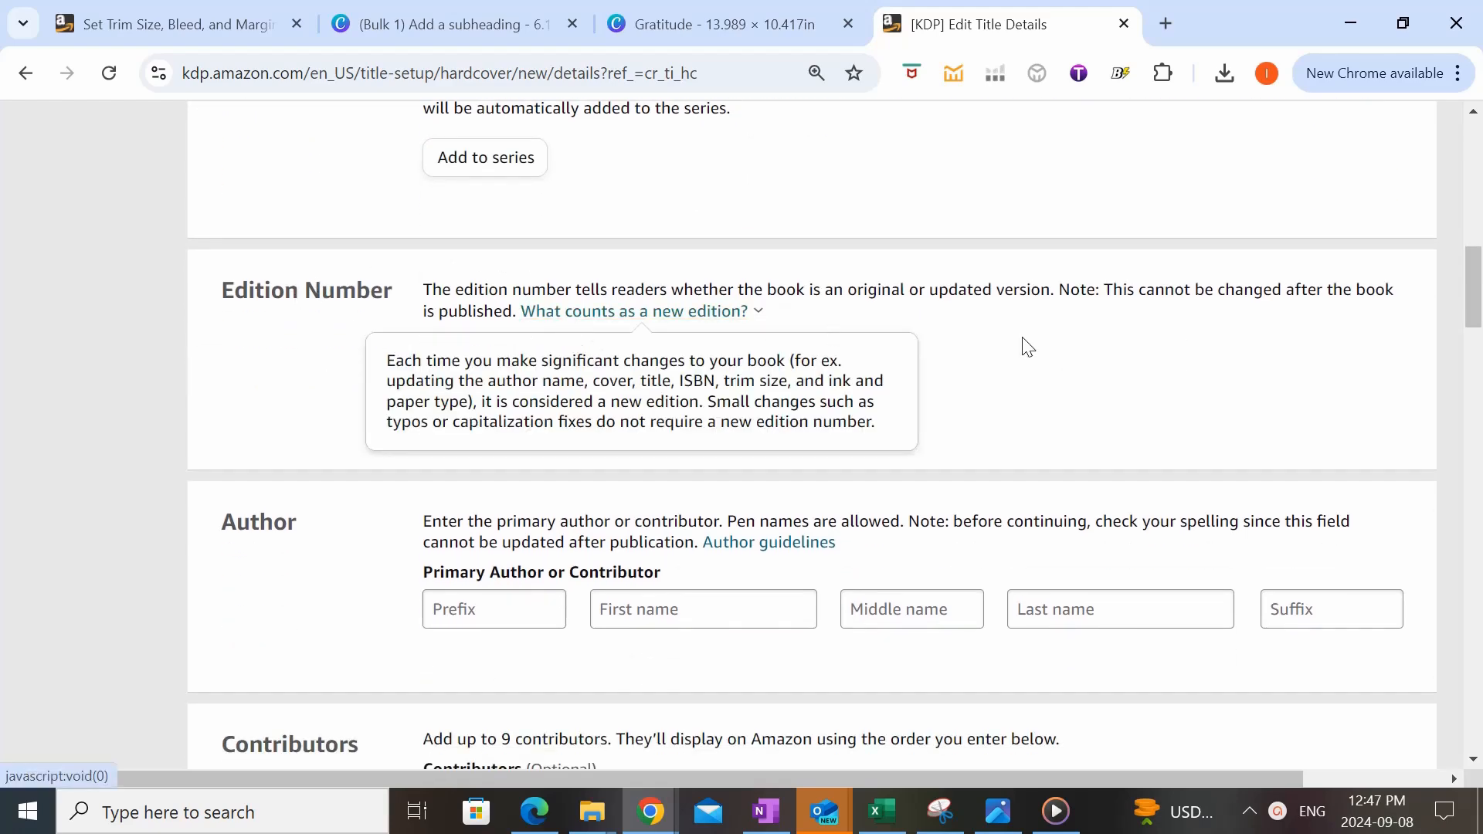
- Enter "Cute N Fun" as the primary author's first name and "Publishing" as the last name
scroll(1027, 347, down, 2)
scroll(1029, 298, down, 2)
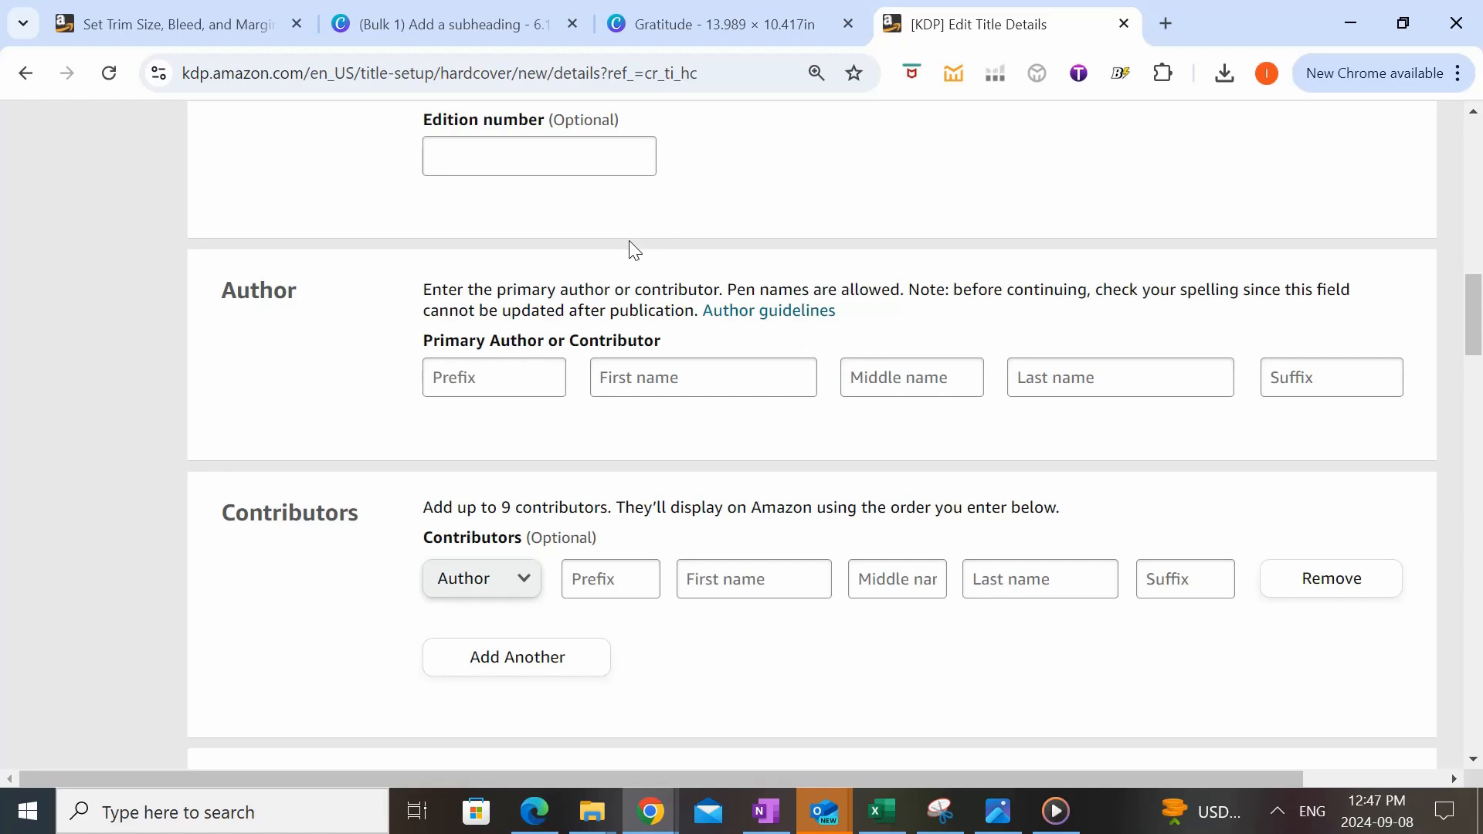
click(647, 378)
text(Cute M)
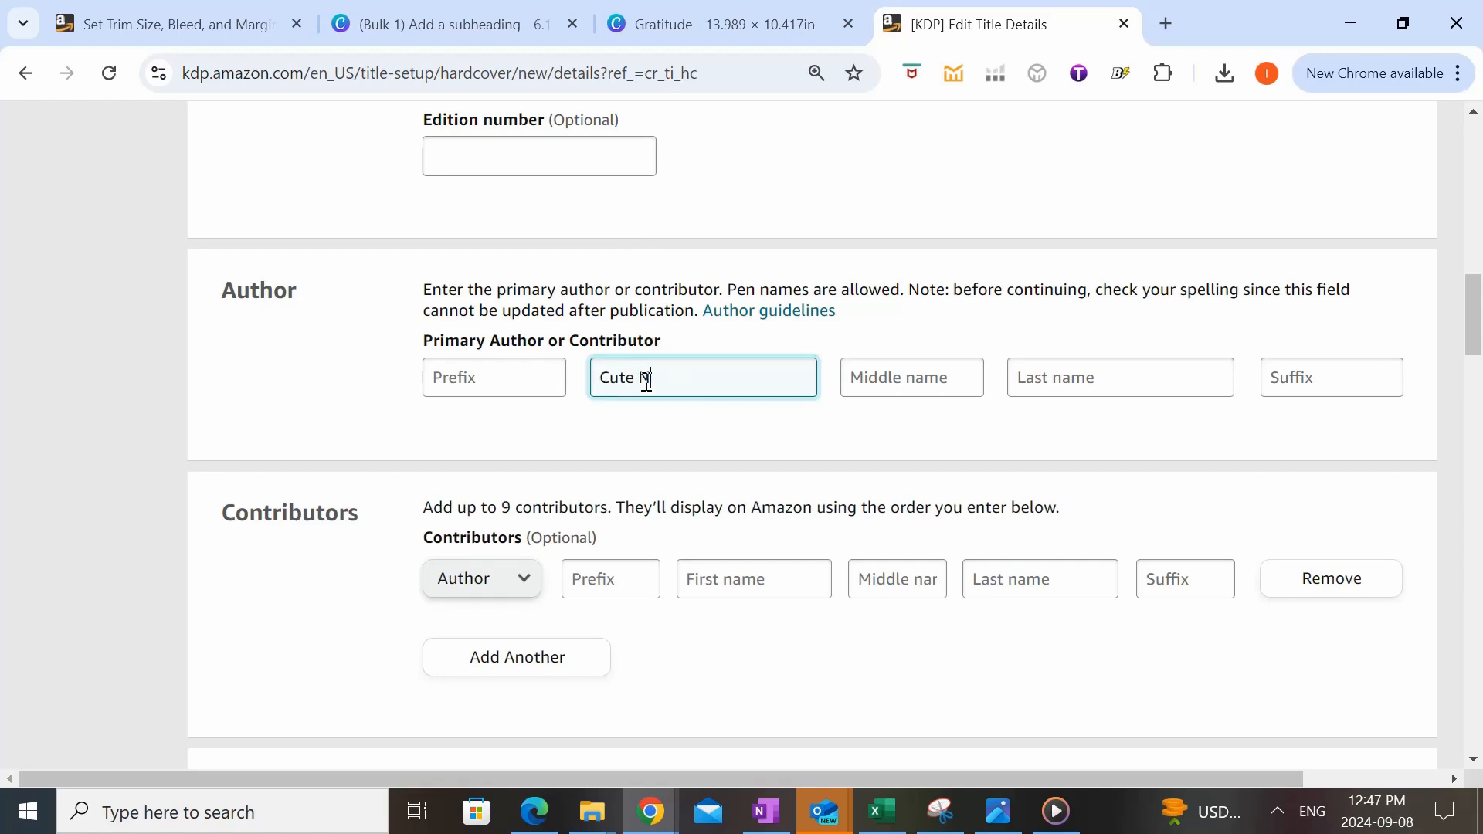
text( Fun)
click(1049, 383)
text(Publishing)
- Paste the prepared Bee Grateful book description, with its key features list, into the description and read it through
scroll(1027, 317, down, 3)
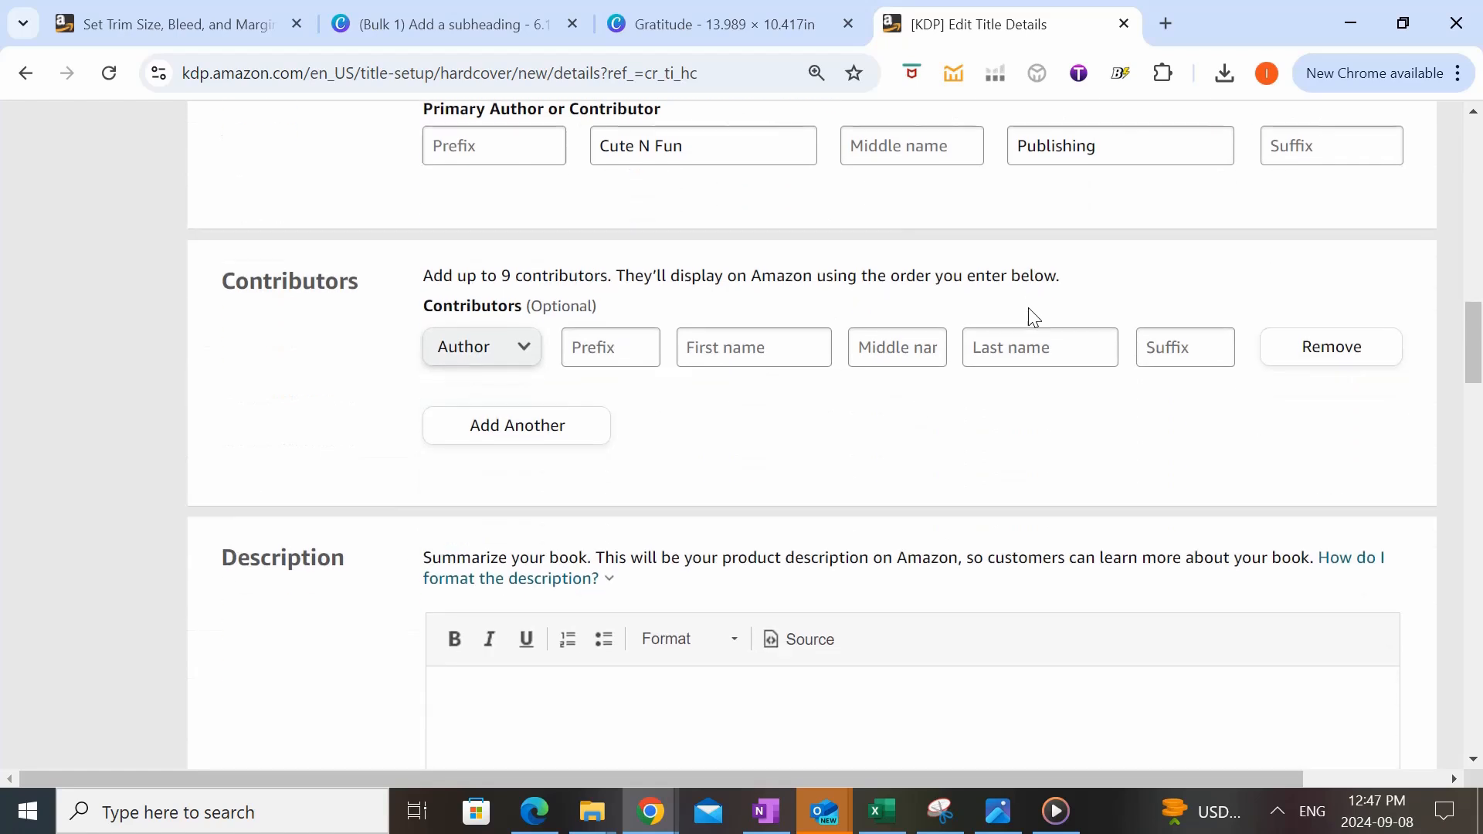
scroll(1089, 312, down, 3)
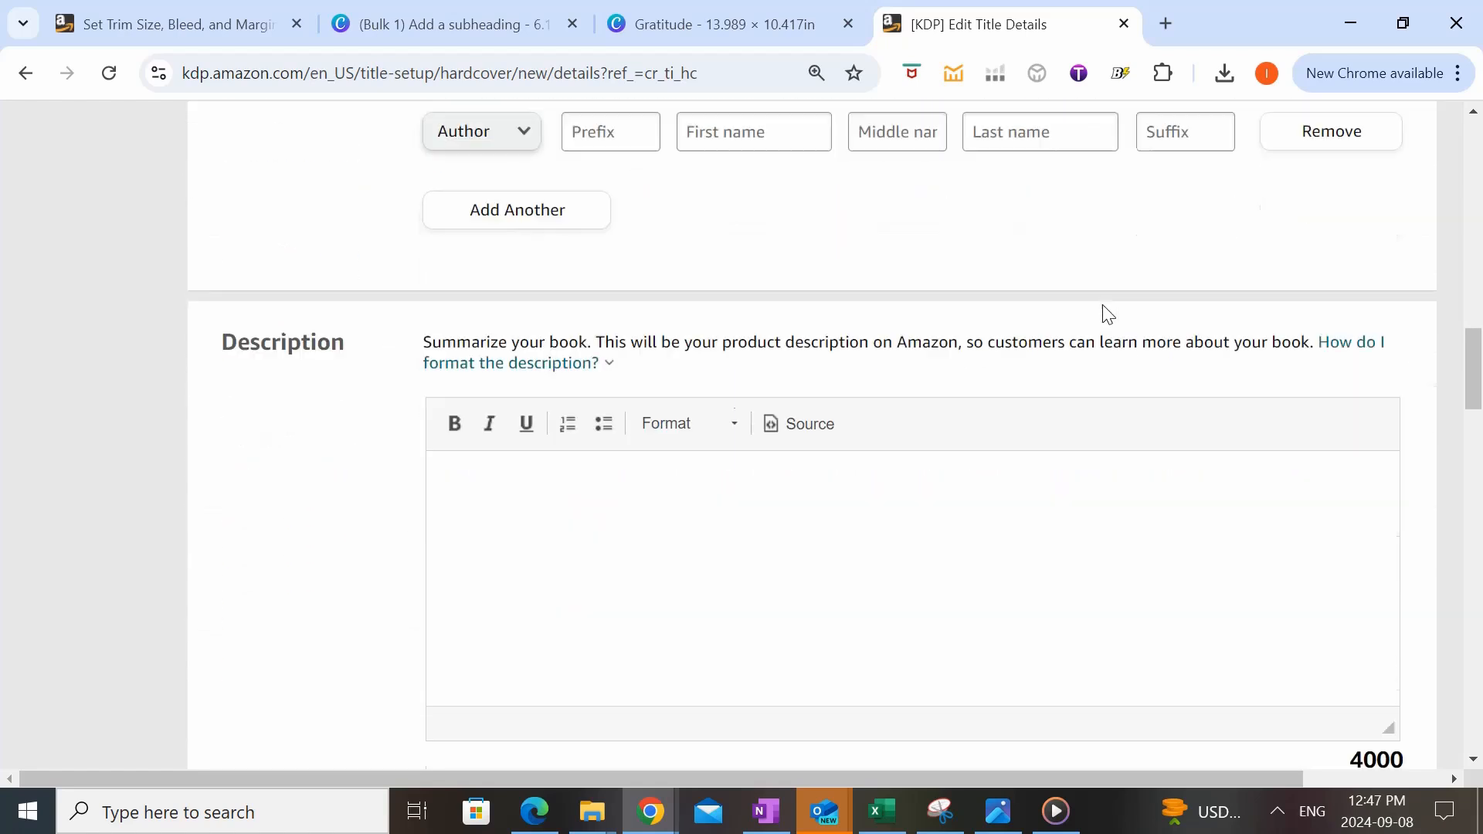
scroll(1104, 313, down, 2)
click(1058, 340)
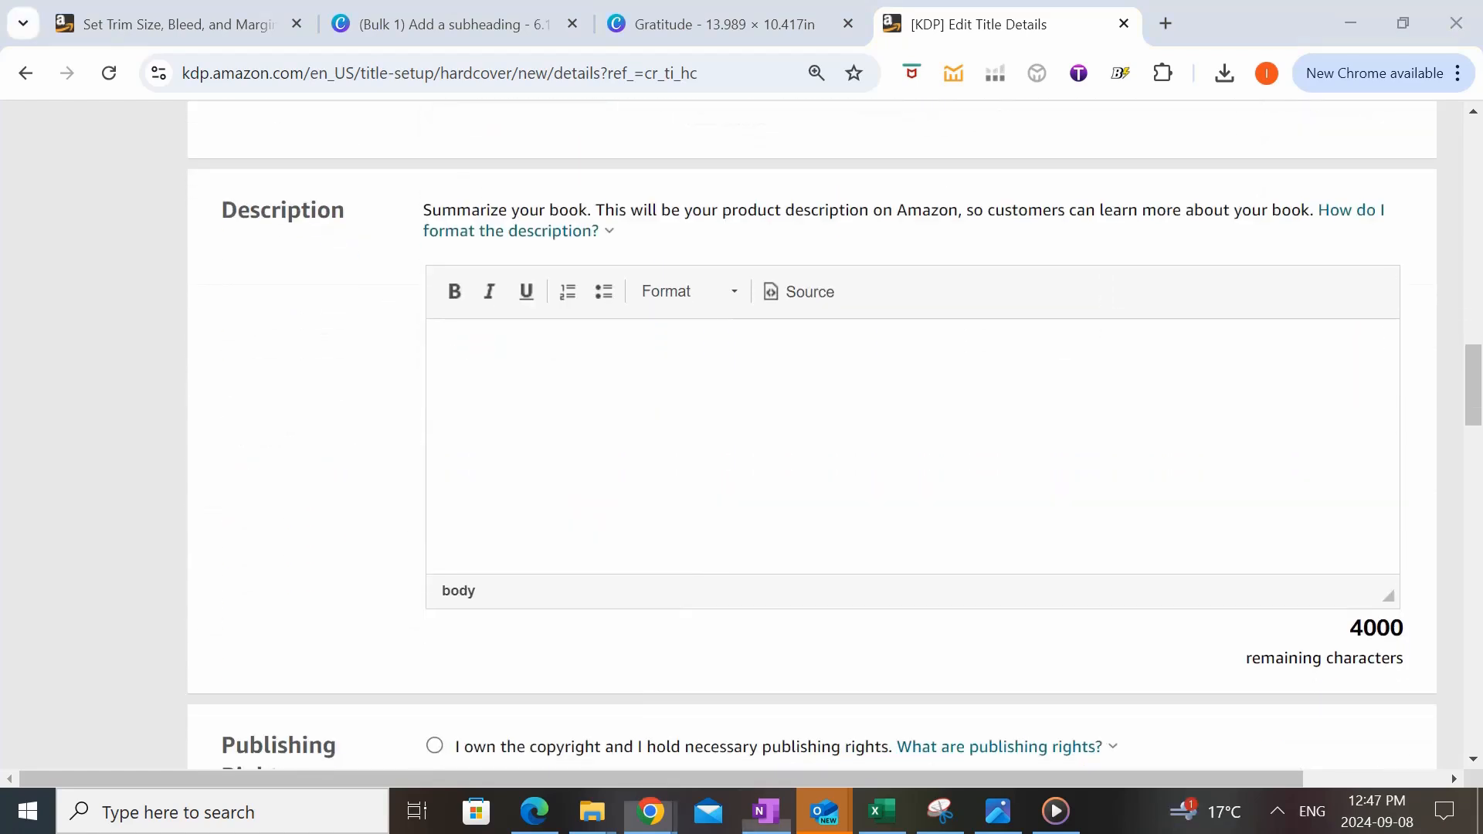
click(730, 471)
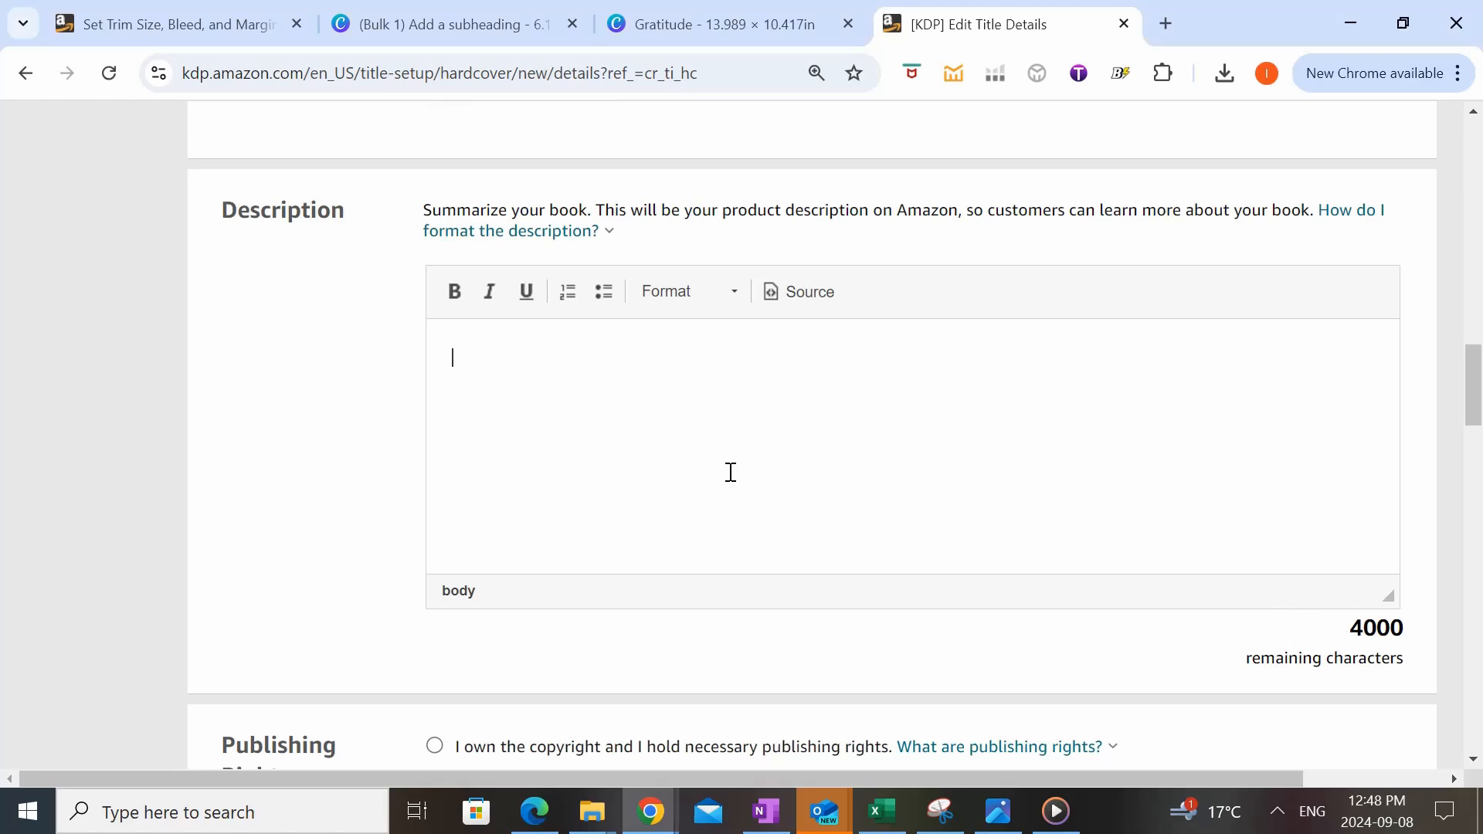
key(ctrl+v)
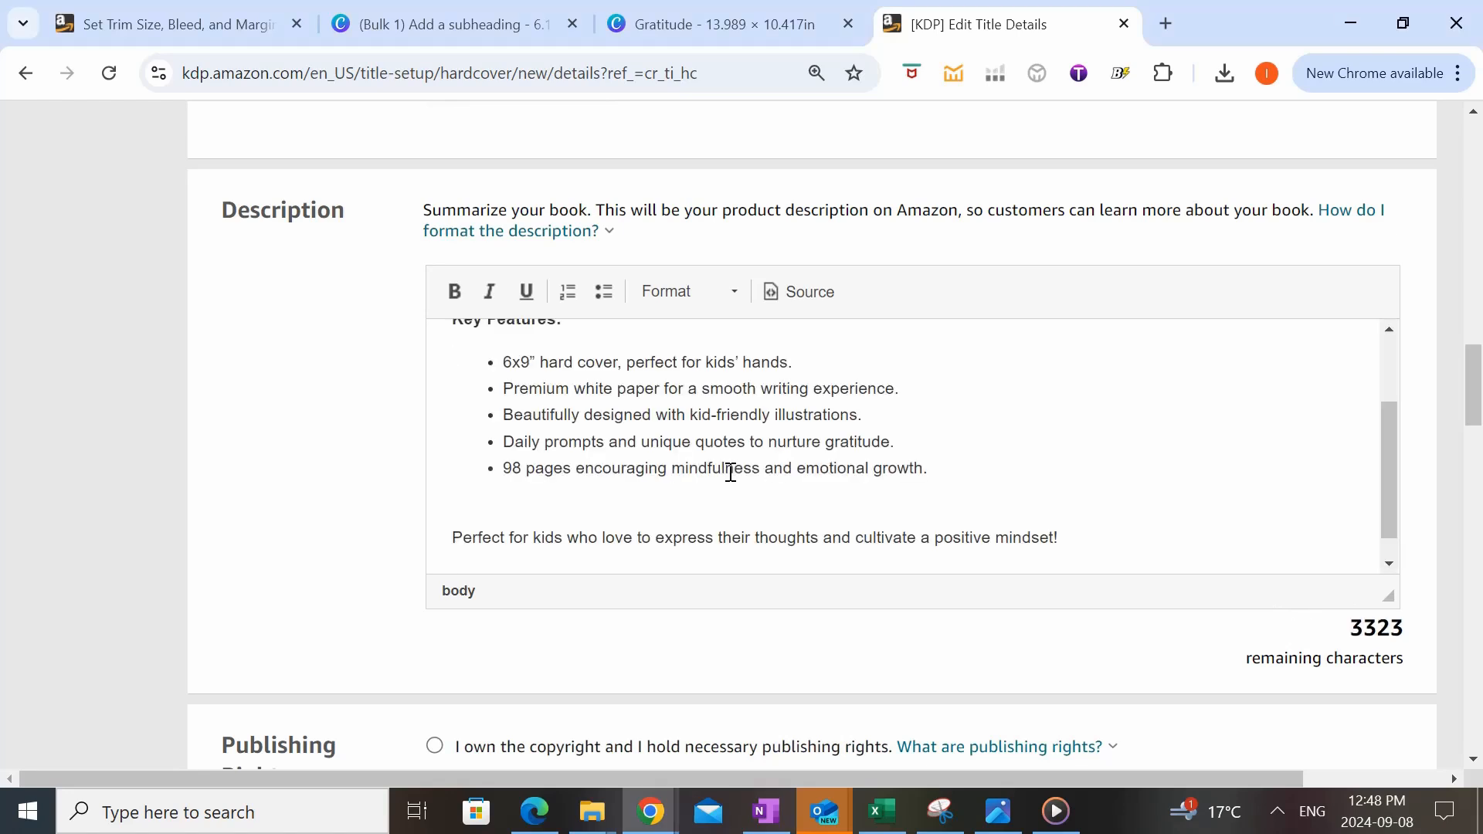
scroll(741, 467, up, 3)
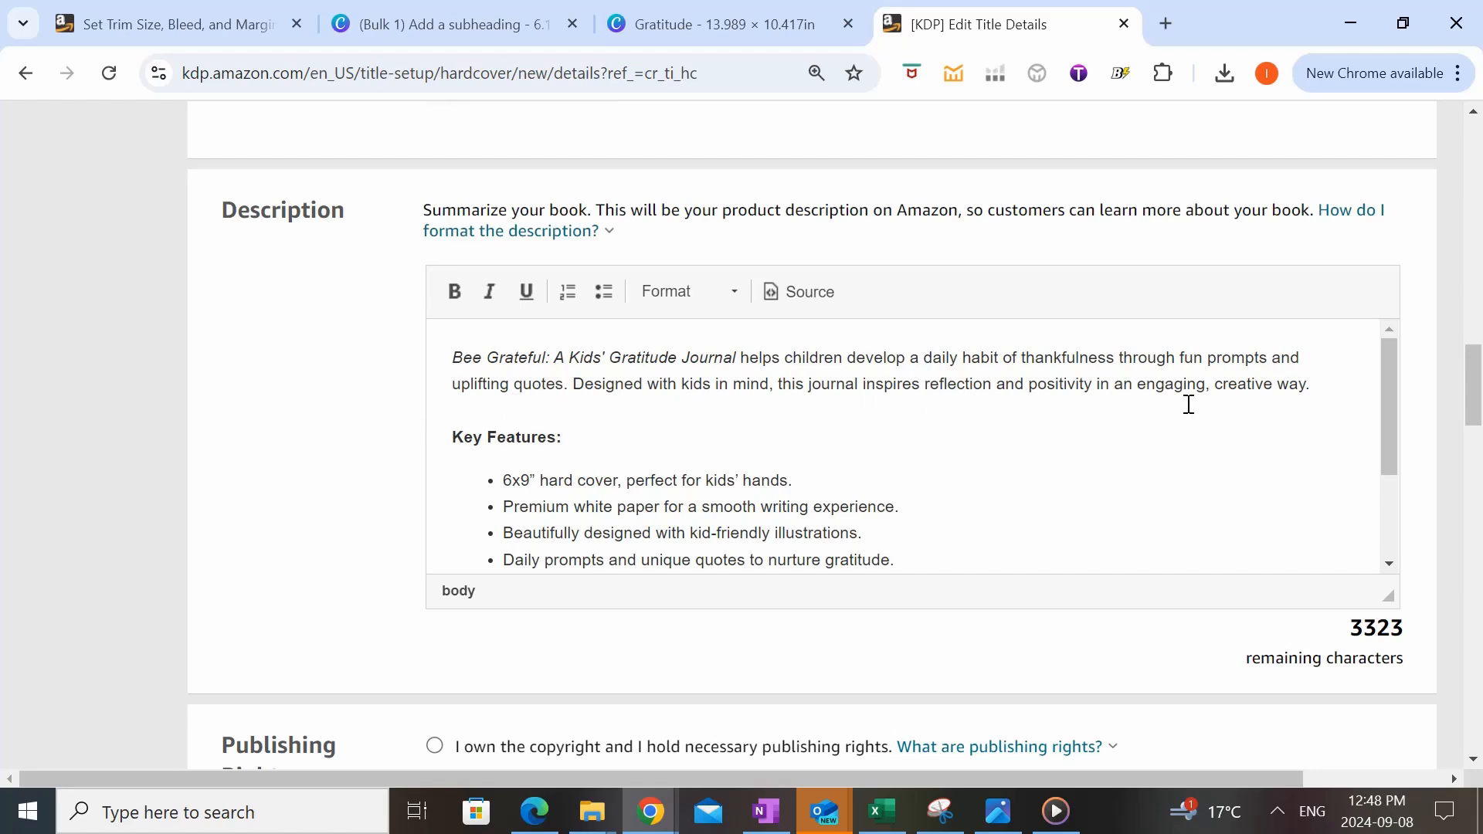
scroll(1269, 400, down, 2)
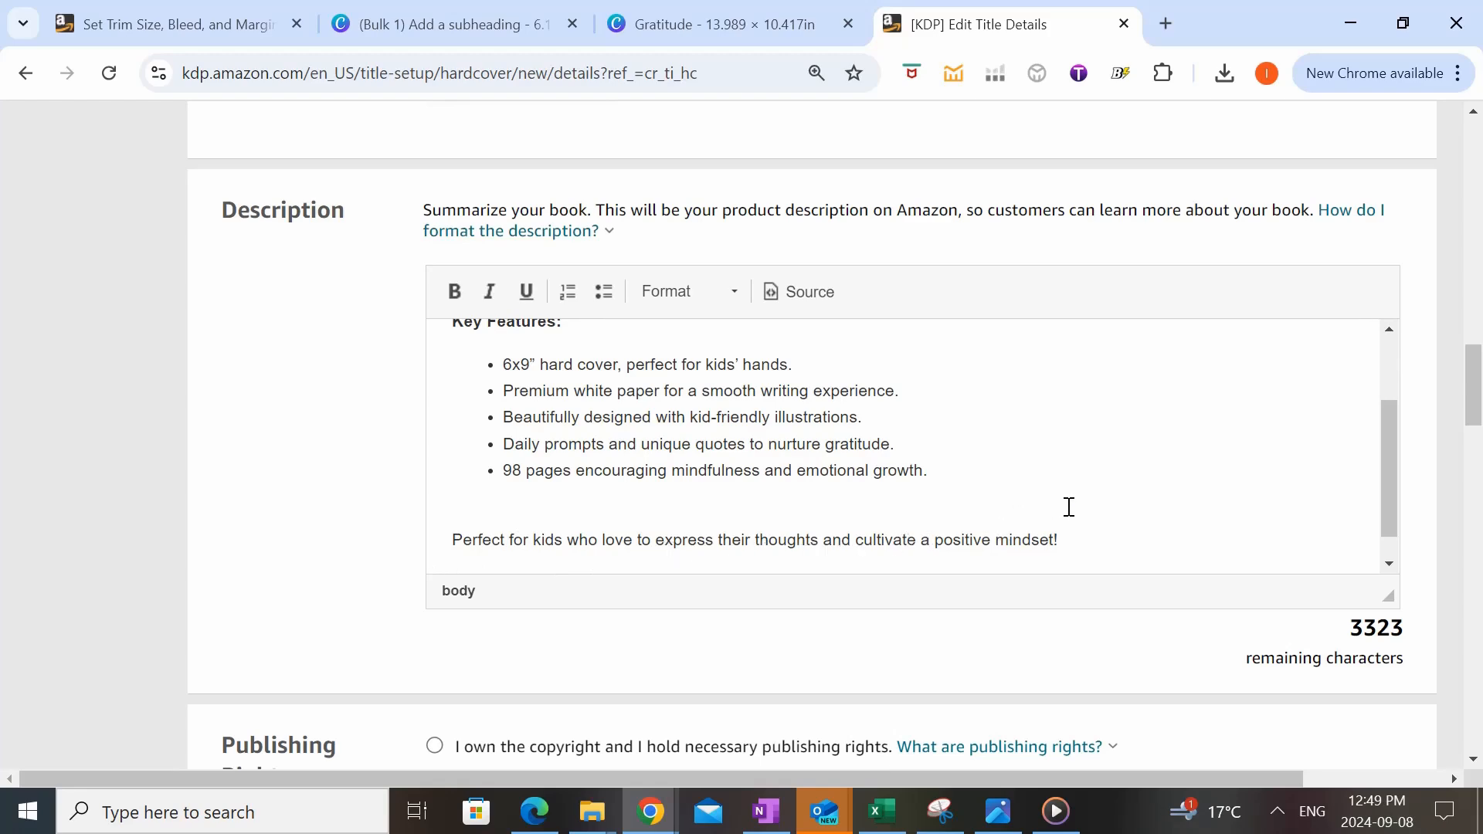
scroll(1079, 504, up, 1)
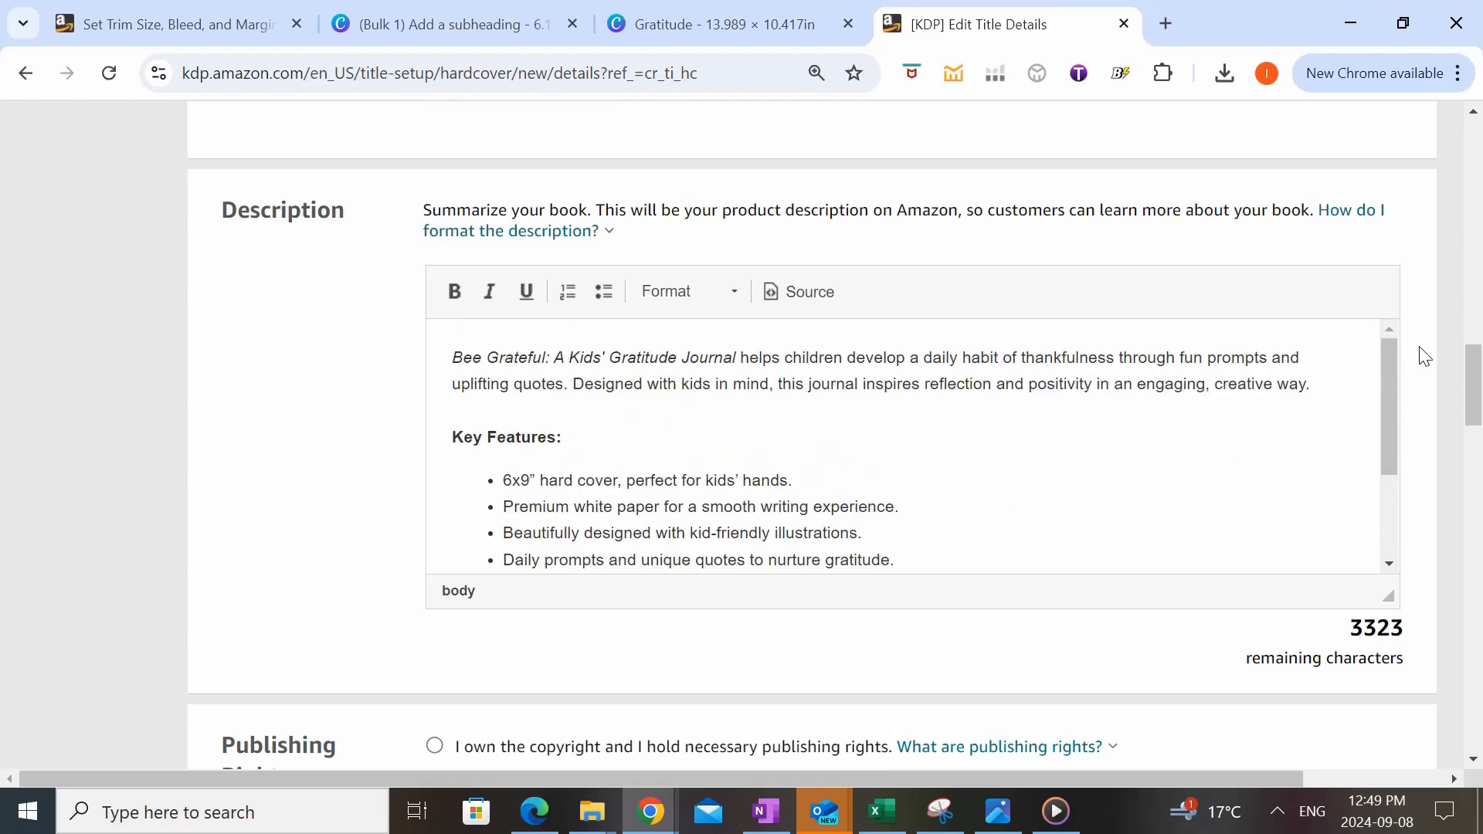
scroll(1425, 357, down, 1)
- Declare that the book has no sexually explicit images or title, and set the reading age from 4 to 16
scroll(1421, 355, down, 4)
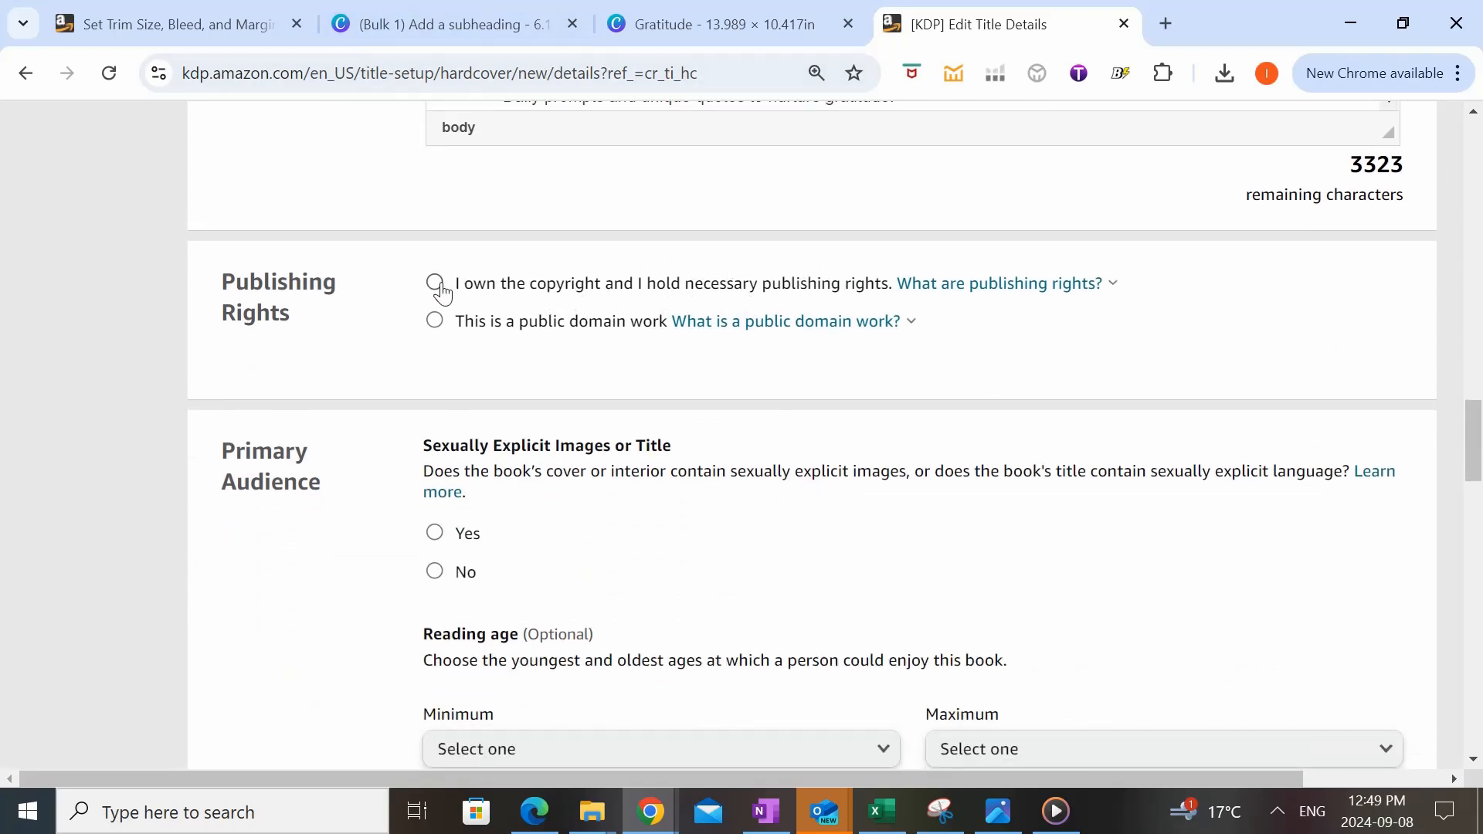
scroll(463, 298, down, 3)
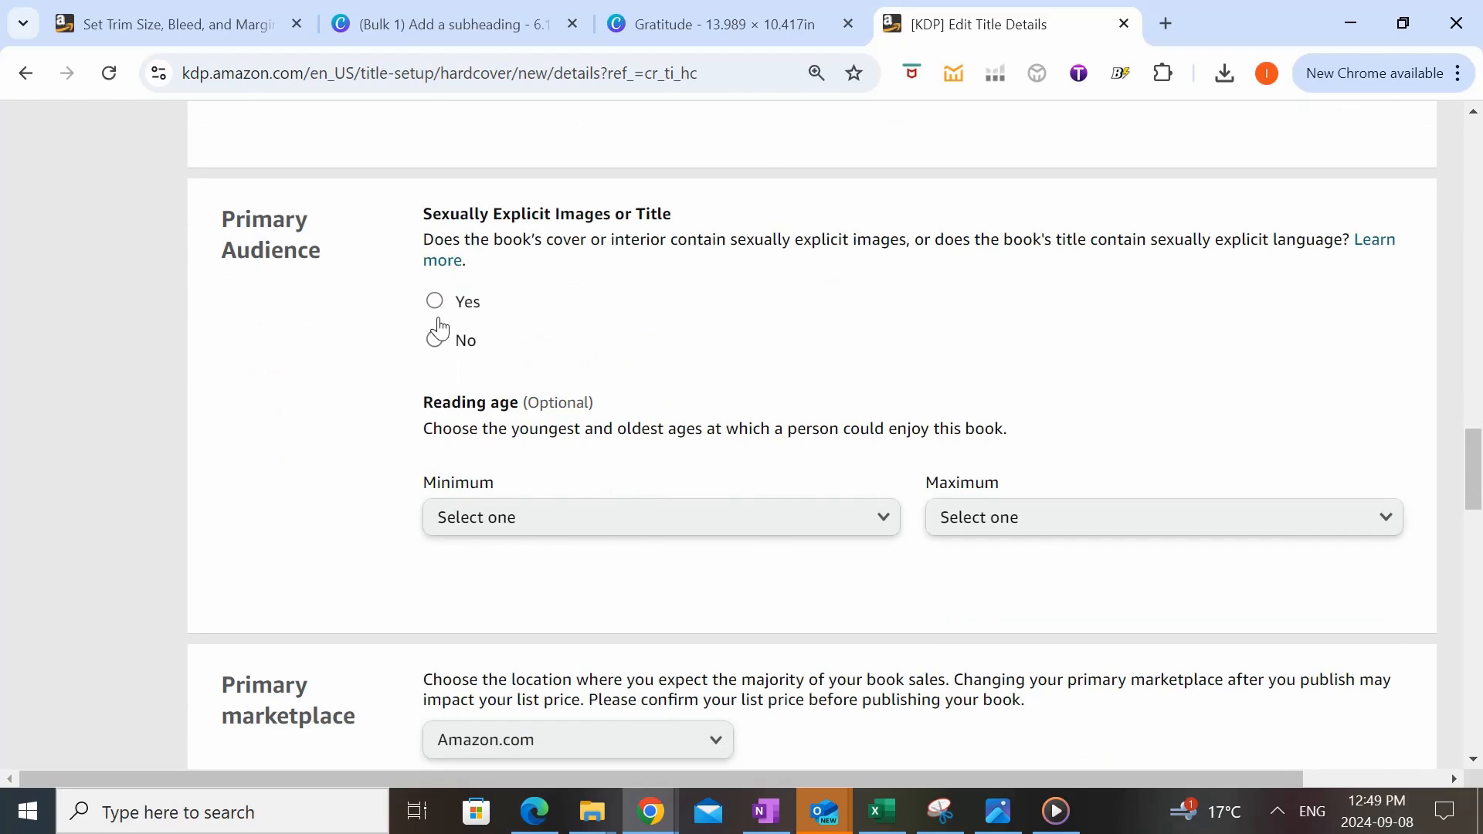
click(436, 343)
scroll(464, 359, down, 1)
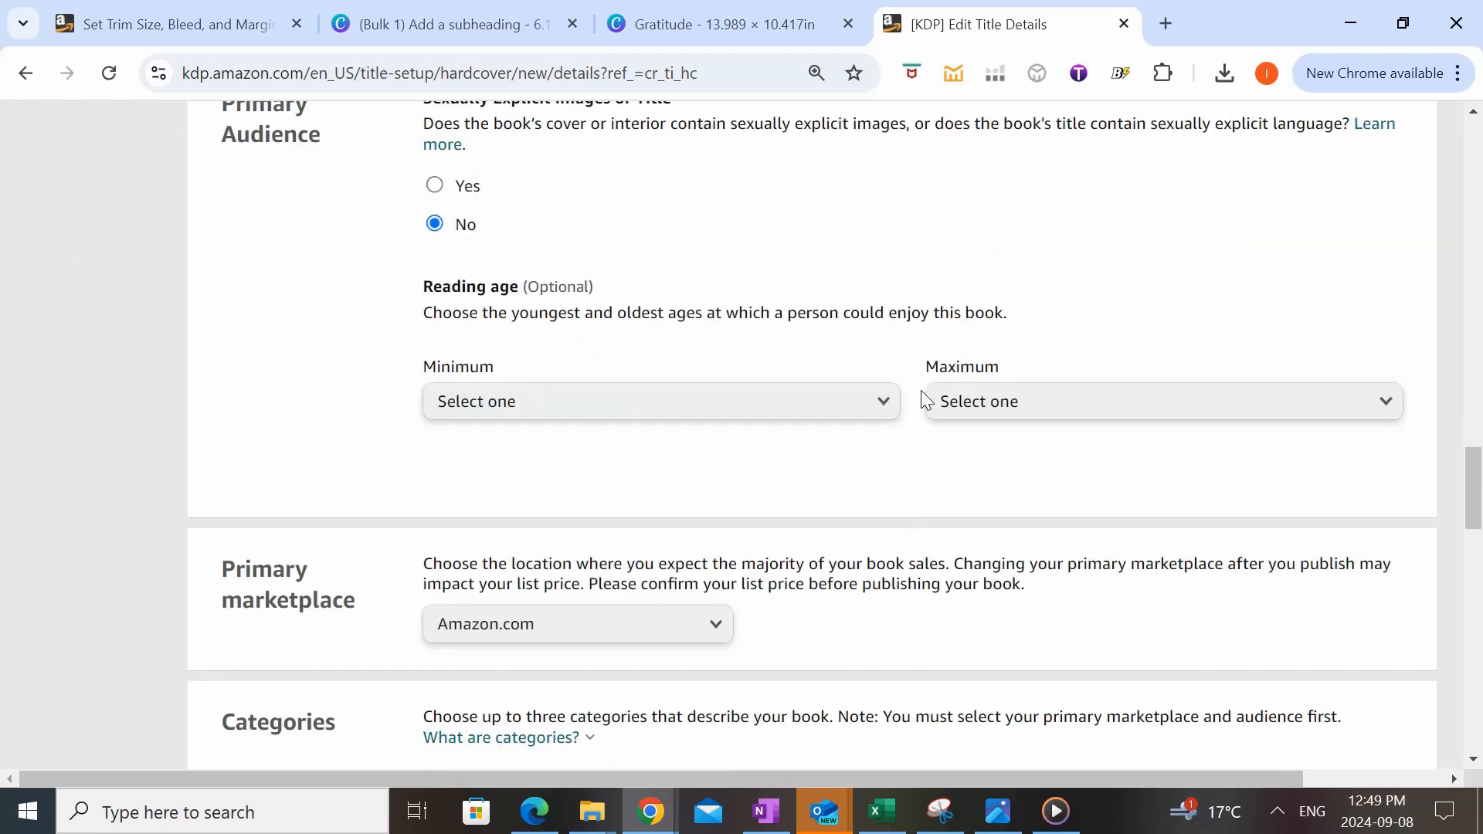
click(870, 400)
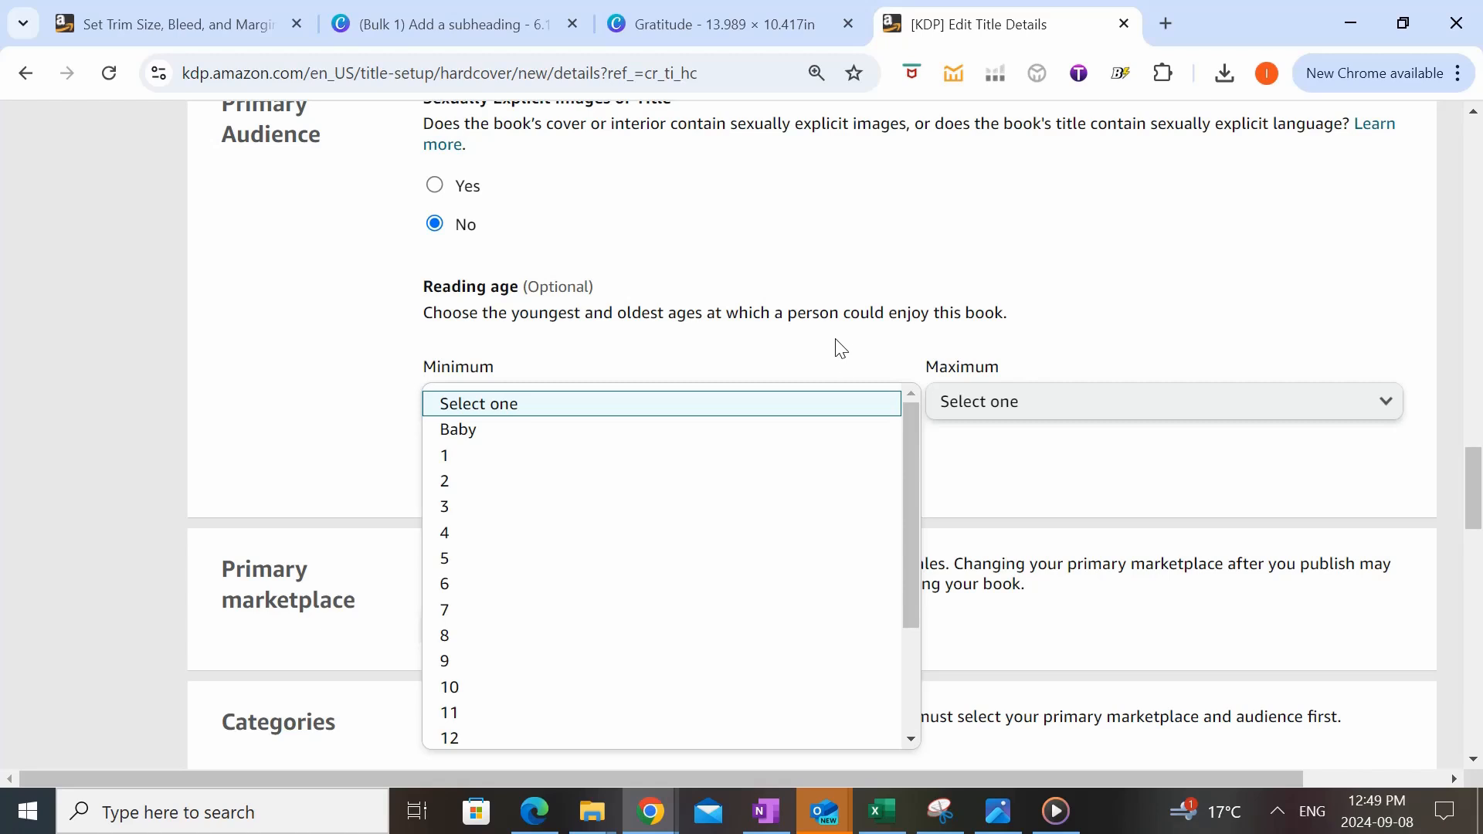
click(497, 532)
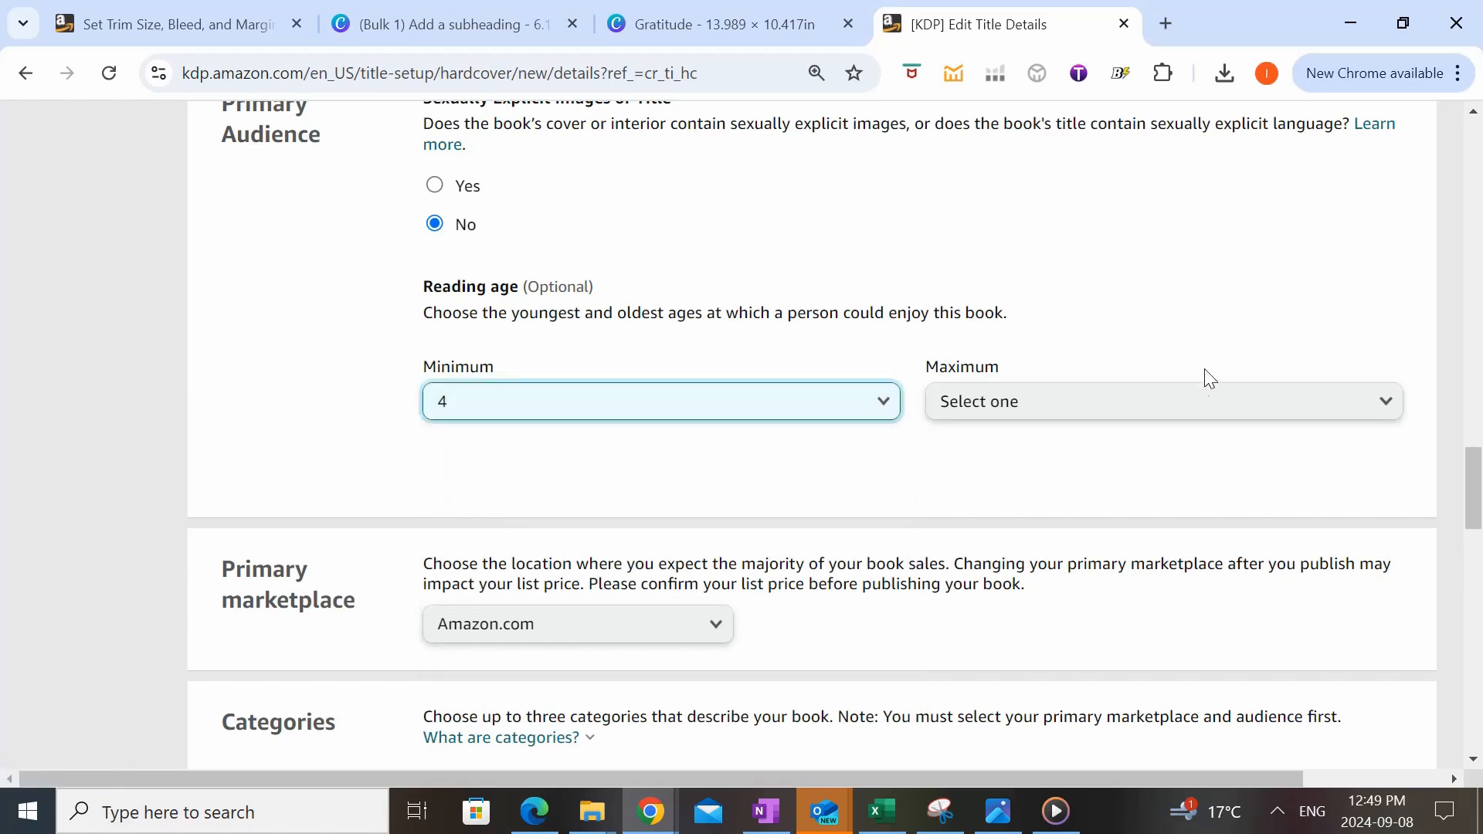
click(1181, 403)
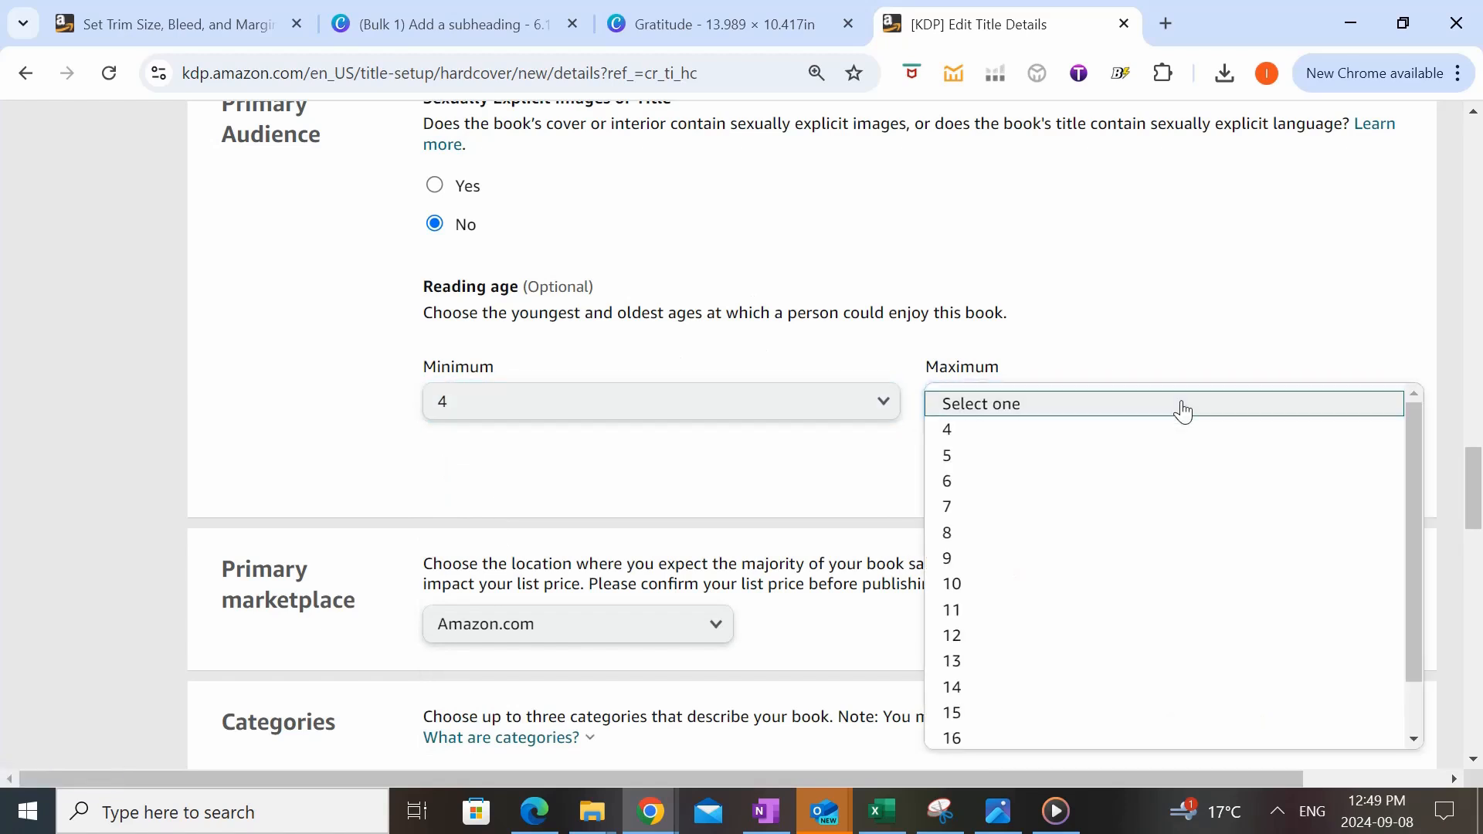
click(996, 741)
- Select Journal Writing under Children's Books, Education & Reference, Reading & Writing as the first category placement
scroll(1014, 461, down, 3)
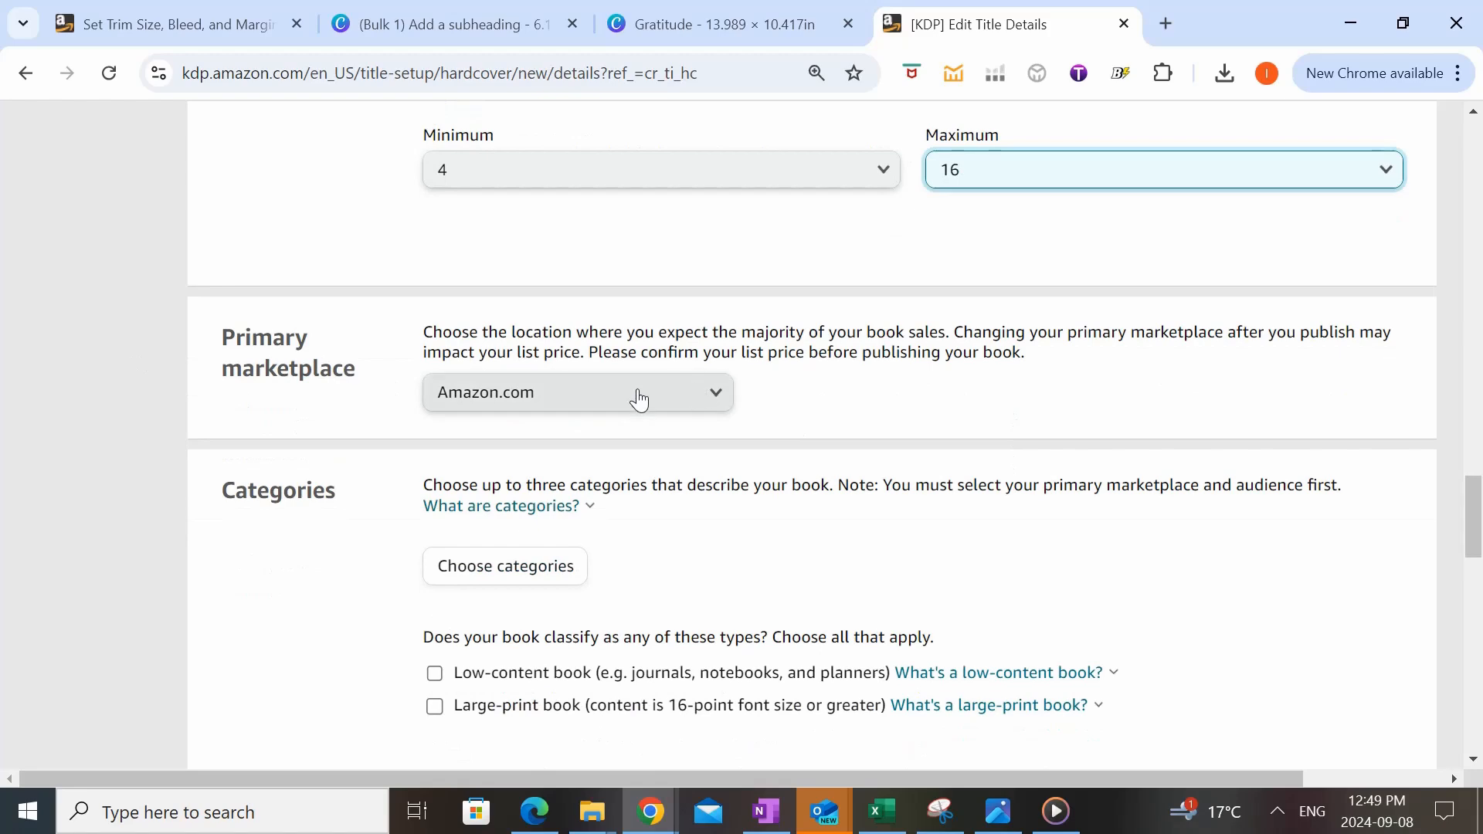
scroll(737, 404, down, 2)
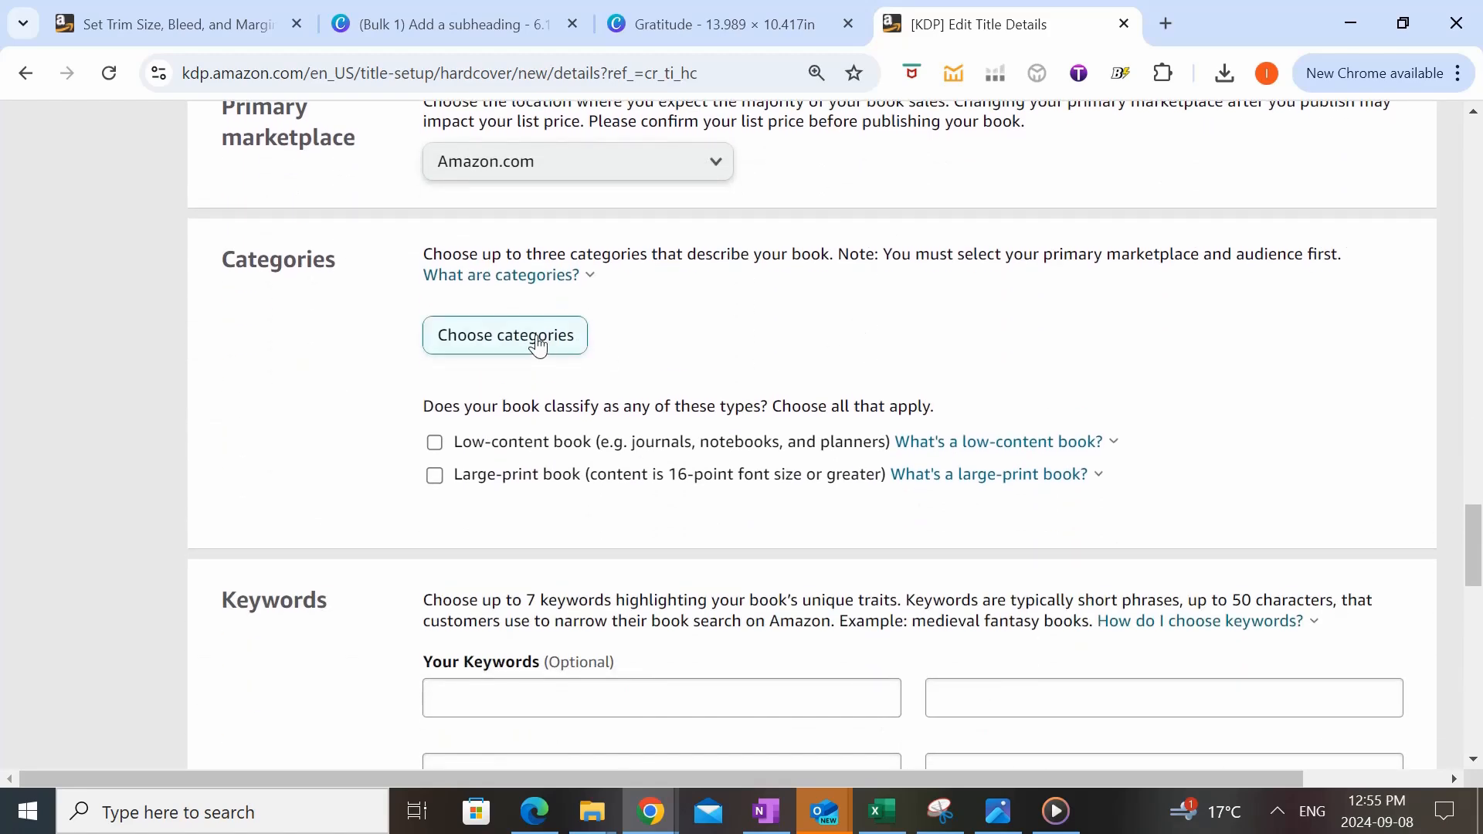
click(538, 345)
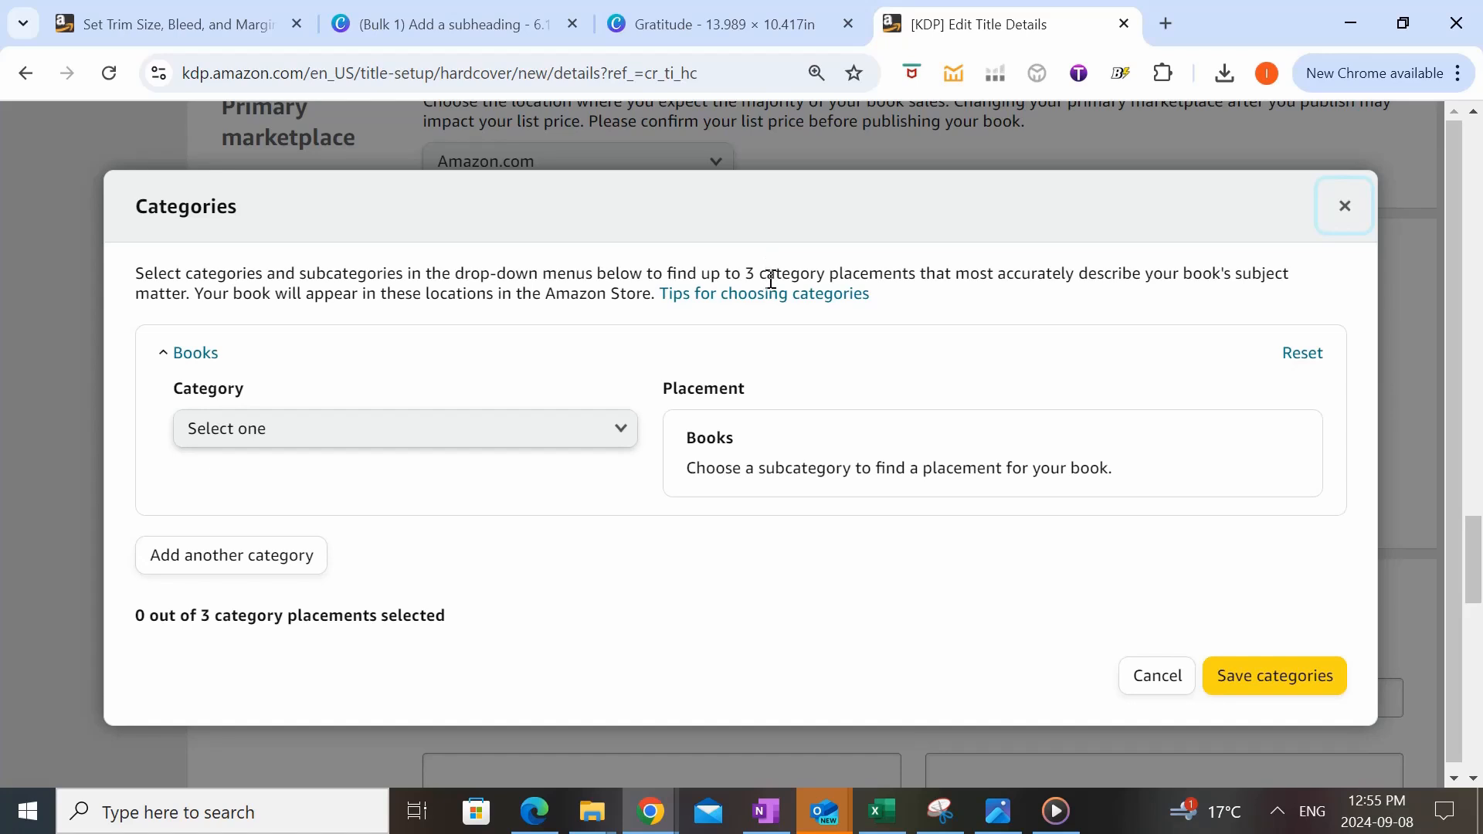
click(614, 445)
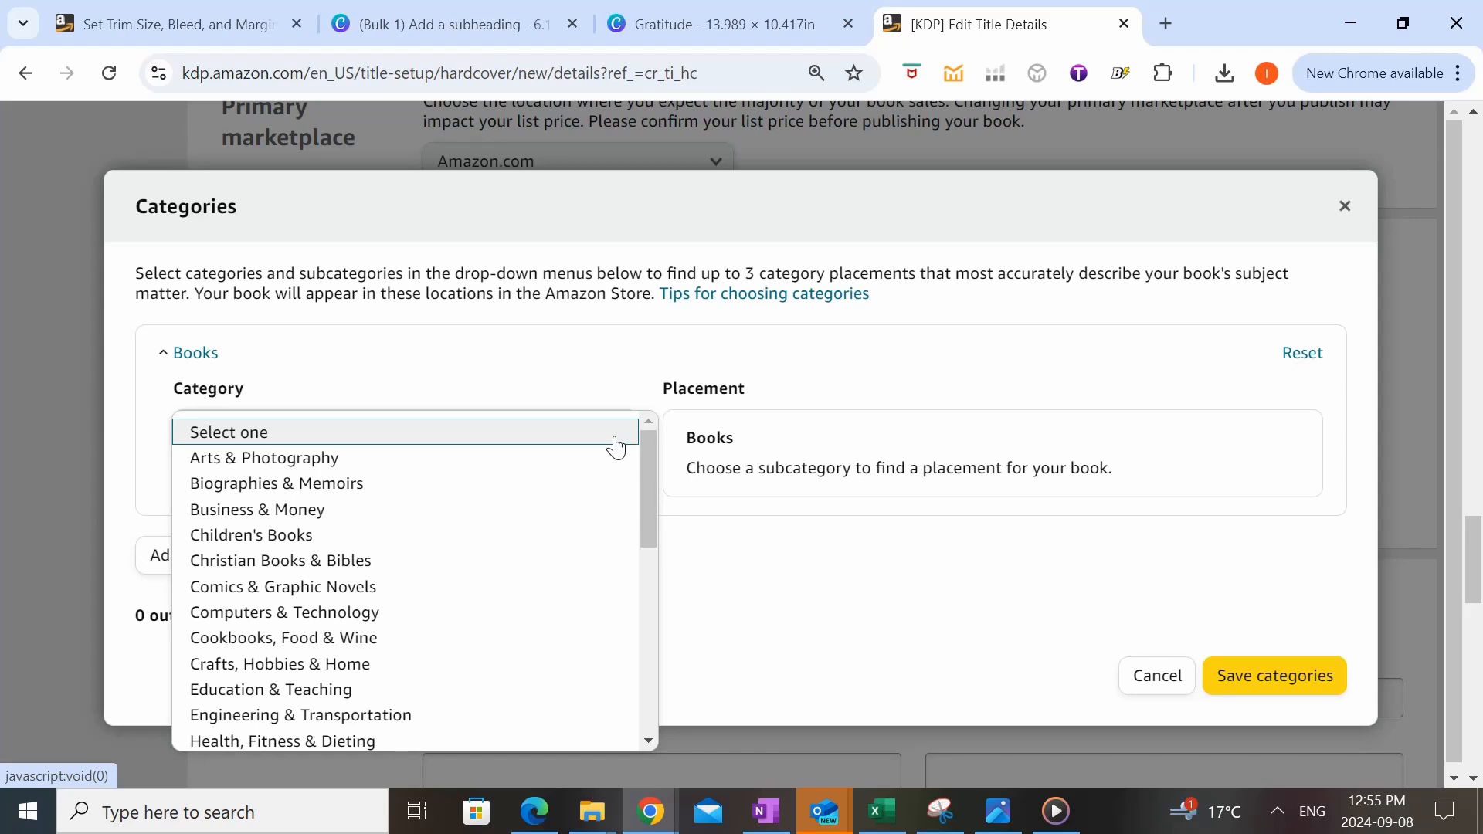
mouse_move(641, 442)
mouse_down()
mouse_move(651, 459)
mouse_move(662, 433)
mouse_up()
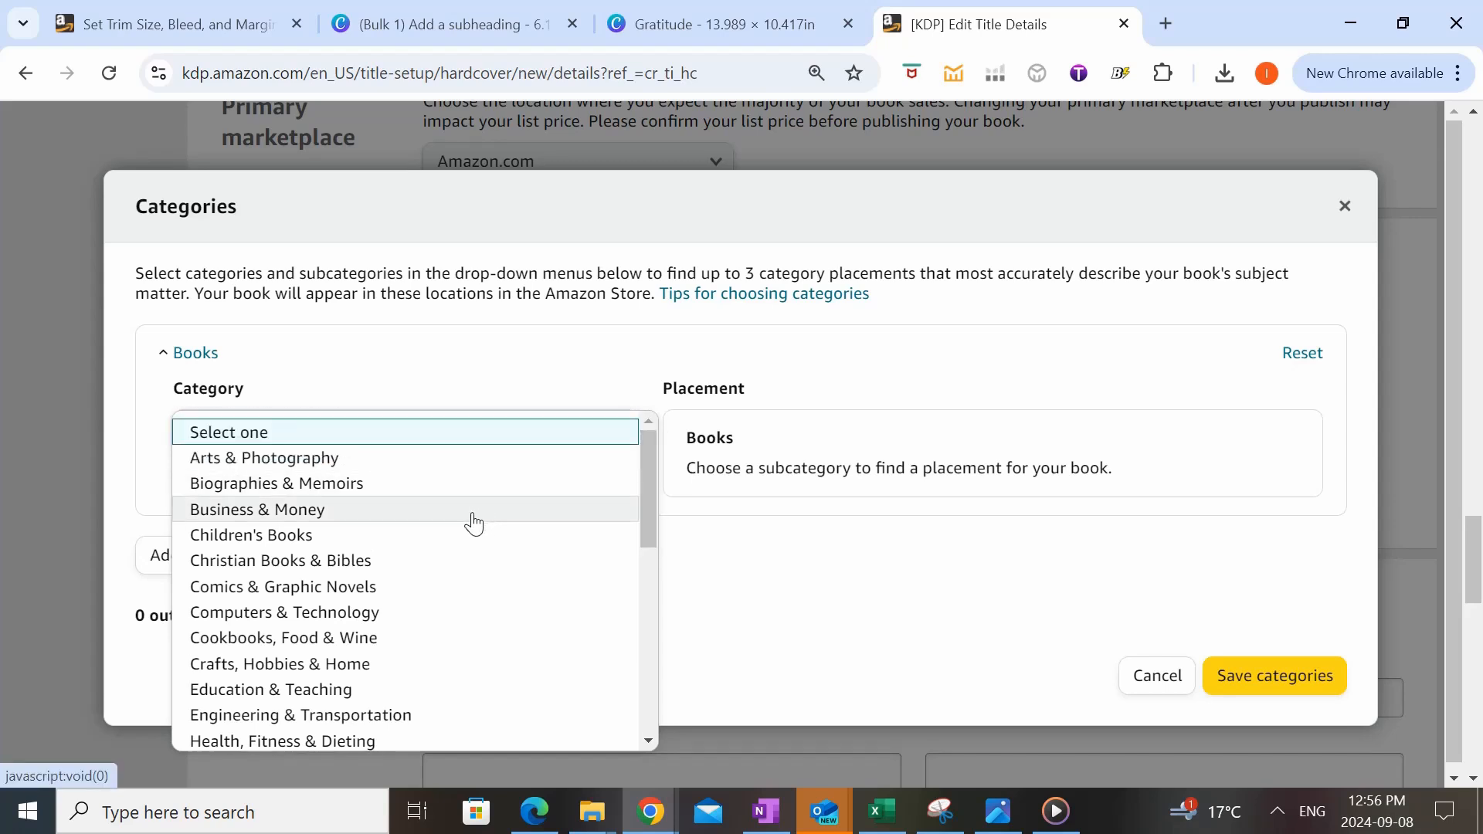
click(260, 541)
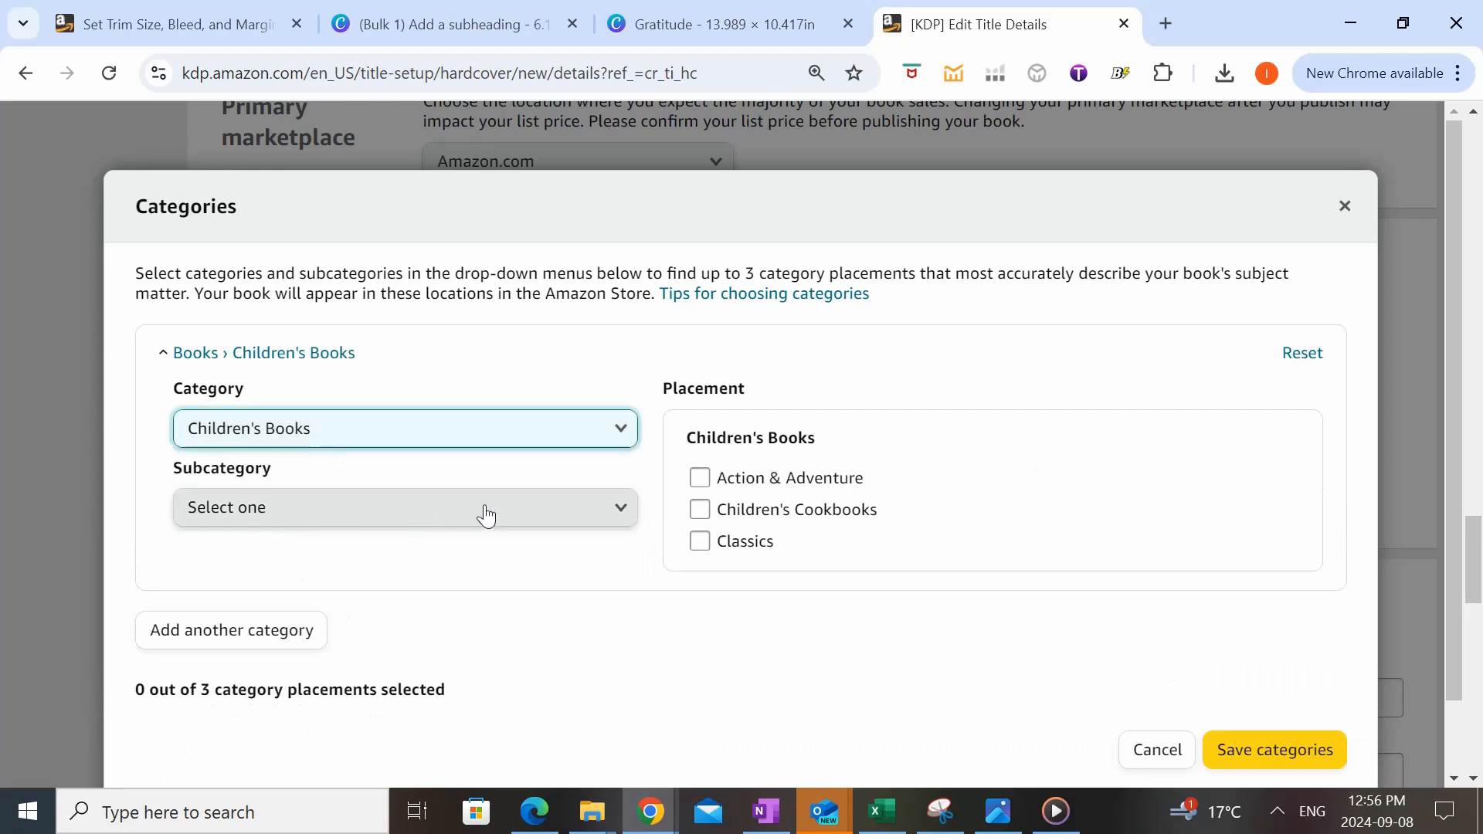
click(577, 509)
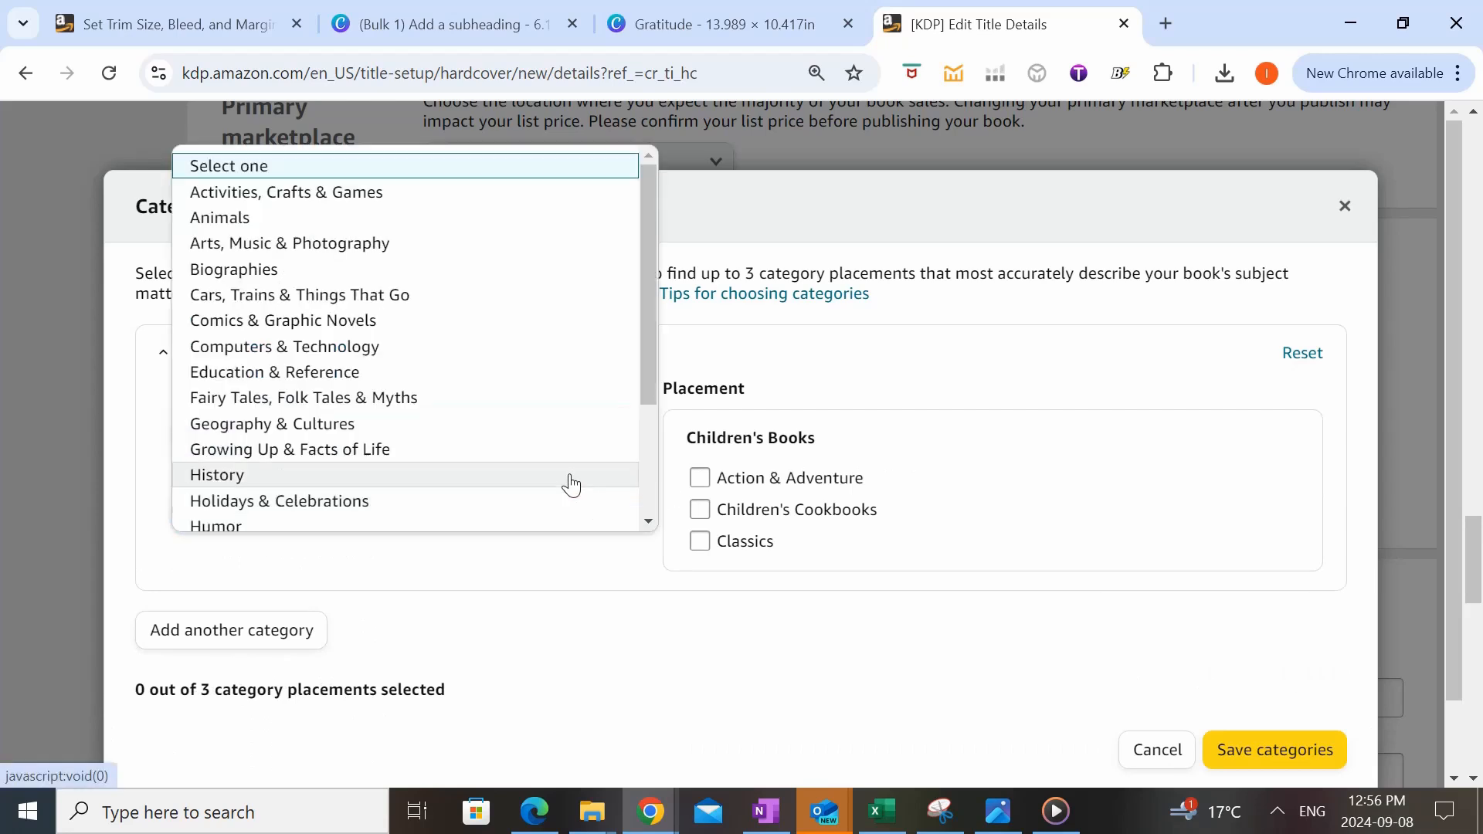
click(387, 371)
click(587, 599)
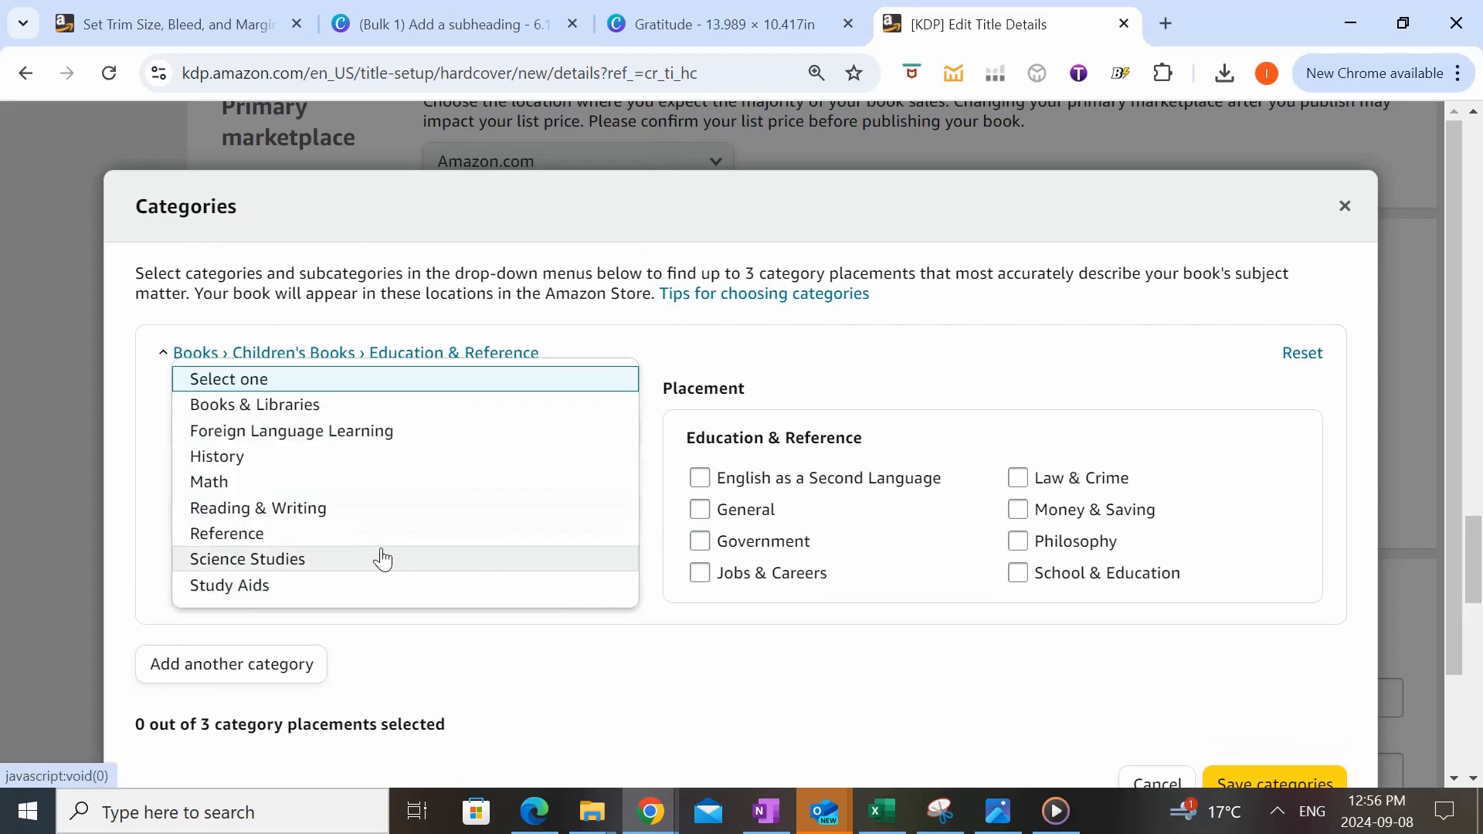
click(247, 508)
click(1018, 509)
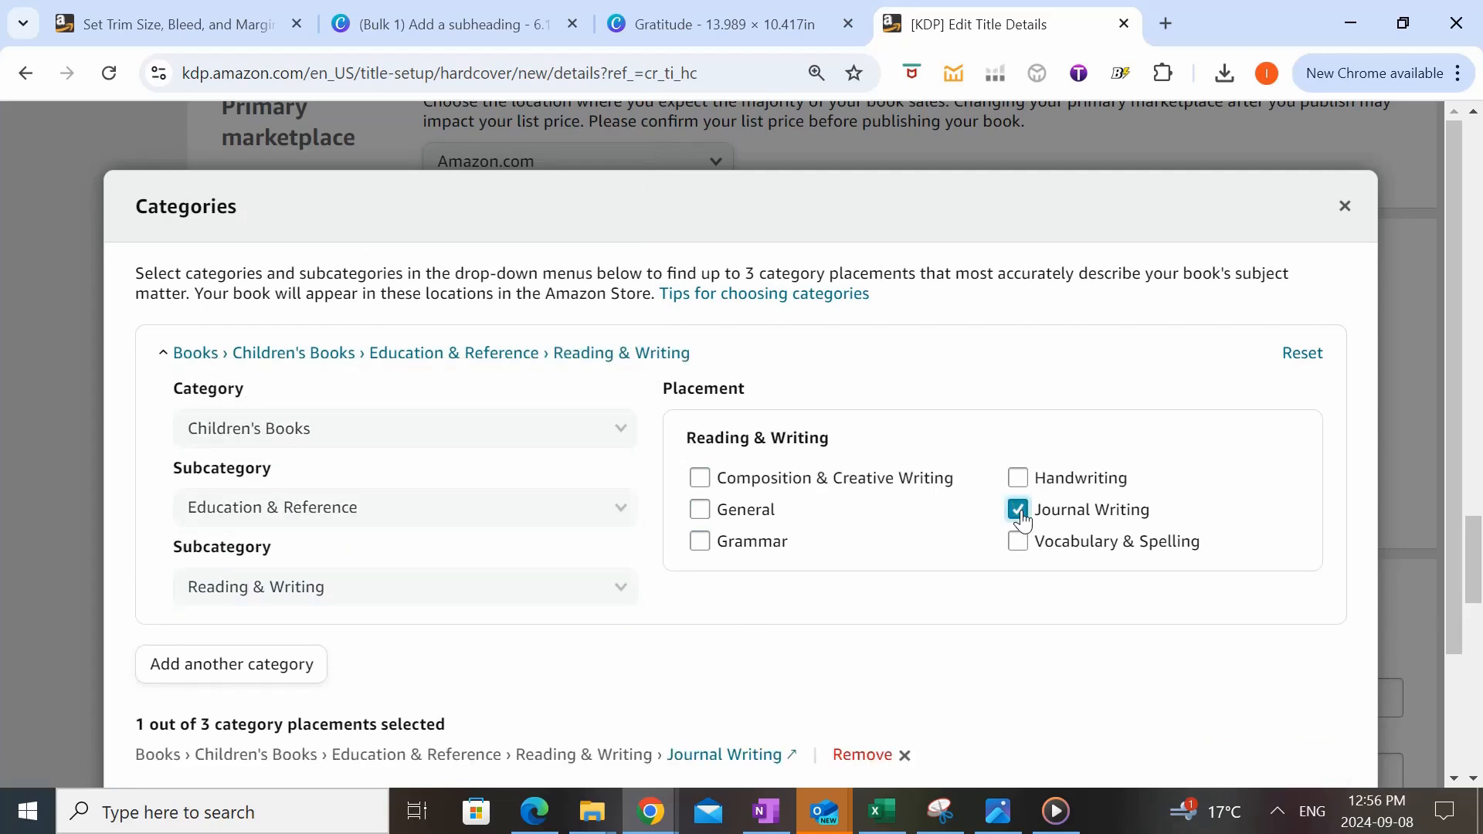
- Add a second category placement: Nonfiction under Children's Books, Activities, Crafts & Games, Activity Books, Diaries
click(261, 669)
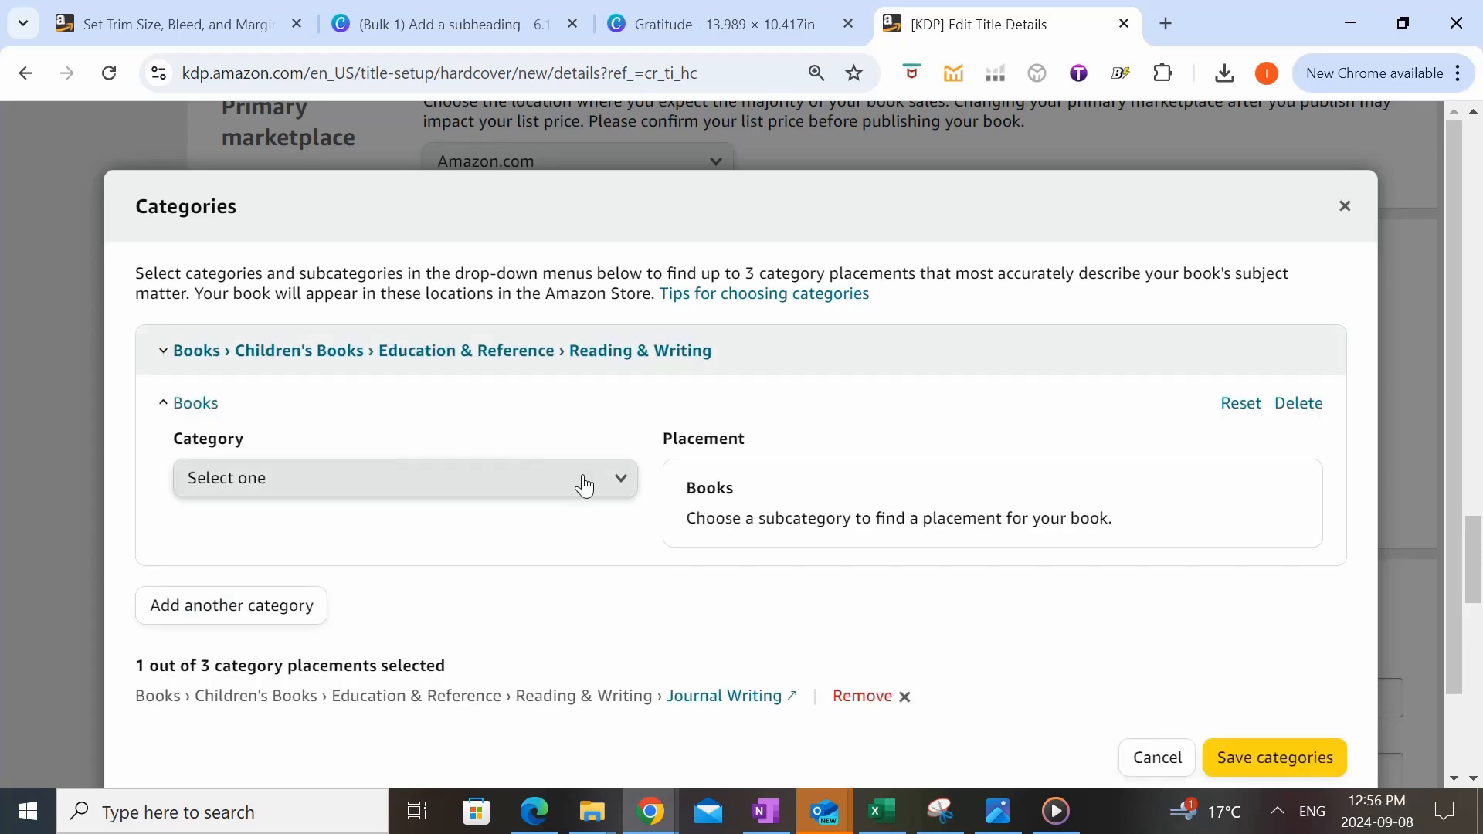
click(622, 485)
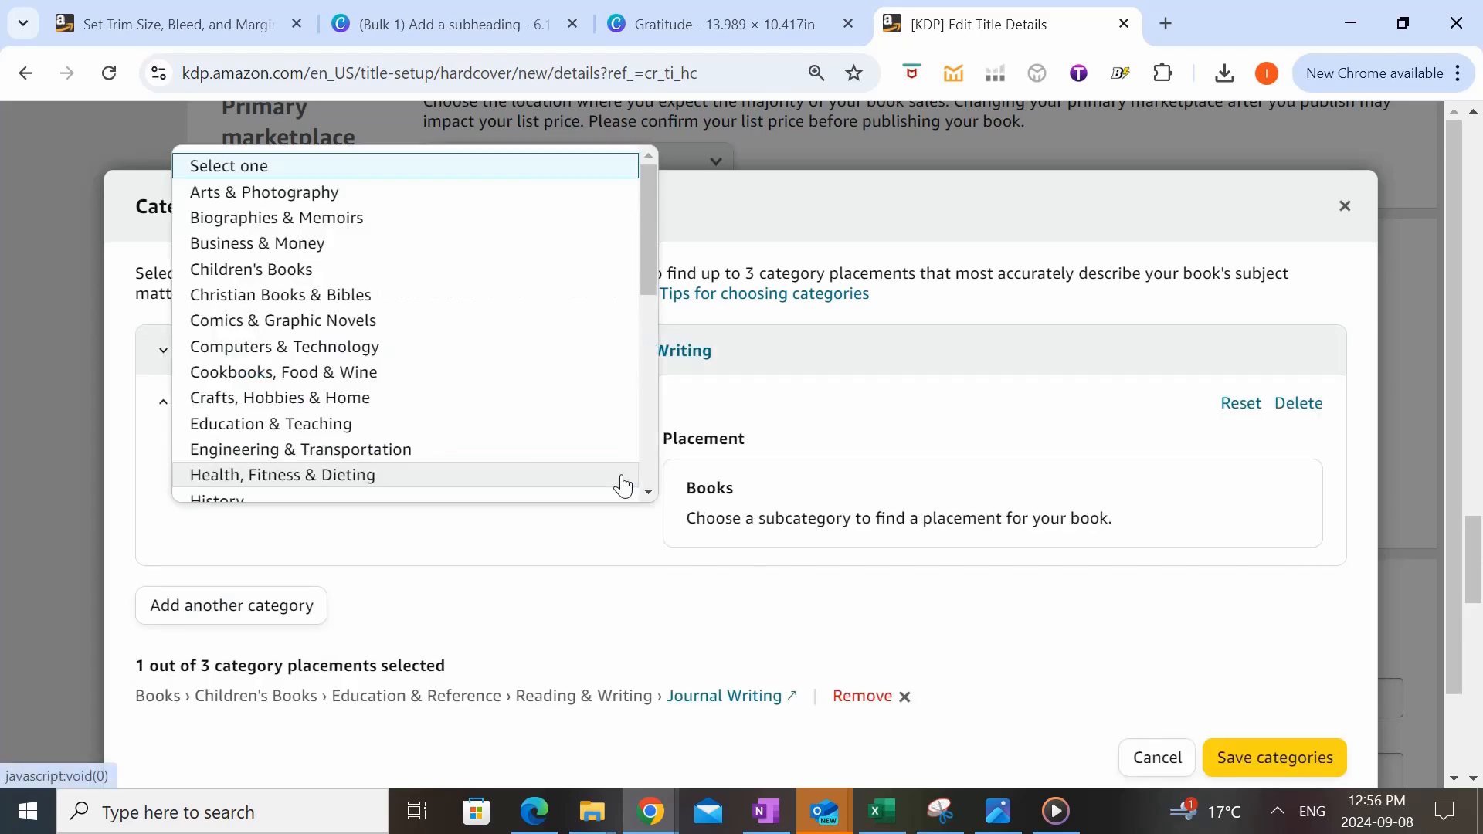
click(391, 269)
click(633, 561)
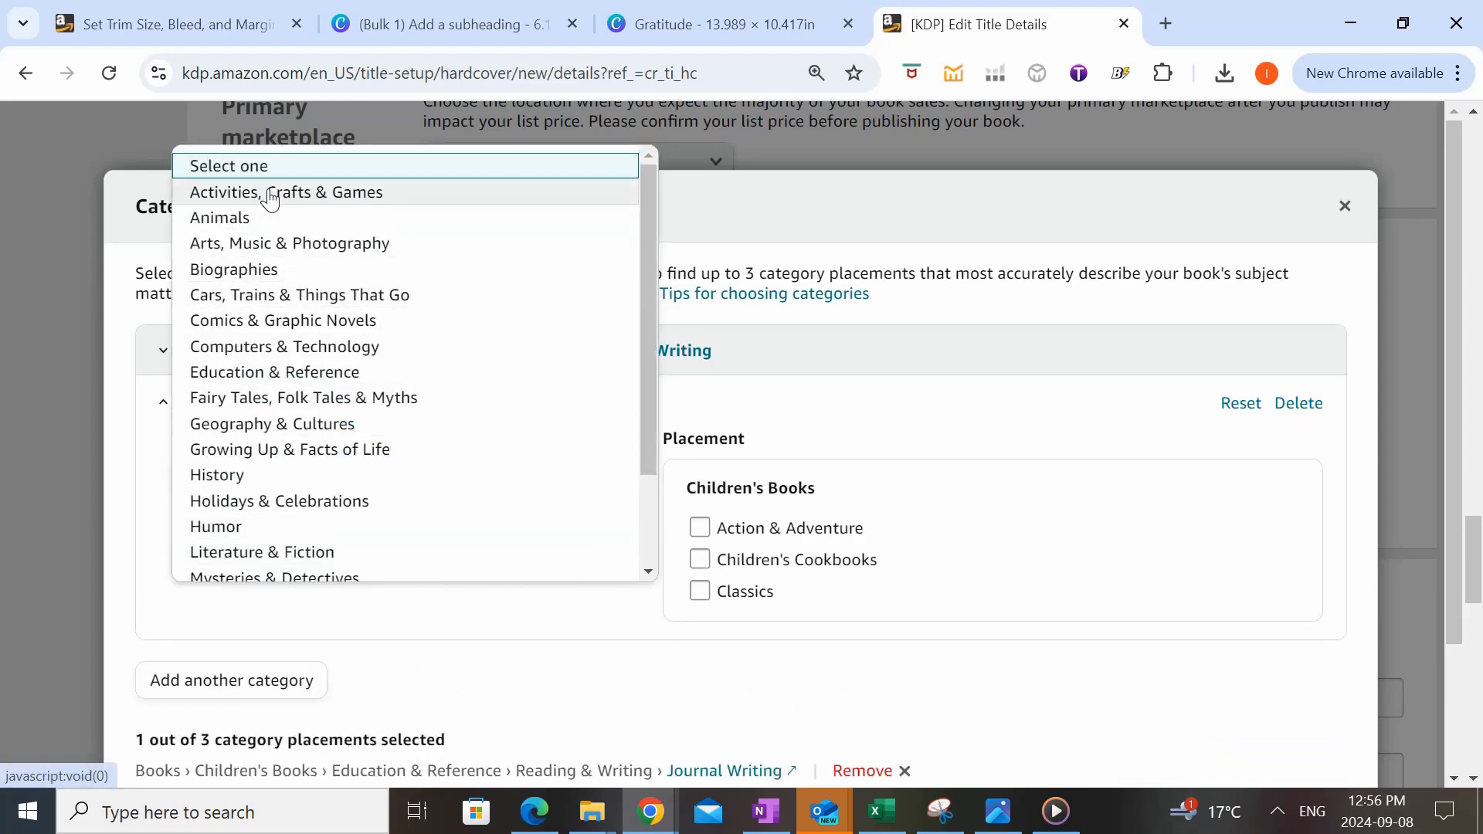
click(341, 202)
click(589, 646)
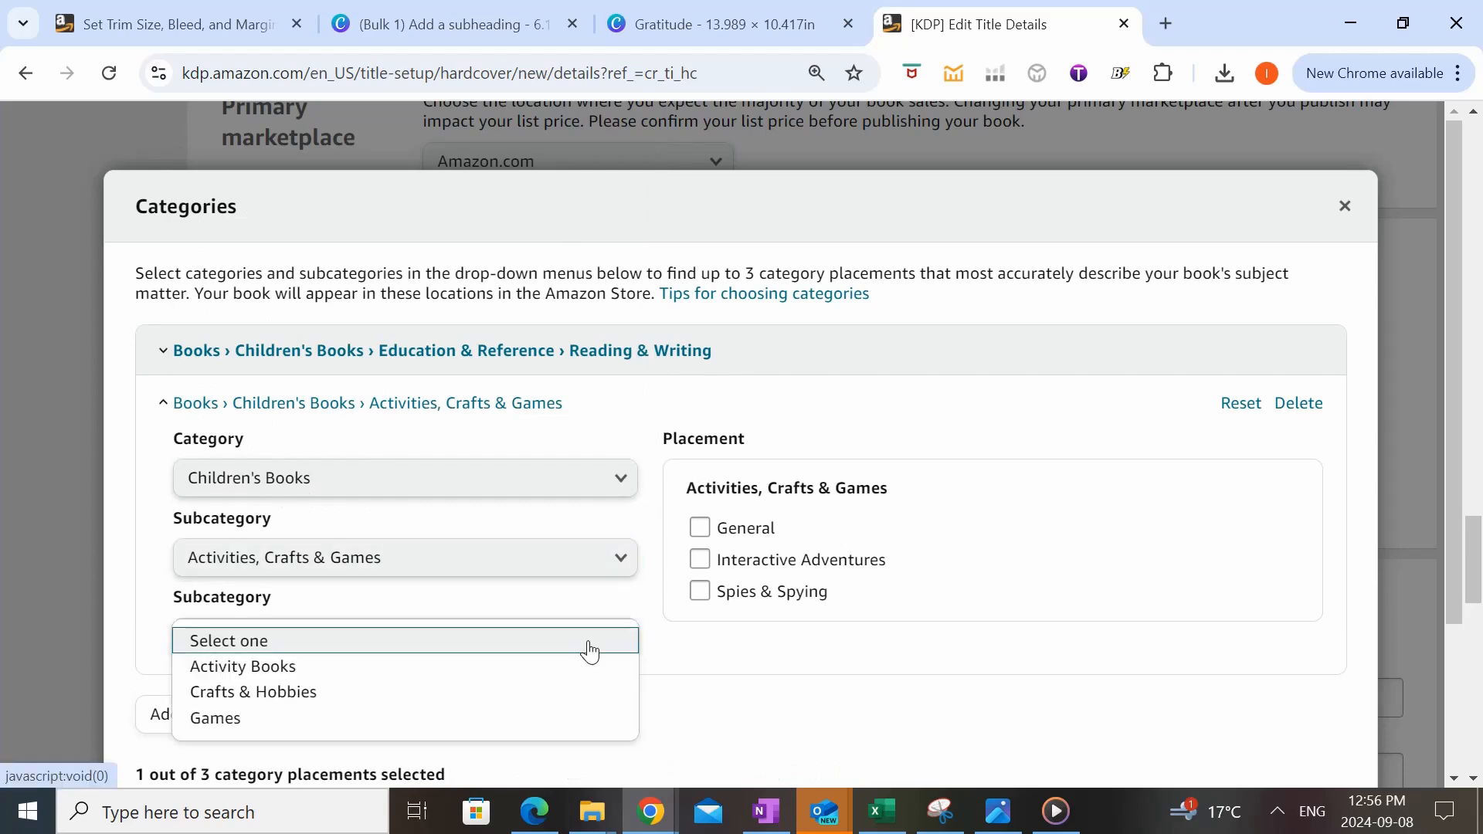
click(422, 668)
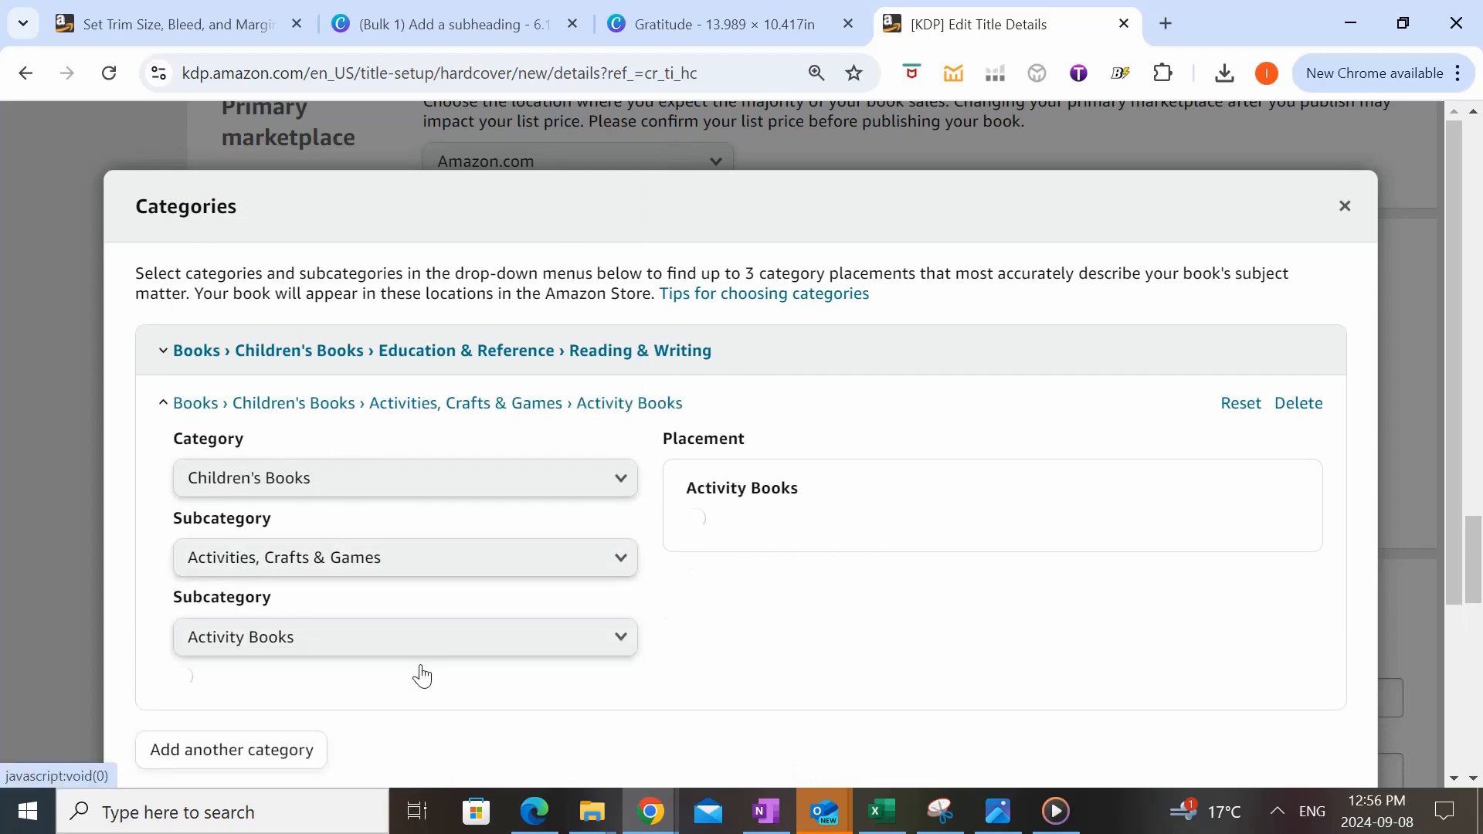
click(594, 733)
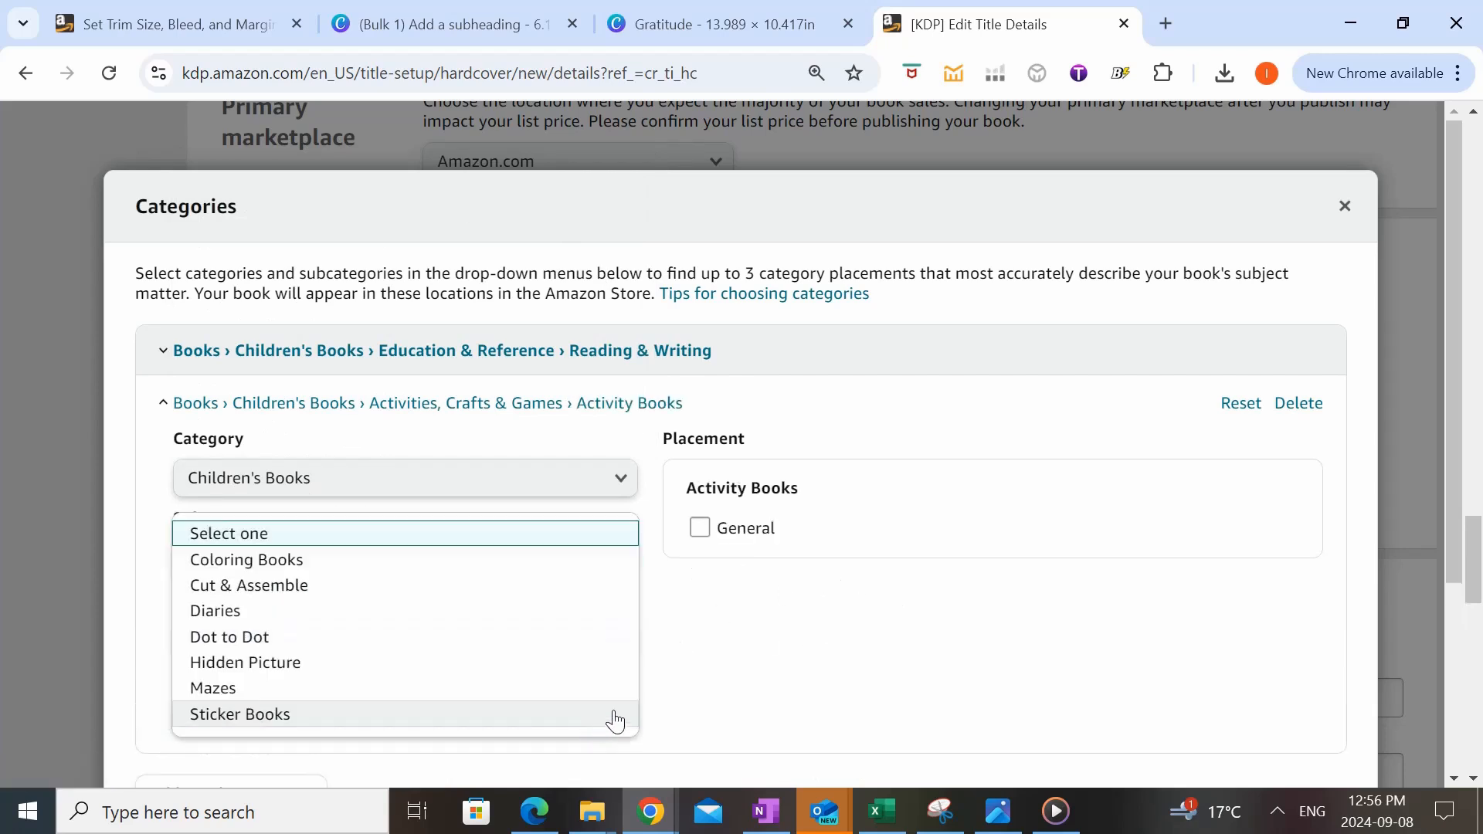
click(340, 612)
scroll(755, 450, down, 1)
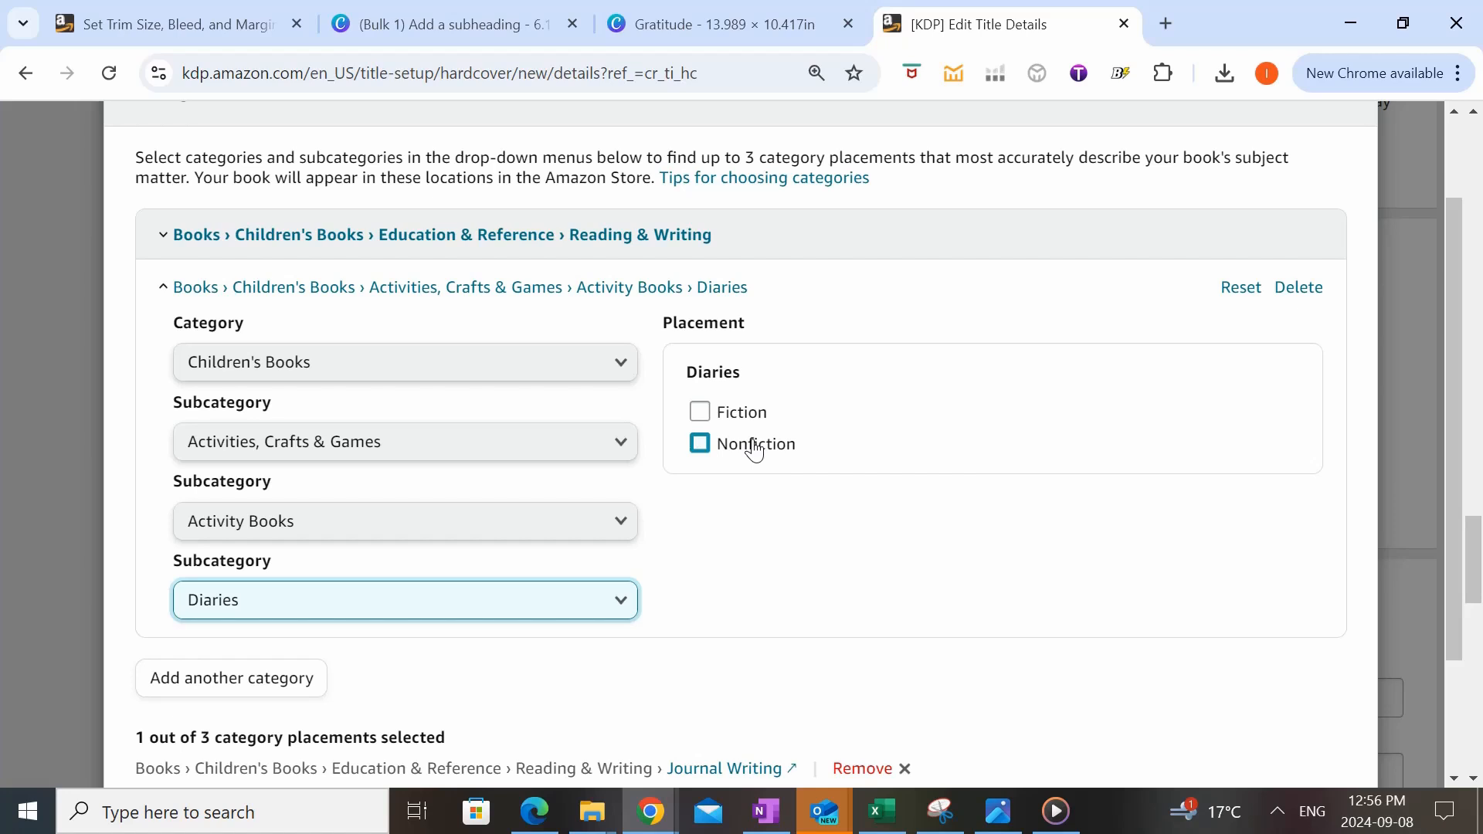
click(753, 445)
scroll(806, 475, down, 1)
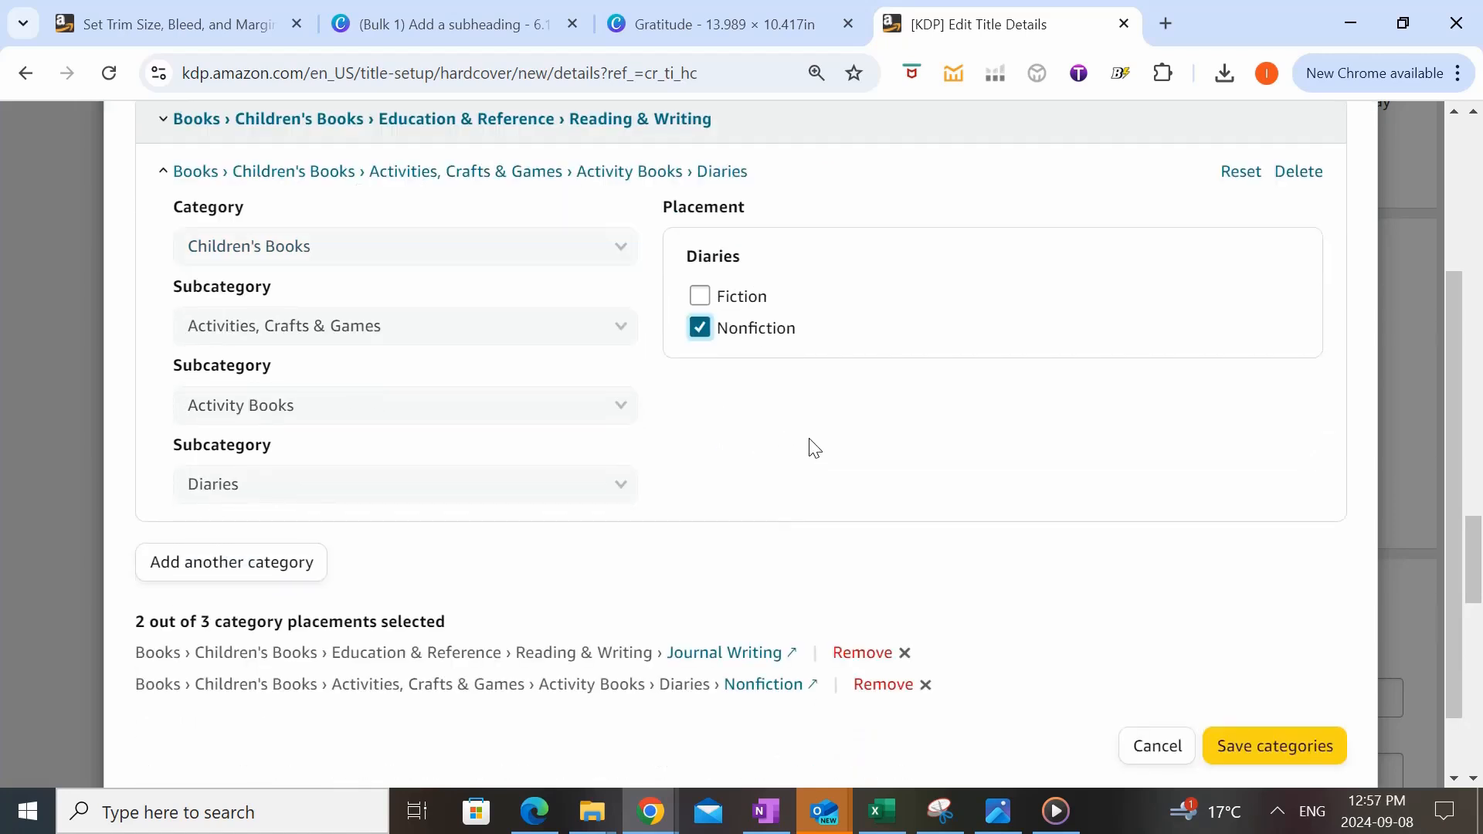
- Start another category entry below the Diaries placement
scroll(818, 458, up, 1)
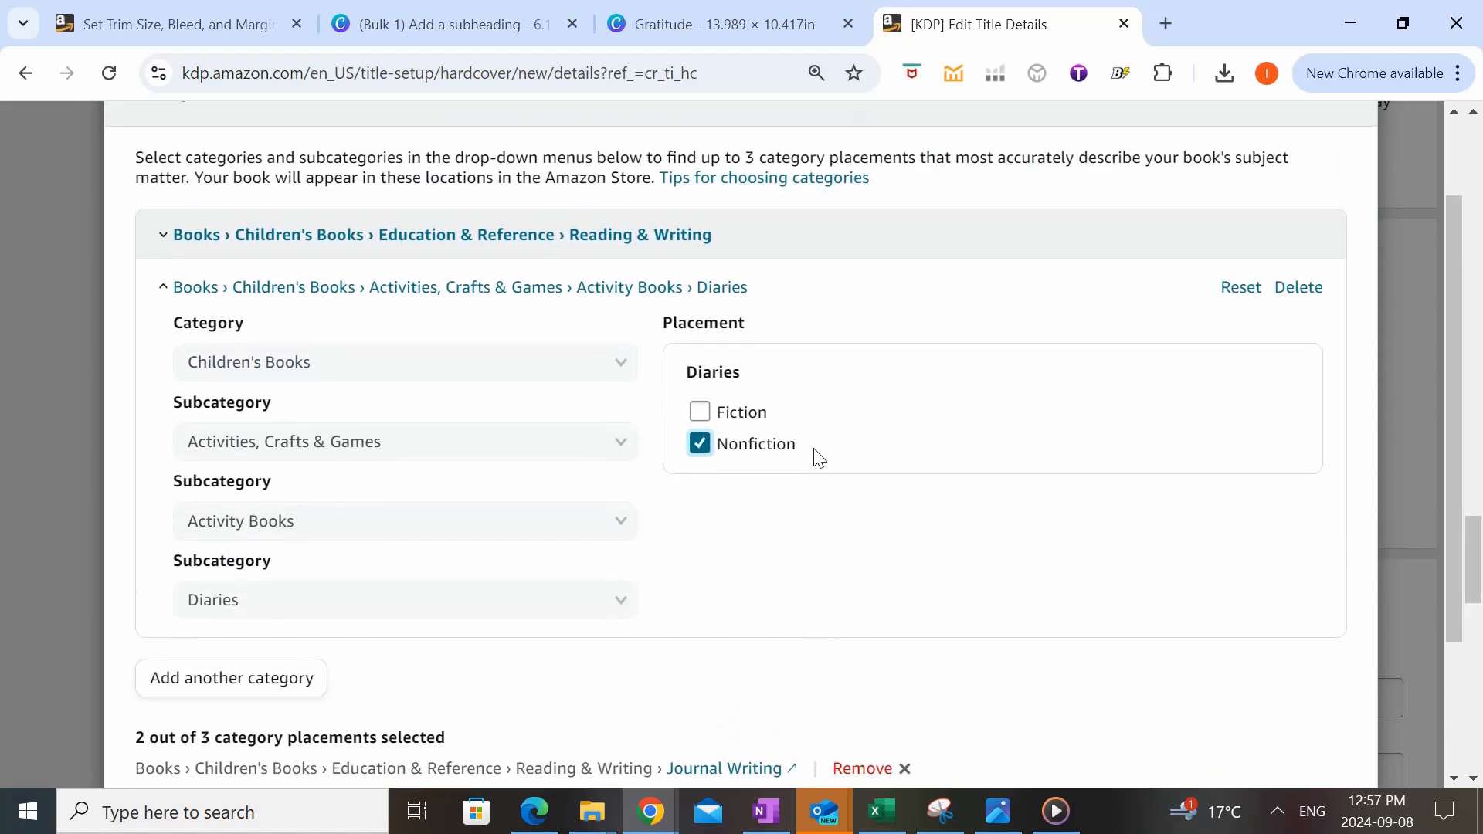
click(279, 683)
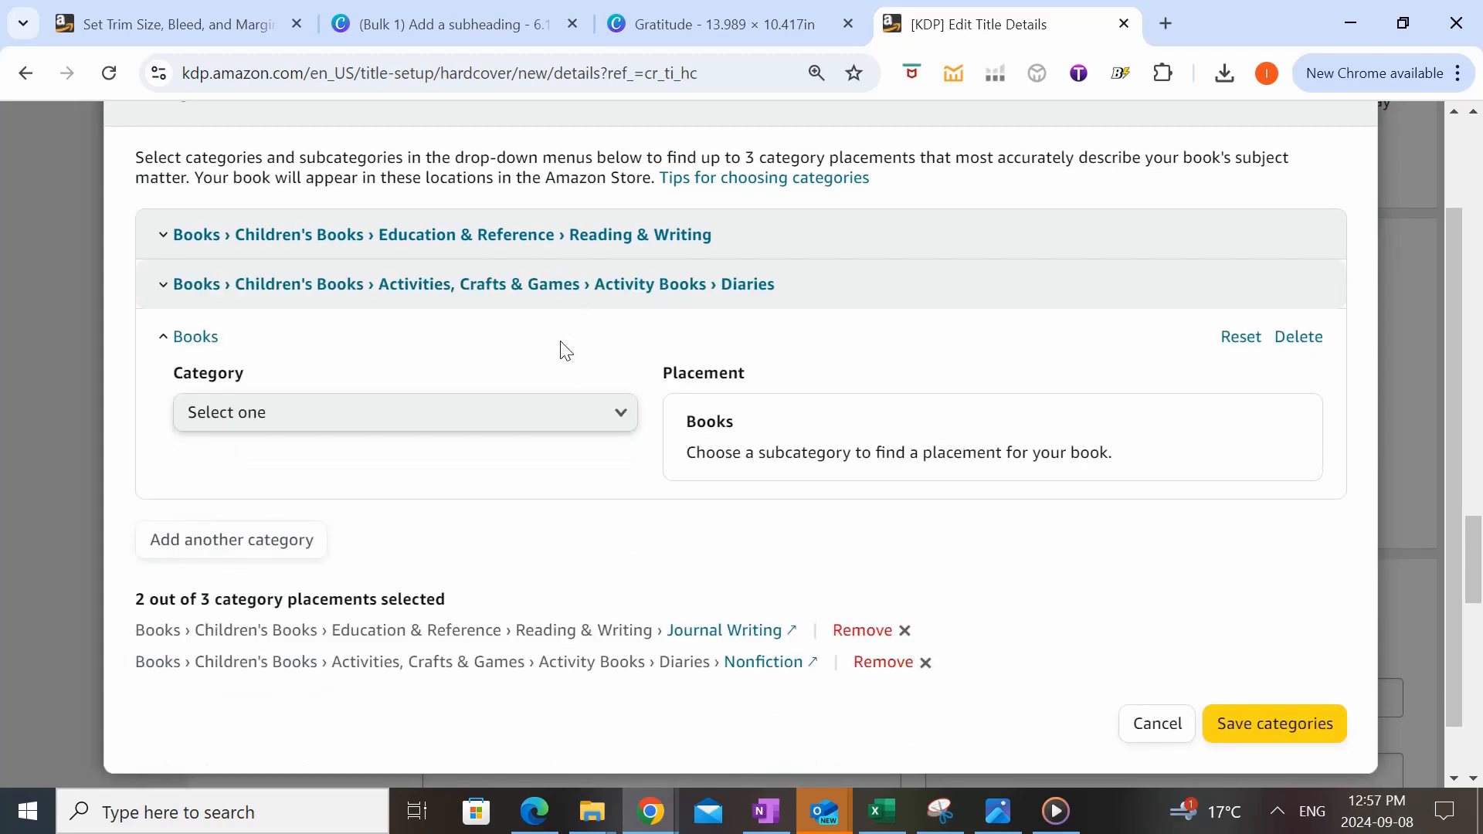
click(562, 416)
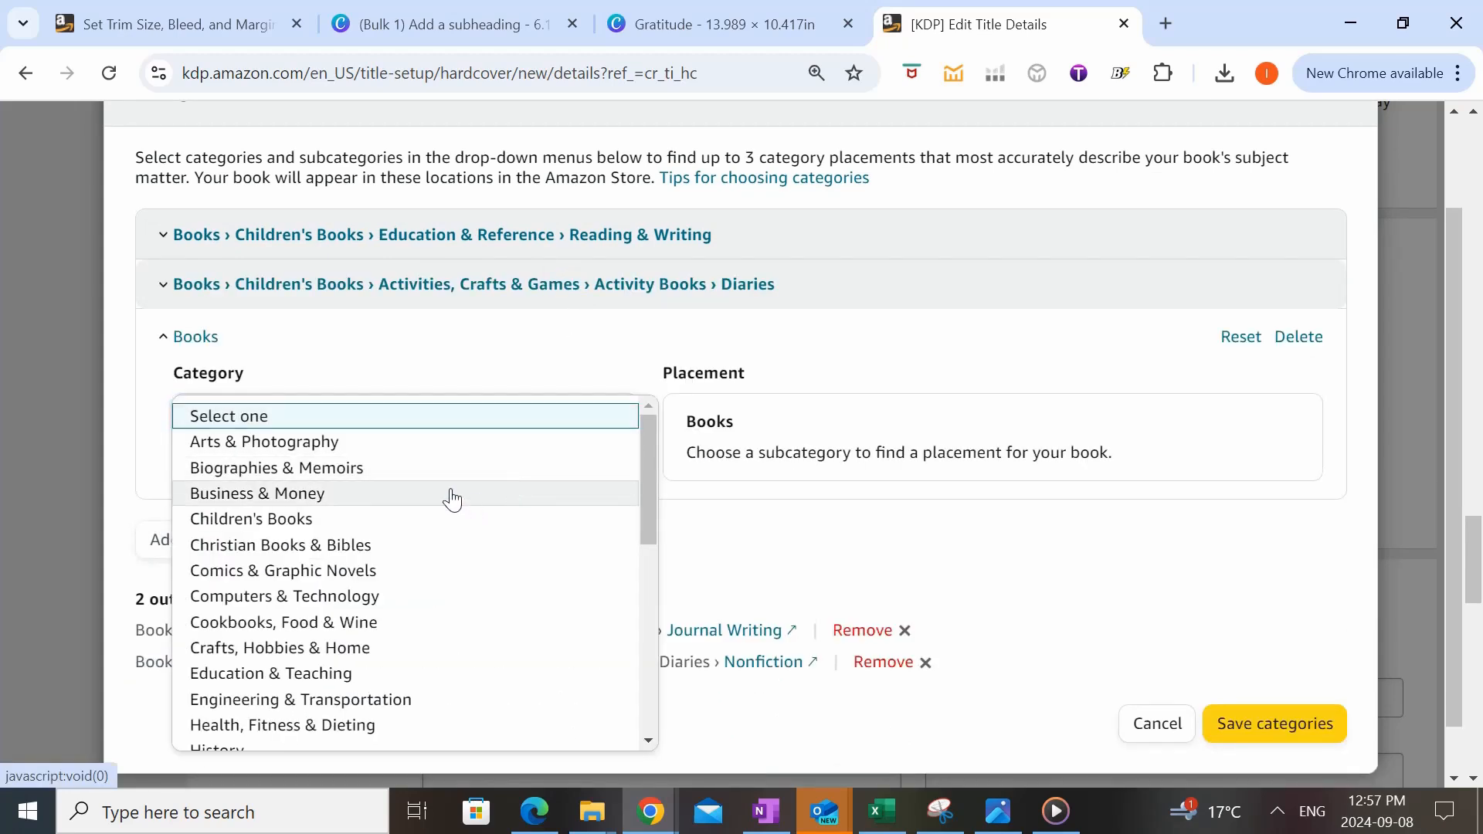
scroll(433, 497, down, 3)
scroll(425, 498, down, 3)
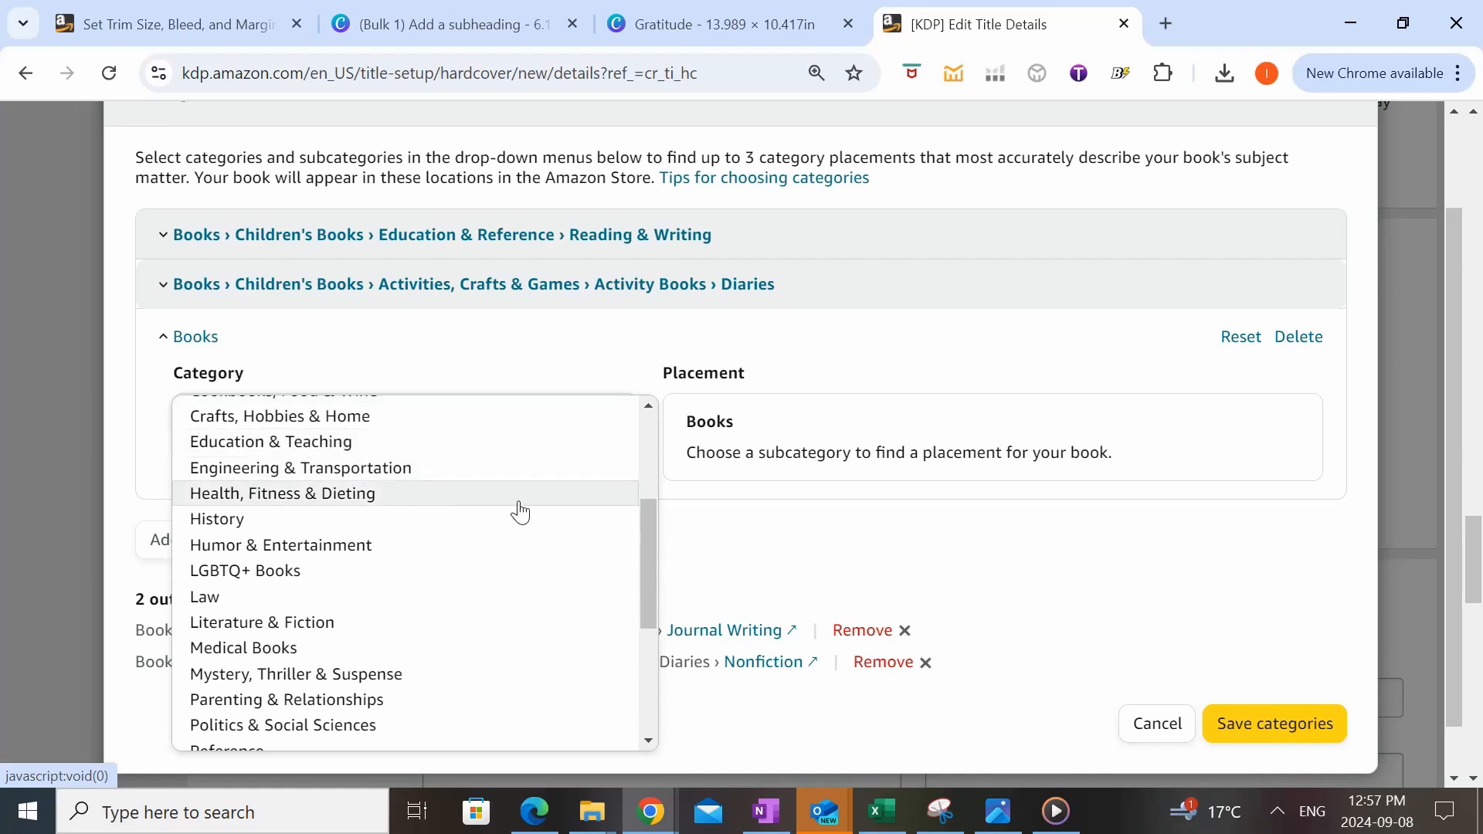
drag(652, 576, 643, 712)
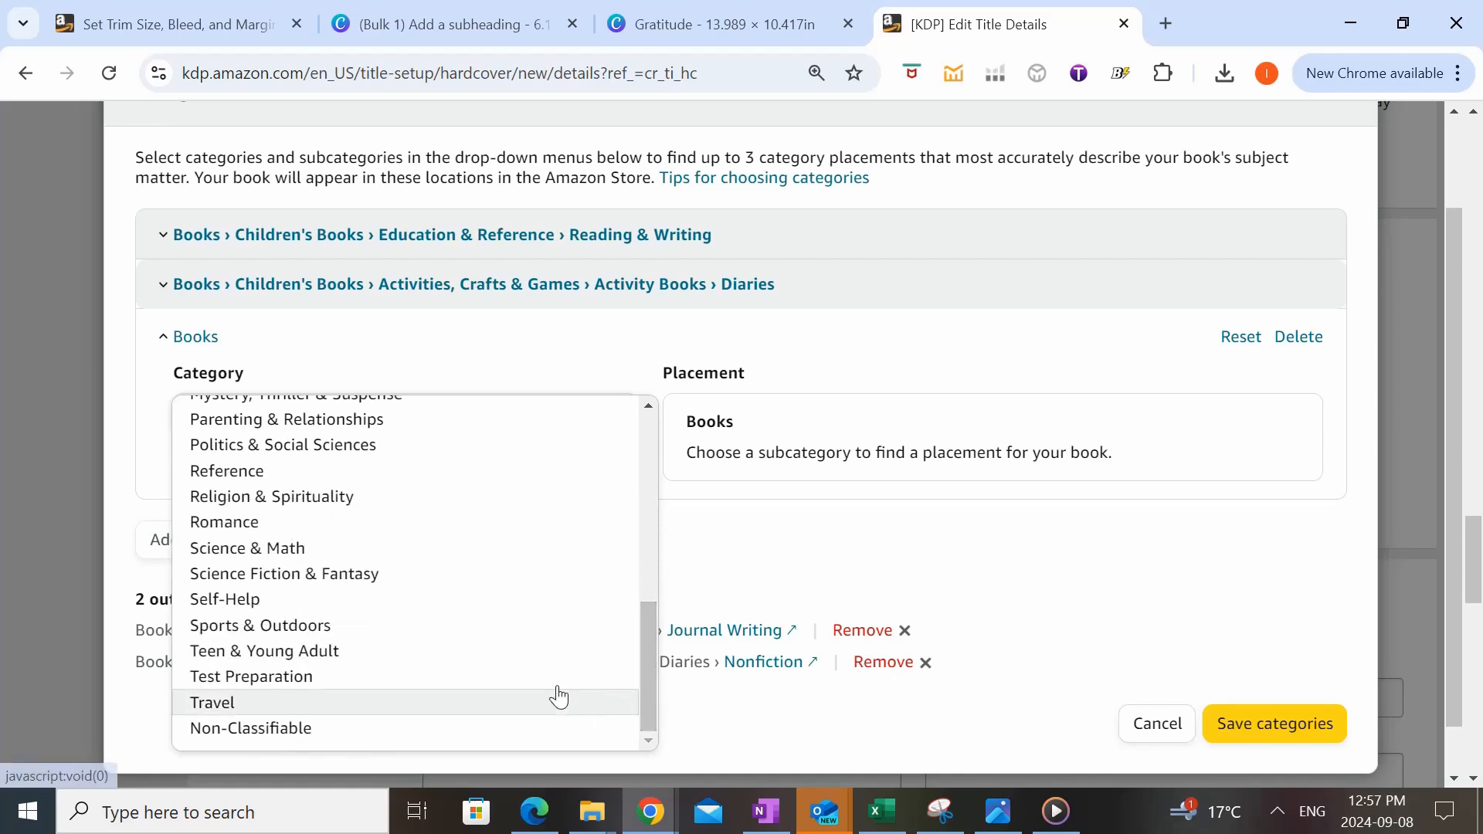
scroll(566, 533, up, 8)
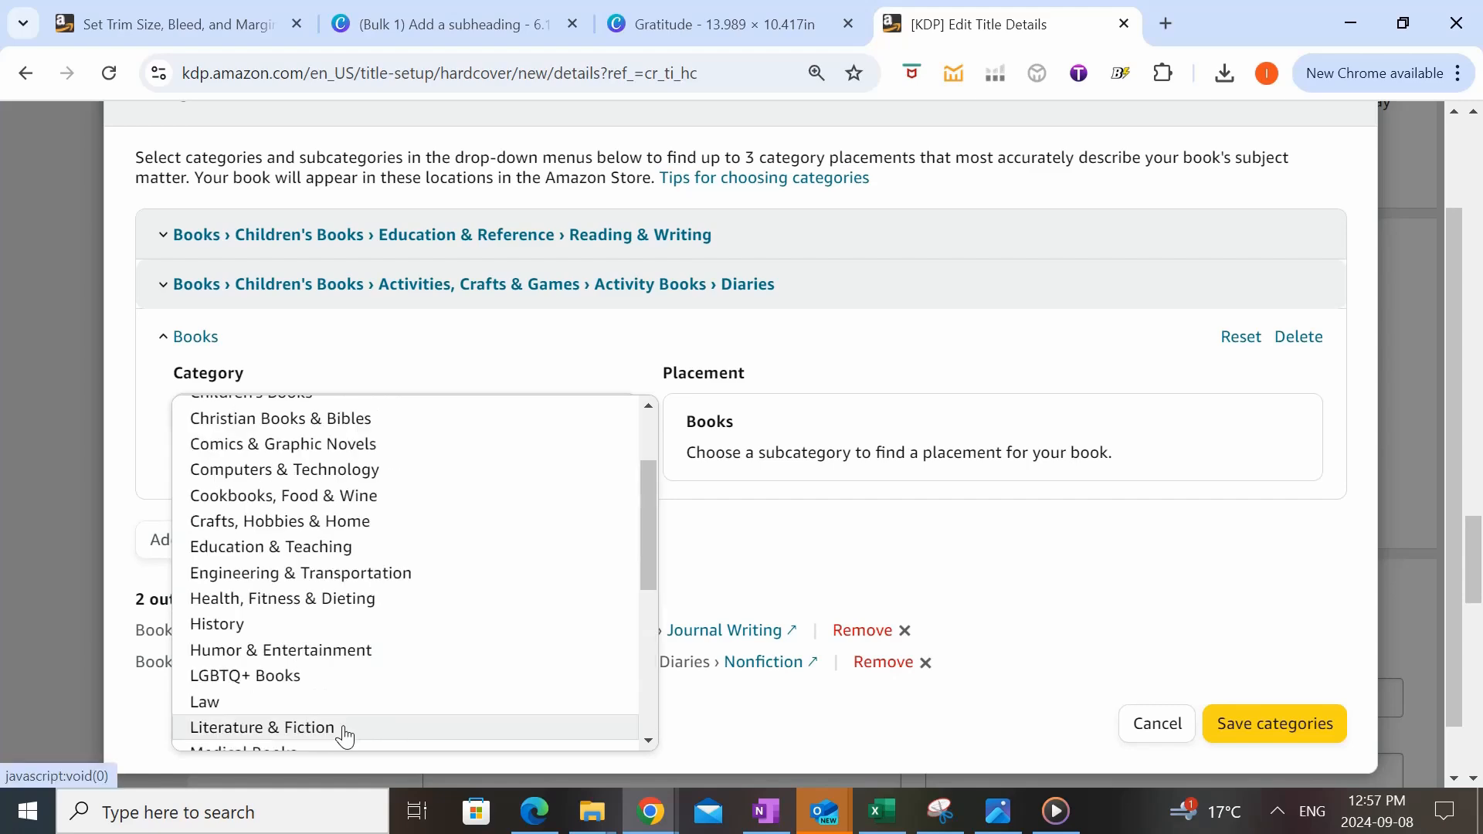
click(345, 724)
click(583, 500)
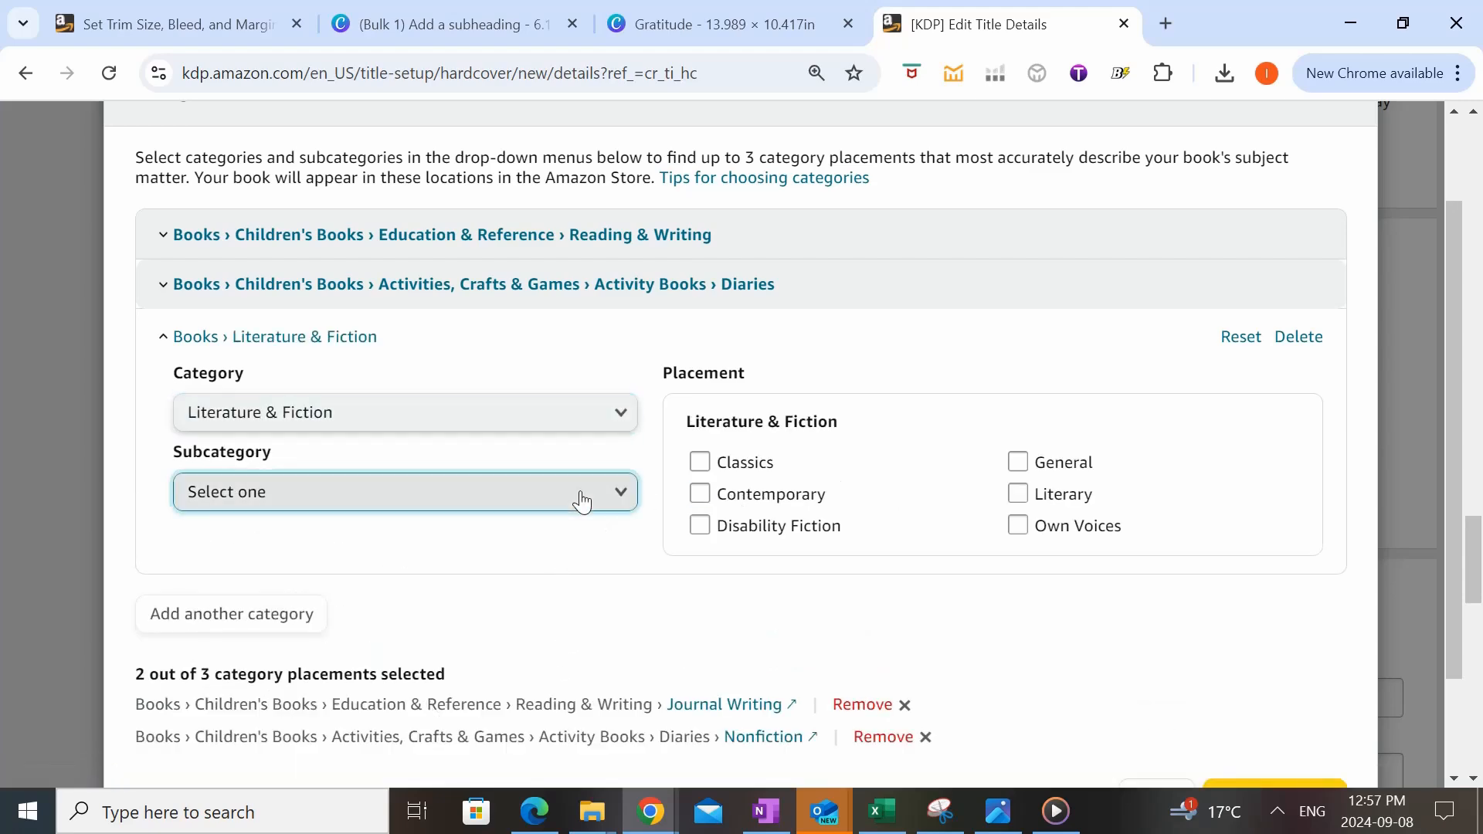
click(540, 423)
- Choose Inspirational & Personal Growth under Children's Books, Growing Up & Facts of Life, Friendship, Social Skills & School Life as third placement, and save the categories
click(549, 433)
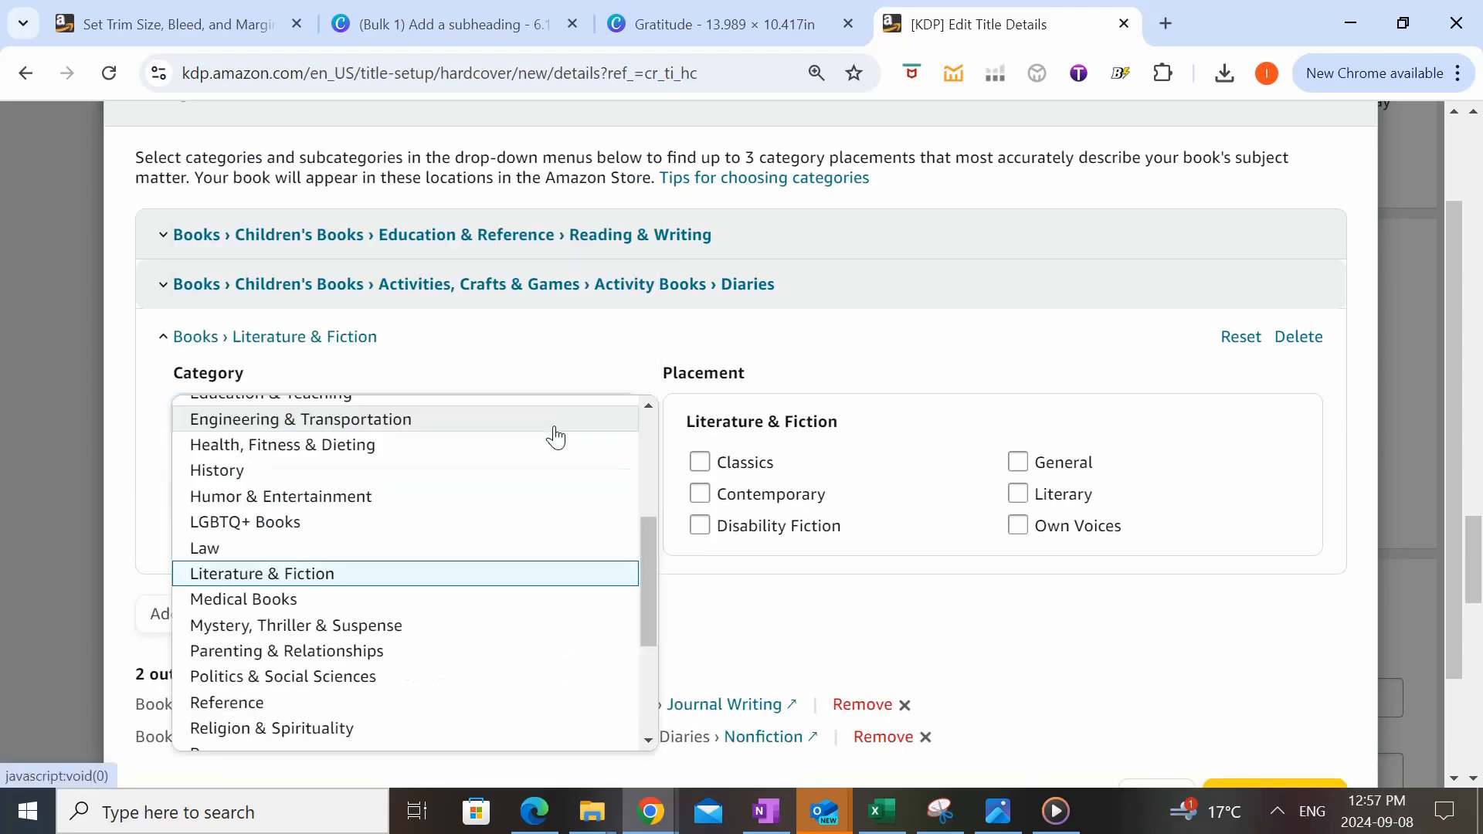
scroll(381, 496, up, 5)
click(290, 521)
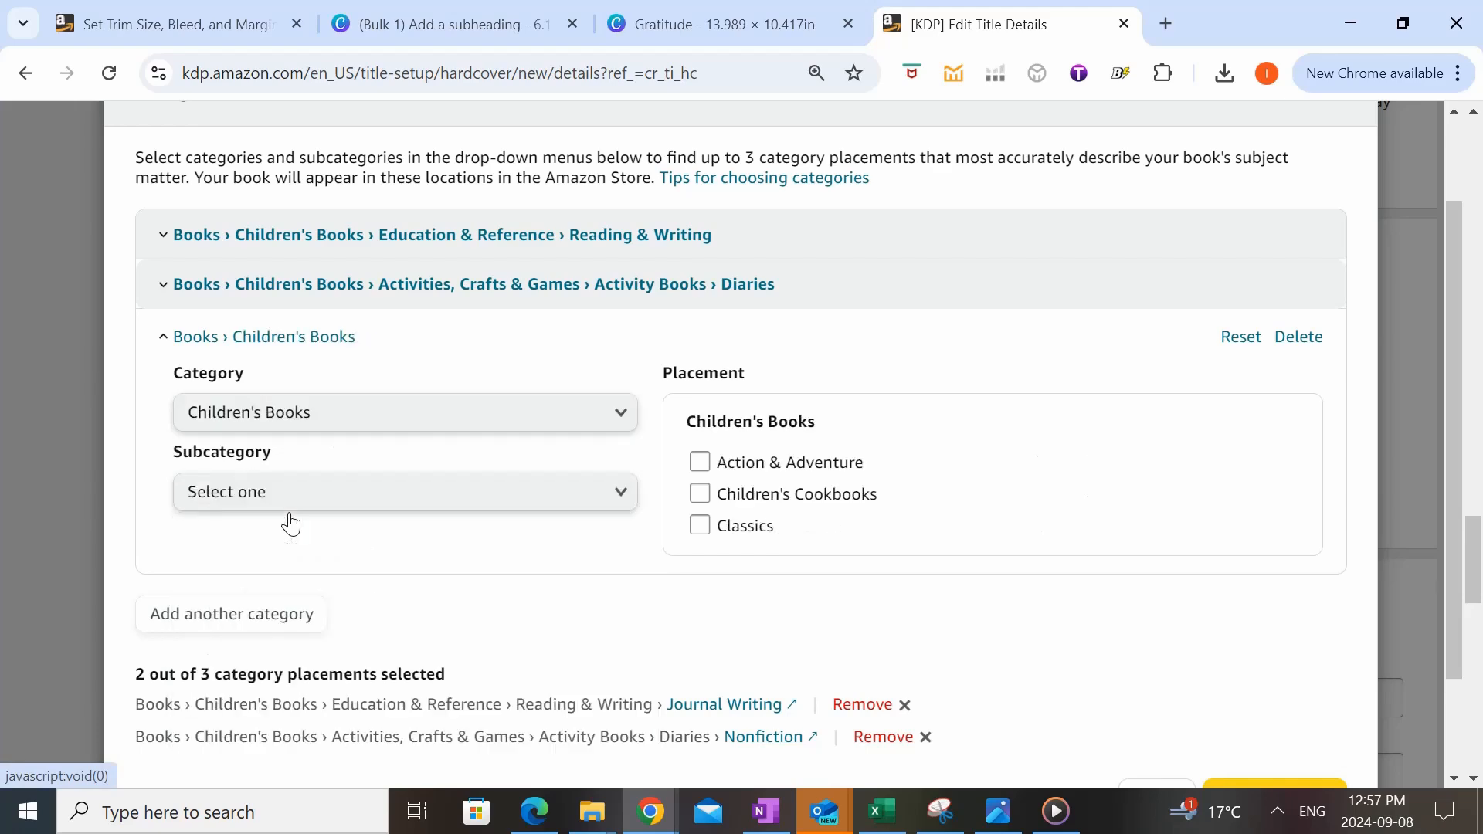
click(600, 496)
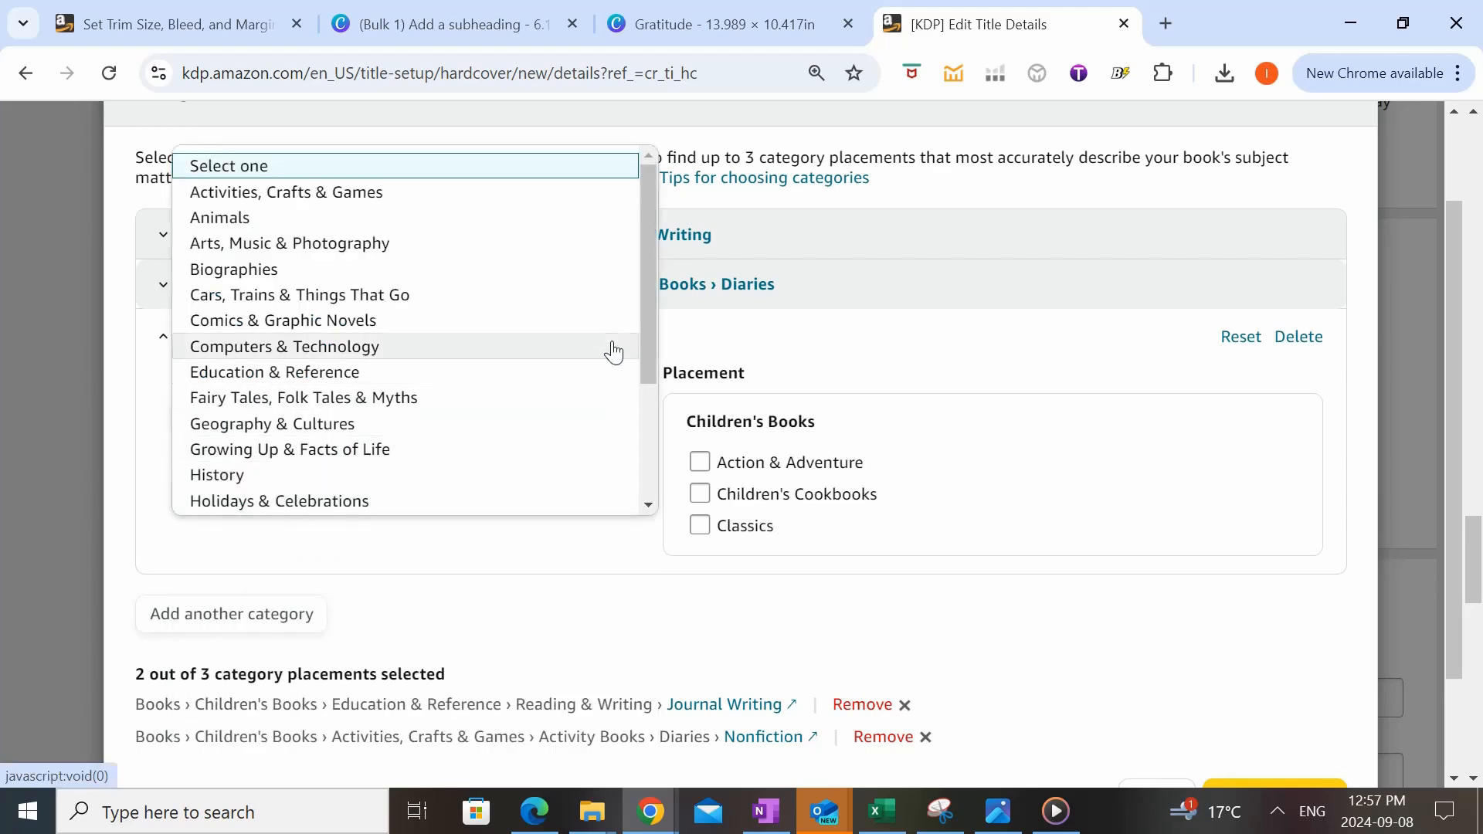
scroll(641, 314, down, 5)
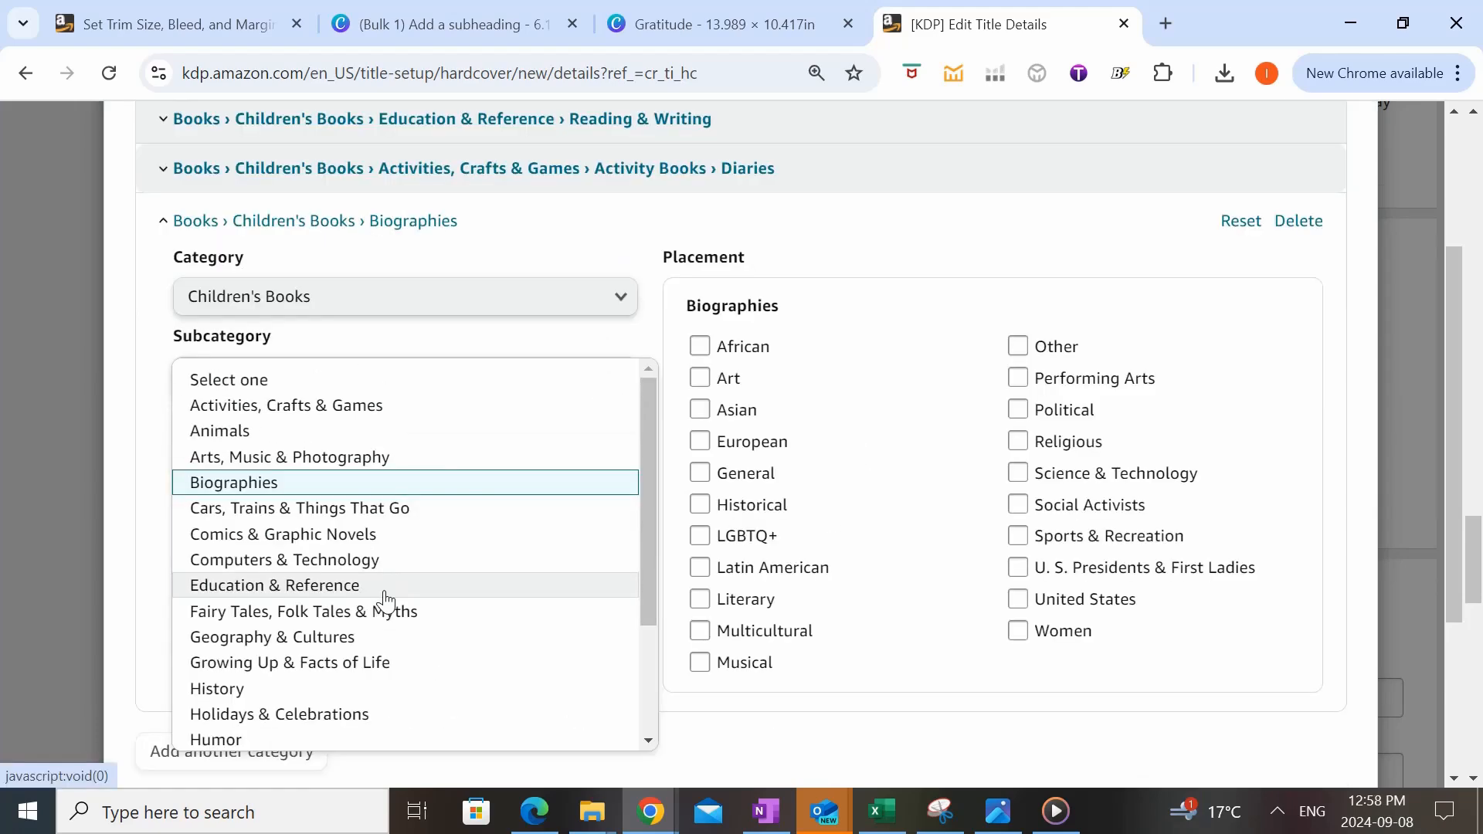
scroll(384, 572, down, 2)
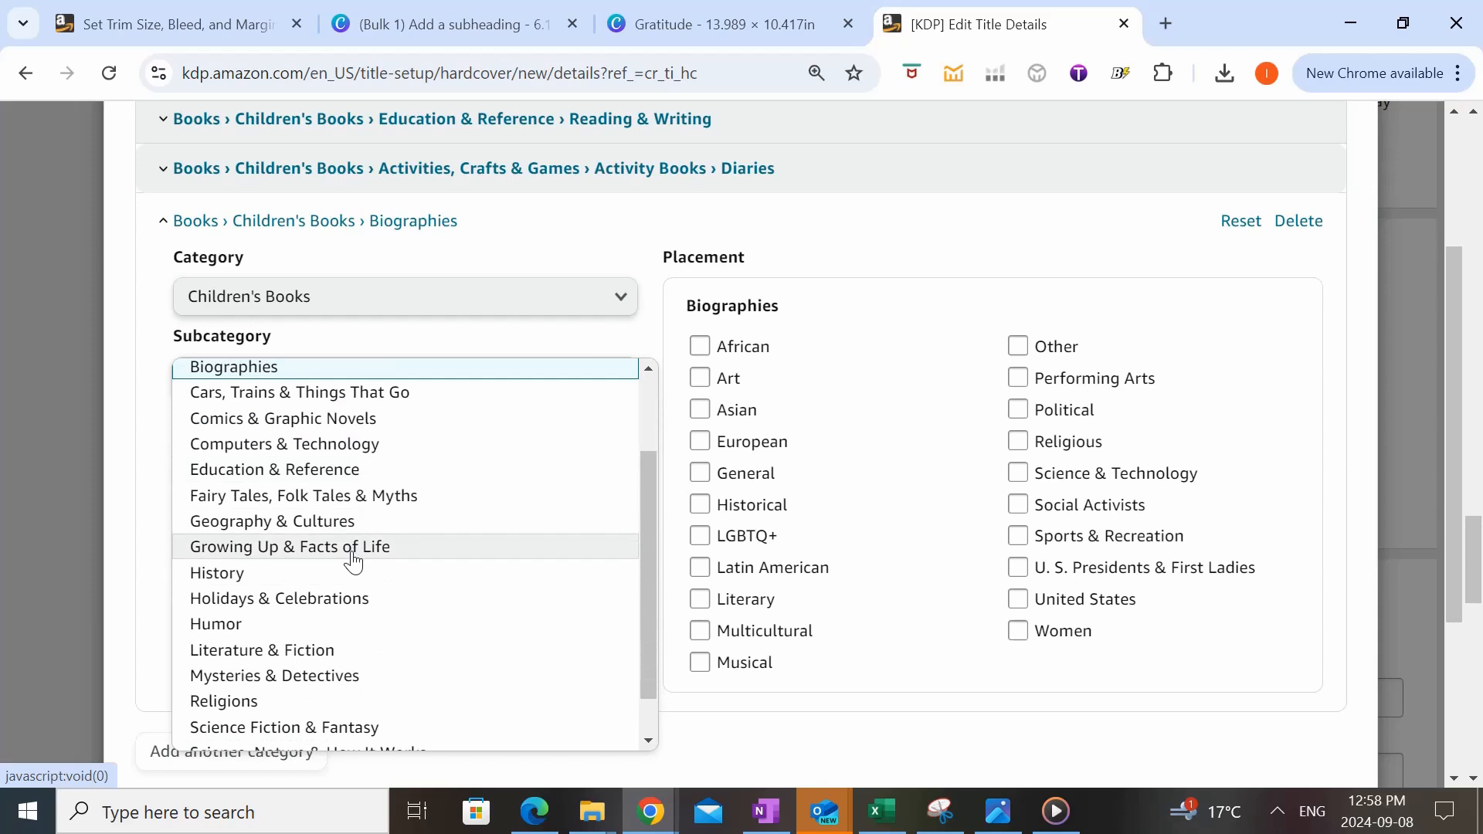
click(354, 553)
click(491, 480)
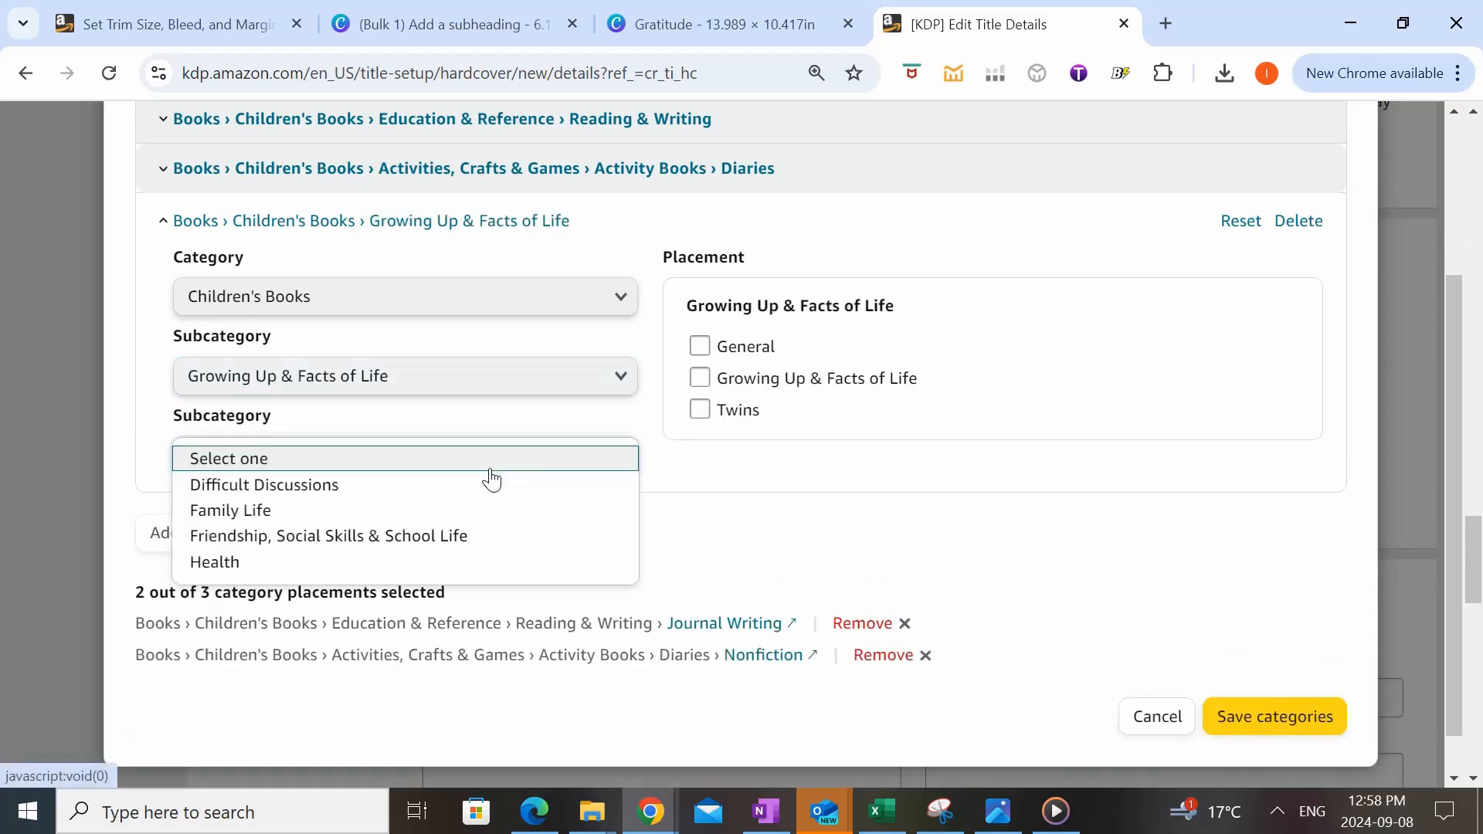
click(518, 538)
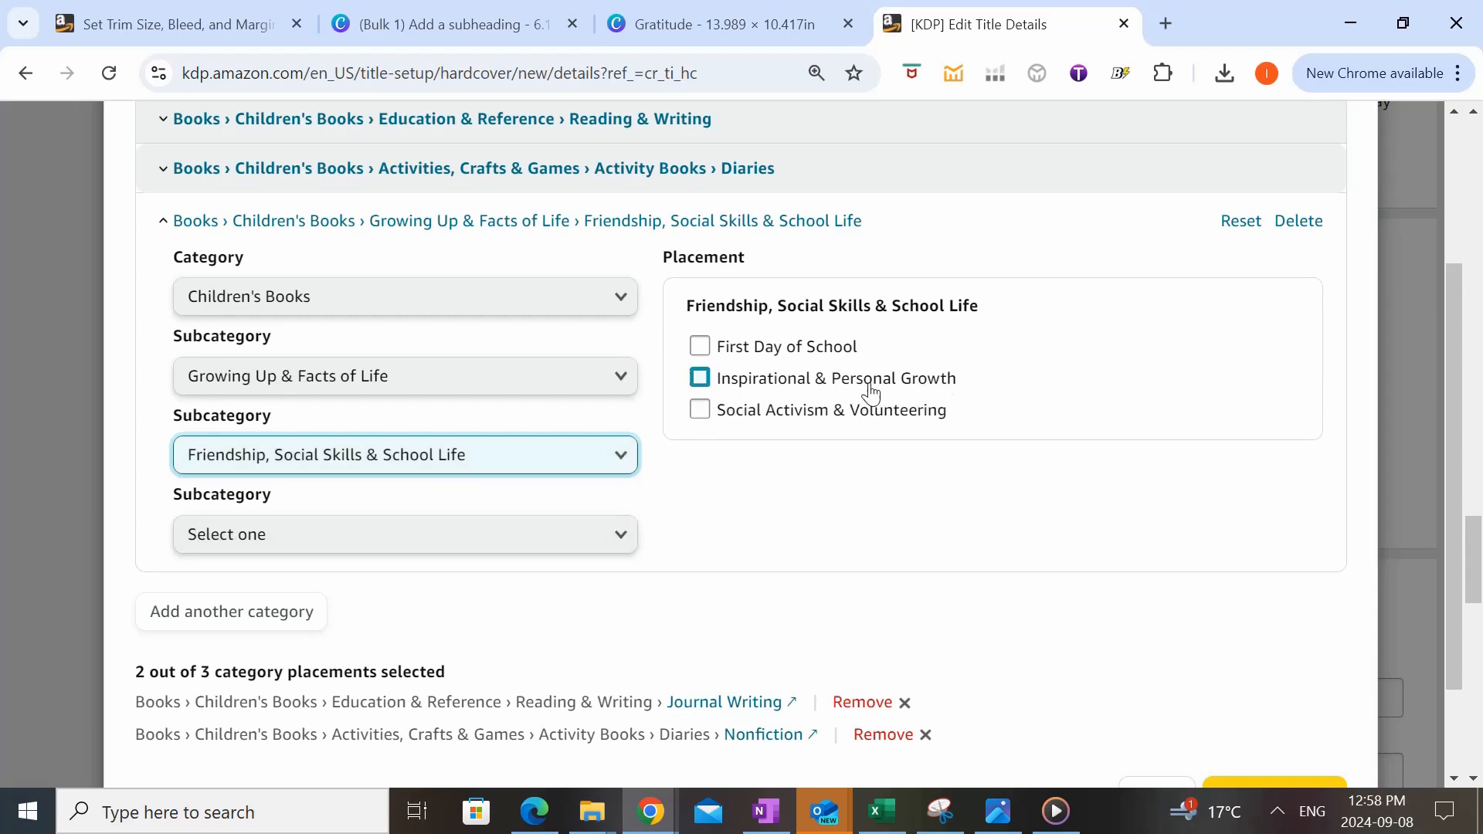
click(700, 377)
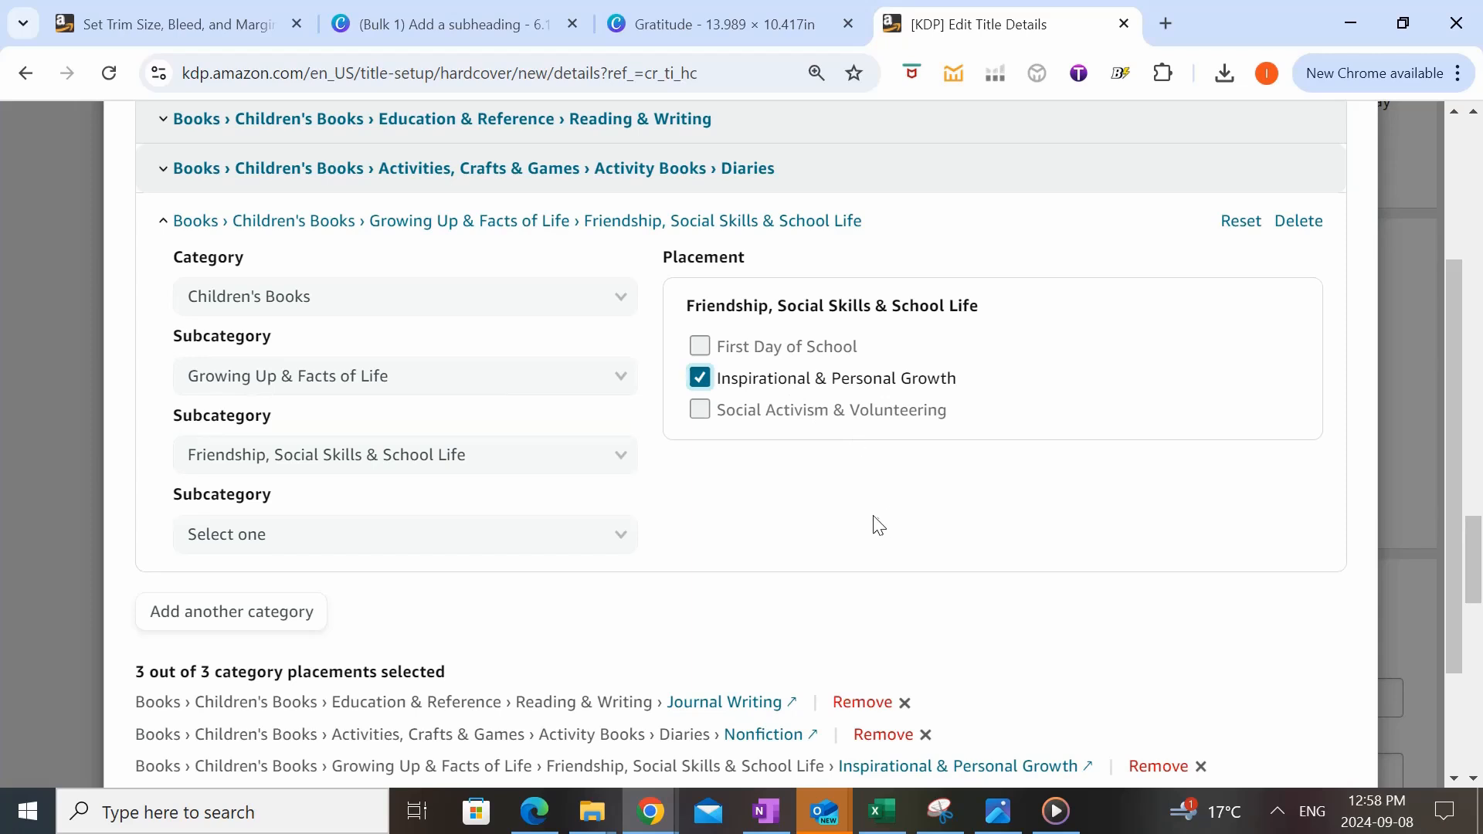
scroll(872, 524, down, 2)
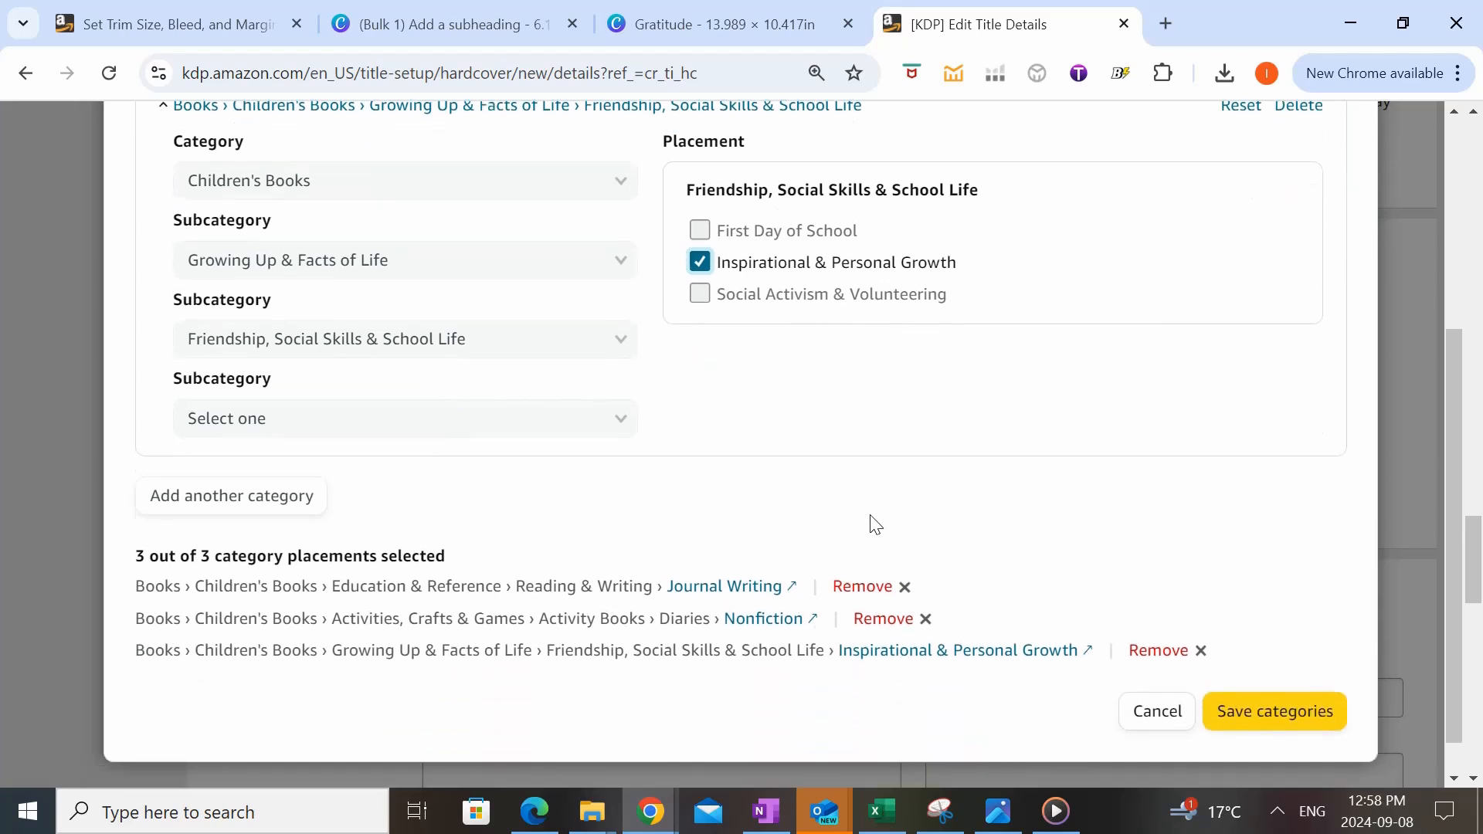
click(1254, 715)
- Mark the title as a low-content book and enter "Gratitude Journal for Kids" as the first keyword
scroll(927, 378, down, 1)
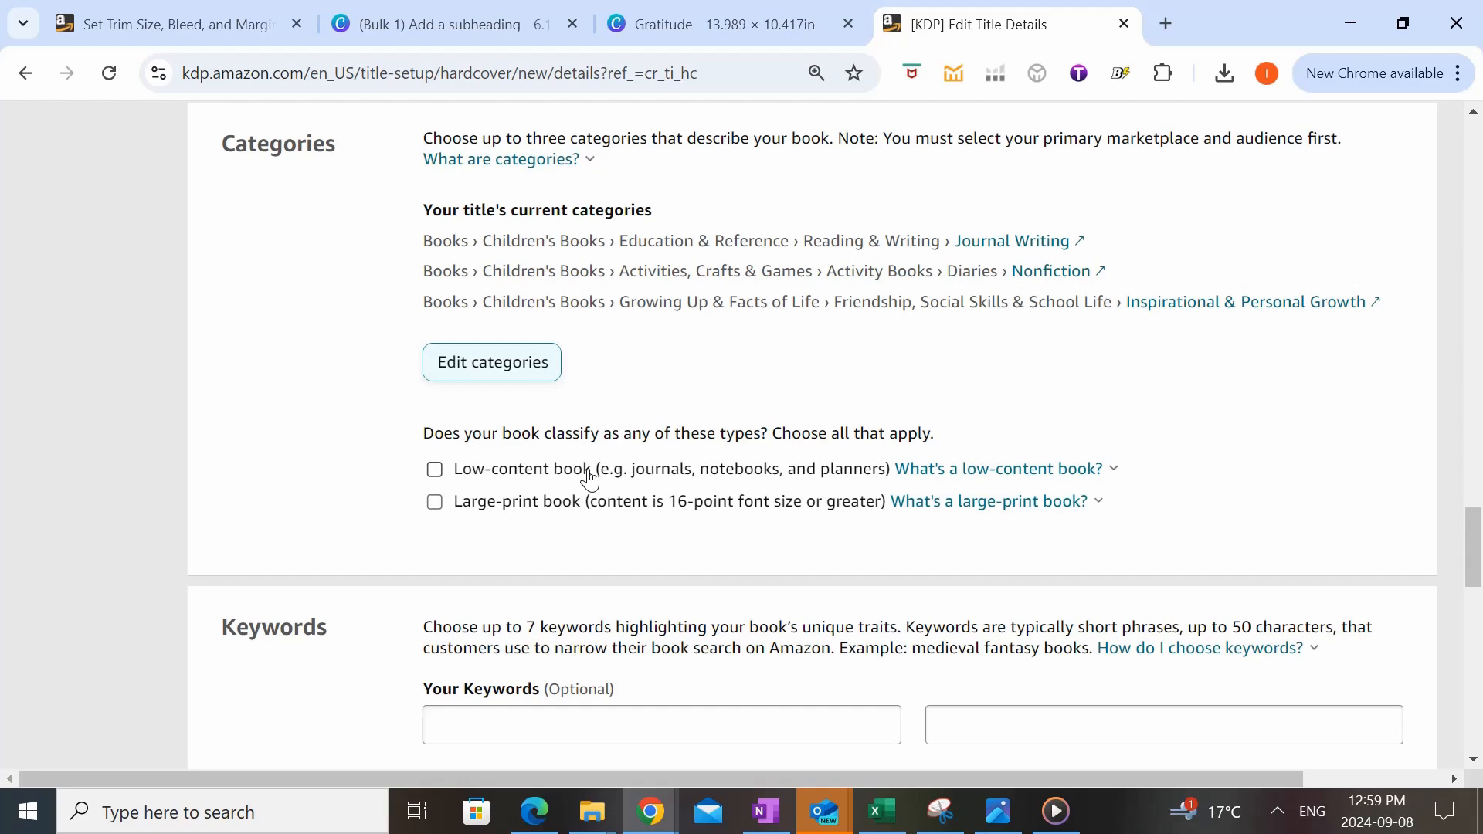
click(434, 469)
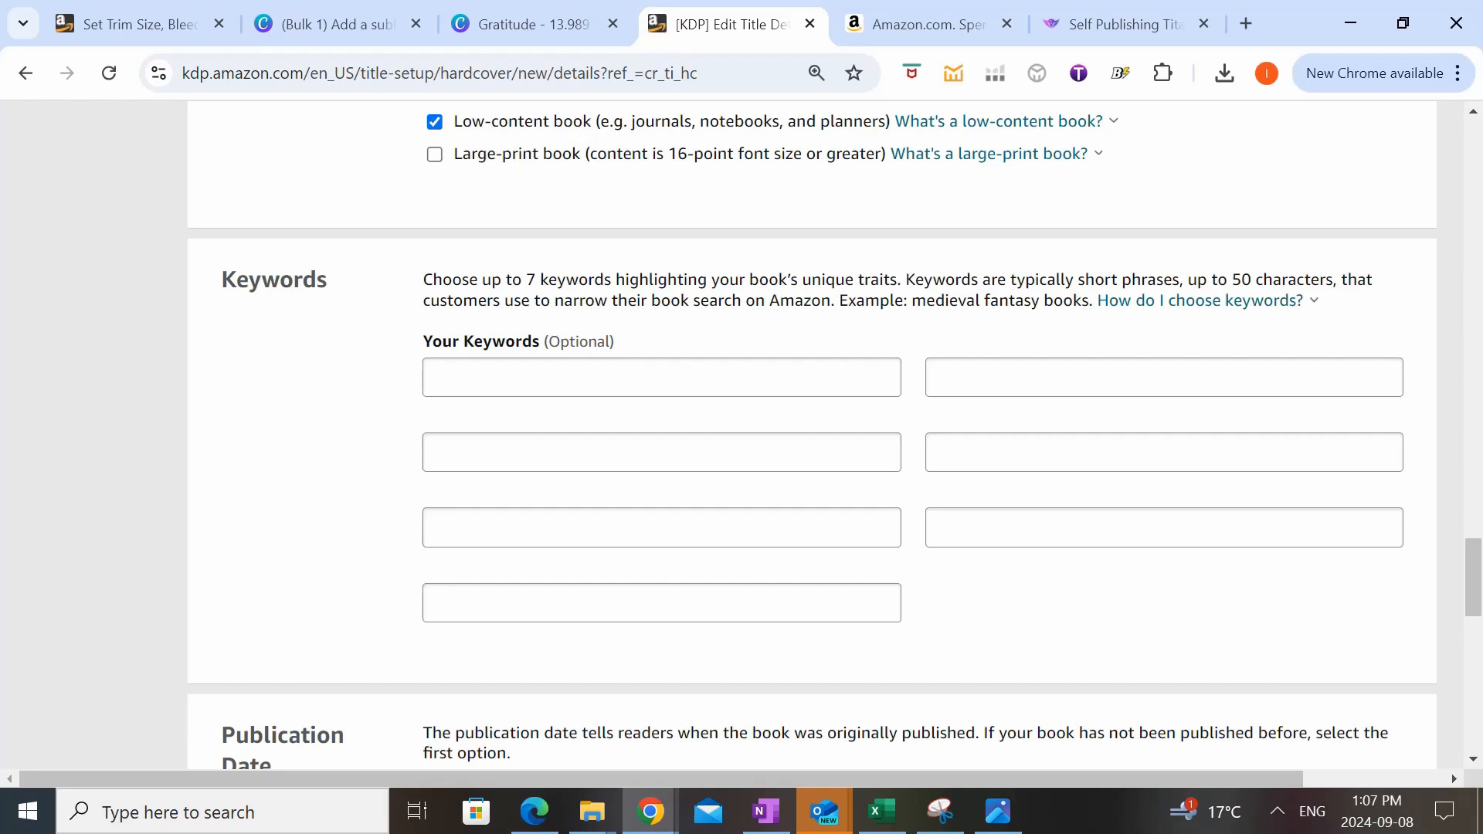
click(554, 361)
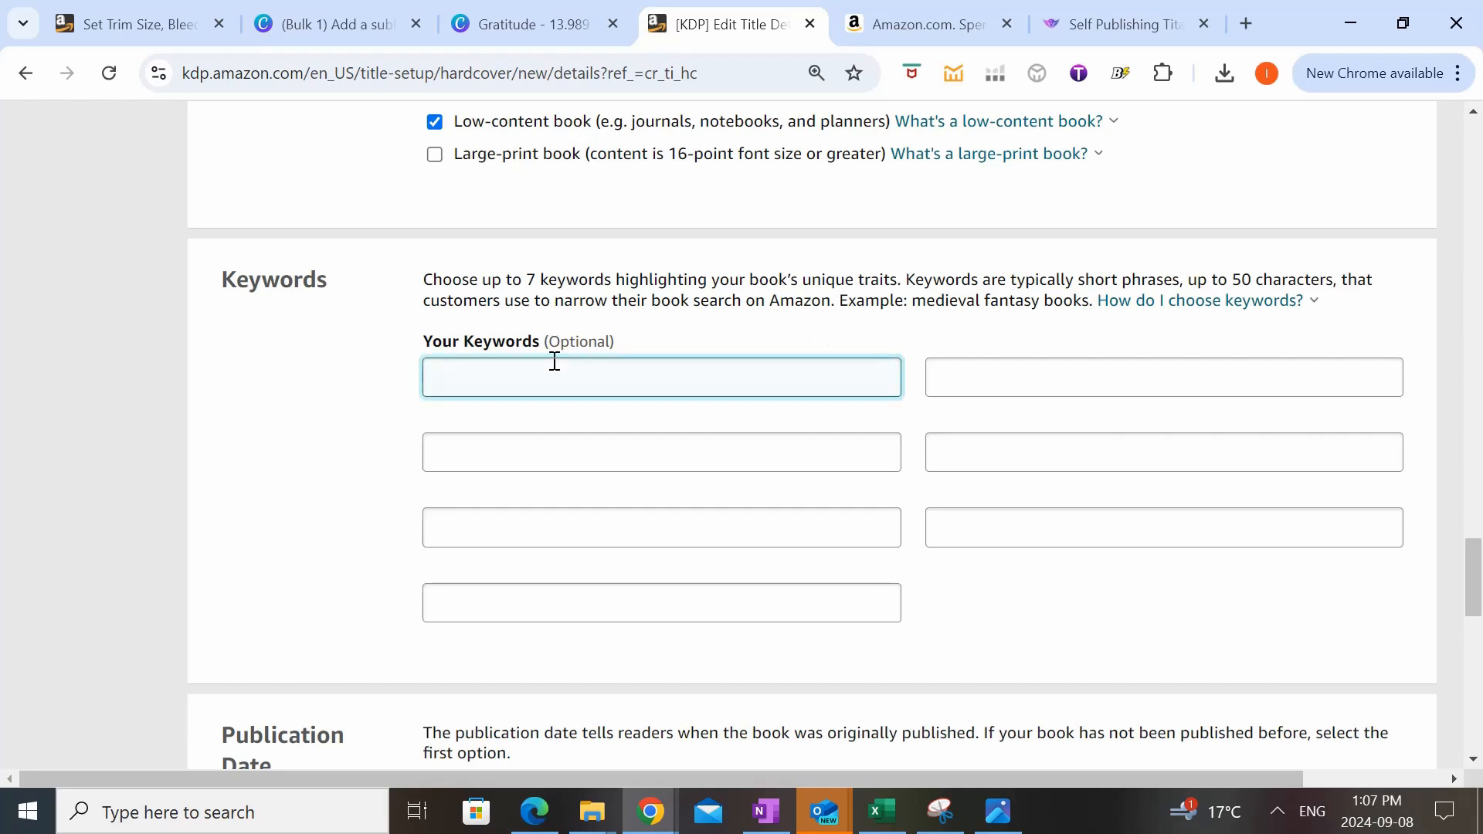
text(Gratitude Journal for Kids)
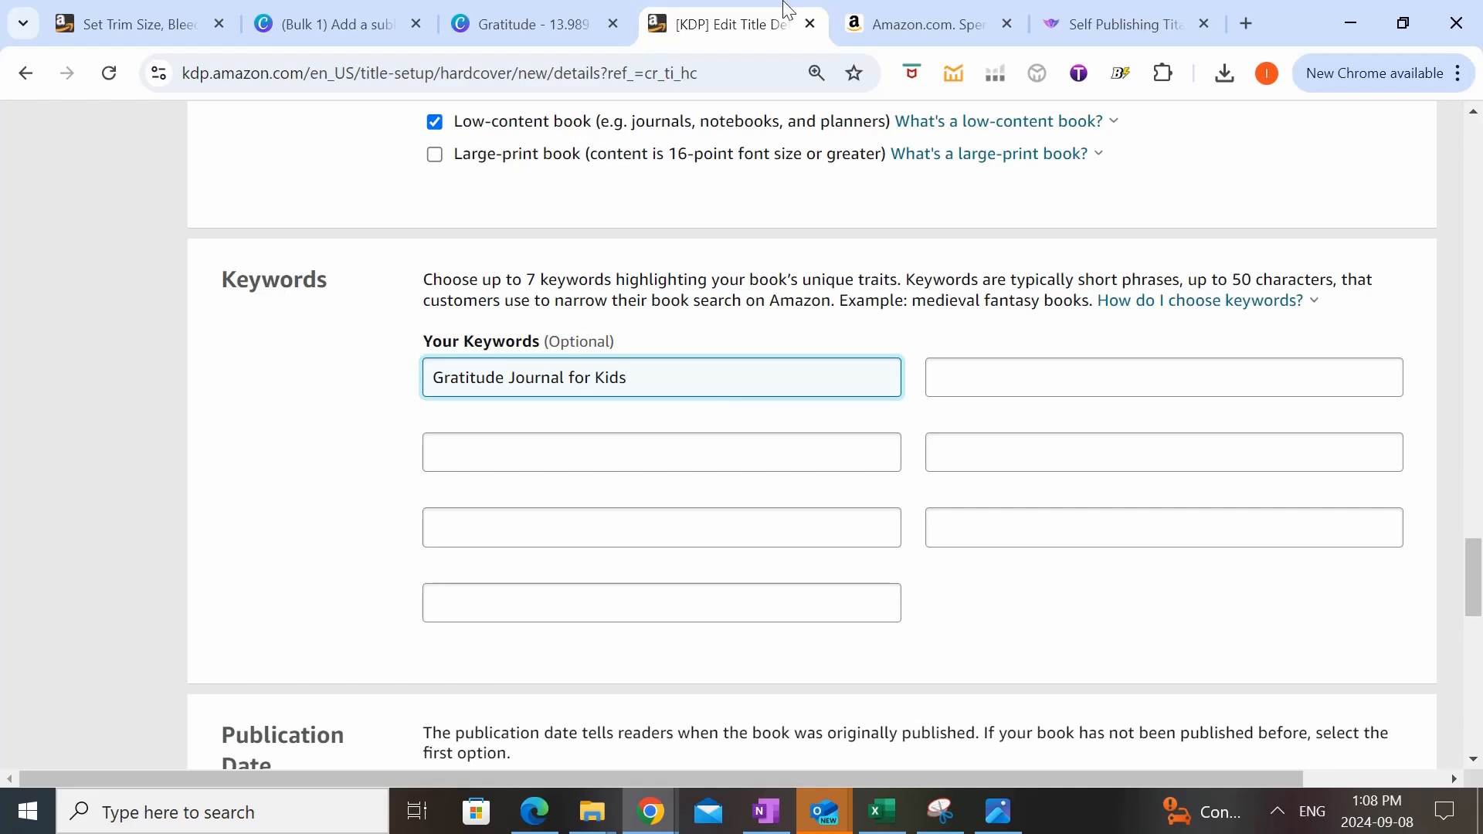
- Switch to the Amazon store page and look up Titans Pro search suggestions for "gratitude journal for kids"
click(919, 24)
click(1091, 26)
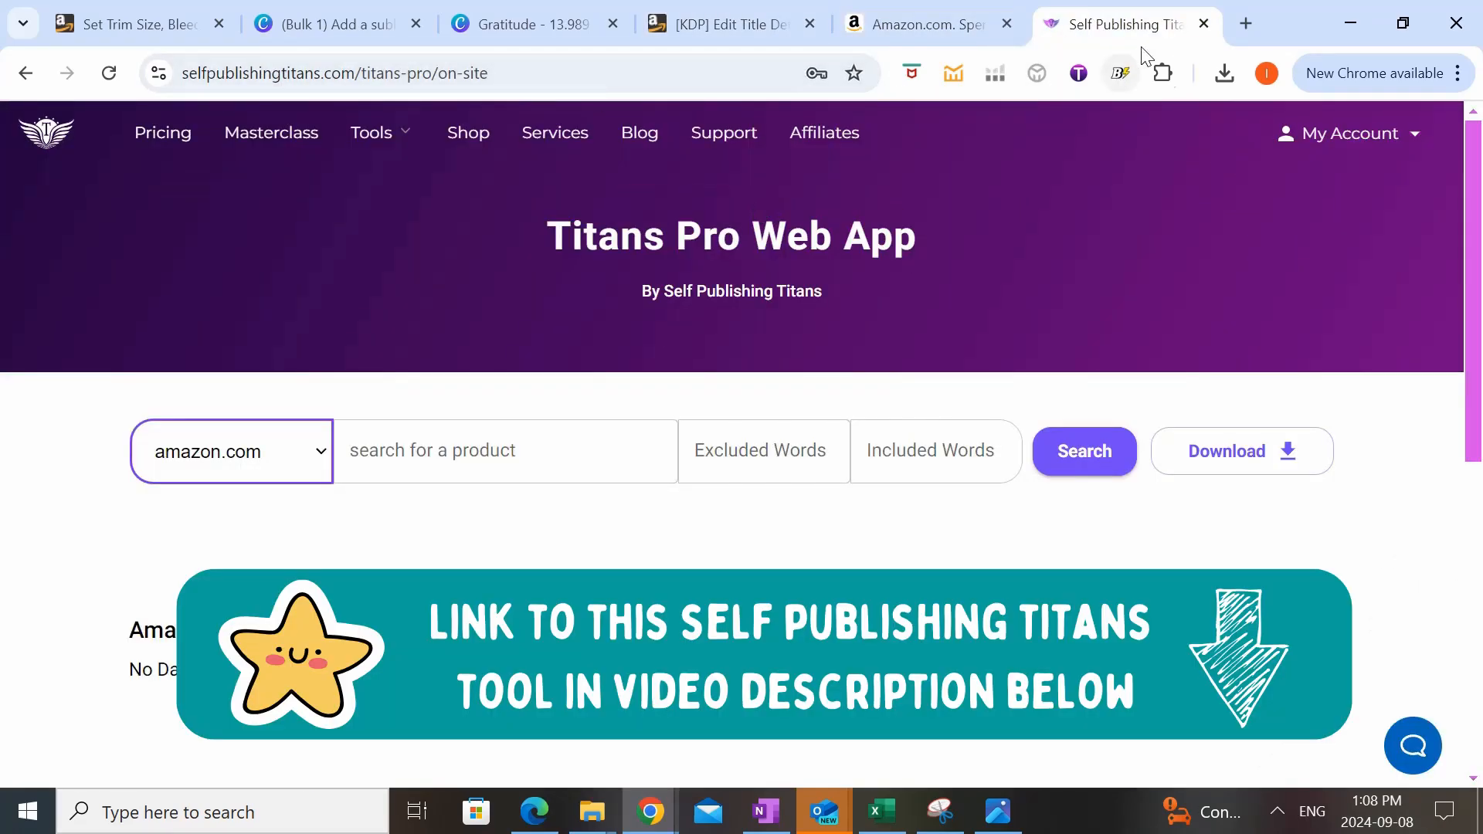
click(943, 23)
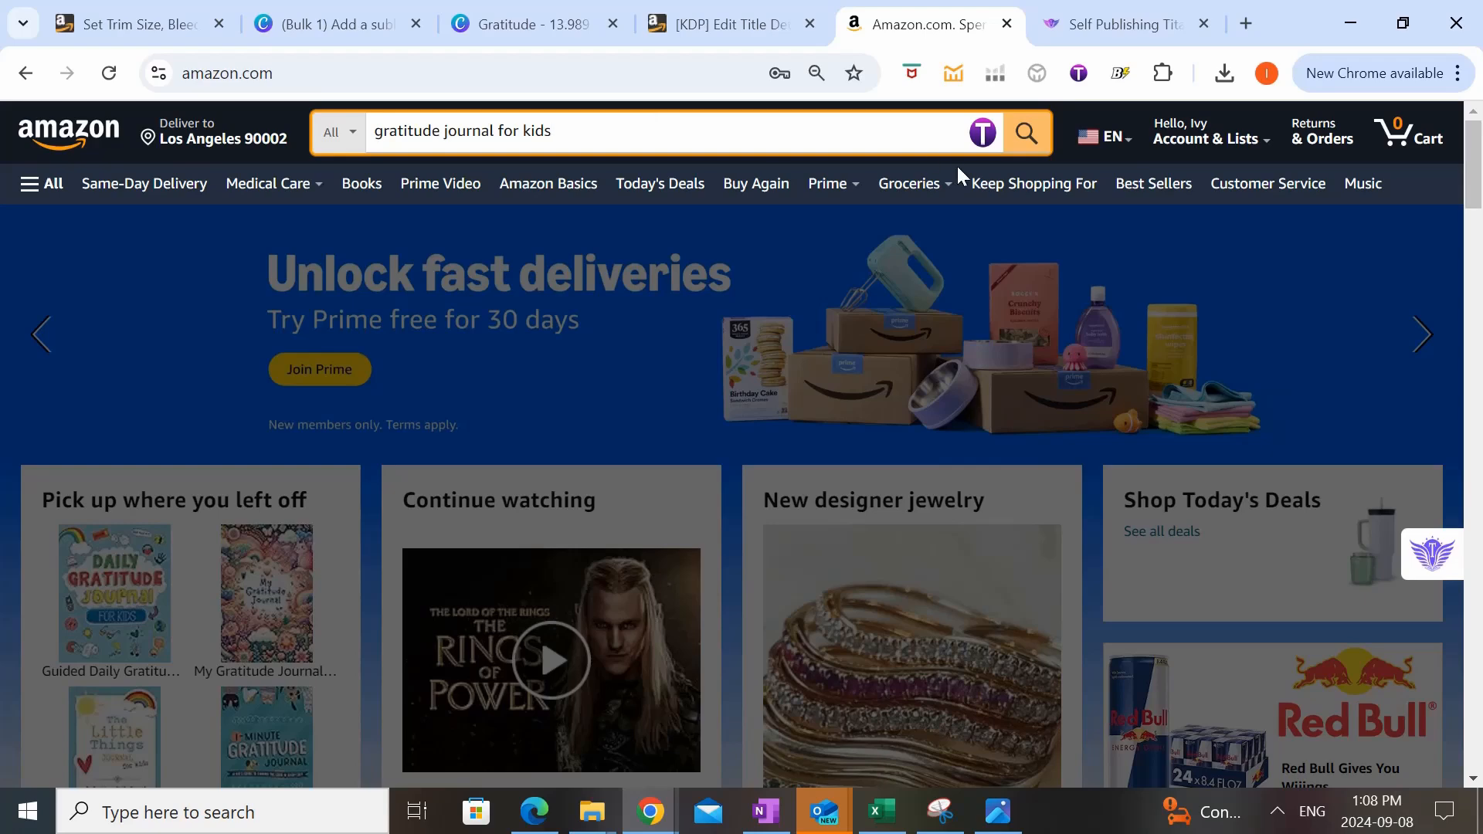
click(975, 141)
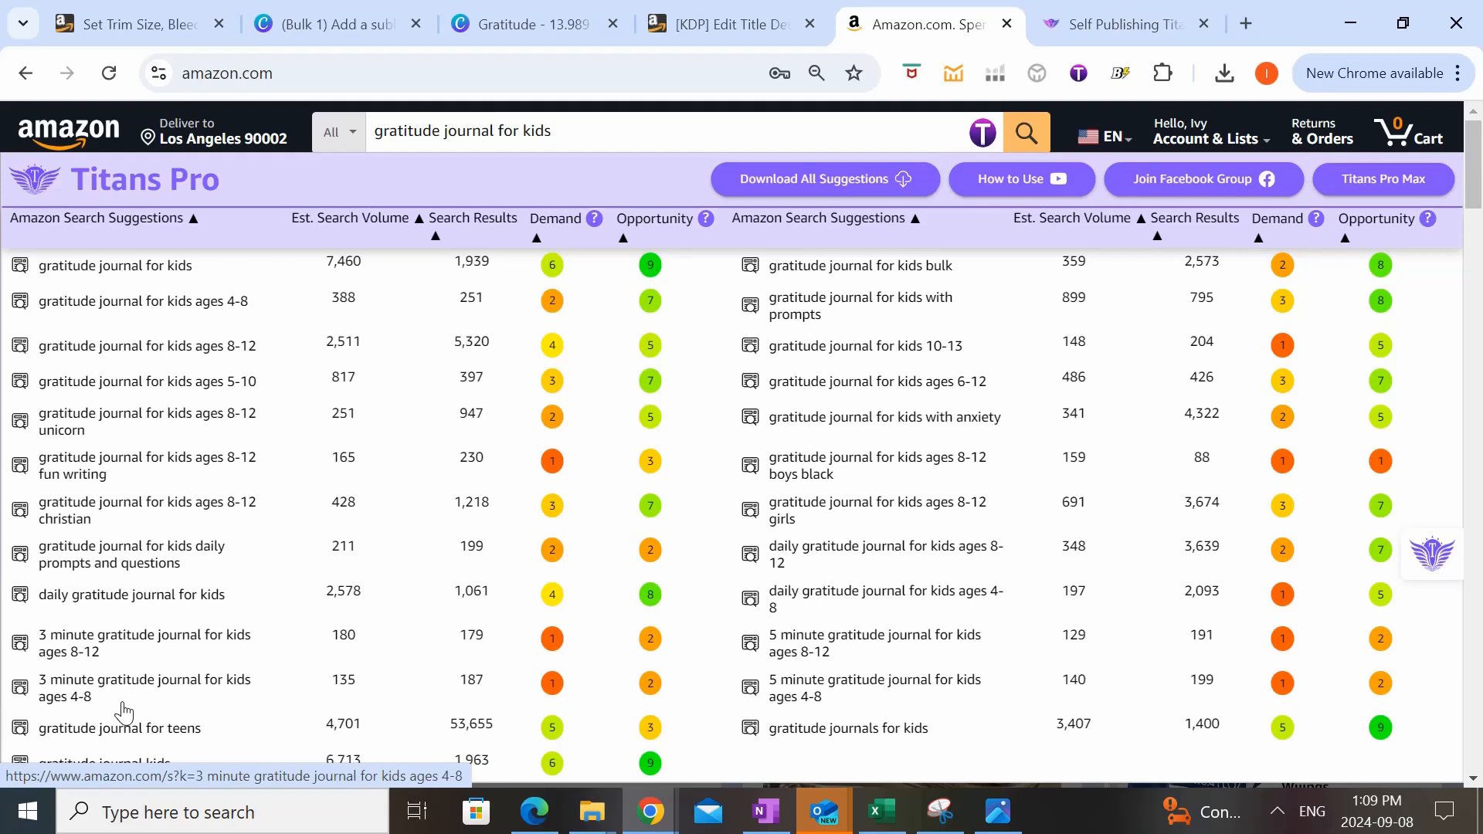
- Read the explanation of the demand score and examine the demand and opportunity scores of the suggested keywords
click(594, 219)
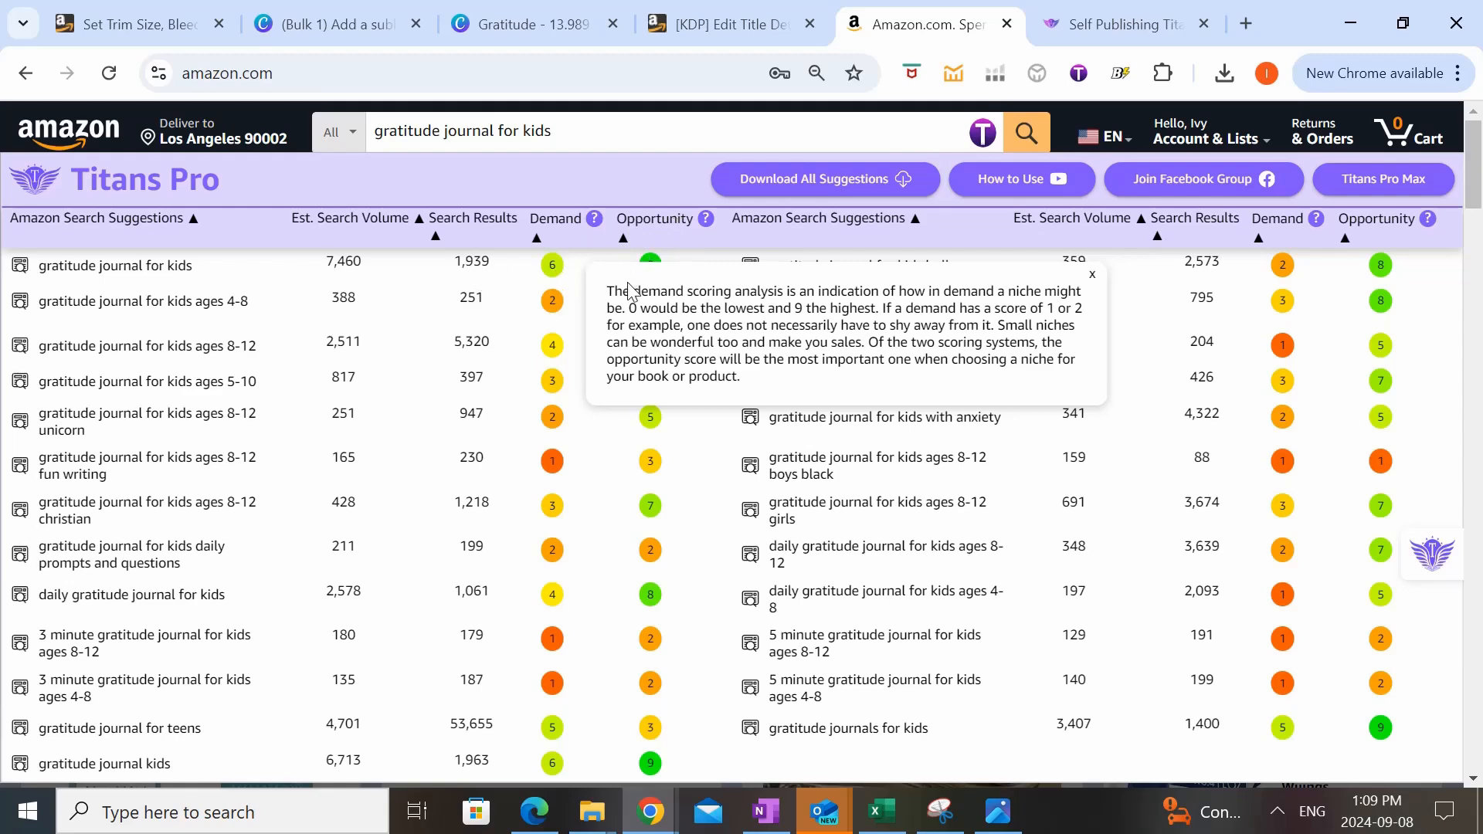
scroll(626, 437, down, 1)
scroll(626, 438, up, 1)
click(698, 251)
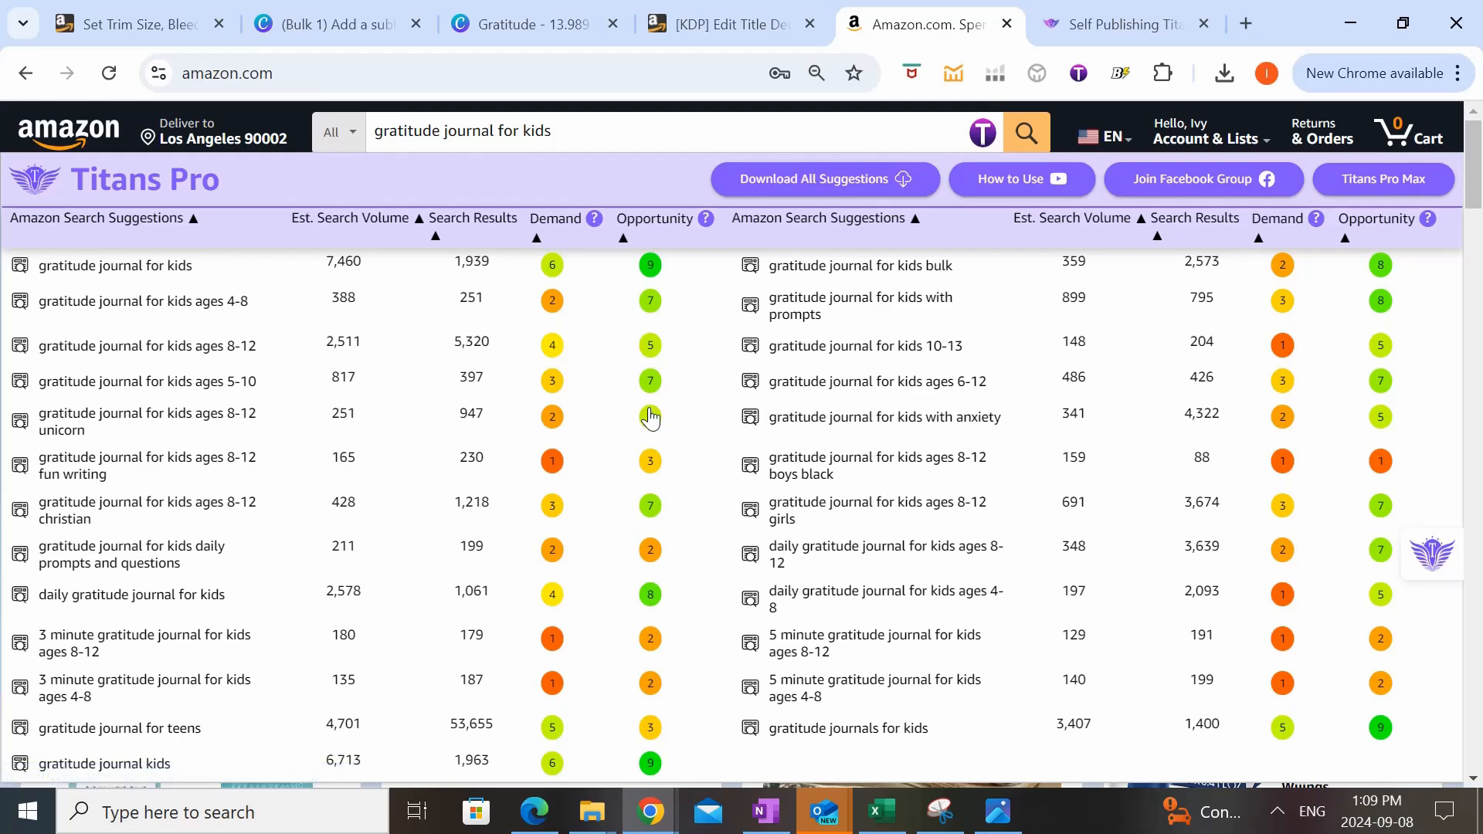
scroll(645, 413, down, 2)
scroll(651, 417, up, 1)
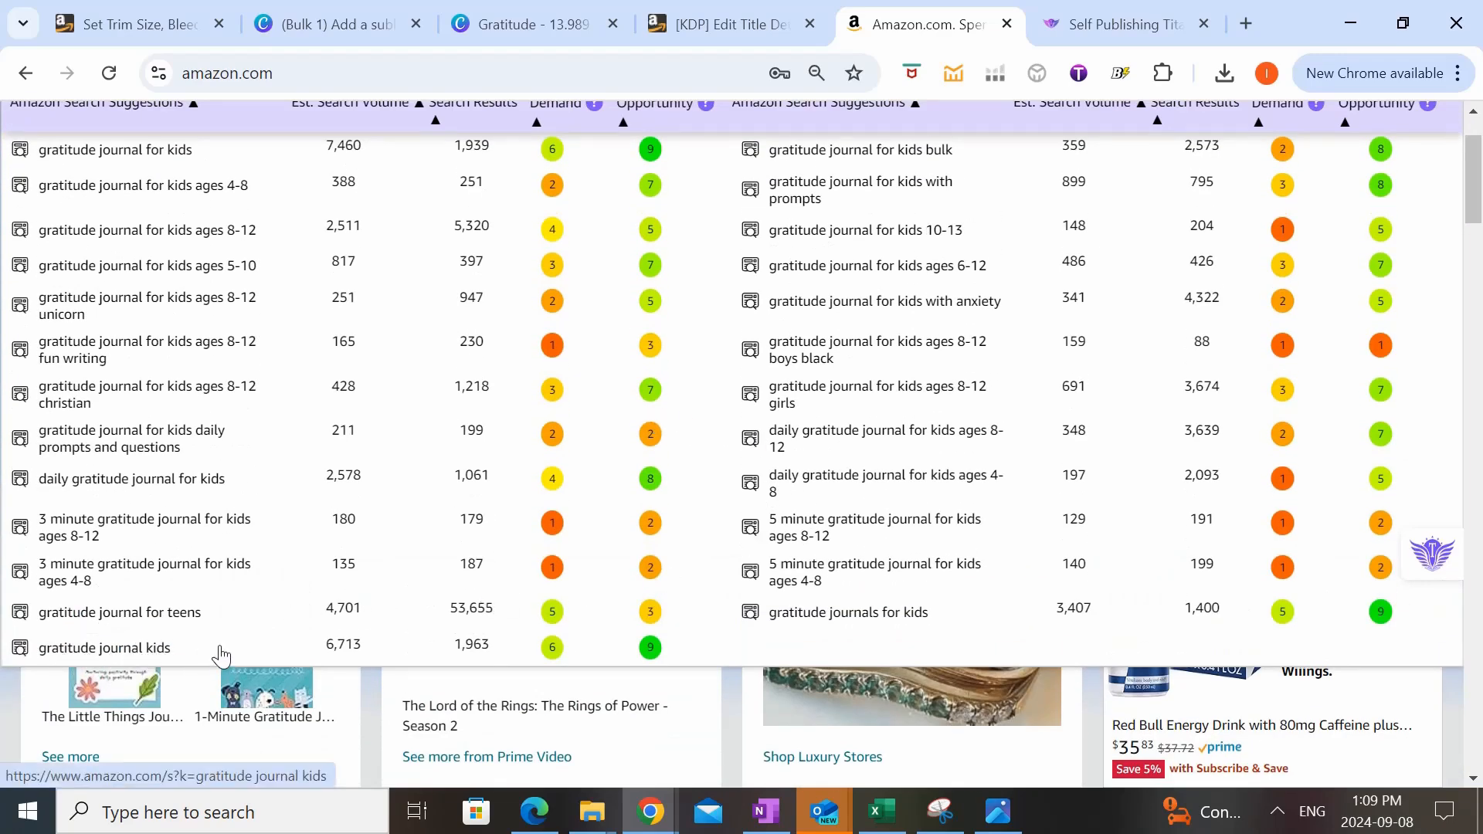
- Return to the KDP title details and enter "gratitude journal kids" as the second keyword
click(711, 8)
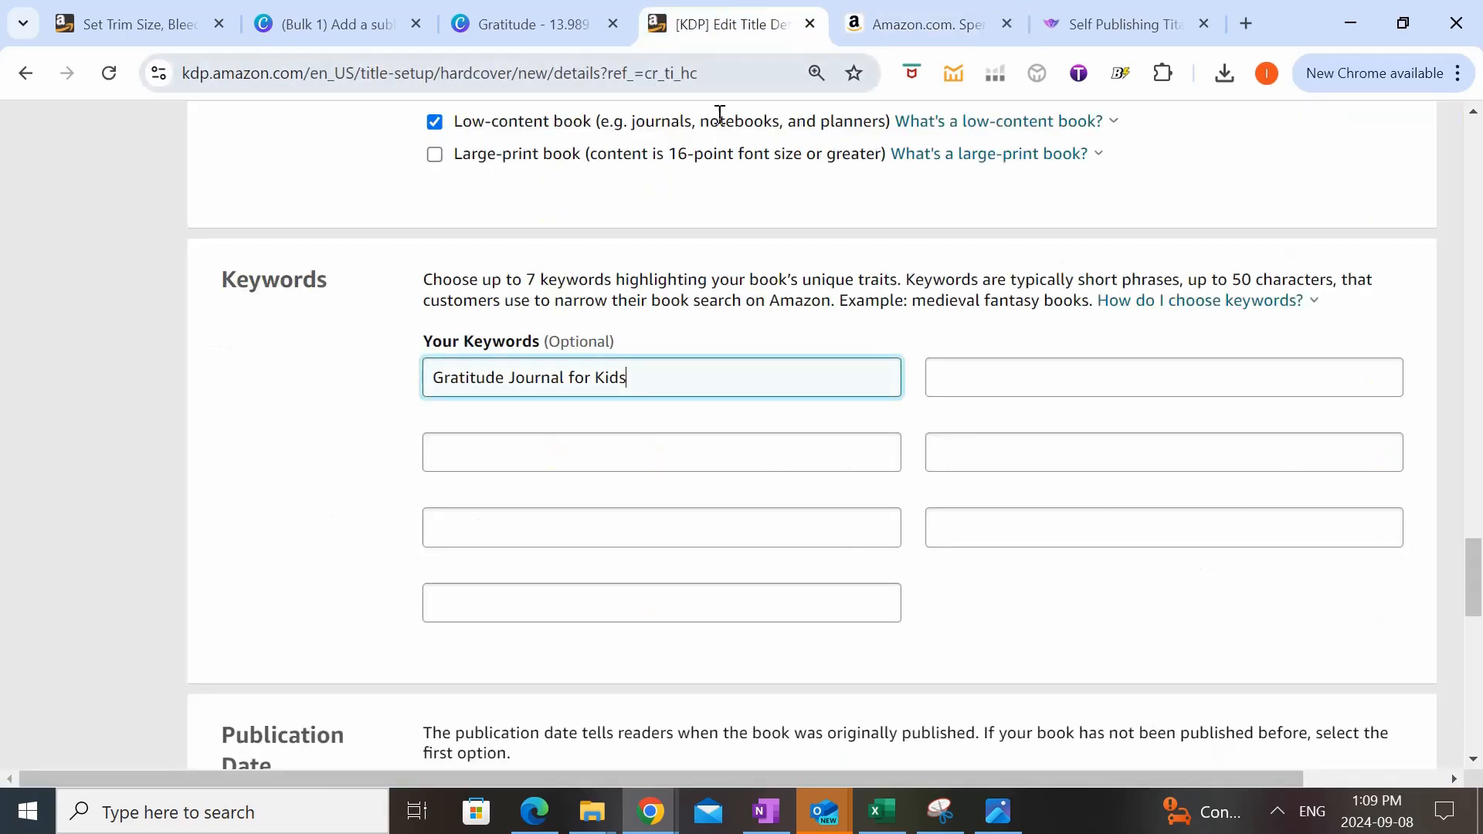
click(568, 450)
text(gratitude journal )
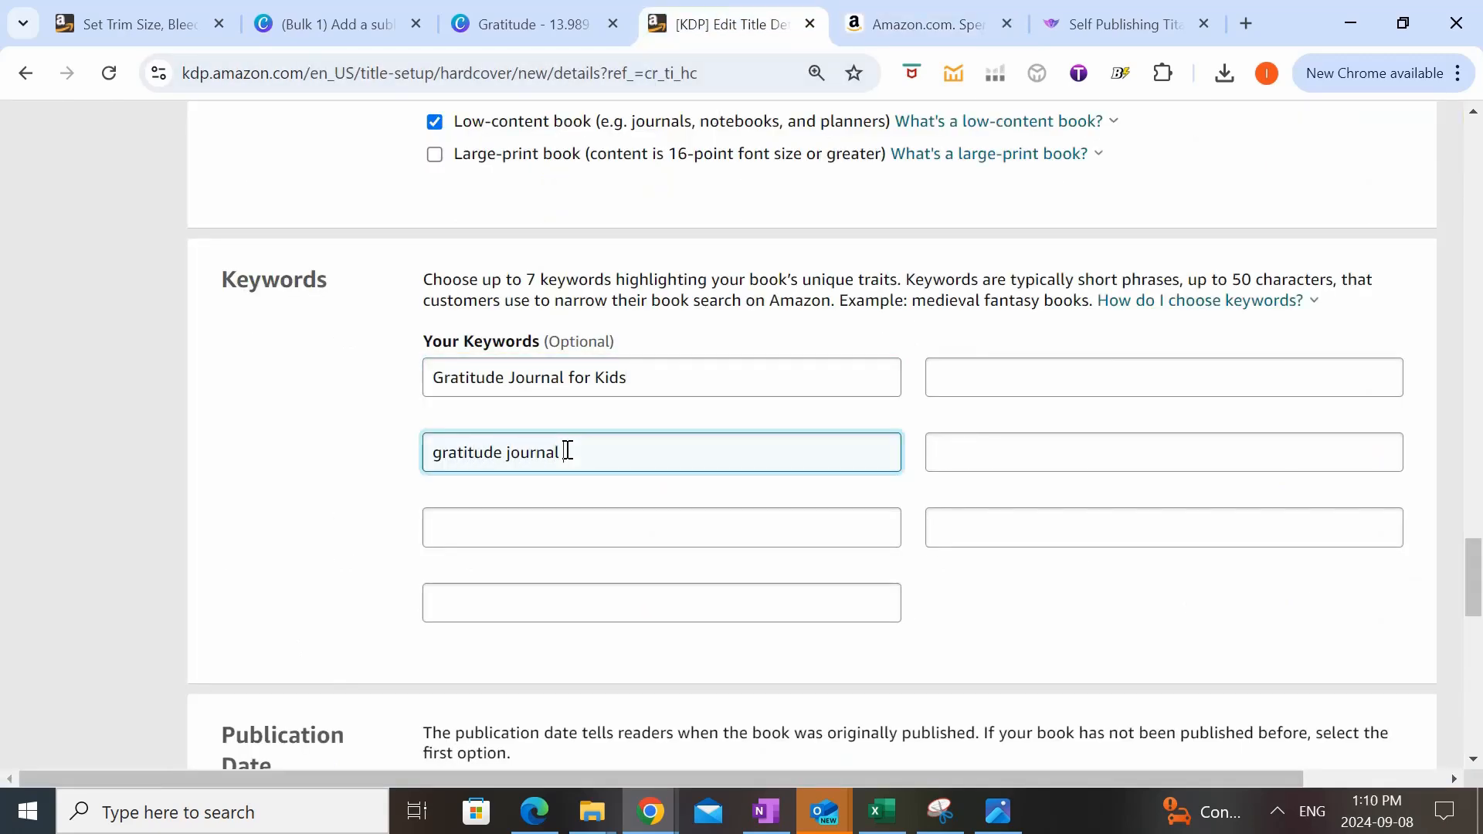
text(kids)
- Check the Titans Pro suggestions again and enter "gratitude journals for kids" as the third KDP keyword
click(989, 22)
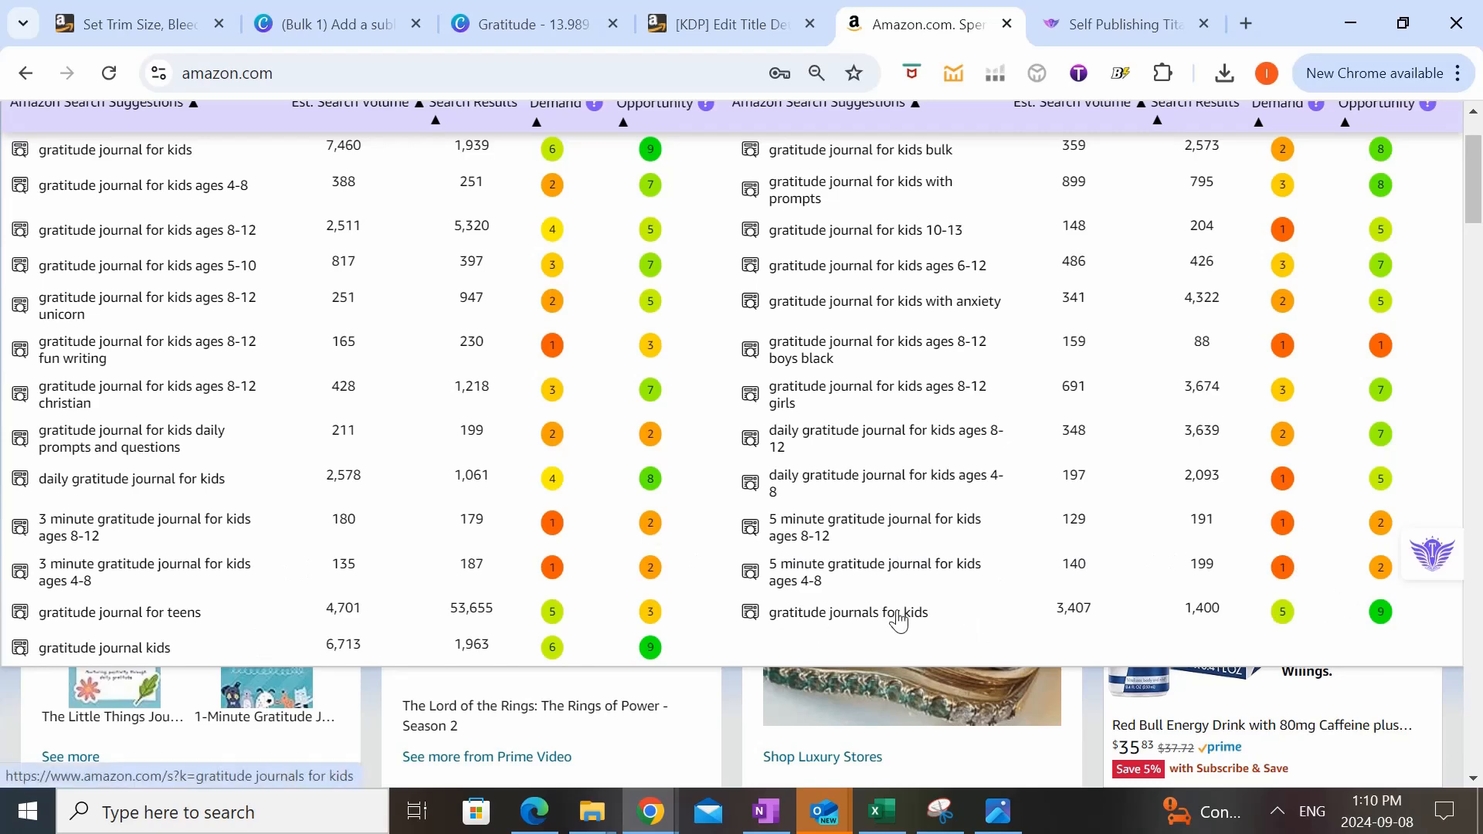
click(699, 24)
click(582, 517)
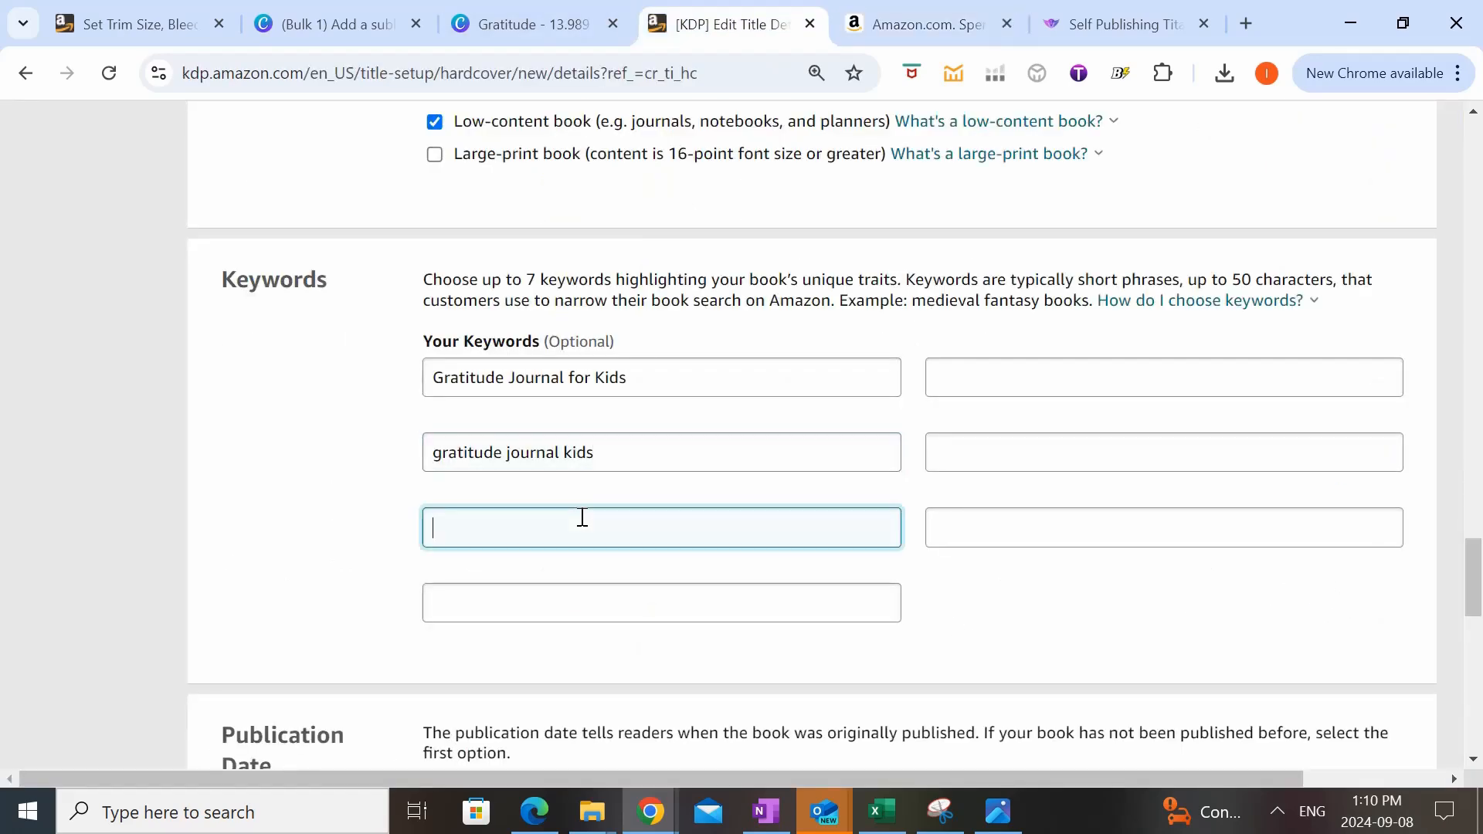
text(gratitude journals)
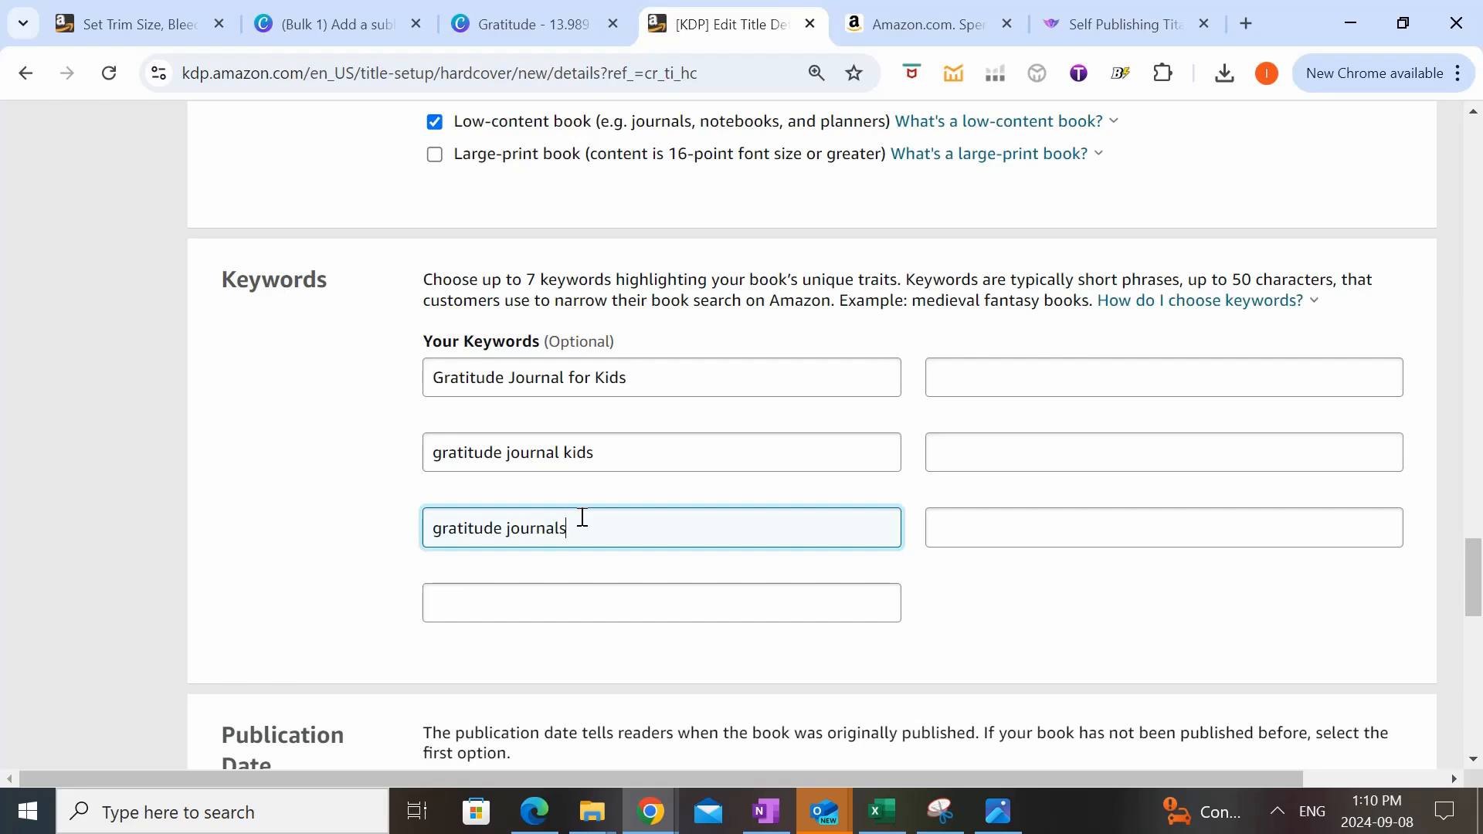
text( for kids)
- Switch to the Amazon store page, shorten the search phrase to "gratitude journal", and look up its Titans Pro suggestions
key(ctrl+Tab)
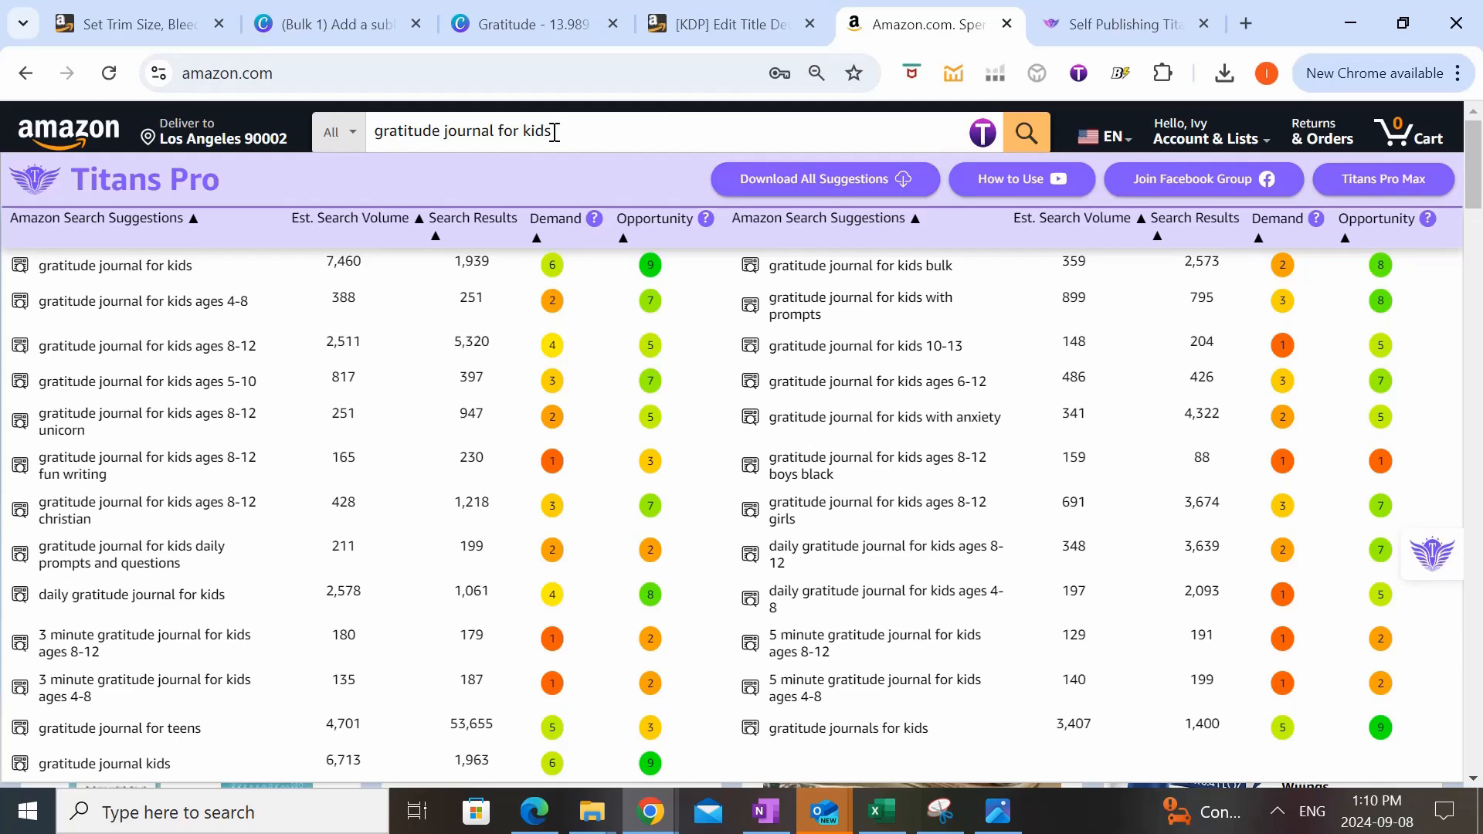
drag(560, 129, 498, 130)
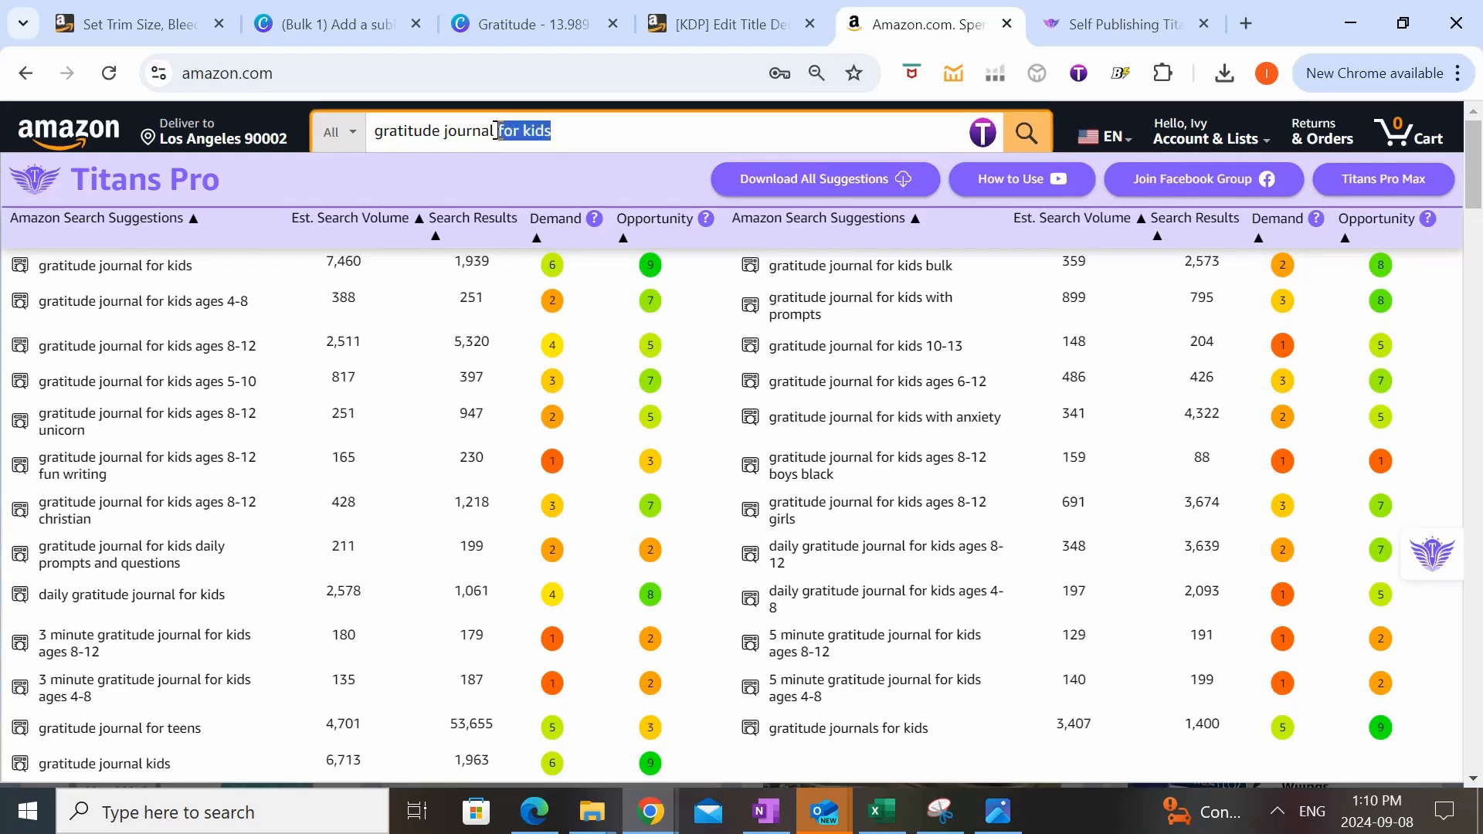
key(BackSpace)
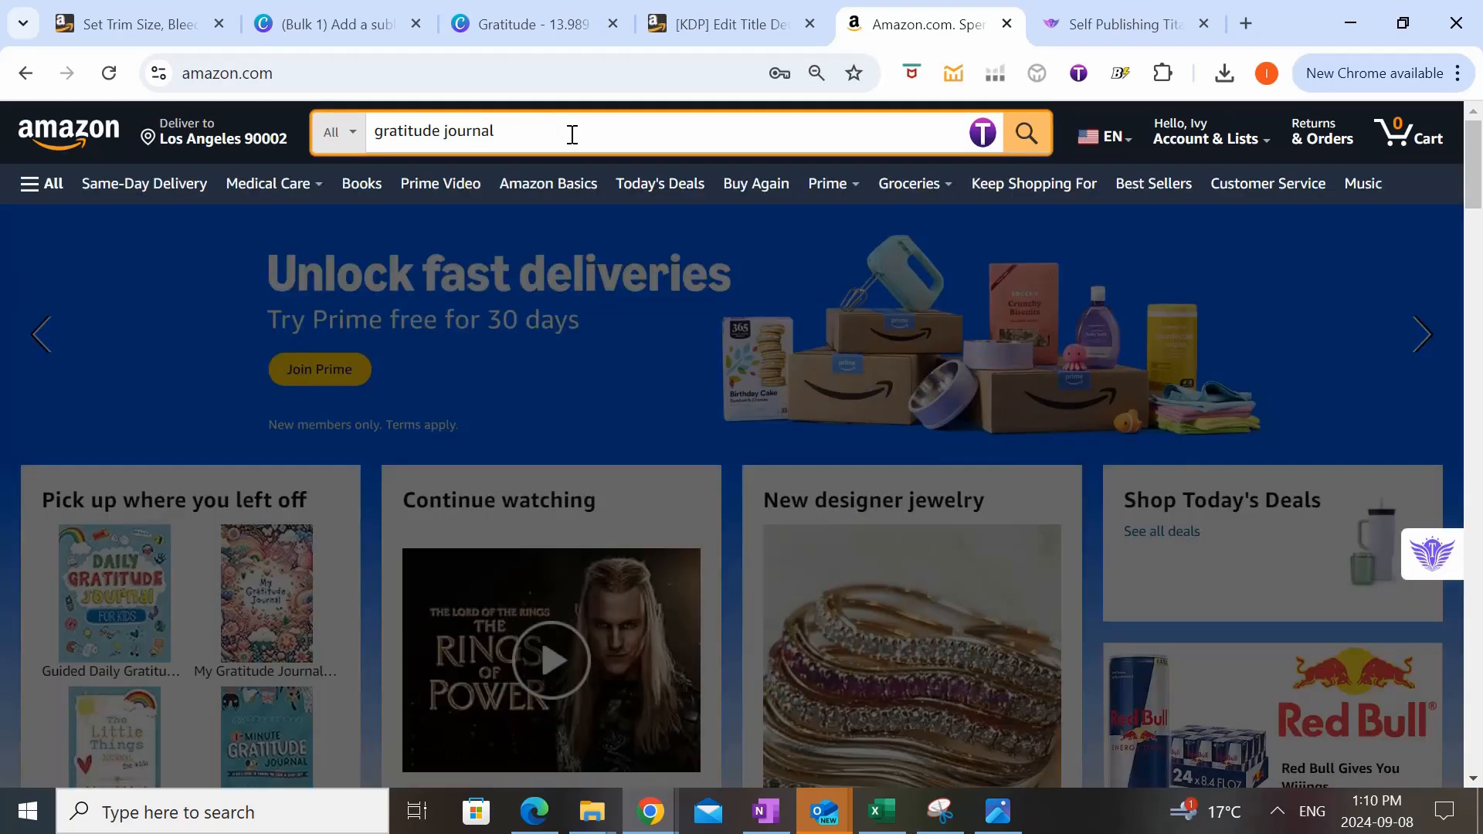
click(979, 138)
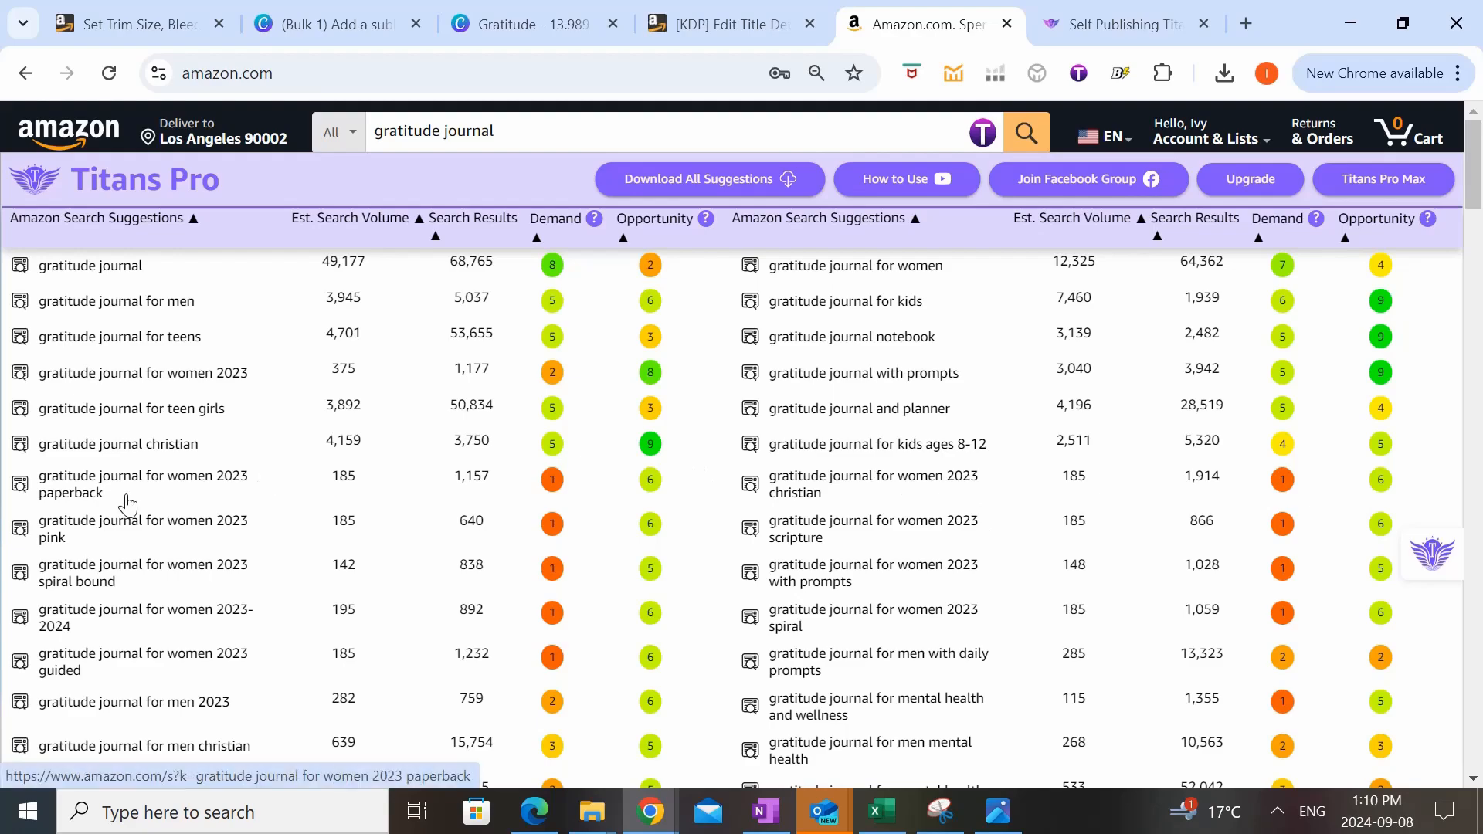
- Look through the Titans Pro suggestions for "gratitude journal" and enter "gratitude journal with prompts" as the fourth KDP keyword
scroll(719, 458, down, 3)
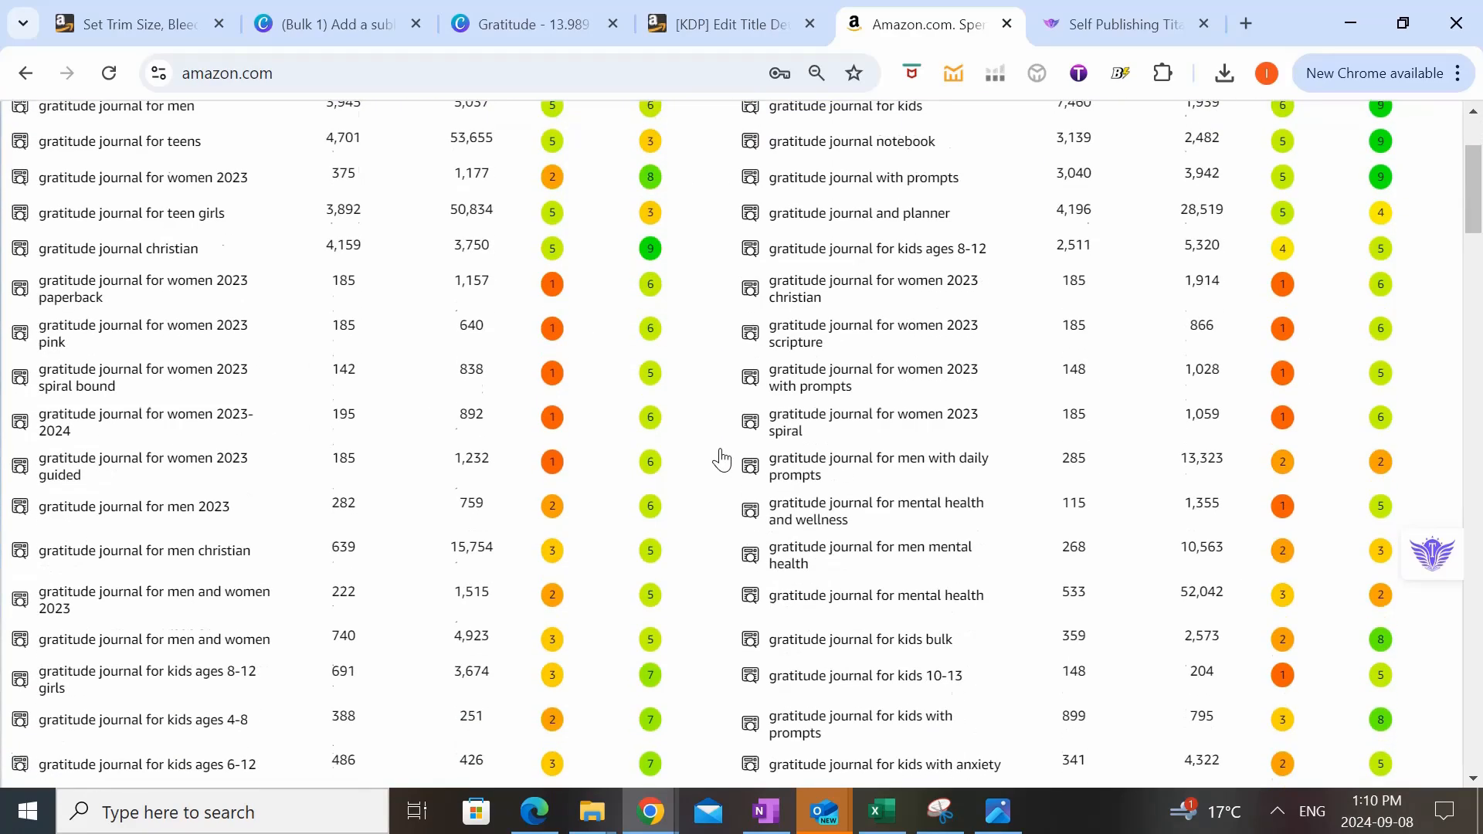
scroll(720, 459, down, 4)
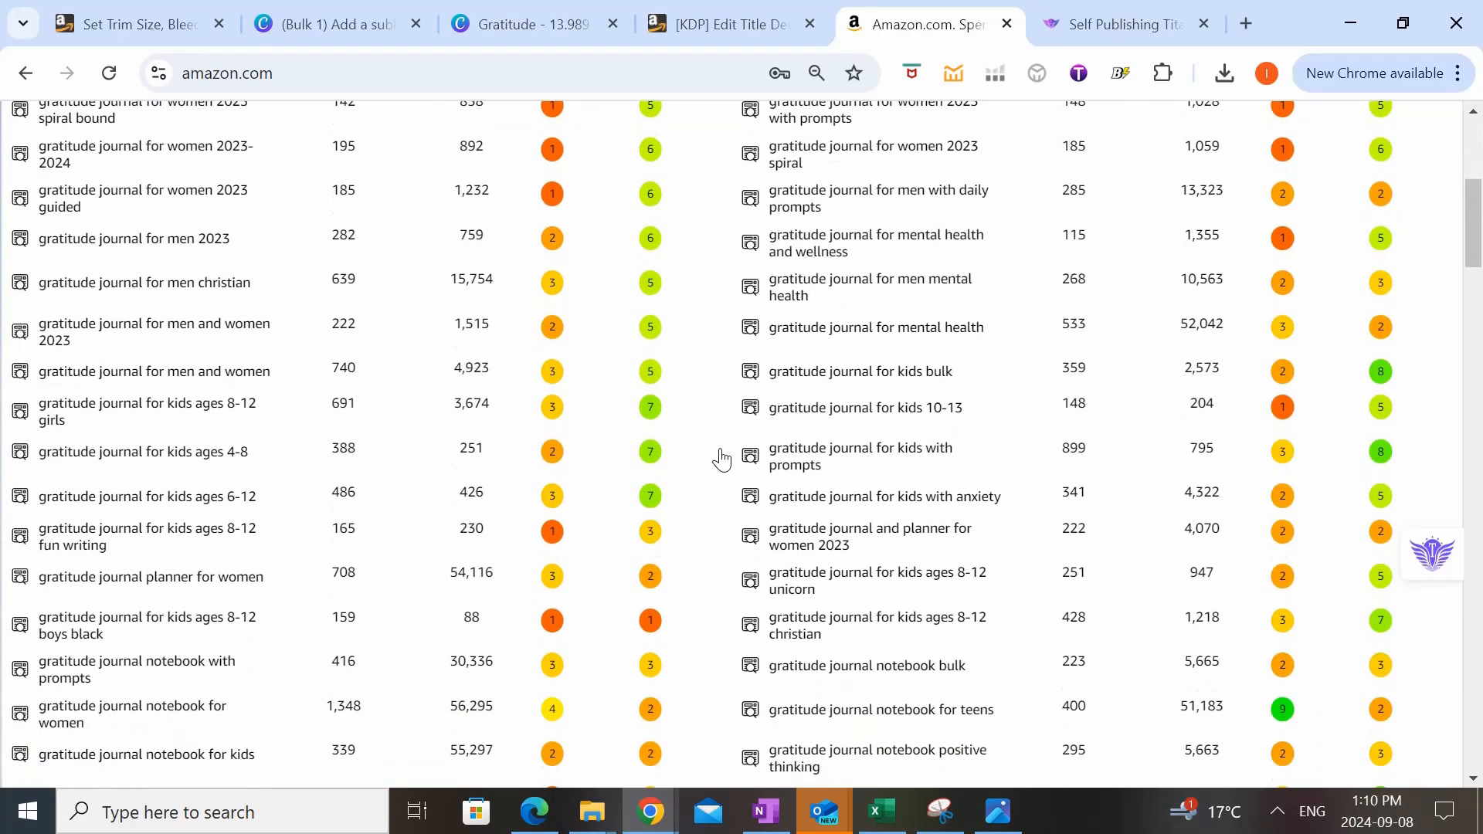
scroll(720, 459, down, 8)
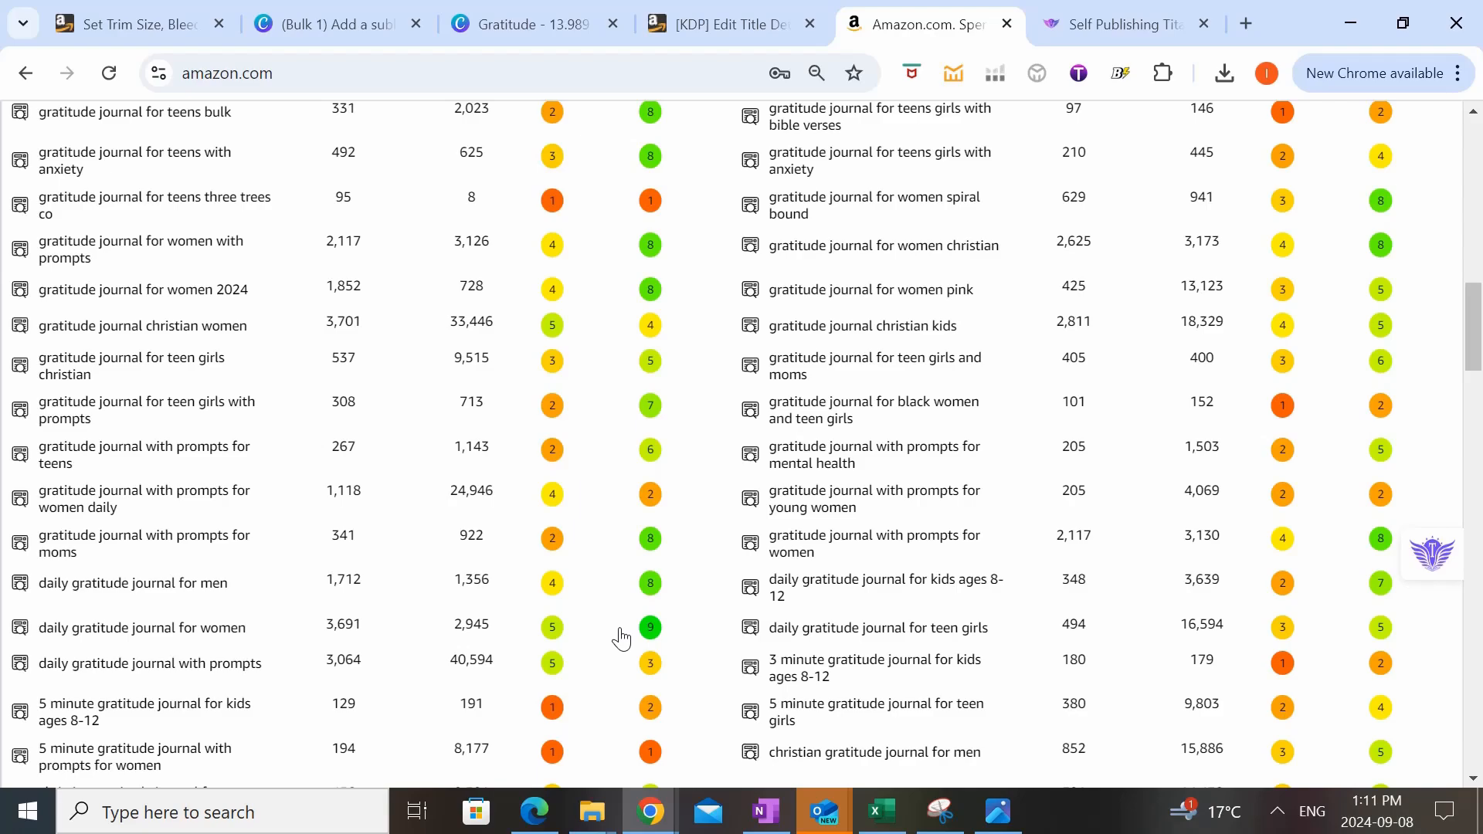
scroll(621, 640, down, 5)
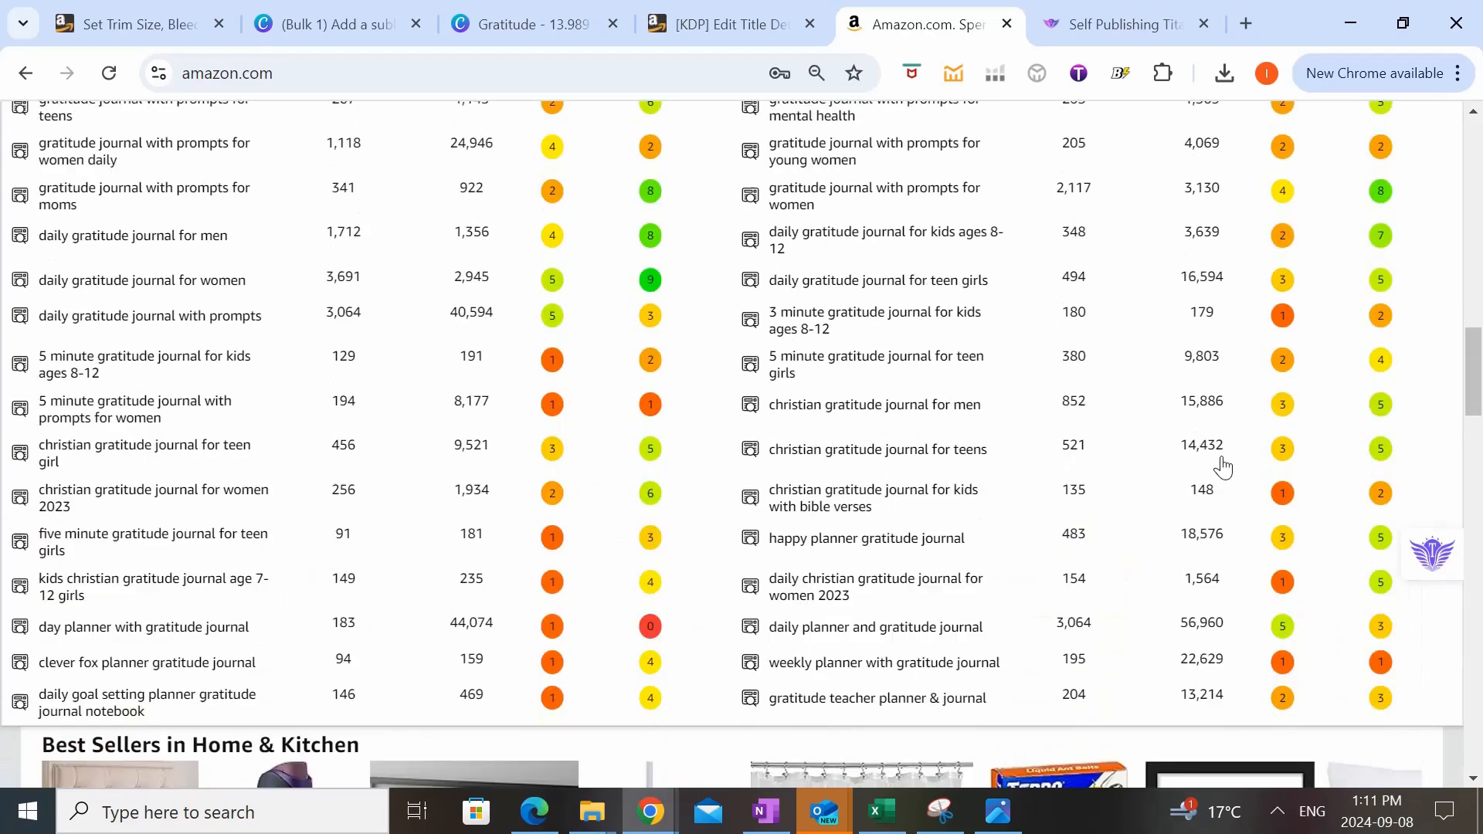
scroll(1243, 482, up, 12)
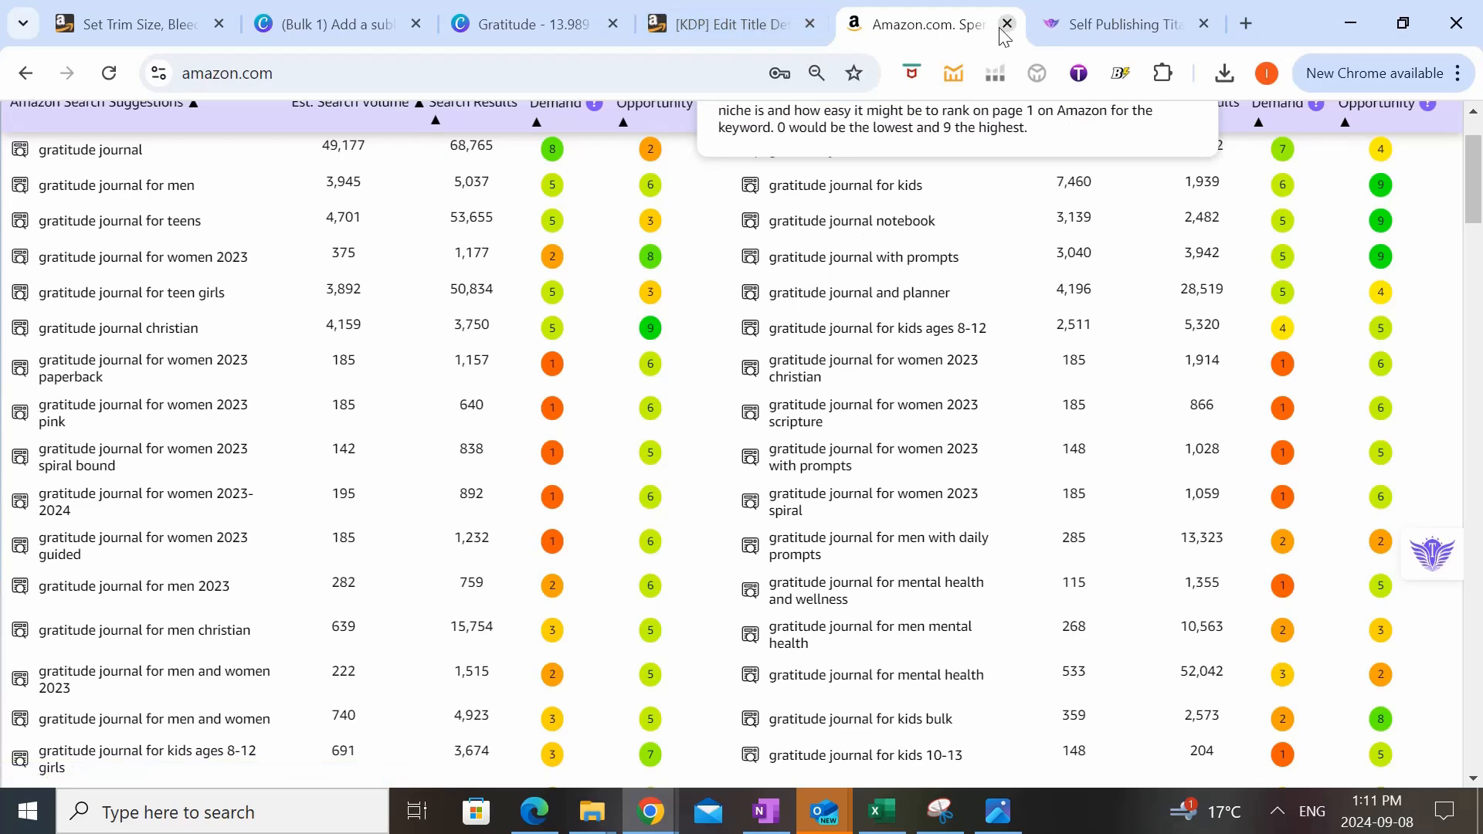
click(702, 19)
click(526, 599)
text(gratitude j)
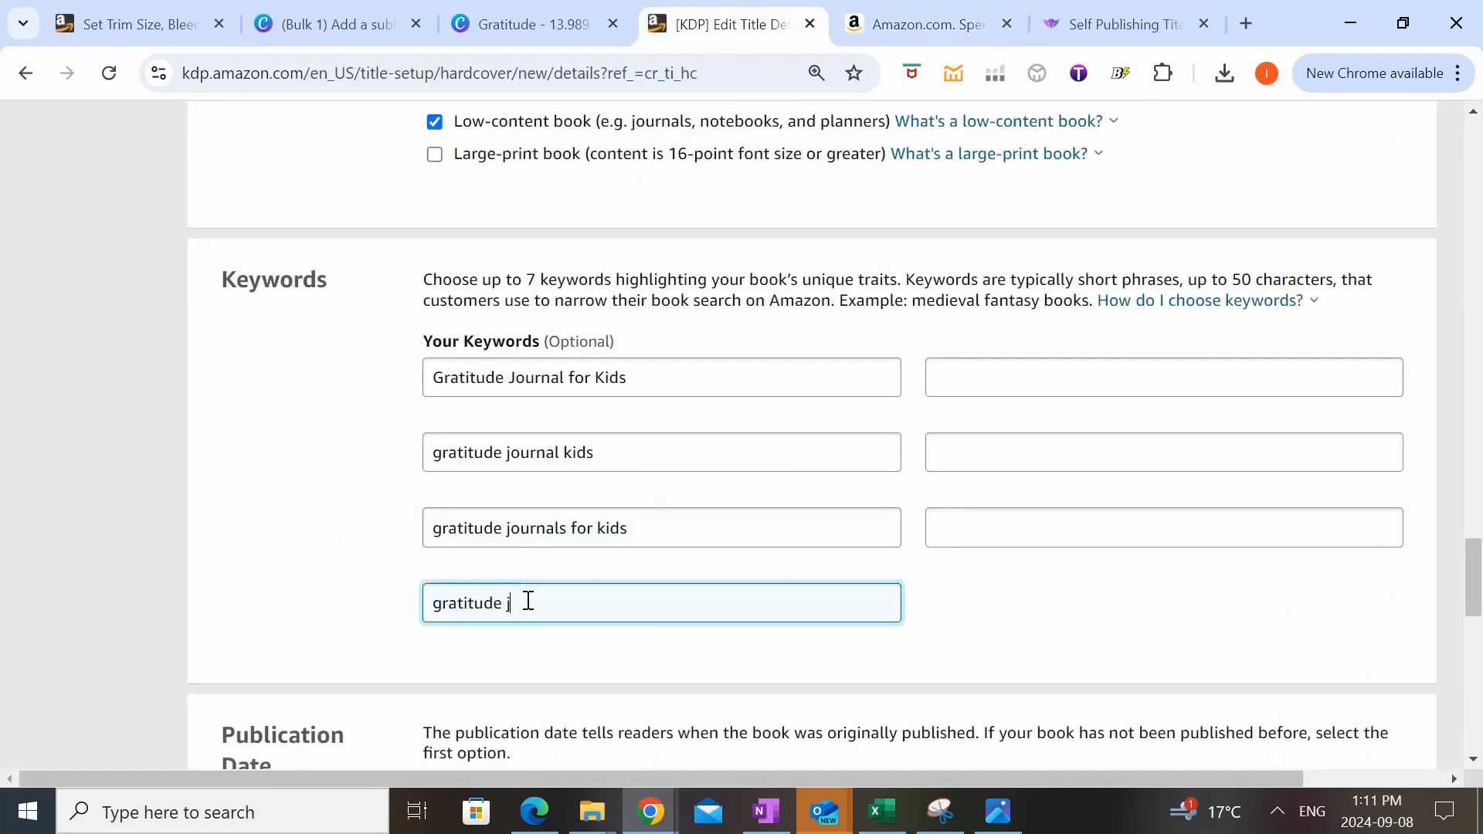
text(ournal with prompts)
key(Tab)
- Check the Titans Pro suggestions again and enter "gratitude journal notebook" as the fifth KDP keyword
click(919, 24)
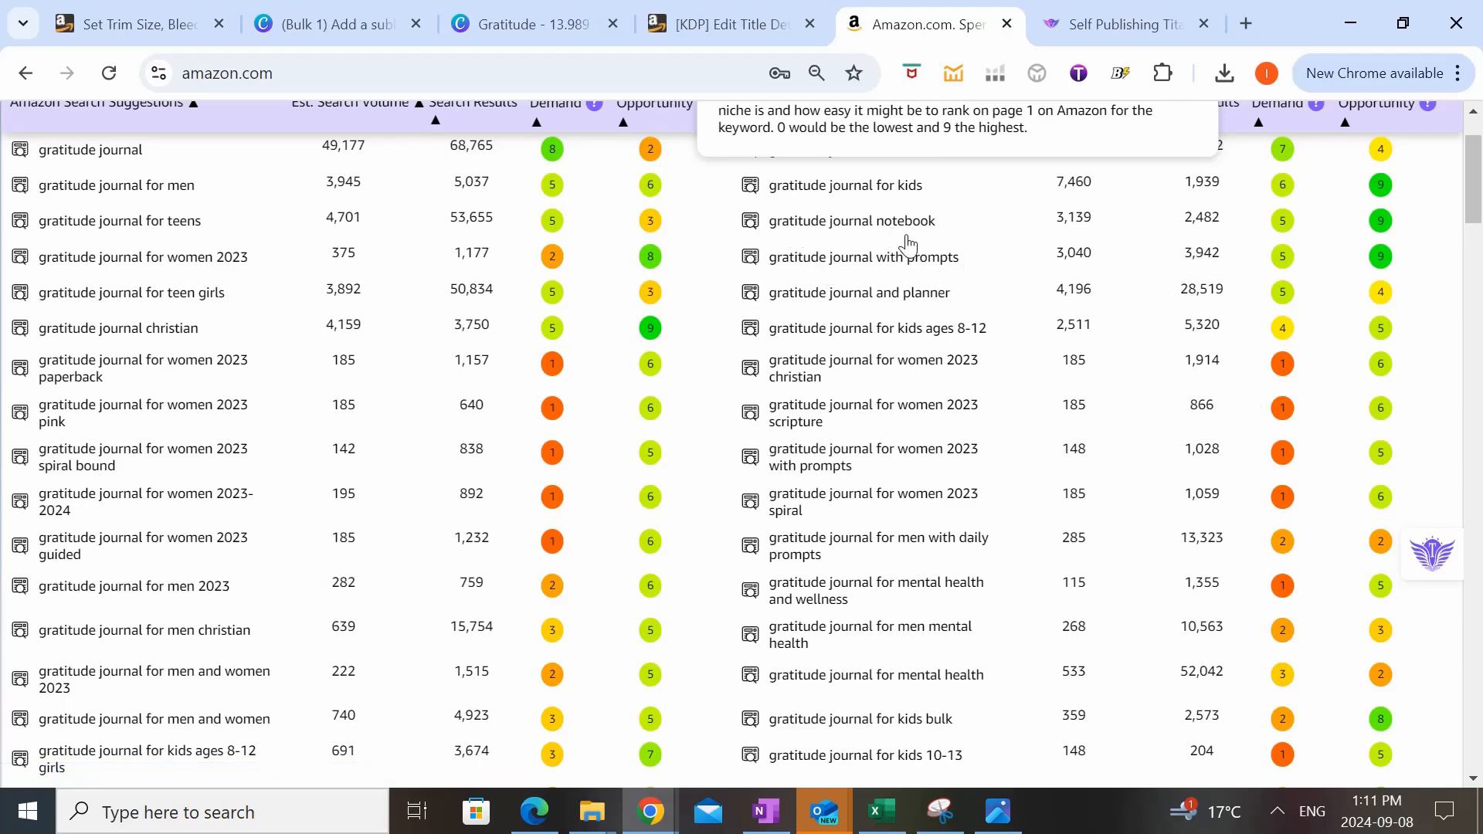
click(730, 24)
text(grati)
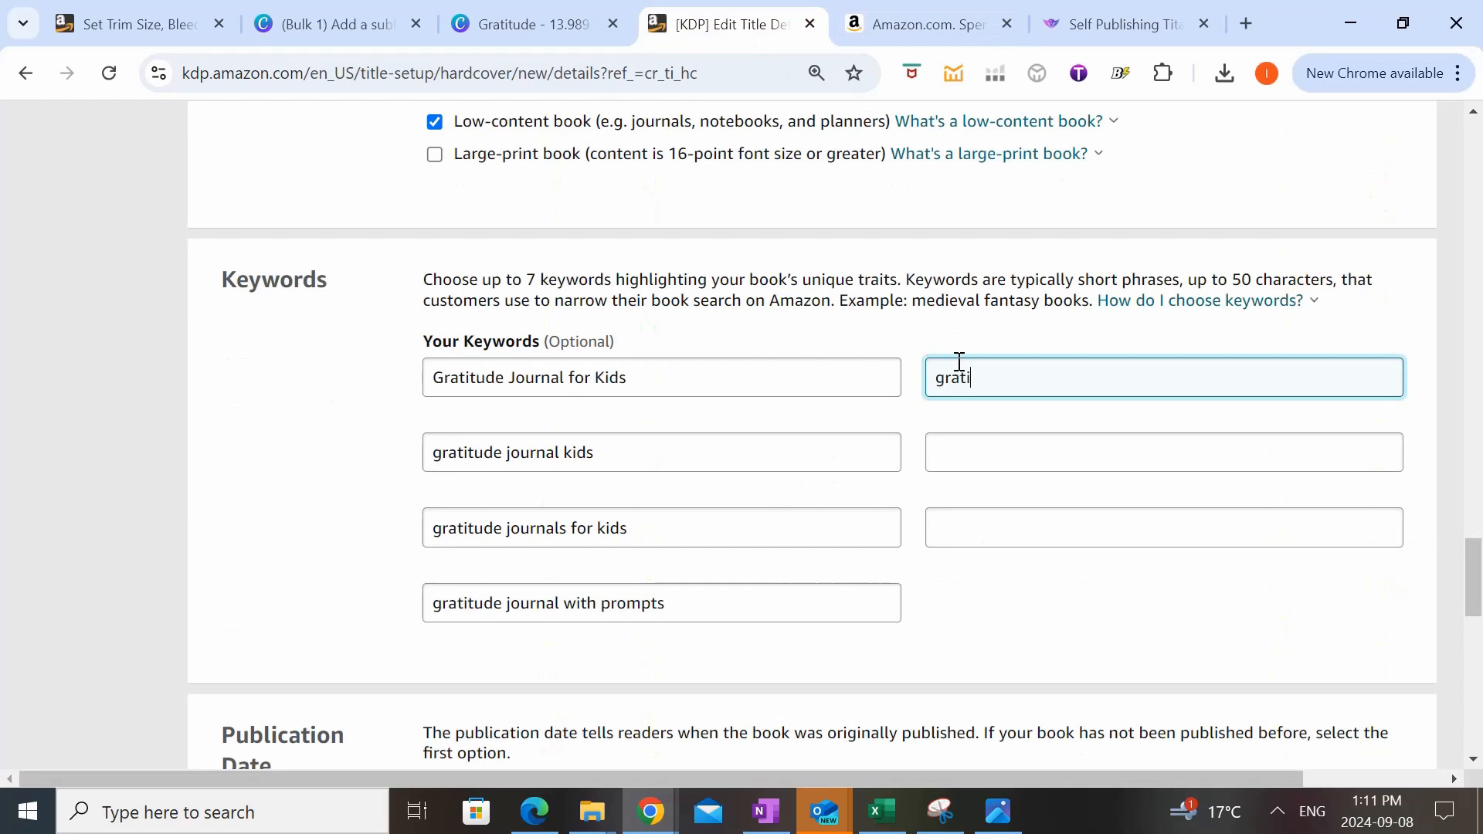
text(tude journal notebook)
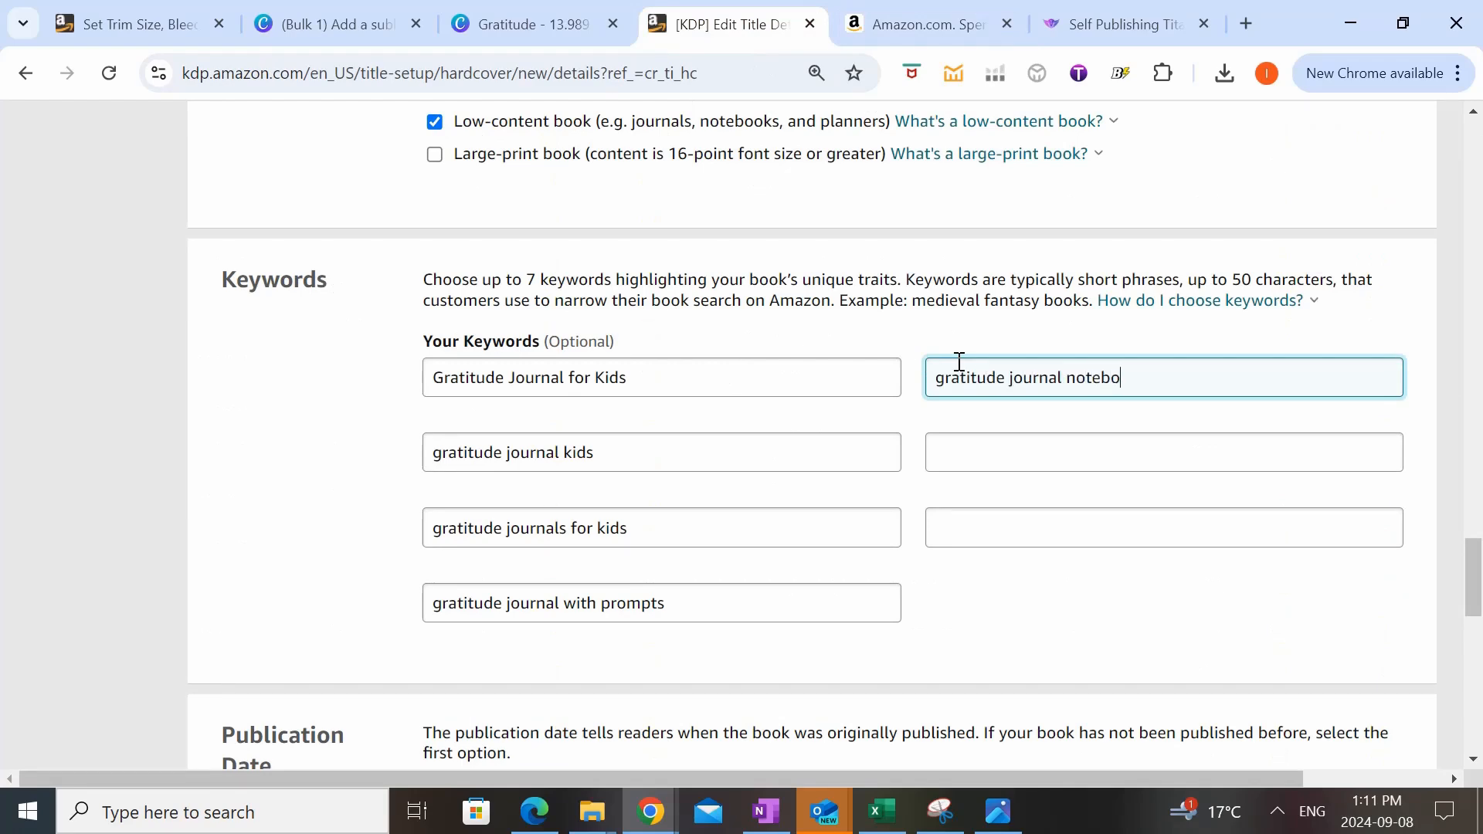
- Return to the Amazon store page, replace the search phrase with "journal with prompts", and look up its Titans Pro suggestions
key(ctrl+Tab)
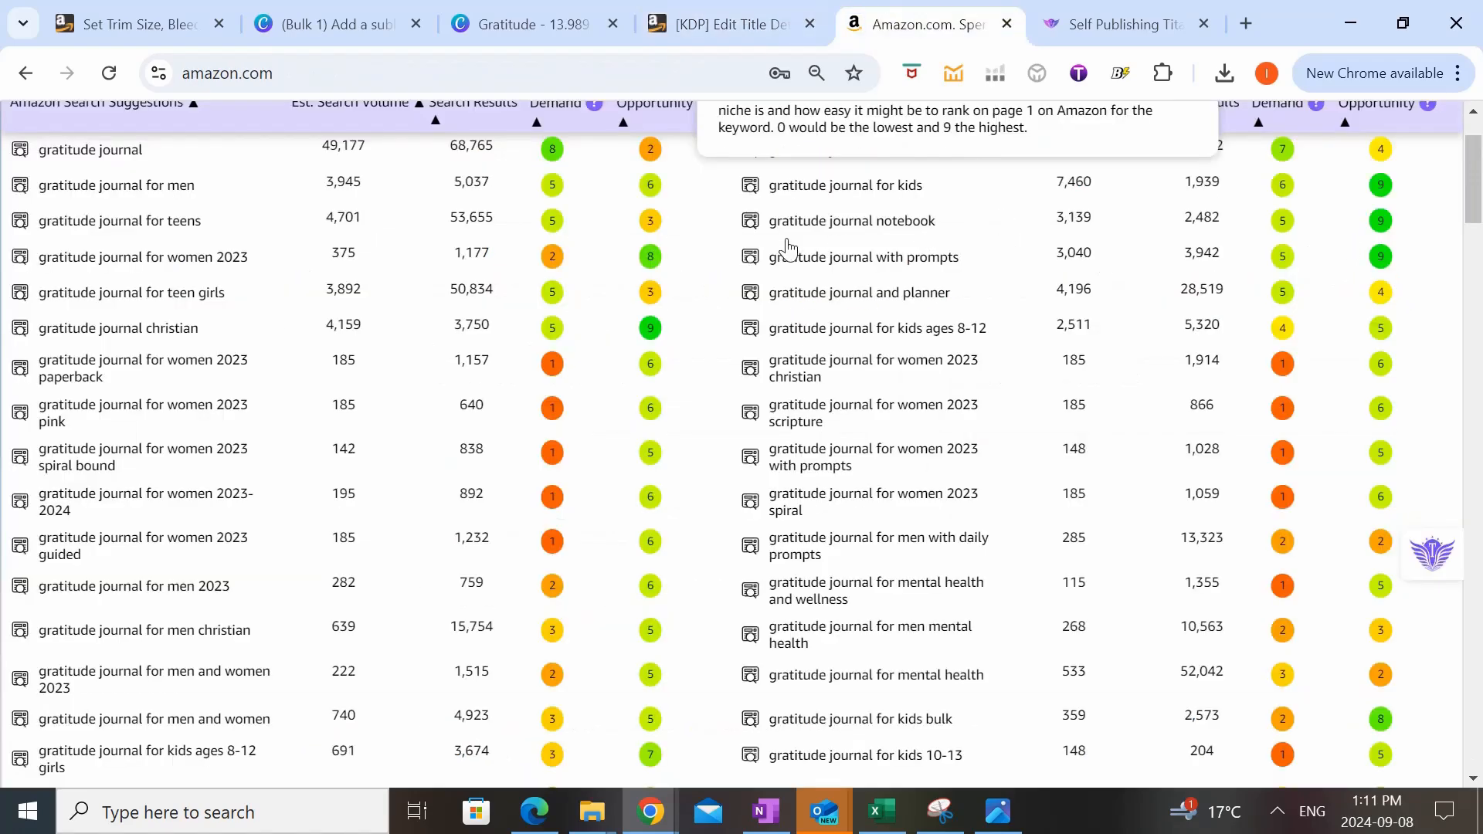
scroll(1064, 228, up, 2)
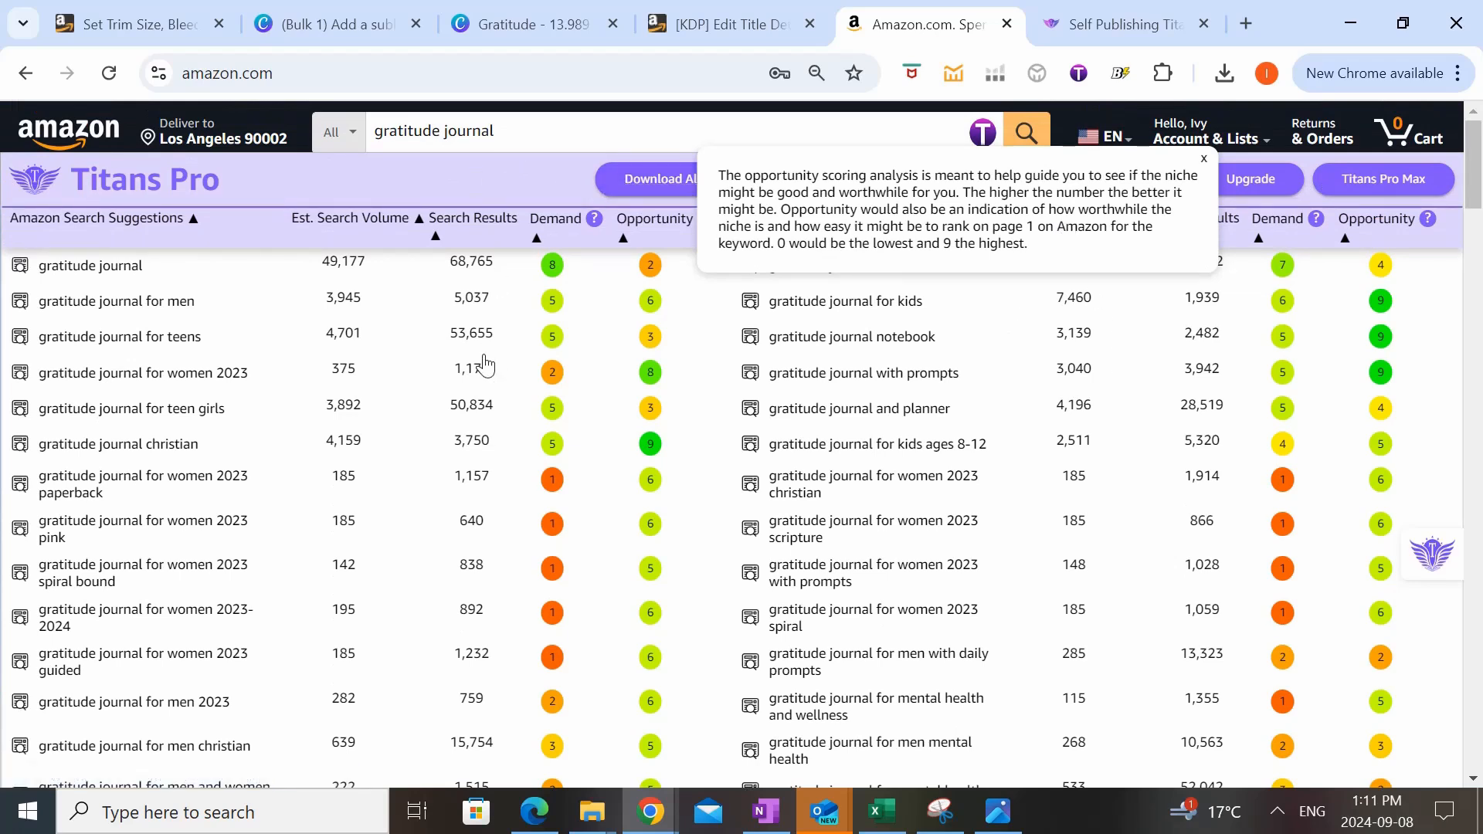
click(529, 132)
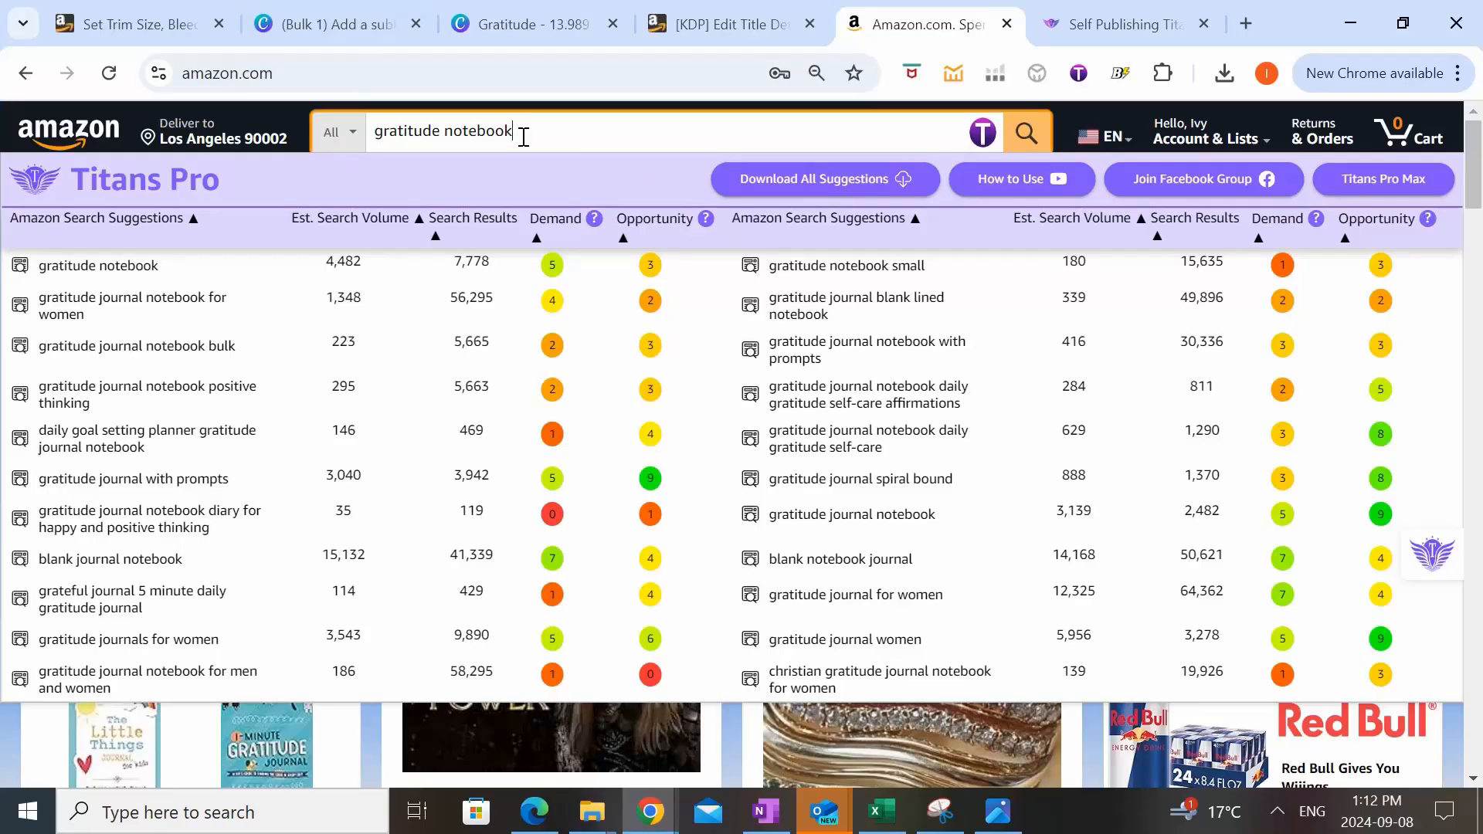
drag(520, 132, 377, 128)
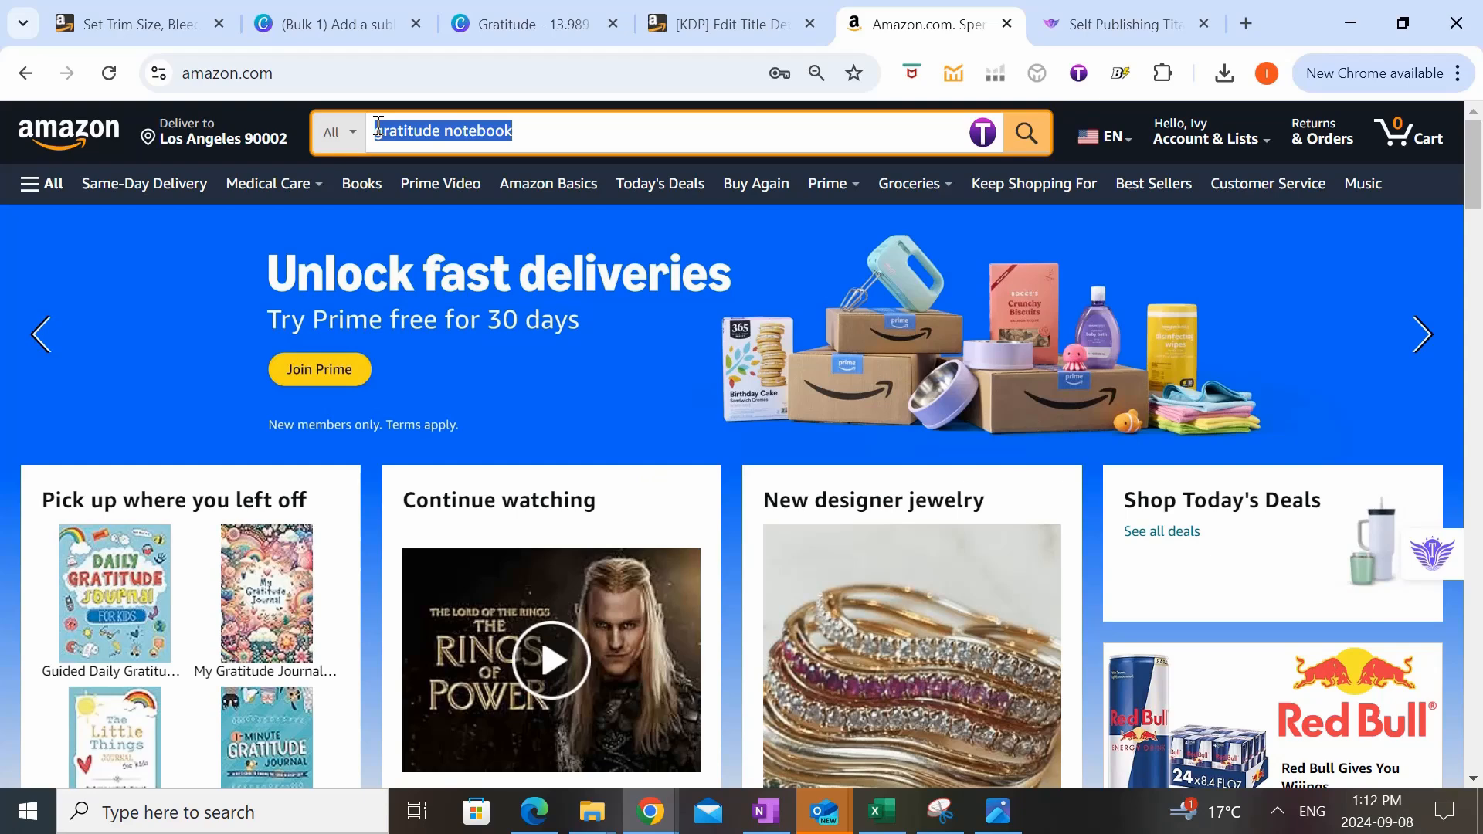
text(journal with prompts)
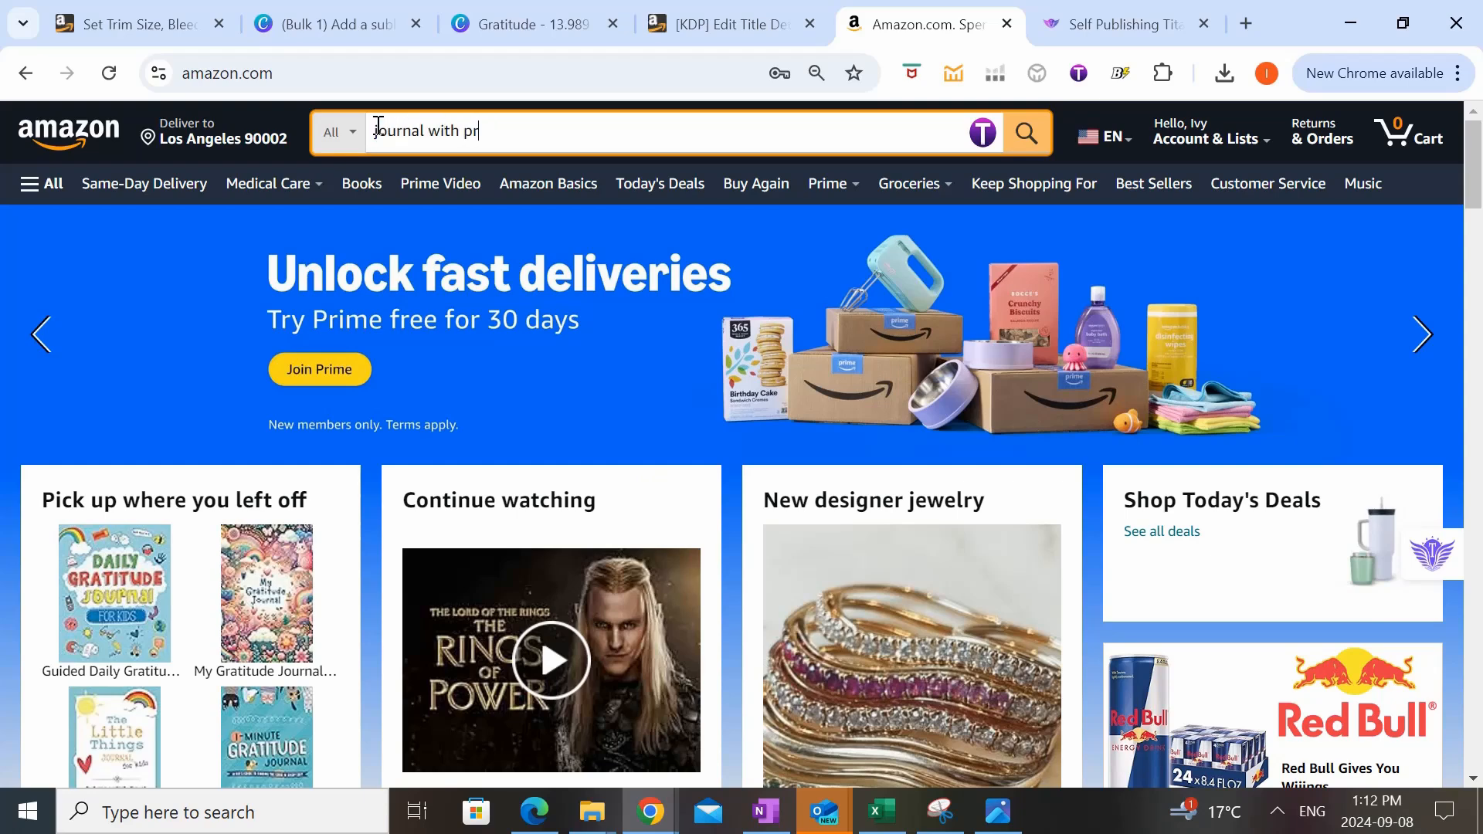
click(974, 135)
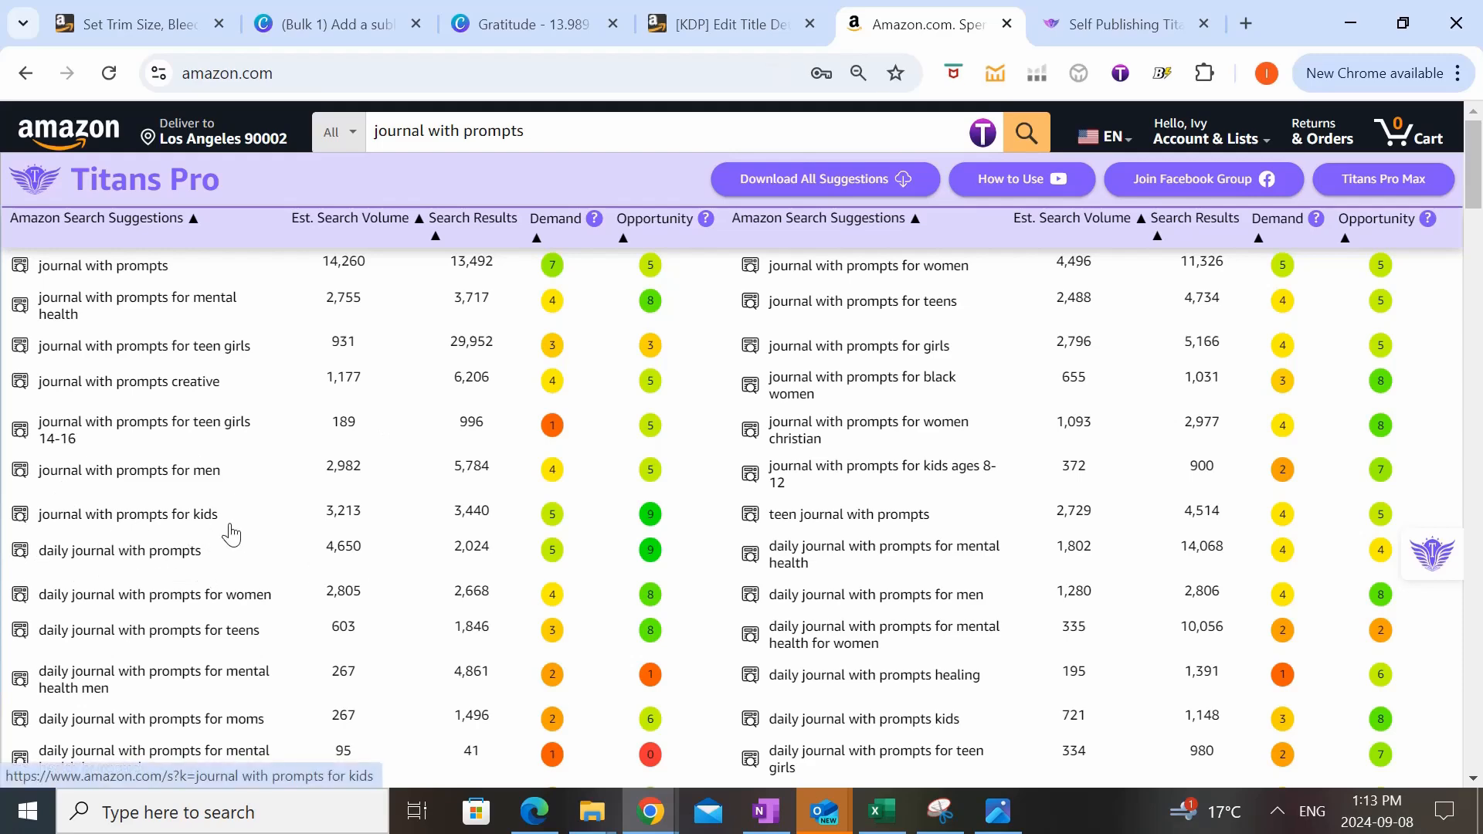
- Switch back to the KDP title details and enter "journal with prompts for kids" as the sixth keyword
click(732, 24)
click(961, 467)
text(journal wi)
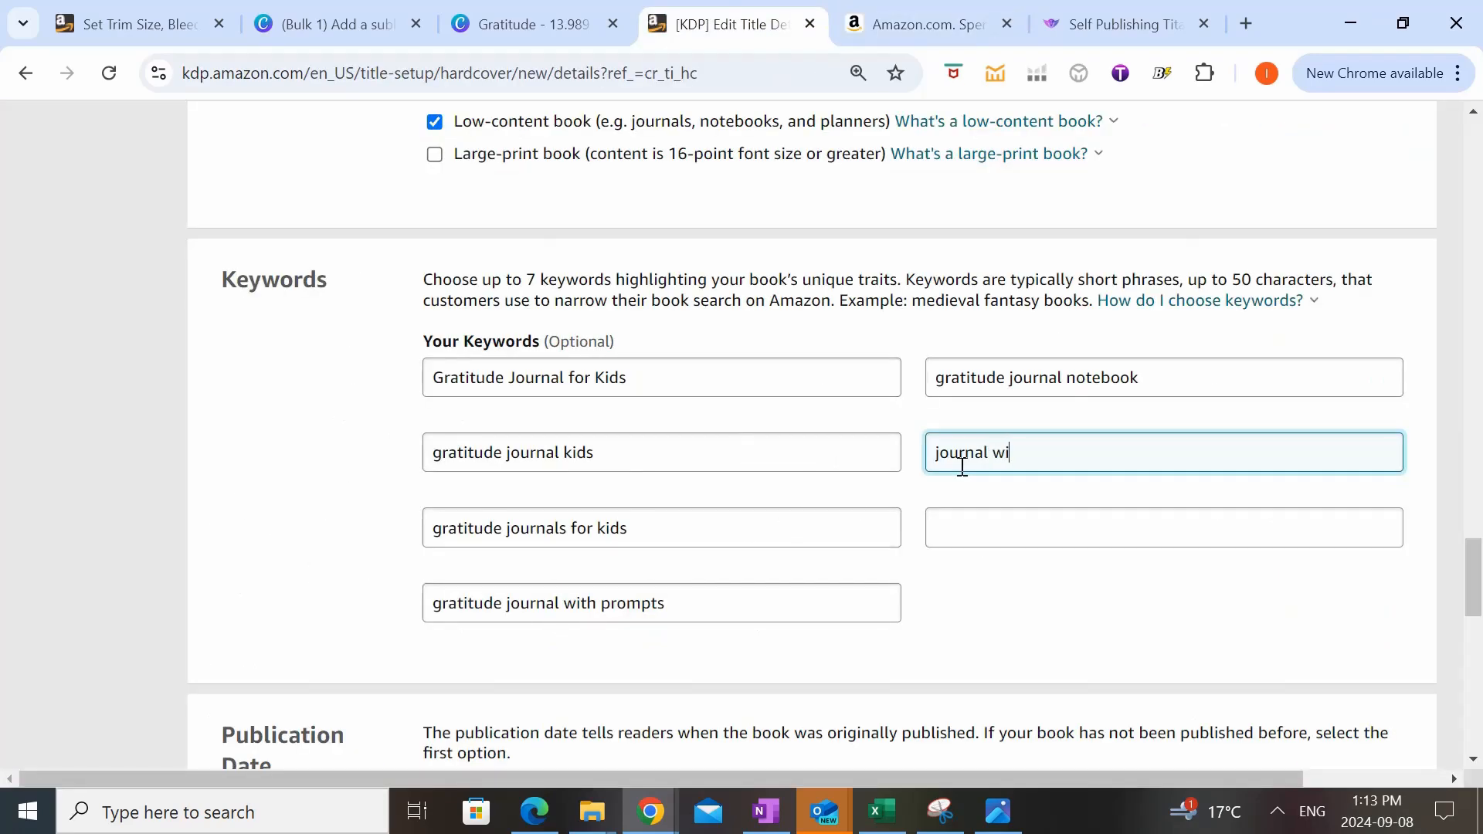
text(th prompts for kids)
- Recheck the "journal with prompts" suggestions and enter "daily journal with prompts" as the seventh KDP keyword
click(905, 25)
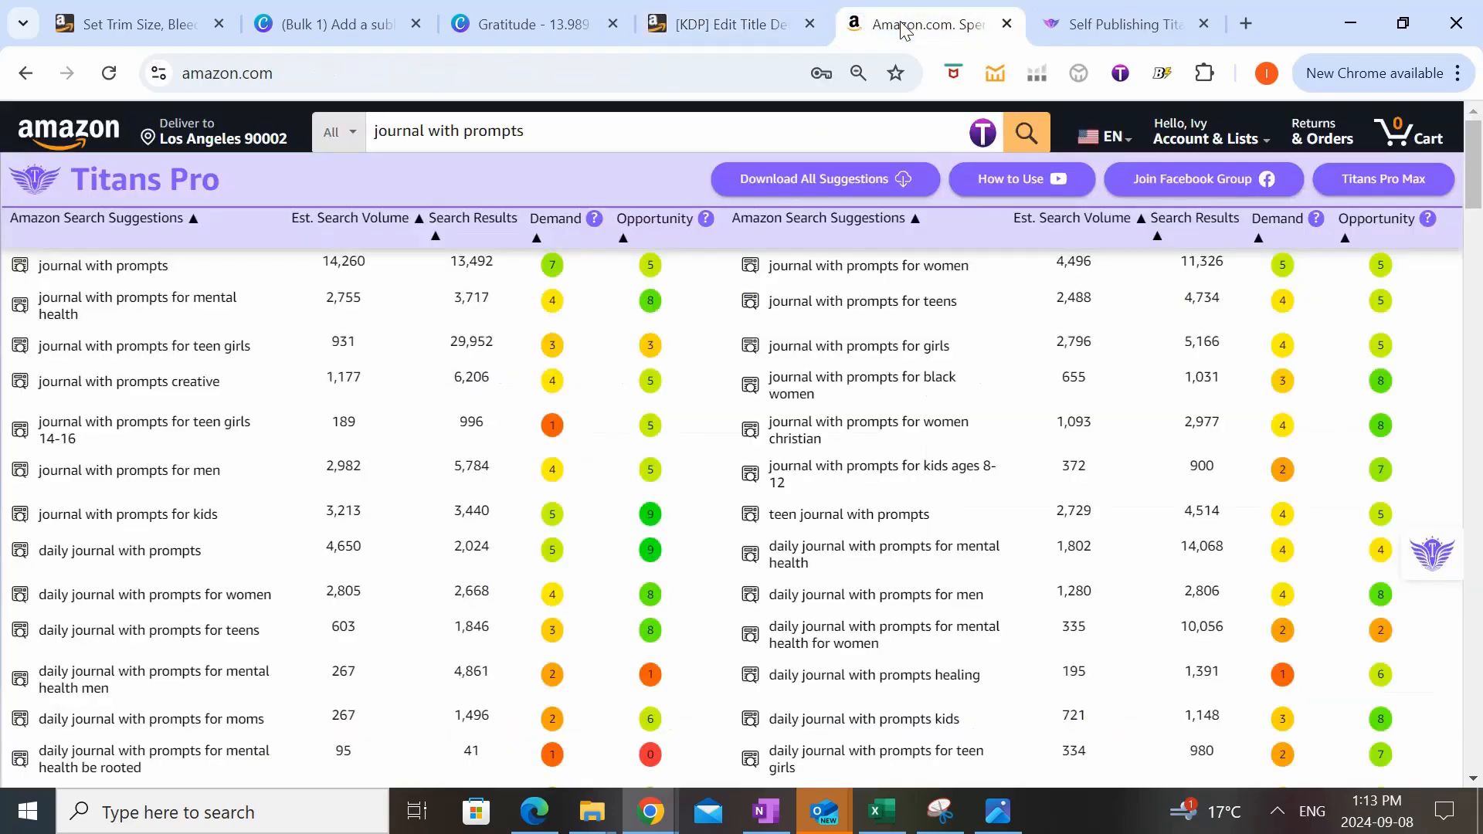
click(823, 13)
click(1040, 530)
text(daily journal wit)
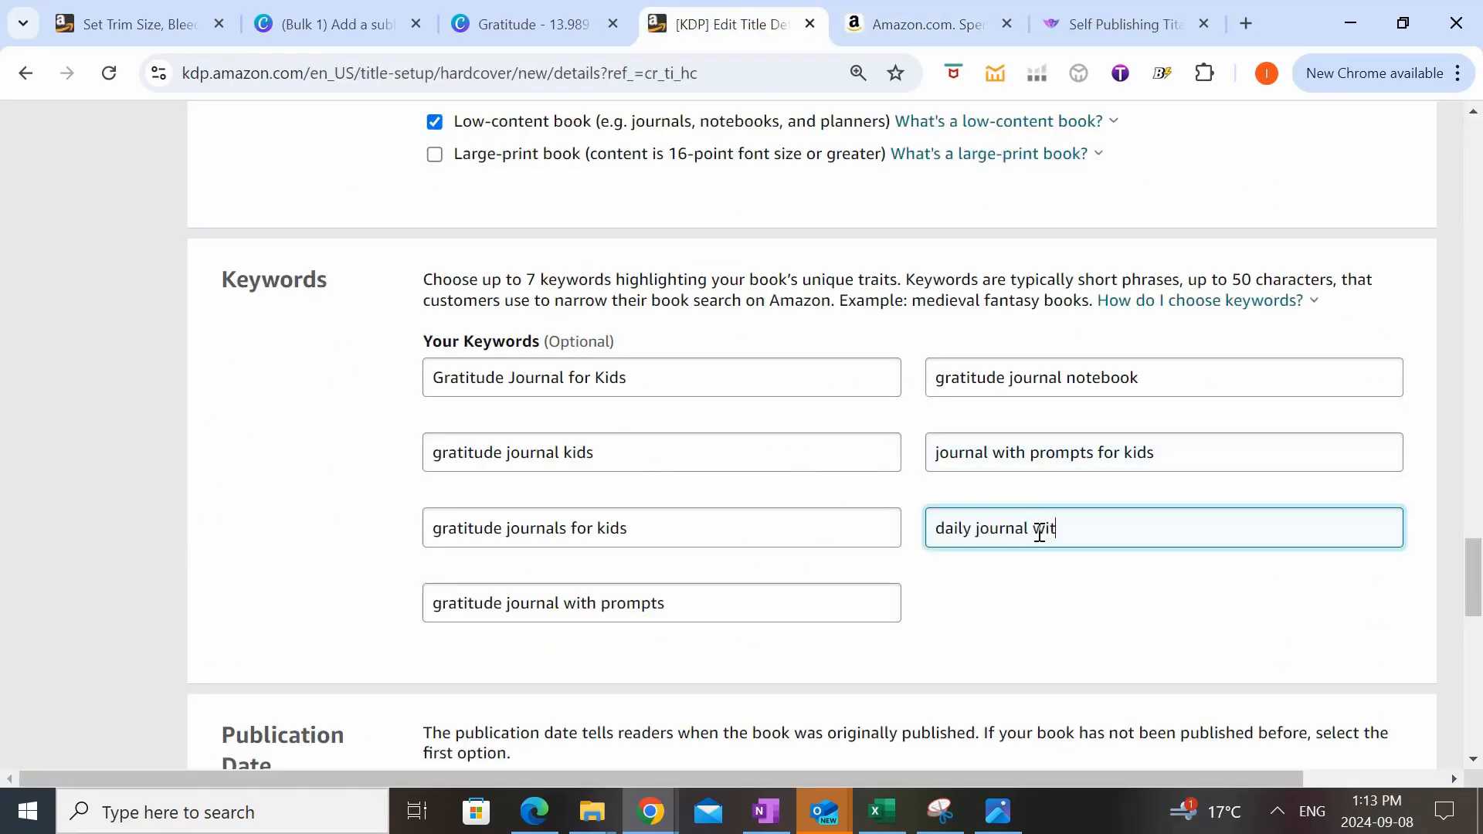
text(h prompts)
click(1103, 605)
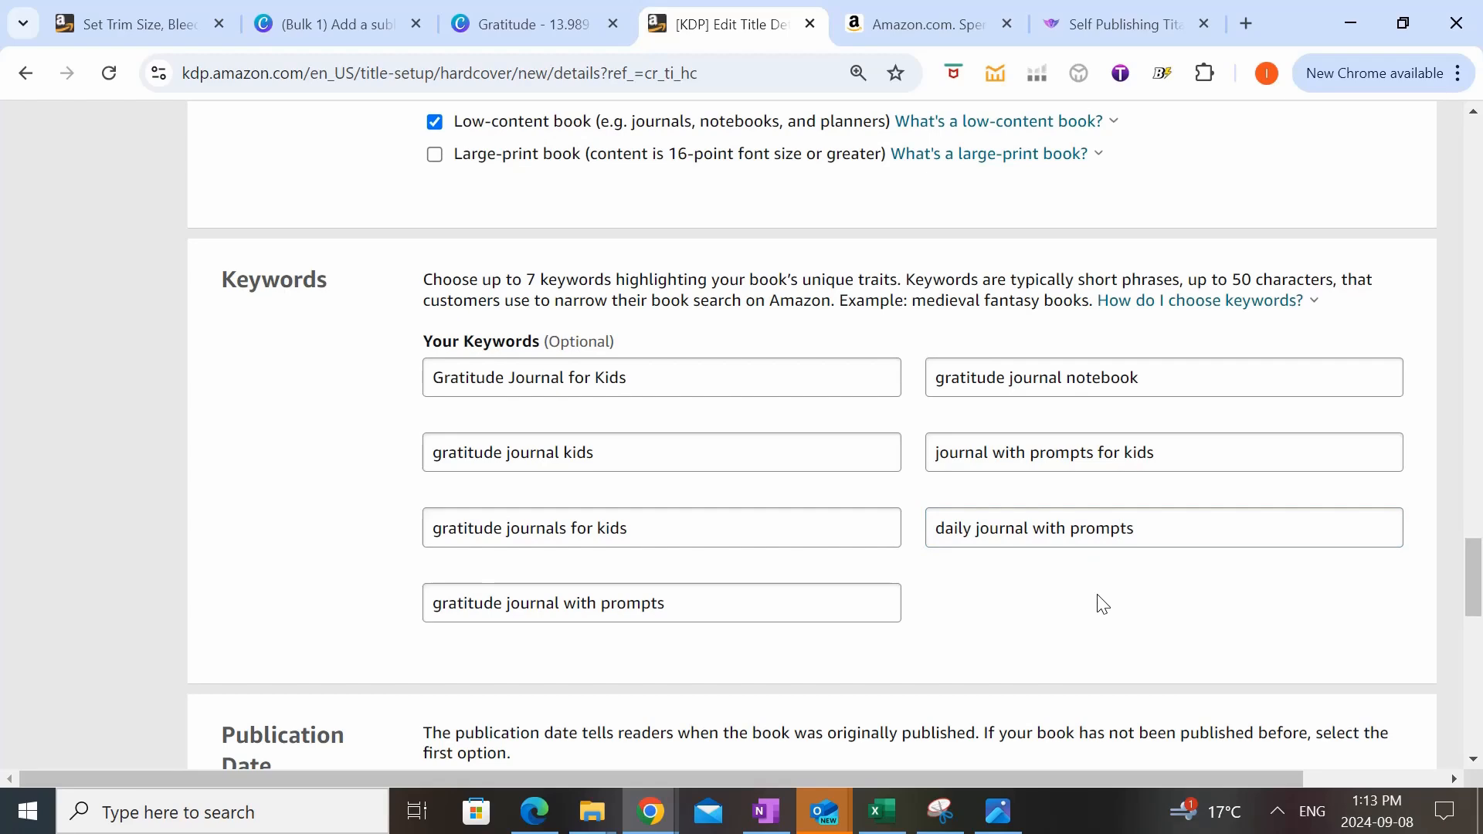
- Keep the preselected publication and release date options, and save the hardcover details to continue to the content page
scroll(1103, 605, down, 1)
scroll(1103, 604, down, 2)
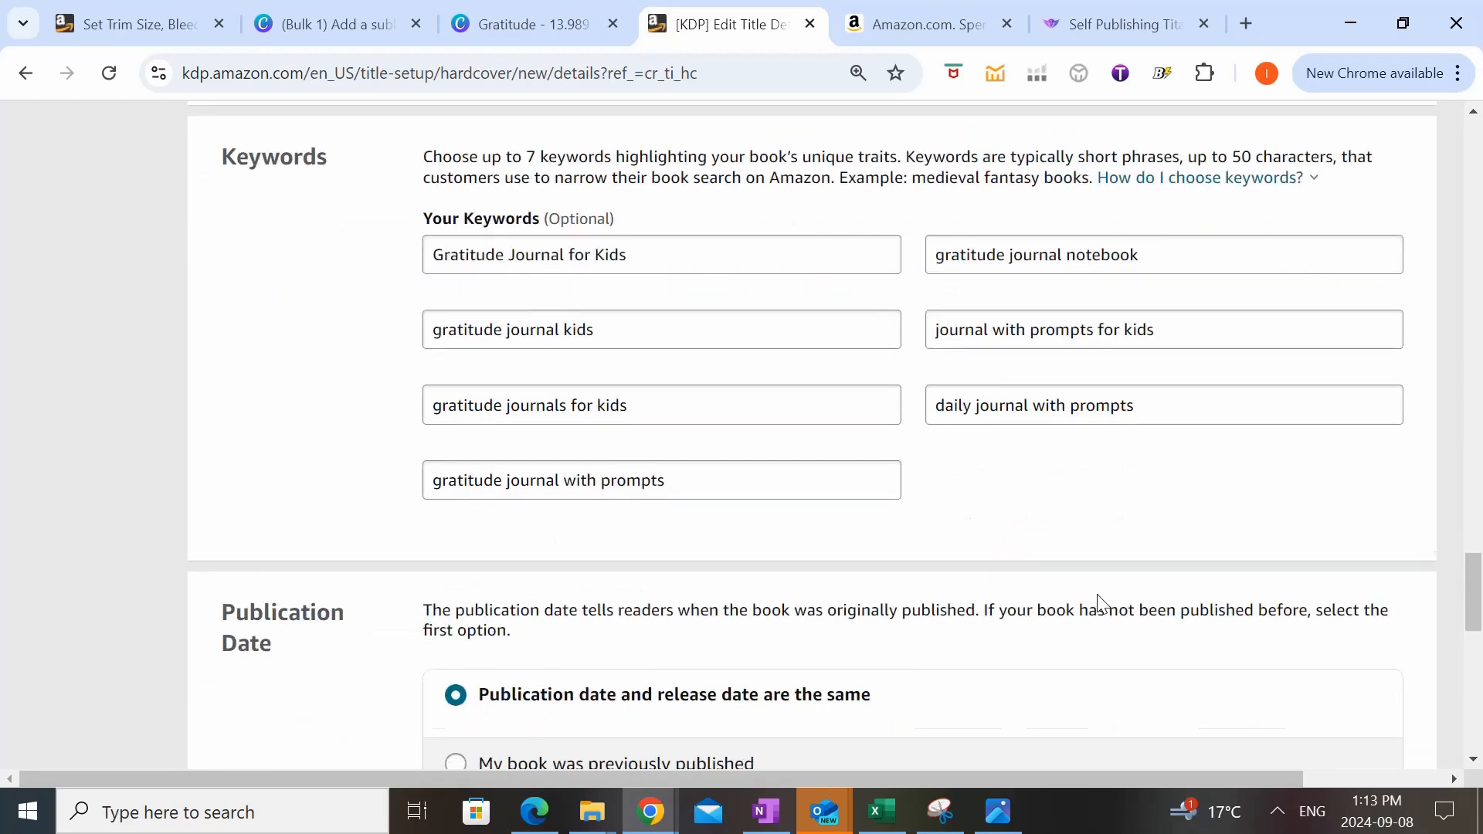
scroll(991, 507, down, 1)
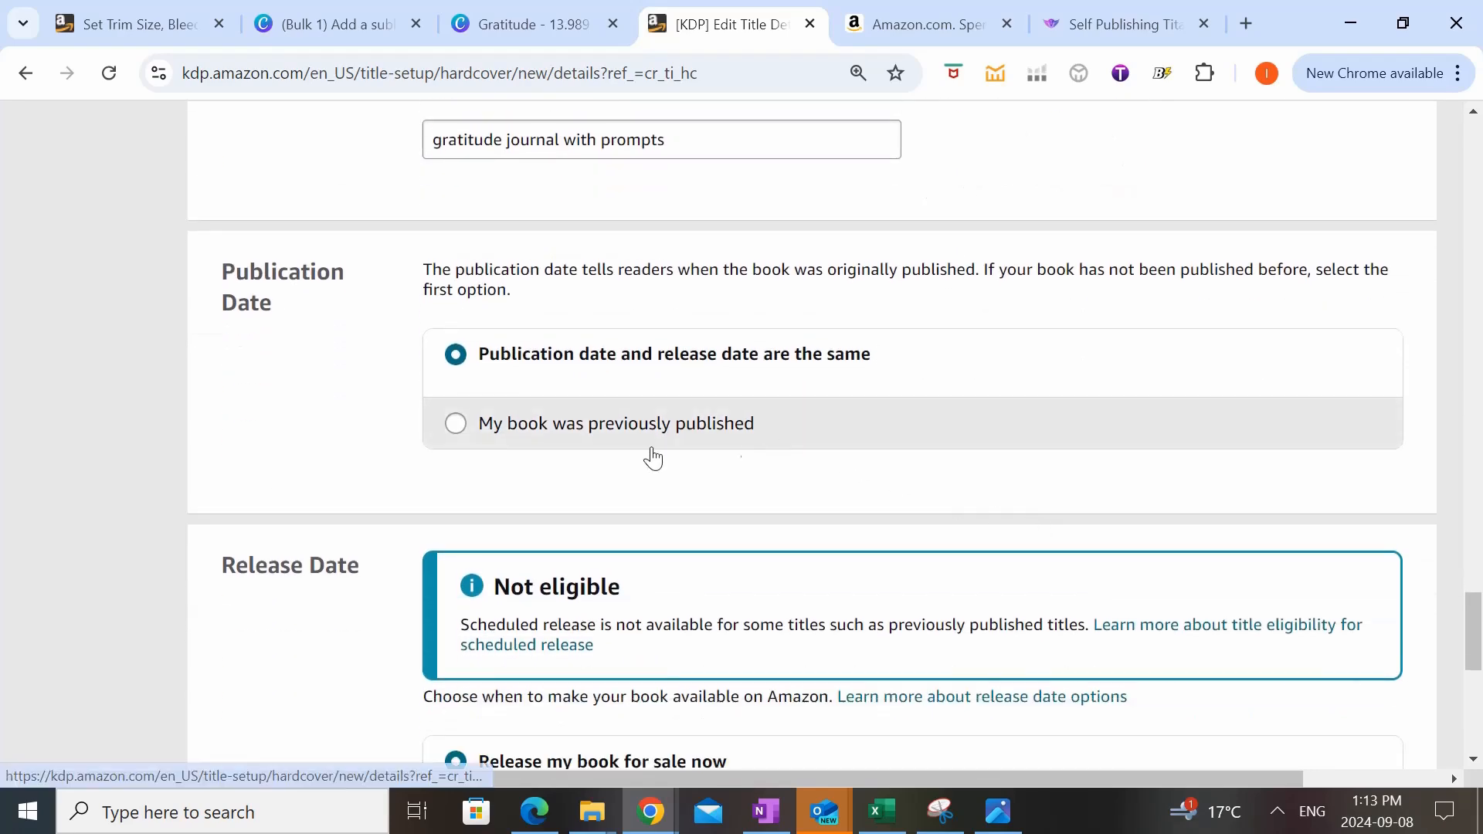
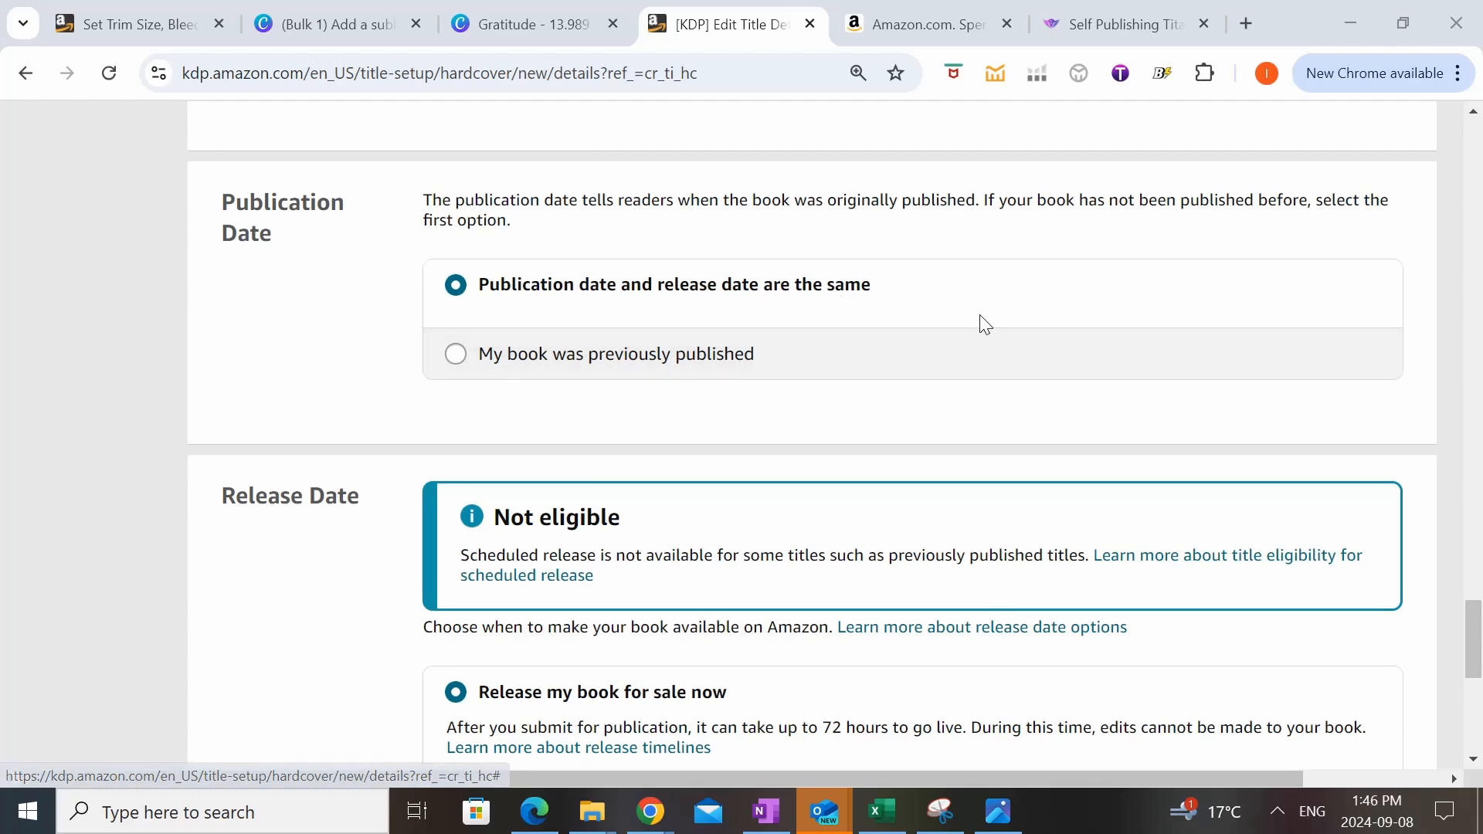
scroll(979, 321, down, 4)
scroll(979, 324, up, 1)
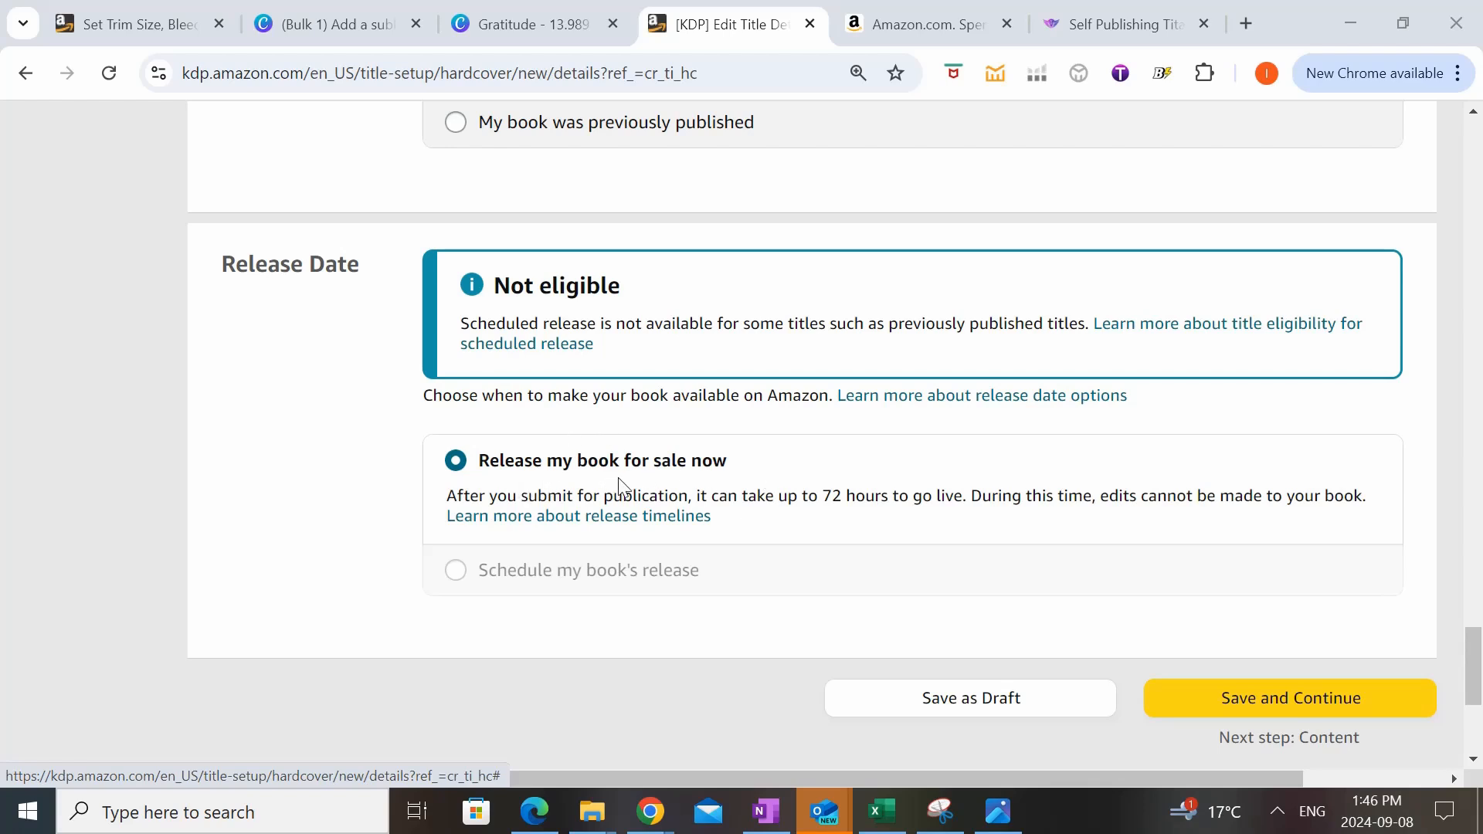
click(1297, 699)
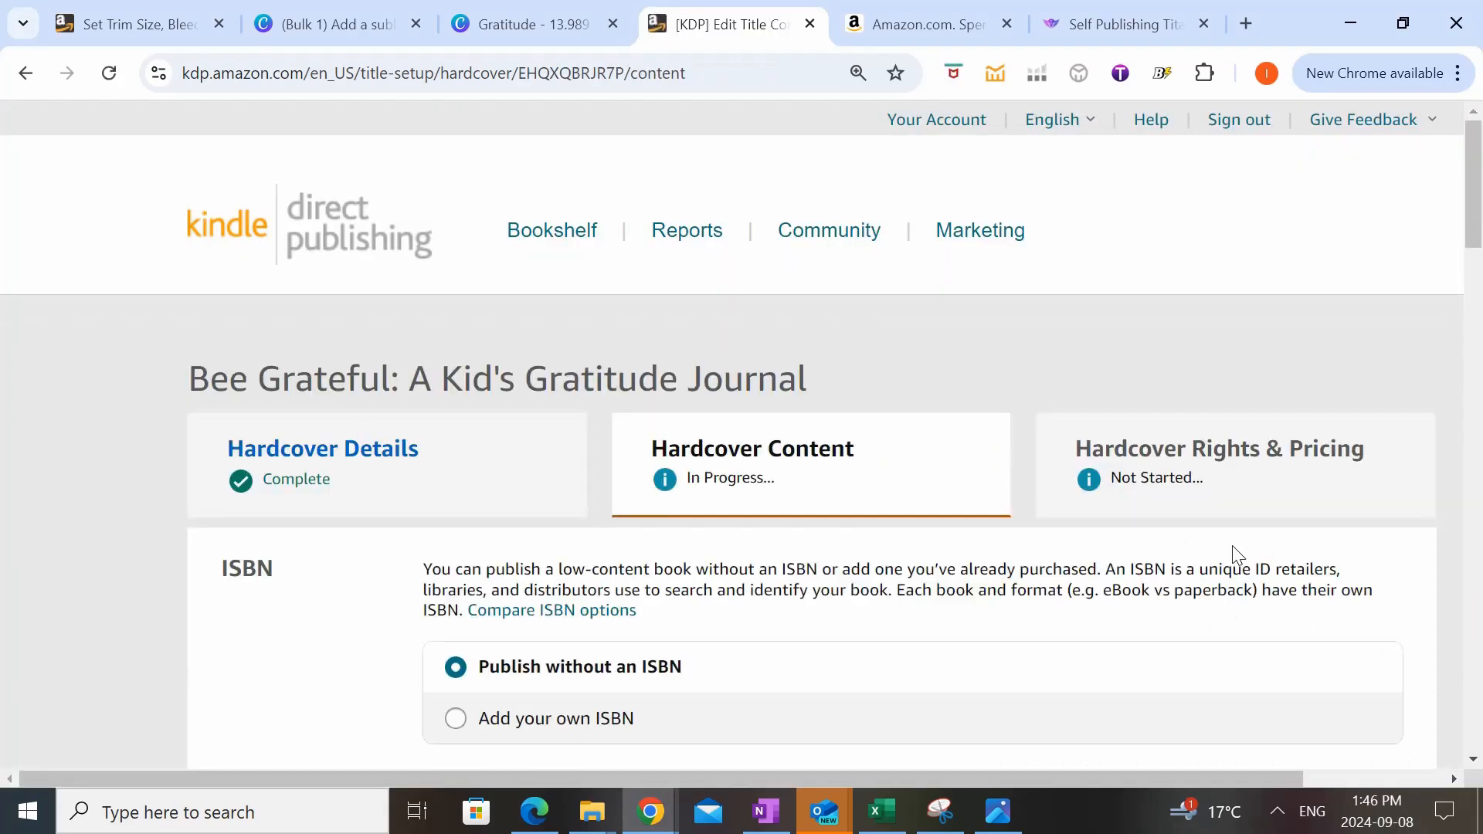
- Review the ISBN, interior and paper type, and trim size options on the hardcover content page, keeping the preselected choices
scroll(1220, 433, down, 2)
scroll(1205, 293, down, 2)
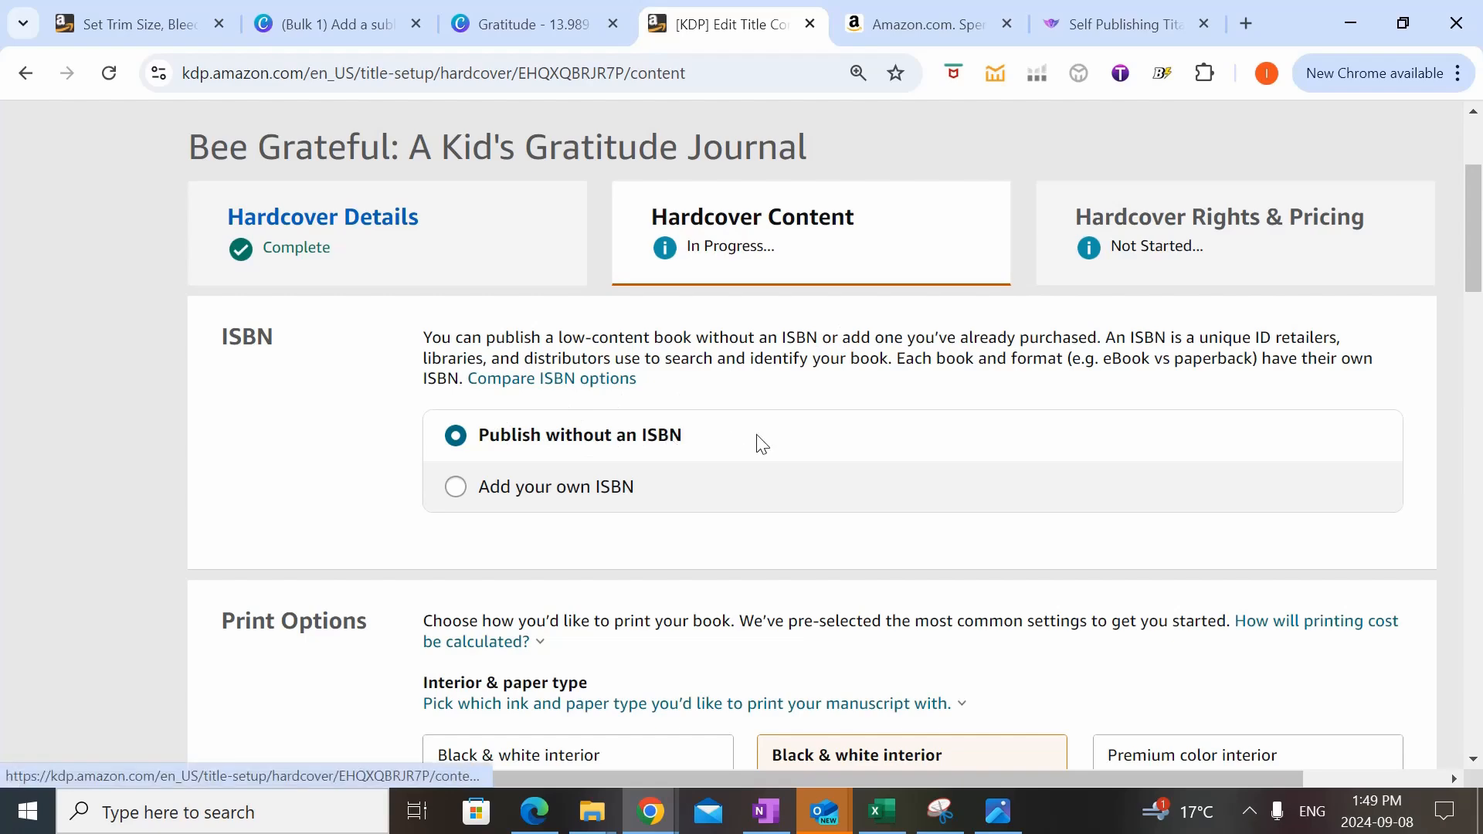
scroll(759, 442, down, 4)
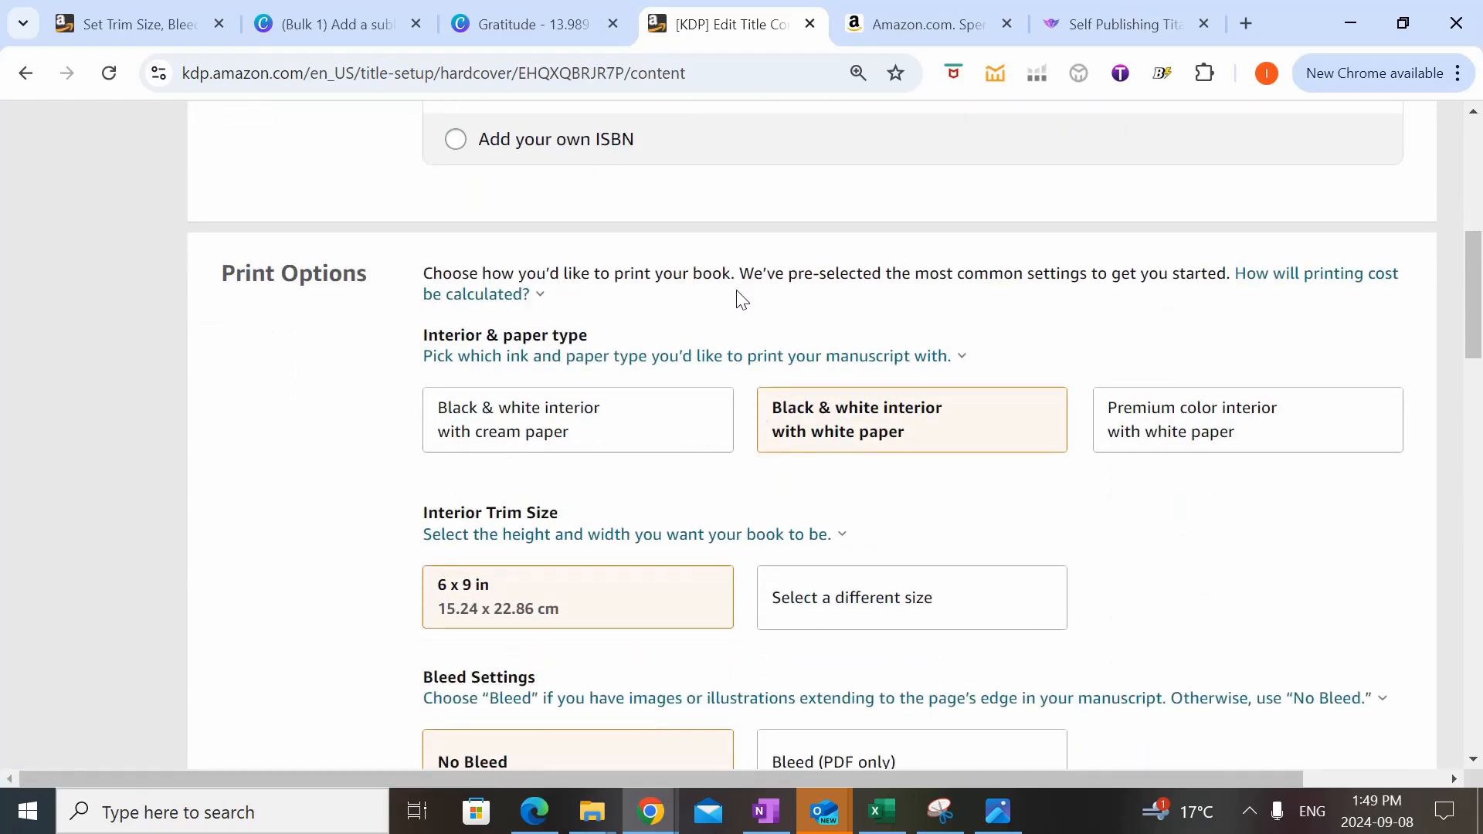
scroll(738, 298, down, 1)
click(503, 239)
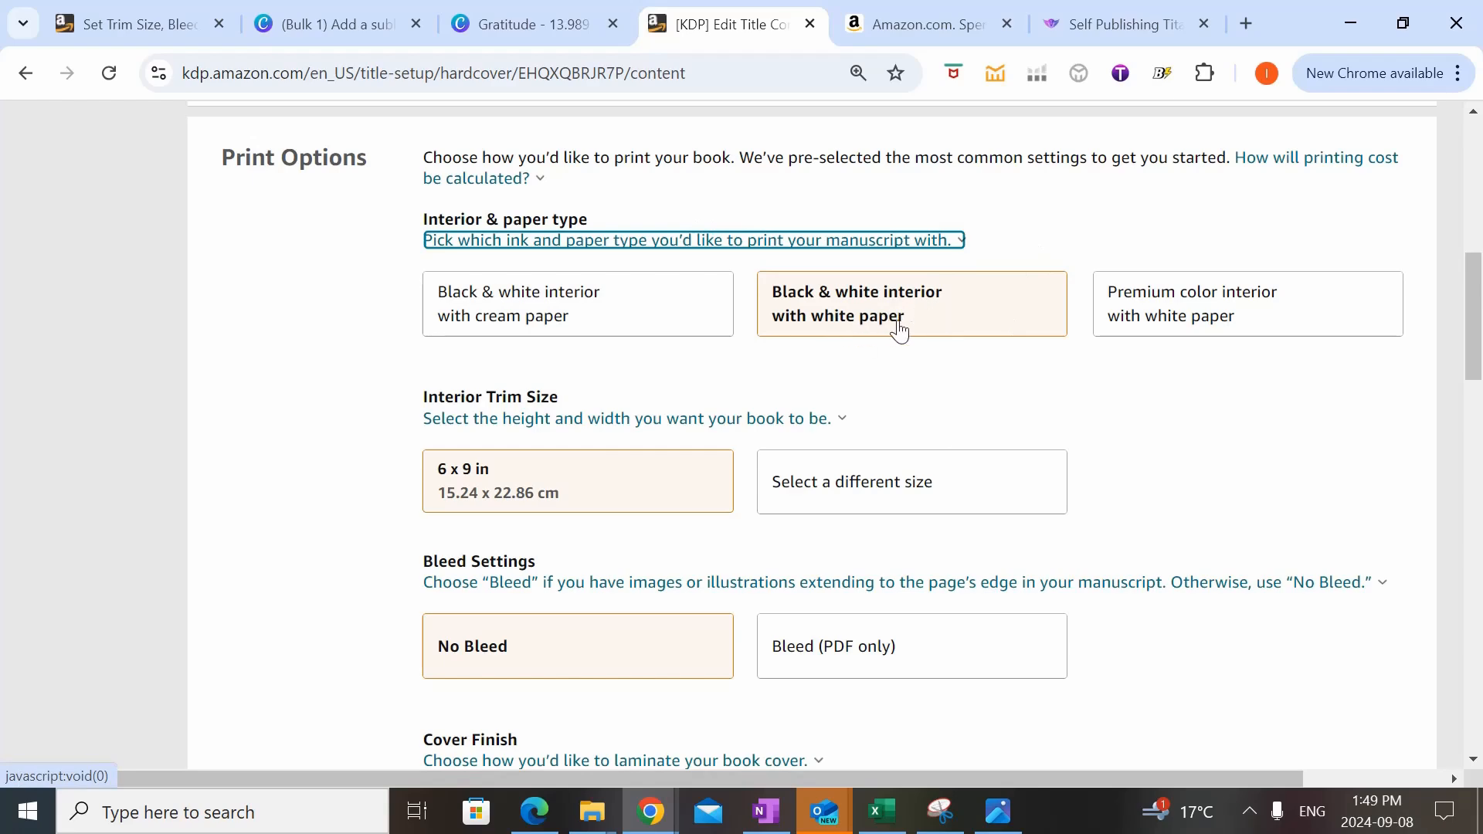
scroll(888, 301, down, 2)
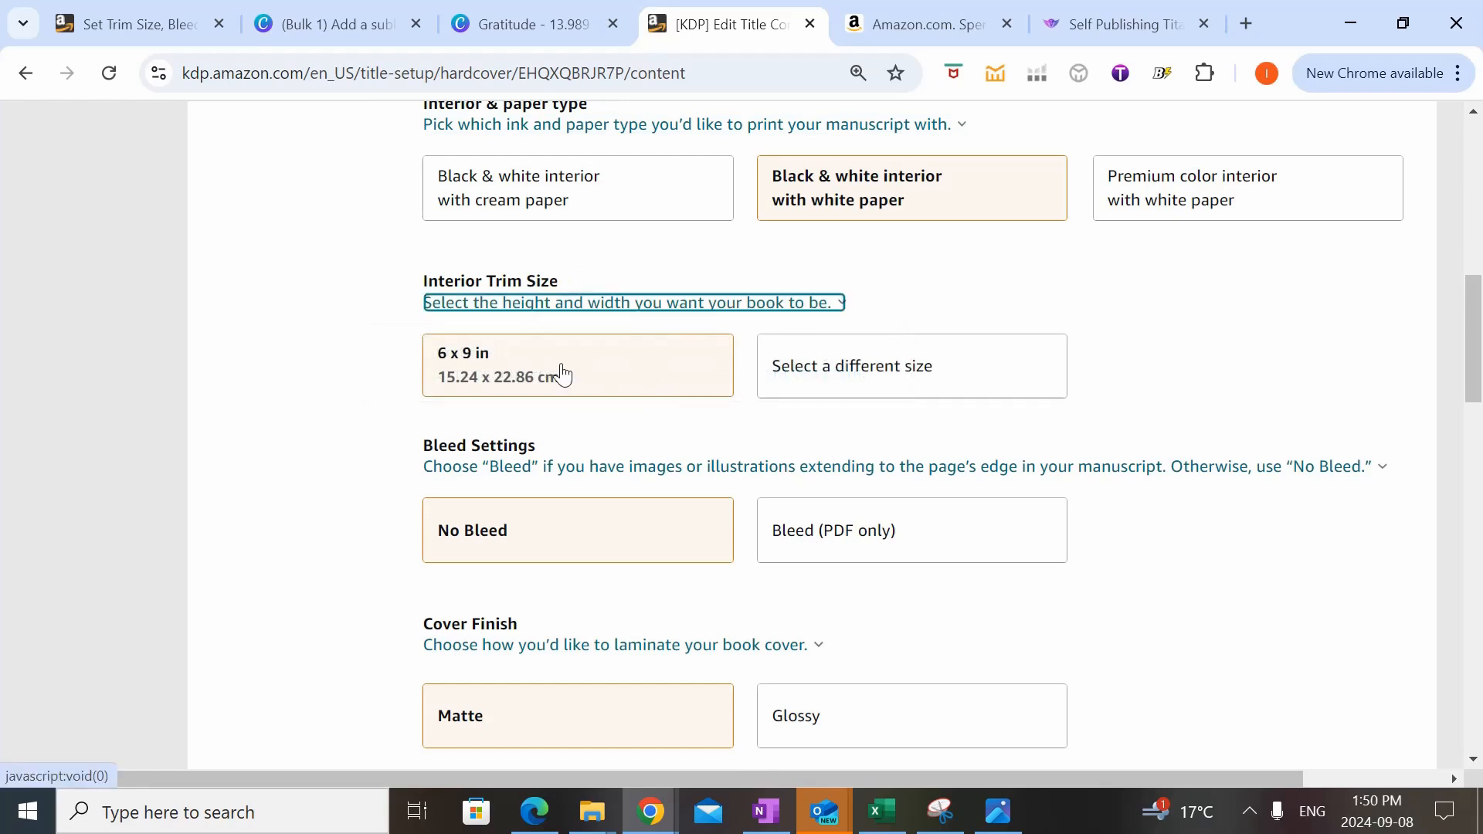
click(795, 386)
click(1121, 339)
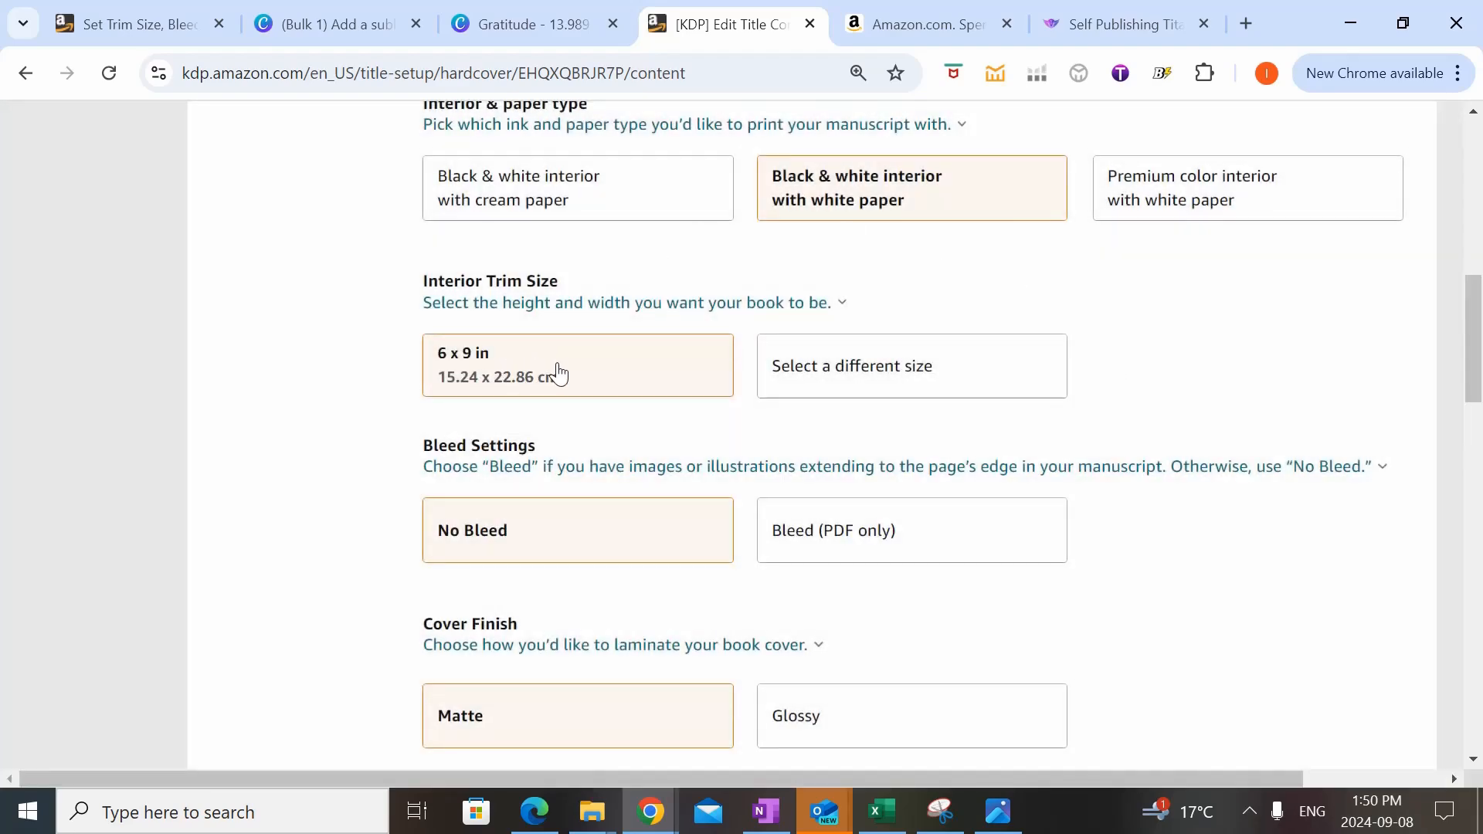
- Set the bleed setting to Bleed (PDF only) and the cover finish to Glossy
scroll(502, 379, down, 1)
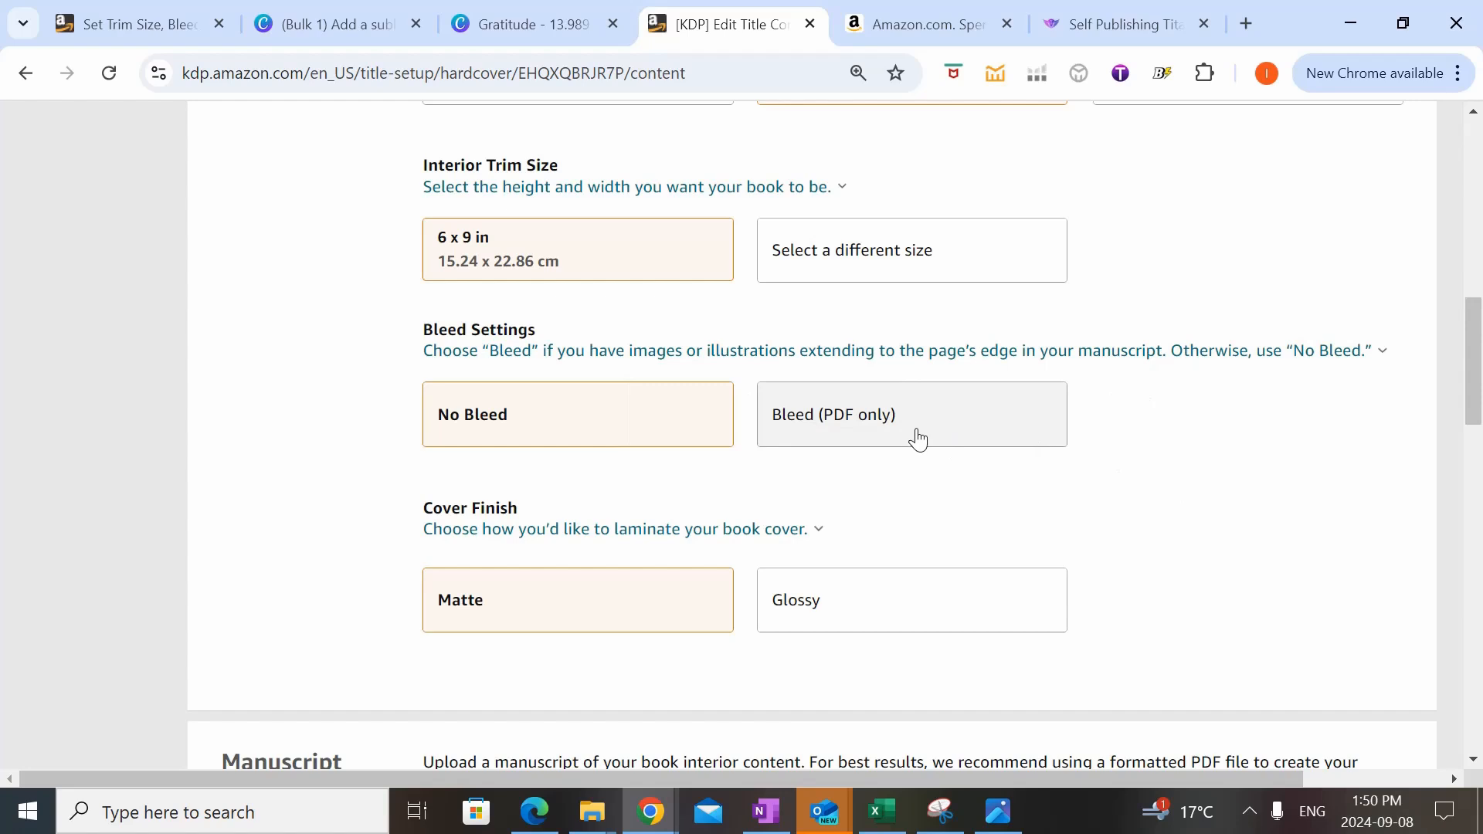
click(917, 448)
scroll(1197, 453, down, 1)
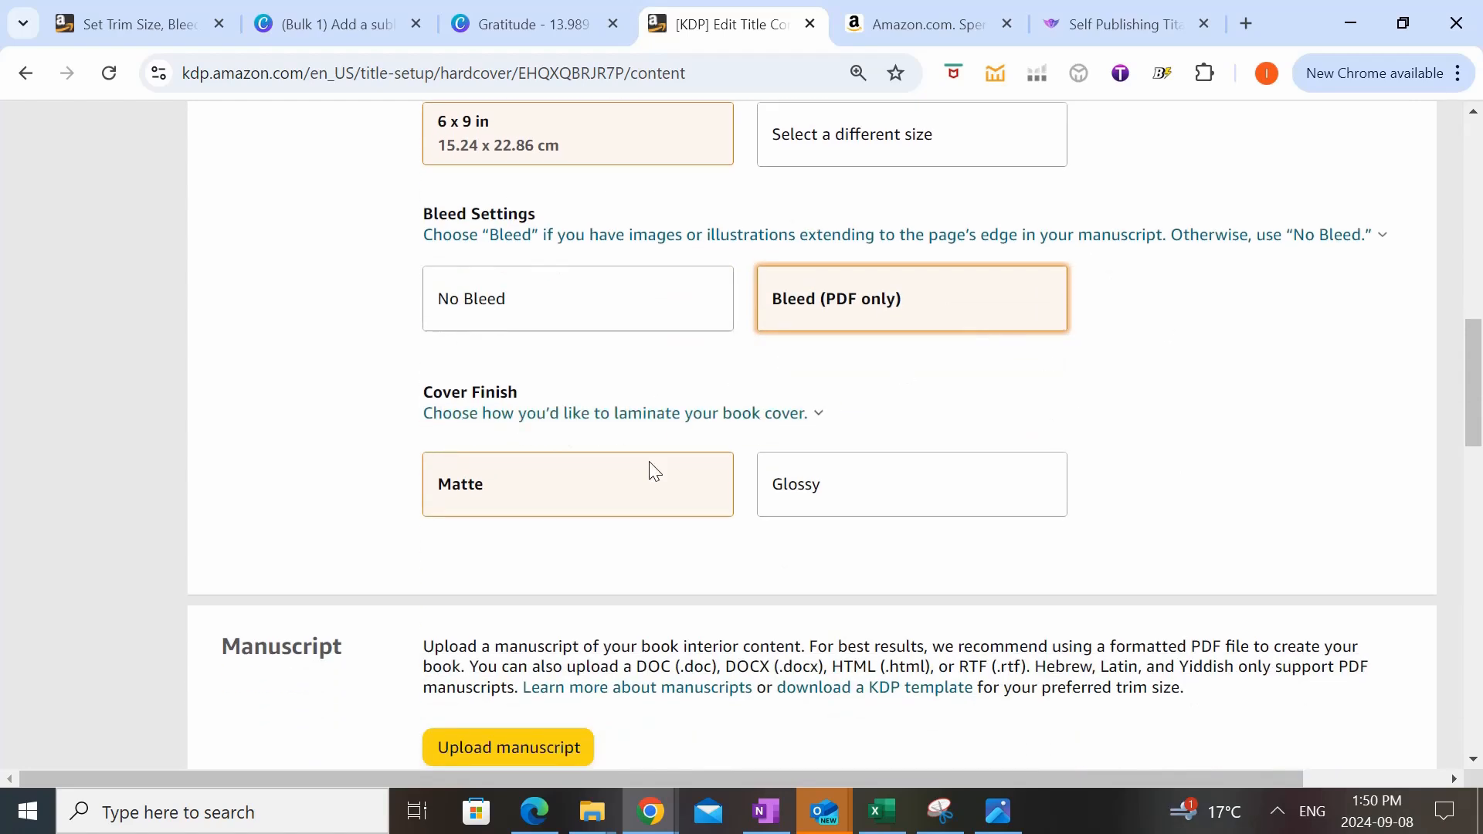
click(1010, 503)
- Upload the PDF "Gratitude Journal _Interior" from the Downloads folder as the book's manuscript
scroll(1218, 448, down, 3)
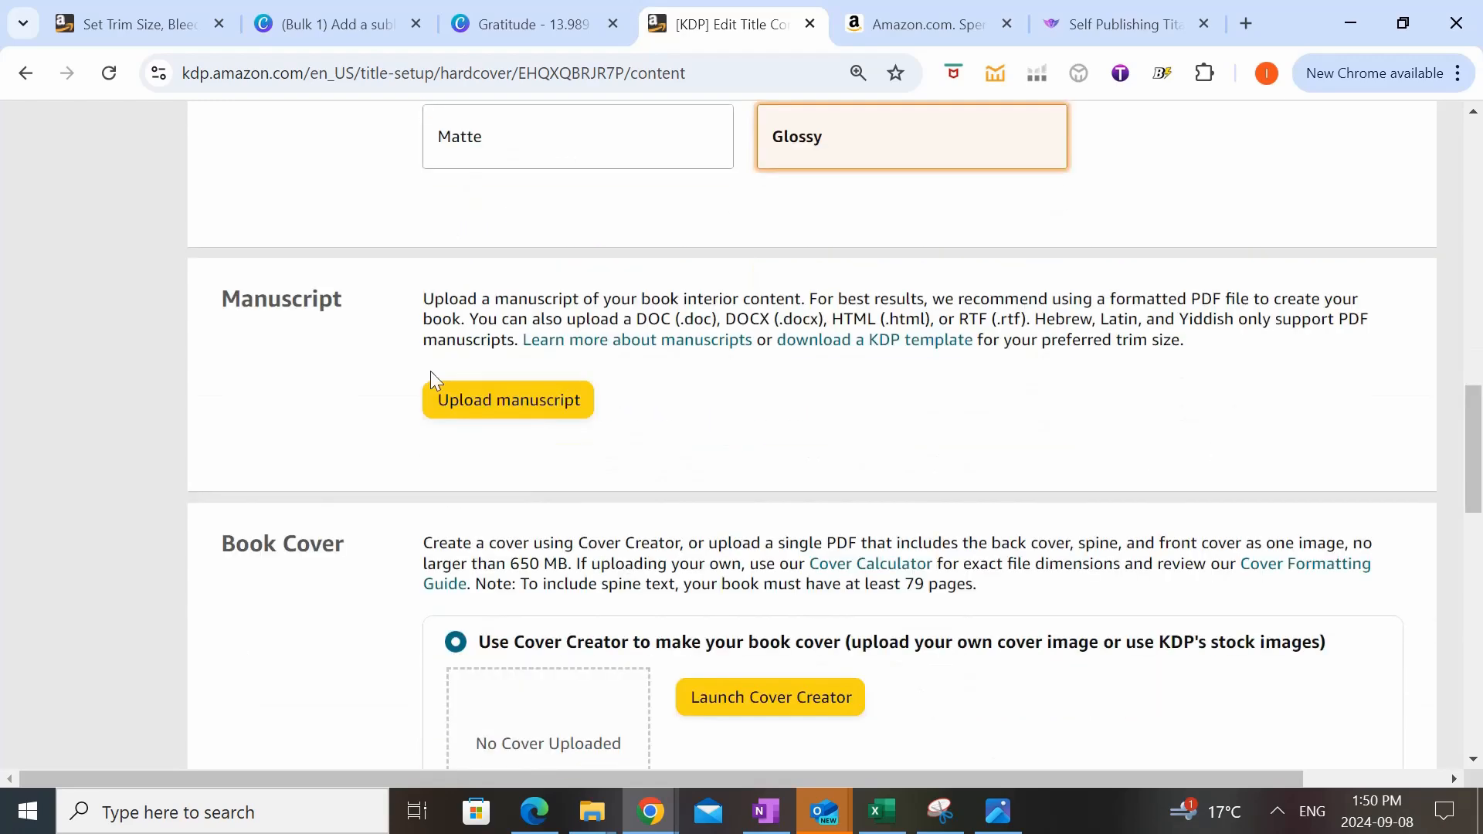
click(579, 390)
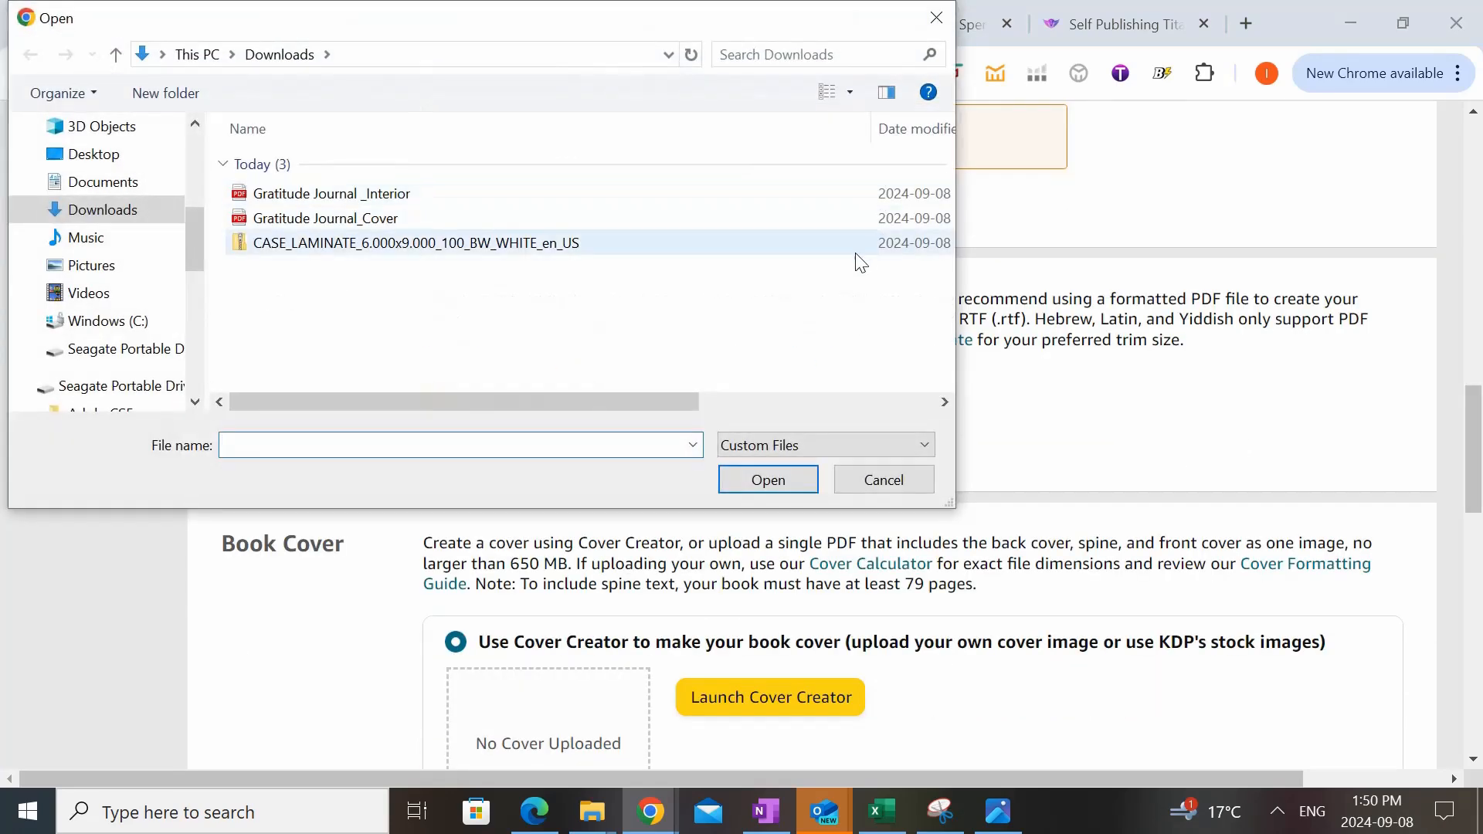
click(452, 195)
click(774, 479)
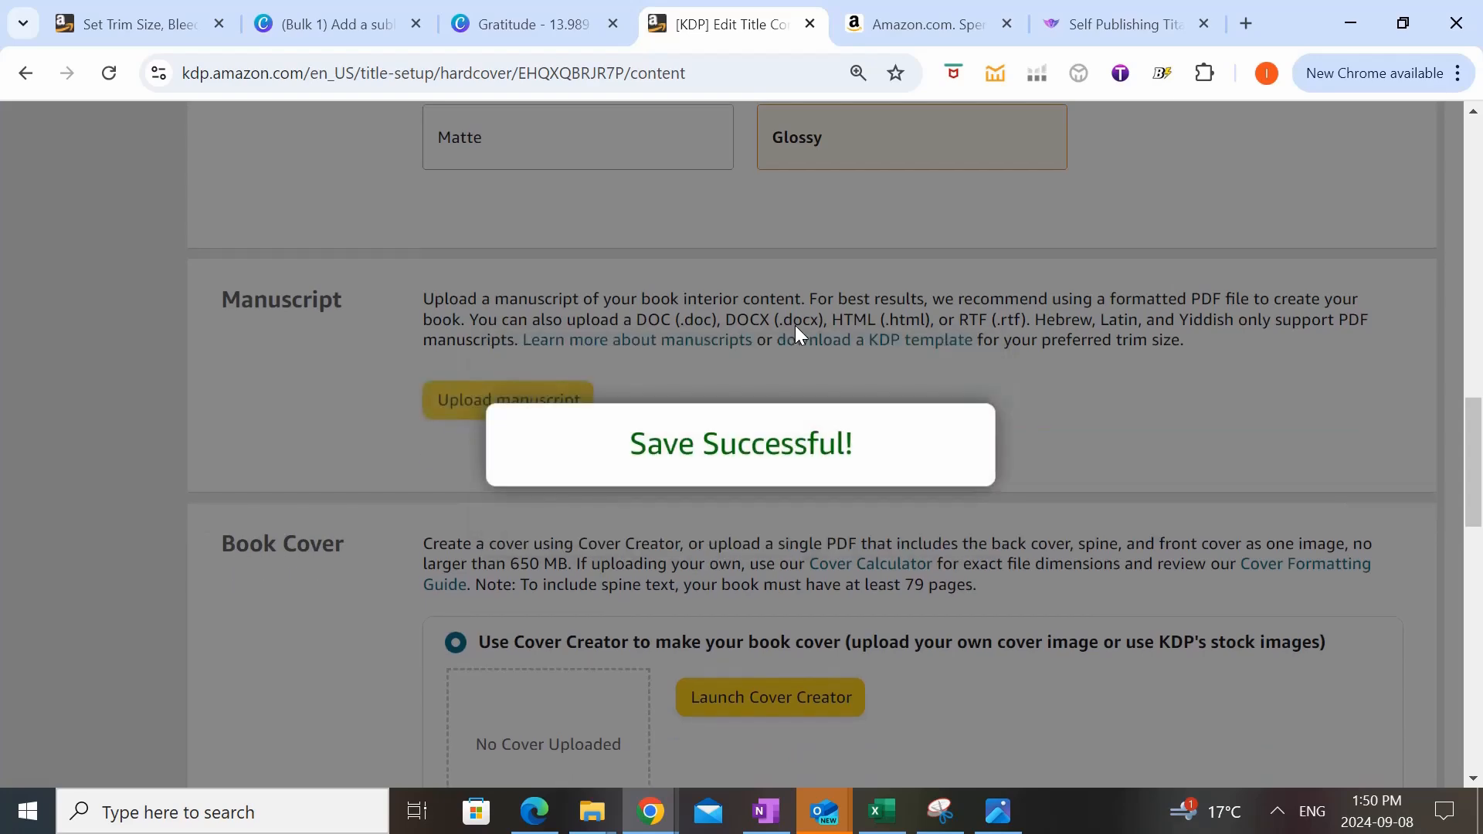
scroll(799, 339, down, 3)
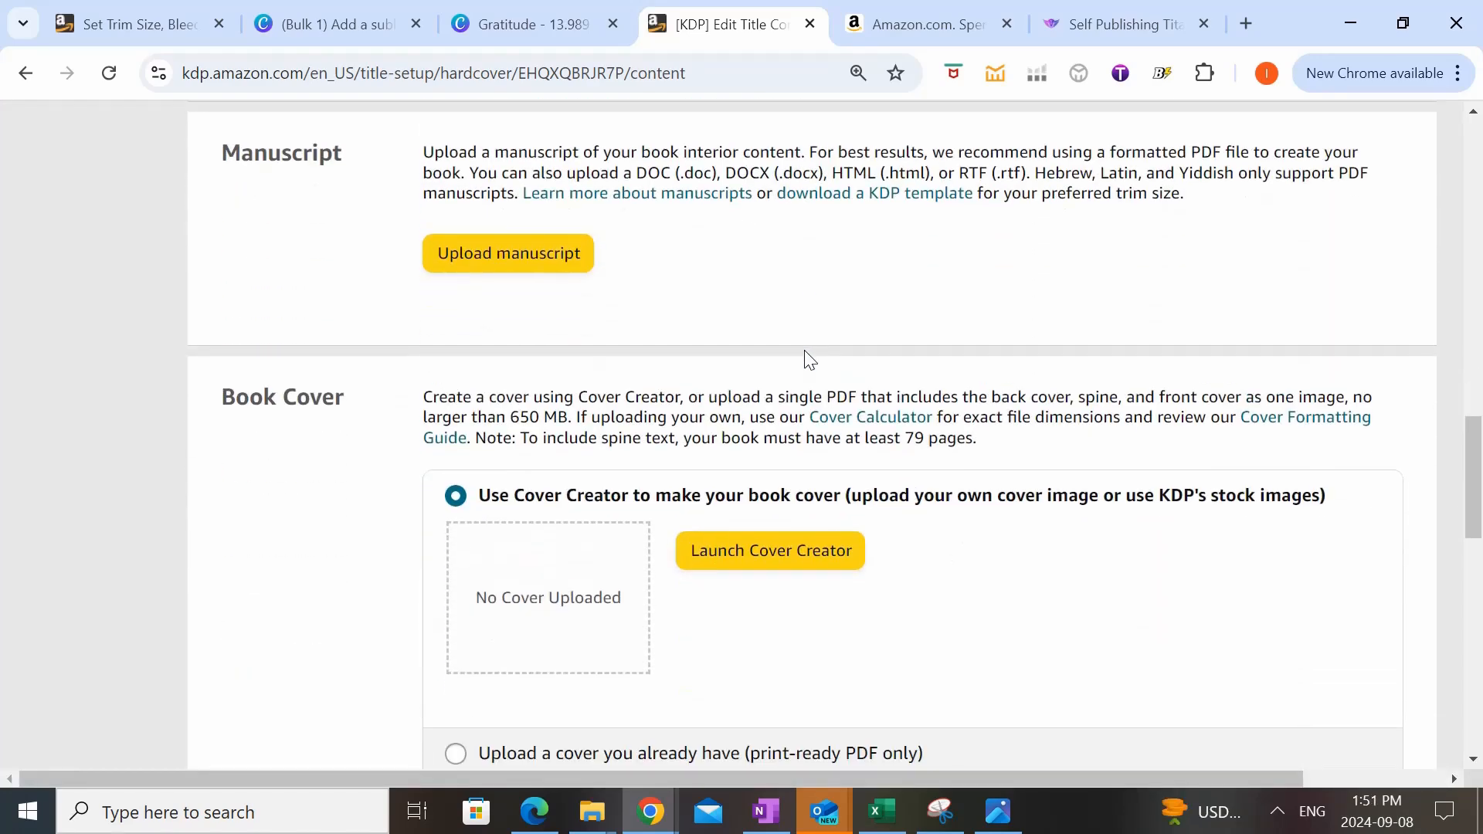
- Choose to upload an existing print-ready cover and upload the PDF "Gratitude Journal_Cover" from the Downloads folder
scroll(805, 357, down, 1)
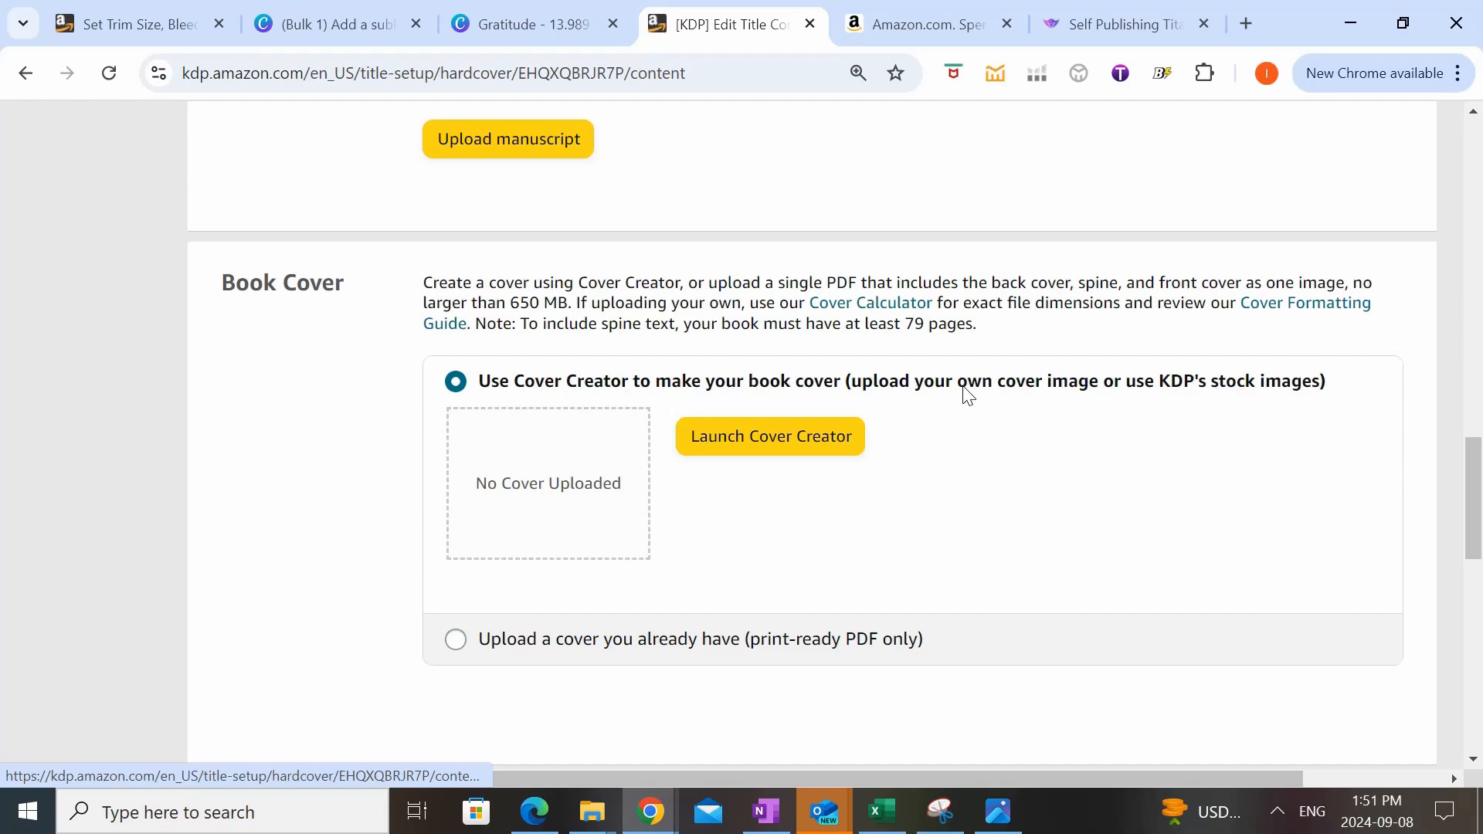
click(456, 654)
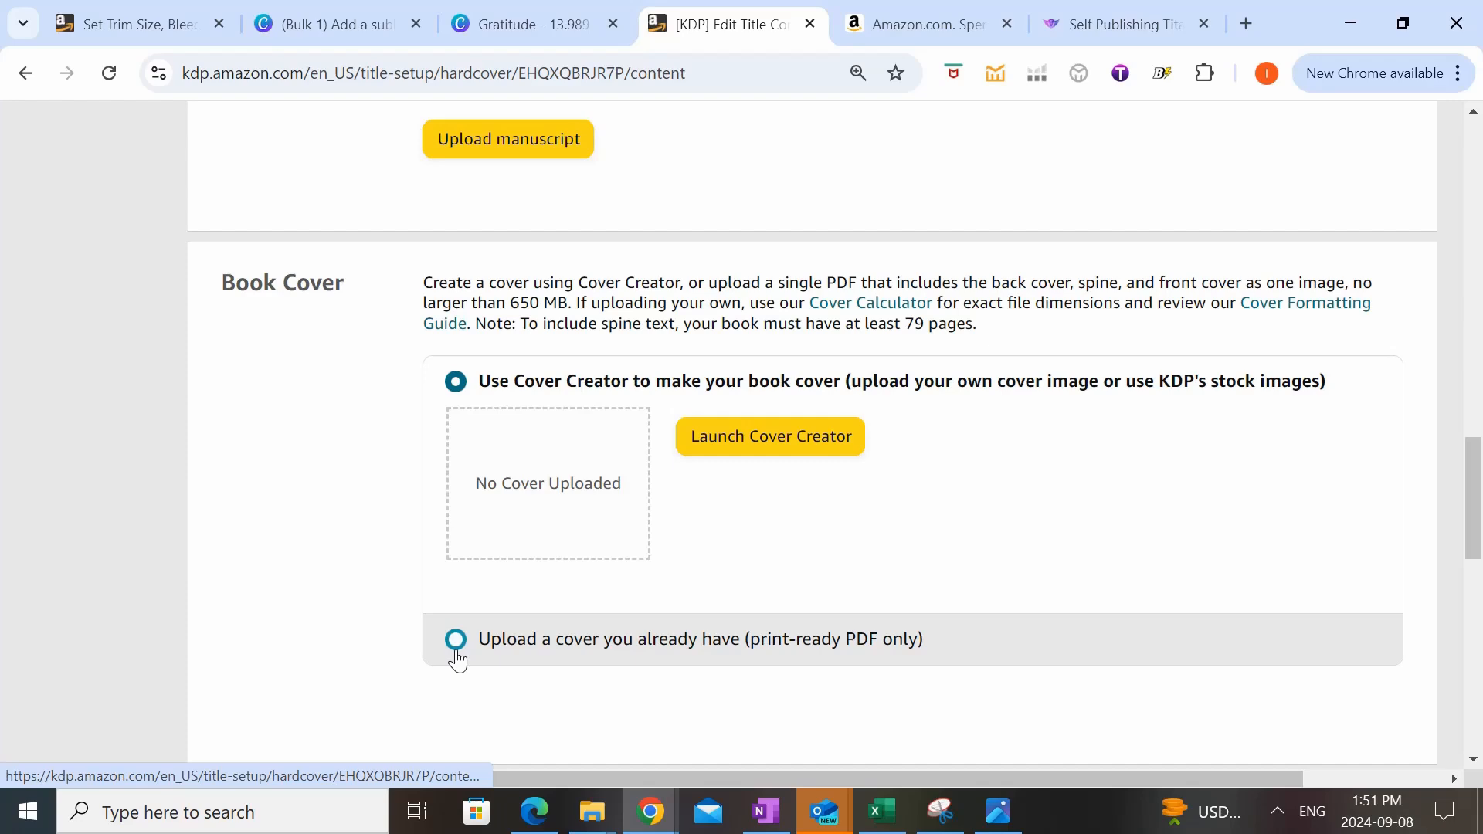
click(456, 639)
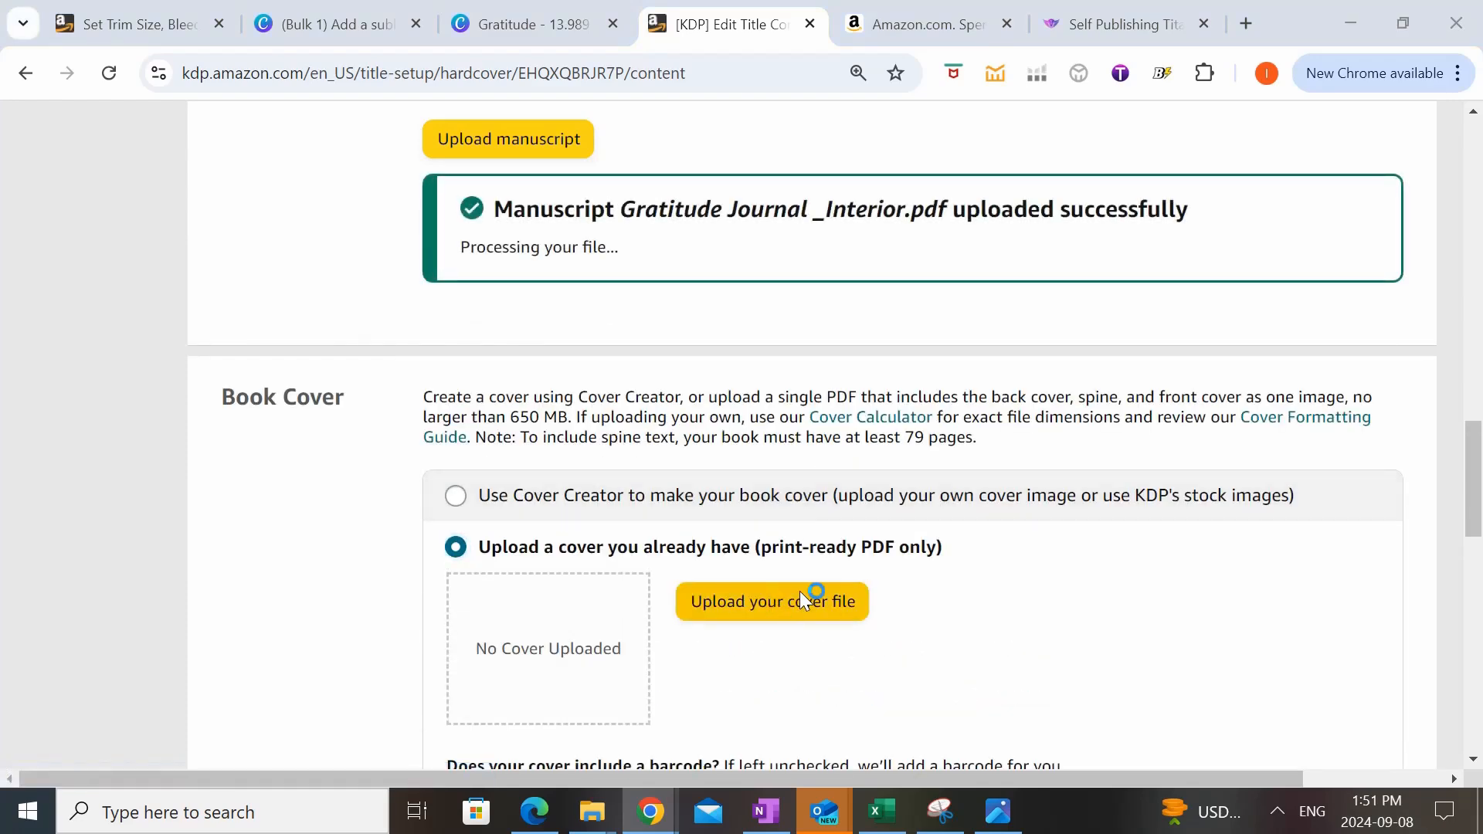
click(789, 602)
click(446, 216)
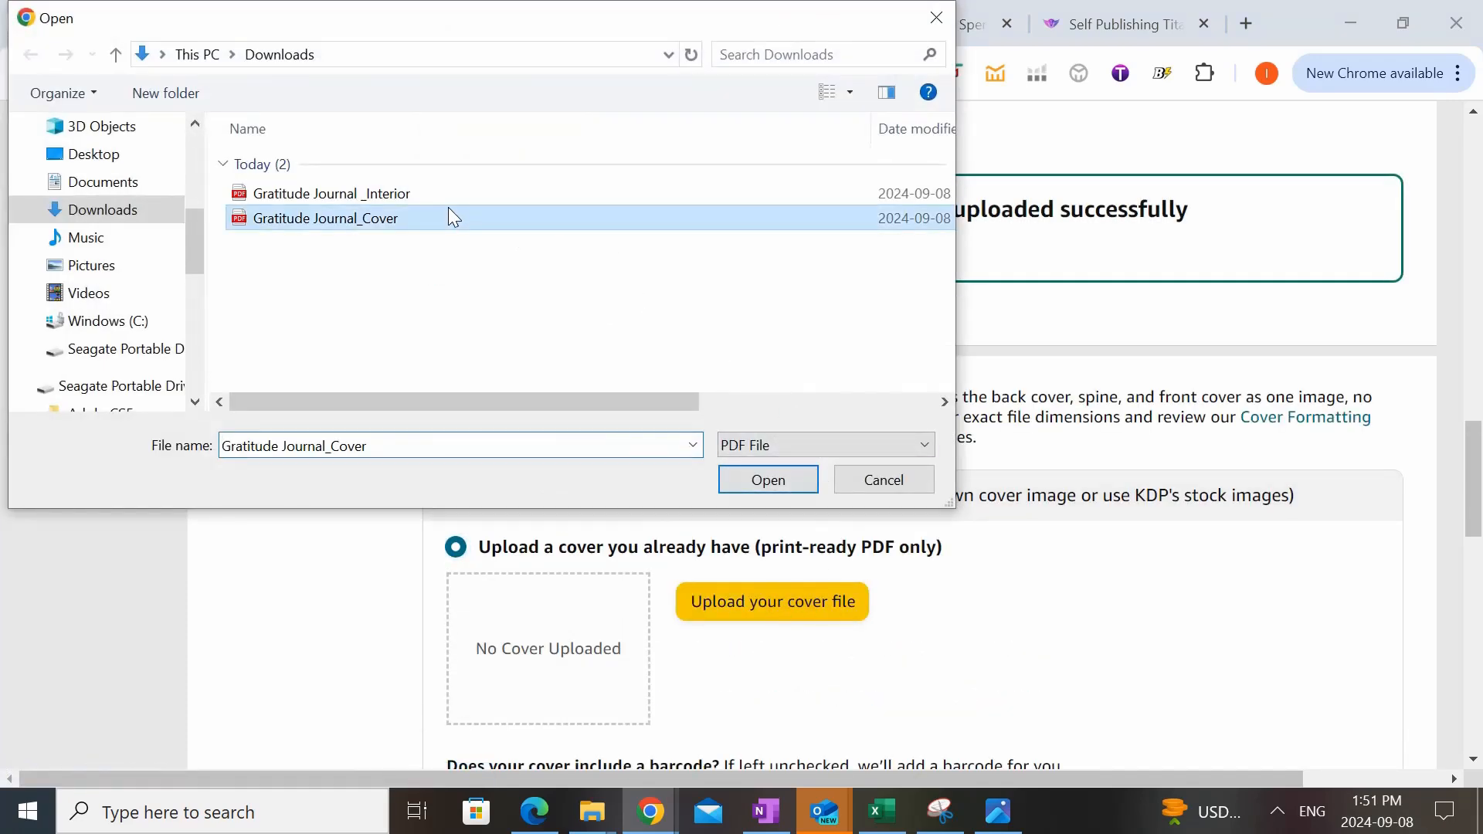
click(793, 488)
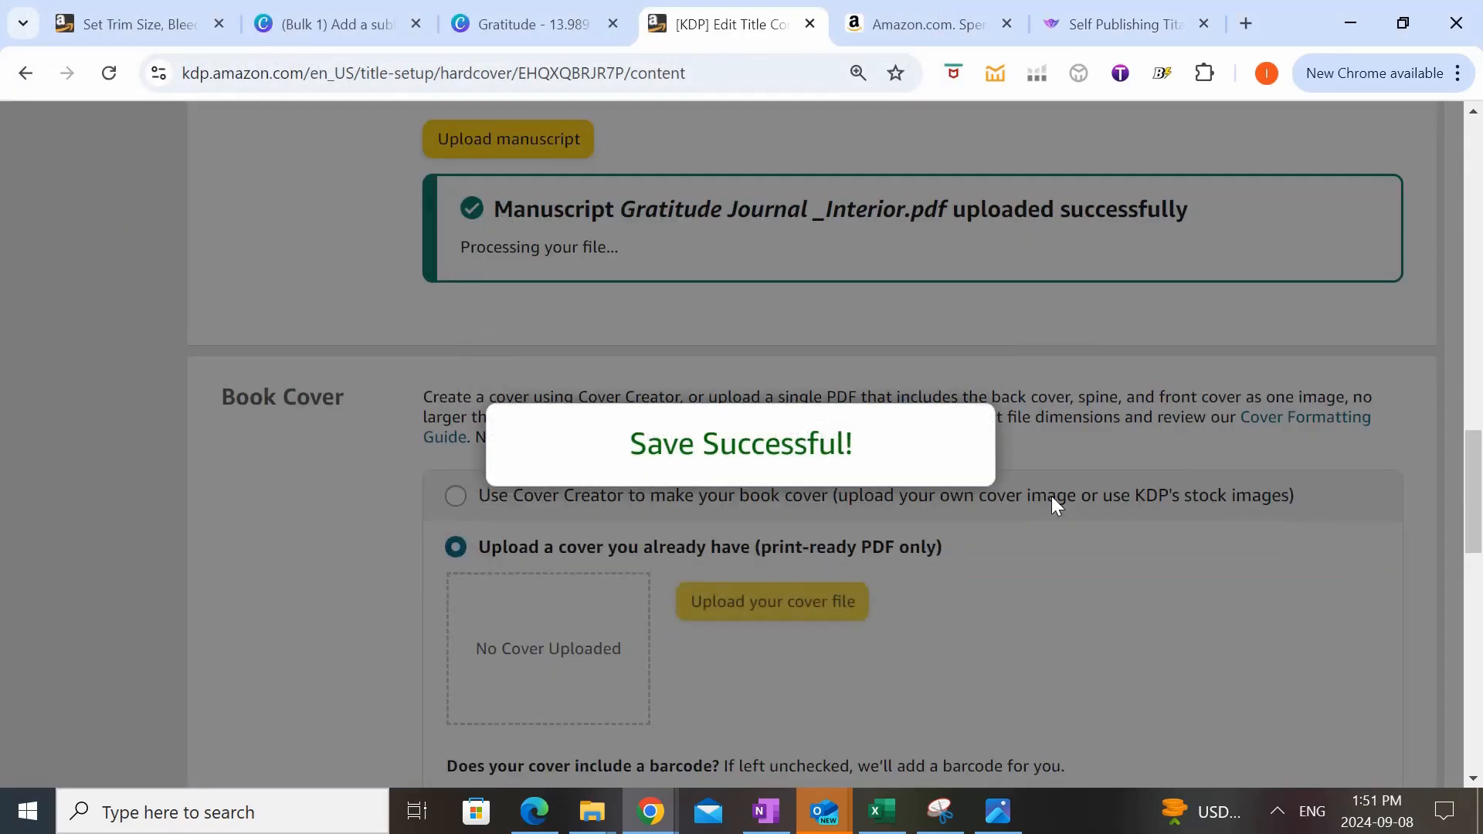
scroll(1052, 499, down, 2)
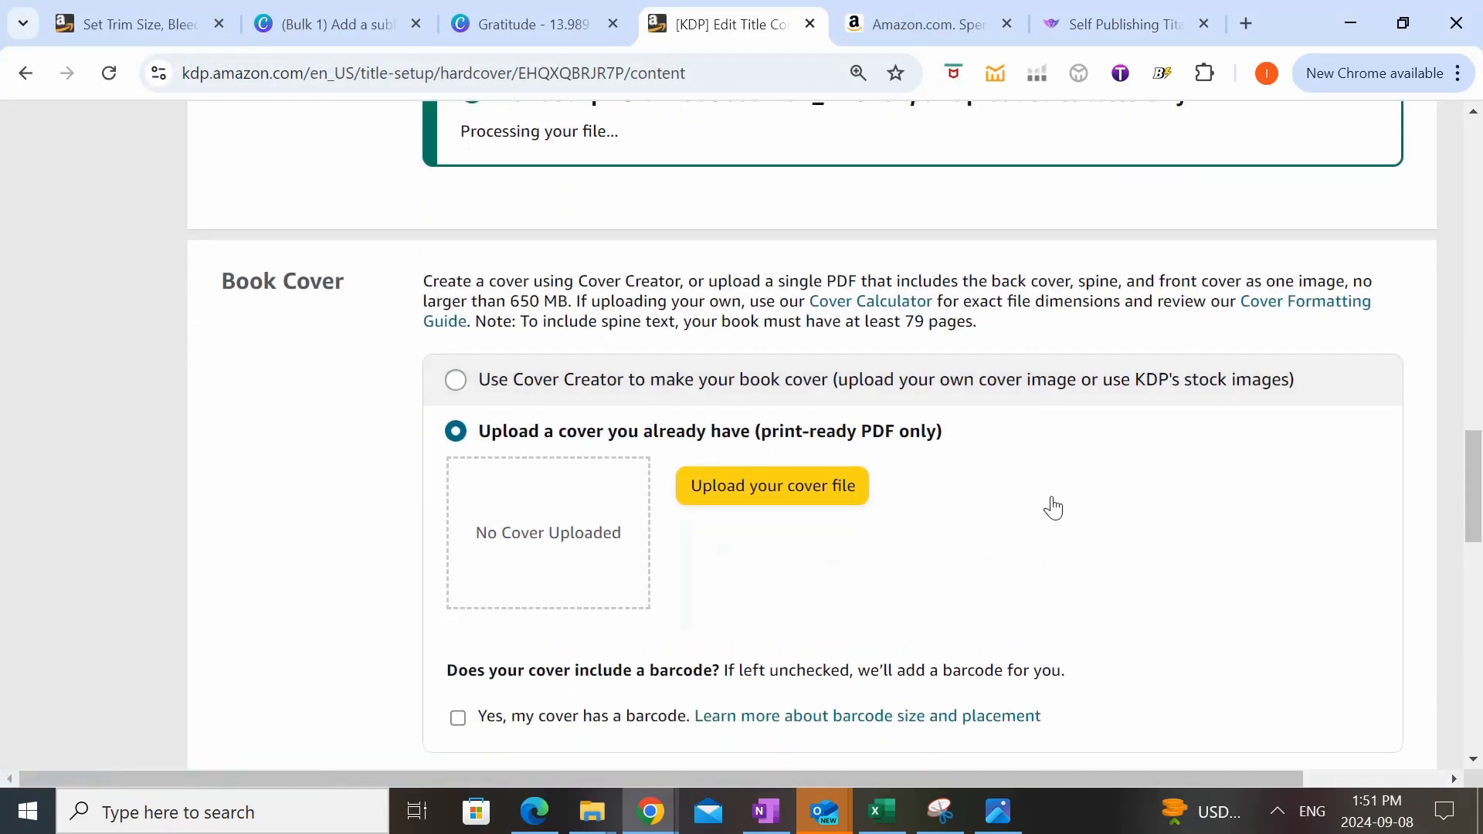
scroll(1051, 508, down, 2)
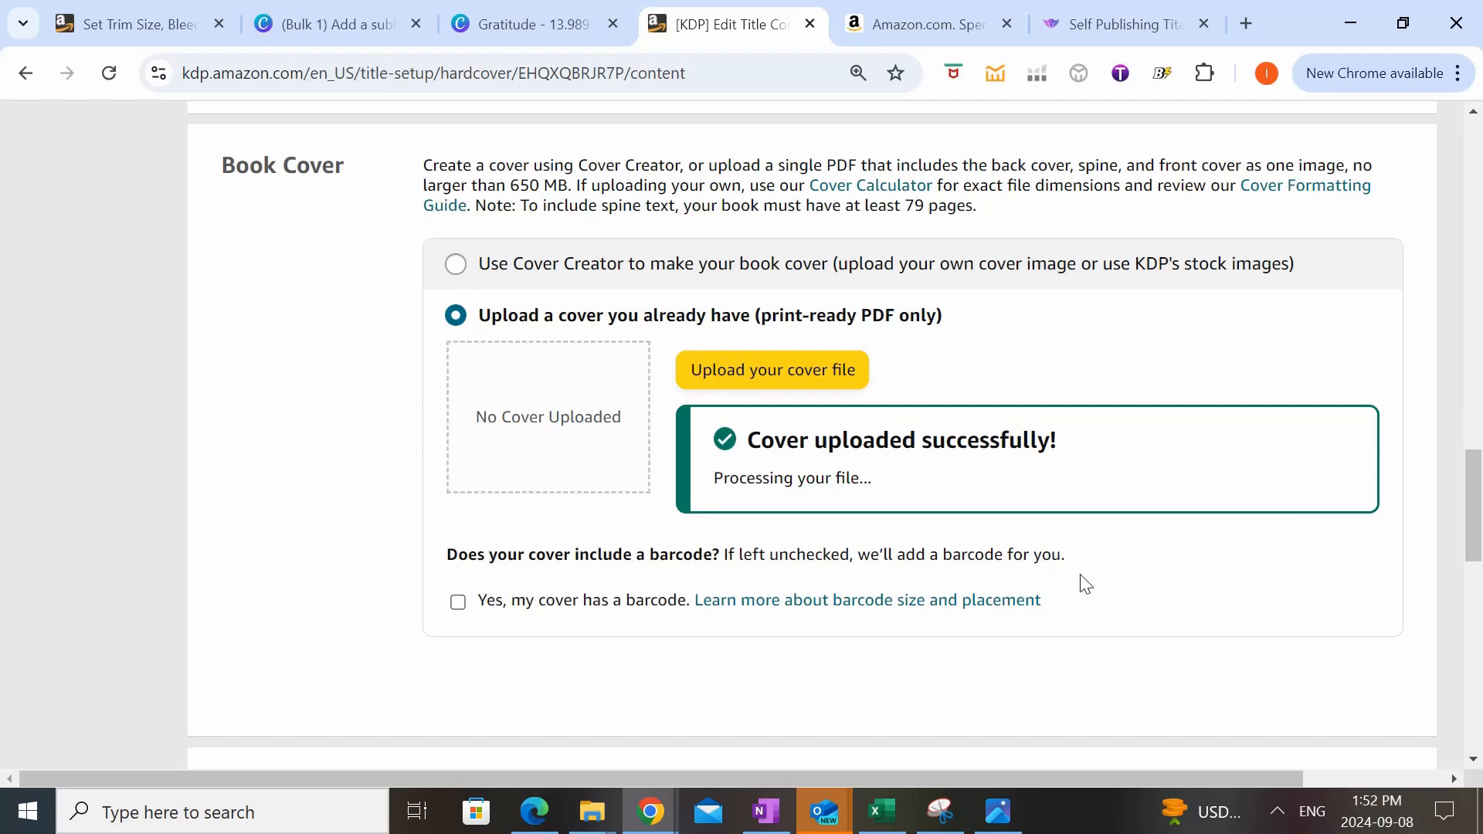
- Declare that AI tools were used, with texts as "Some sections, with minimal or no editing" and ChatGPT as the tool
scroll(1086, 585, down, 5)
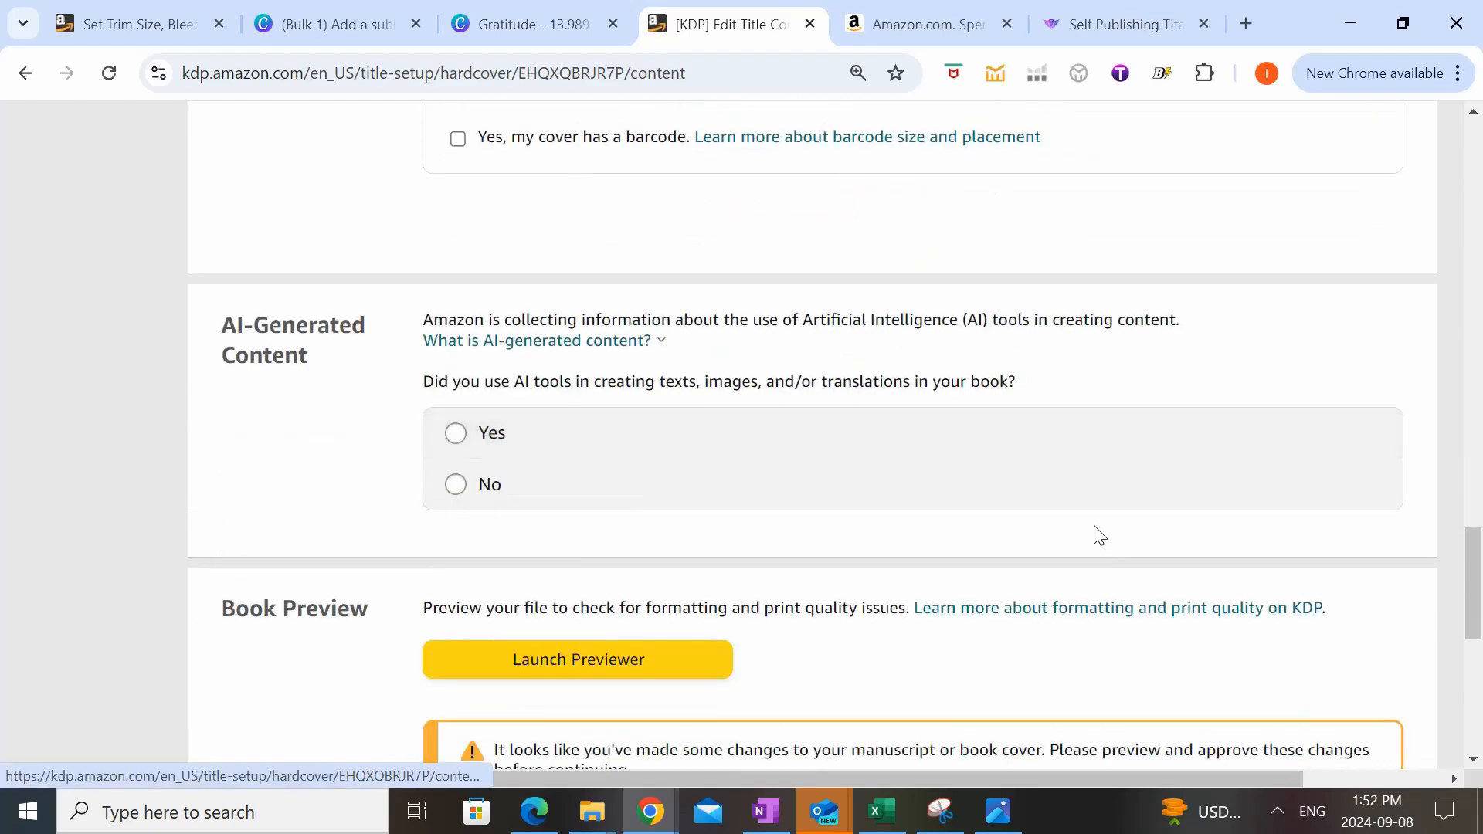
scroll(1096, 534, down, 1)
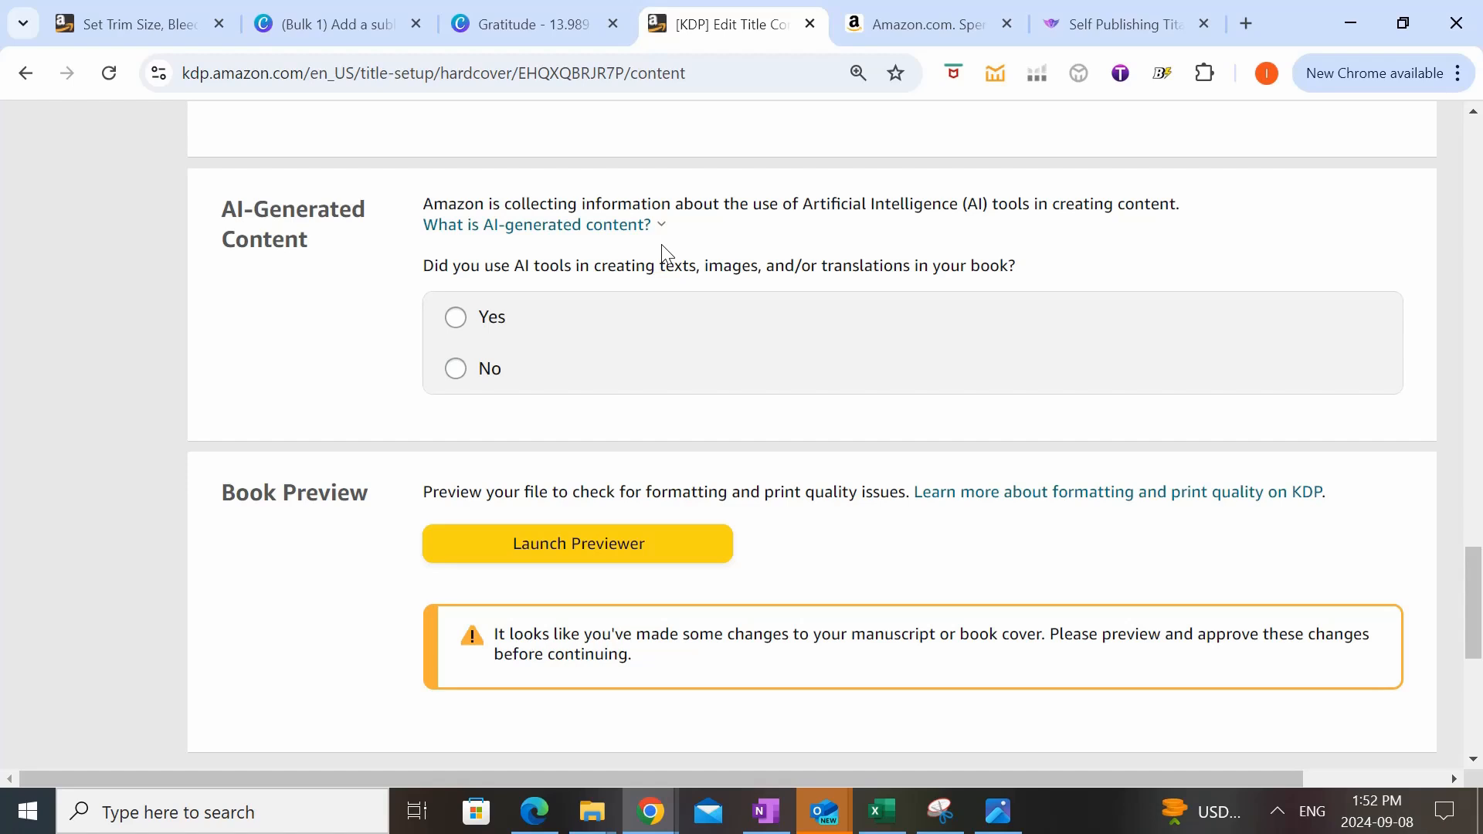
click(477, 333)
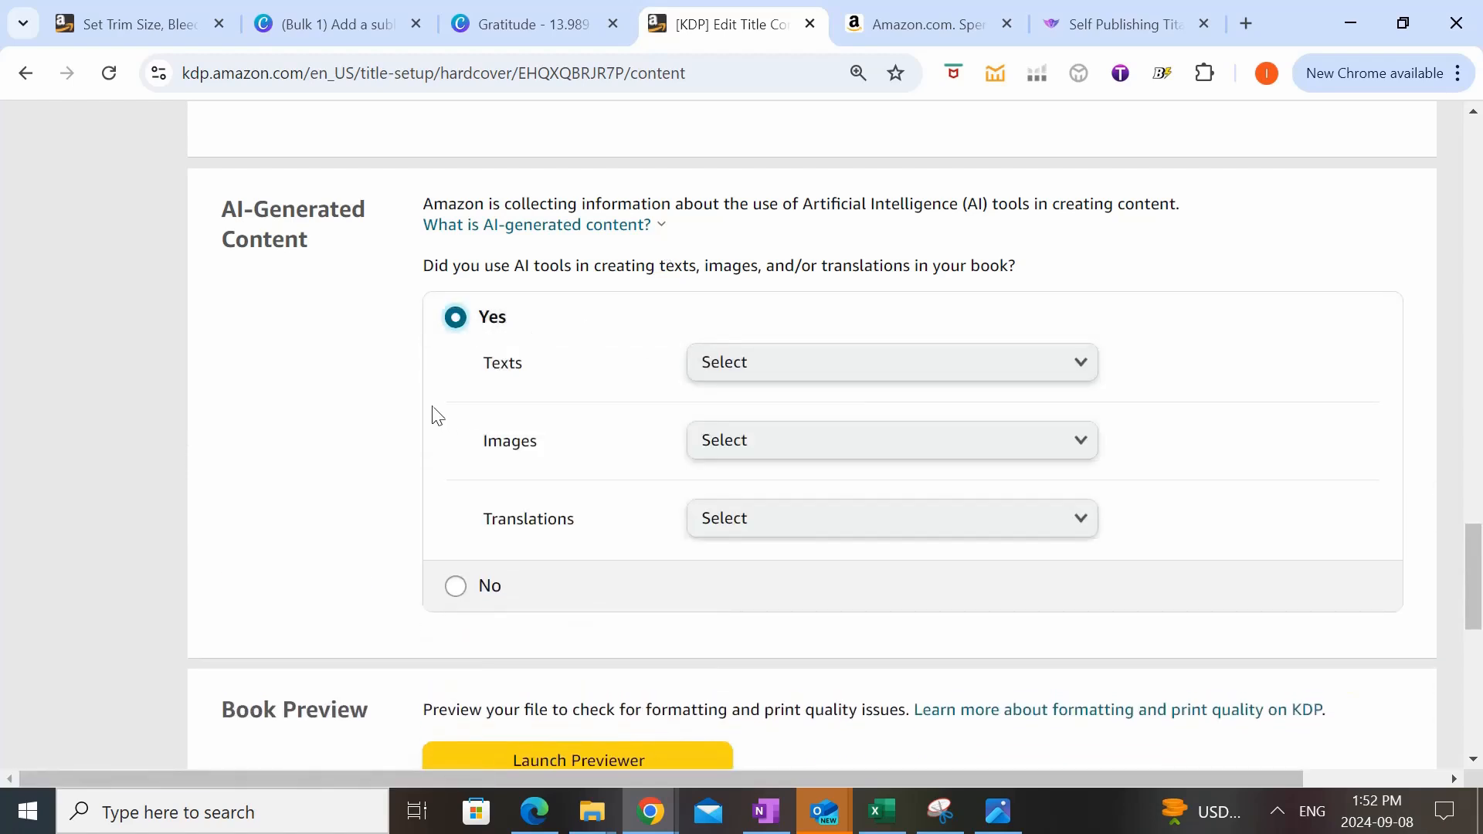
click(856, 363)
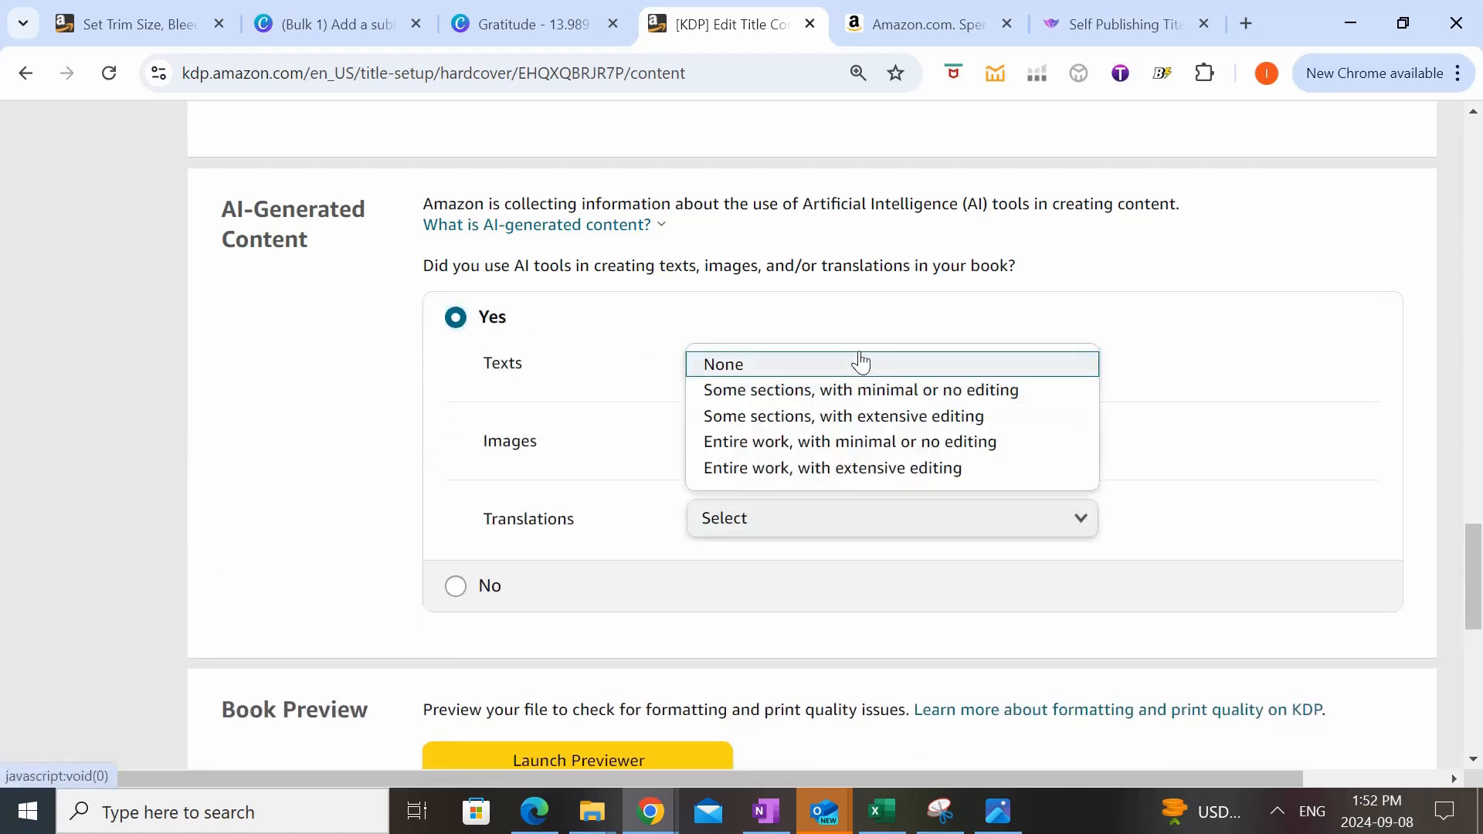
click(993, 391)
click(802, 453)
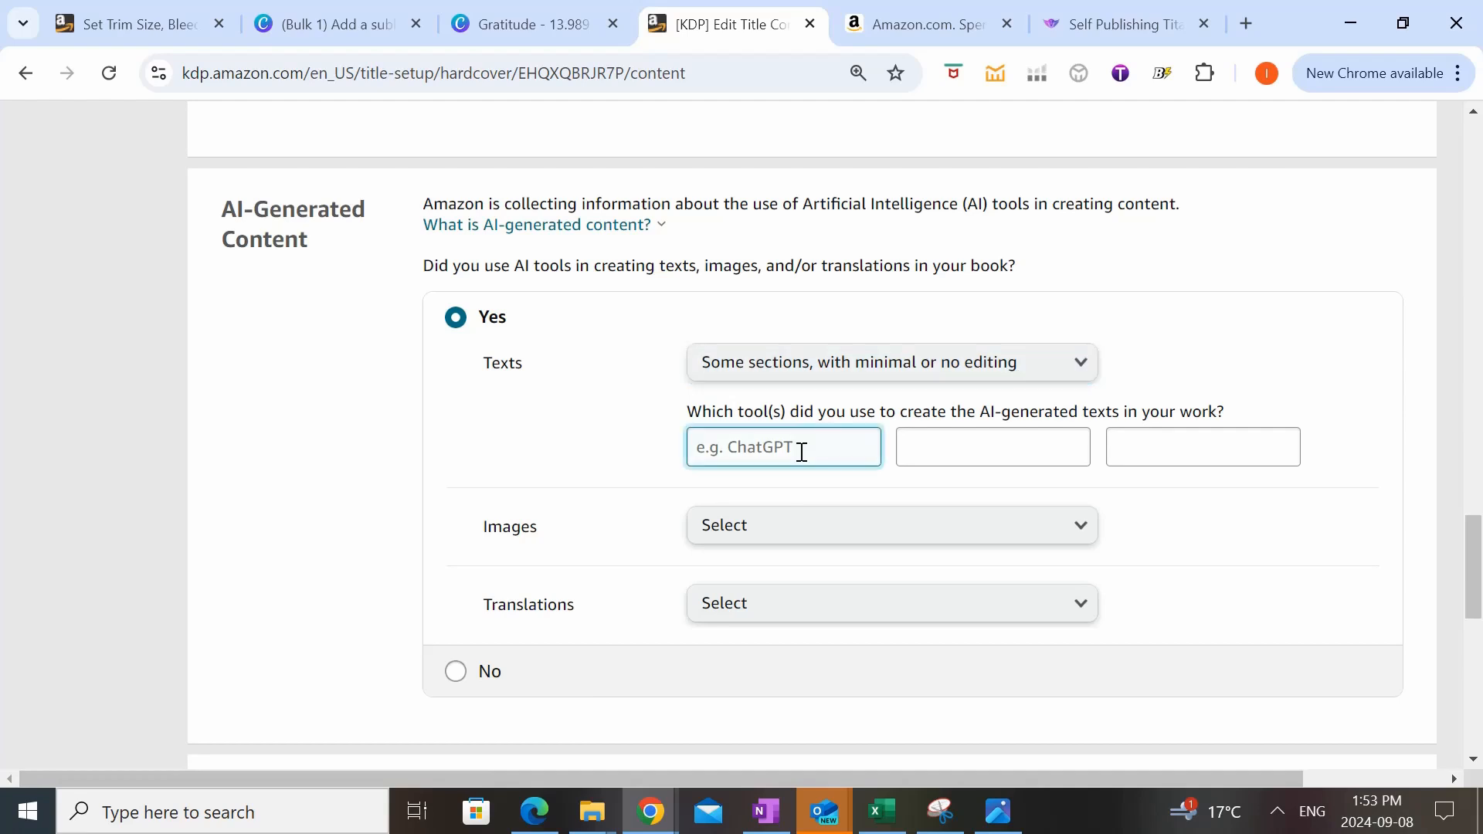
text(ChatGPT)
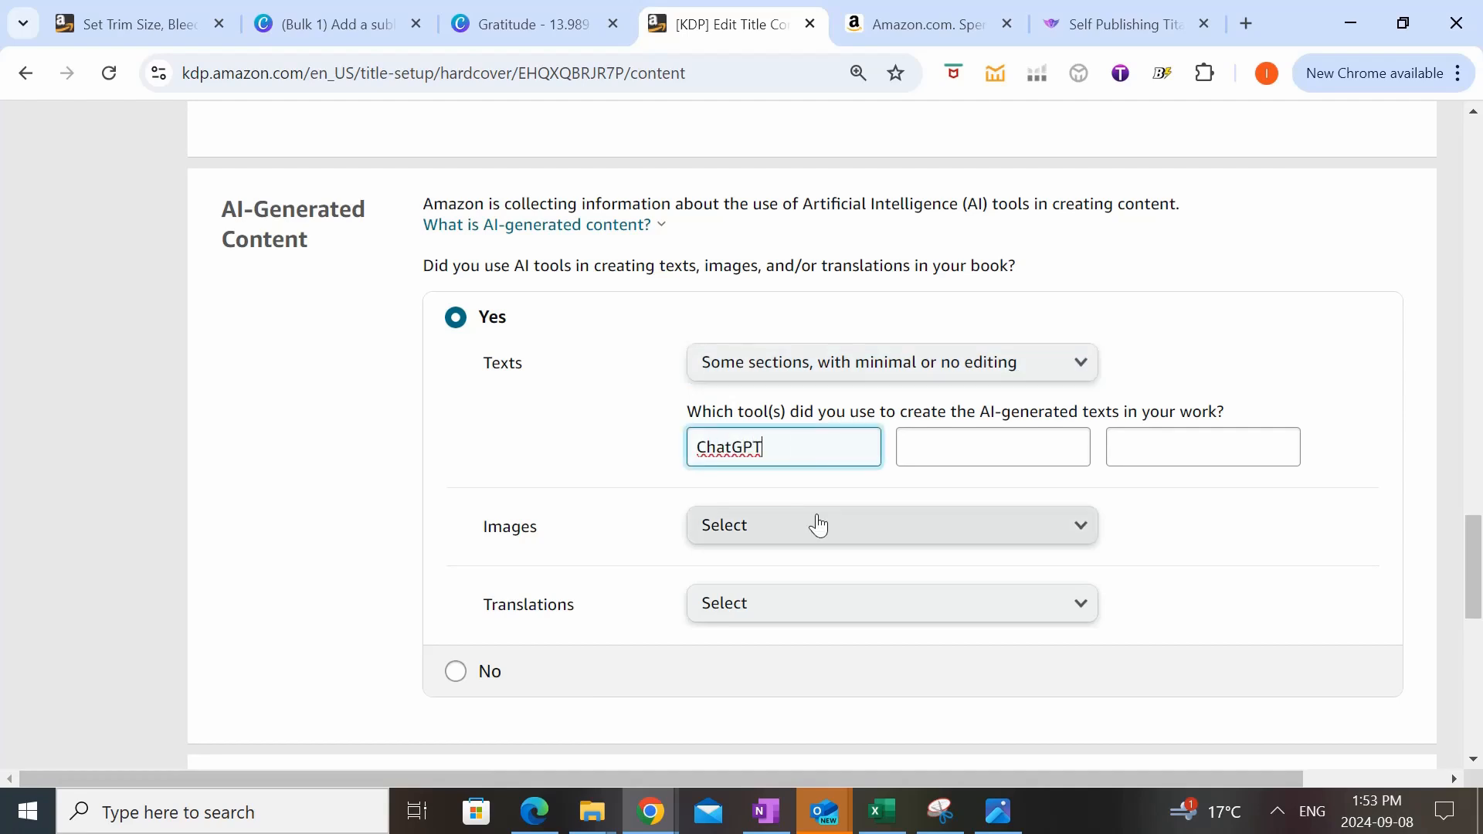
- Set the AI-generated content declaration to None for both images and translations
click(816, 525)
click(817, 526)
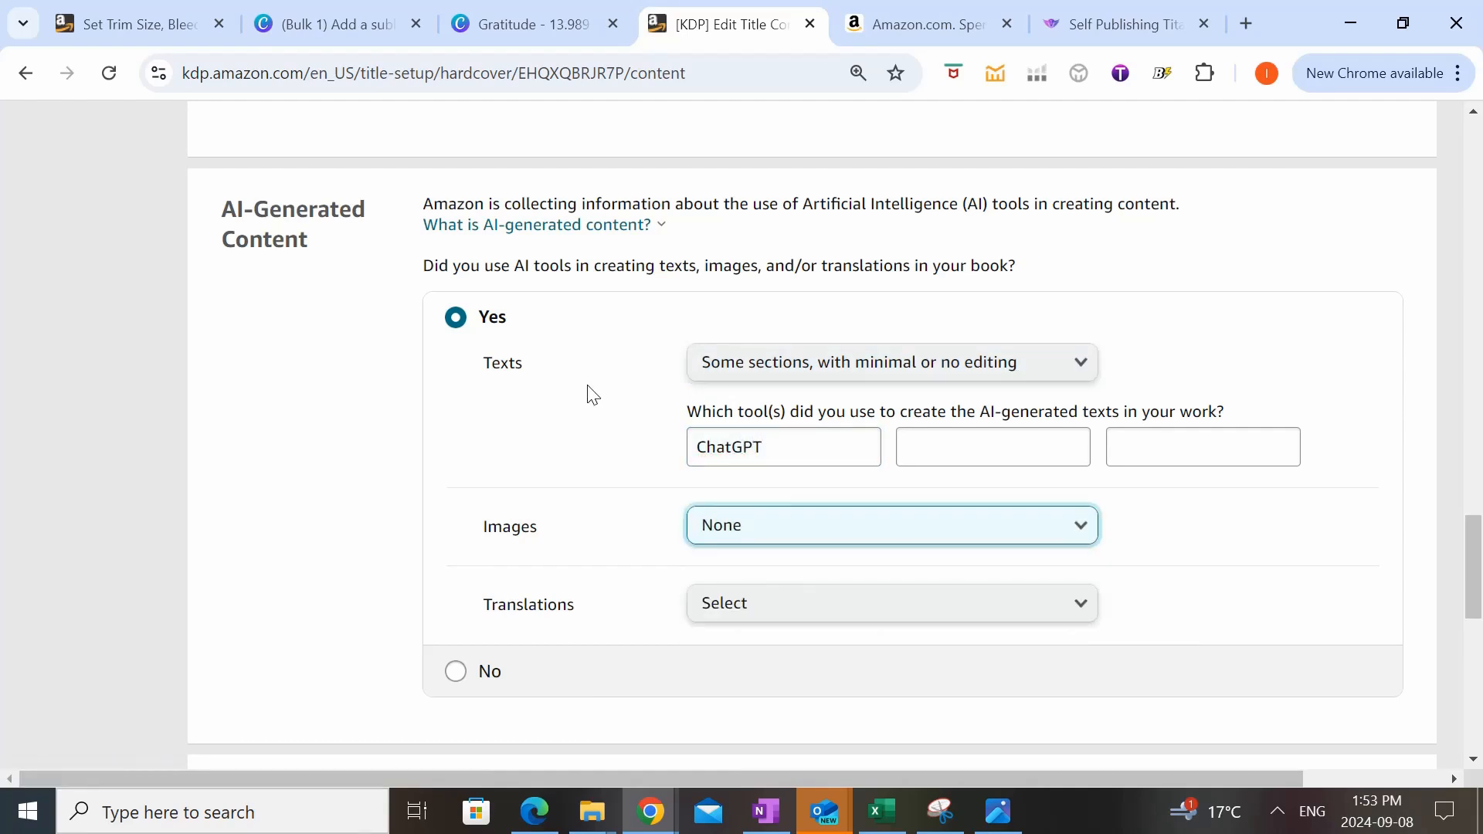
scroll(605, 409, down, 1)
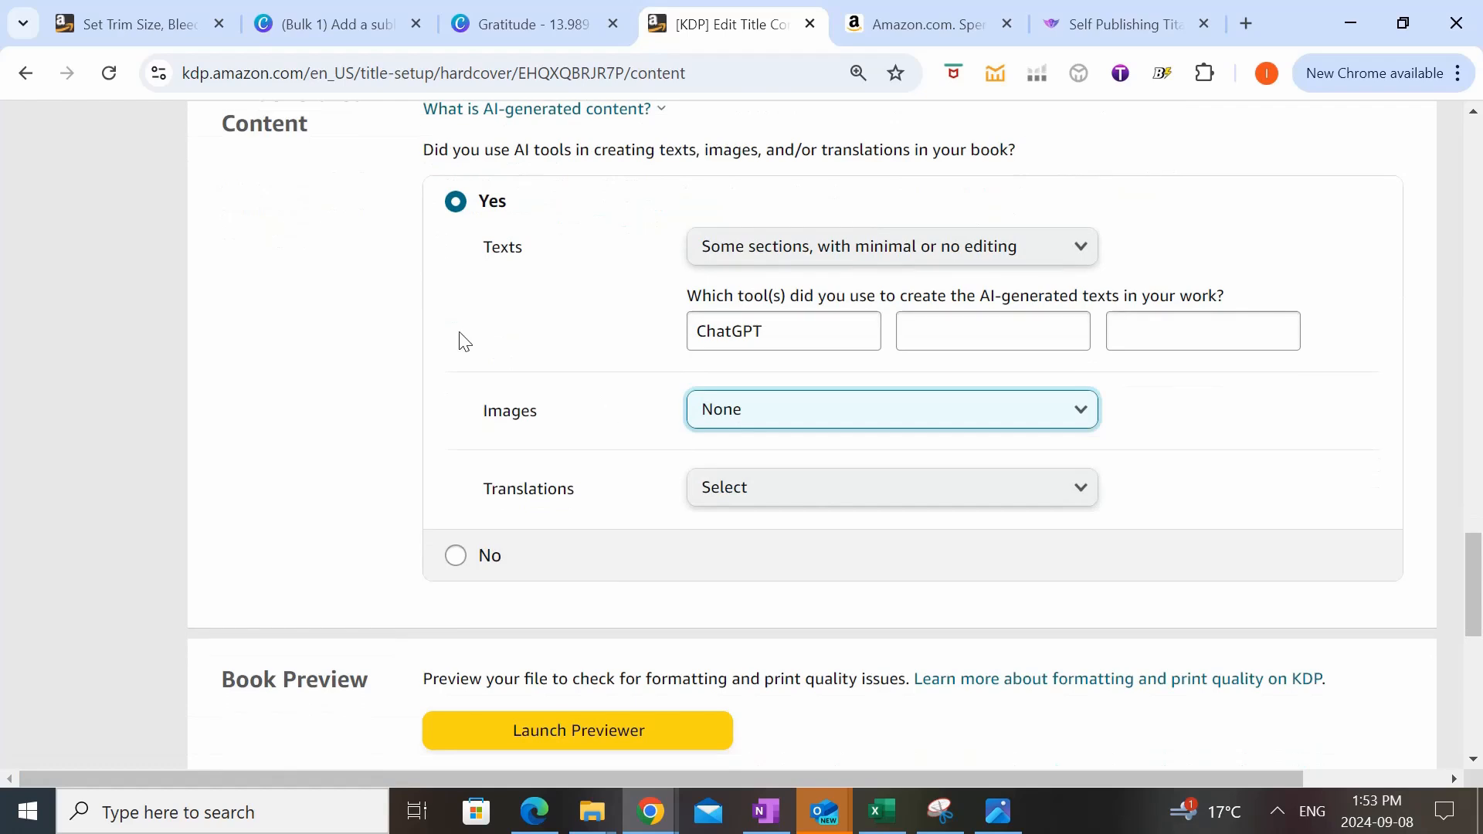
click(720, 504)
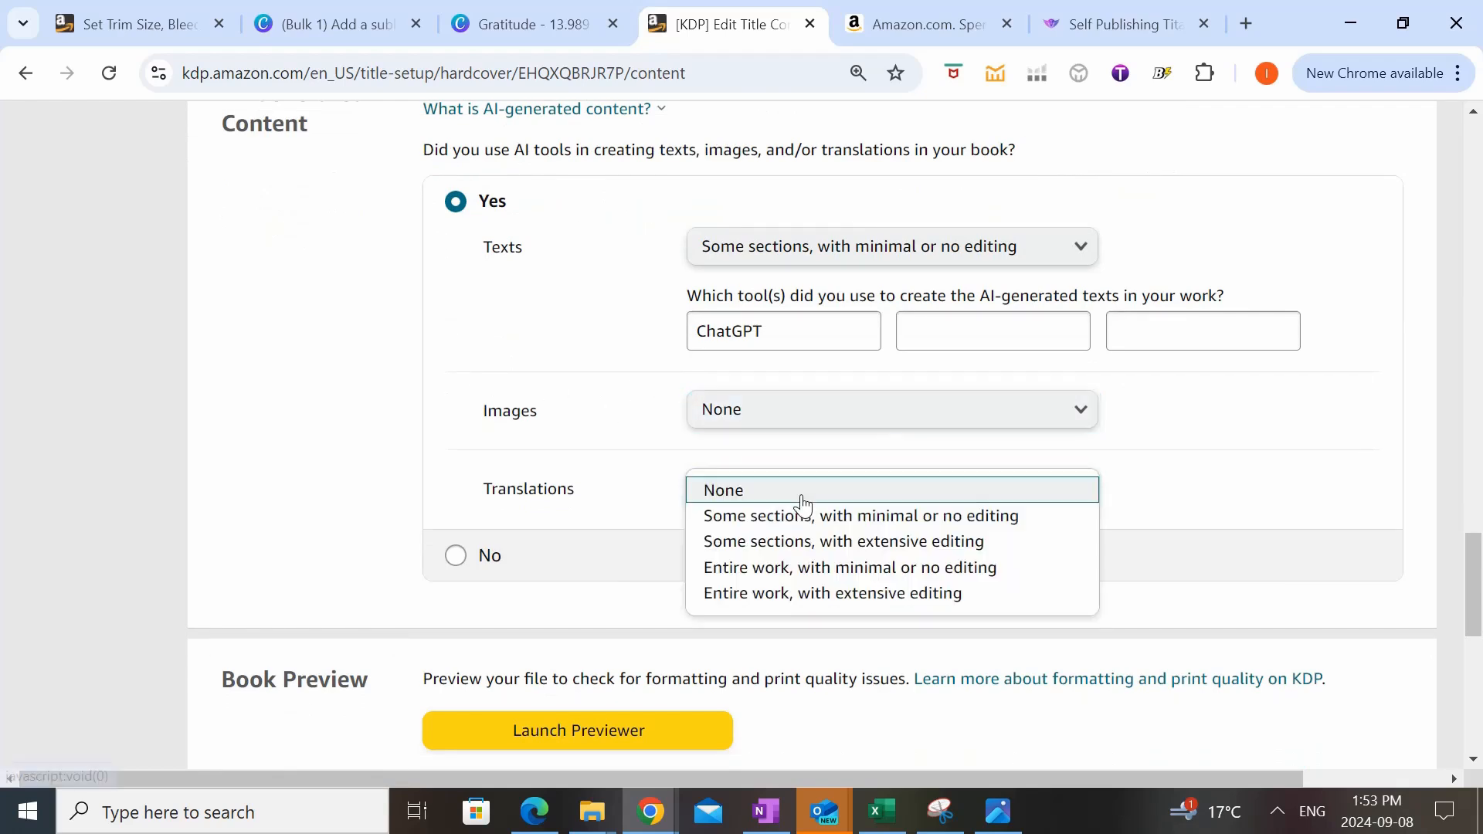
click(797, 498)
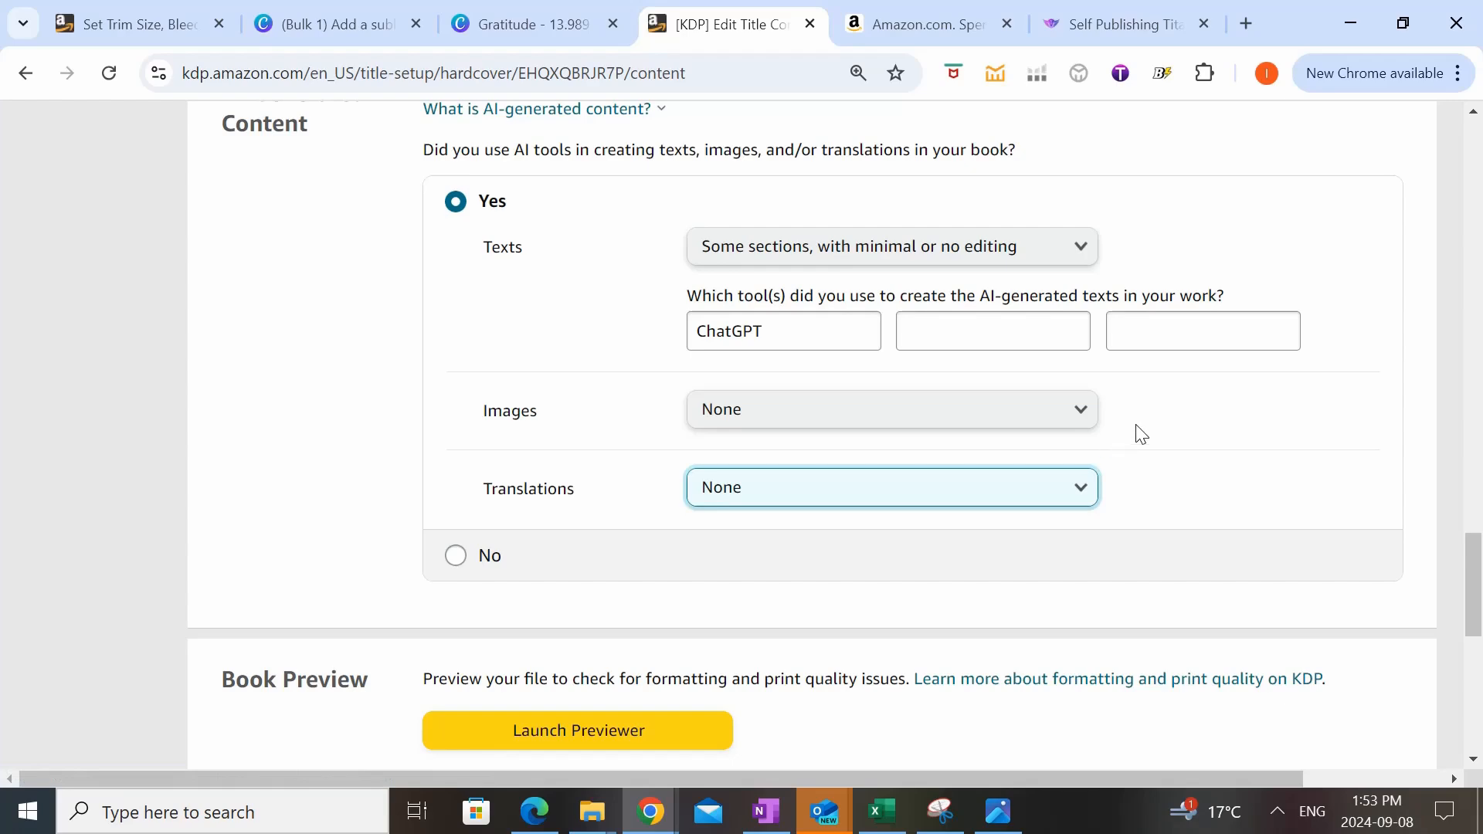
- Launch the print previewer for the uploaded manuscript and cover
scroll(1136, 431, down, 1)
scroll(1136, 431, down, 2)
click(544, 385)
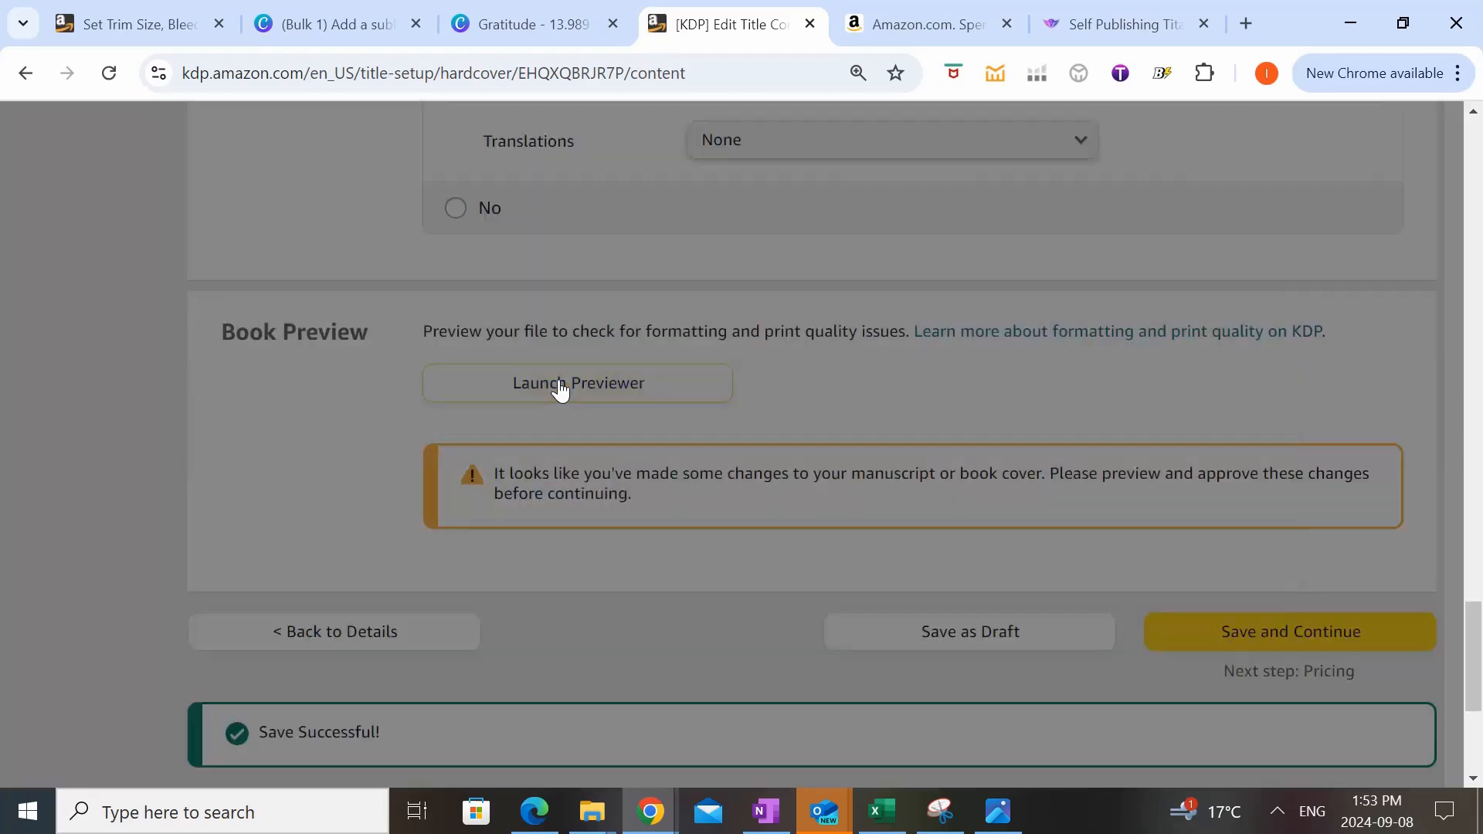
click(681, 556)
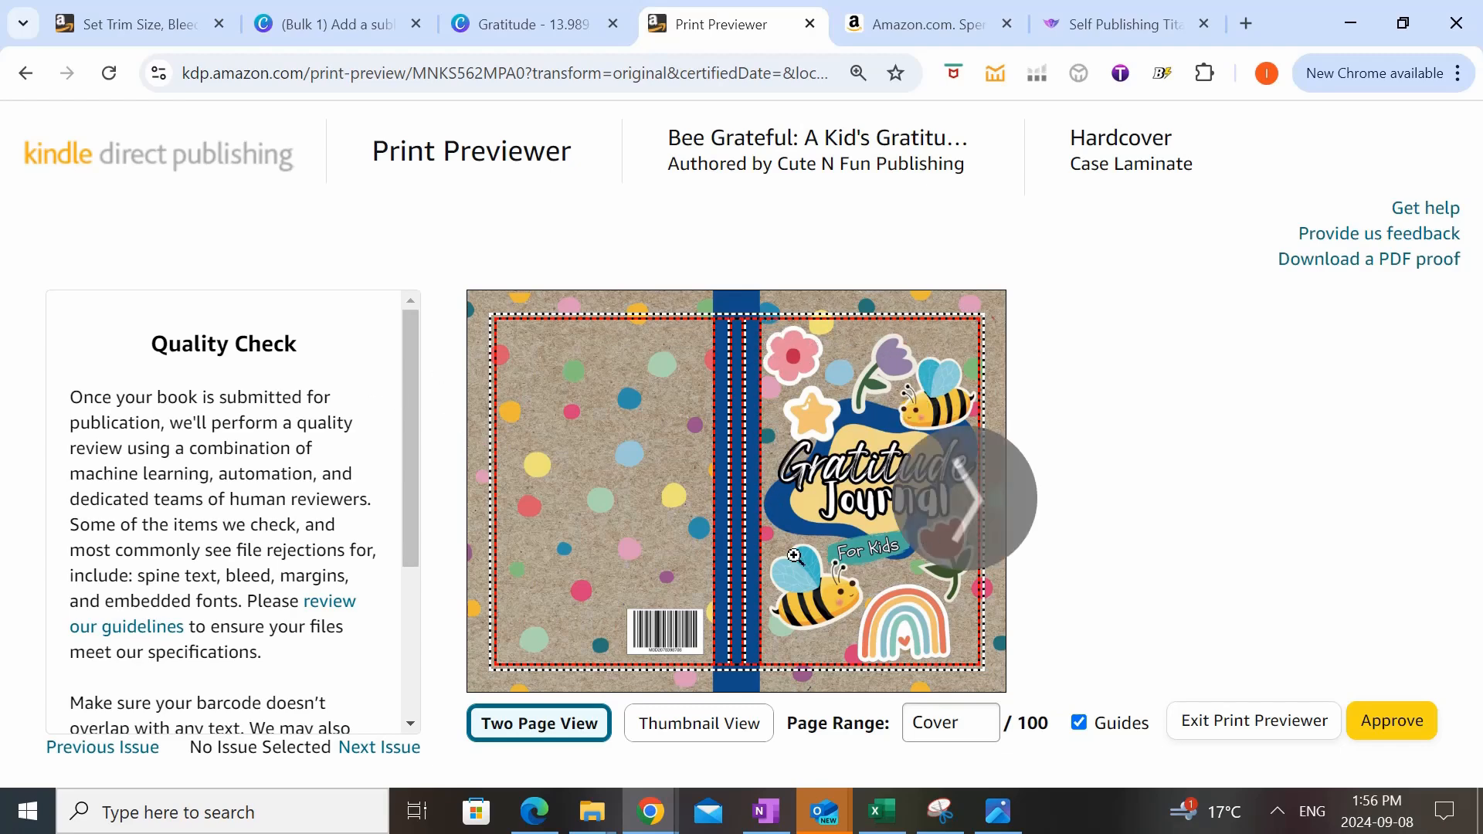
- Examine the interior from the cover through pages 30-31 in two-page view, checking the layout against the margin guides
click(976, 523)
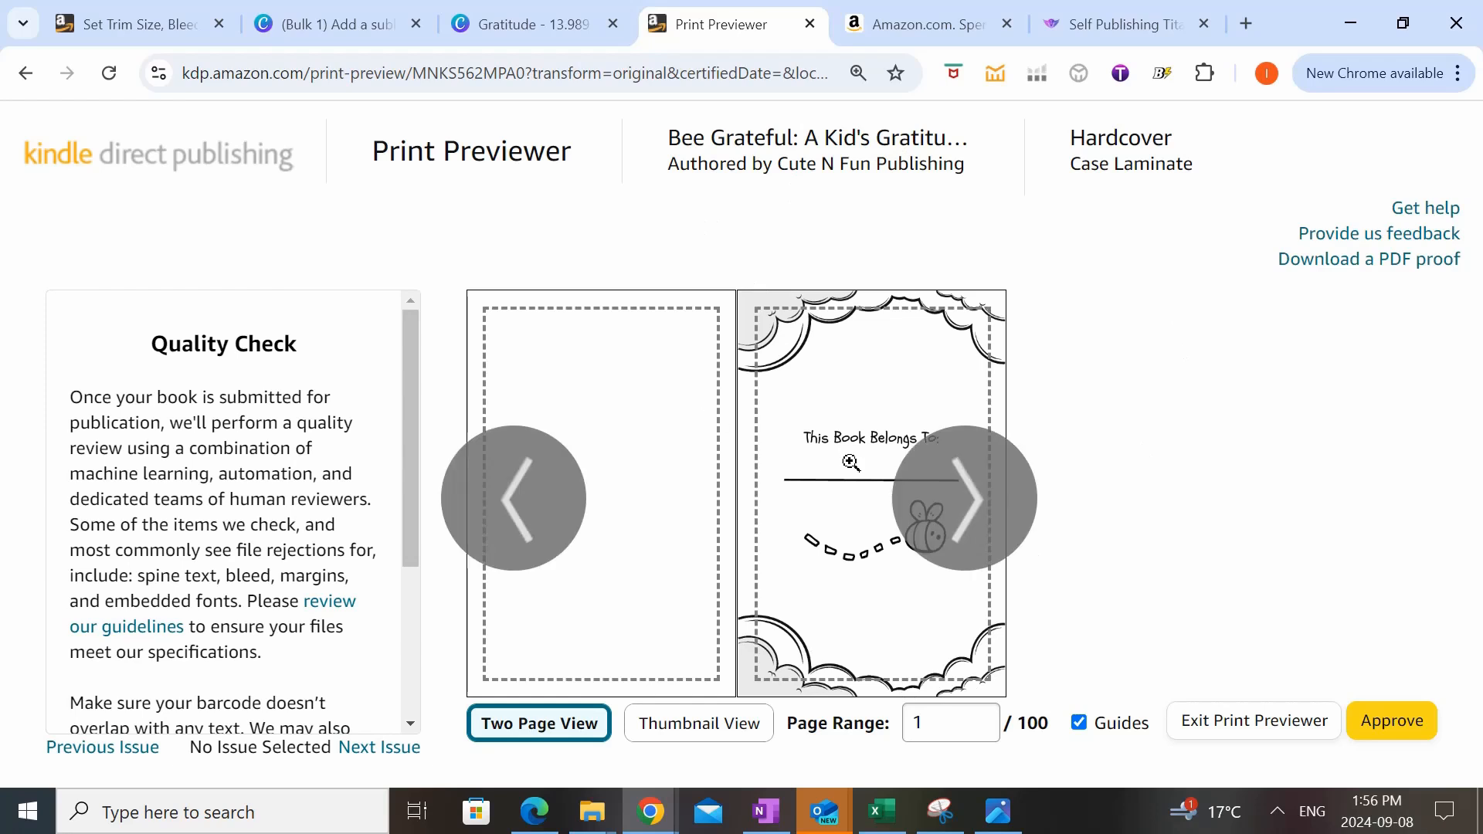
click(979, 527)
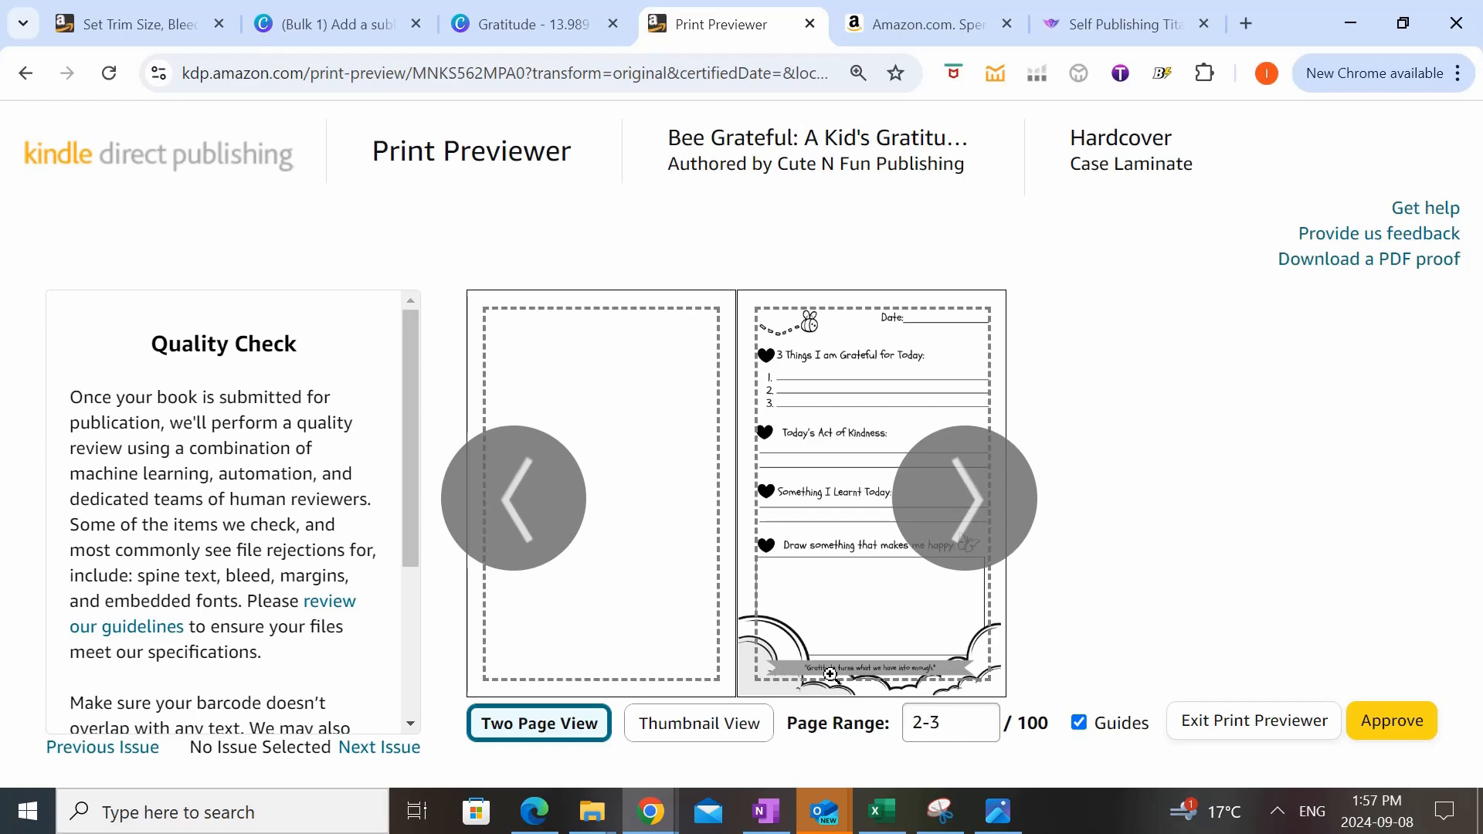
click(971, 516)
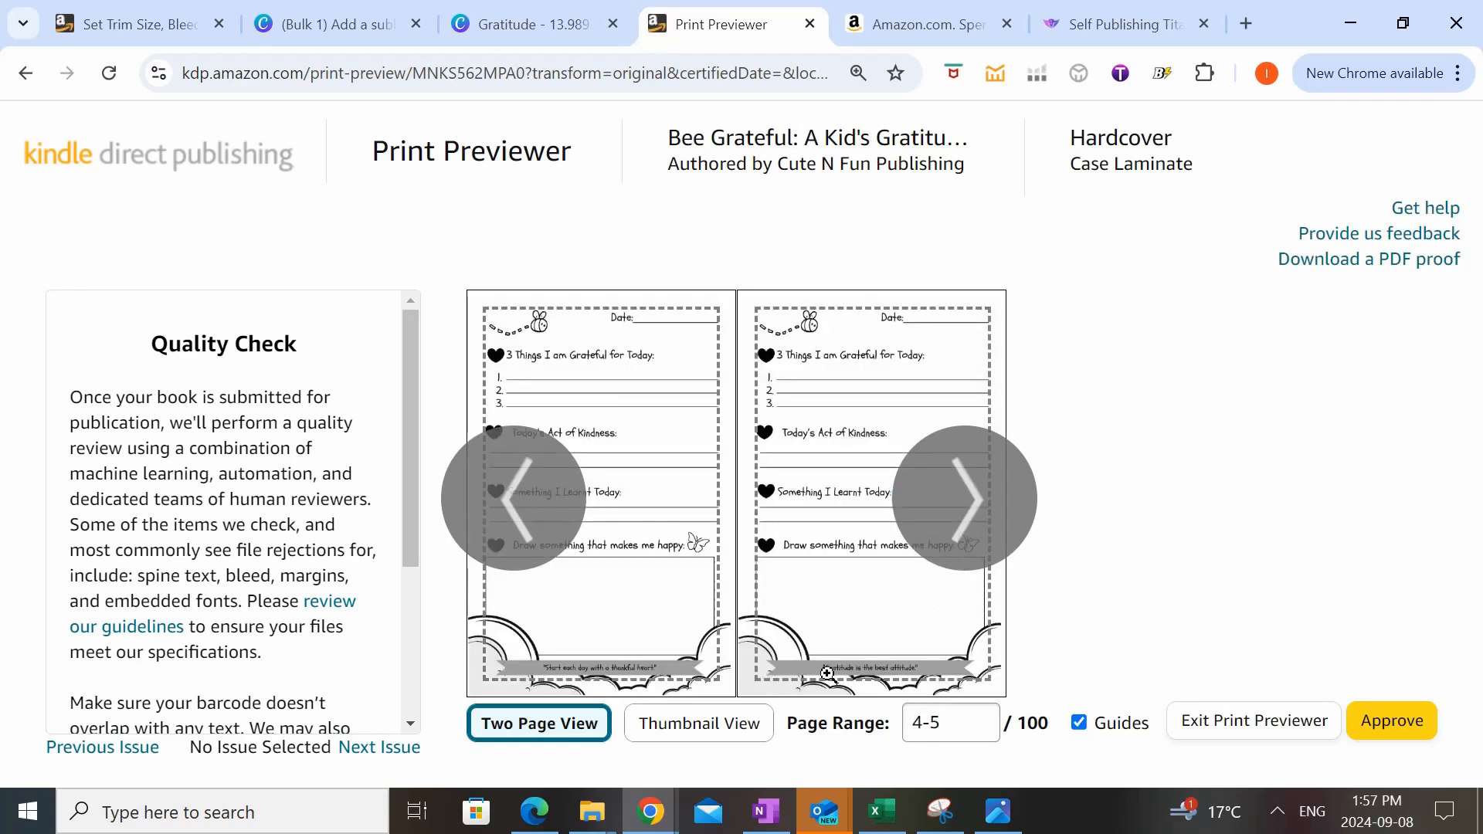
click(947, 521)
click(951, 517)
click(951, 518)
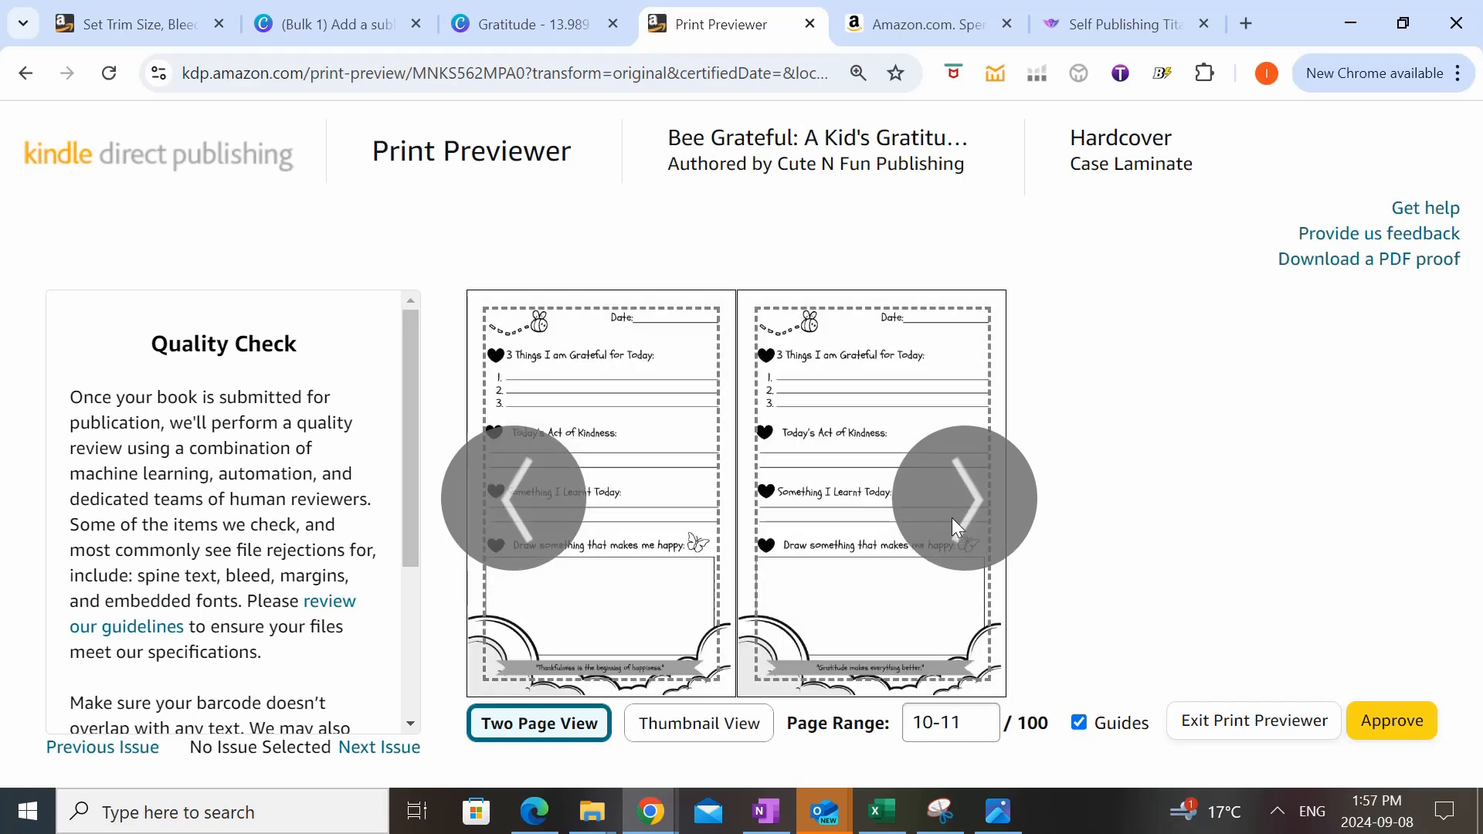
click(951, 517)
click(952, 517)
click(951, 518)
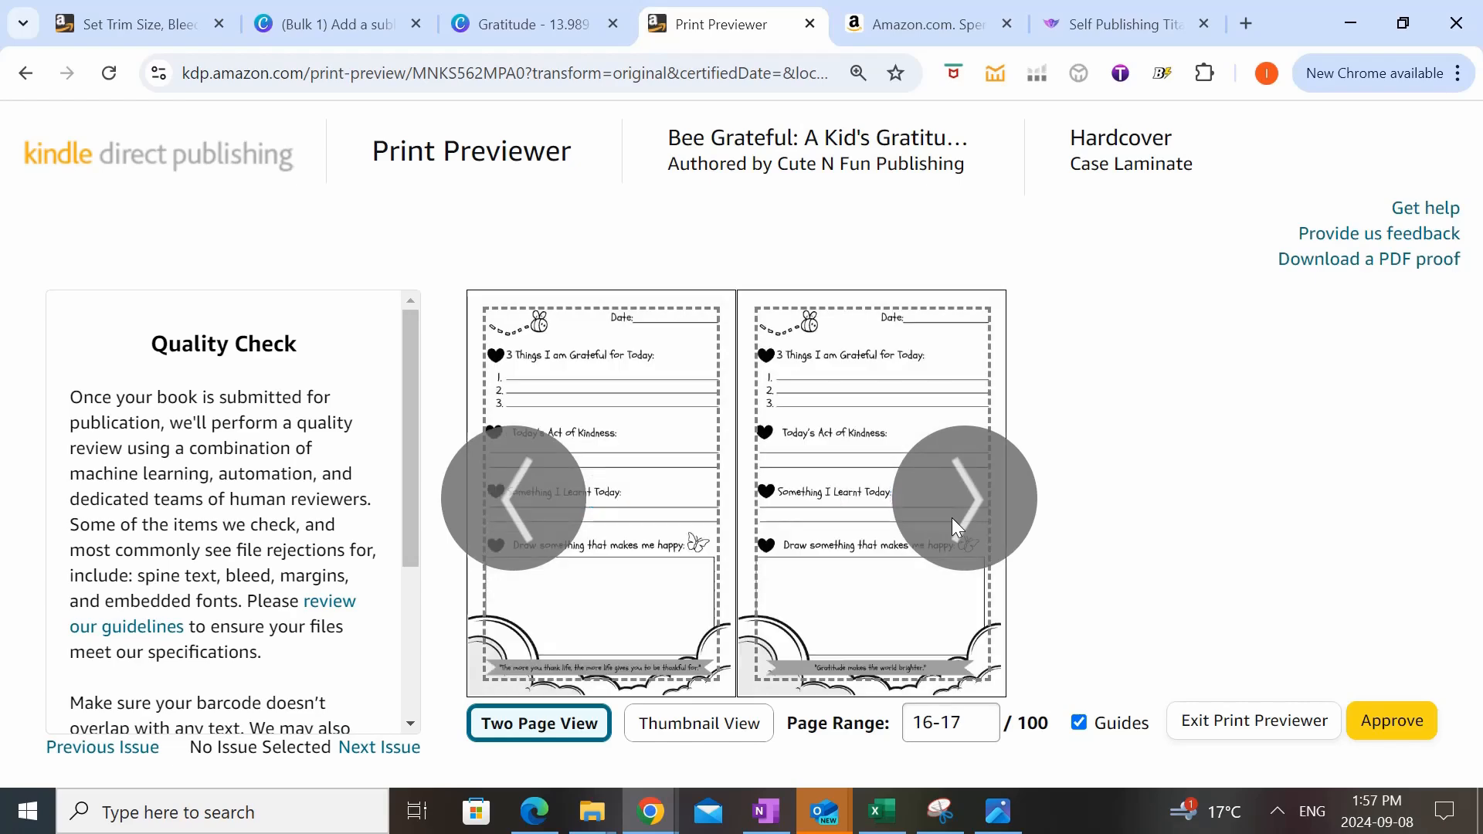
click(952, 517)
click(952, 517)
click(951, 517)
click(952, 518)
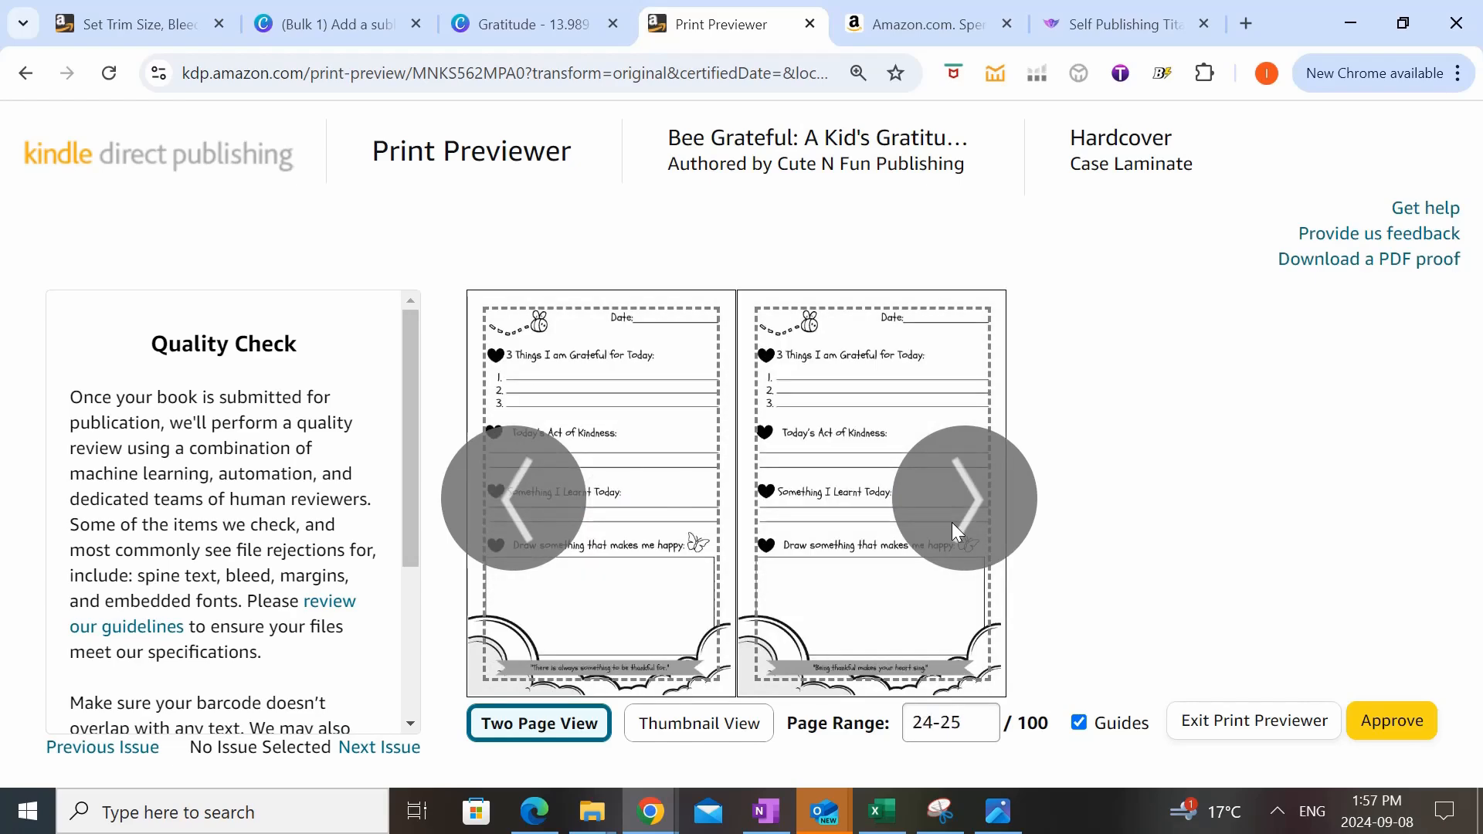
click(952, 522)
click(951, 522)
click(951, 522)
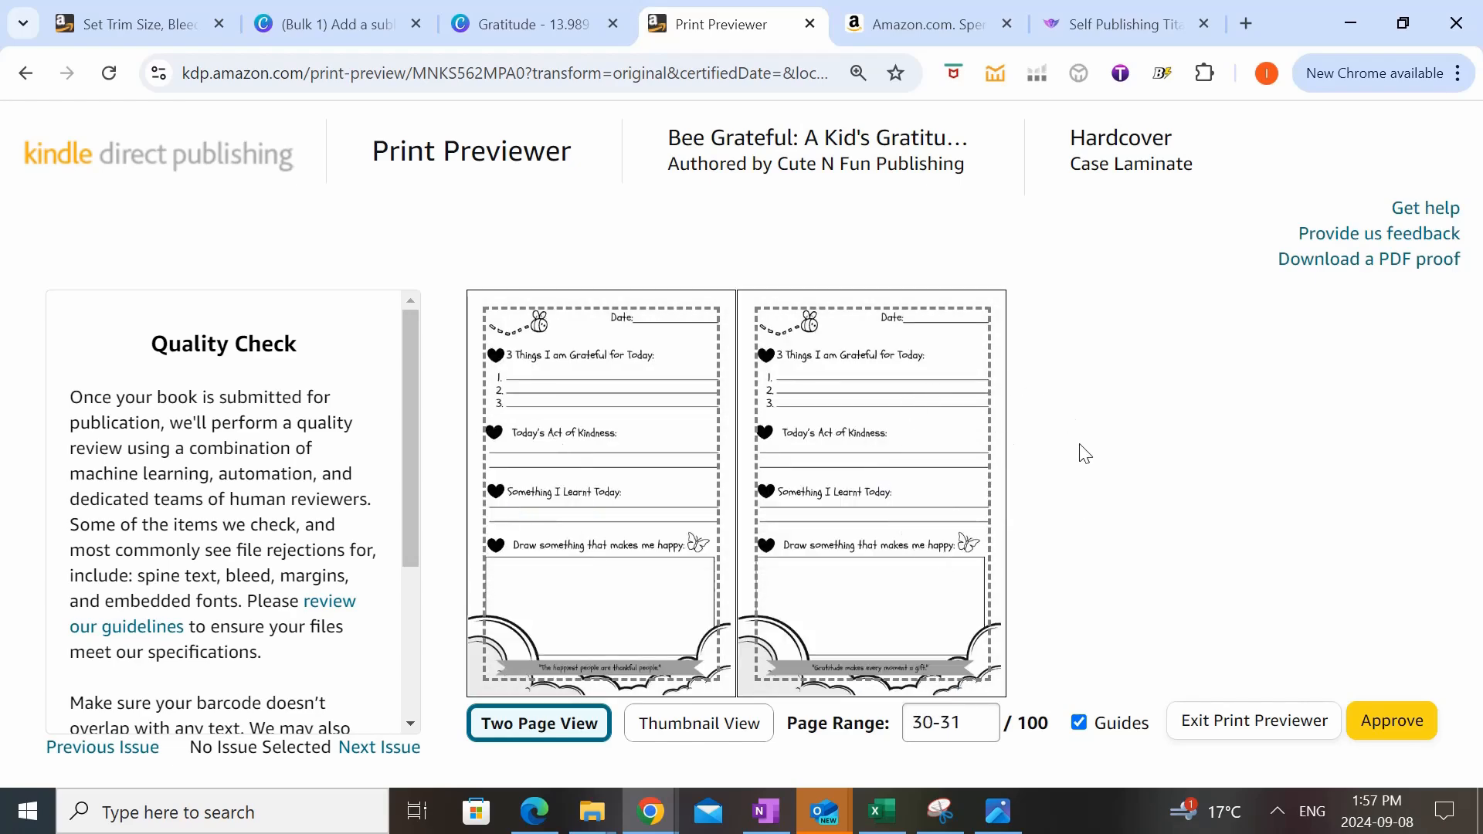
- Approve the print preview, then save the hardcover content and continue to the rights and pricing page
click(1390, 721)
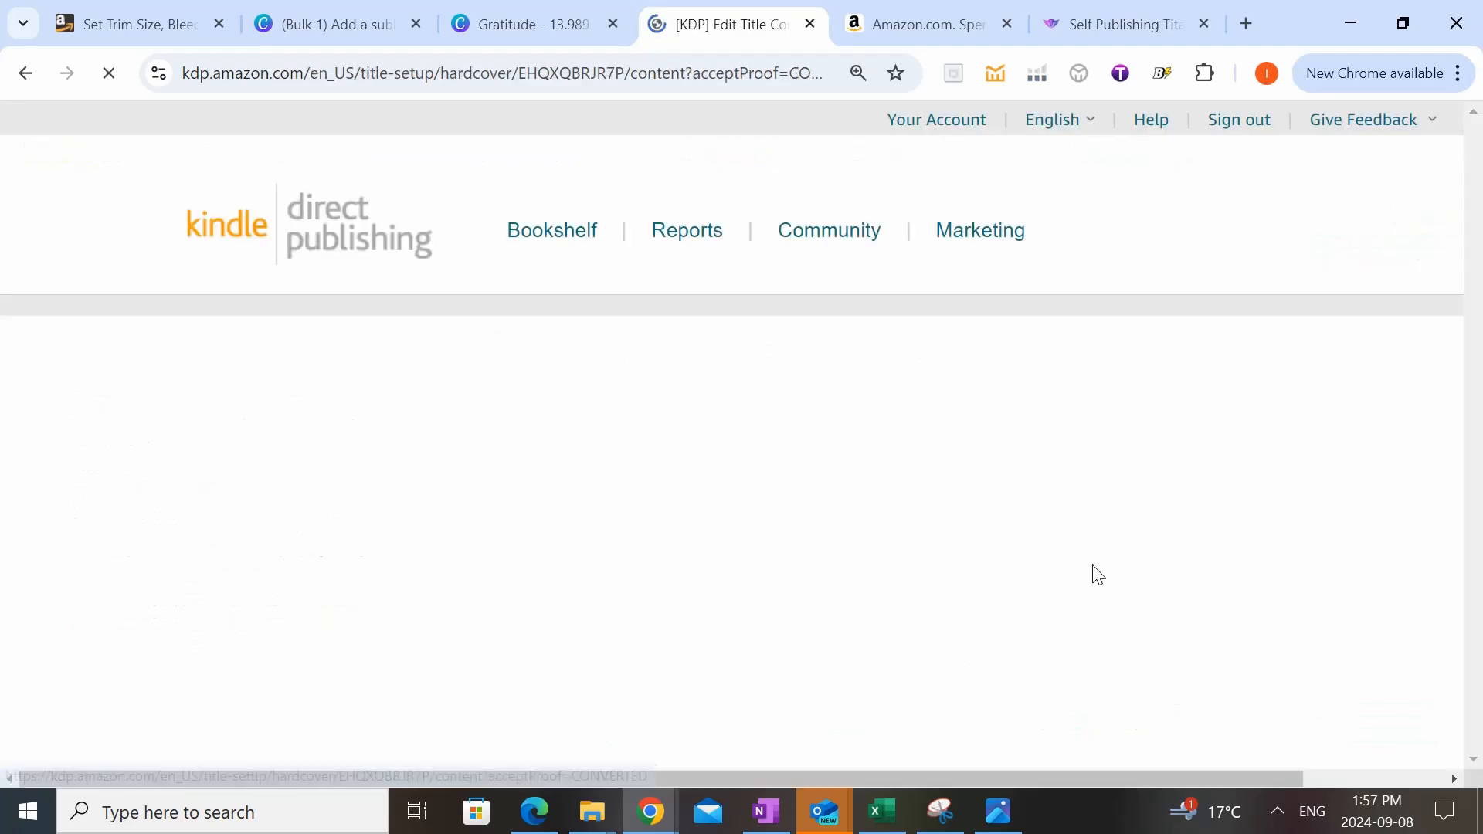
drag(1475, 176, 1475, 668)
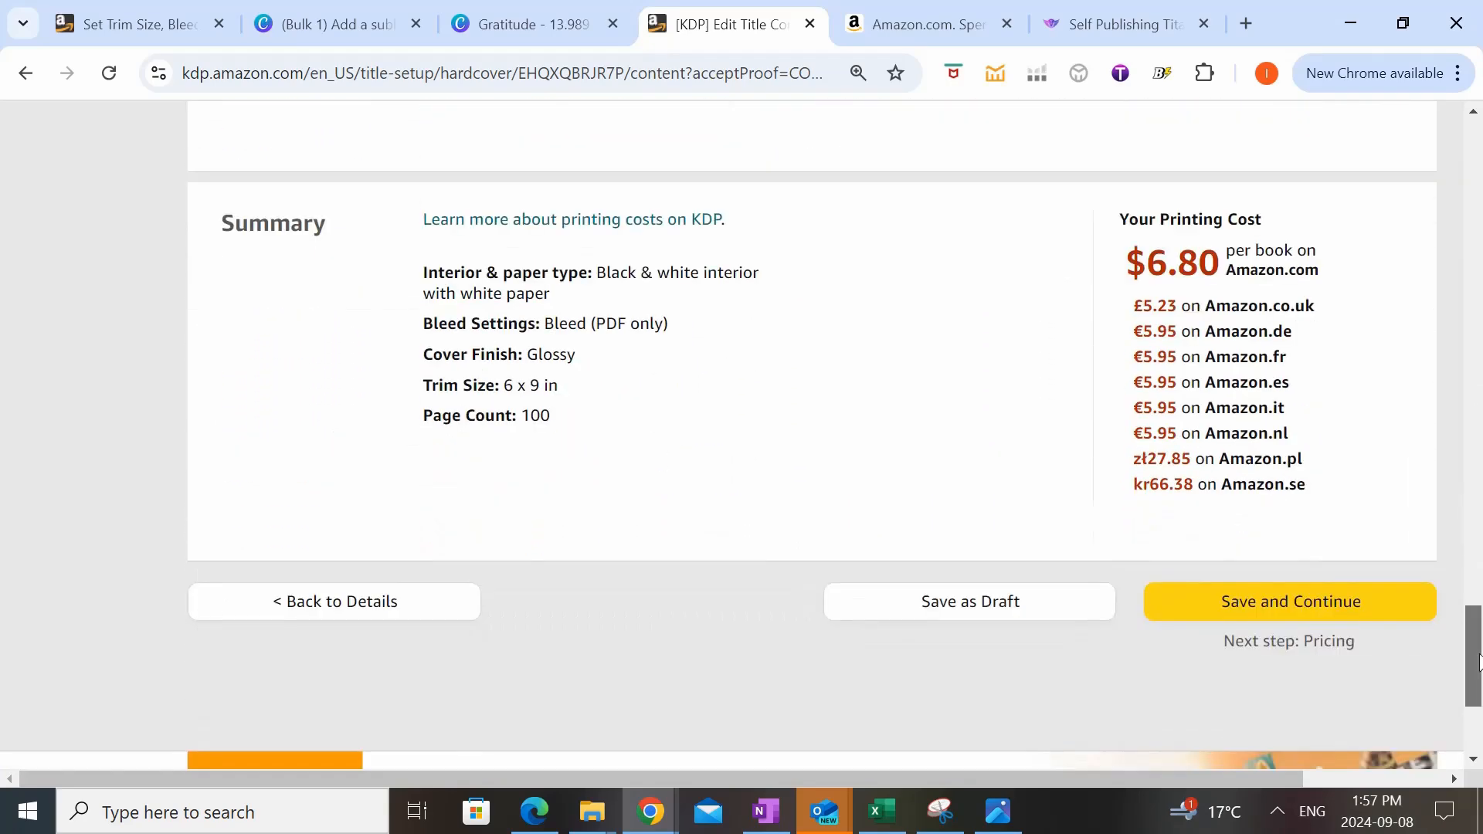
click(1288, 602)
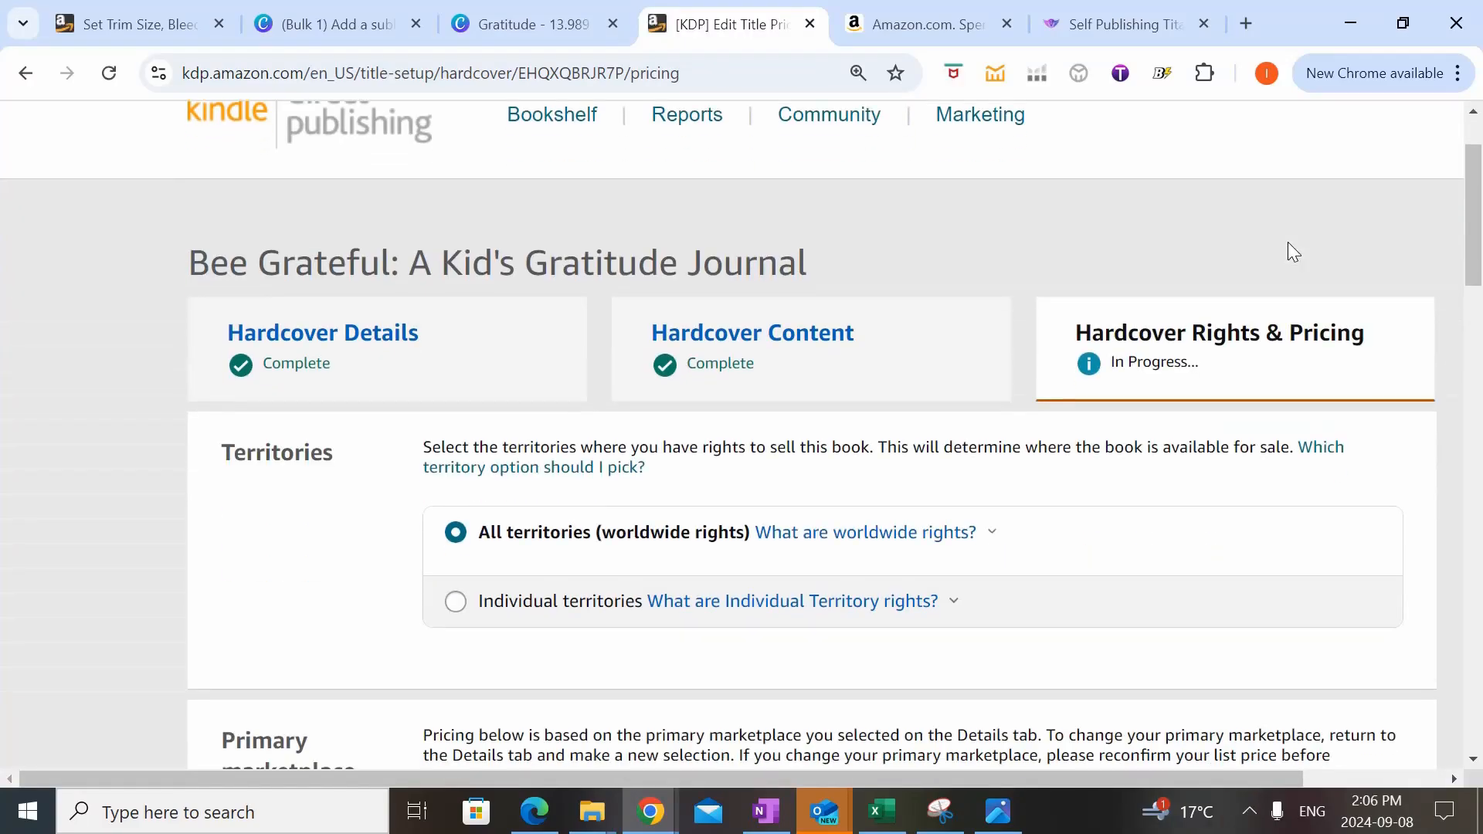
- Review the territories, primary marketplace and list price sections, including the explanation of the Amazon.com minimum list price
scroll(1286, 243, down, 3)
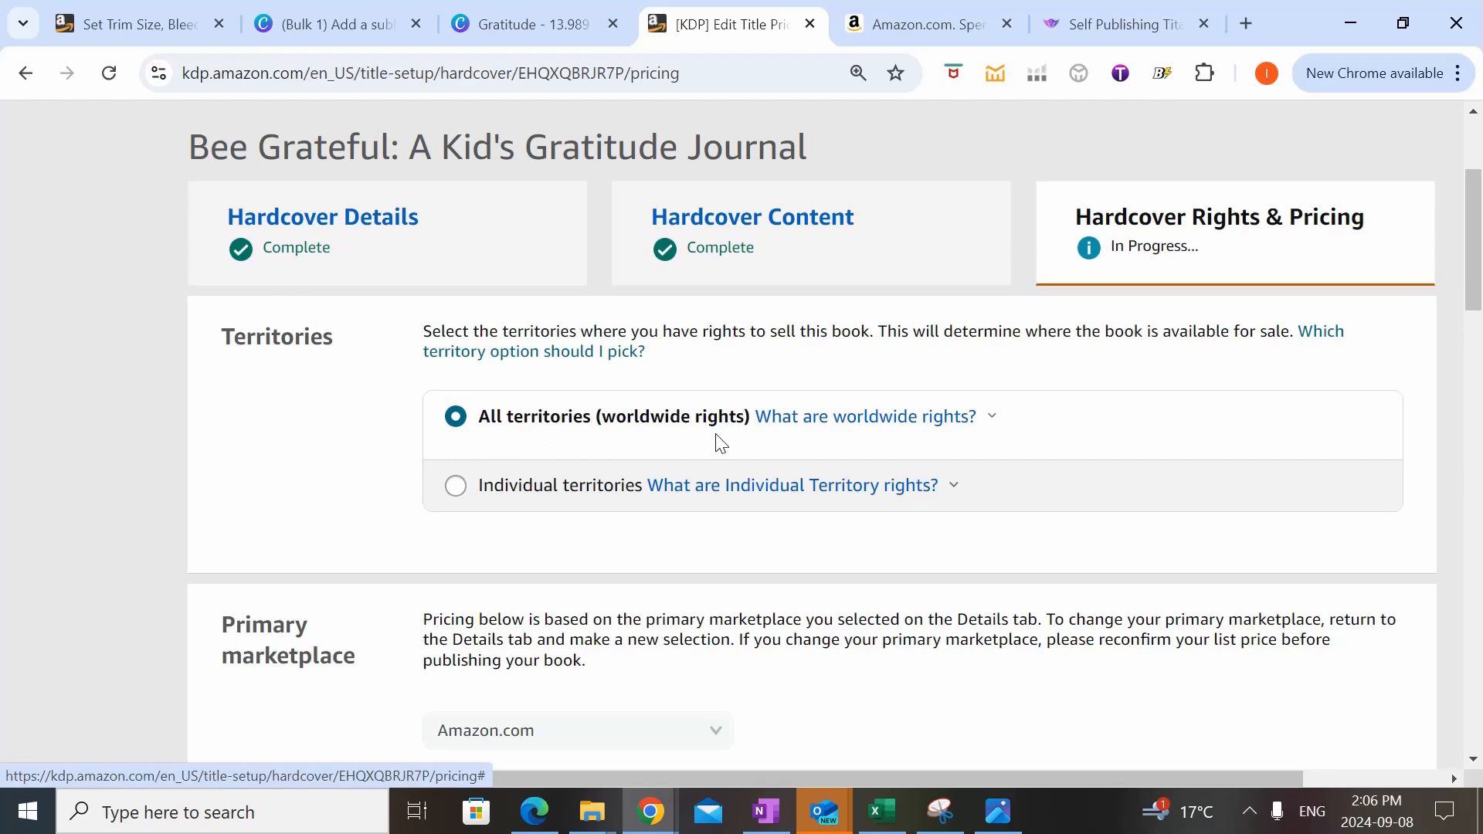
scroll(720, 442, down, 5)
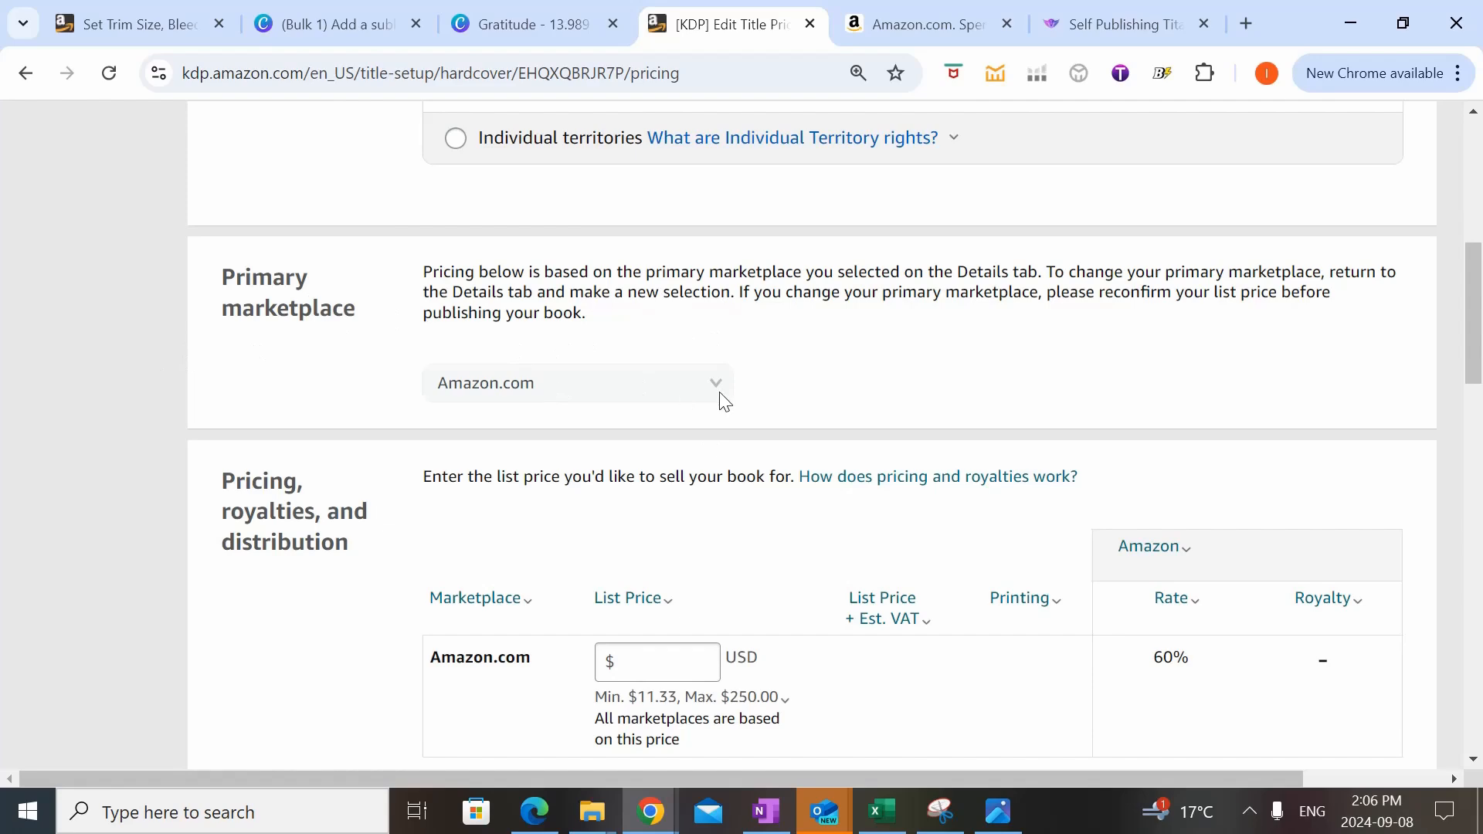
scroll(721, 397, down, 3)
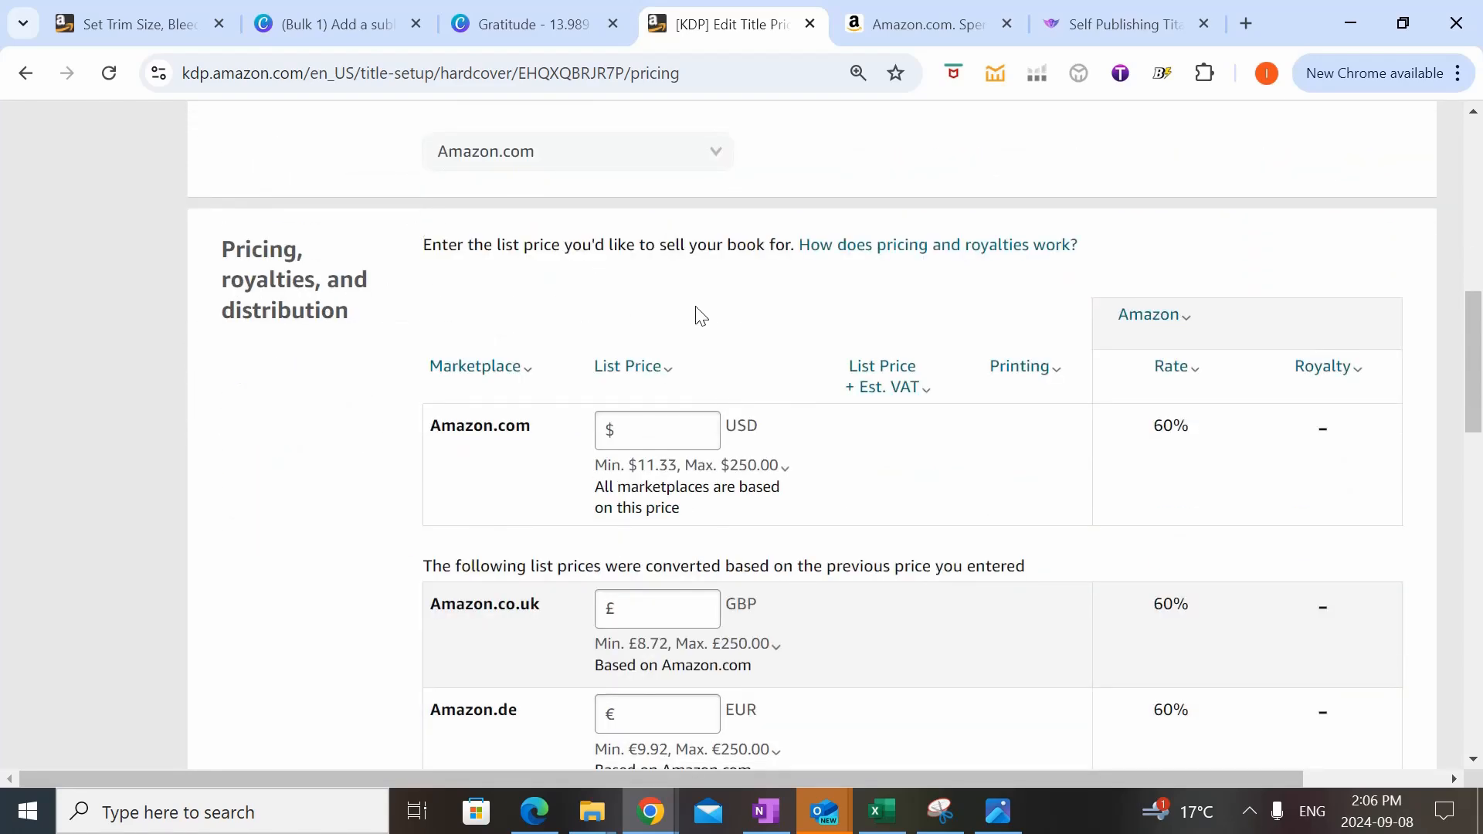
scroll(700, 315, down, 1)
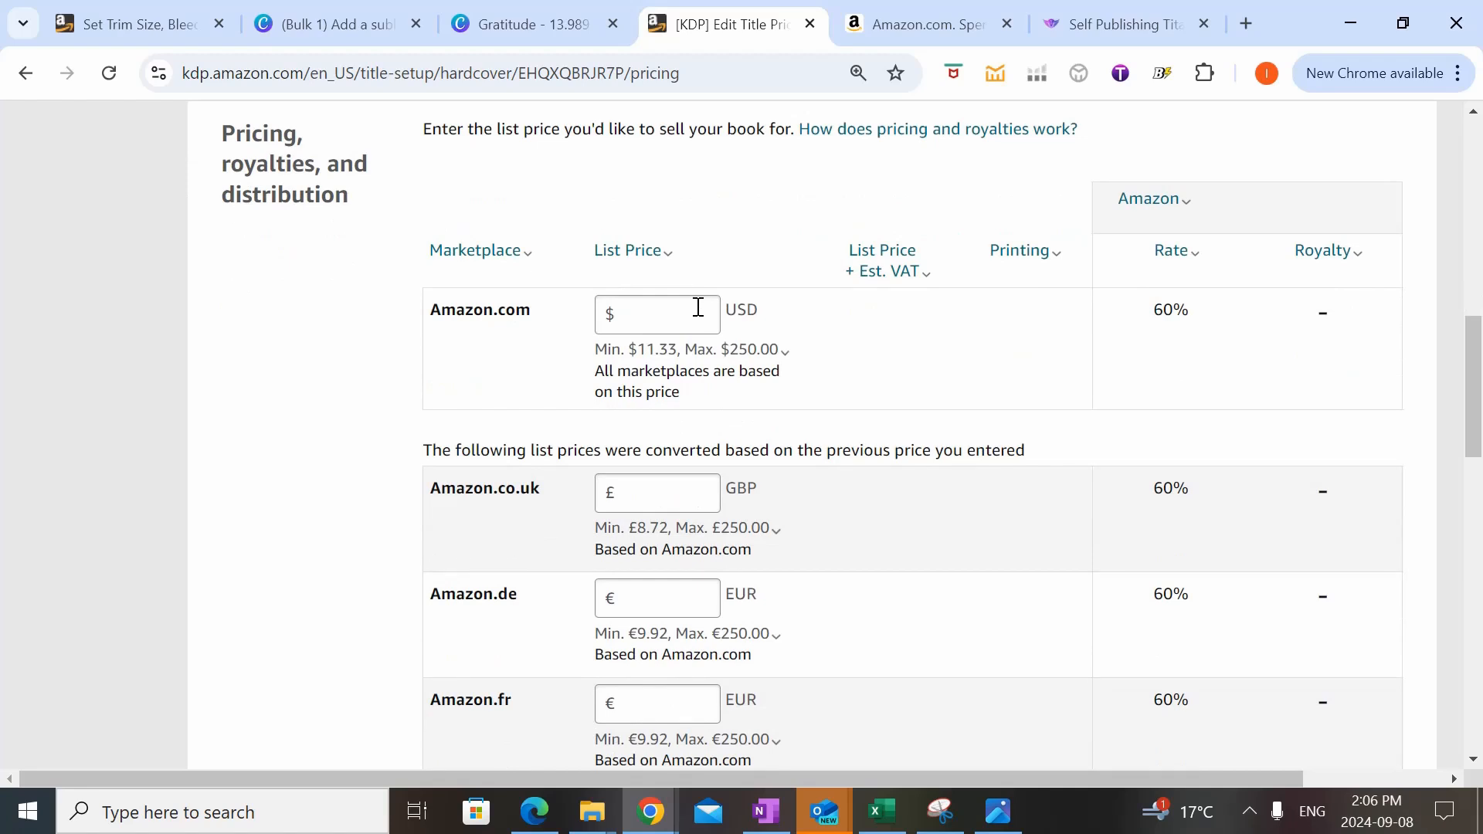
click(783, 349)
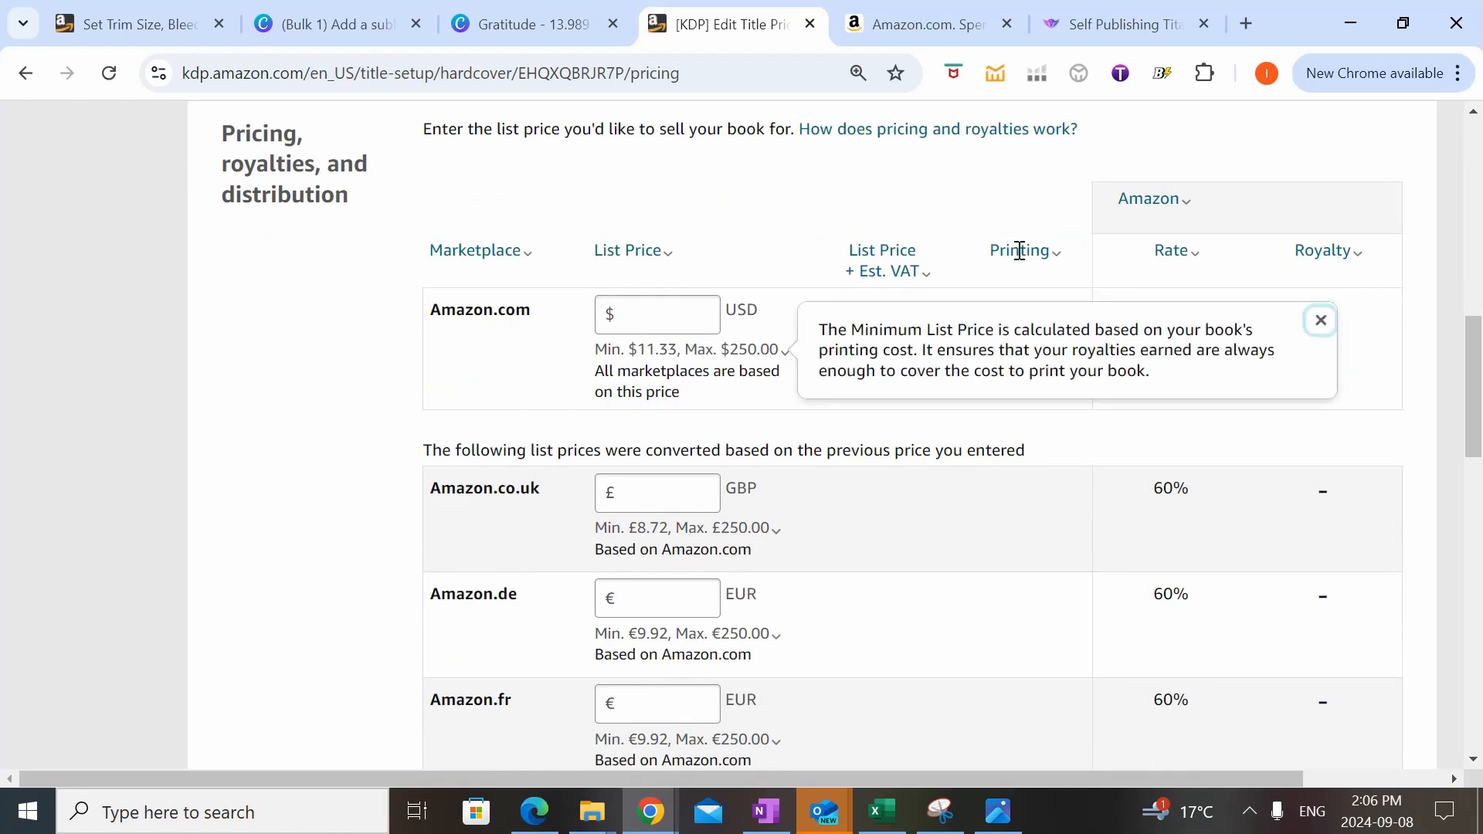
click(1027, 278)
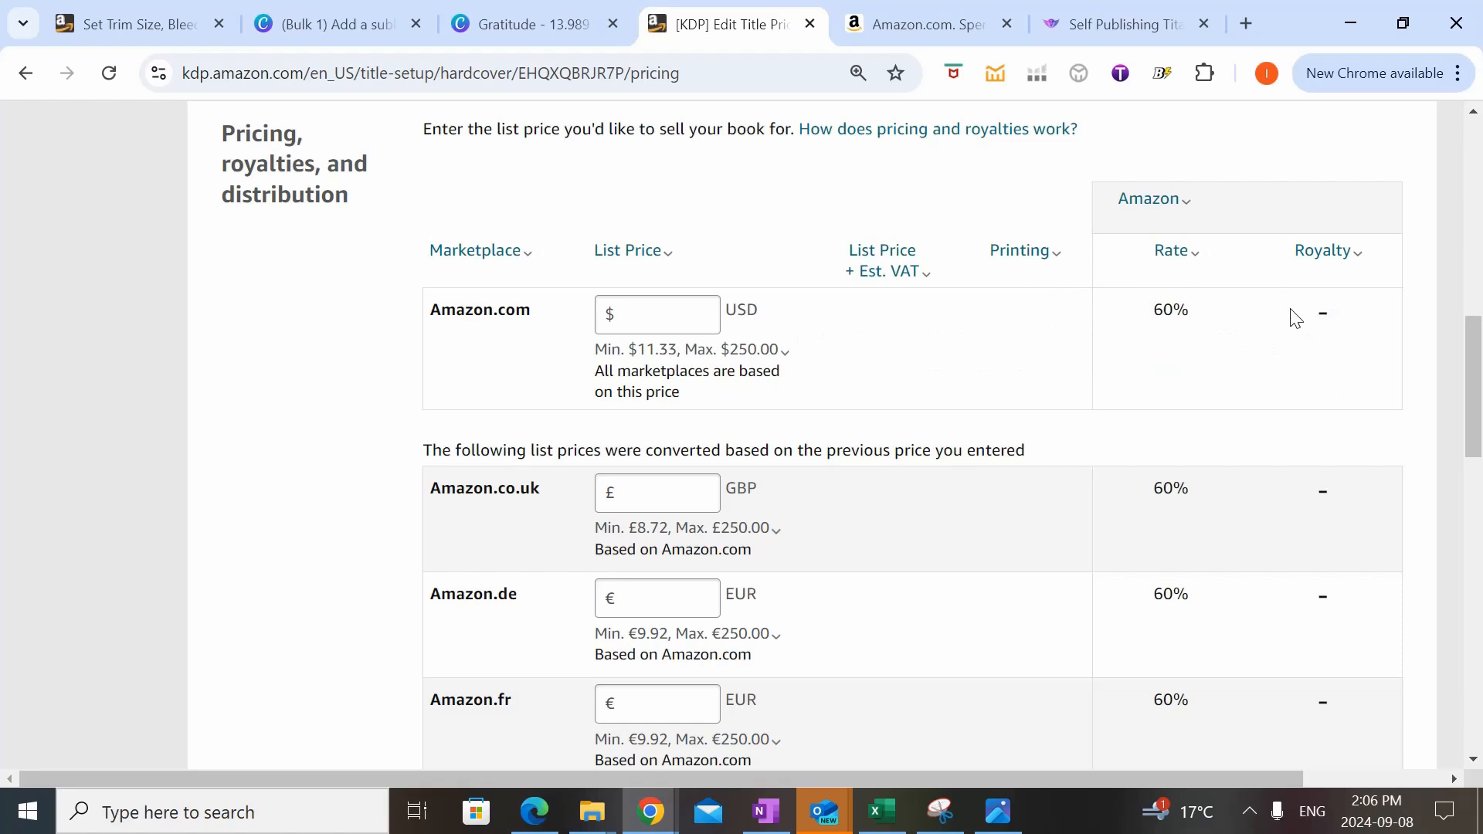
- Set the Amazon.com list price of the hardcover to 12.99 USD as the basis for all marketplaces
click(664, 318)
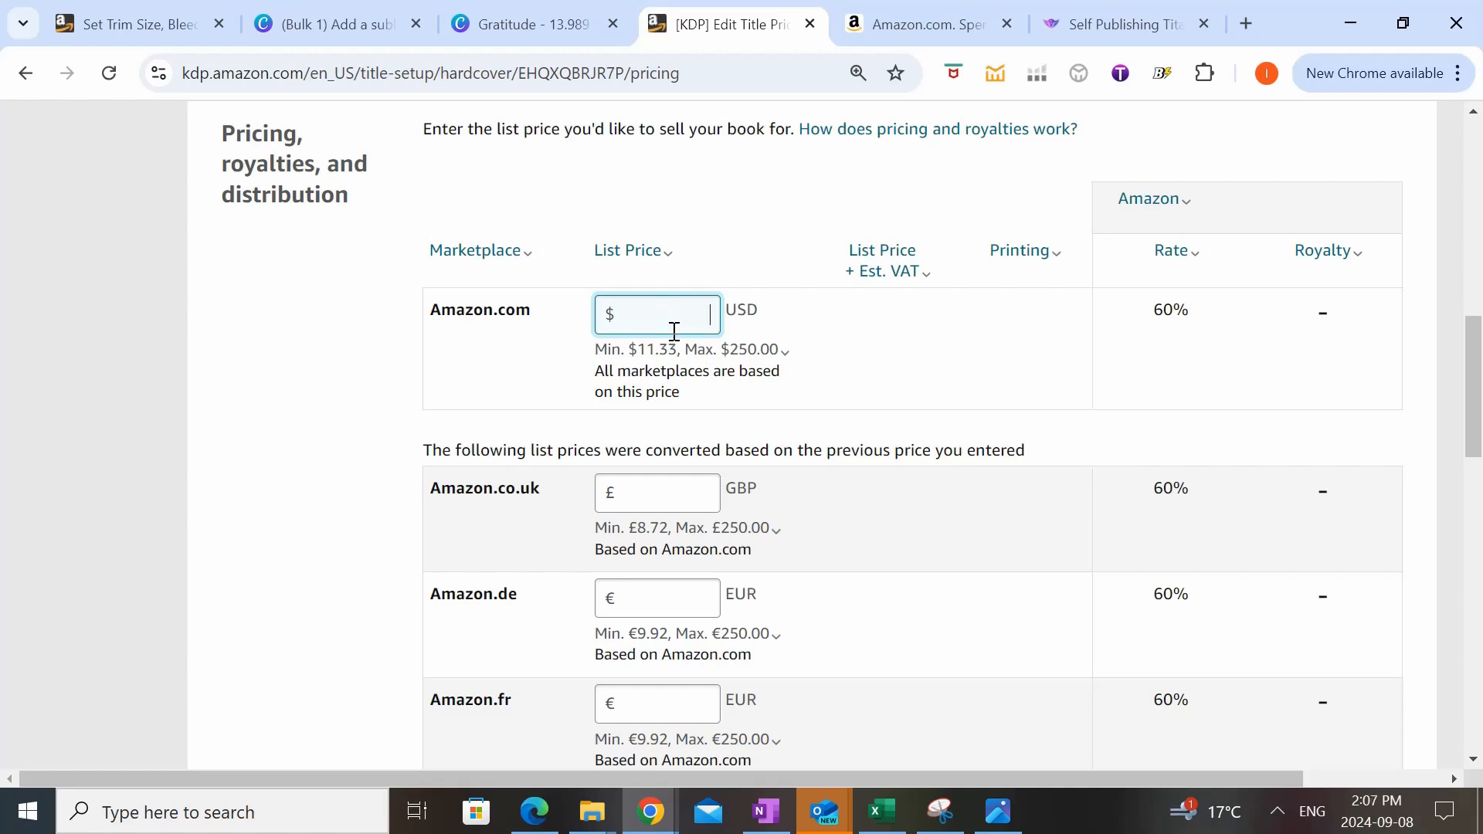
click(677, 353)
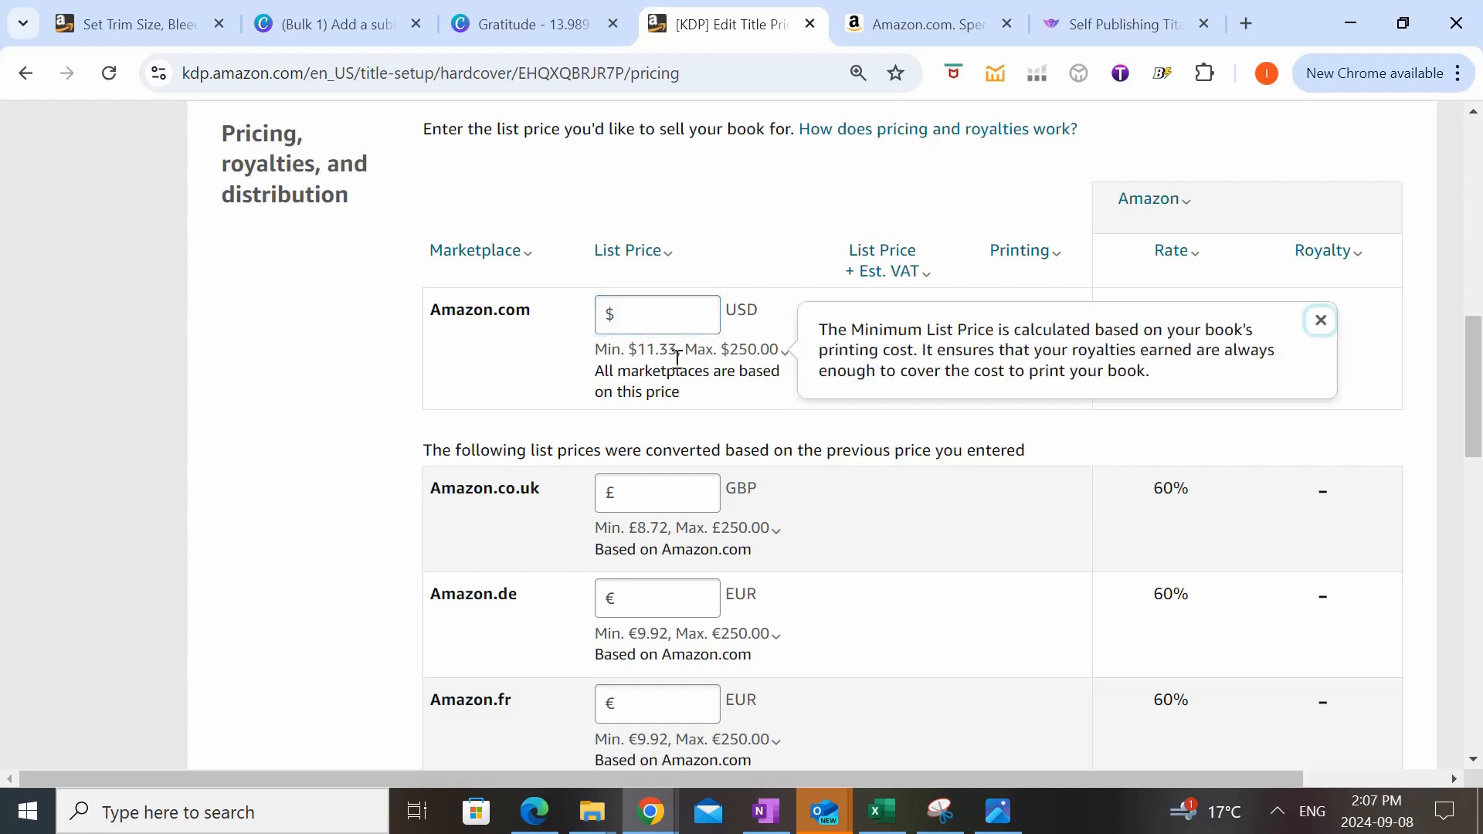
click(727, 384)
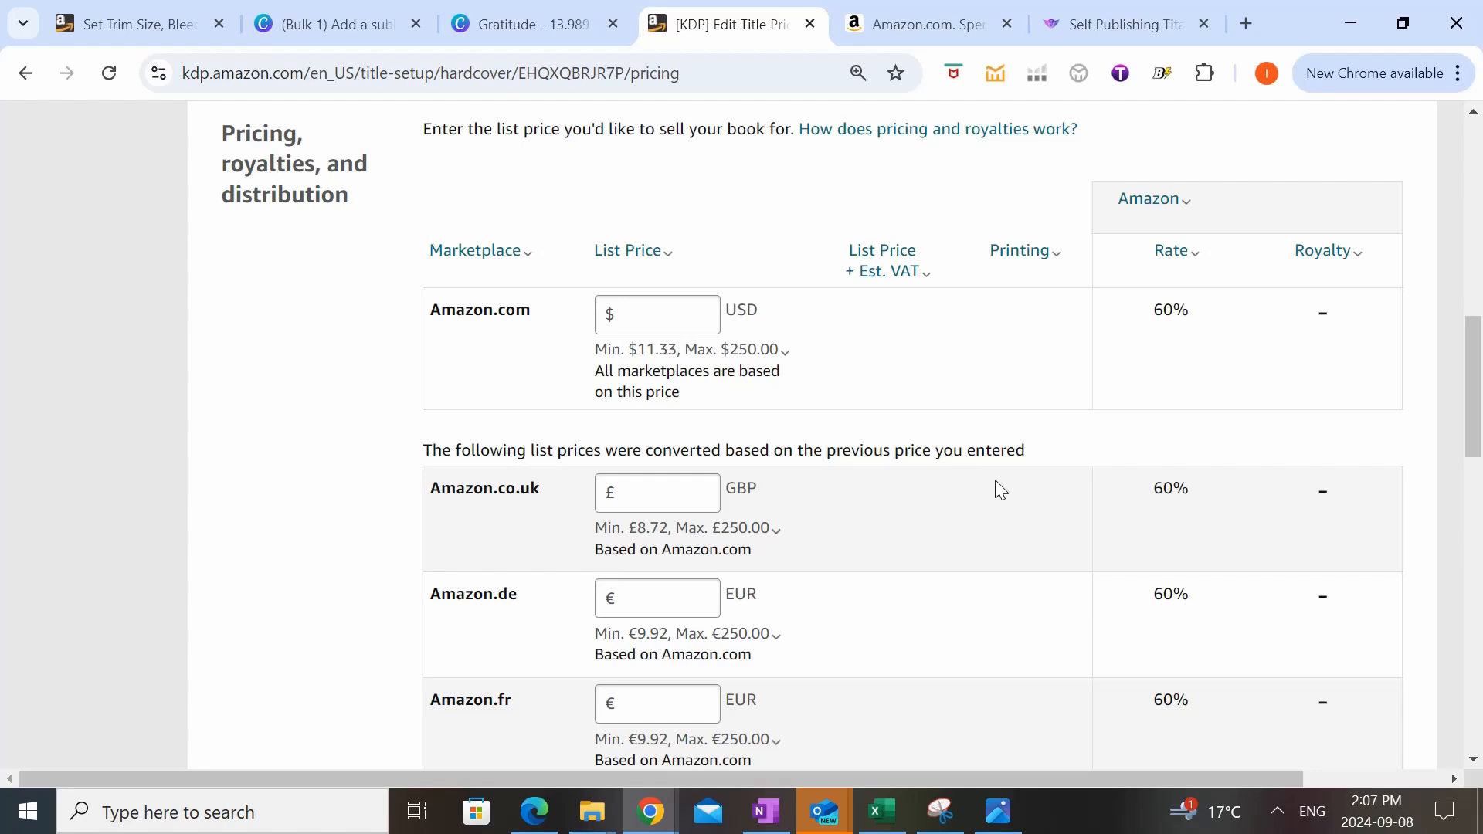
click(662, 317)
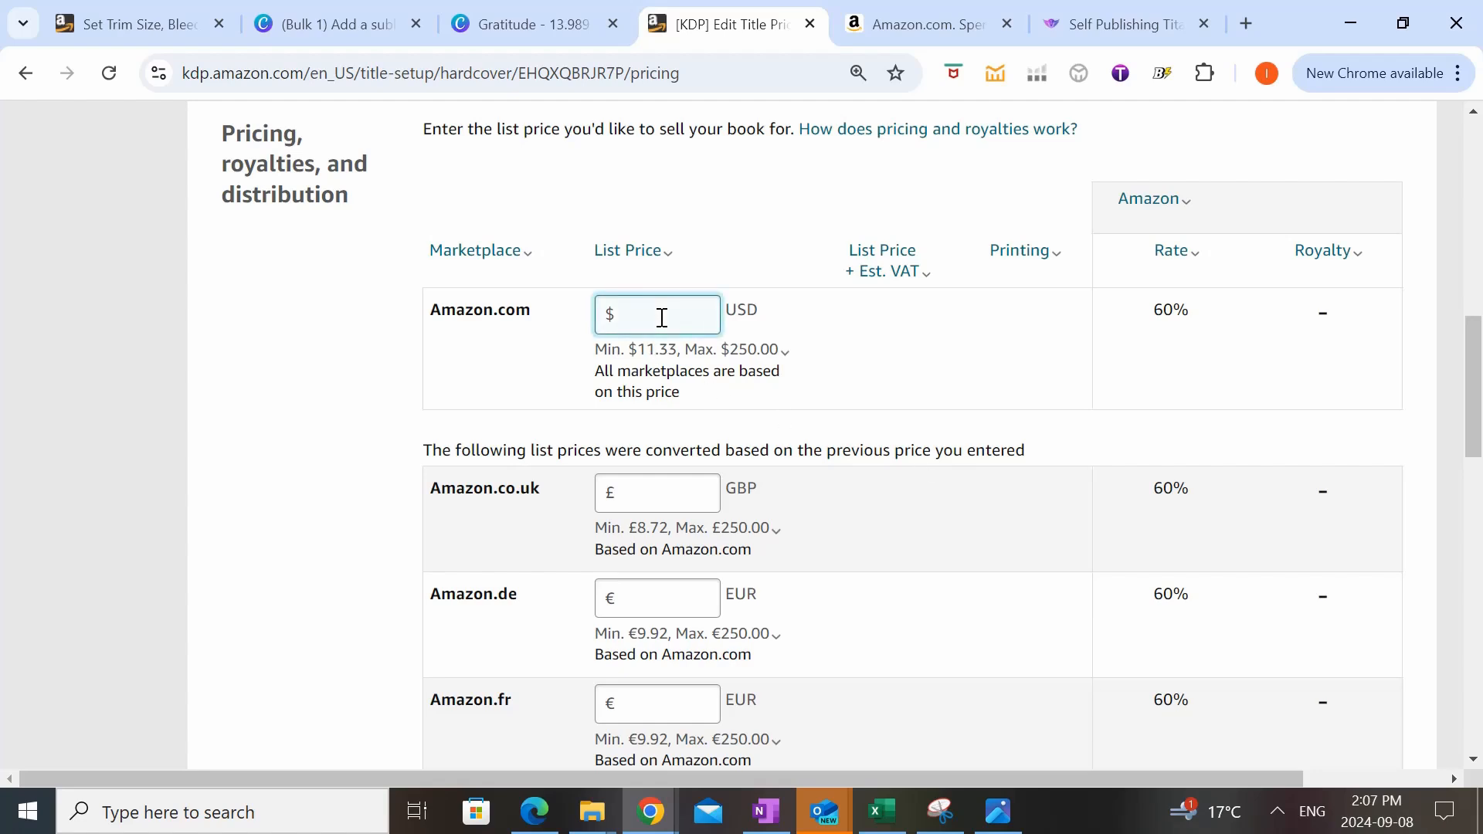
text(12.99)
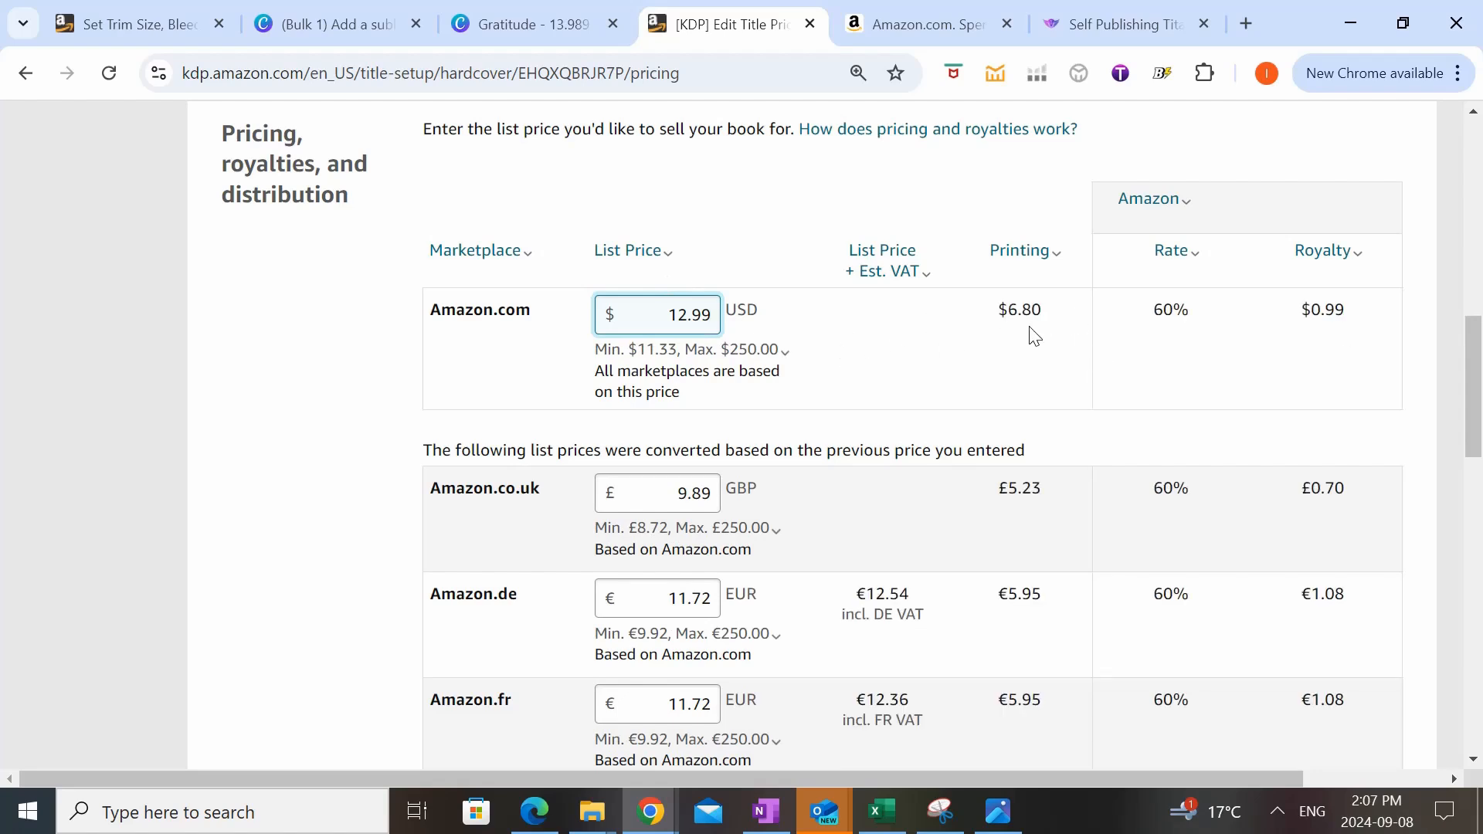
scroll(1199, 266, up, 1)
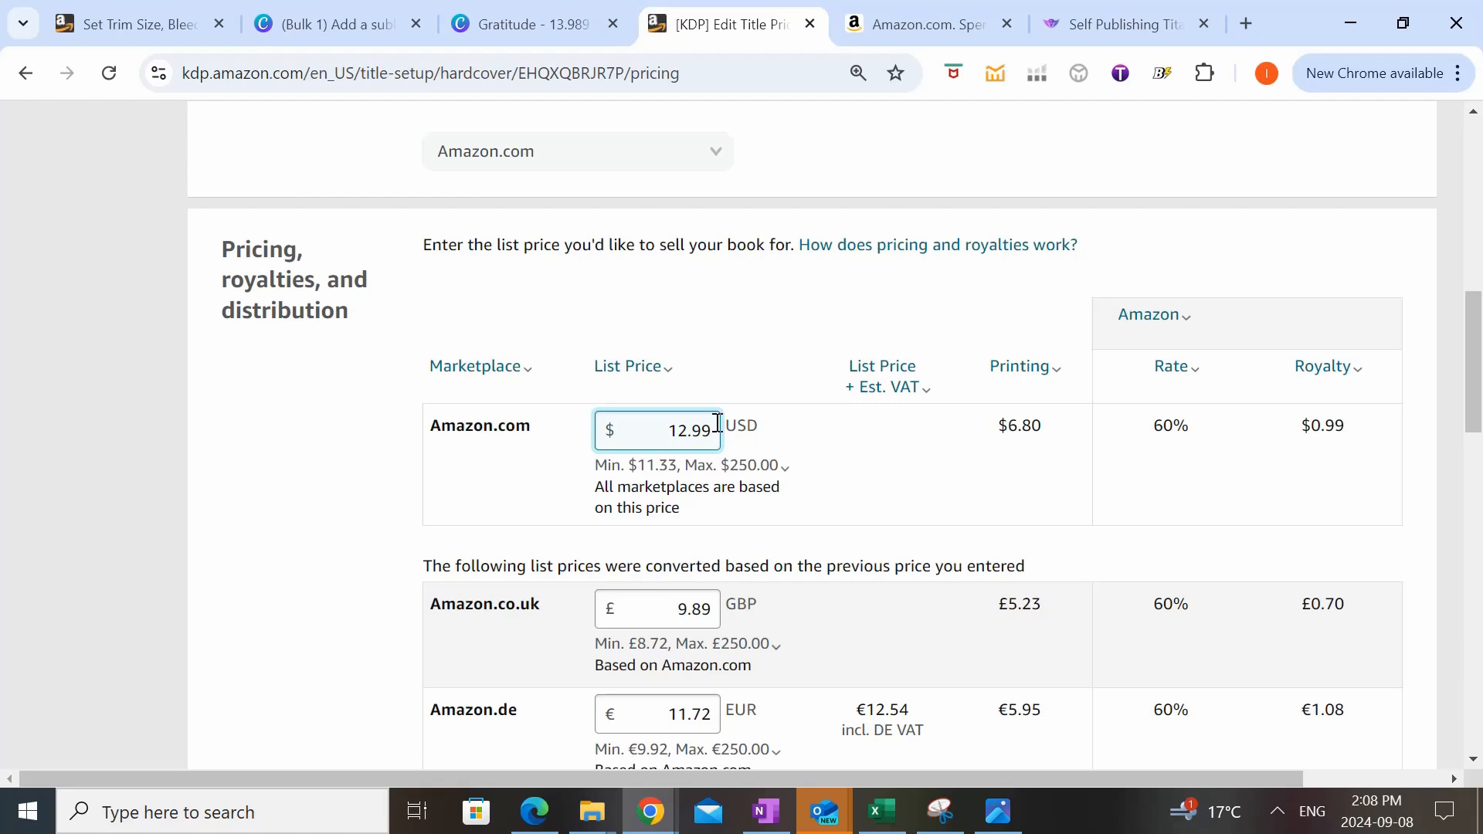
click(867, 424)
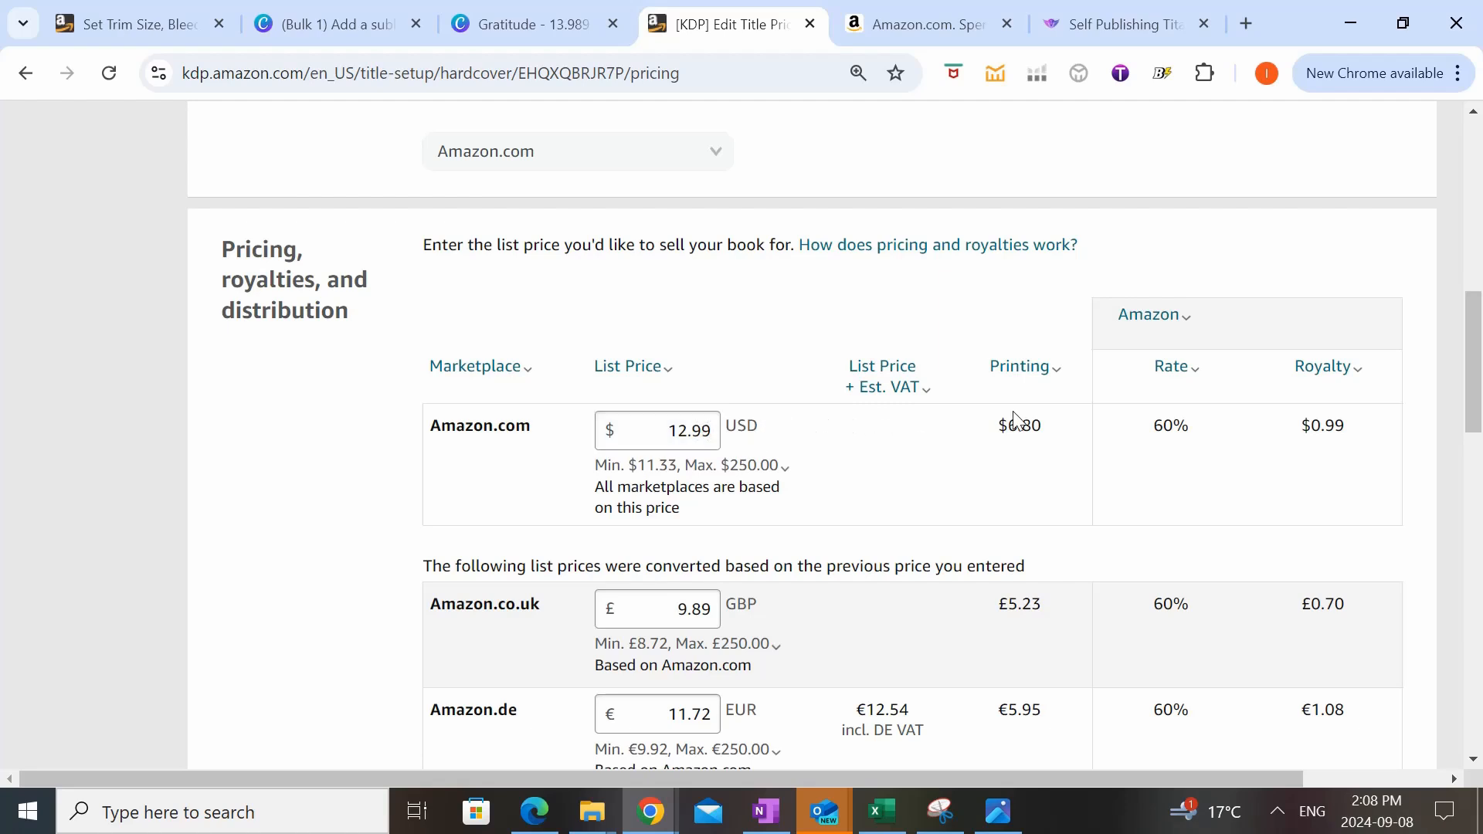
- Review the converted list prices and royalties for the other marketplaces and publish the hardcover book
scroll(841, 423, down, 4)
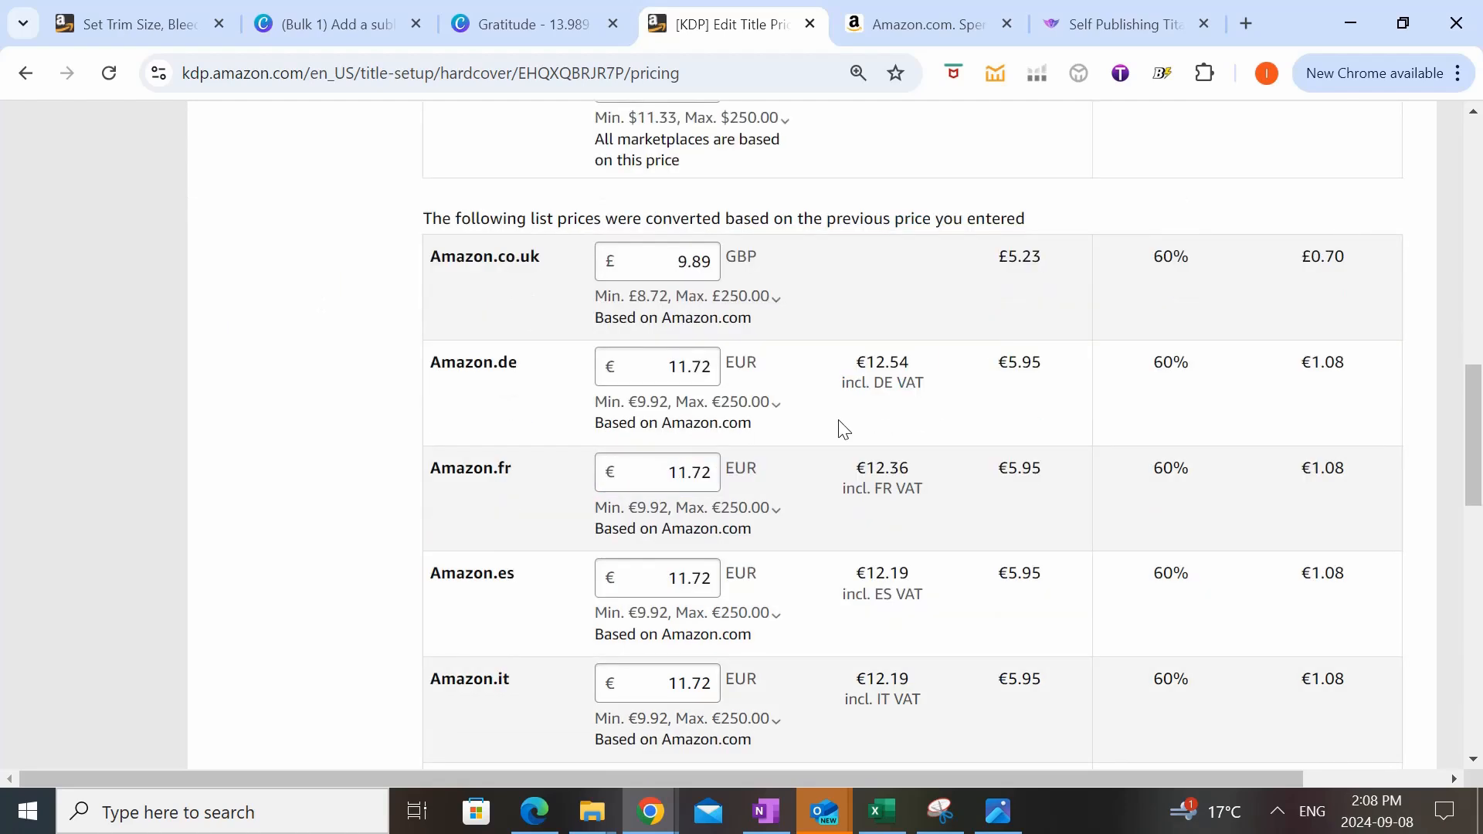
scroll(843, 429, up, 1)
scroll(591, 379, down, 1)
scroll(699, 323, down, 1)
scroll(699, 322, down, 4)
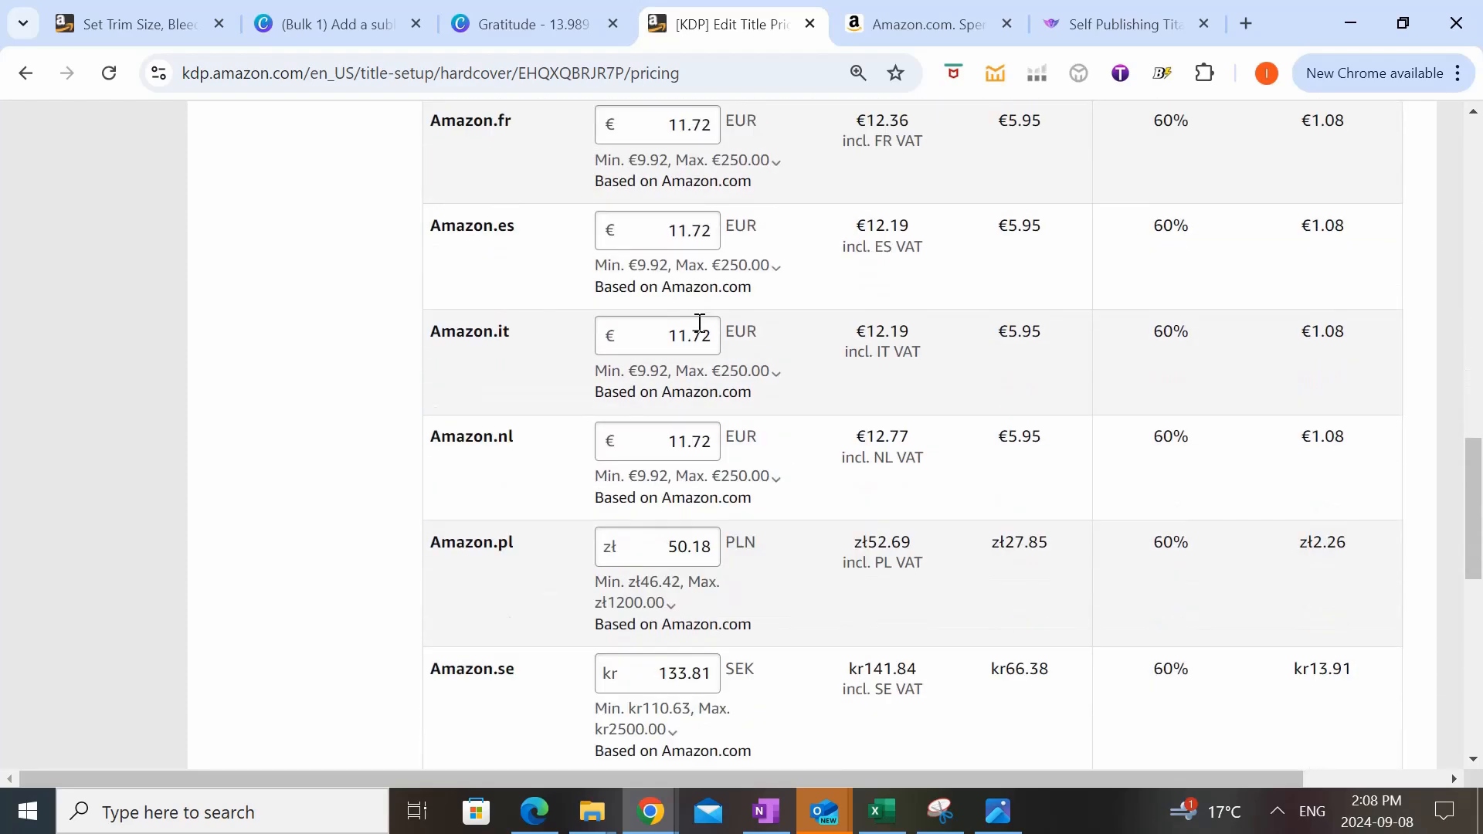
scroll(699, 322, up, 4)
scroll(702, 330, down, 6)
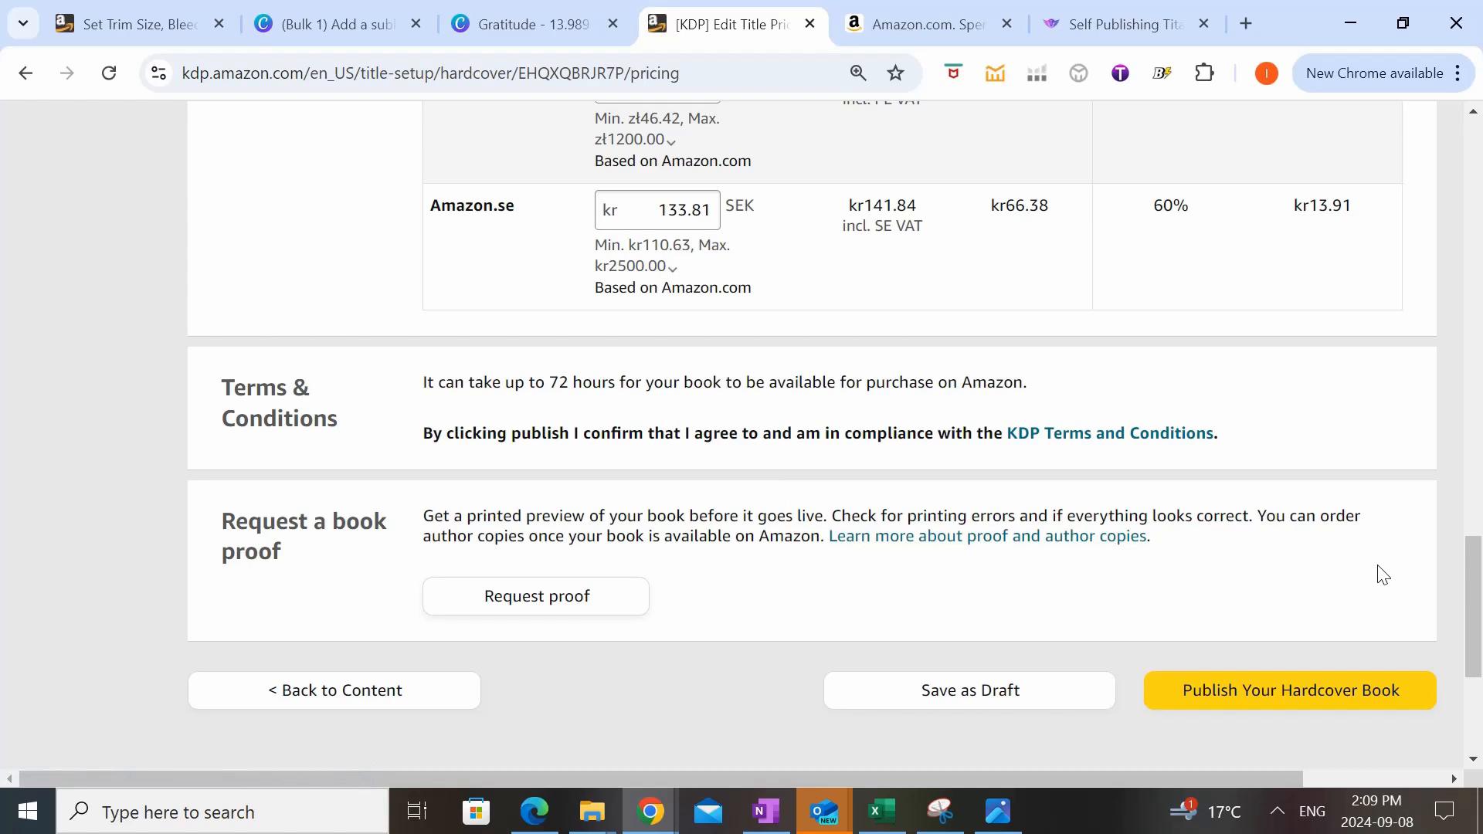
click(1340, 704)
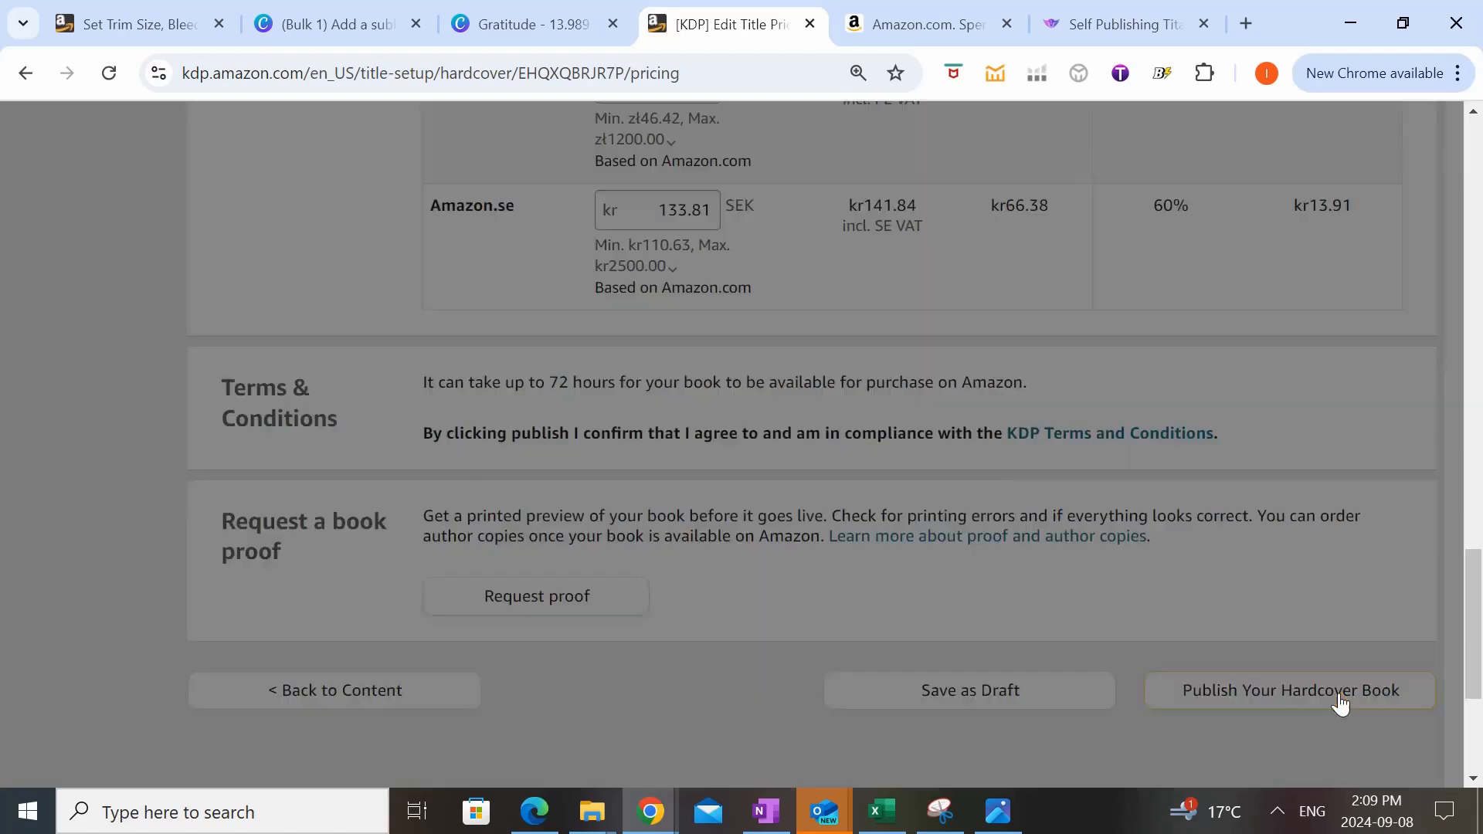